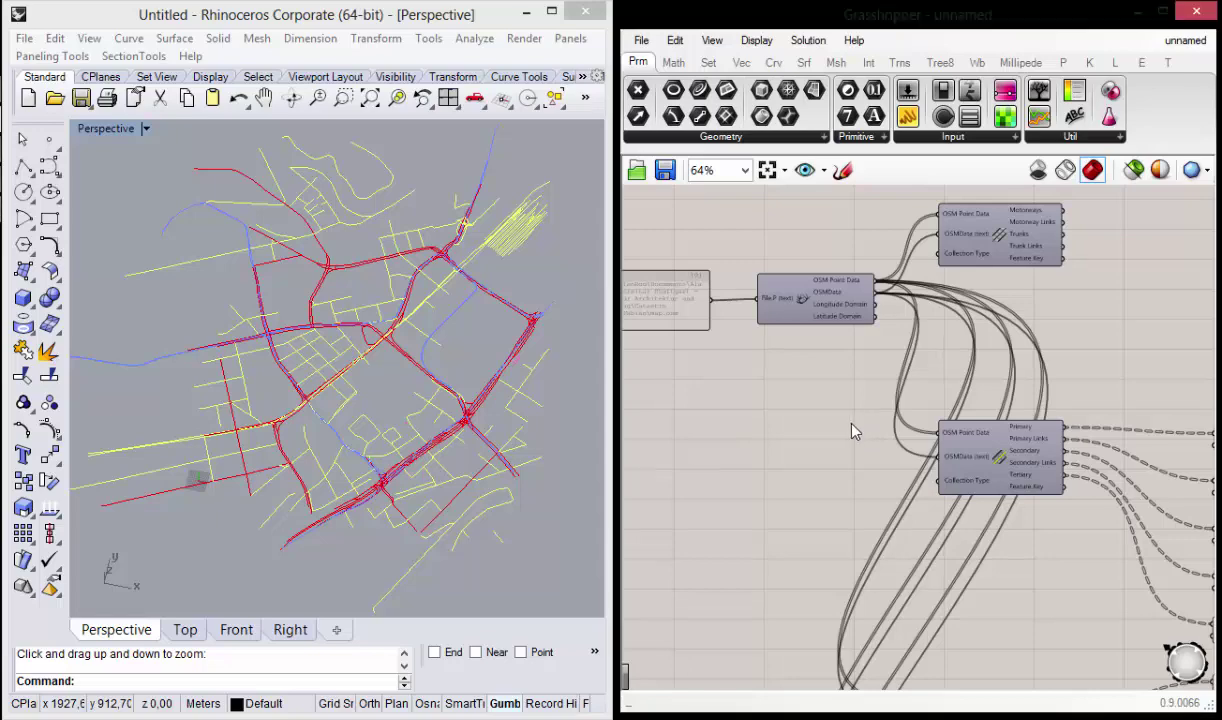
Step: Pan the Grasshopper canvas and orbit the Perspective view to inspect the Manhattan road network
right_drag(760, 421, 806, 445)
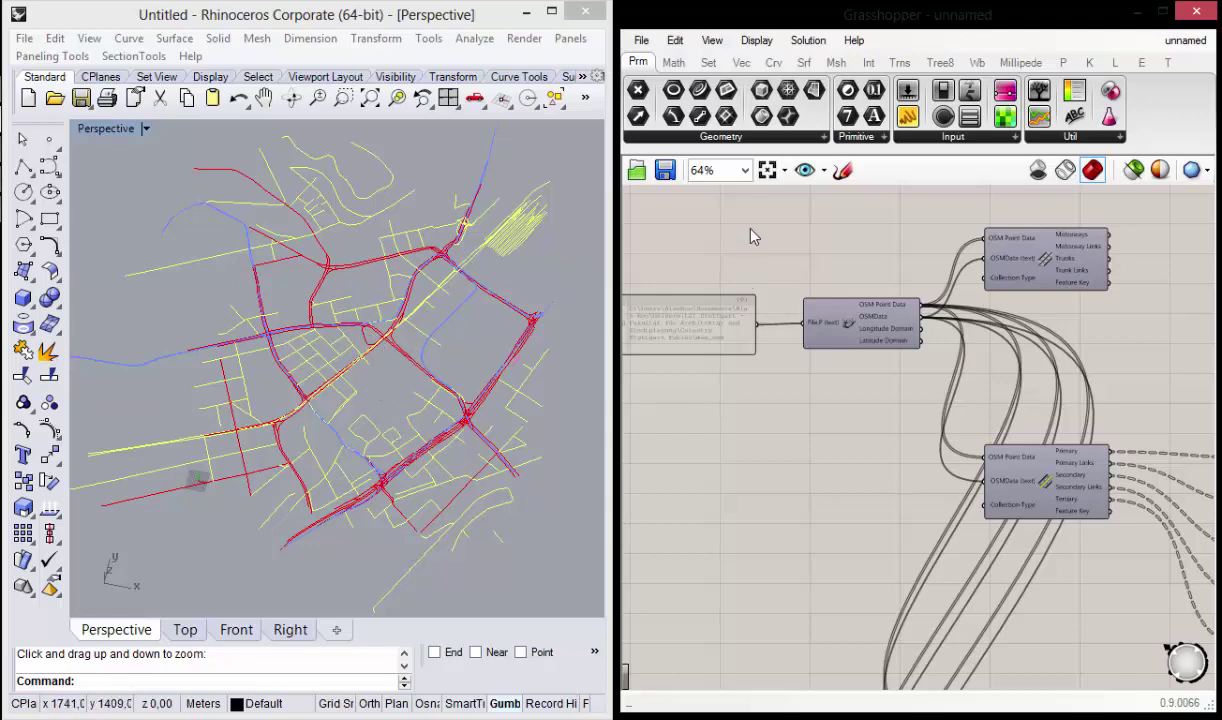
right_drag(681, 258, 764, 253)
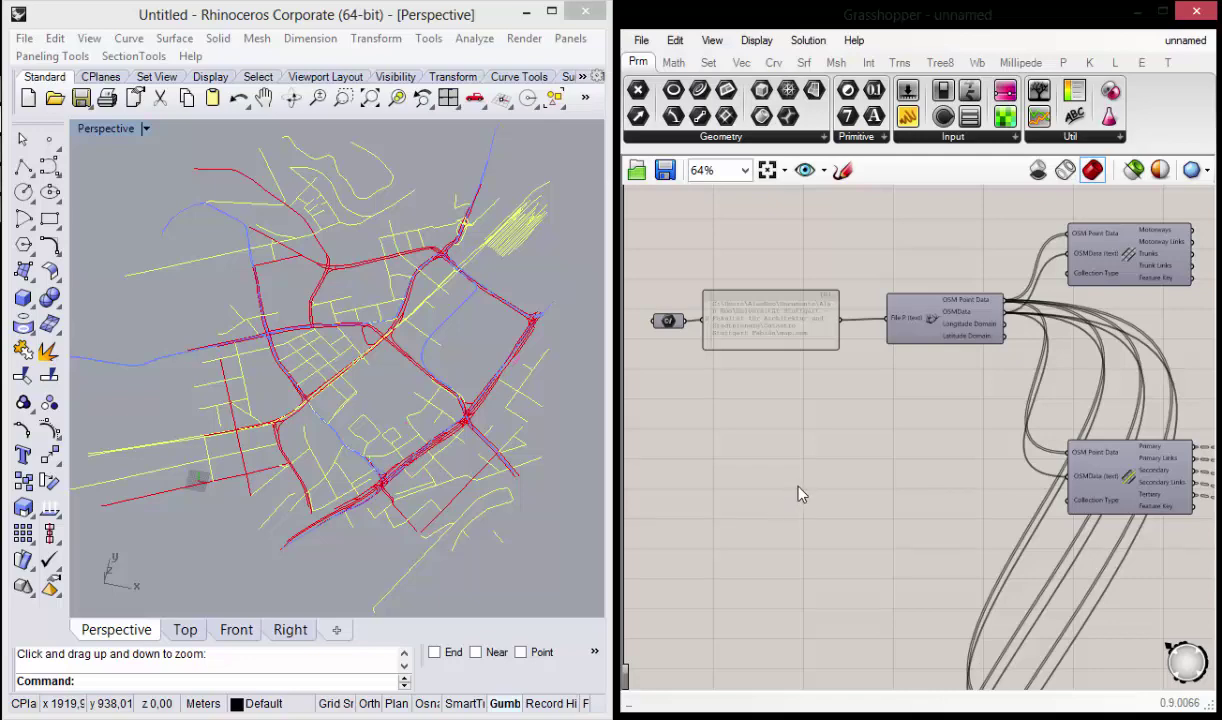
scroll(817, 487, down, 1)
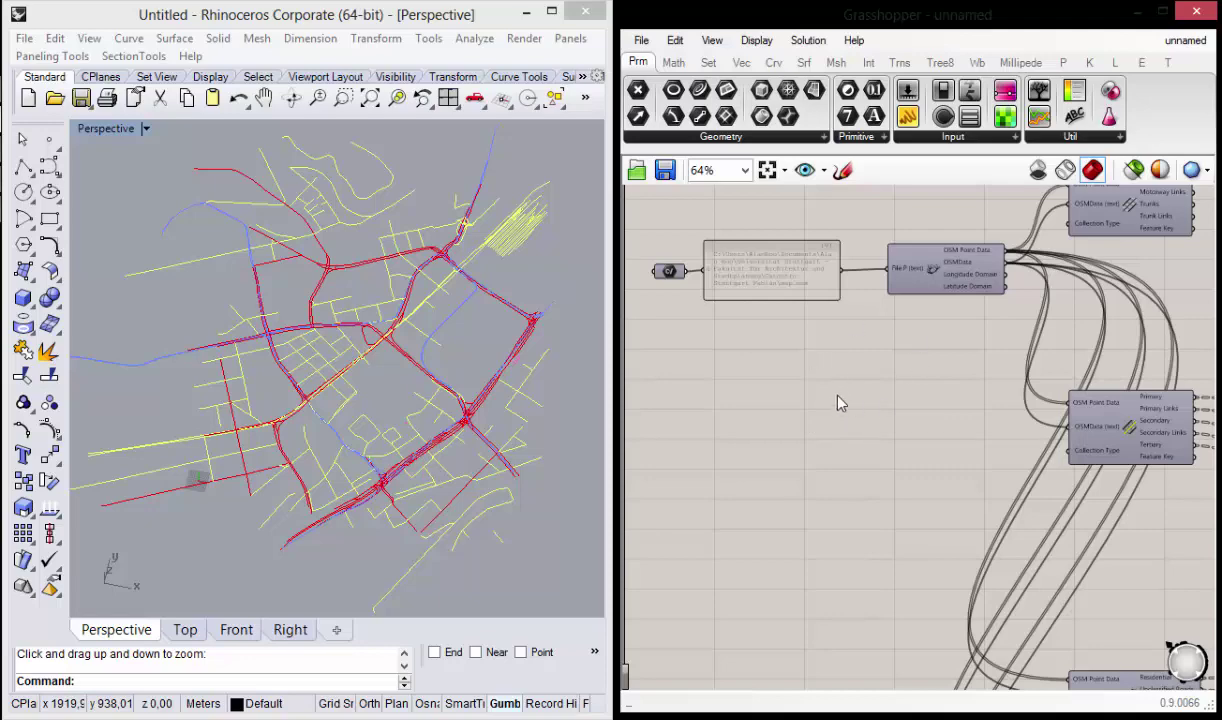
right_drag(851, 370, 857, 386)
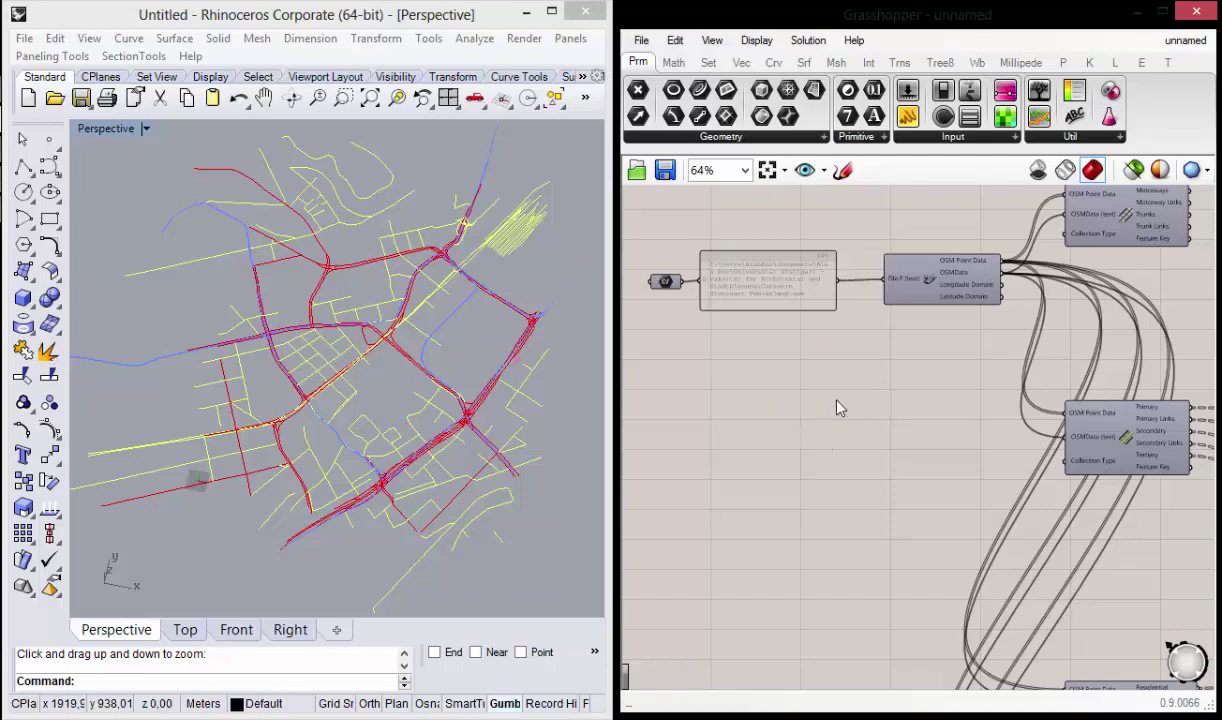
mouse_move(409, 368)
right_down()
mouse_move(437, 292)
mouse_move(428, 404)
mouse_move(442, 352)
right_up()
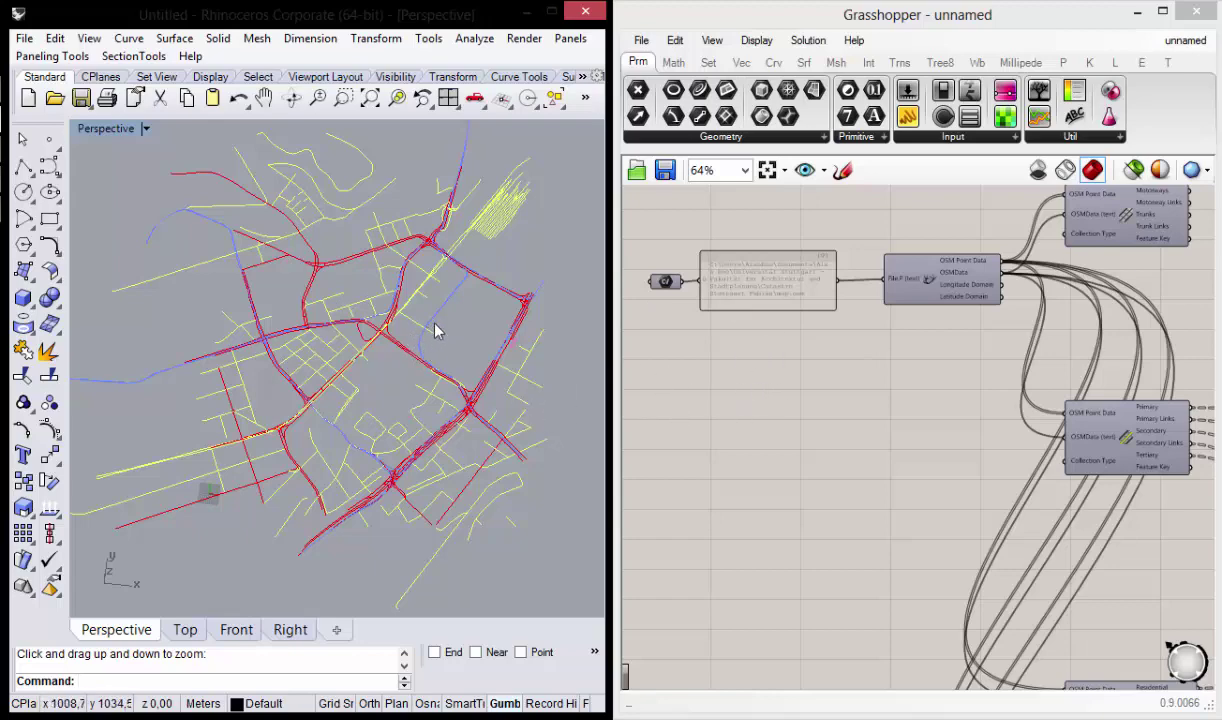
right_drag(380, 407, 390, 415)
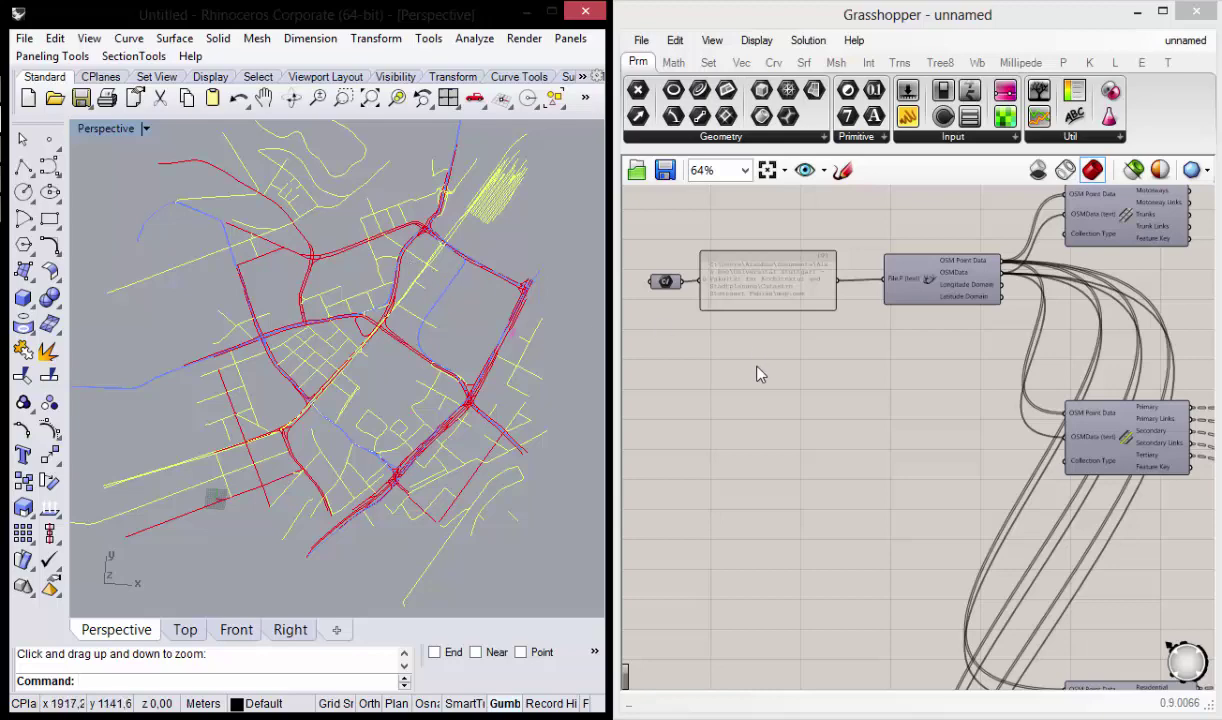
scroll(860, 375, down, 3)
scroll(897, 345, down, 2)
scroll(883, 365, up, 2)
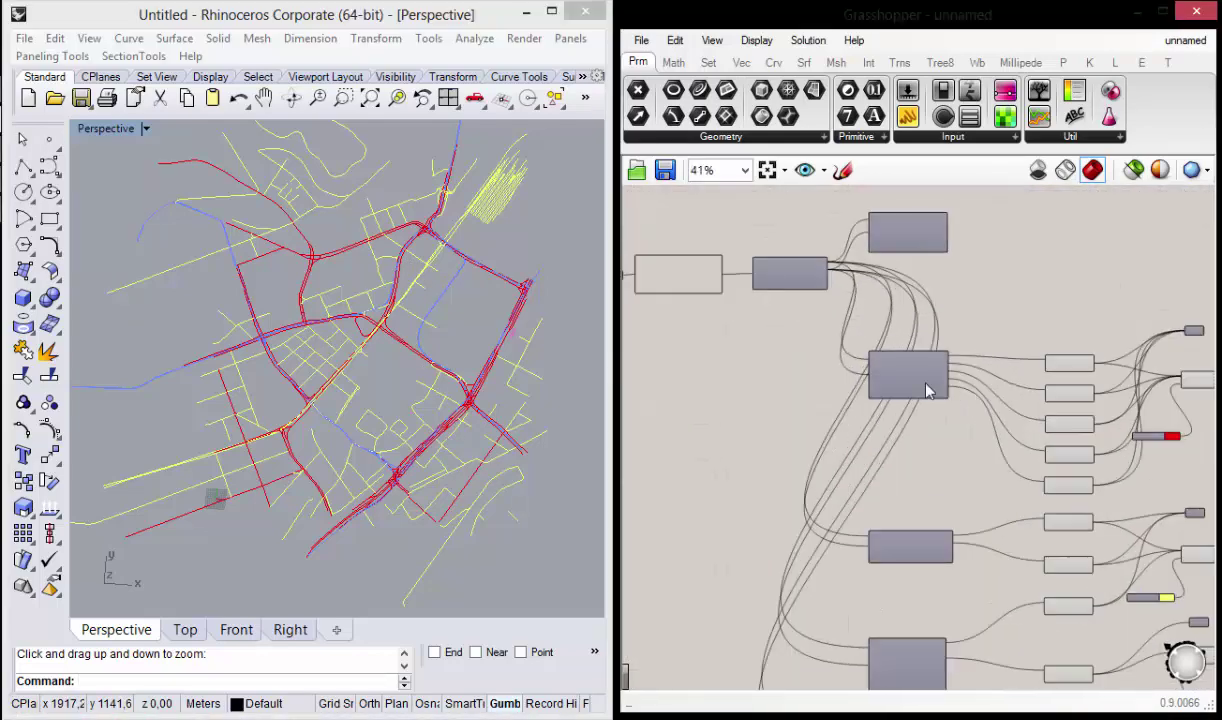
scroll(878, 339, down, 2)
scroll(857, 344, up, 1)
scroll(858, 260, up, 2)
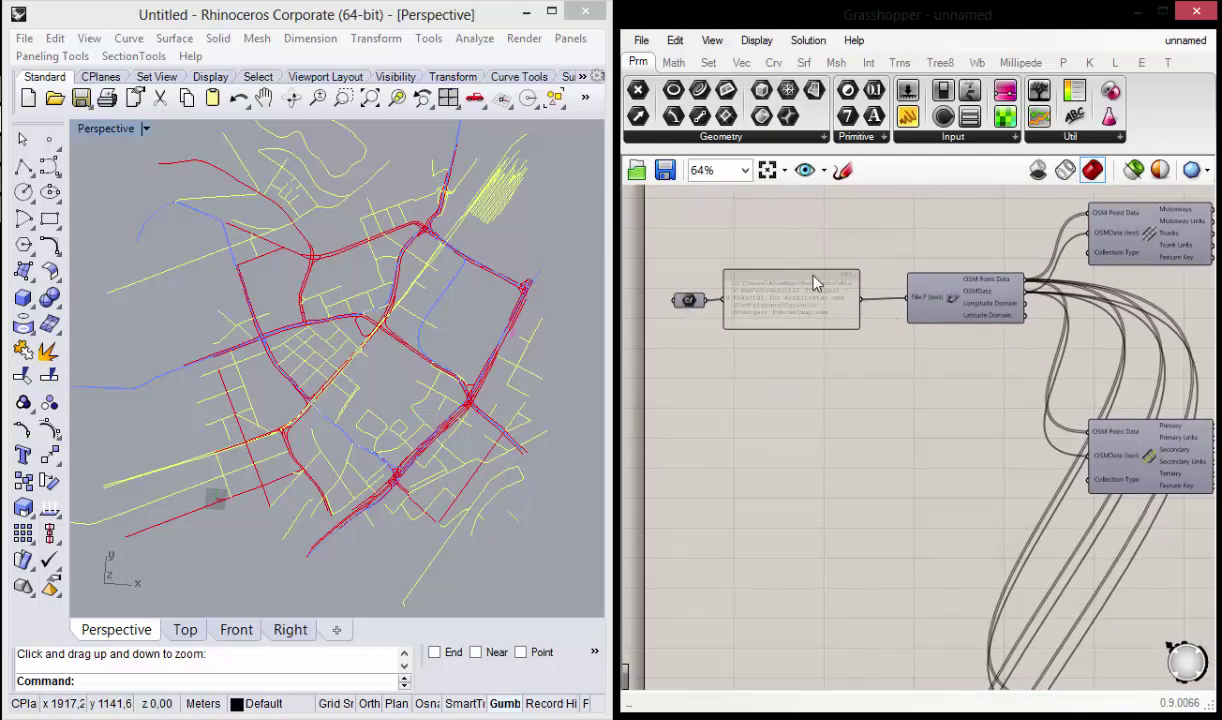
scroll(790, 290, down, 2)
scroll(829, 376, up, 1)
scroll(878, 333, up, 1)
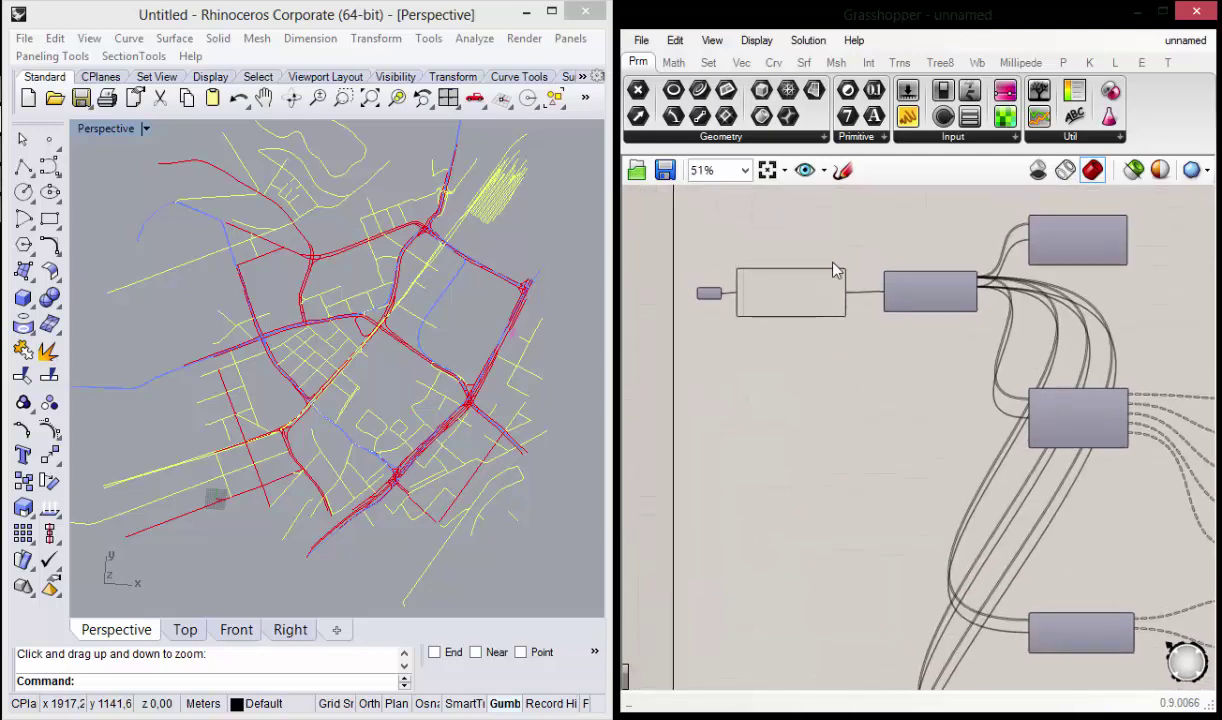
Step: Browse the PanelingTools and Kangaroo component groups, then show the Elk components
click(1066, 63)
click(1088, 62)
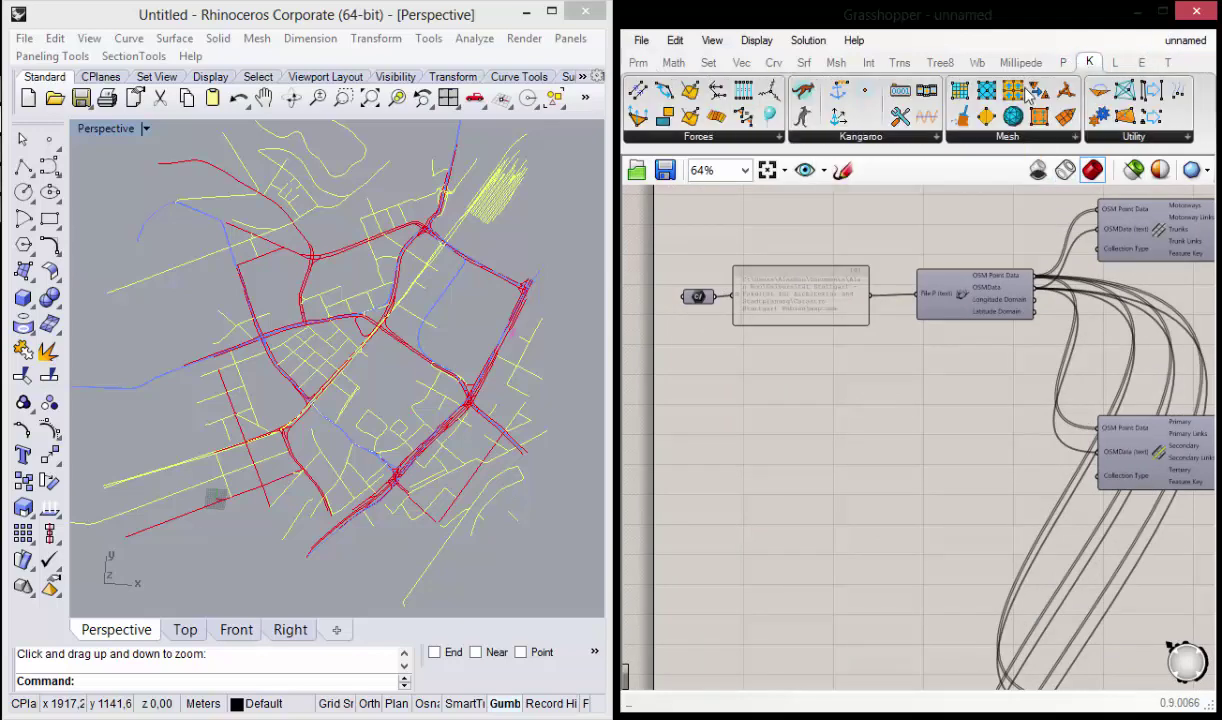
click(1117, 63)
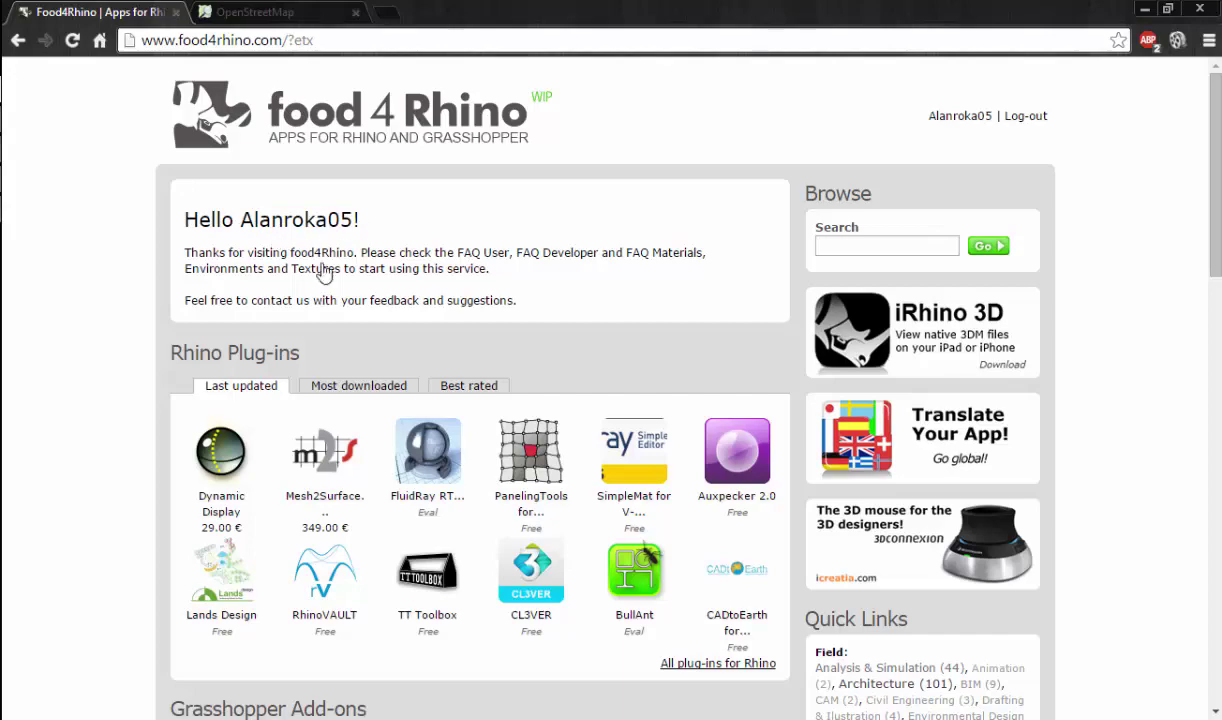
Step: List the most downloaded Grasshopper add-ons on food4Rhino and open Elk's project page
scroll(500, 295, down, 1)
scroll(520, 300, down, 3)
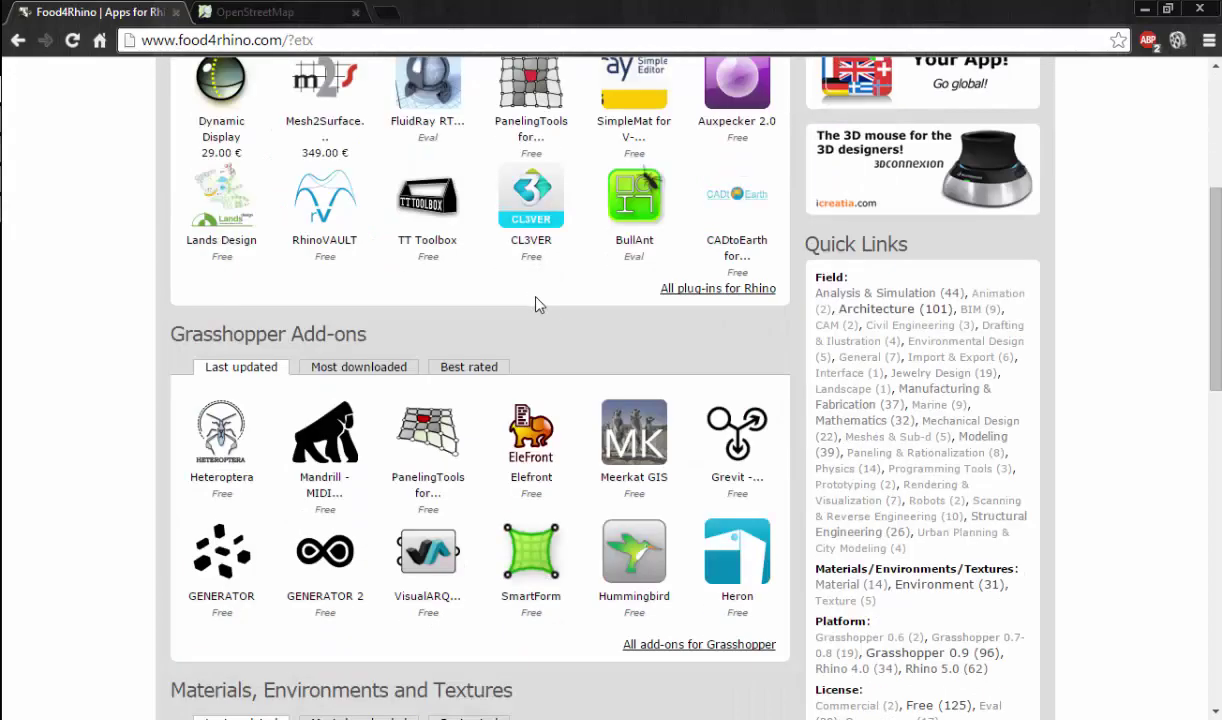
scroll(560, 298, down, 1)
scroll(560, 298, down, 2)
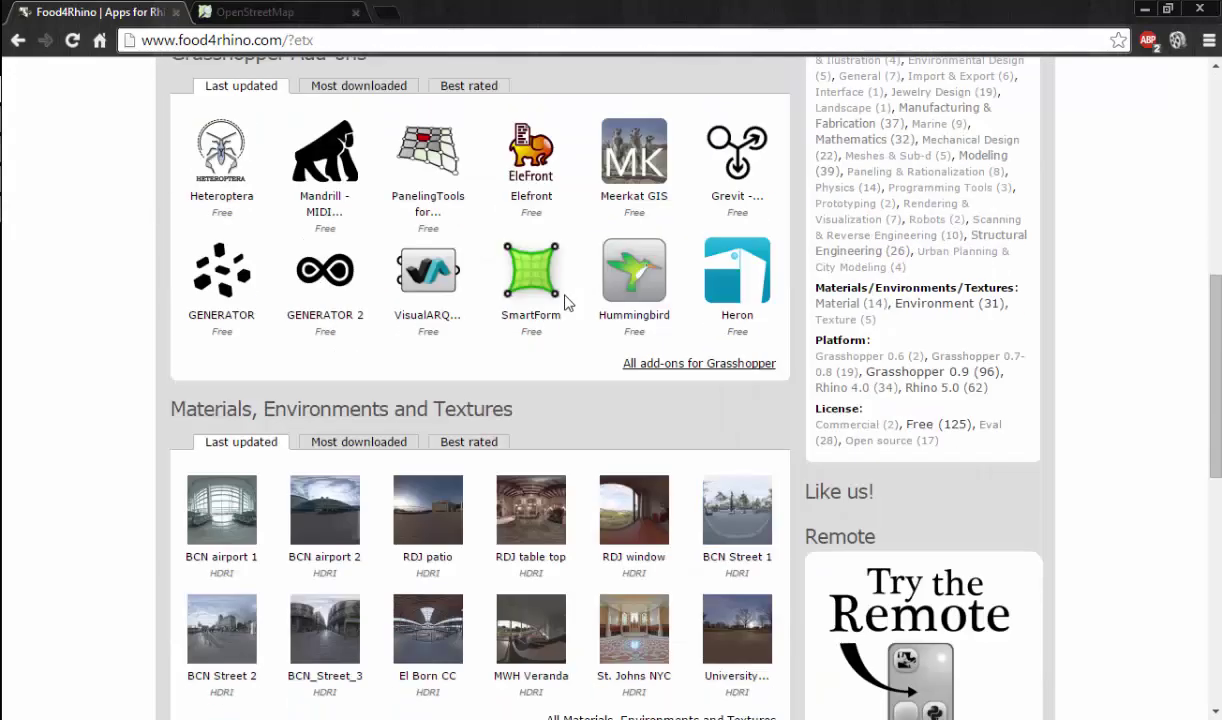
scroll(525, 302, up, 1)
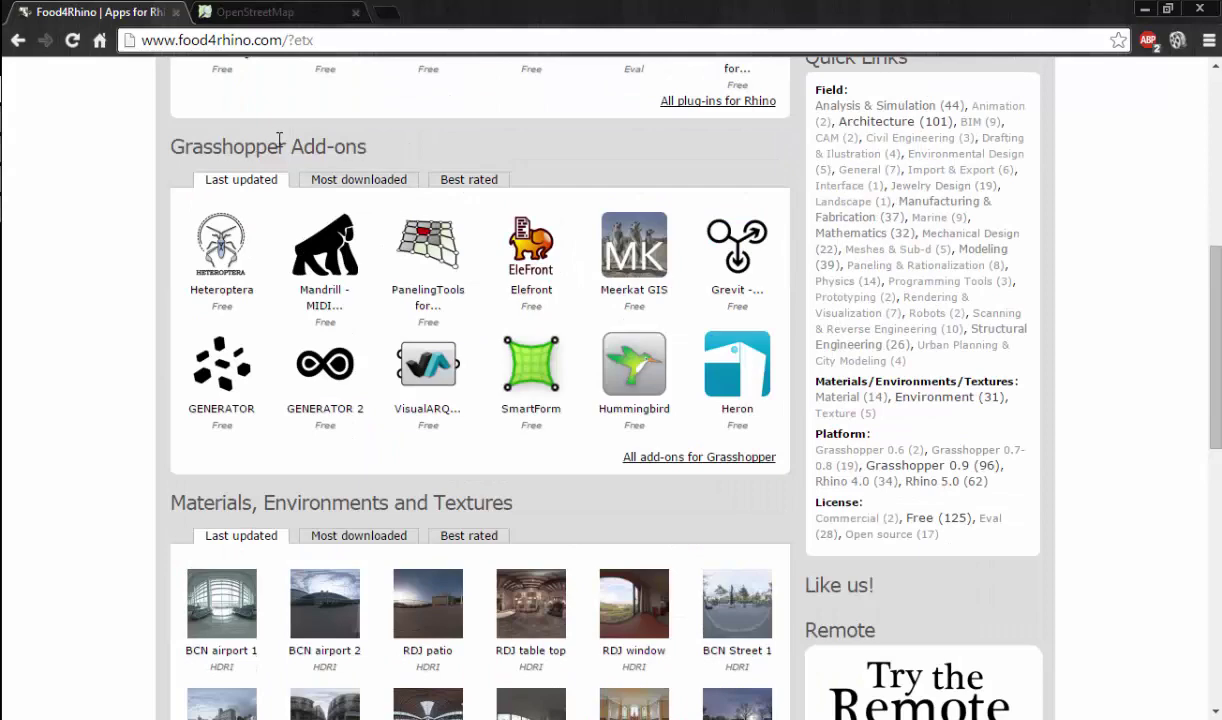
click(379, 191)
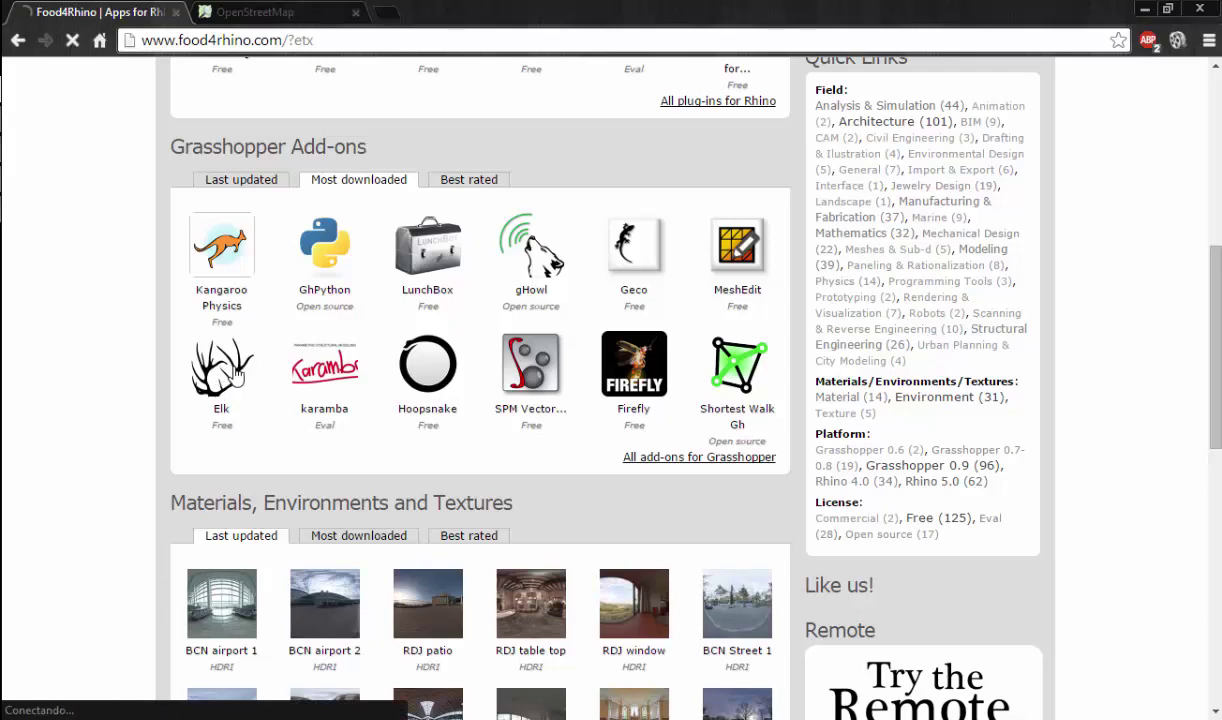
click(222, 370)
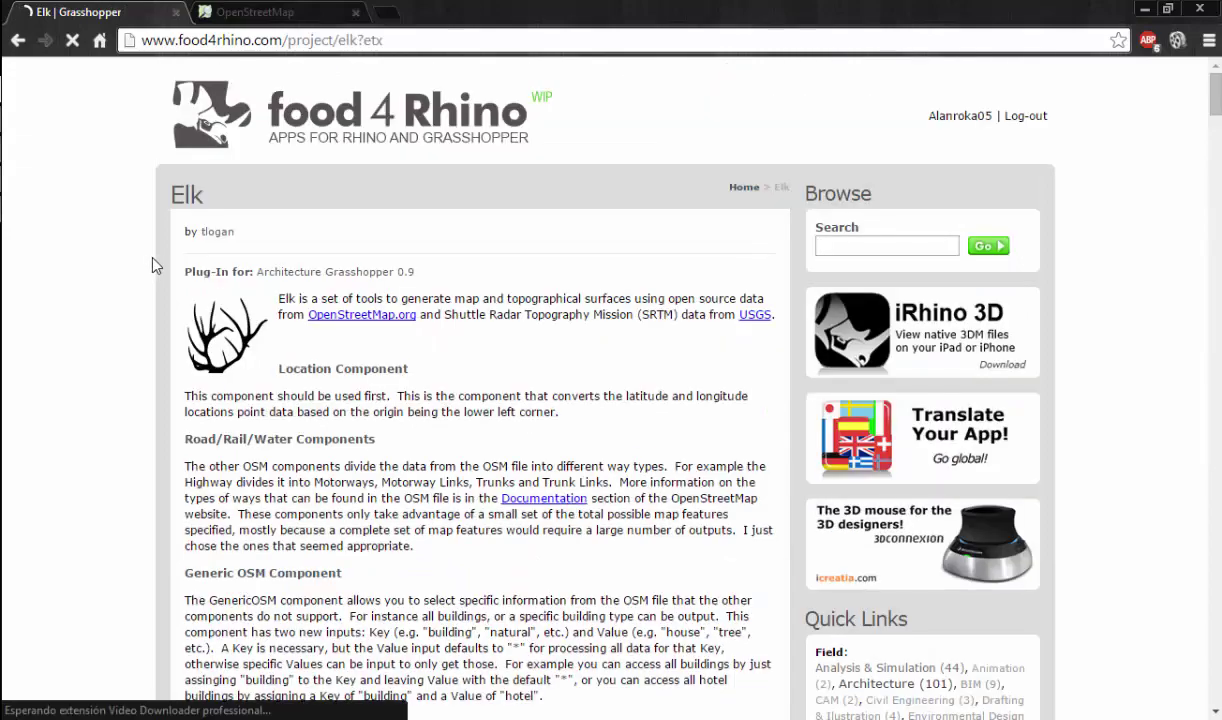
Step: Scroll the Elk page down to its install notes and Downloads table
scroll(230, 300, down, 1)
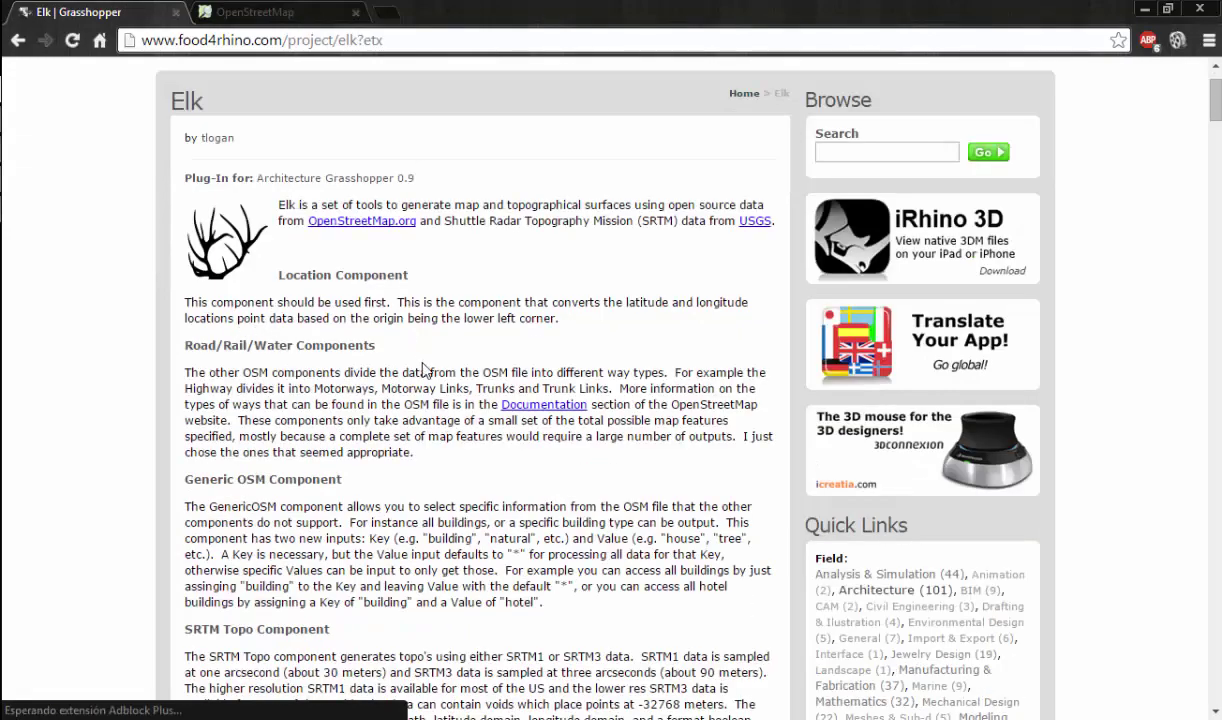
scroll(428, 365, down, 1)
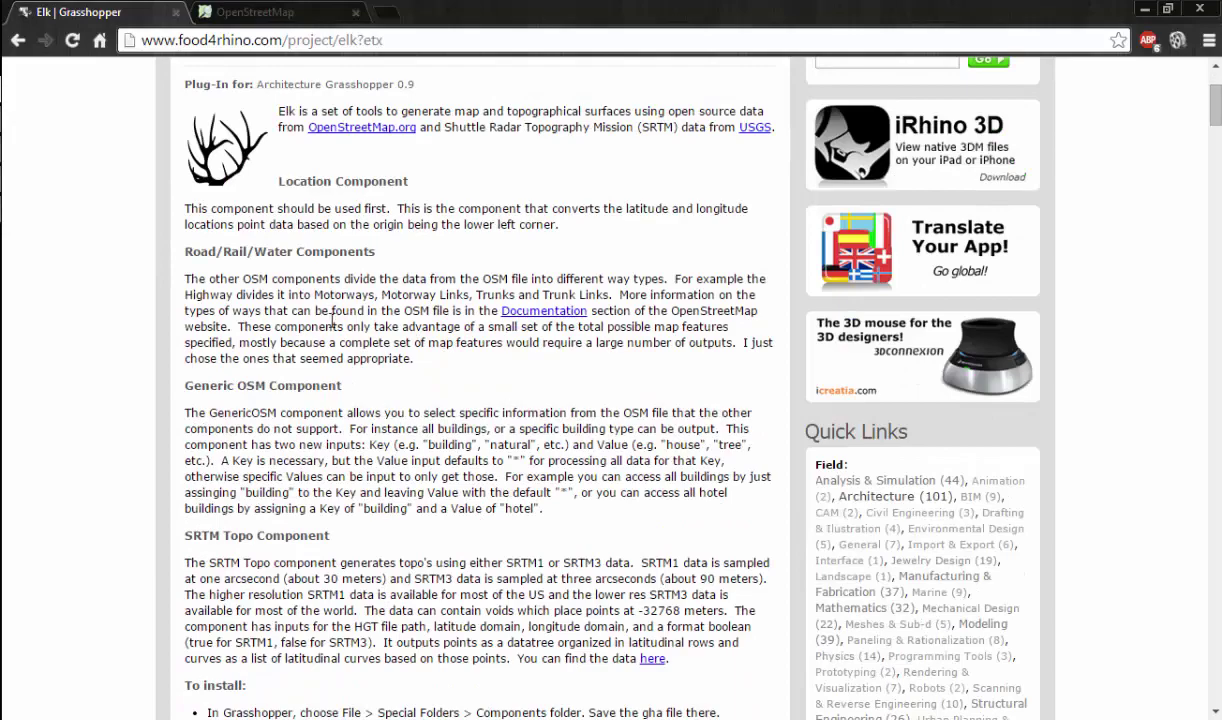
scroll(511, 345, down, 2)
scroll(580, 300, down, 1)
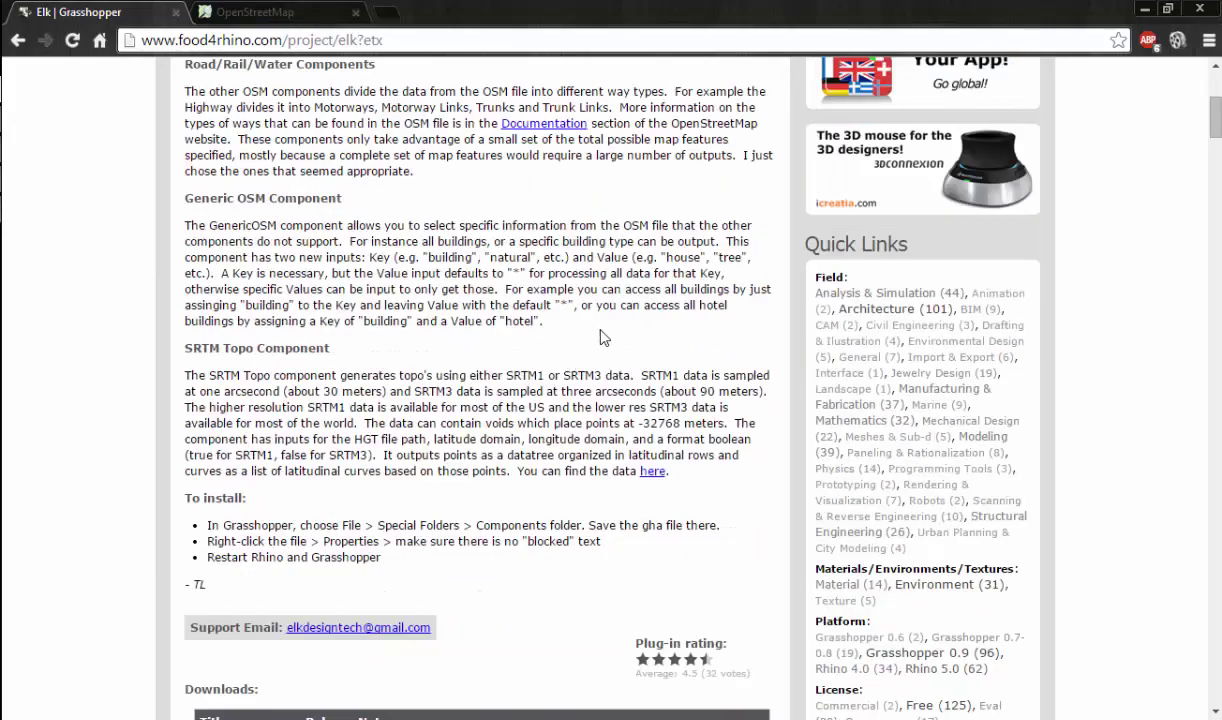
scroll(585, 302, down, 2)
scroll(470, 265, down, 1)
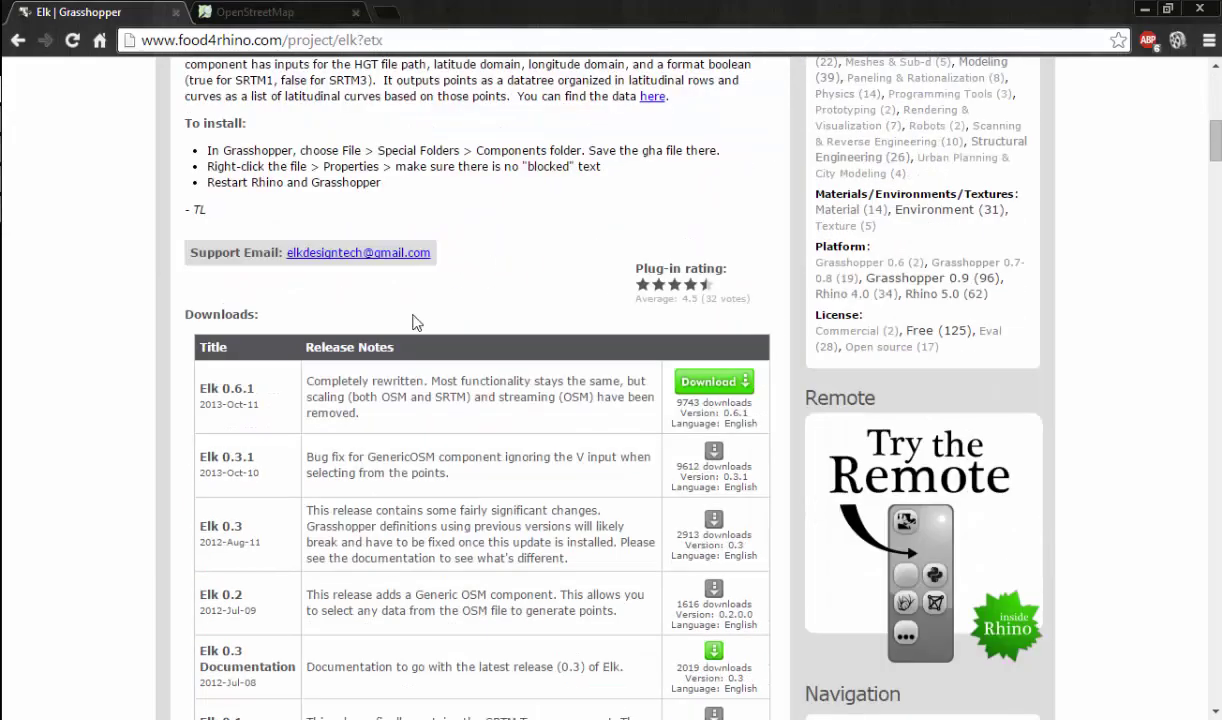
scroll(400, 310, down, 1)
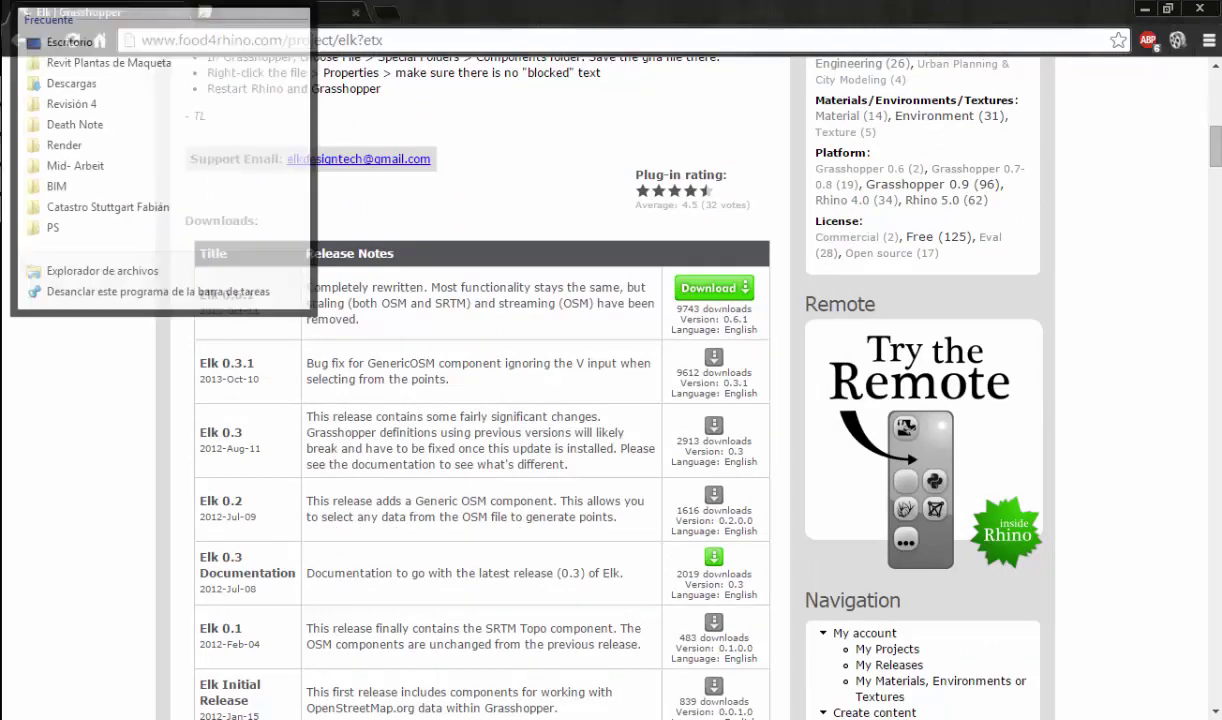
Step: Copy the downloaded elk plug-in file from the Descargas folder
click(226, 134)
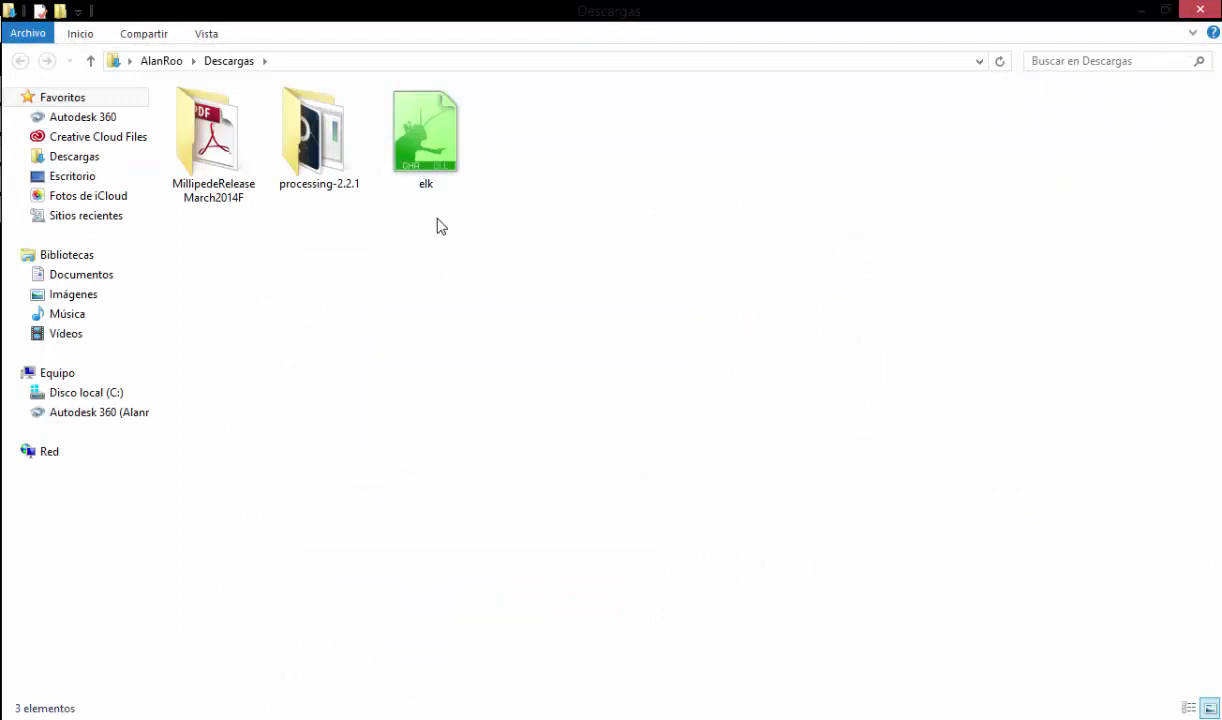
click(422, 170)
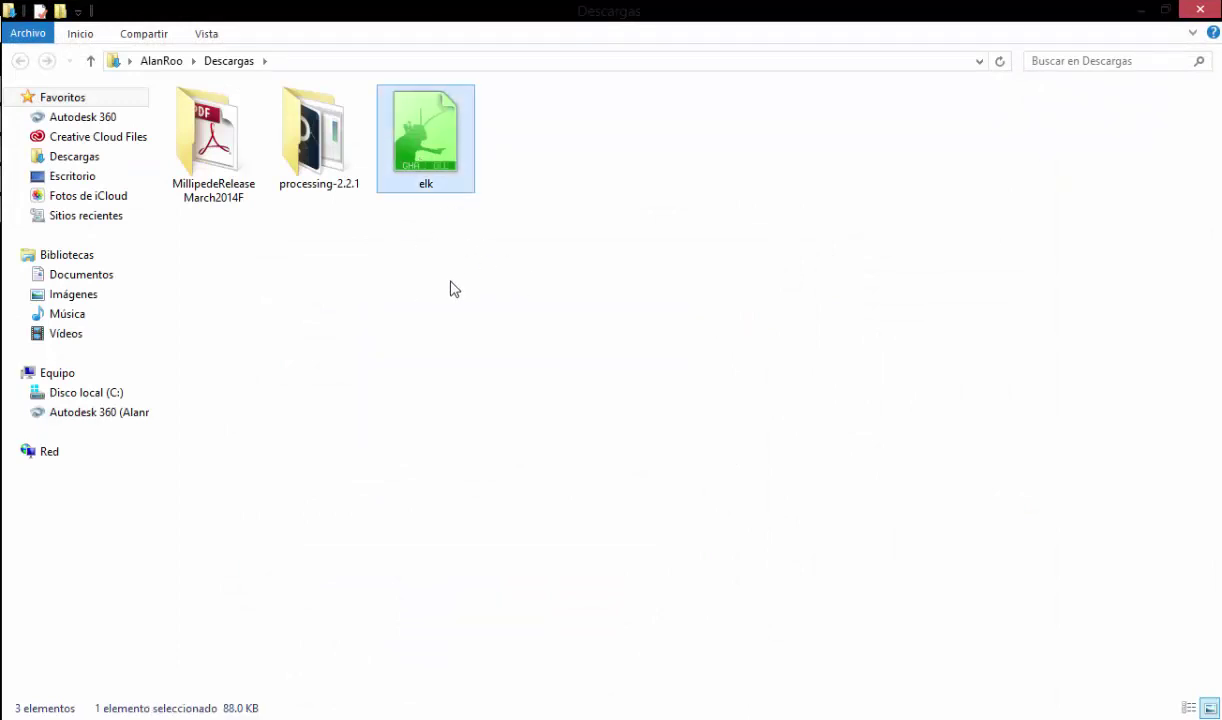
right_click(420, 140)
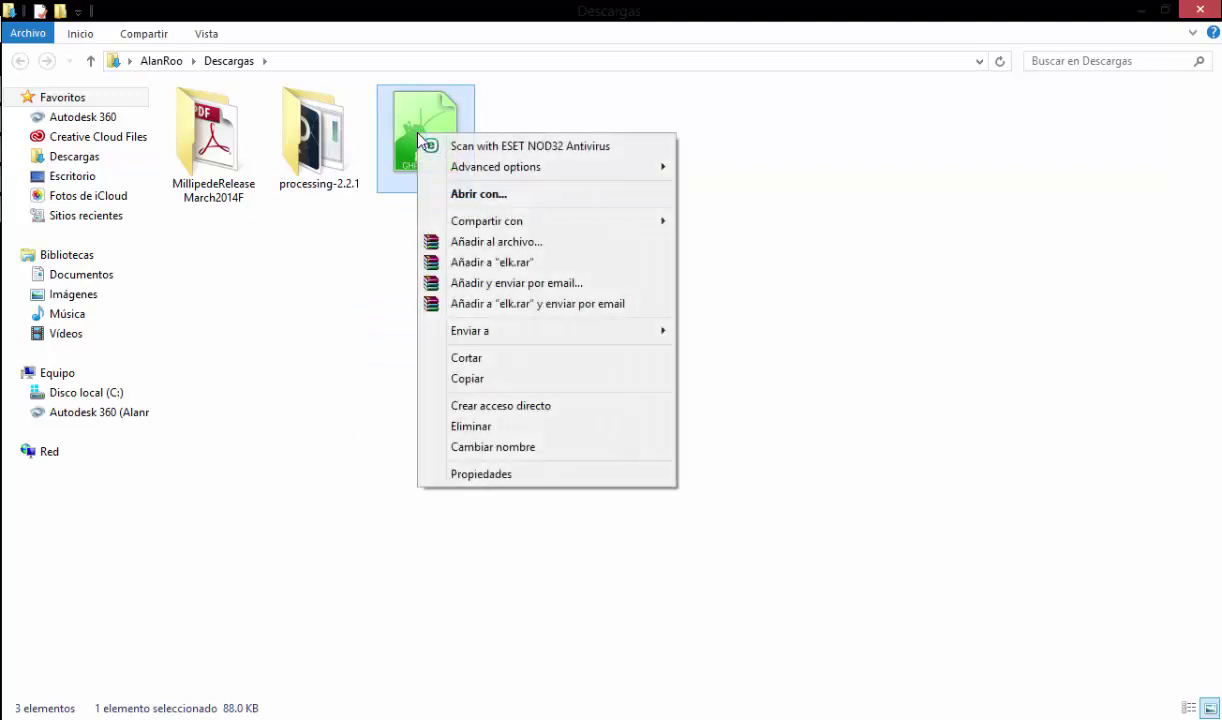
click(520, 366)
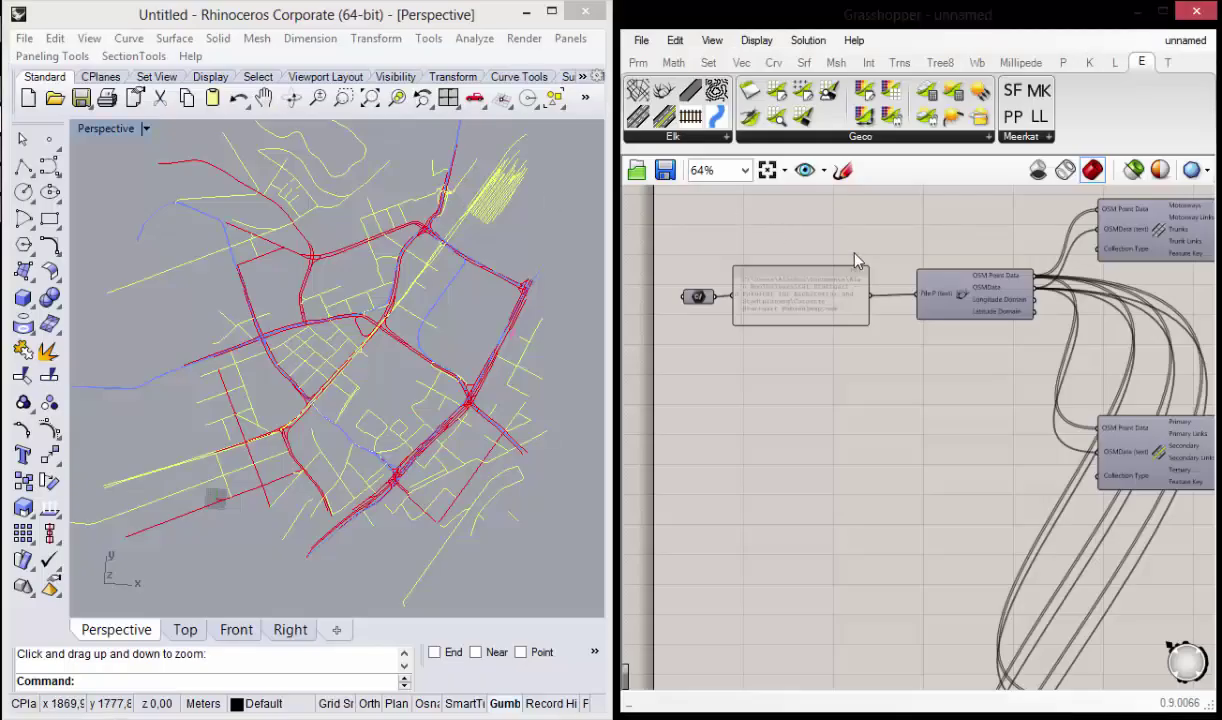
Step: Open Grasshopper's Components Folder through File > Special Folders
right_drag(1005, 258, 988, 296)
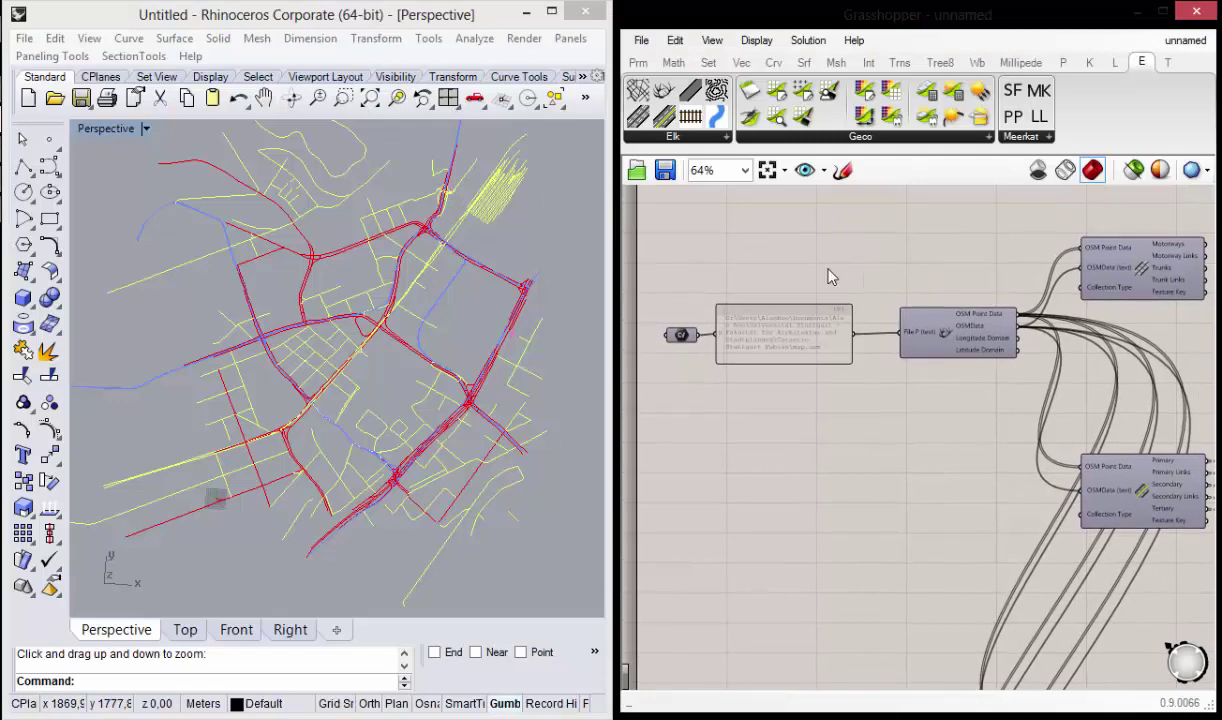
click(643, 41)
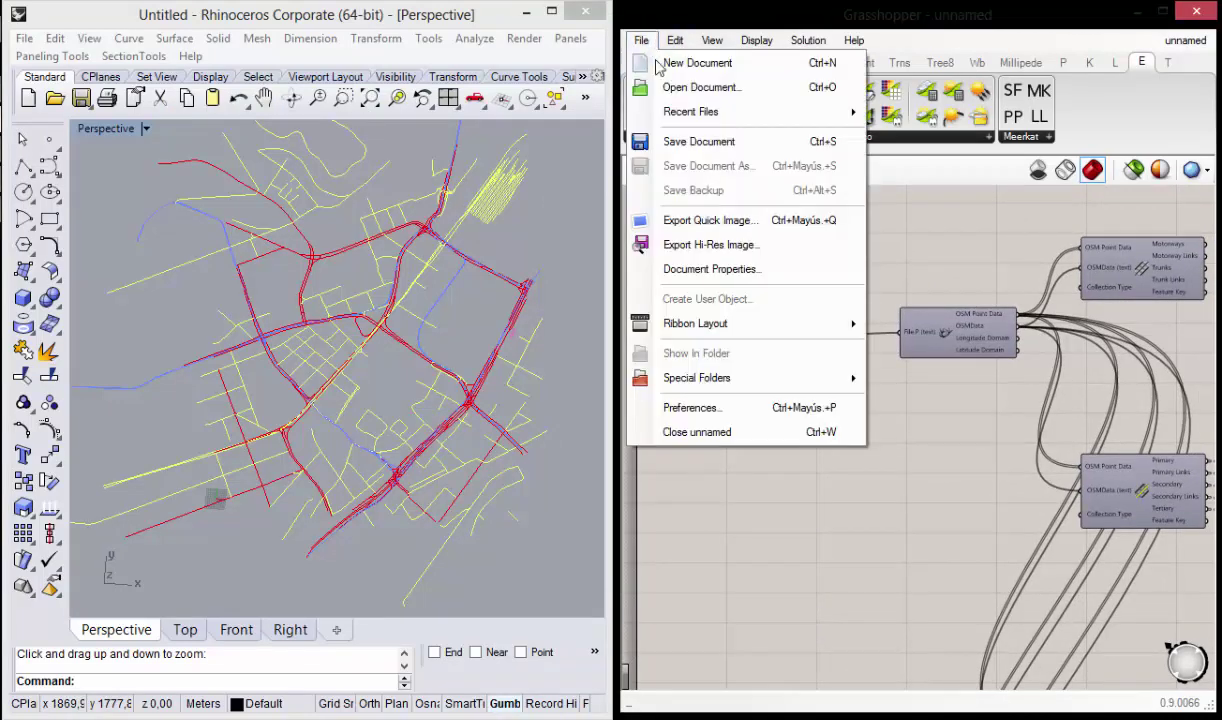
mouse_move(697, 378)
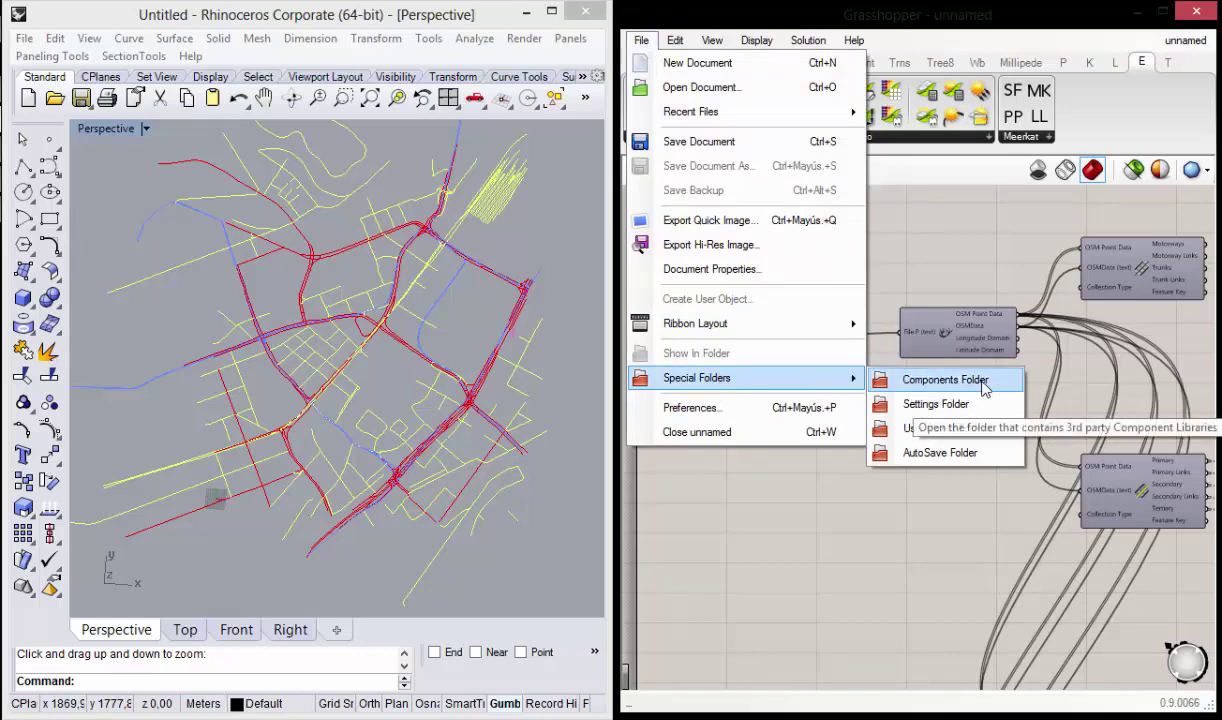
click(944, 380)
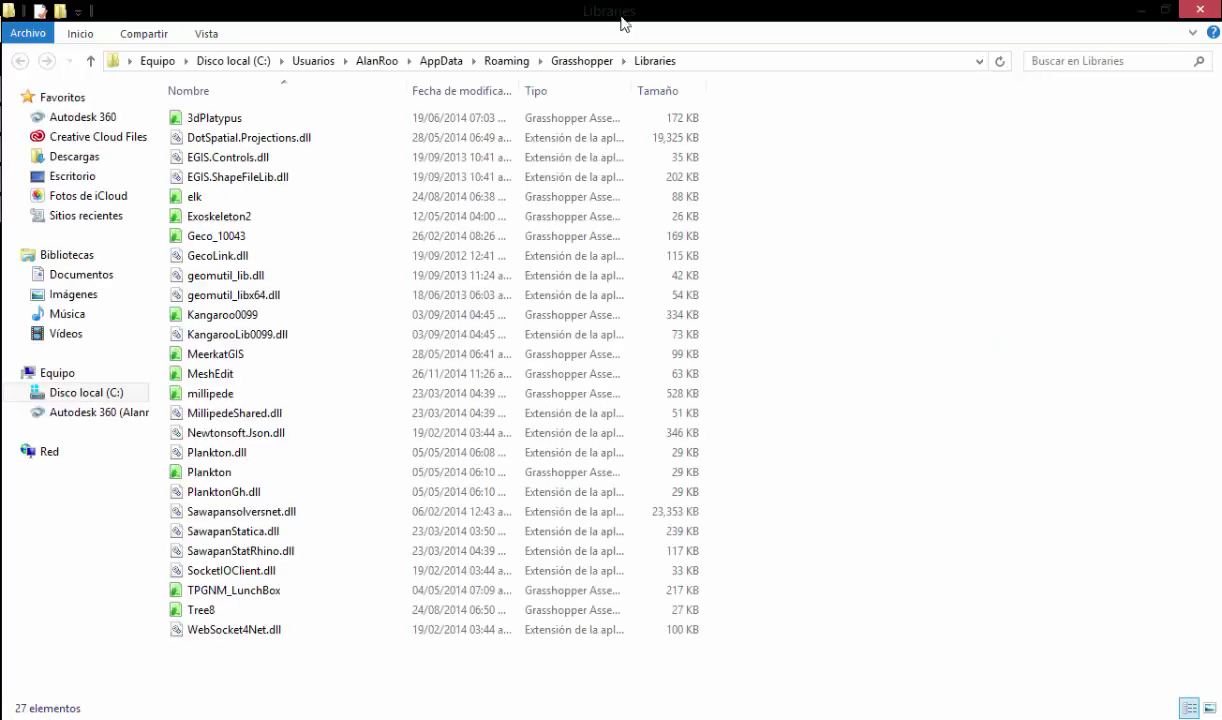
Step: Resize the Libraries Explorer window and dismiss its folder context menu
drag(621, 23, 548, 37)
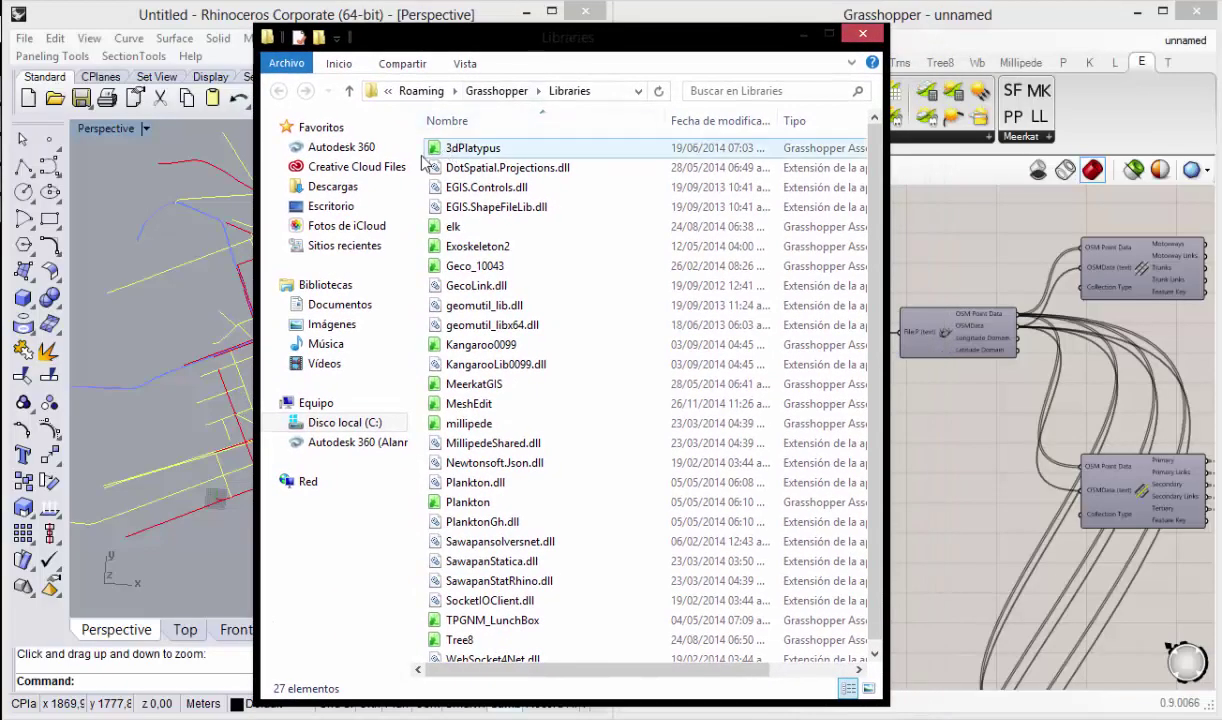
right_click(418, 159)
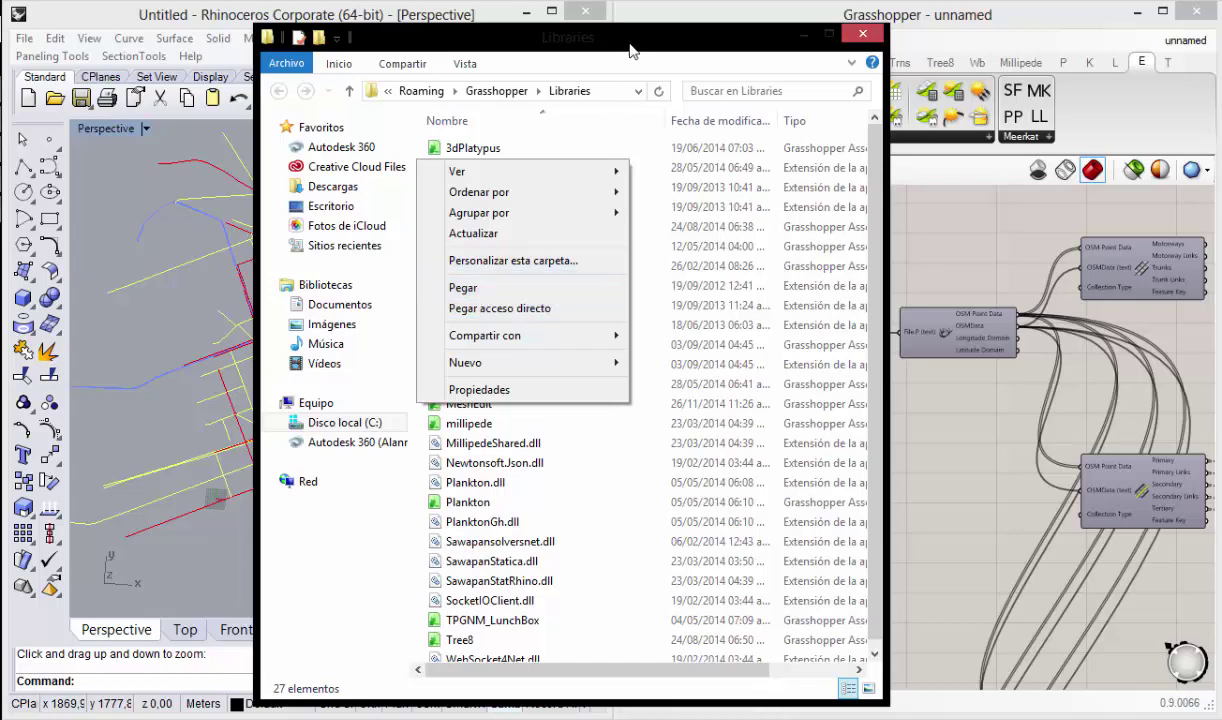
click(416, 143)
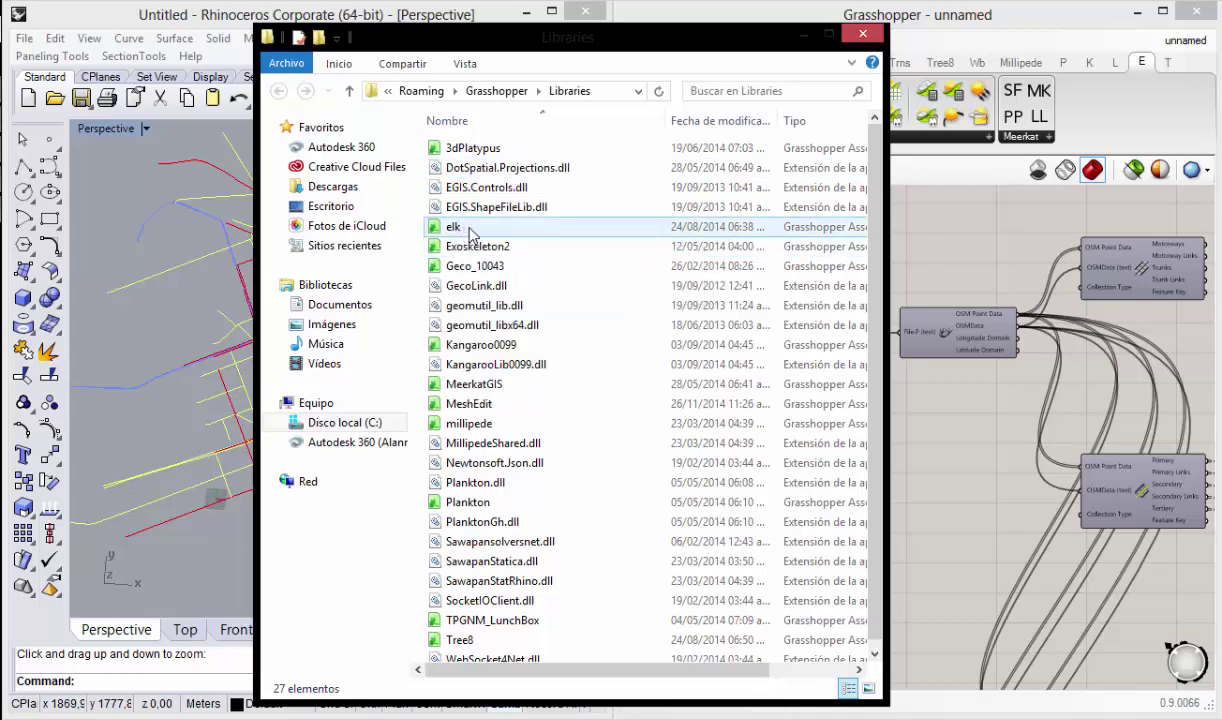
Step: Check the elk file's properties (88.0 KB Grasshopper Assembly), then close the Libraries window
right_click(446, 218)
click(452, 232)
right_click(452, 232)
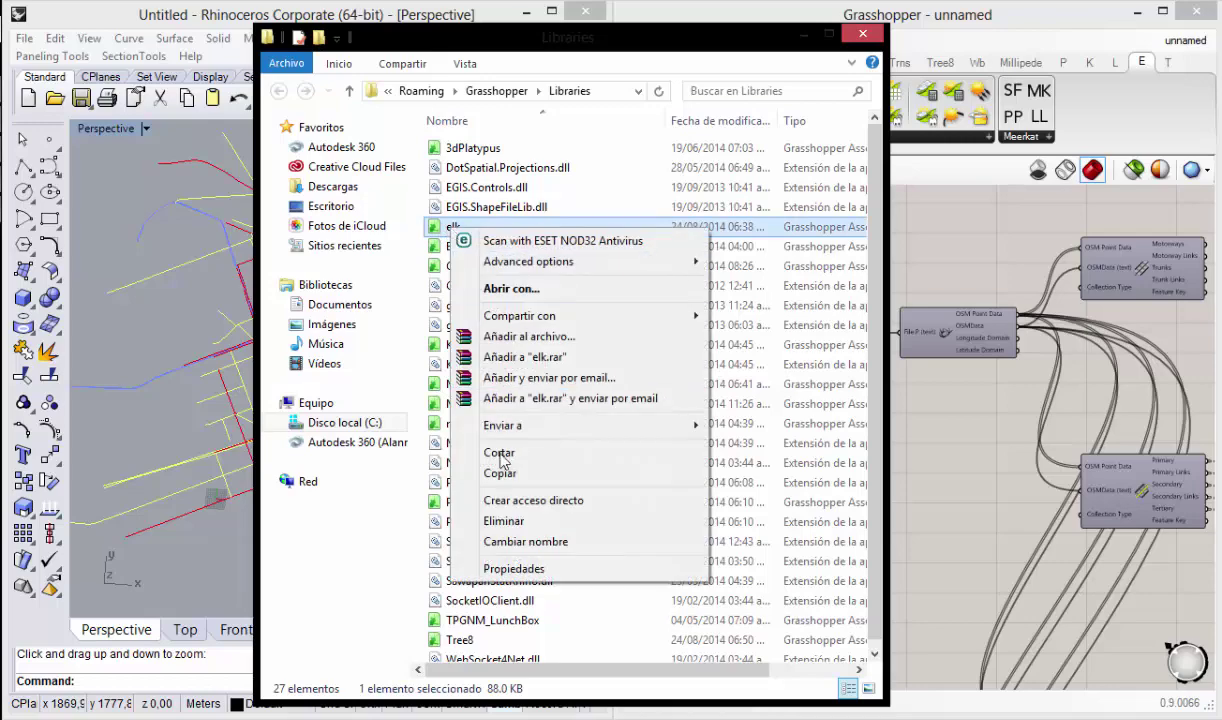
click(540, 568)
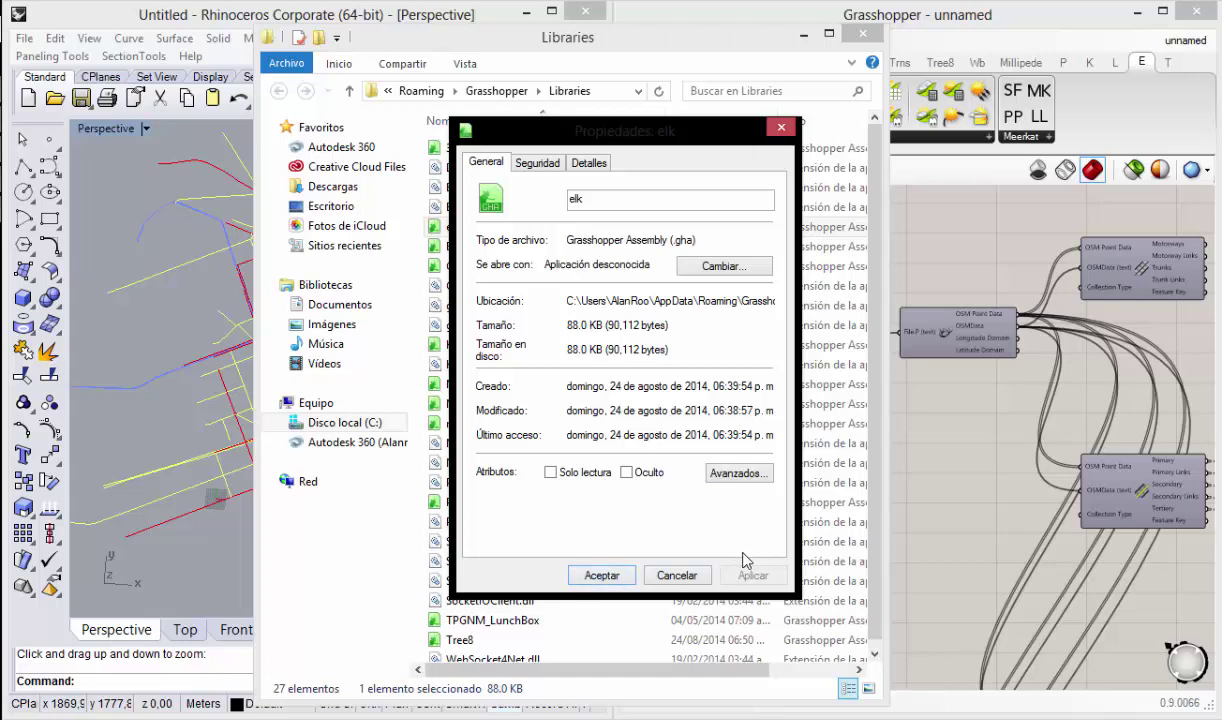
click(781, 127)
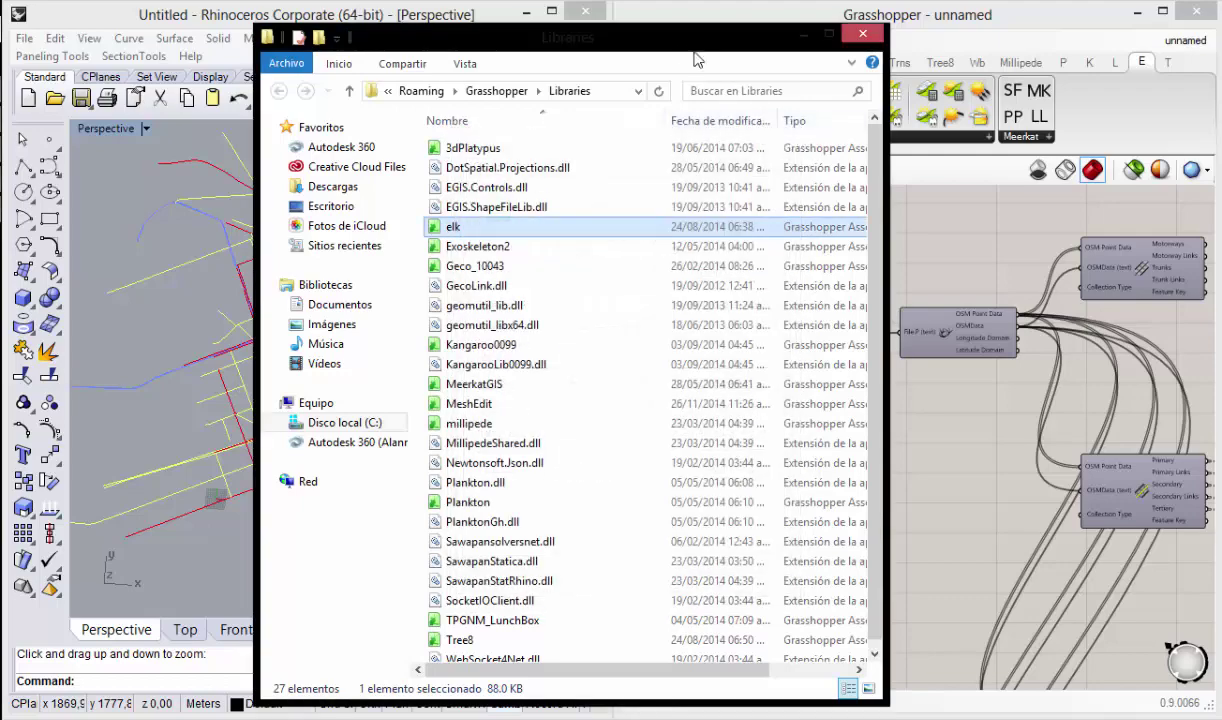
drag(685, 55, 697, 44)
click(876, 22)
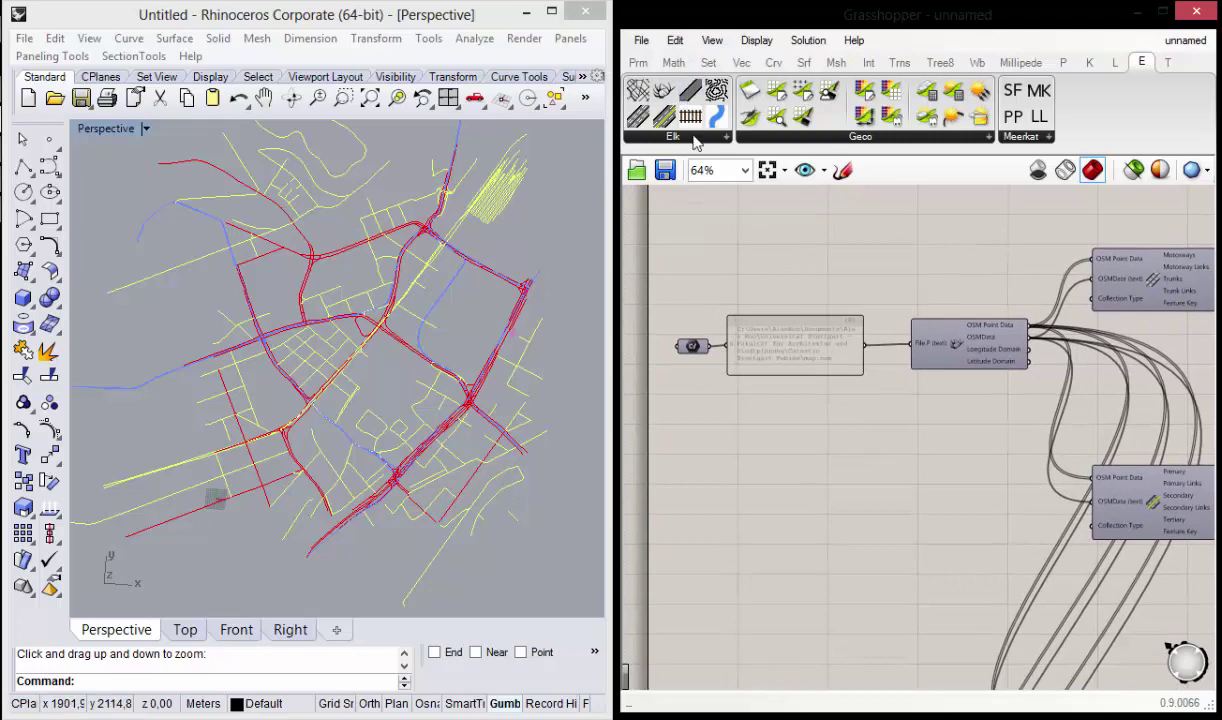
Step: Window-select every component in the Grasshopper definition and delete them all
scroll(820, 310, down, 4)
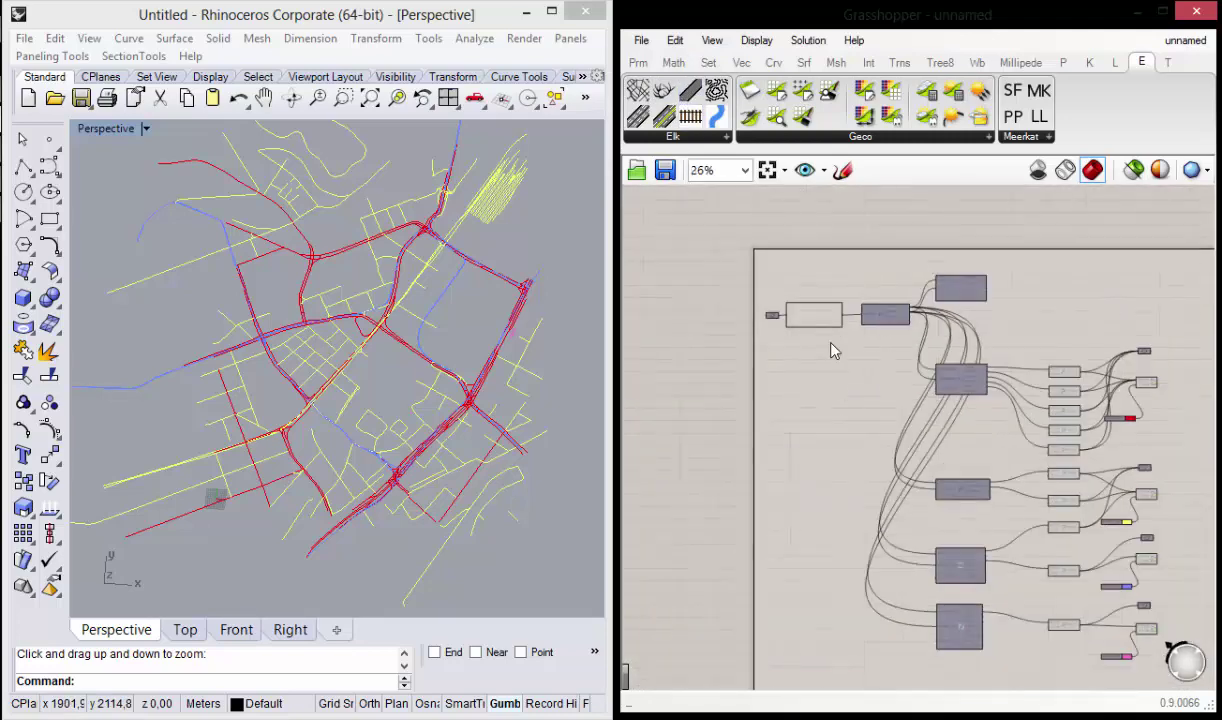
scroll(790, 345, down, 2)
scroll(843, 400, up, 1)
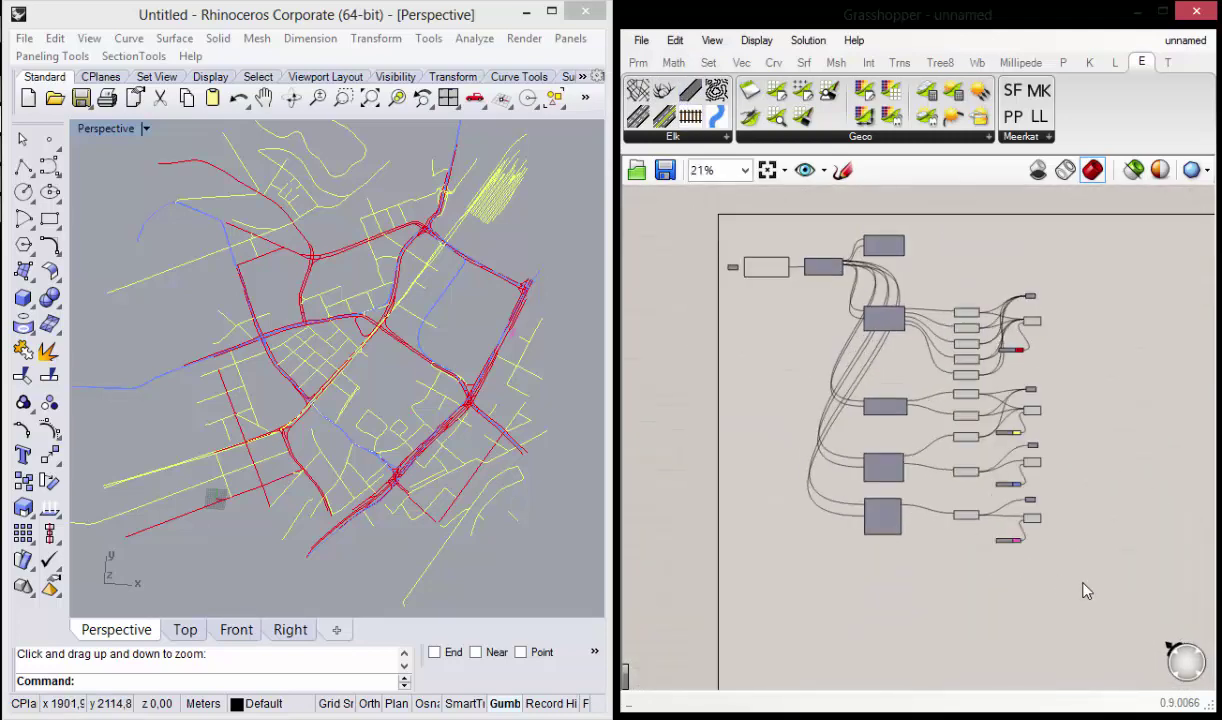
scroll(930, 483, up, 1)
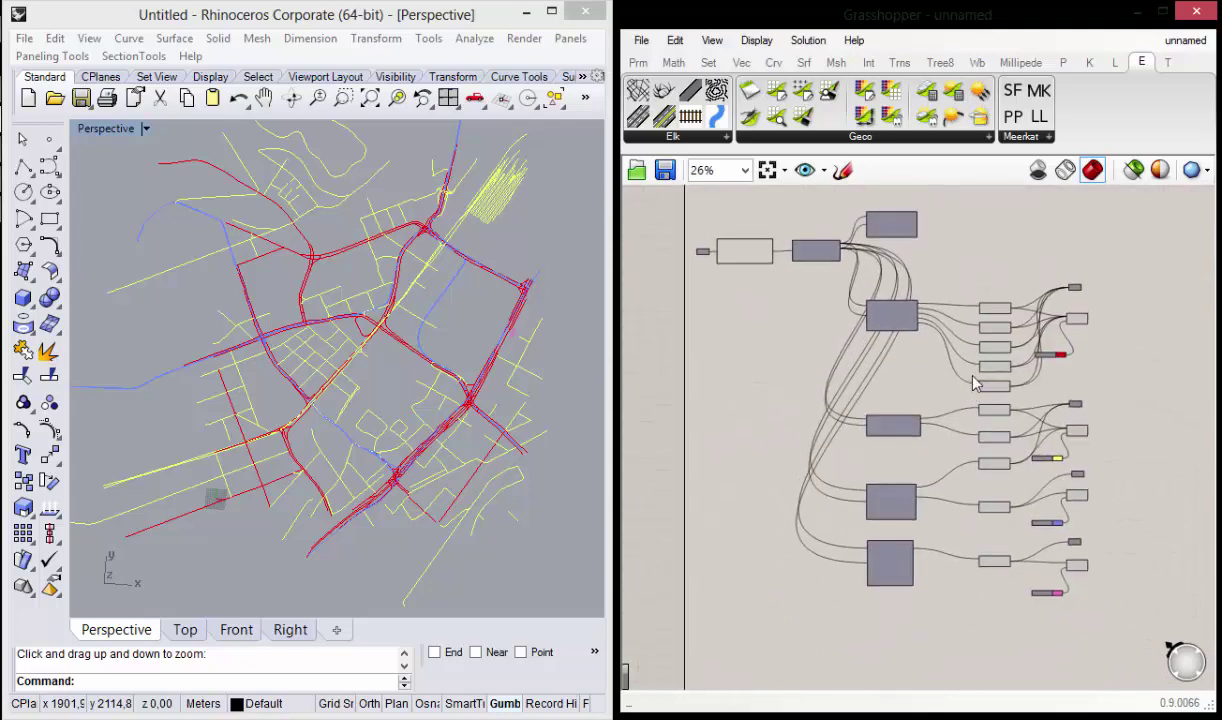
mouse_move(450, 290)
right_down()
mouse_move(428, 316)
mouse_move(417, 379)
right_up()
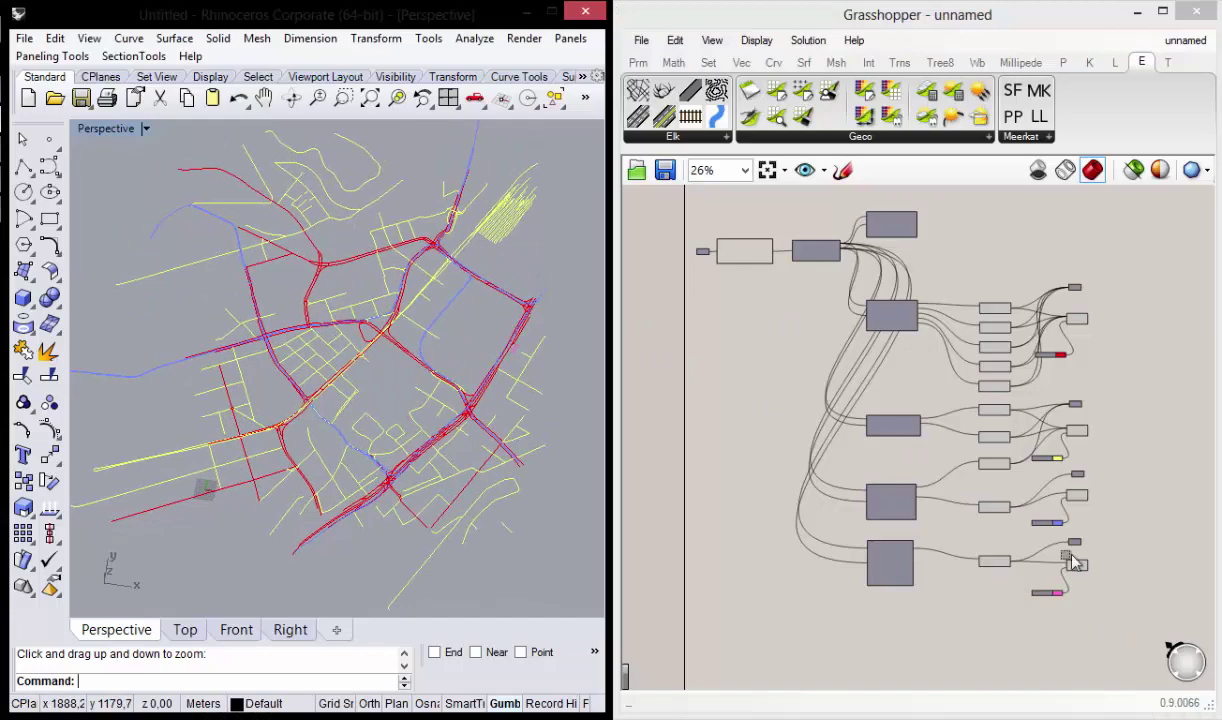
drag(1105, 600, 660, 205)
right_drag(850, 306, 852, 316)
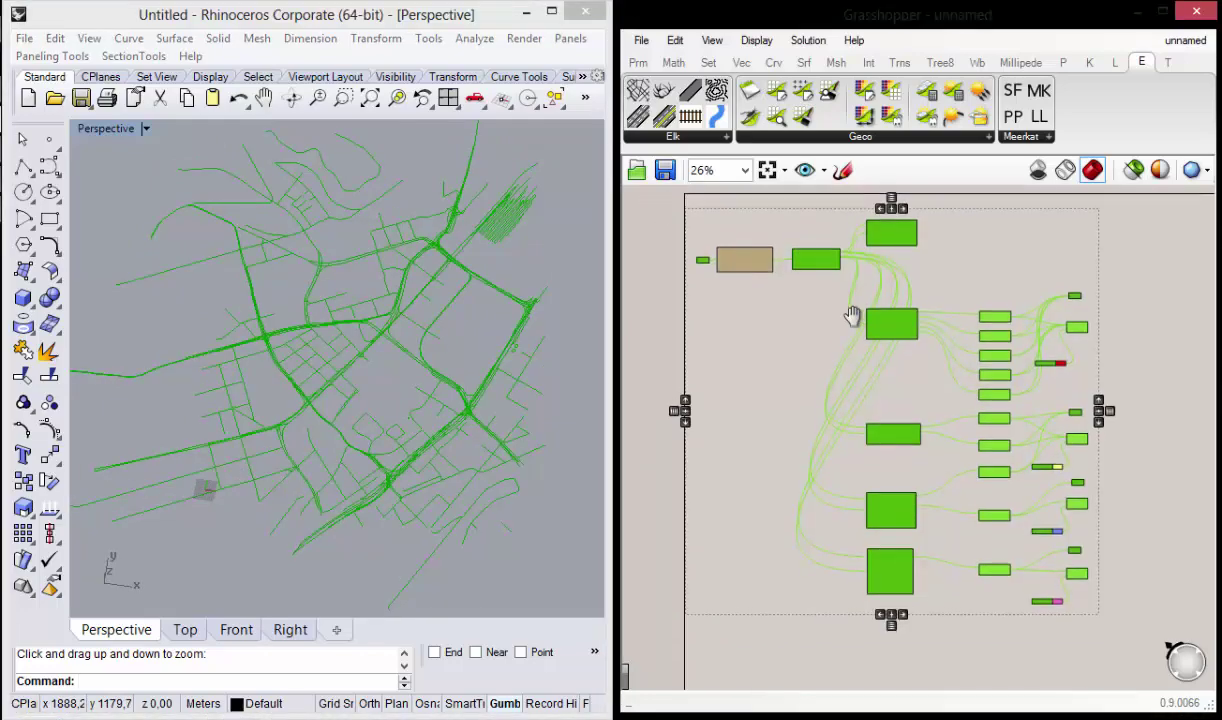
key(Delete)
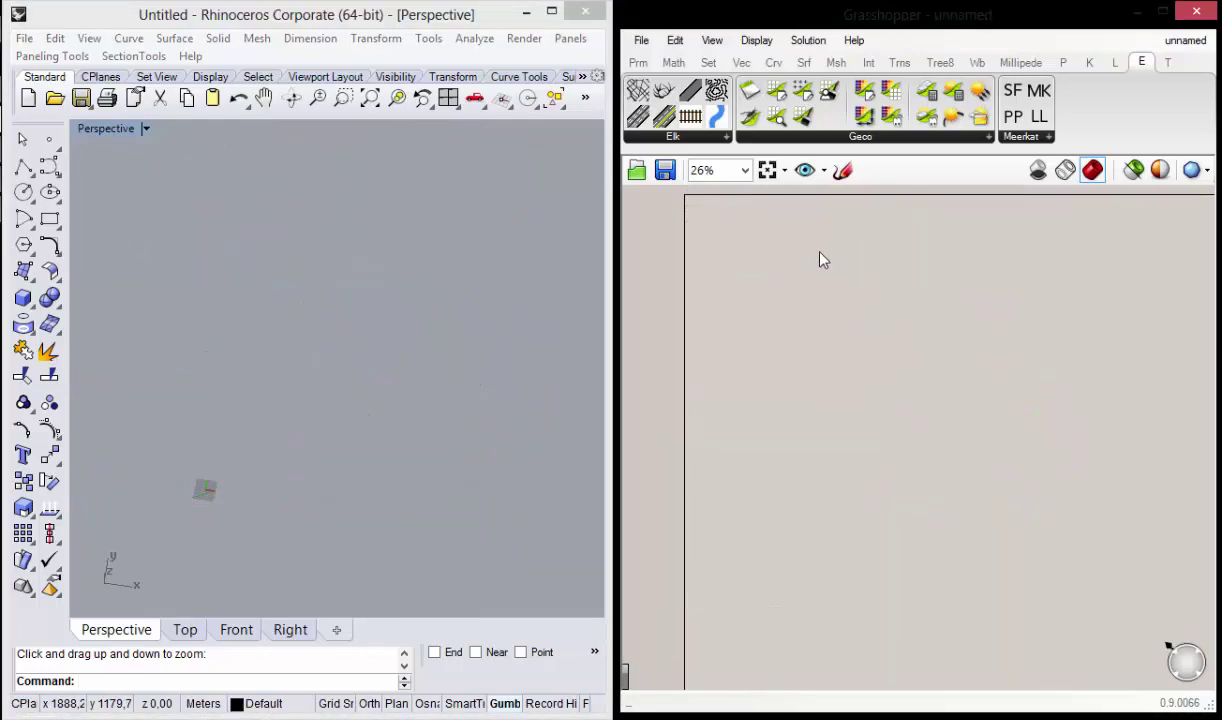
scroll(880, 310, up, 2)
scroll(837, 355, up, 2)
scroll(790, 400, up, 2)
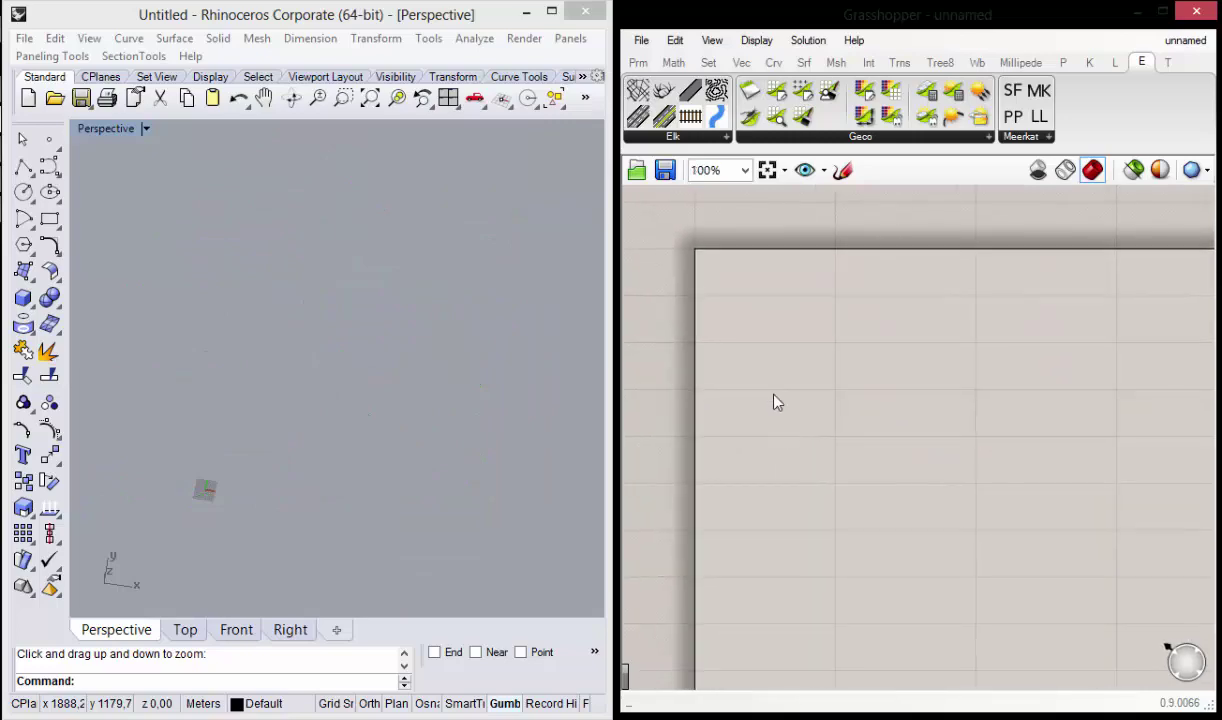
mouse_move(836, 316)
right_down()
mouse_move(810, 341)
mouse_move(818, 365)
right_up()
Step: Reframe the empty Perspective view with Zoom, Zoom Extents and a zoom window around the grid
click(317, 97)
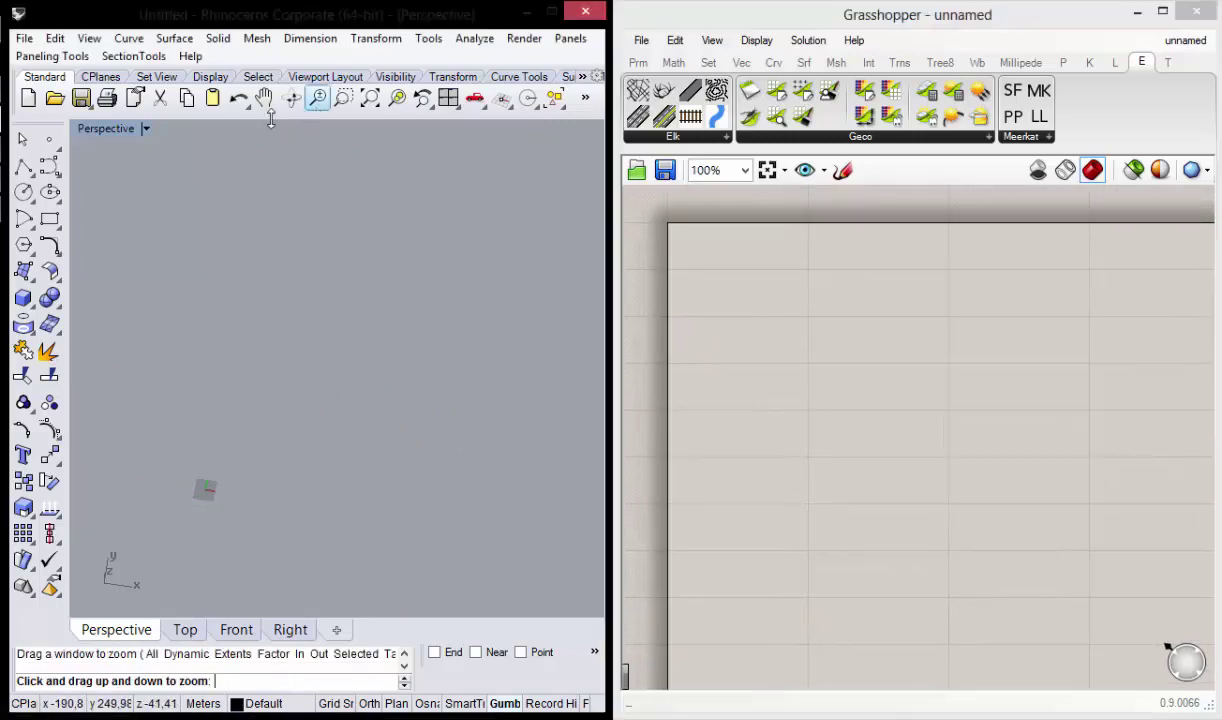
drag(200, 500, 205, 350)
click(317, 97)
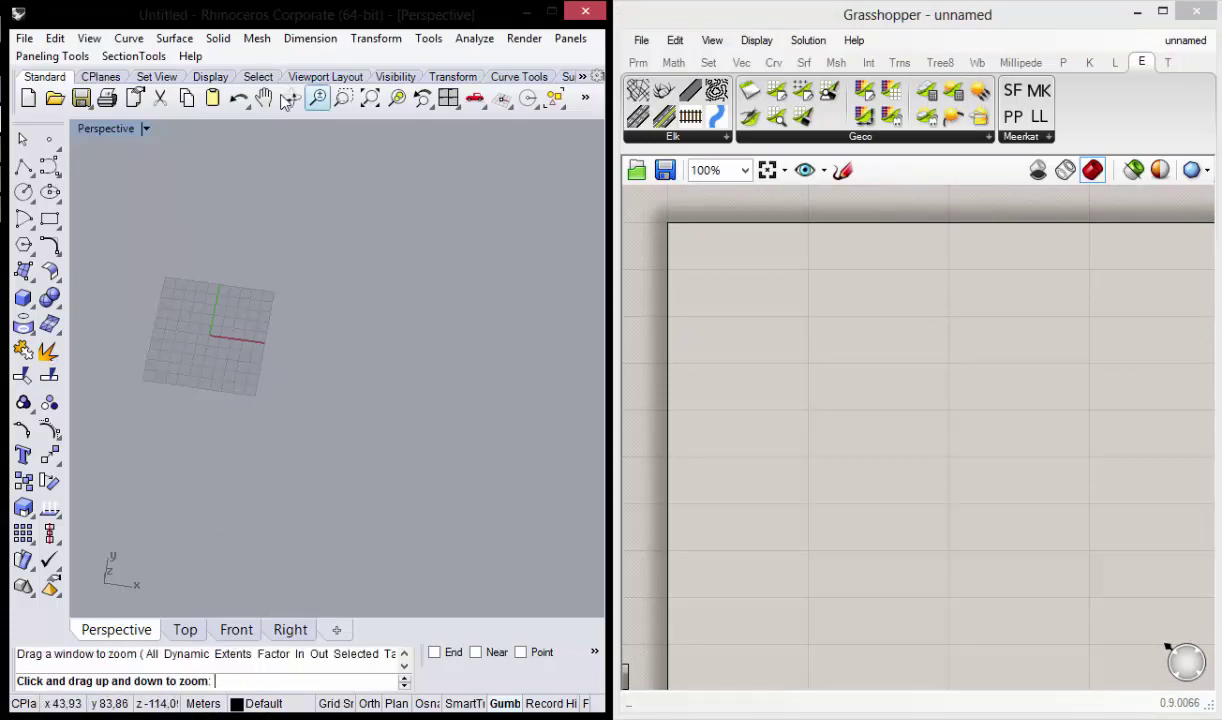
click(368, 104)
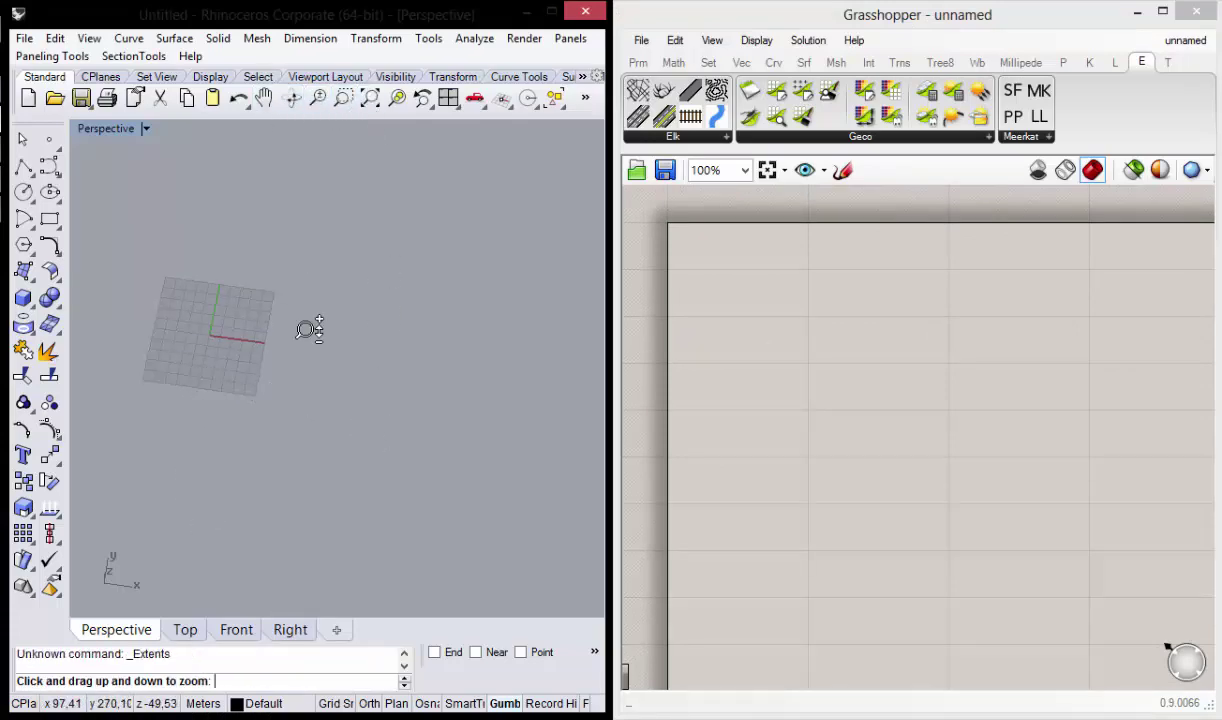
key(Escape)
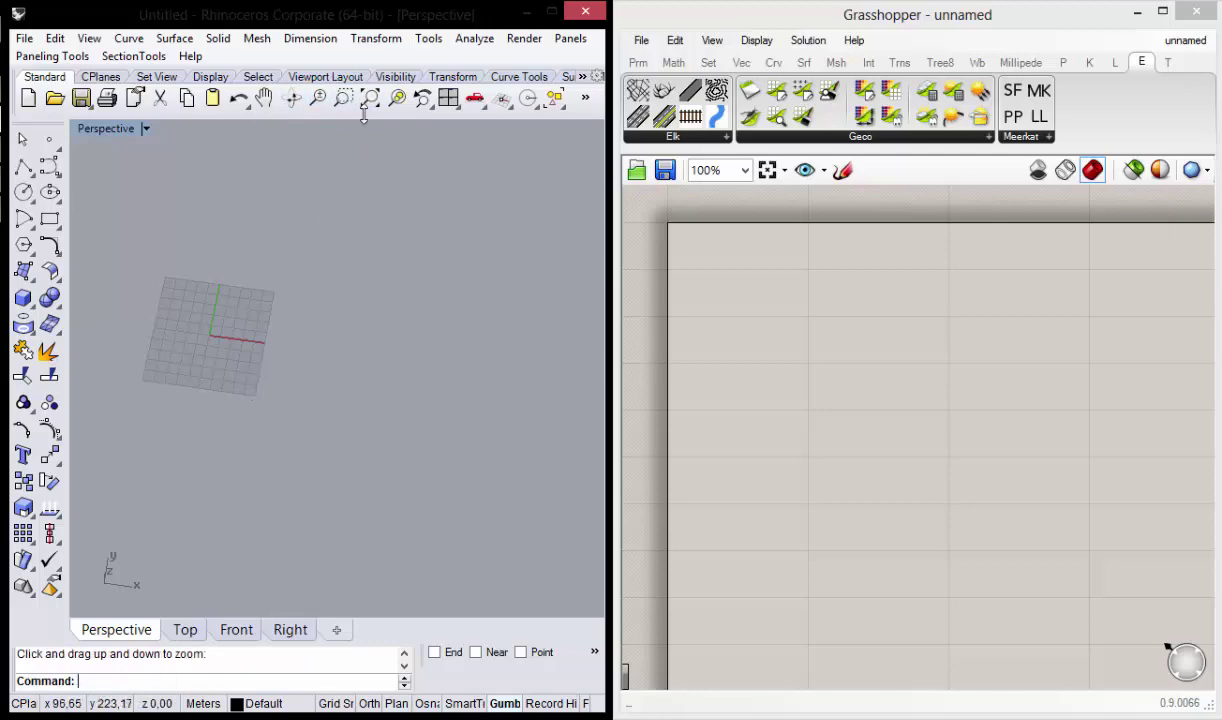
click(369, 97)
right_drag(250, 374, 150, 295)
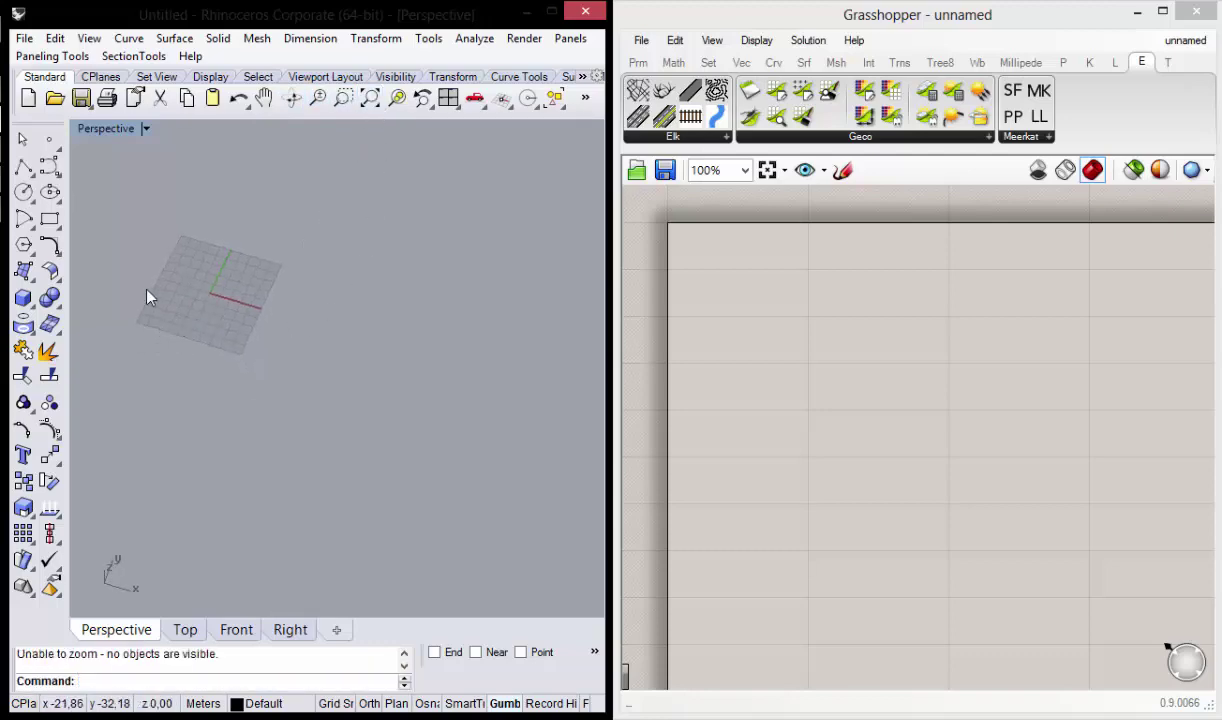
click(342, 98)
drag(131, 220, 286, 352)
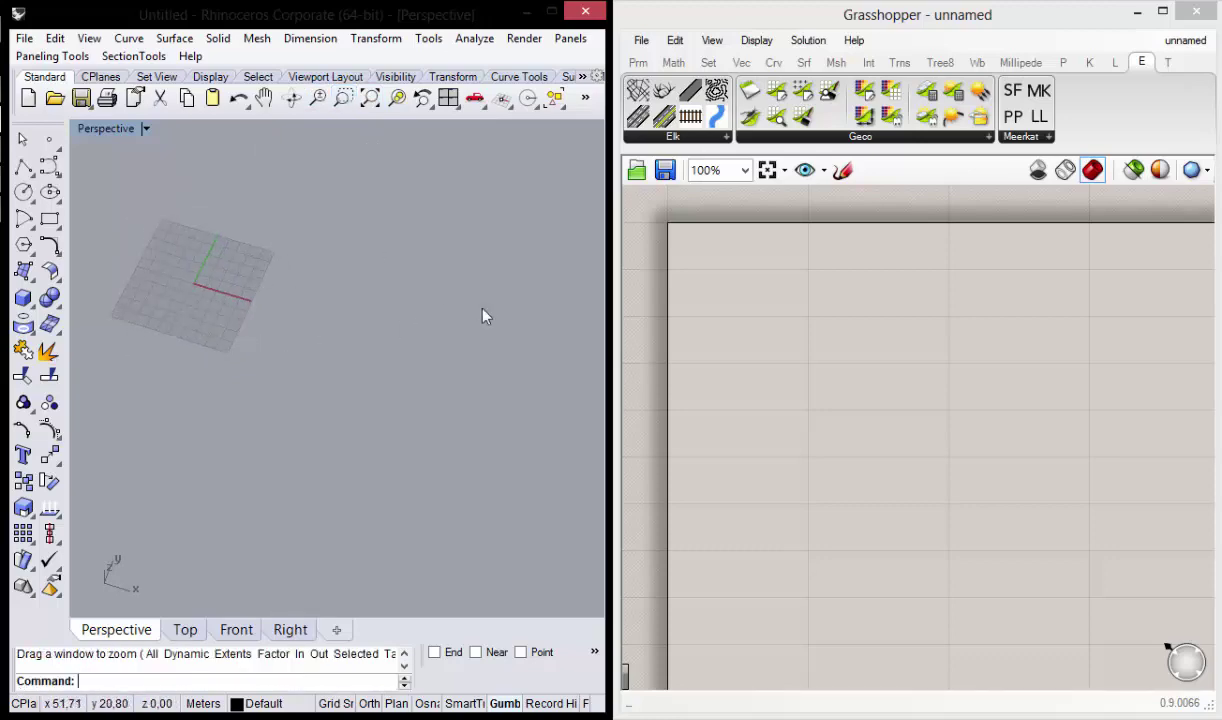
right_drag(765, 318, 768, 355)
scroll(776, 333, down, 2)
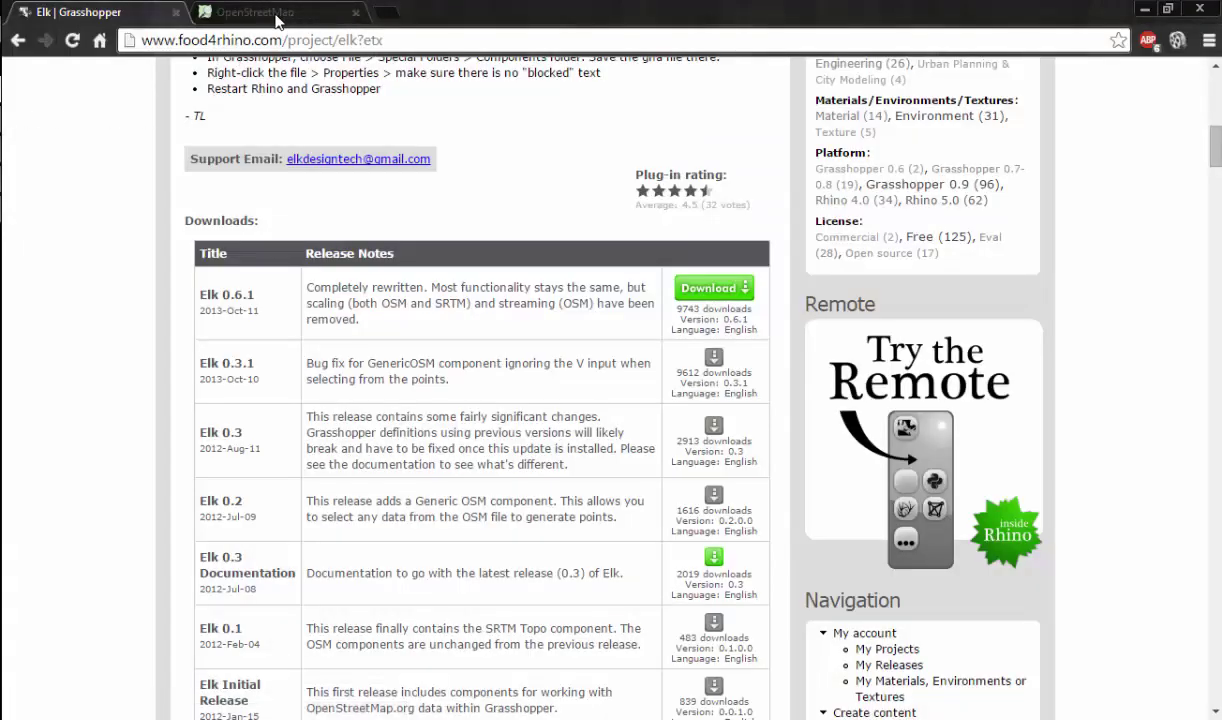
Step: Switch to the OpenStreetMap tab and pan the New York map toward lower Manhattan
click(278, 14)
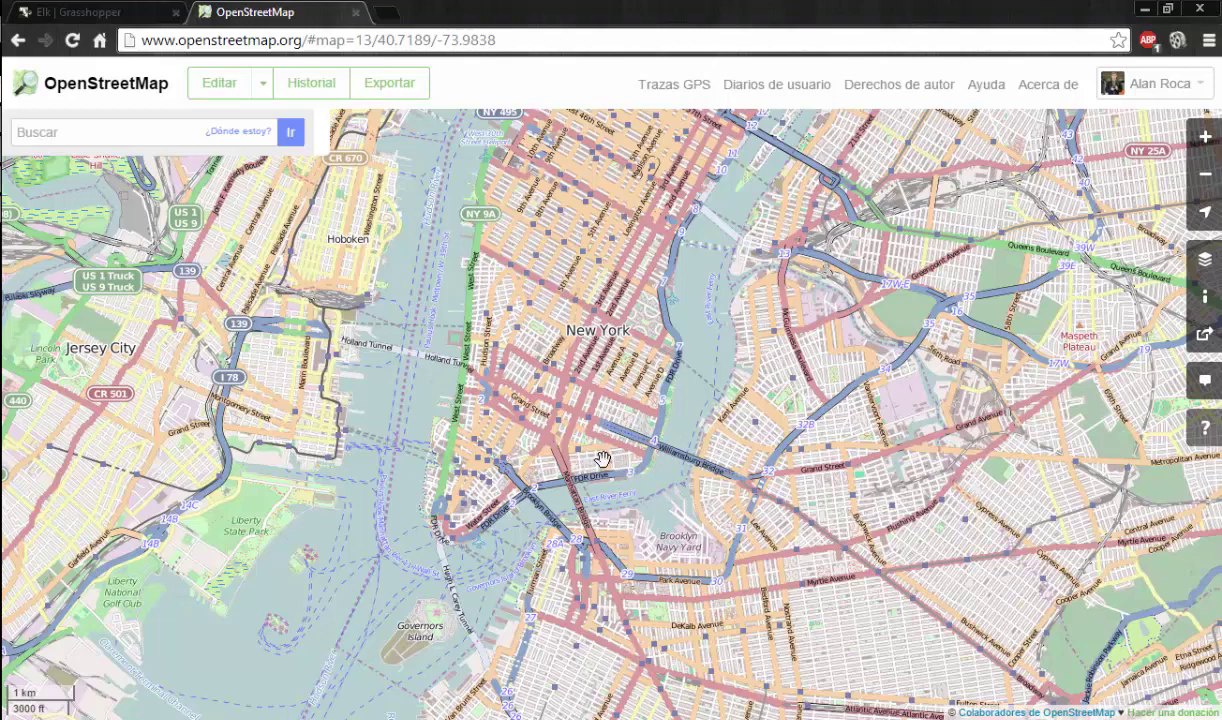
drag(608, 456, 619, 436)
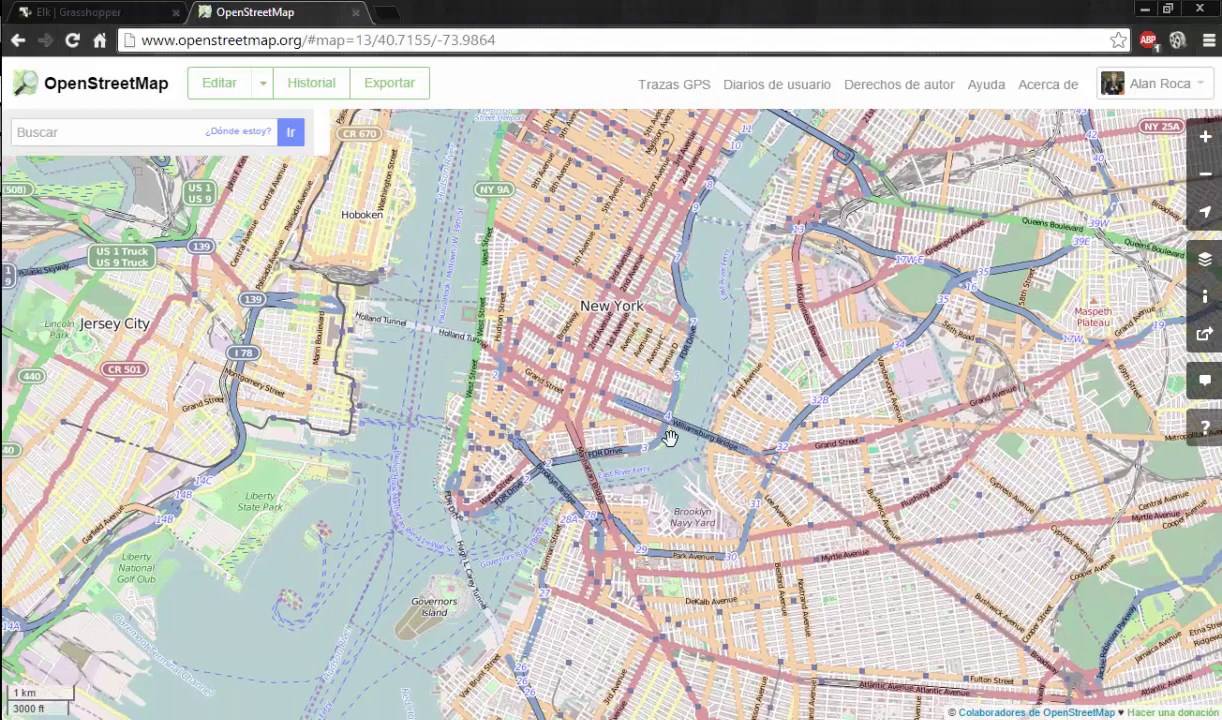
drag(576, 468, 560, 470)
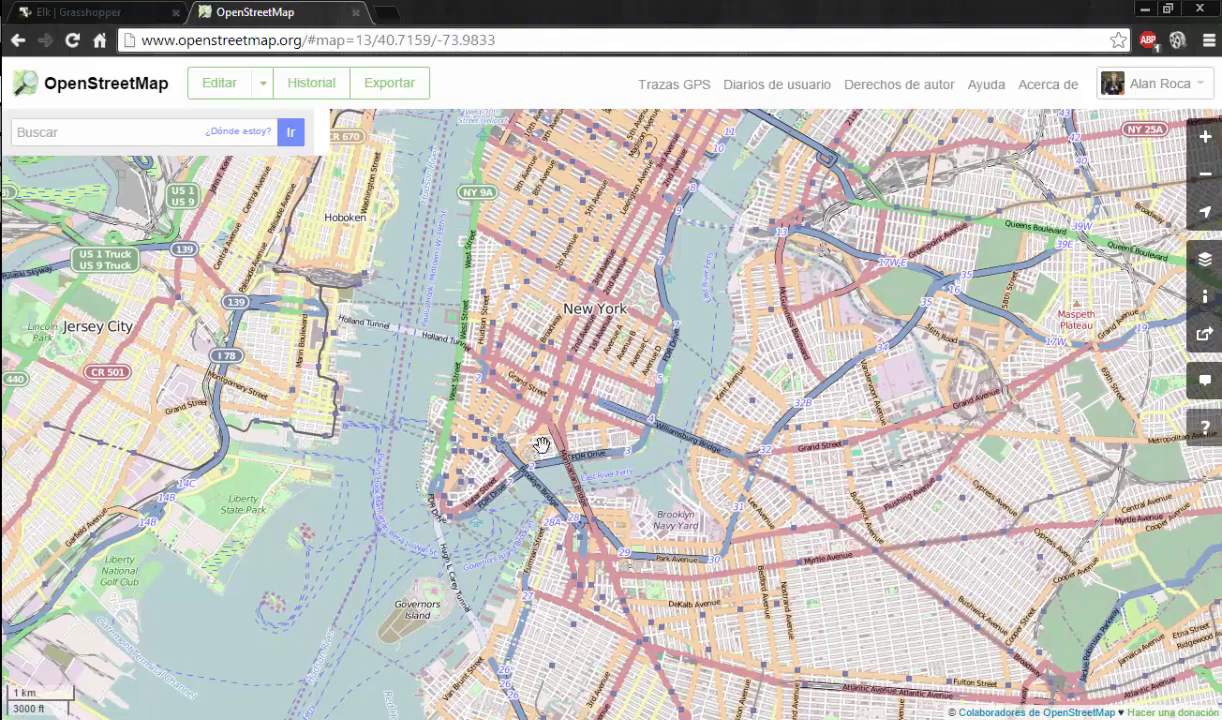
drag(502, 390, 573, 363)
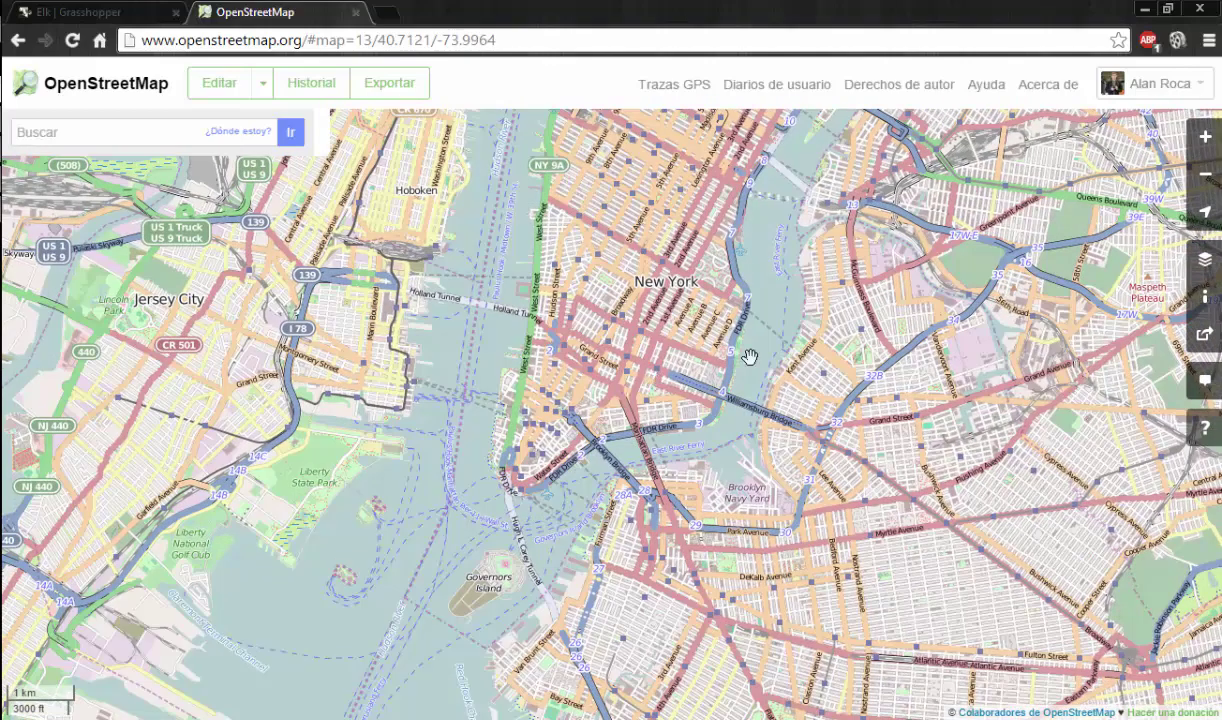
drag(749, 356, 764, 363)
Step: Zoom and pan the map to centre lower Manhattan at 40.7076, -74.0073, zoom 14
scroll(656, 476, up, 1)
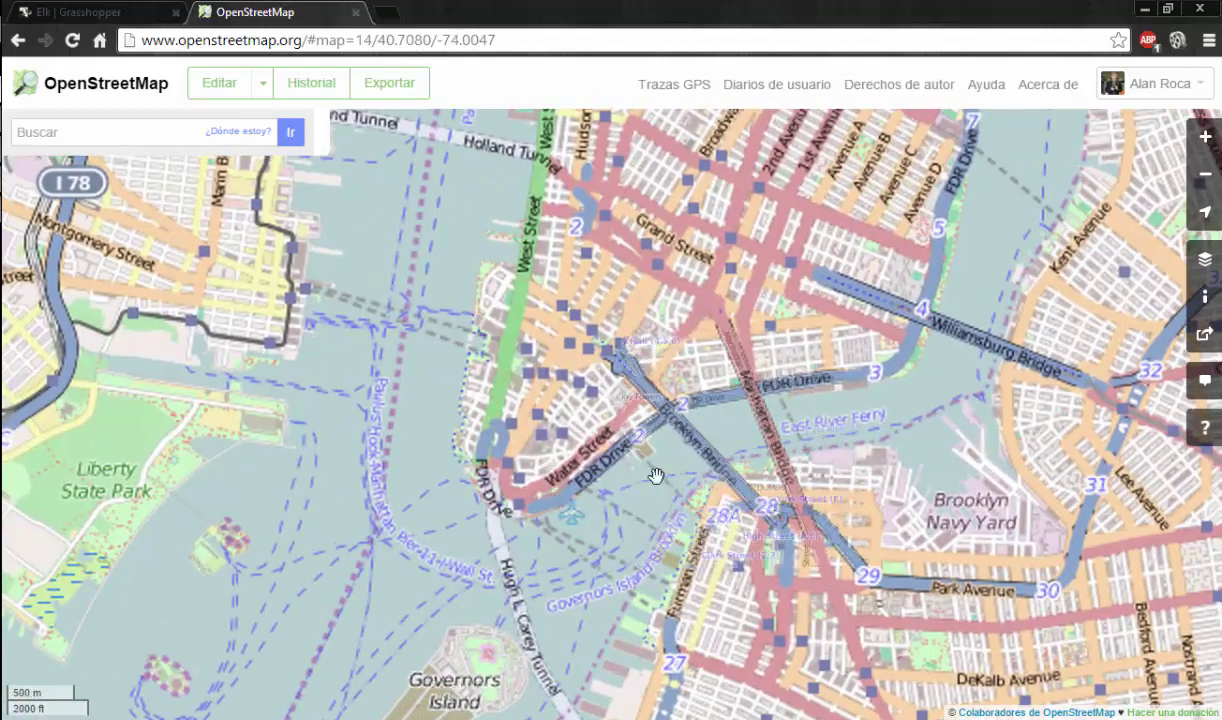
scroll(544, 421, up, 1)
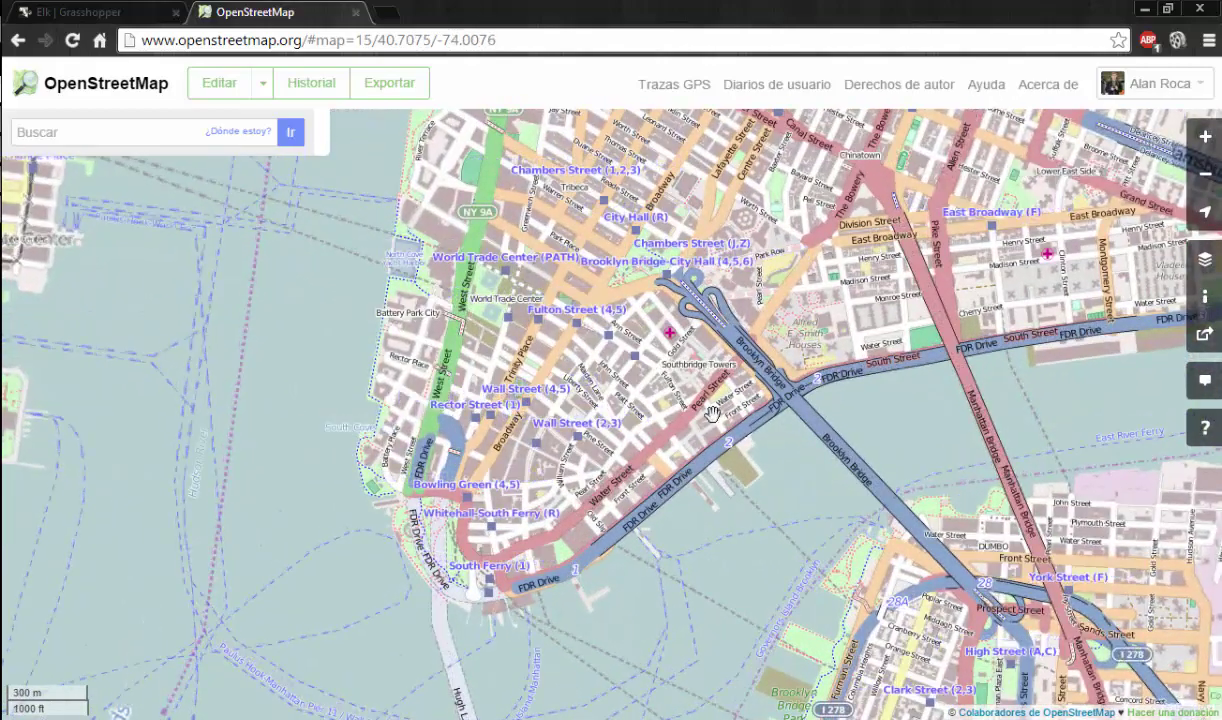
drag(712, 414, 732, 410)
drag(558, 432, 558, 409)
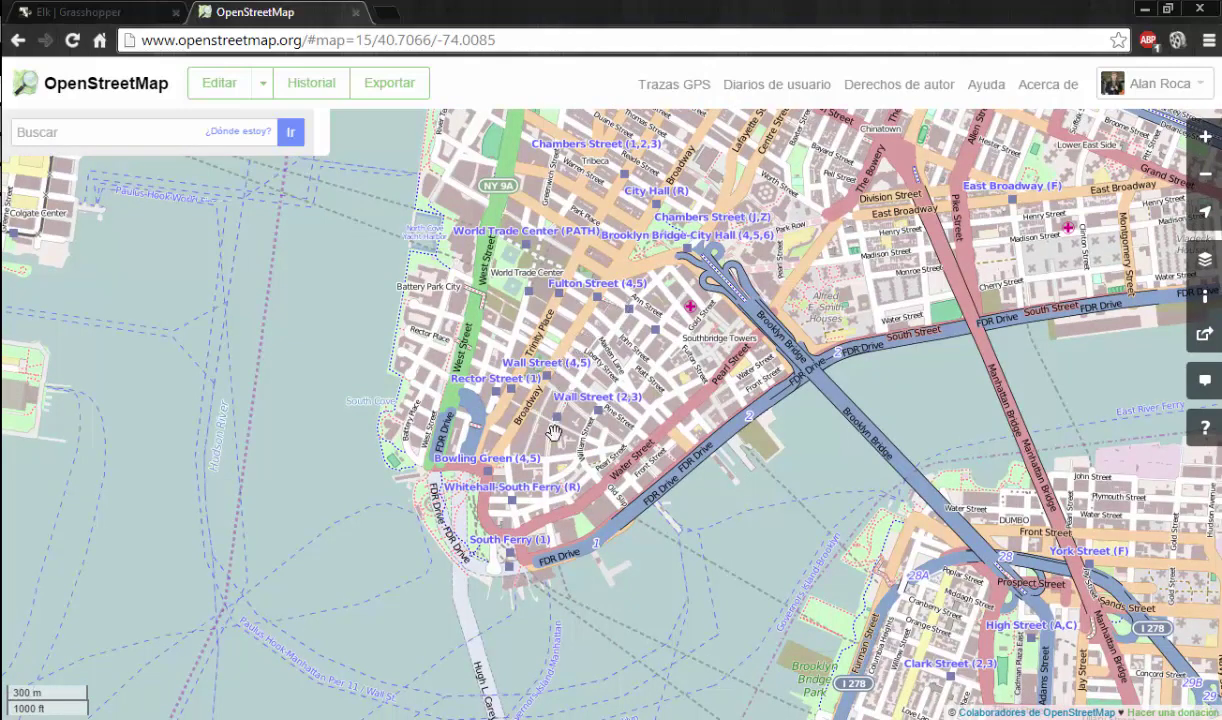
drag(597, 403, 569, 437)
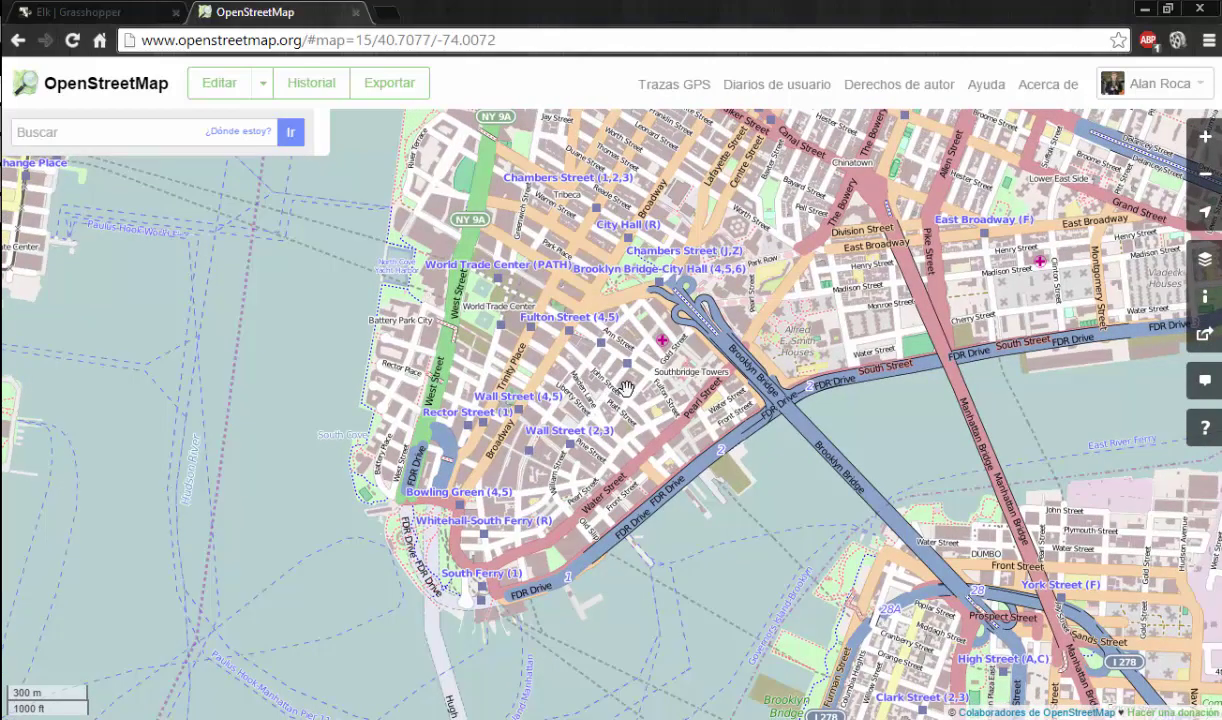
scroll(603, 385, down, 1)
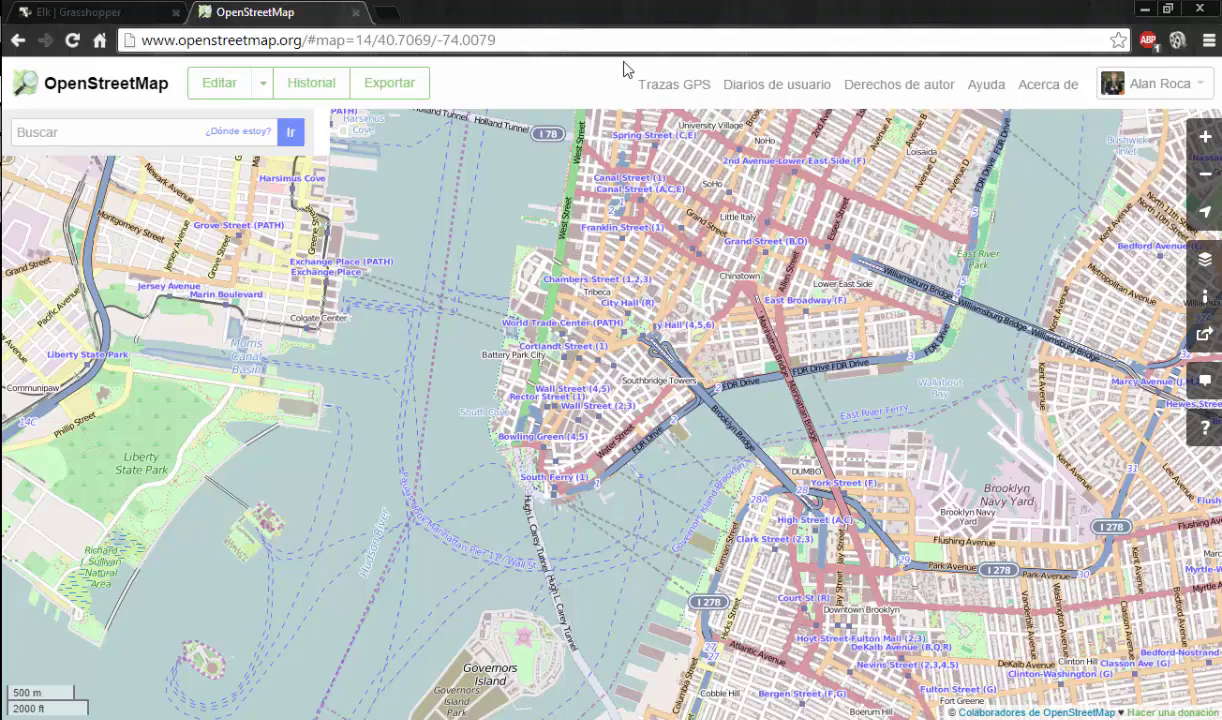
drag(621, 317, 598, 323)
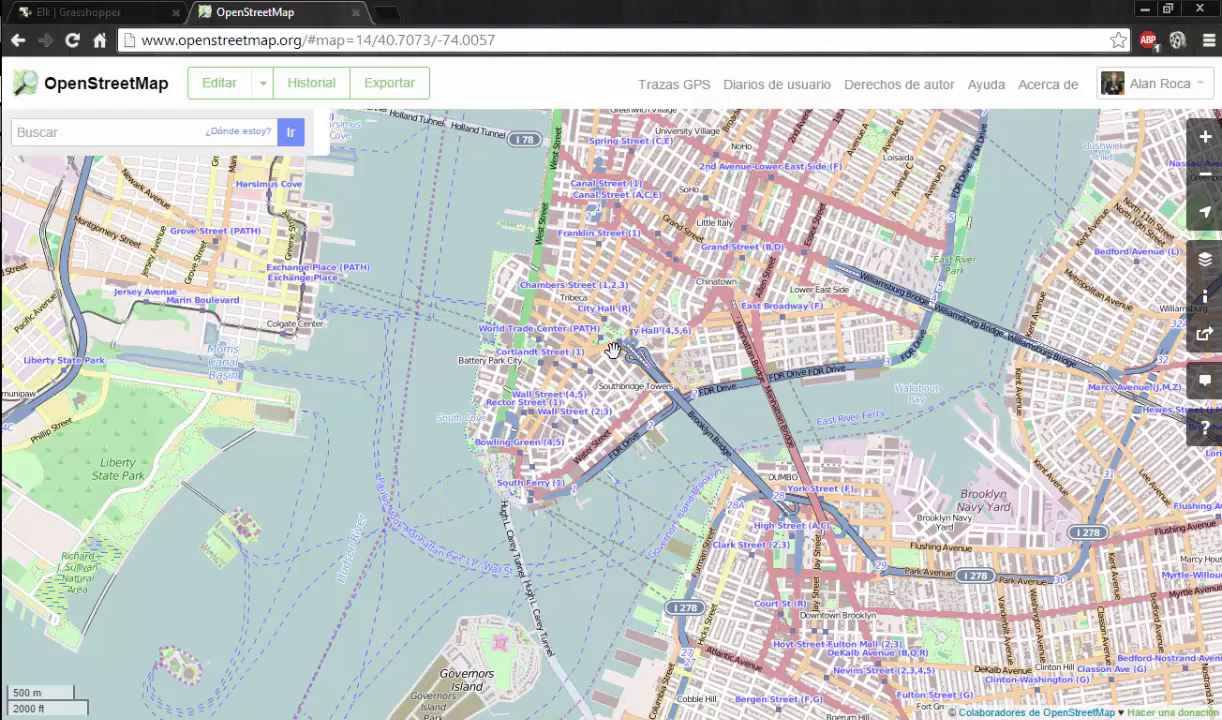
drag(575, 311, 585, 321)
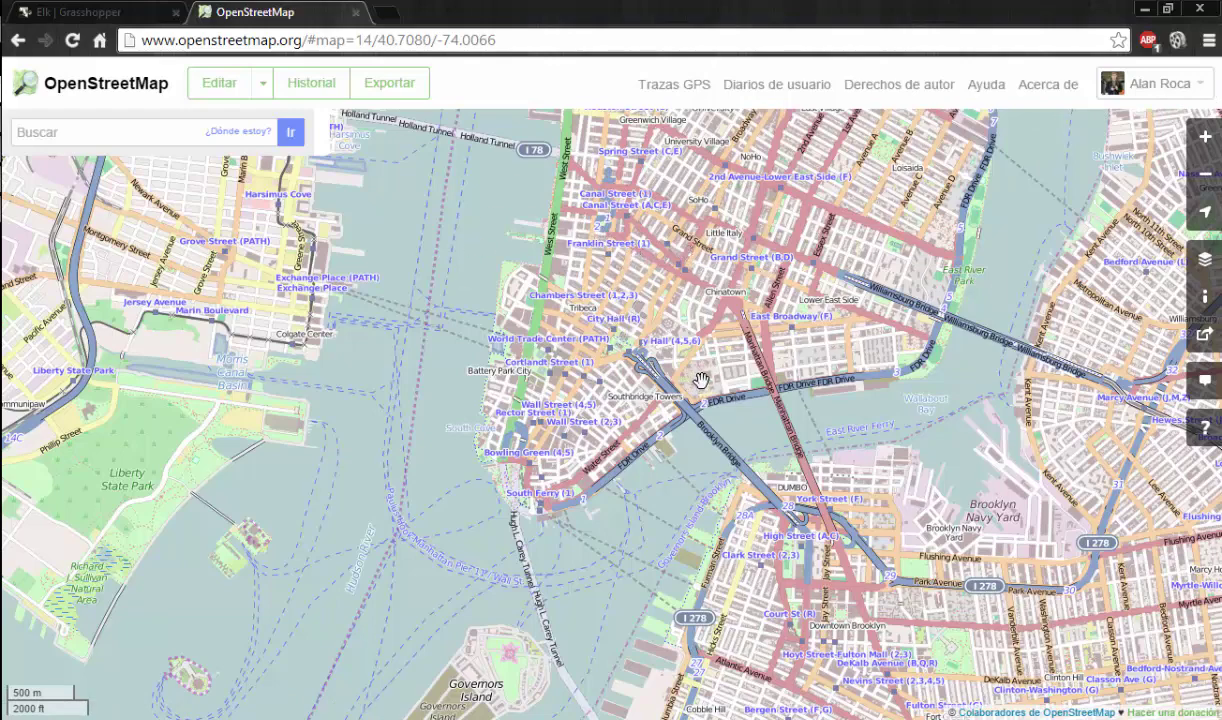
drag(610, 476, 623, 458)
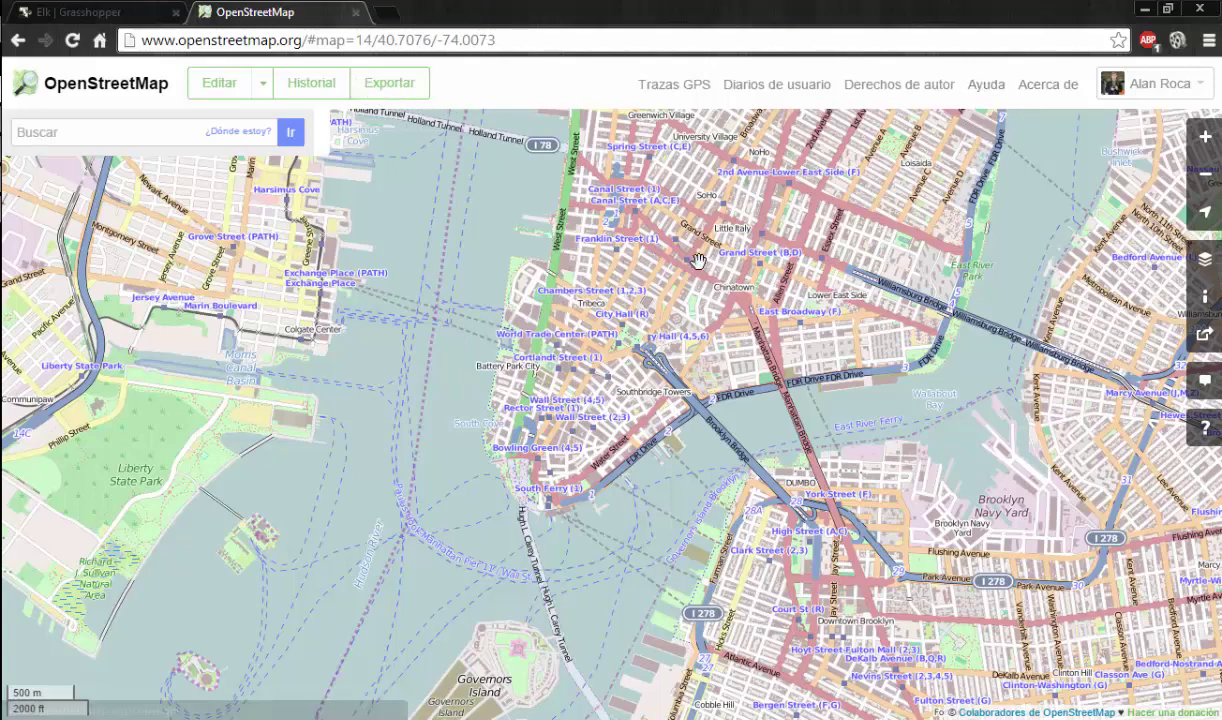
Step: Define a custom export area: north 40.7311, south 40.6937, west -74.0440, east -73.9705
click(405, 88)
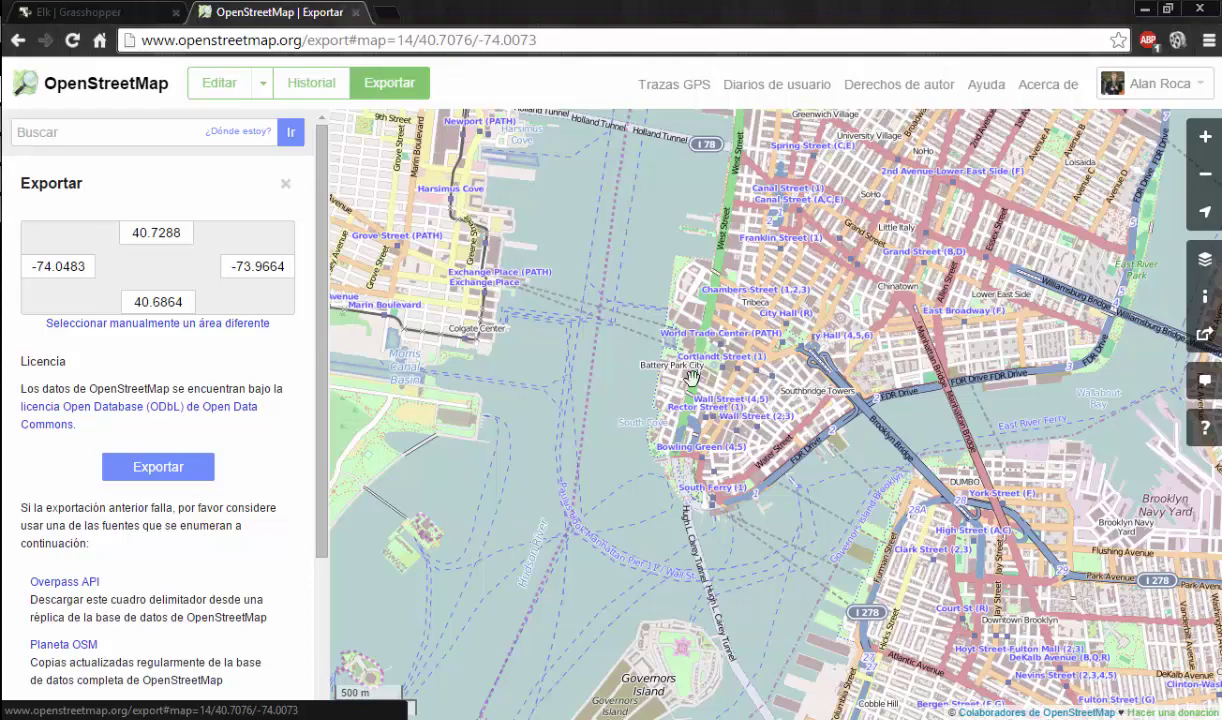
click(203, 333)
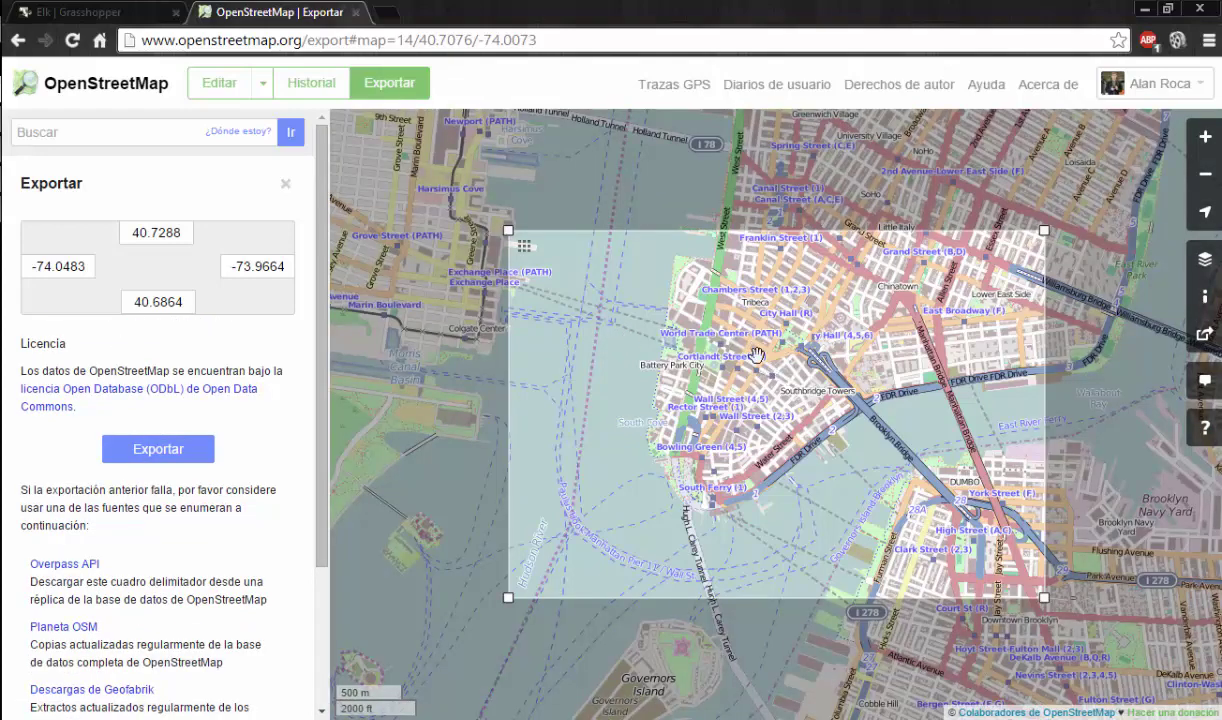
drag(773, 372, 760, 370)
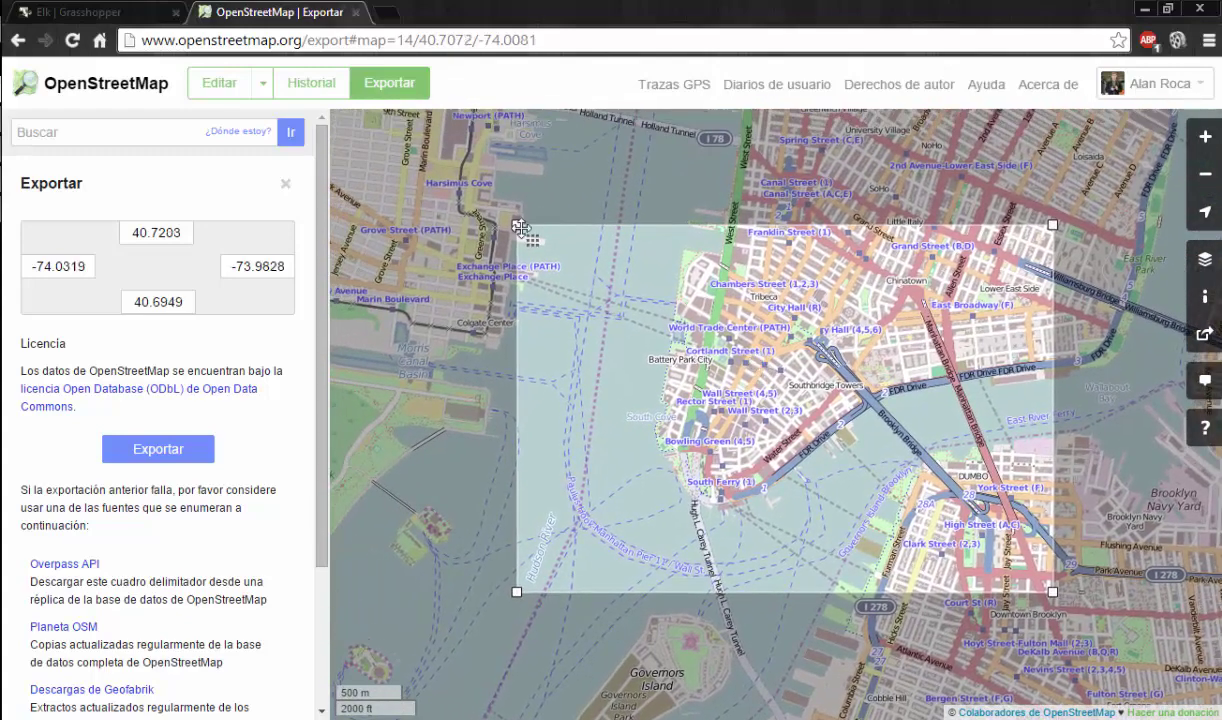
drag(514, 224, 408, 119)
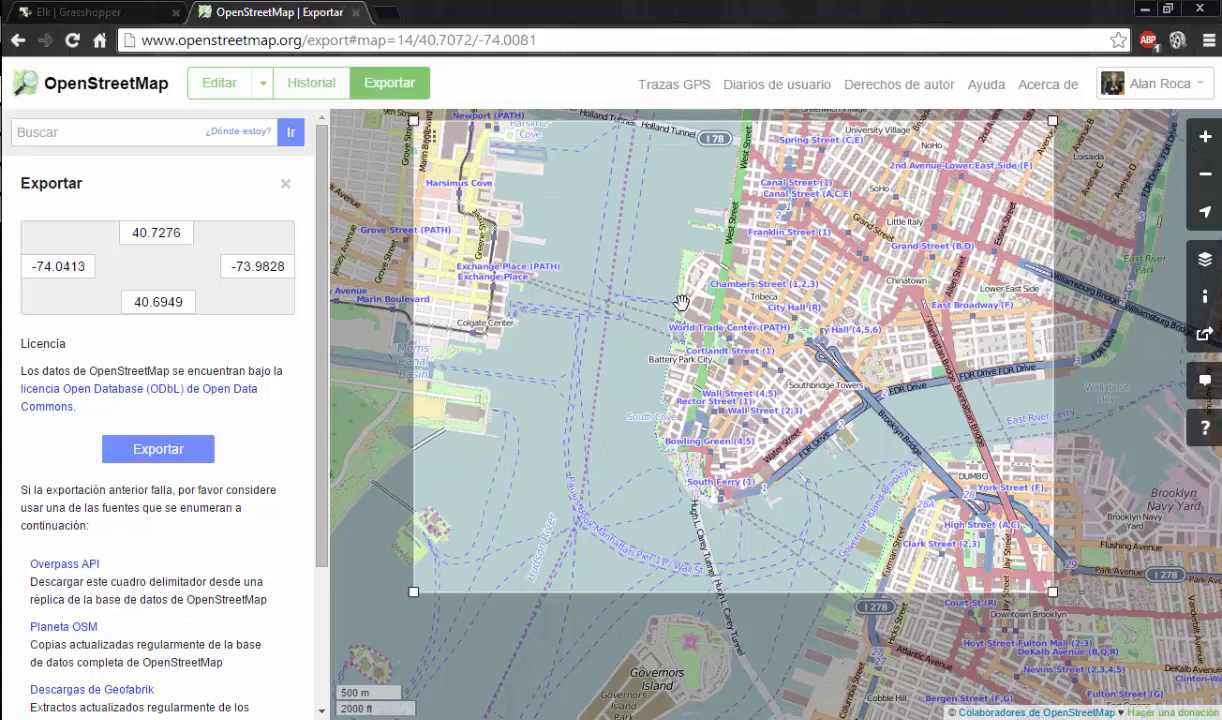
drag(636, 260, 652, 310)
drag(402, 168, 399, 117)
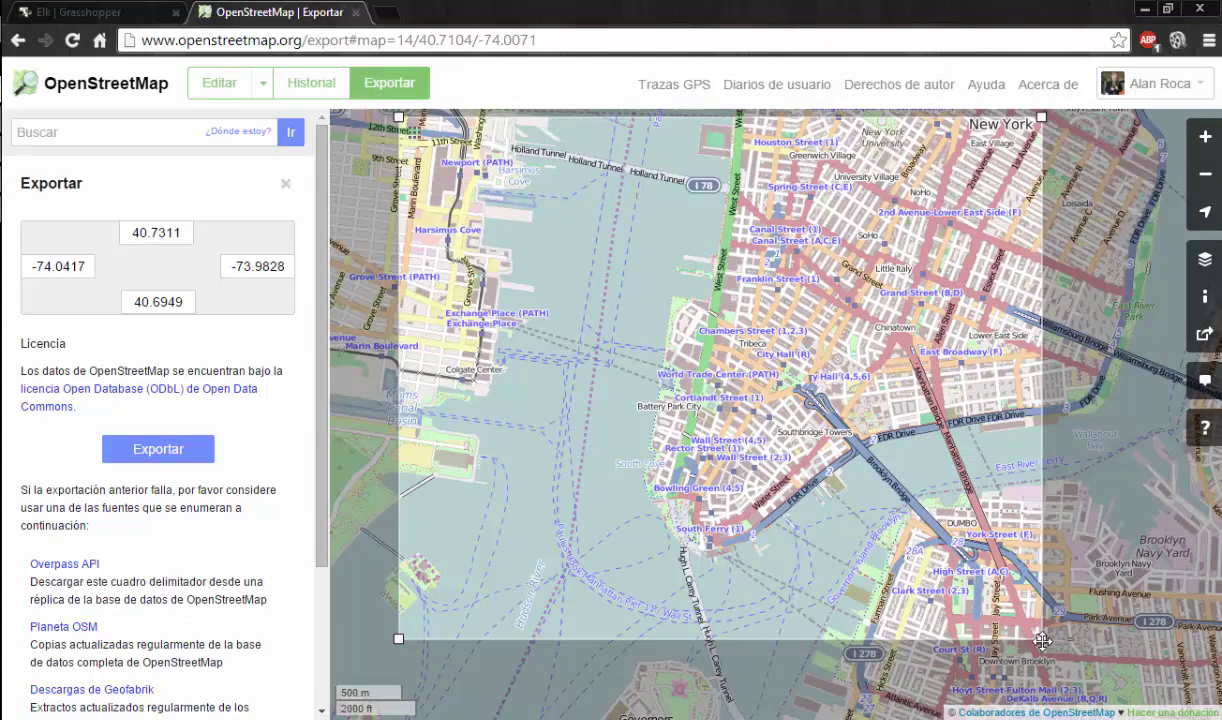
drag(1041, 638, 1177, 652)
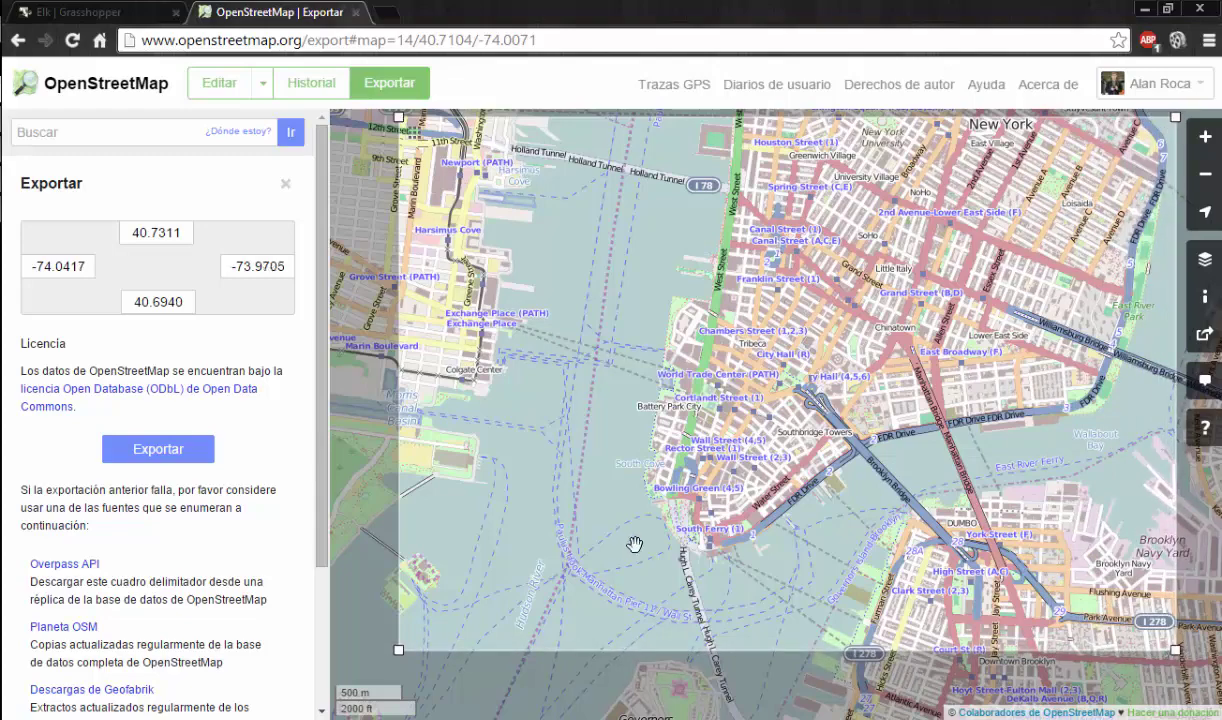
mouse_move(401, 649)
mouse_down()
mouse_move(386, 664)
mouse_move(439, 650)
mouse_move(368, 668)
mouse_up()
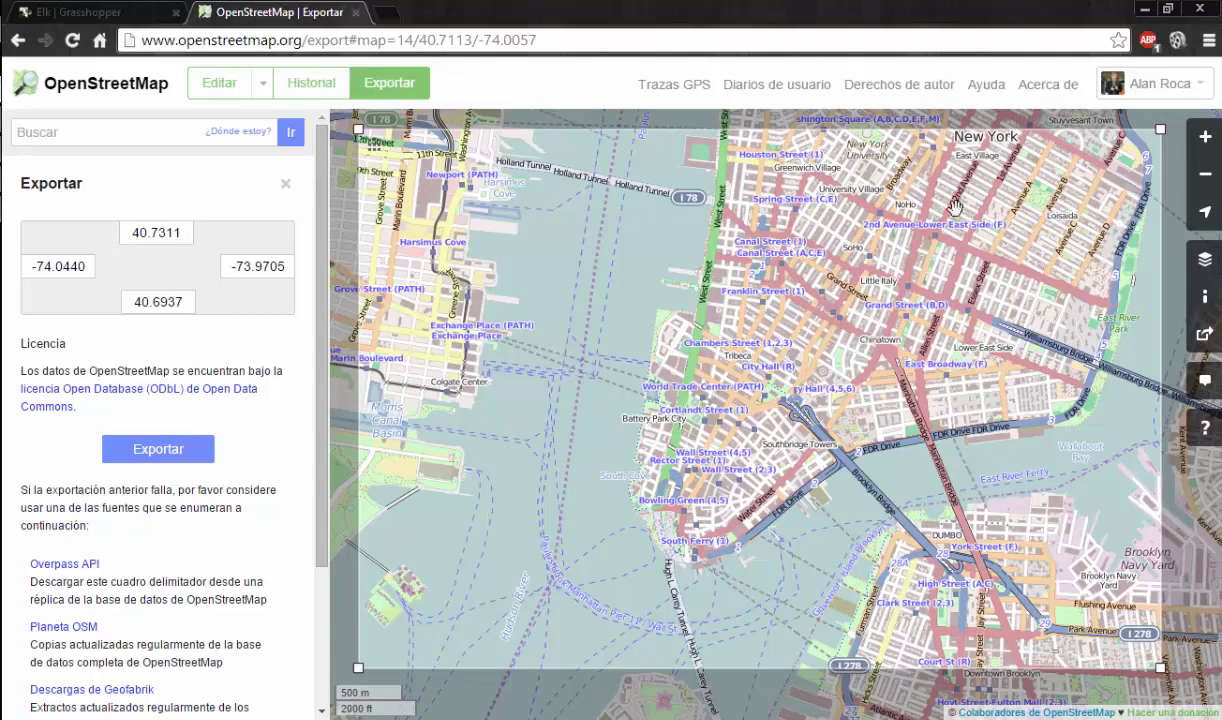
Step: Export the area's OSM data, reload the blank API page, then return to the export page
click(143, 452)
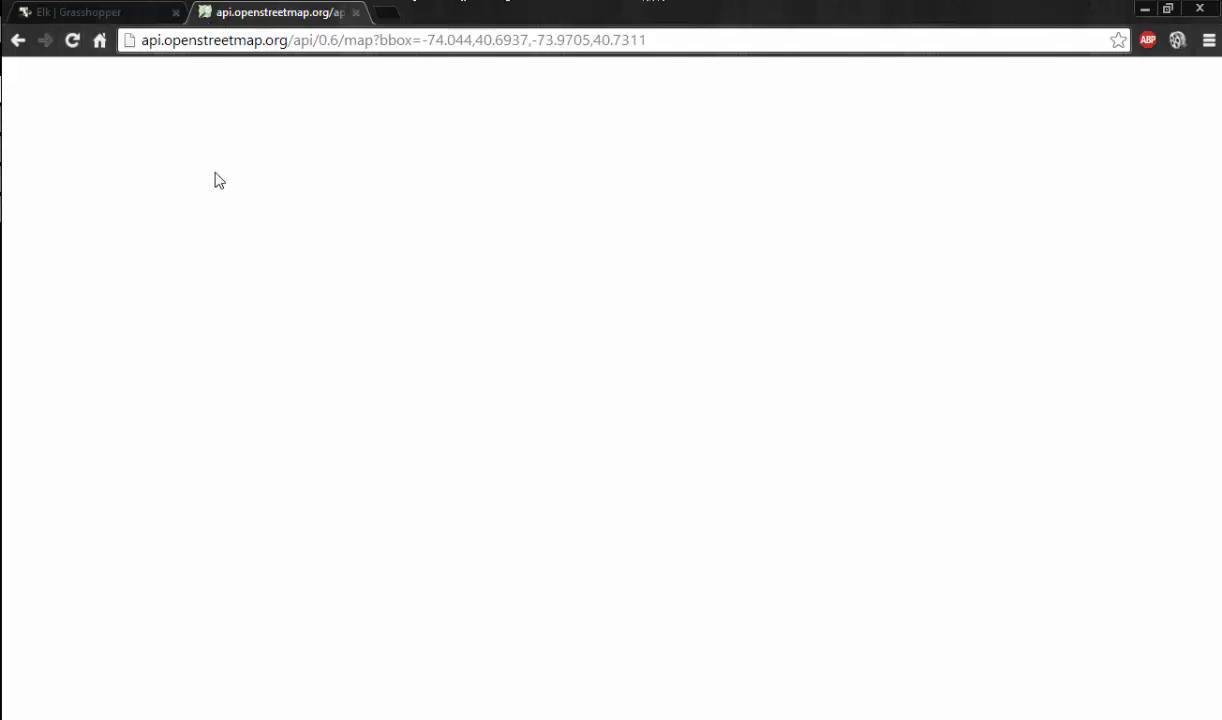
click(72, 42)
click(24, 44)
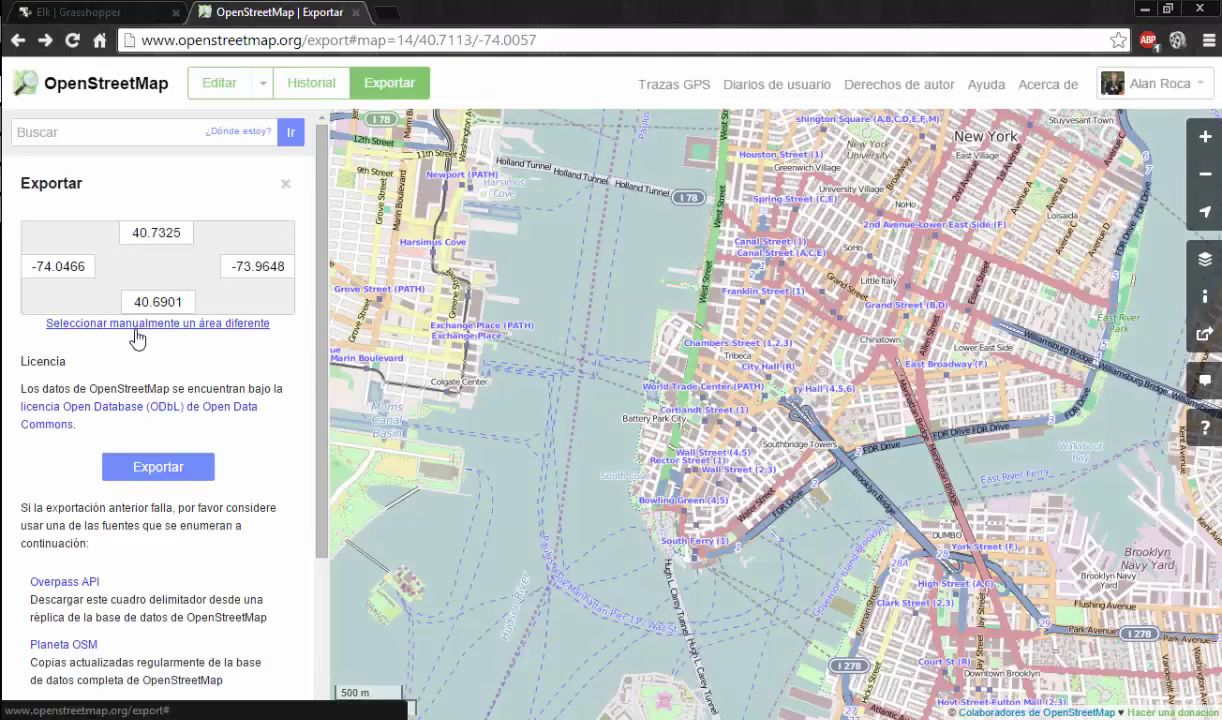
Step: Redraw the export area over lower Manhattan, south to 40.6949 and east to -73.9704, and export it
click(200, 323)
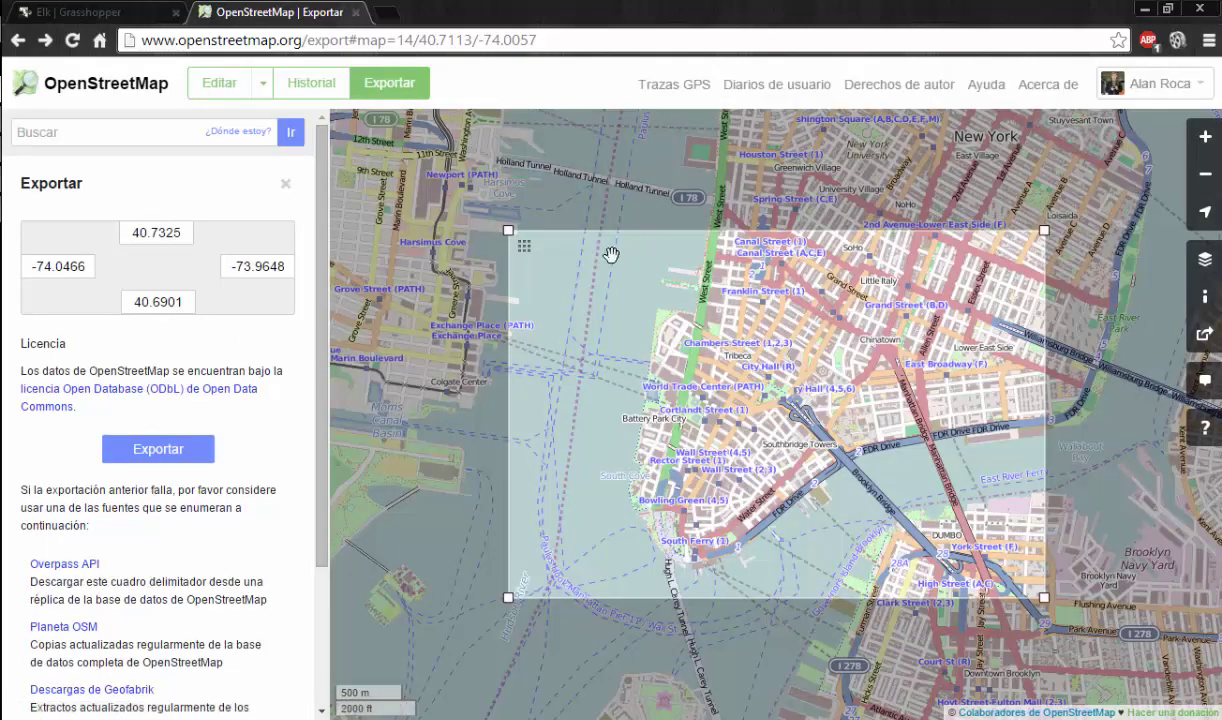
drag(505, 228, 353, 123)
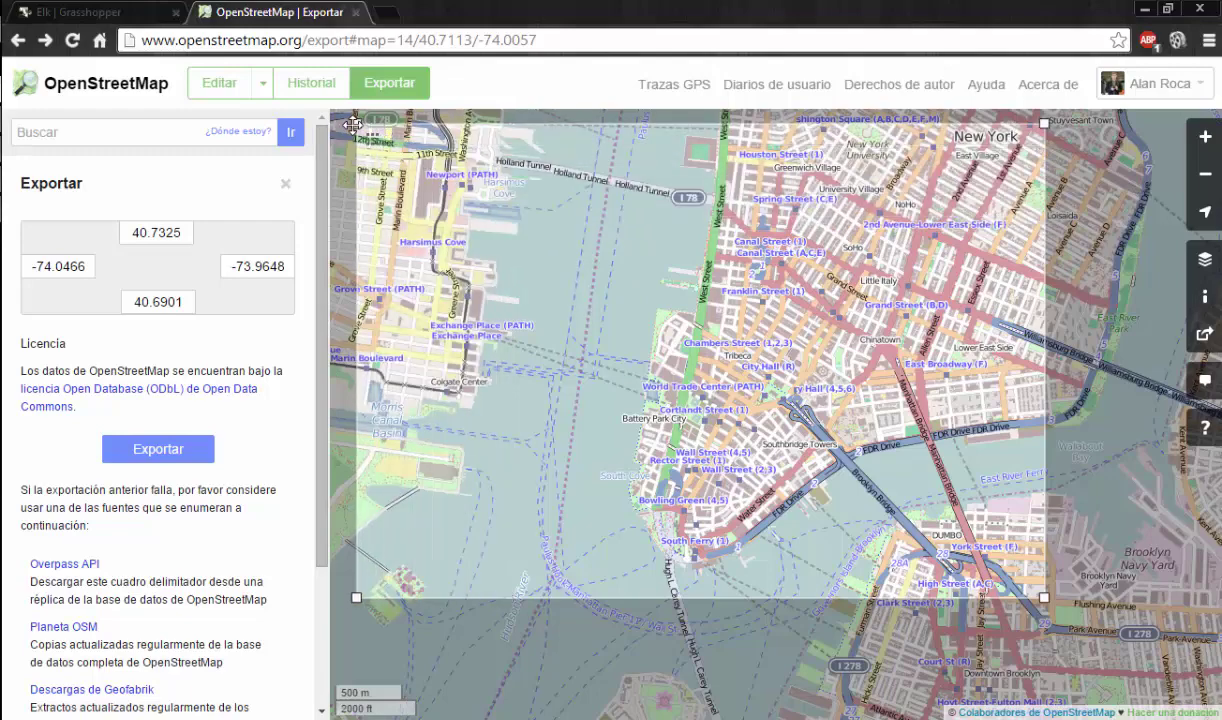
drag(354, 600, 349, 650)
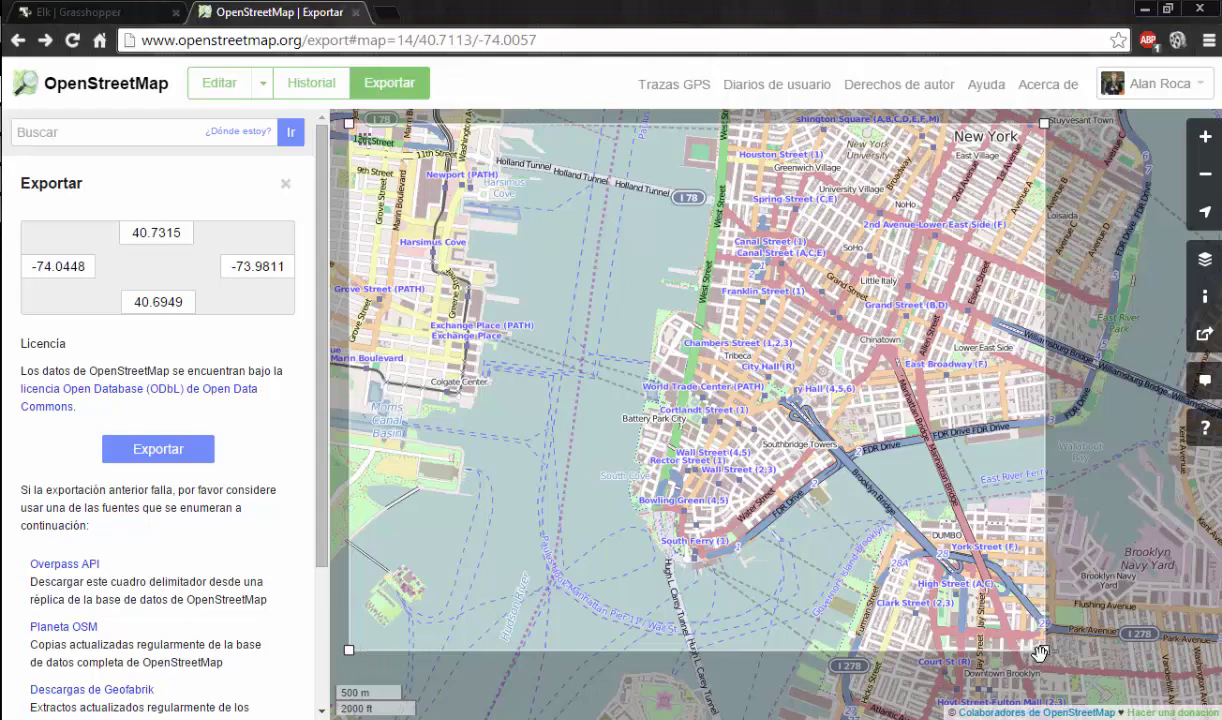
drag(1046, 652, 1161, 655)
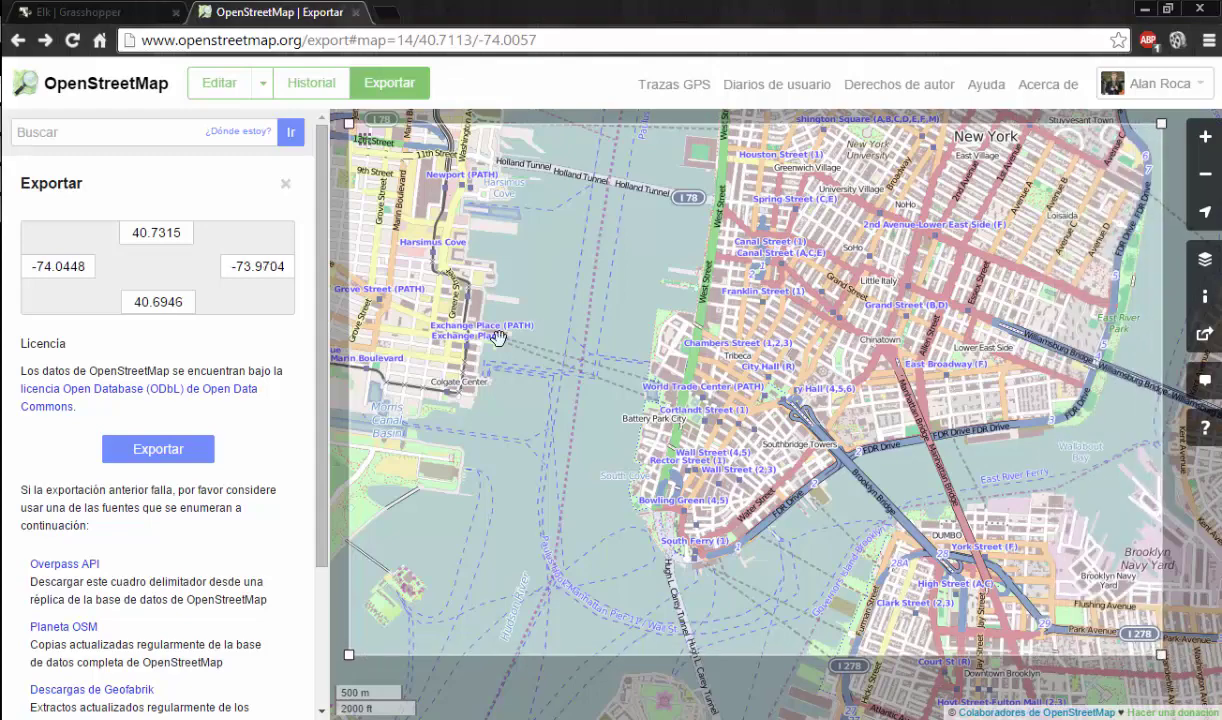
click(170, 446)
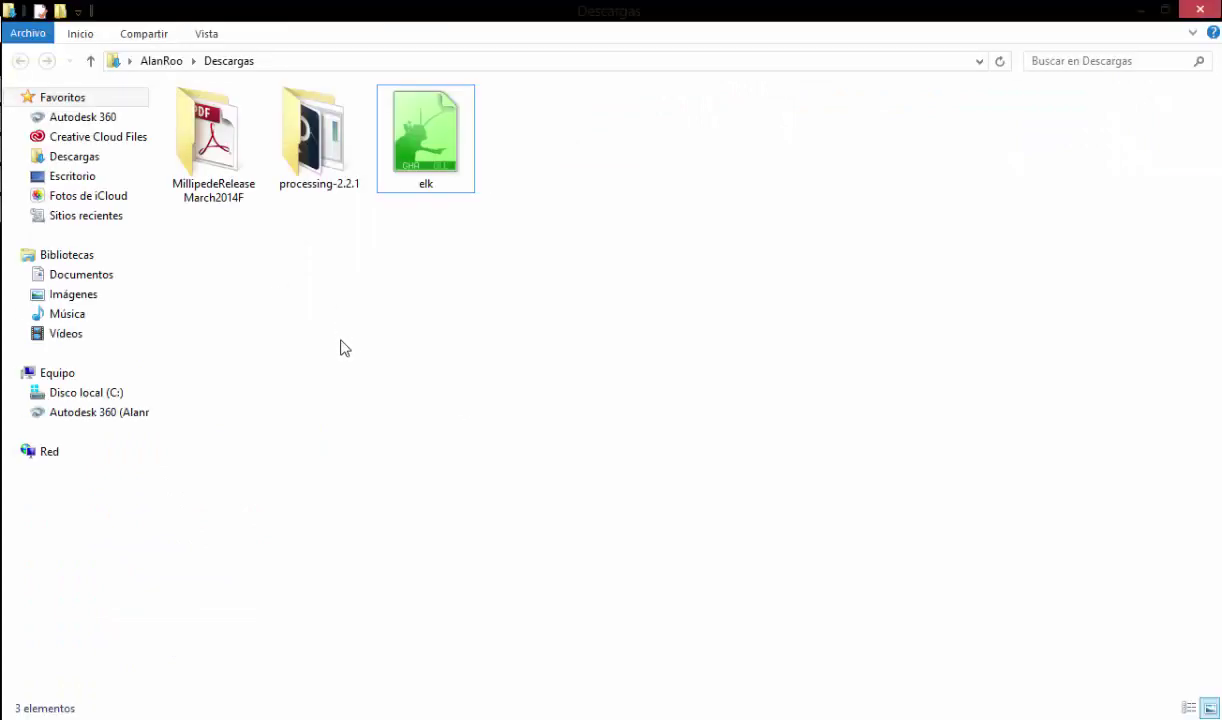
Step: Refresh the downloads folder, reload the blank API page and return to the export page
right_click(341, 347)
click(349, 360)
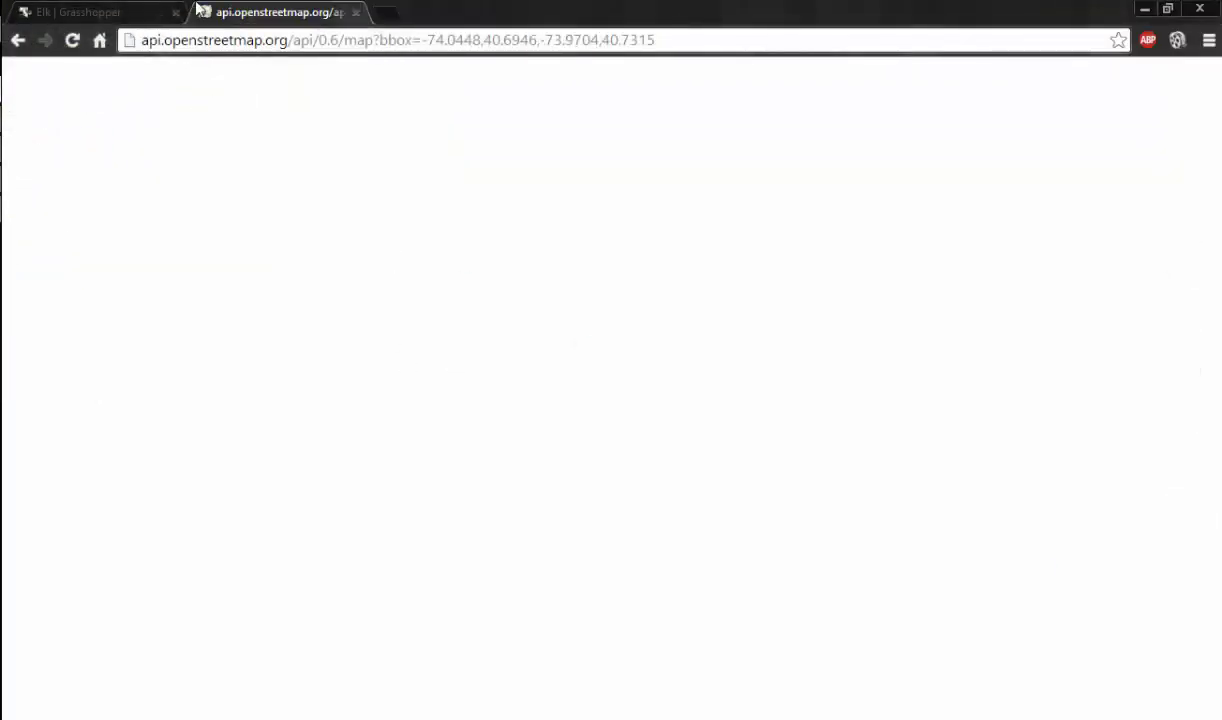
click(68, 40)
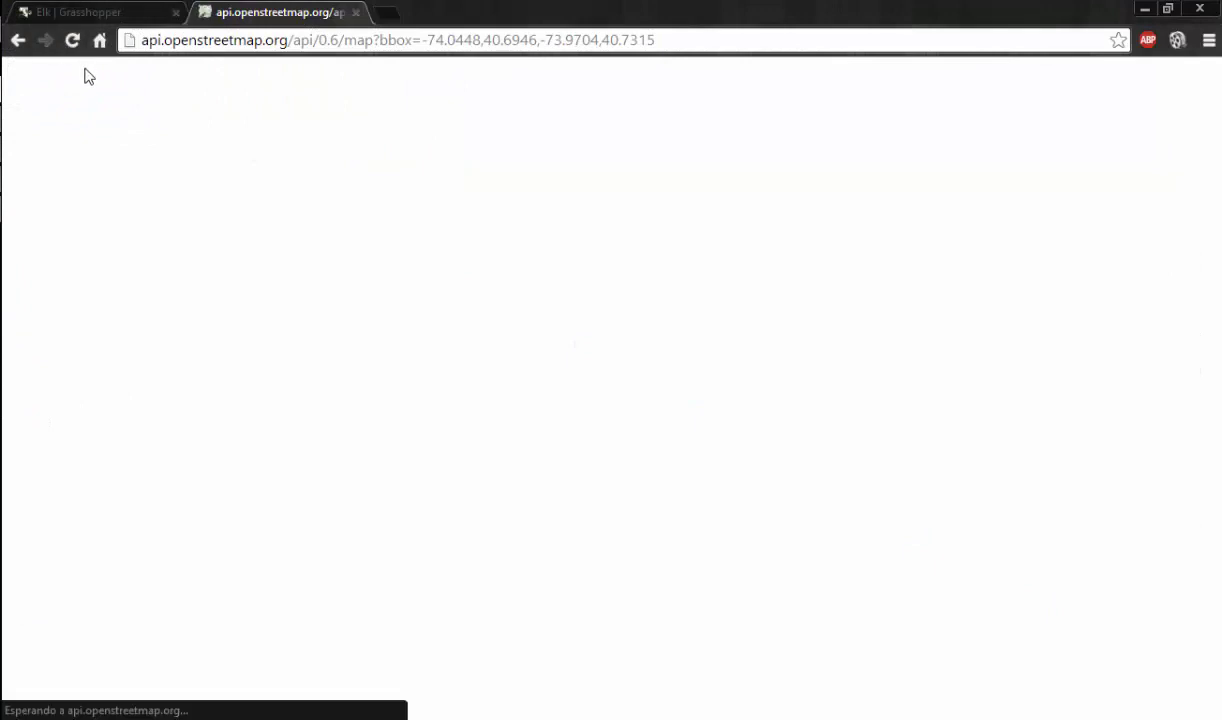
click(18, 40)
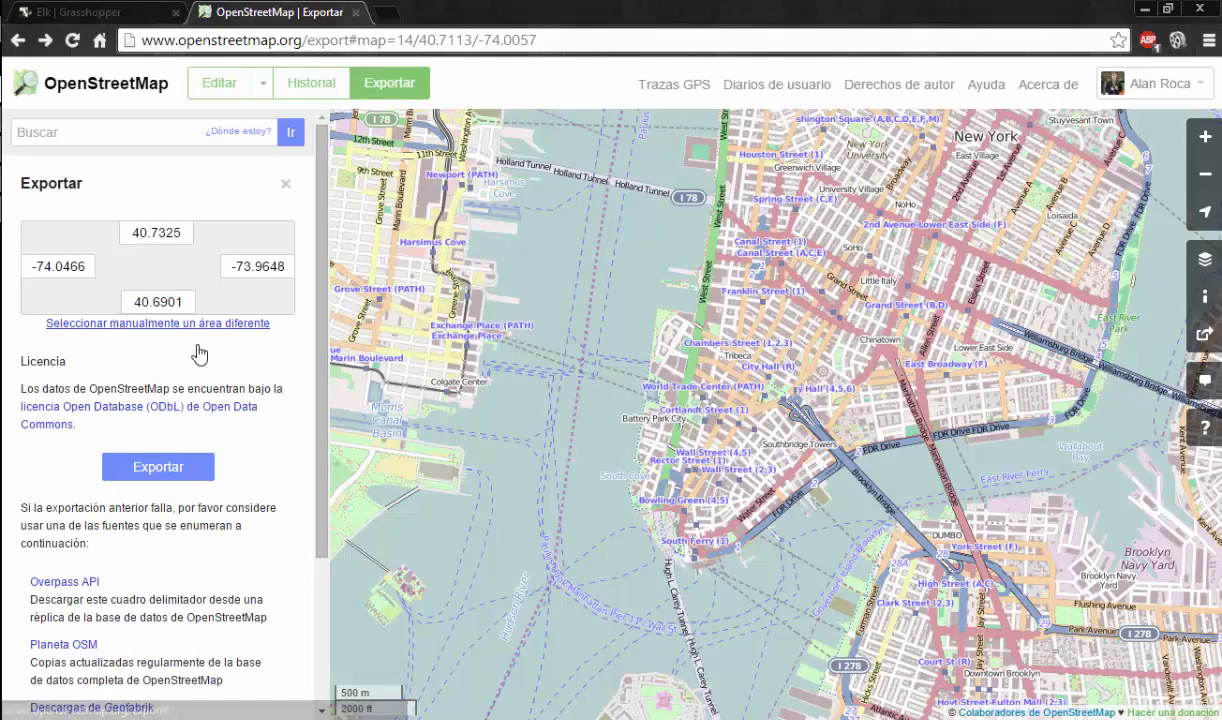
click(185, 323)
drag(418, 157, 357, 127)
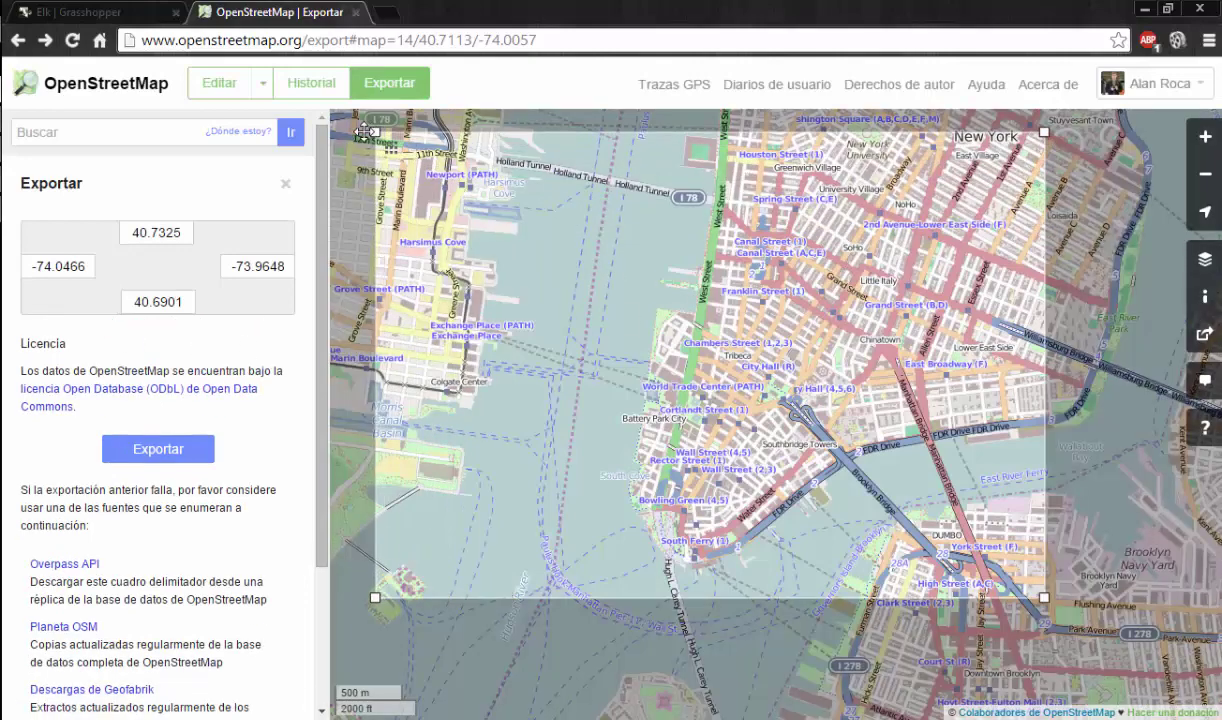
drag(357, 597, 354, 669)
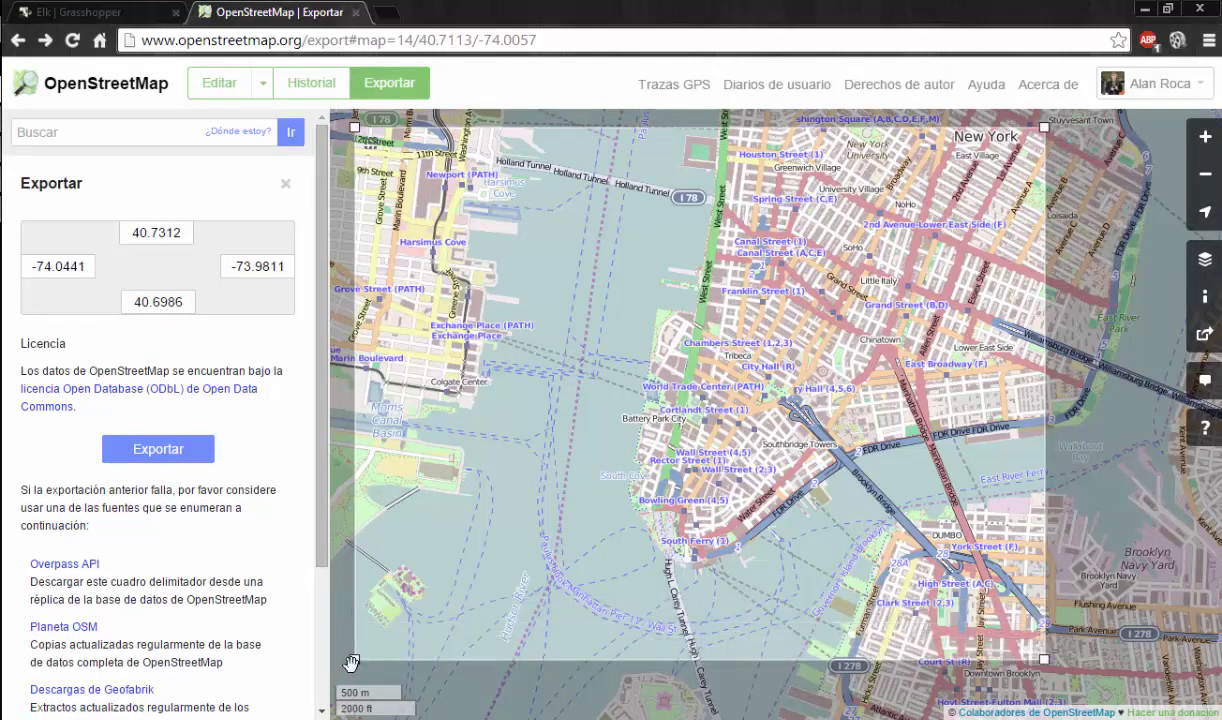
drag(1044, 669, 1168, 670)
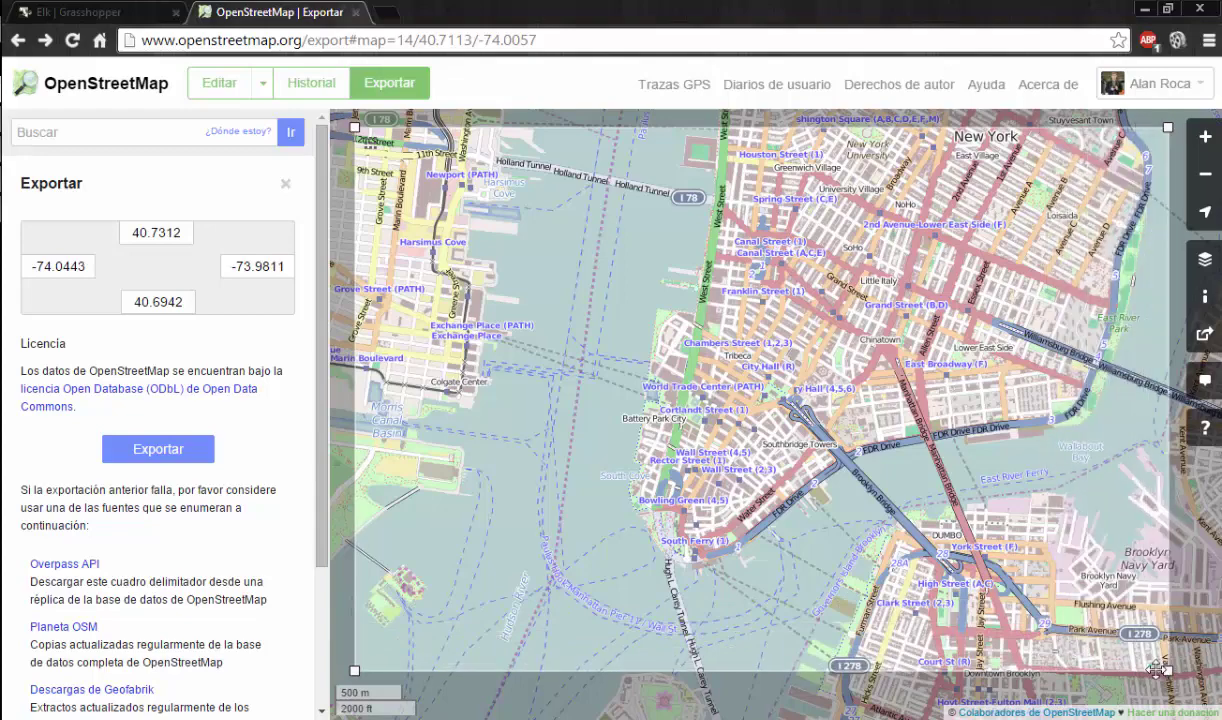
drag(321, 445, 306, 572)
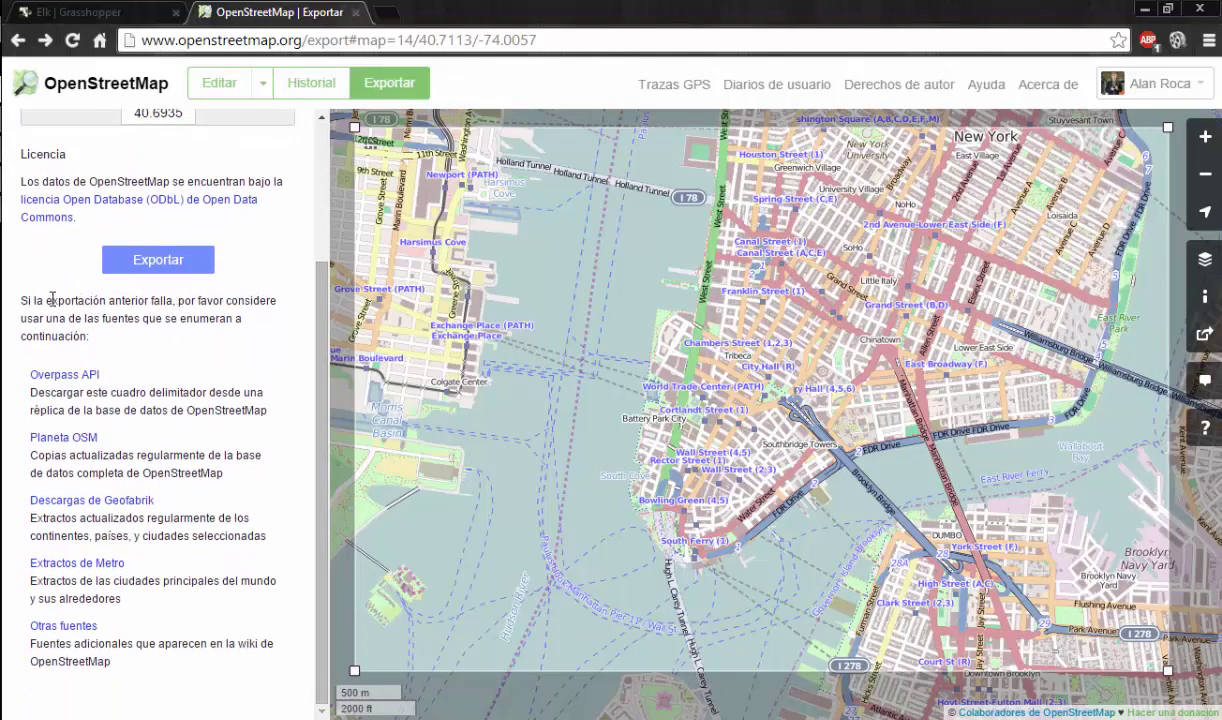
drag(52, 298, 190, 300)
click(50, 300)
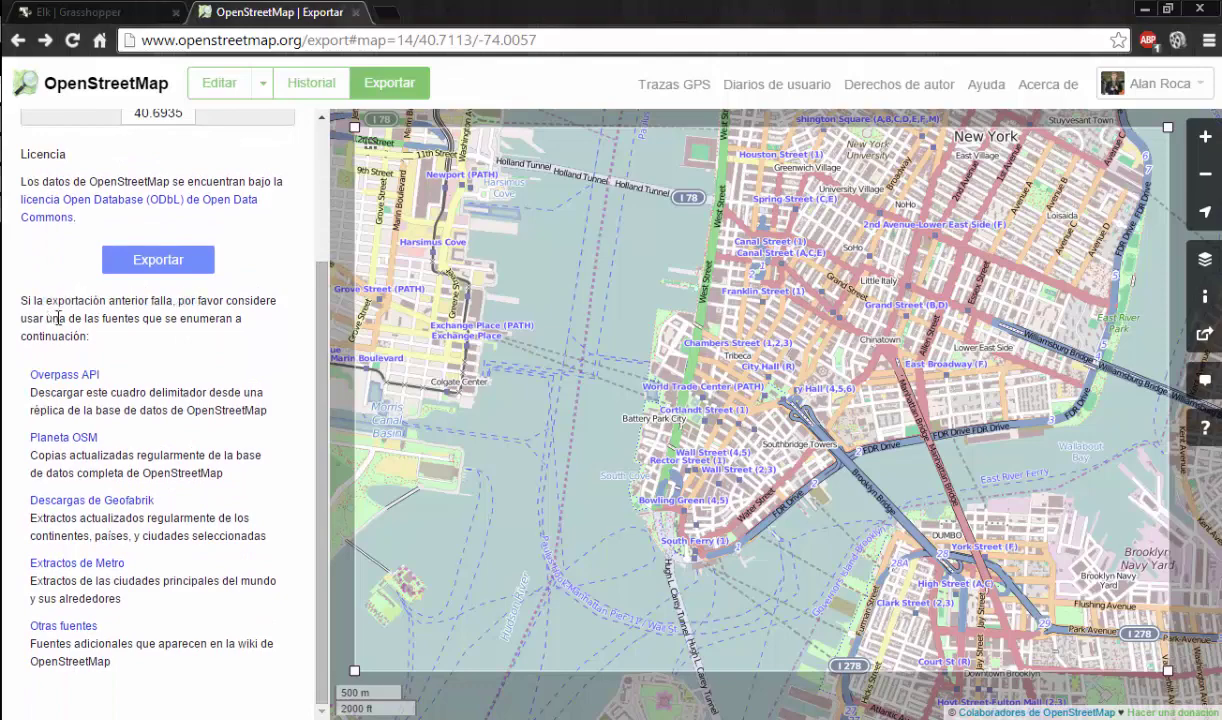
drag(82, 318, 190, 318)
click(164, 322)
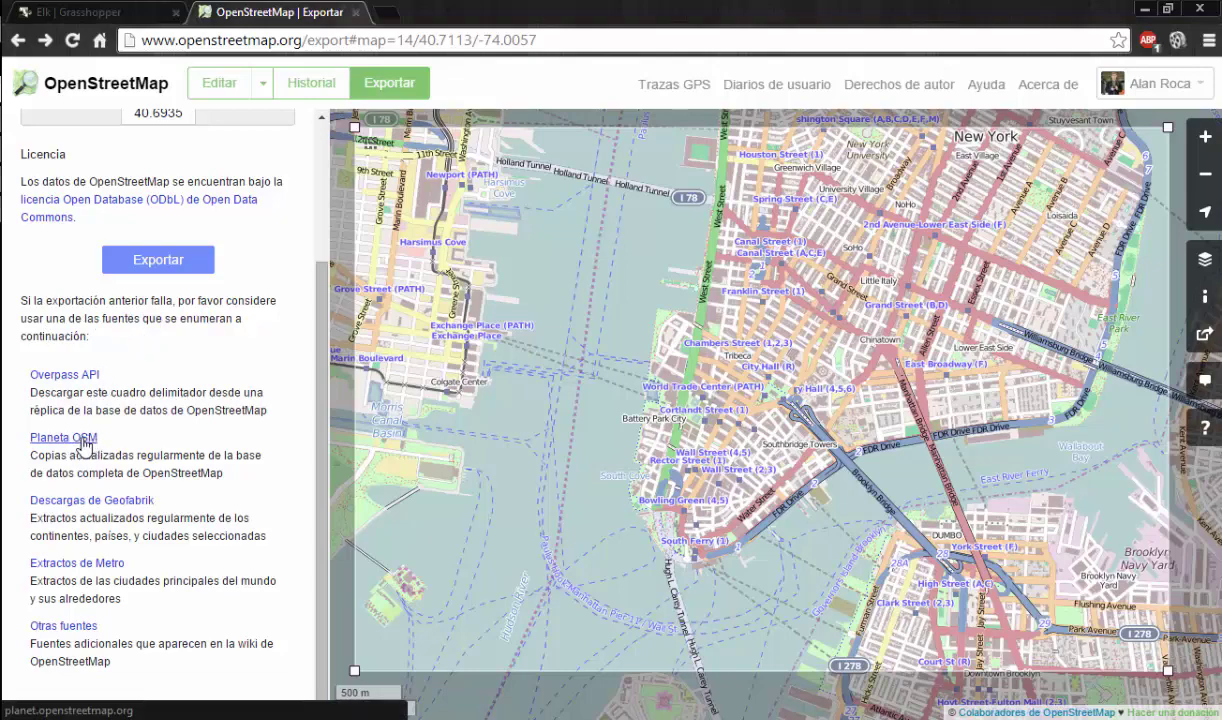
click(84, 446)
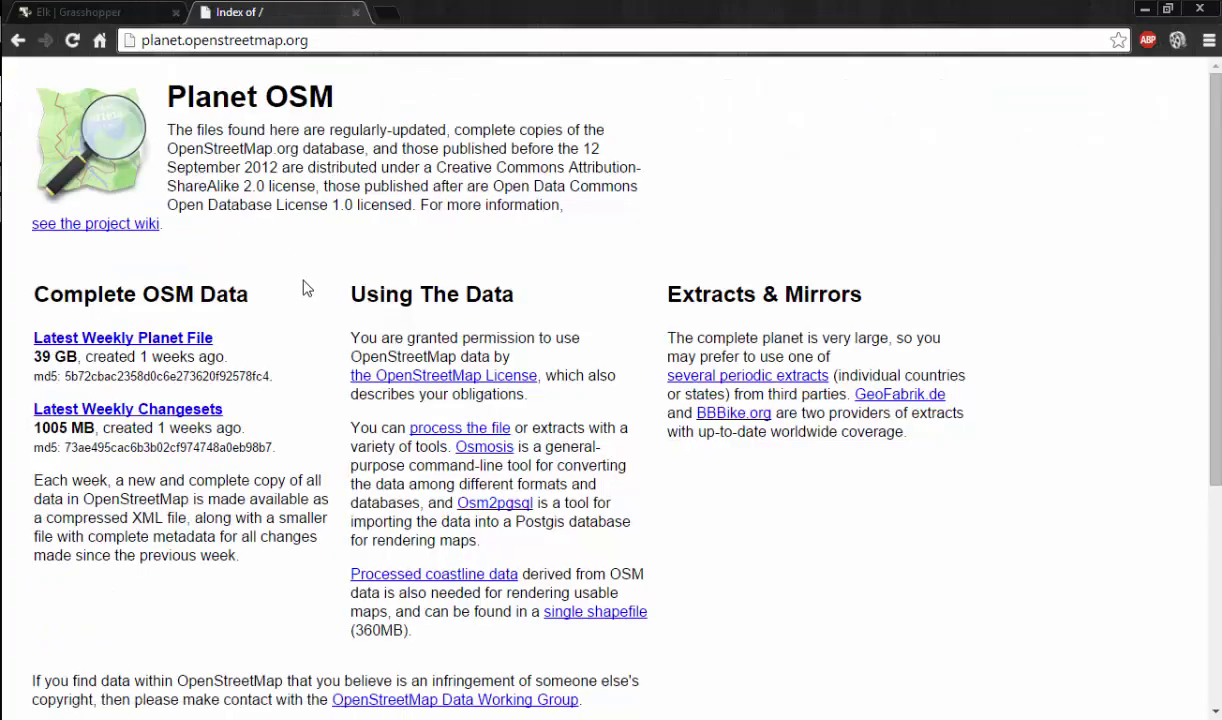
scroll(305, 287, down, 4)
scroll(352, 322, up, 4)
click(18, 40)
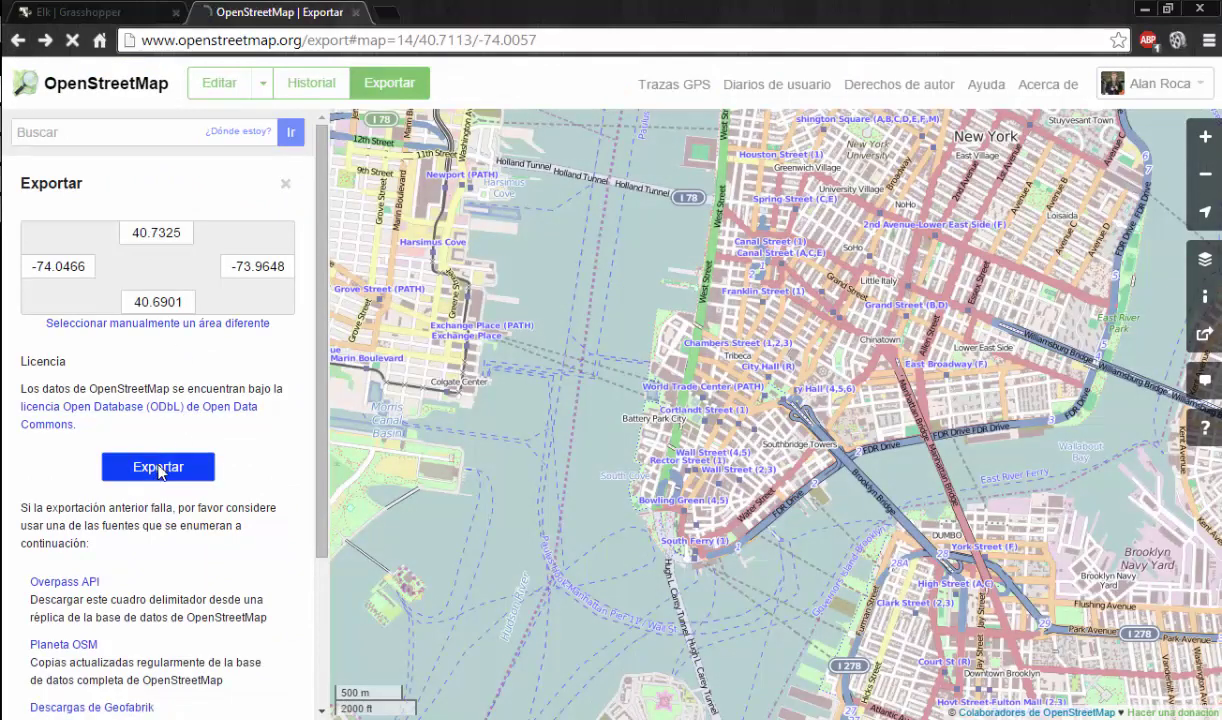
Step: Export the default area, then go back from the blank API page to the export panel
click(159, 469)
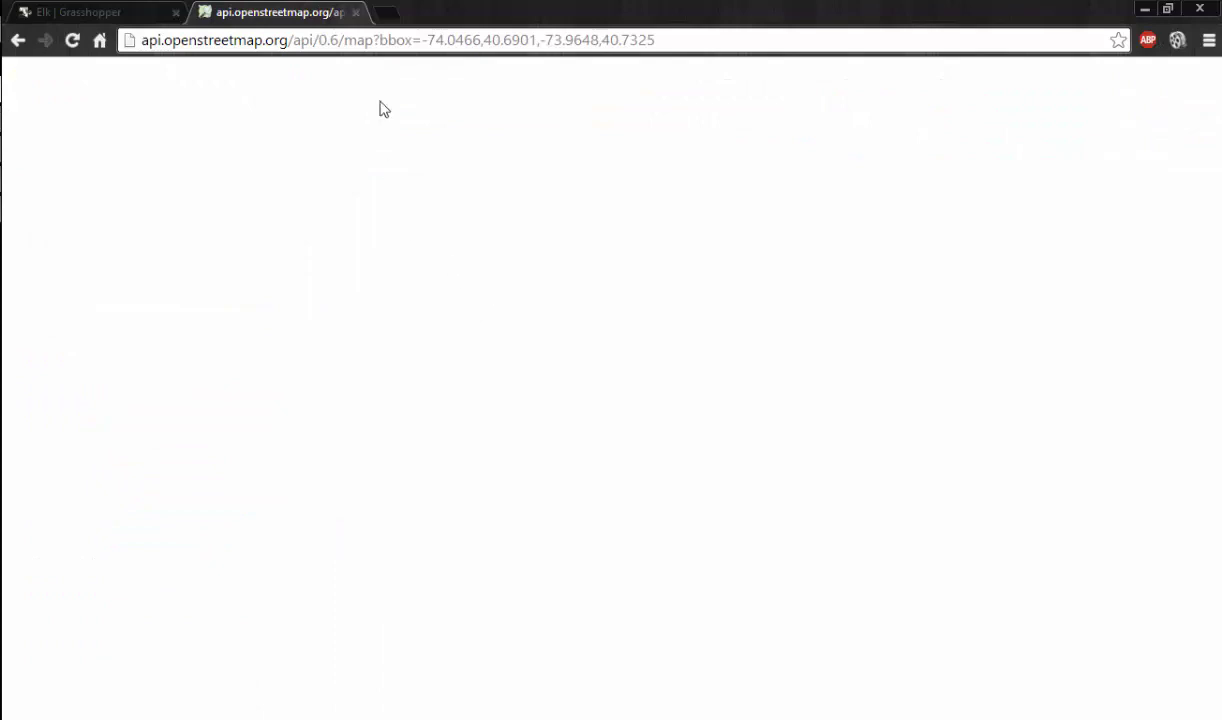
click(18, 42)
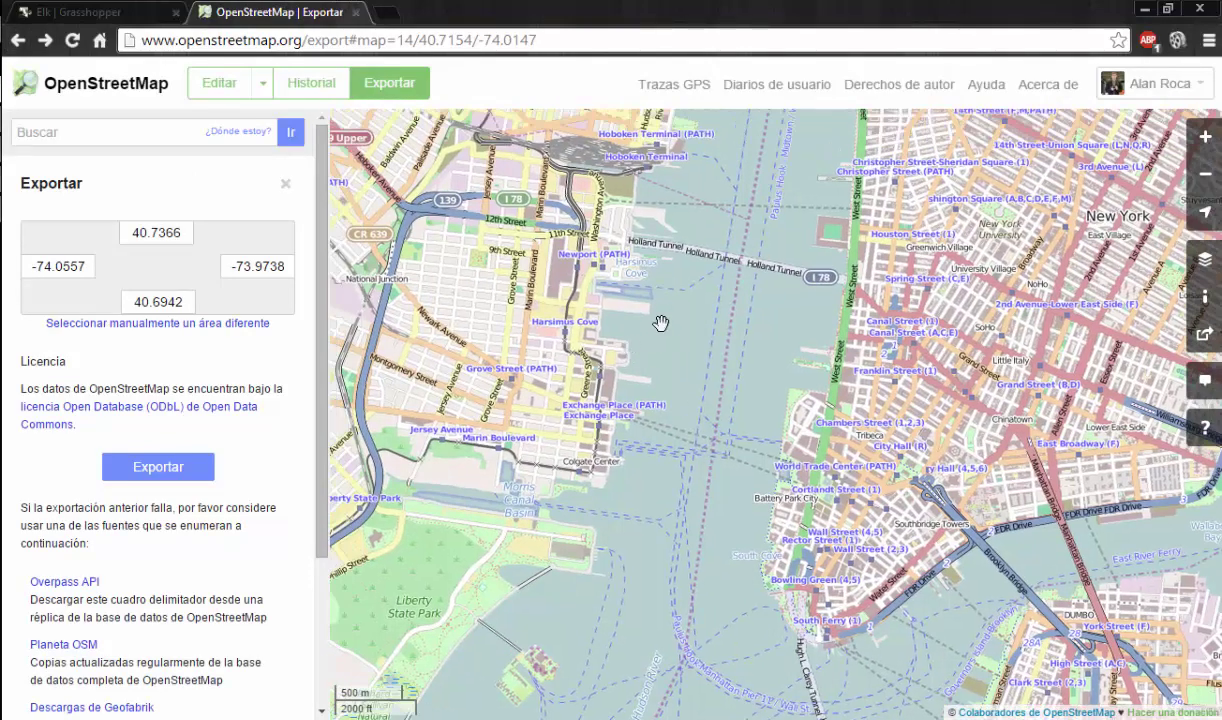
Step: Draw a custom export area spanning 40.7331/40.6986 and -74.0565/-73.9859, export it, and scroll to Overpass API
right_click(685, 243)
click(652, 298)
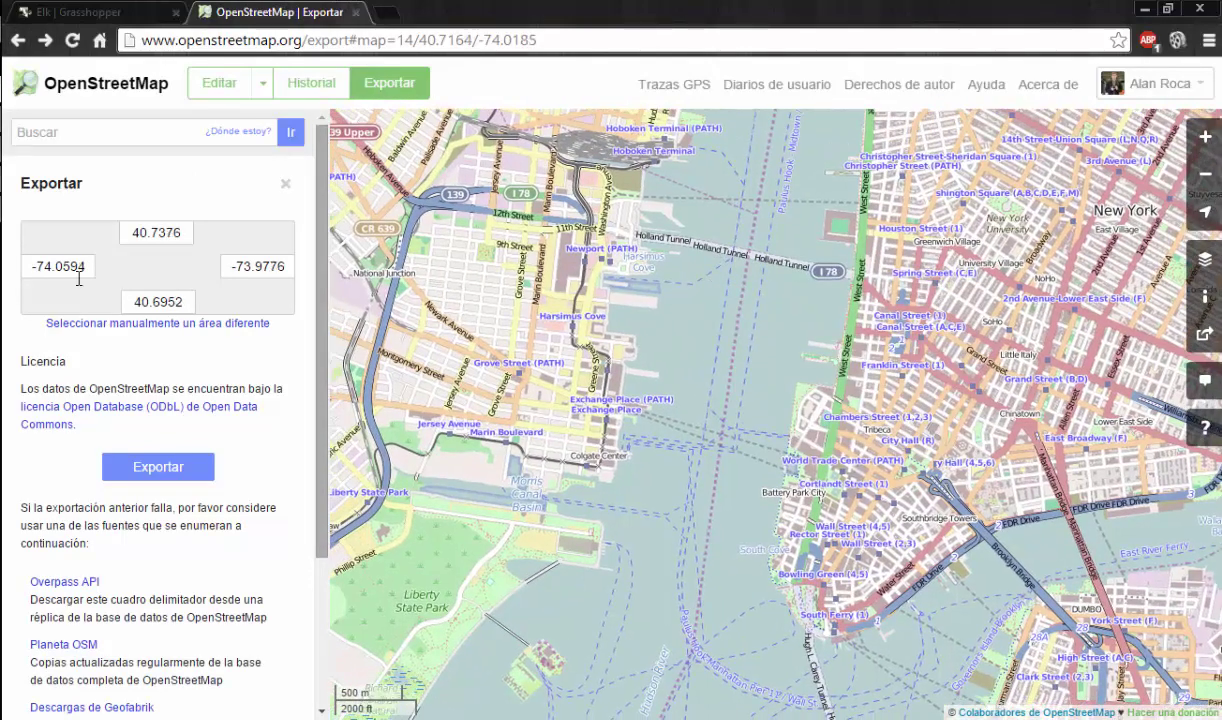
click(112, 323)
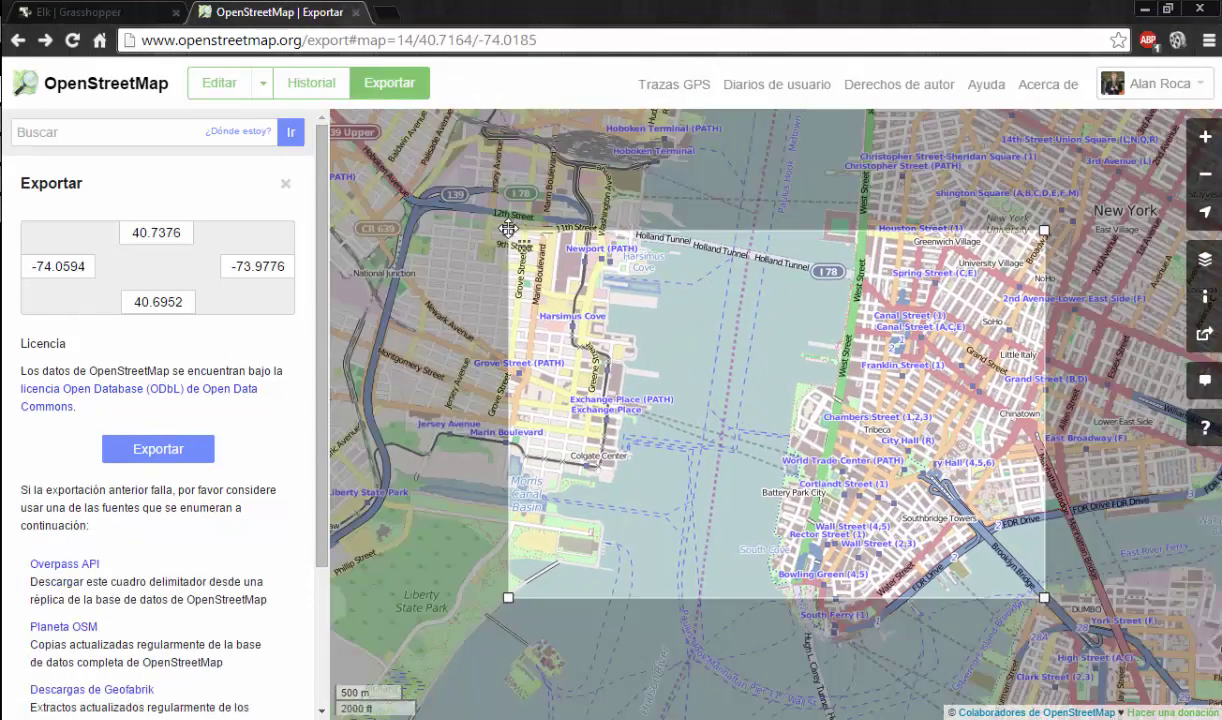
drag(508, 229, 361, 173)
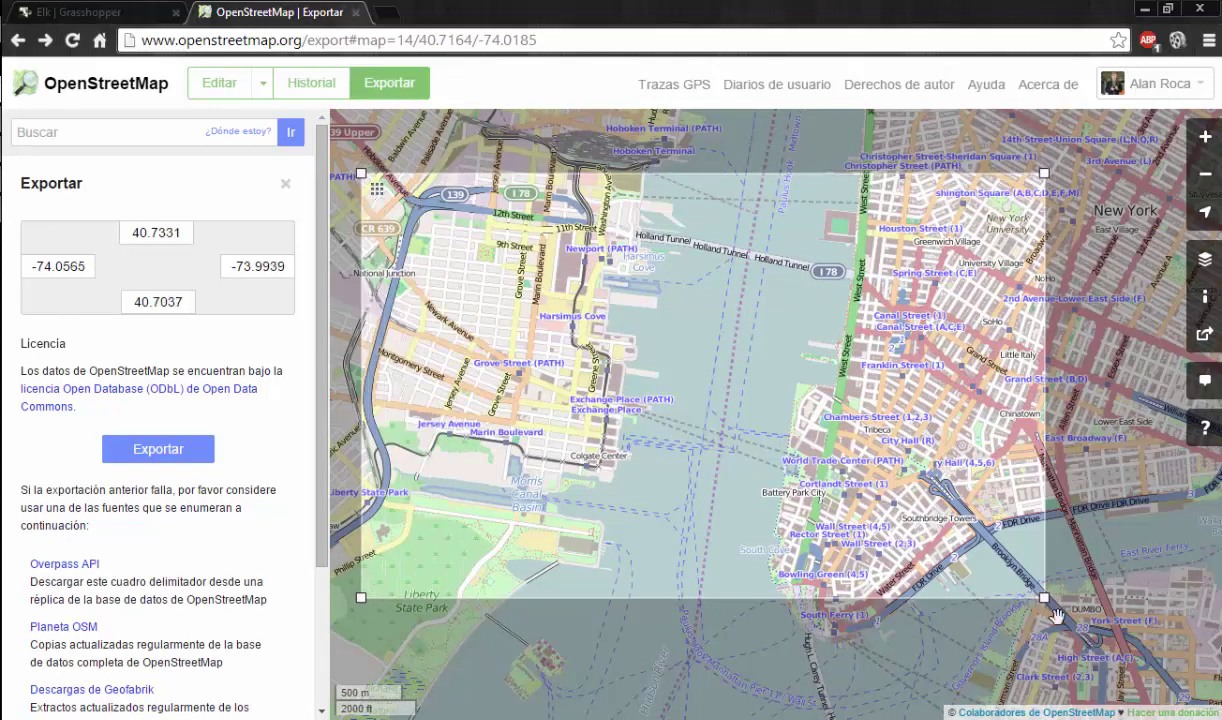
drag(1043, 598, 1132, 670)
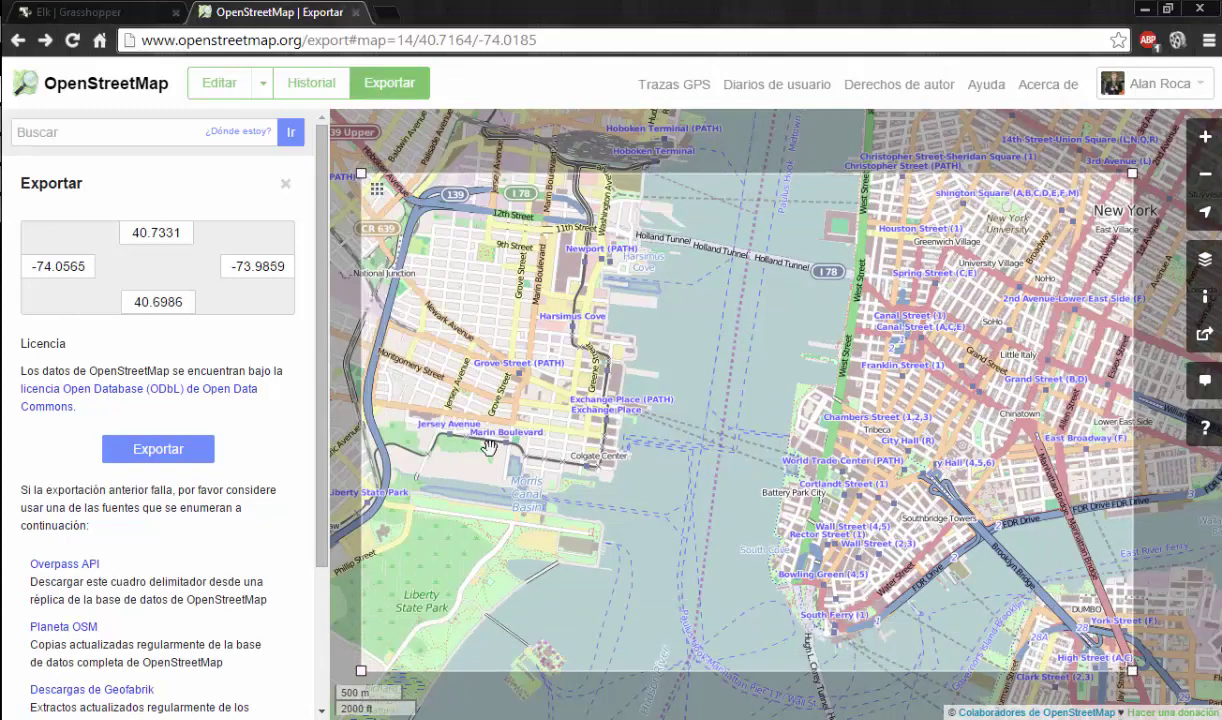
click(160, 448)
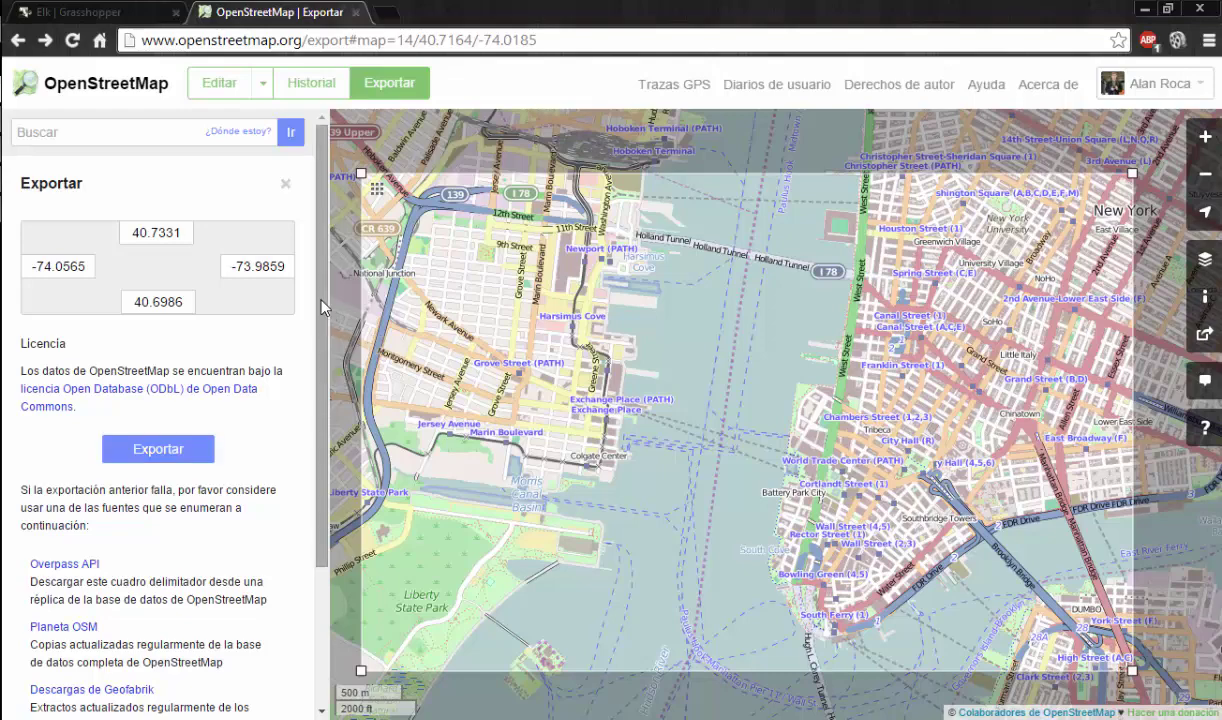
scroll(322, 364, down, 1)
scroll(304, 280, up, 1)
scroll(302, 313, down, 1)
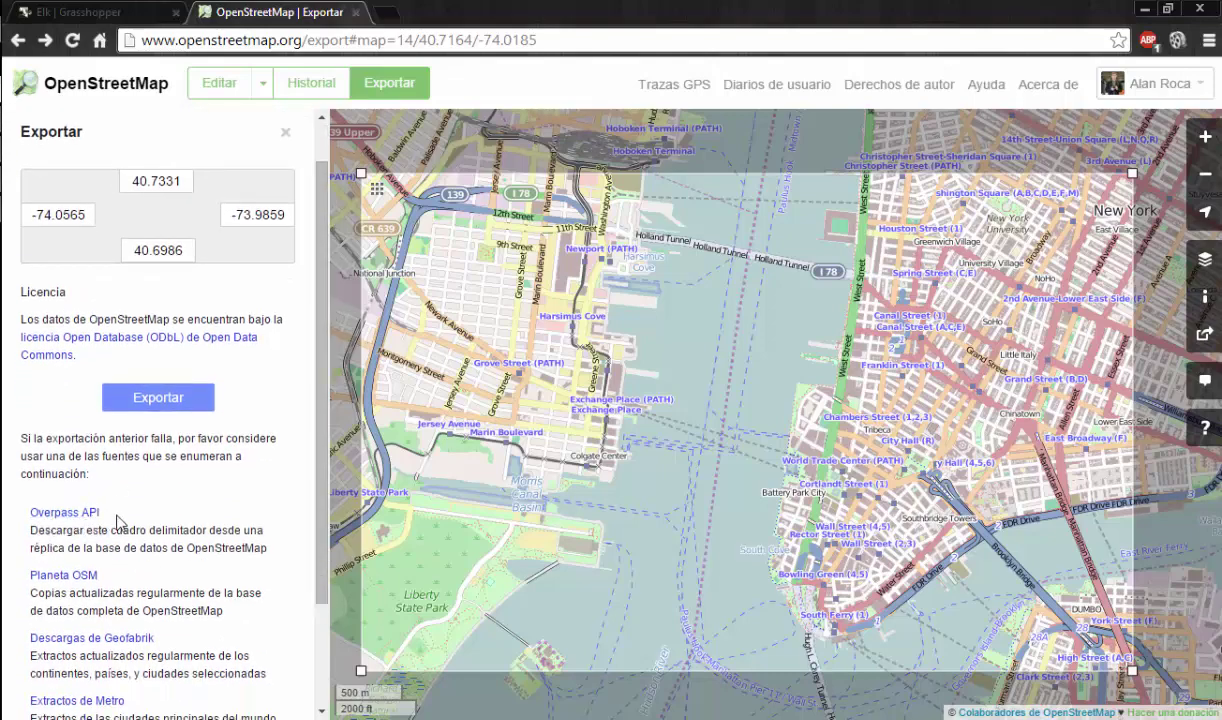
Step: Download the area from Overpass API and rename the 20.7 MB map (1) file to 'New York Data'
click(60, 514)
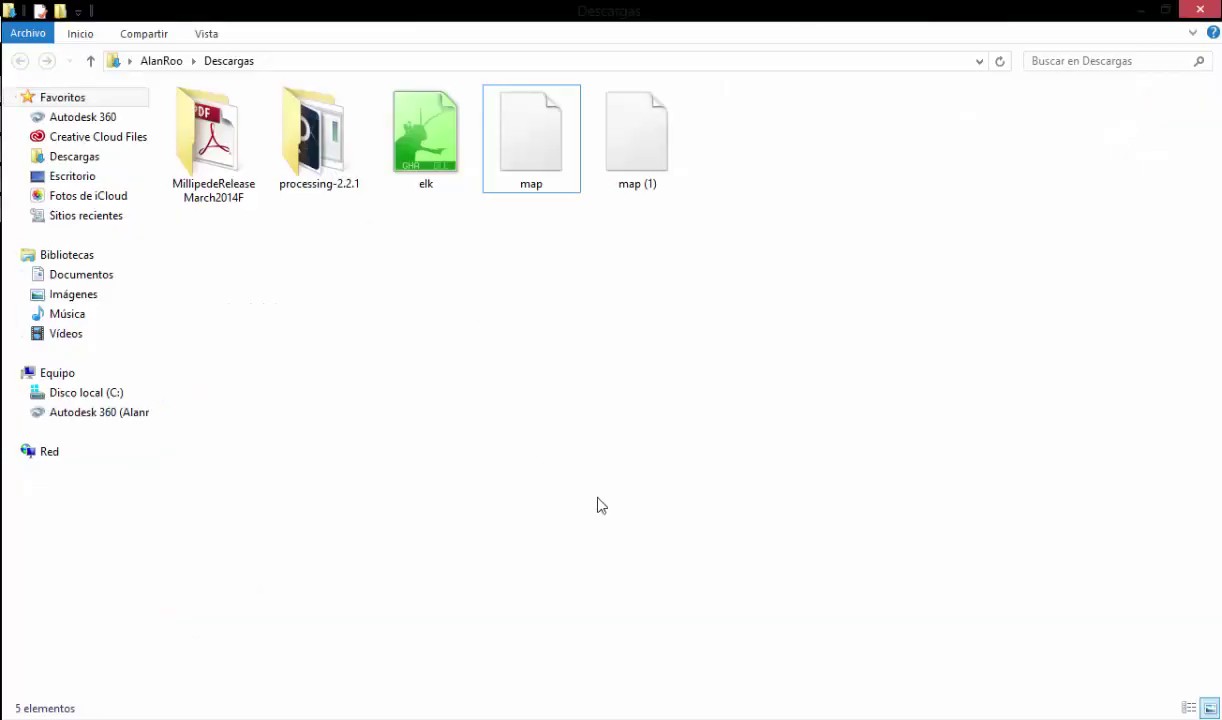
click(638, 190)
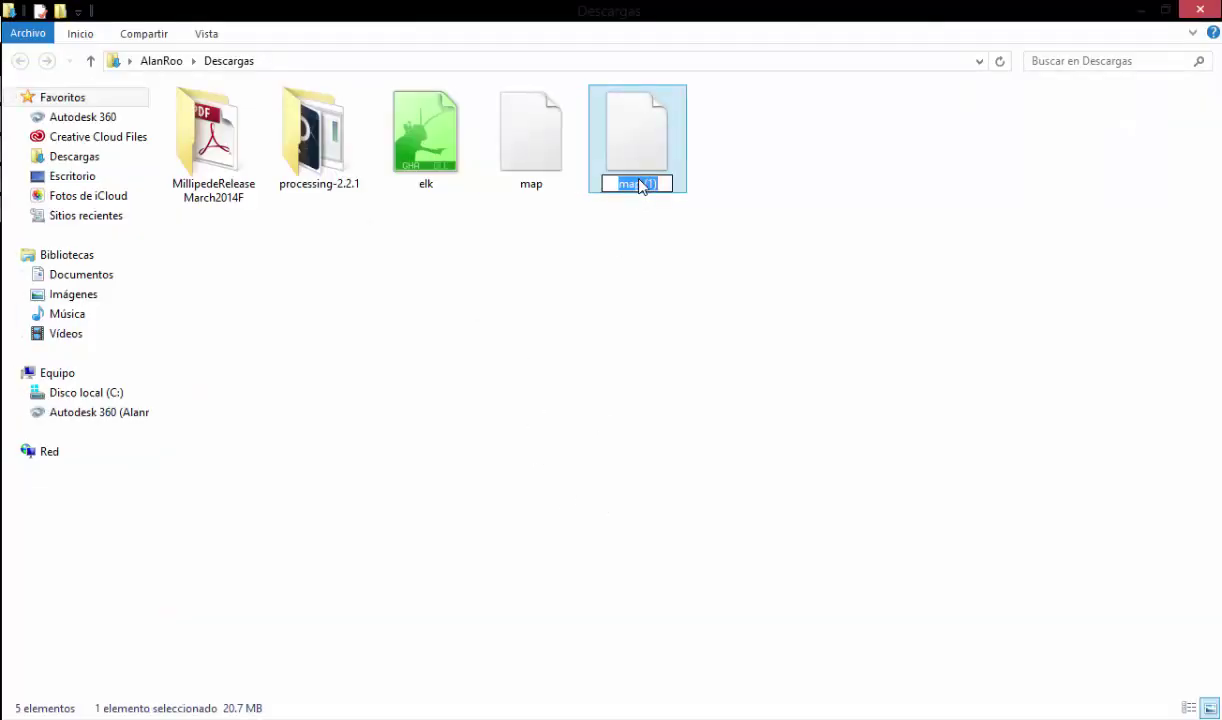
text(New)
text( Yo)
text(rk Data)
click(789, 246)
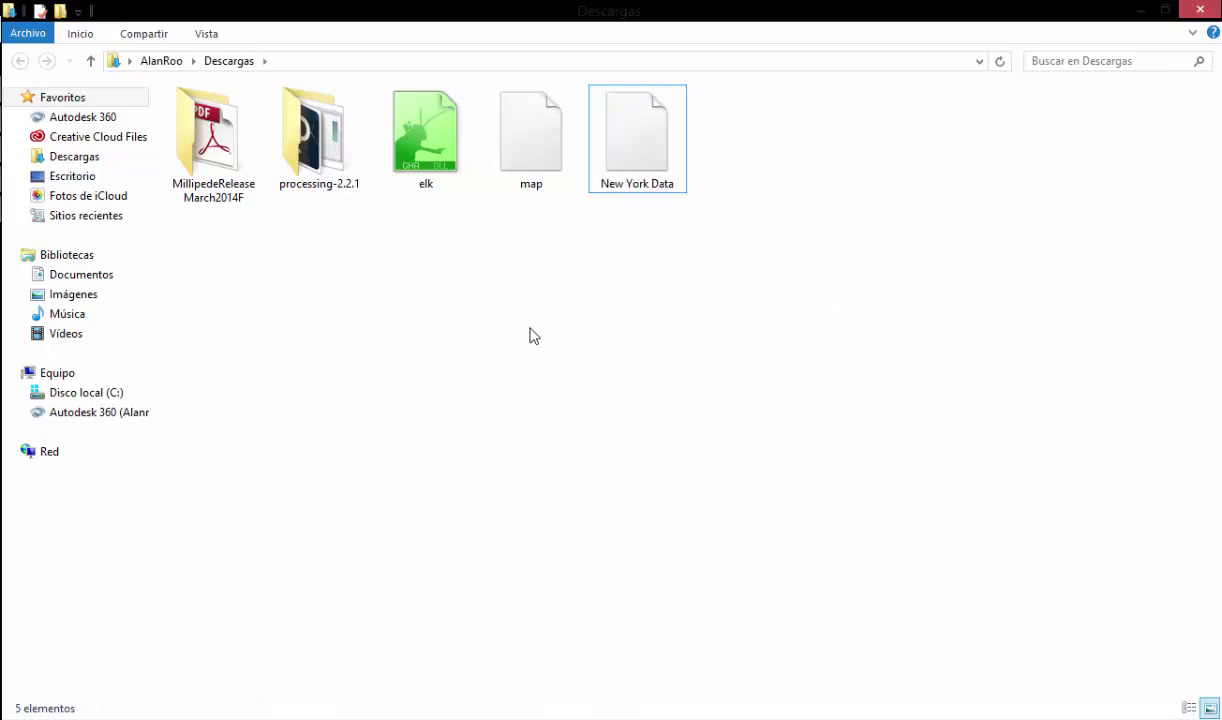
click(625, 150)
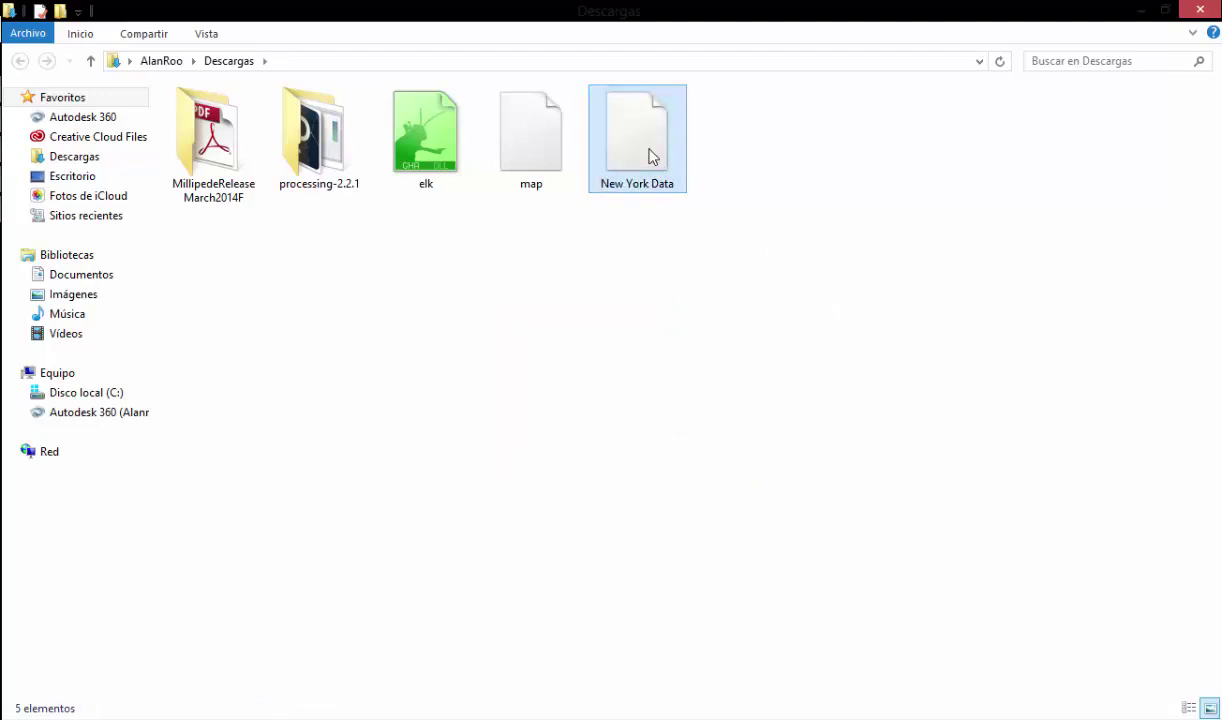
mouse_move(637, 132)
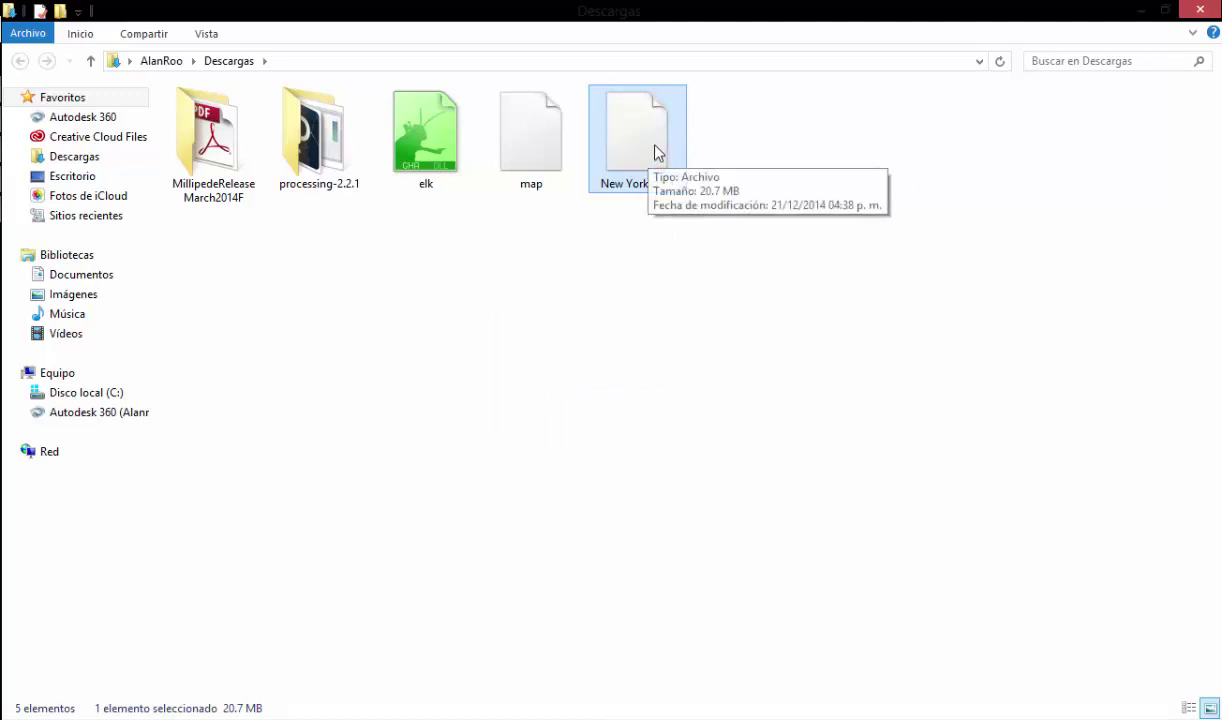
click(564, 347)
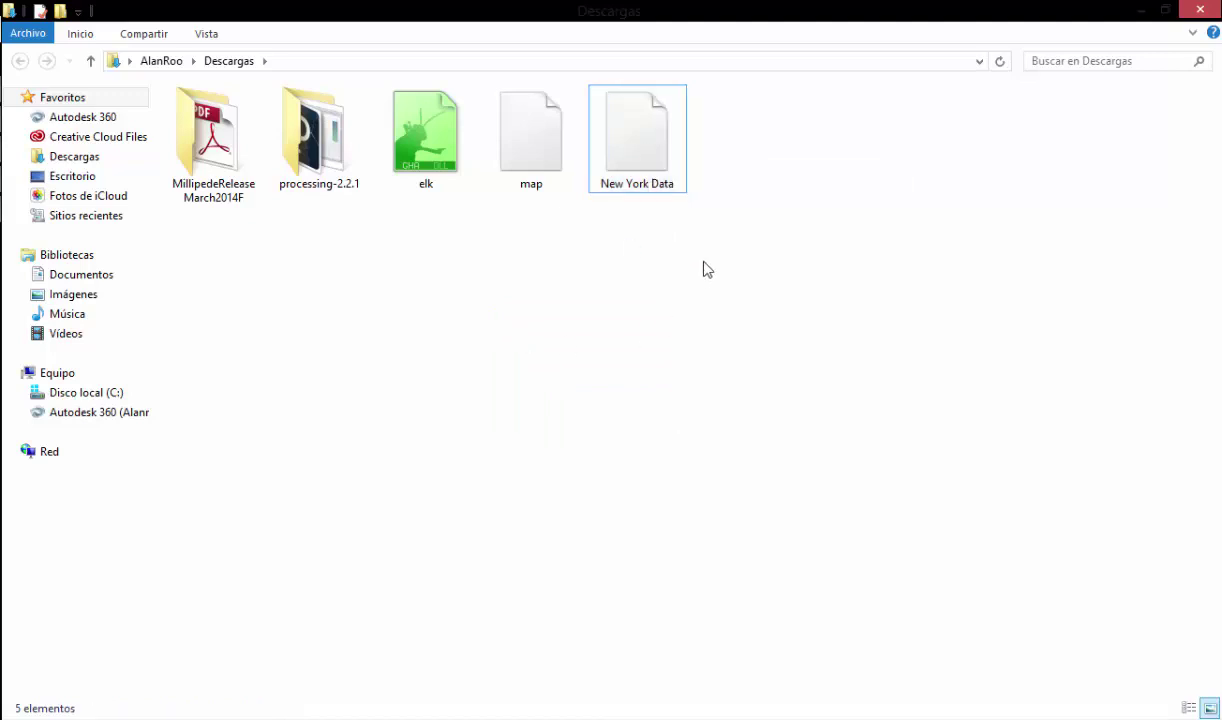
click(647, 142)
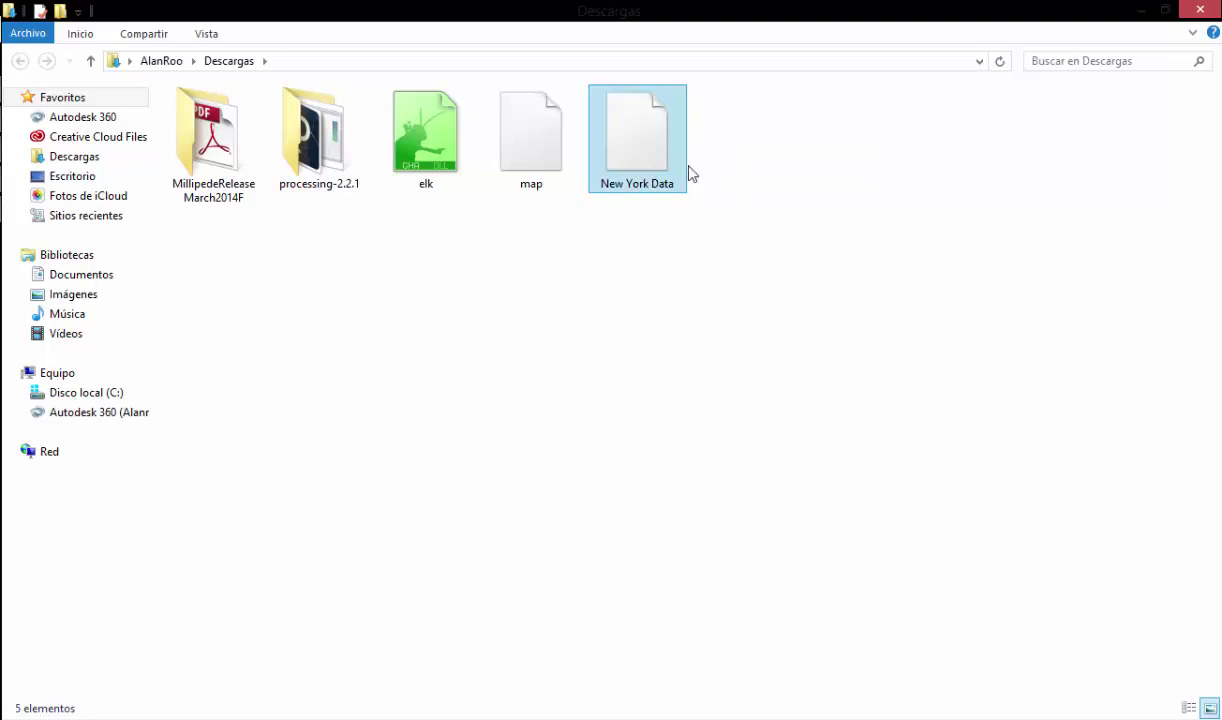
click(688, 178)
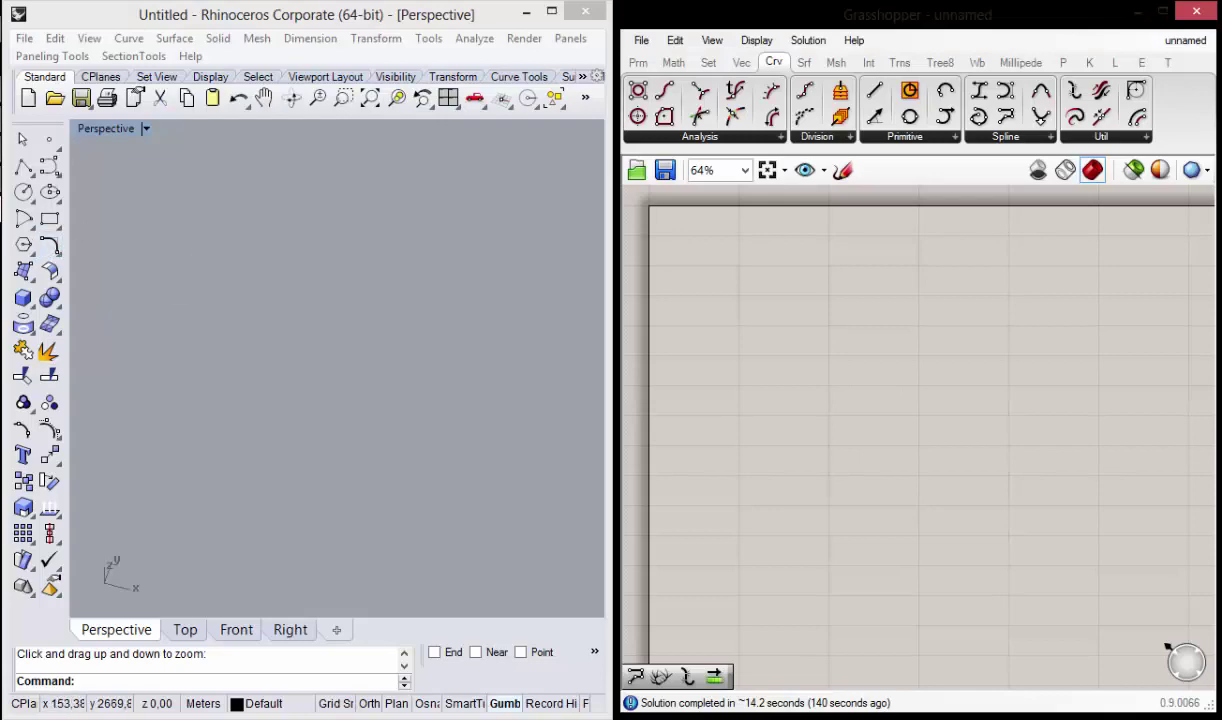
Step: Drag an Elk Location component from the Elk panel onto the Grasshopper canvas and position it
mouse_move(766, 227)
right_down()
mouse_move(828, 238)
mouse_move(813, 275)
right_up()
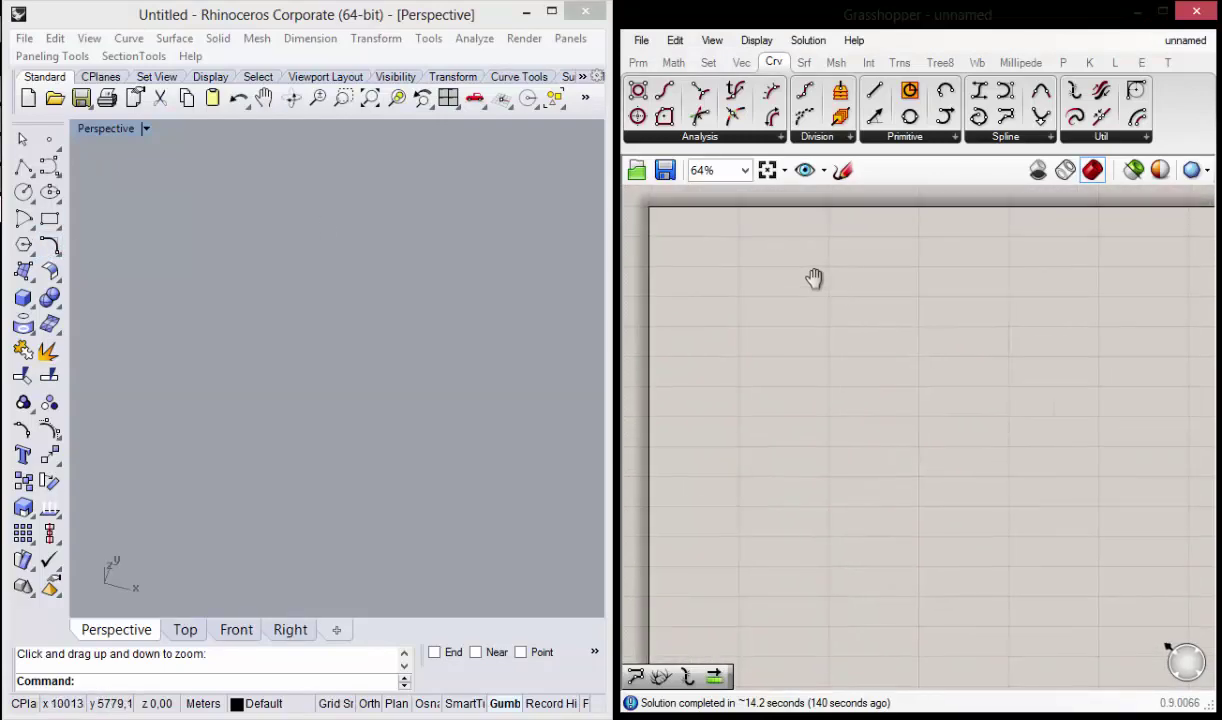
scroll(802, 278, down, 1)
scroll(723, 284, down, 1)
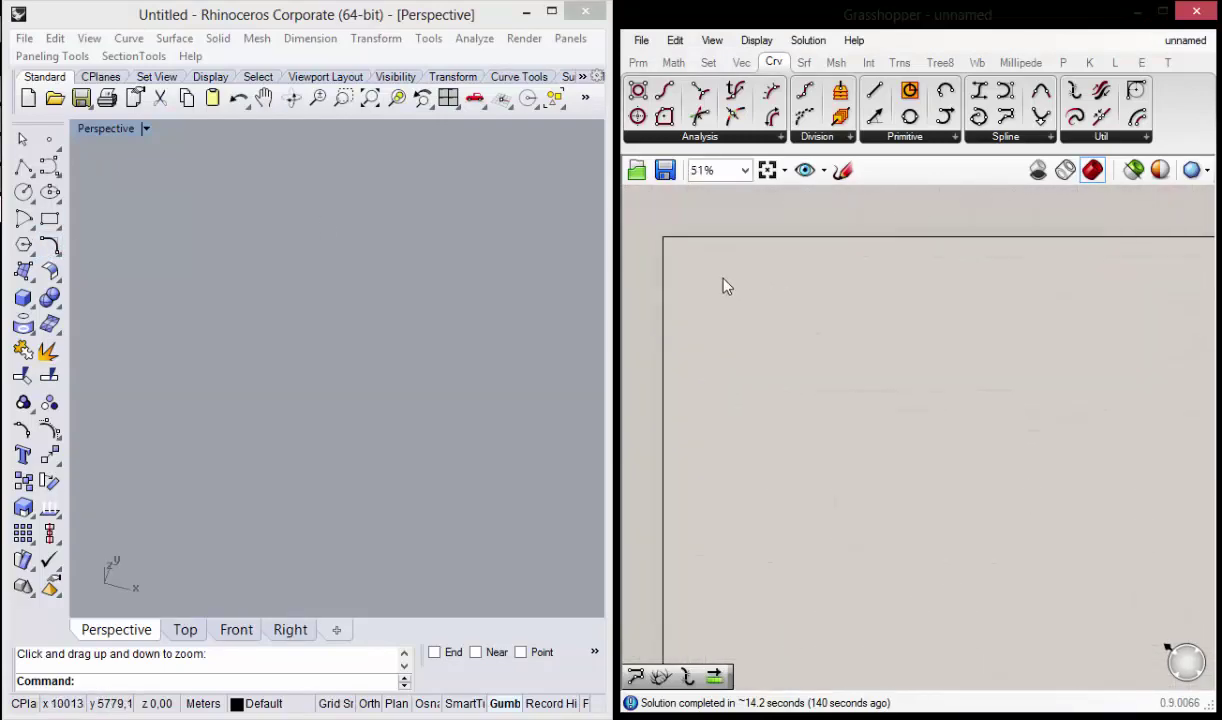
click(1143, 62)
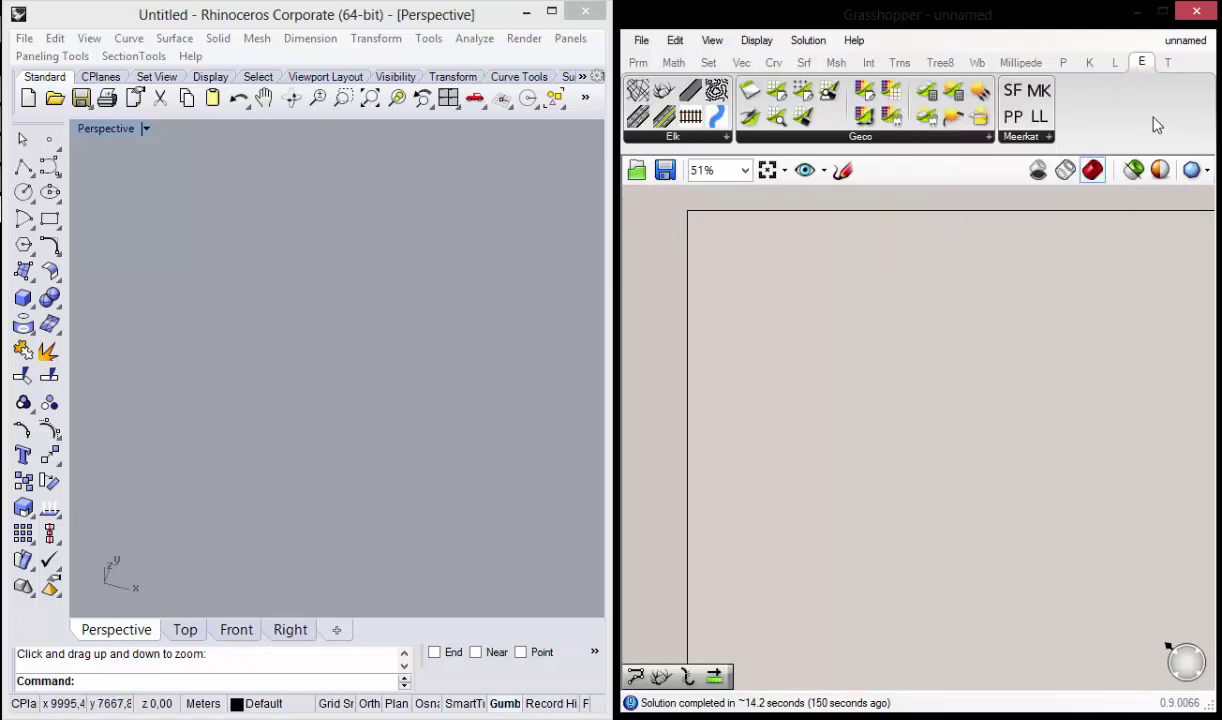
right_drag(847, 343, 841, 352)
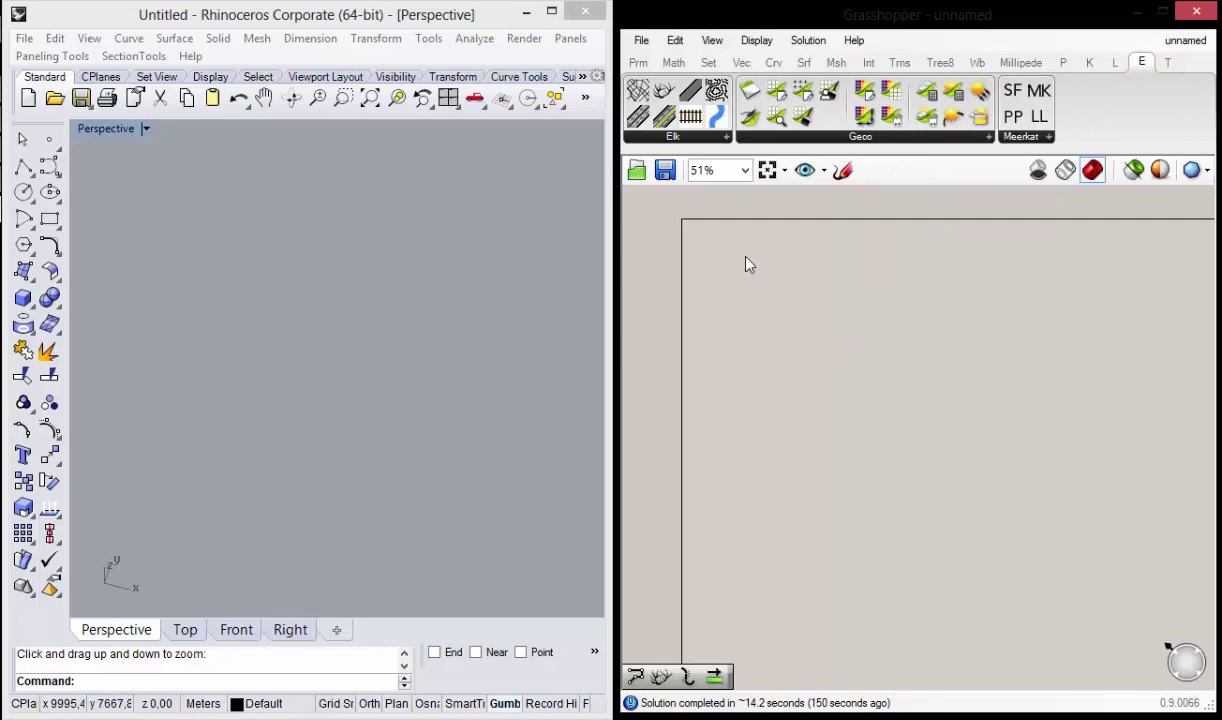
scroll(700, 265, up, 2)
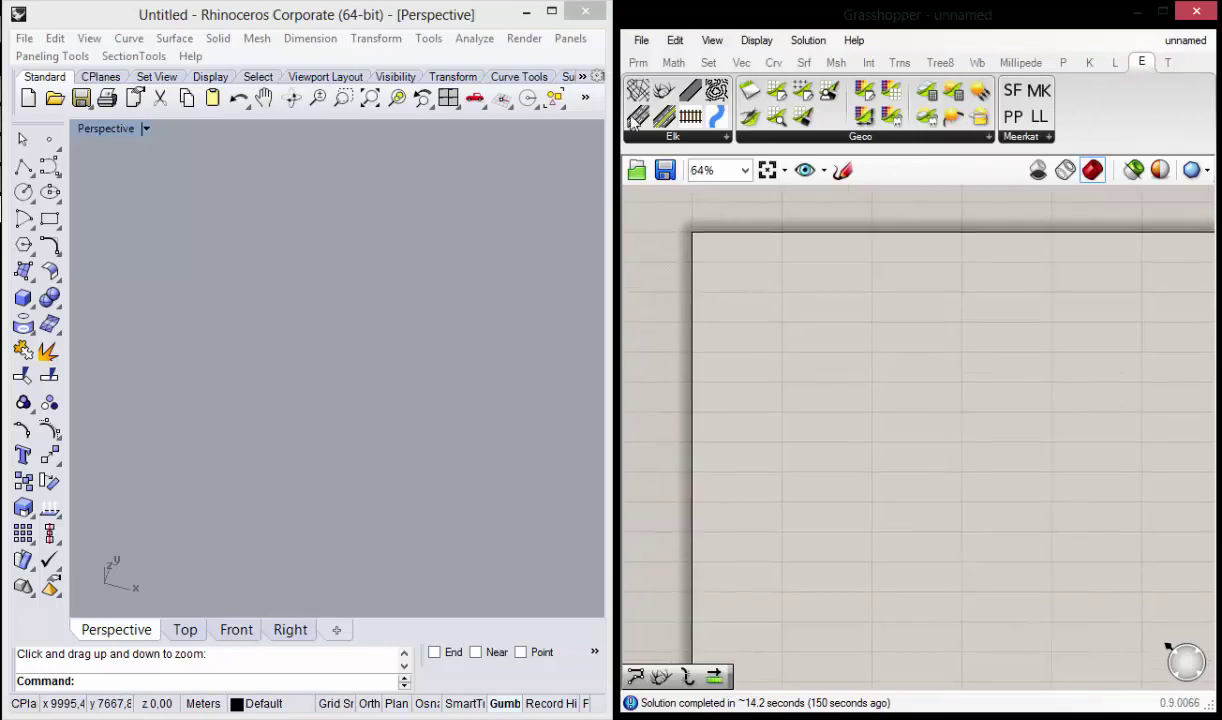
click(684, 137)
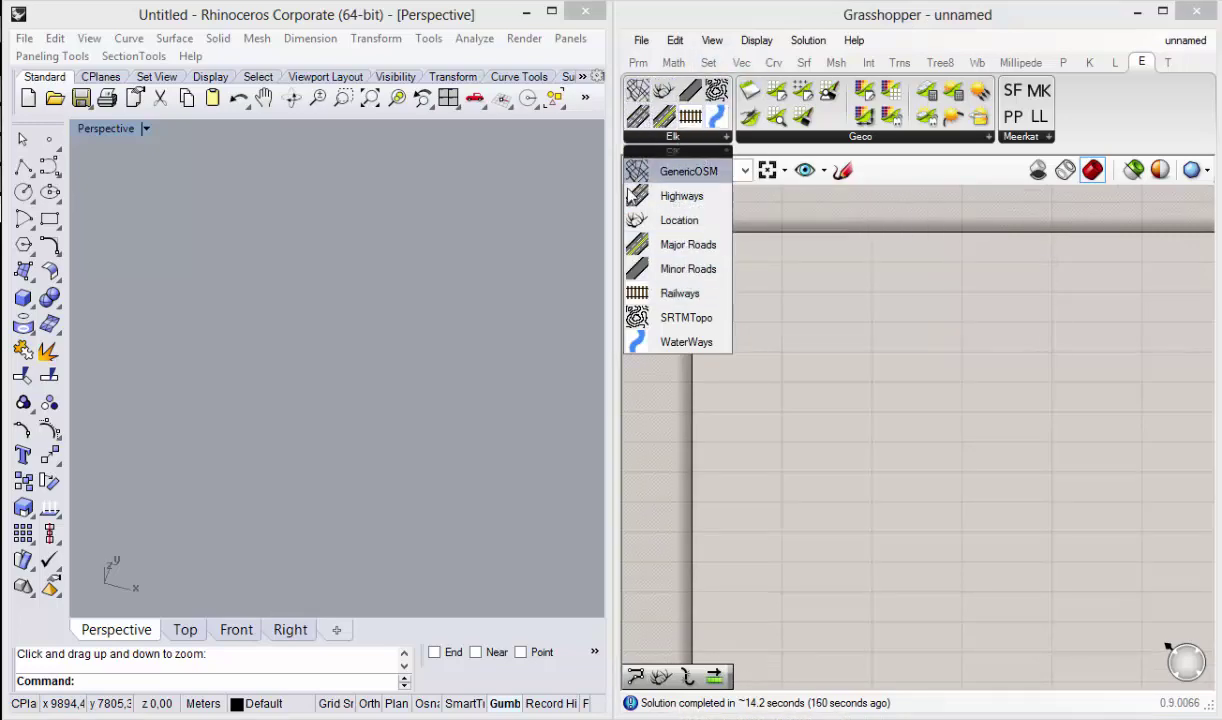
drag(679, 229, 760, 265)
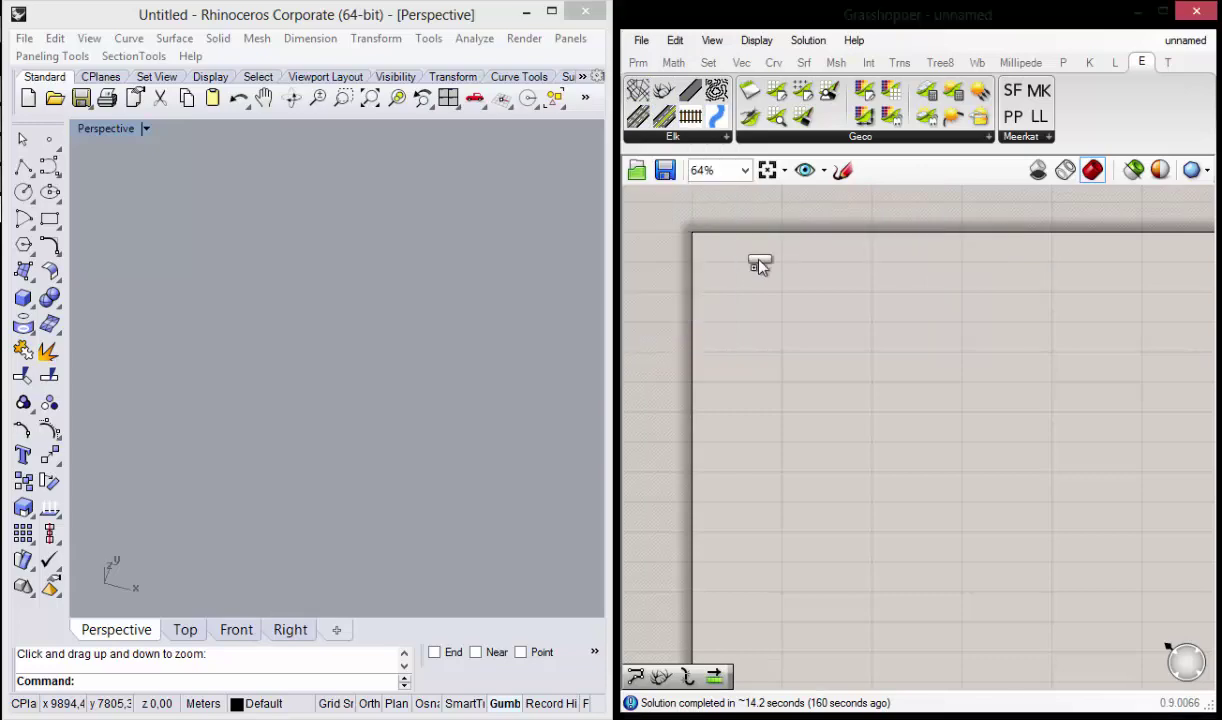
drag(890, 347, 917, 320)
scroll(846, 344, up, 3)
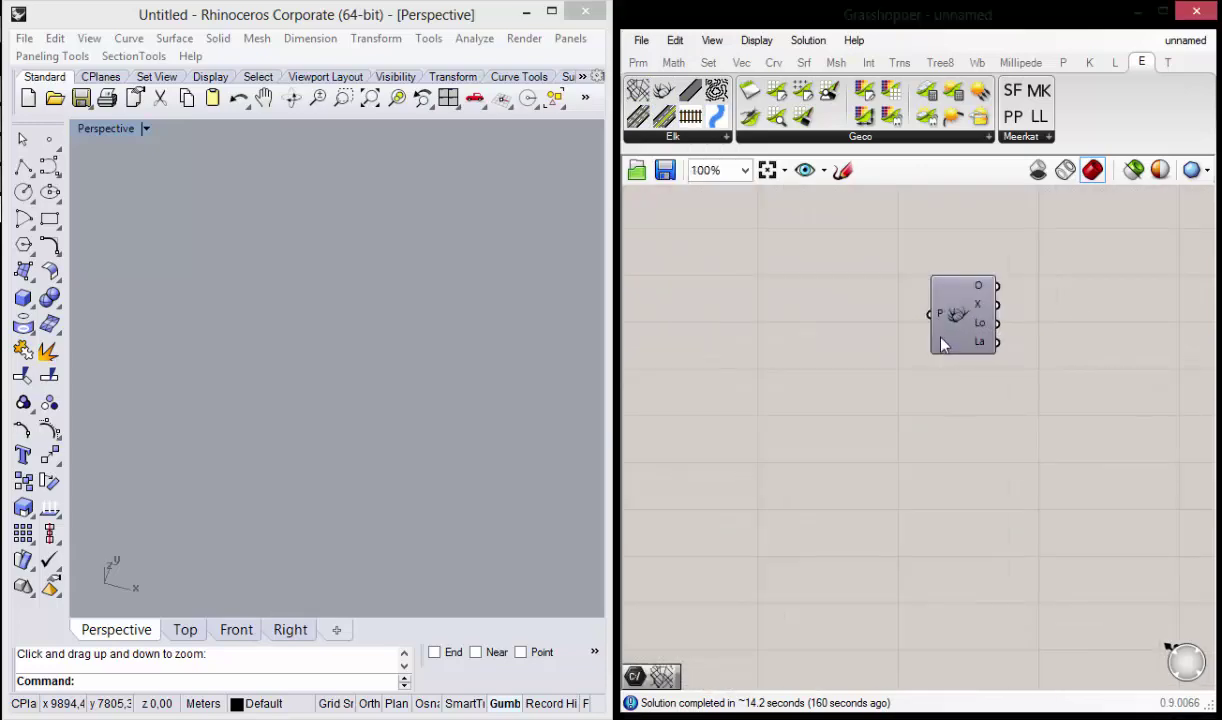
scroll(915, 341, down, 2)
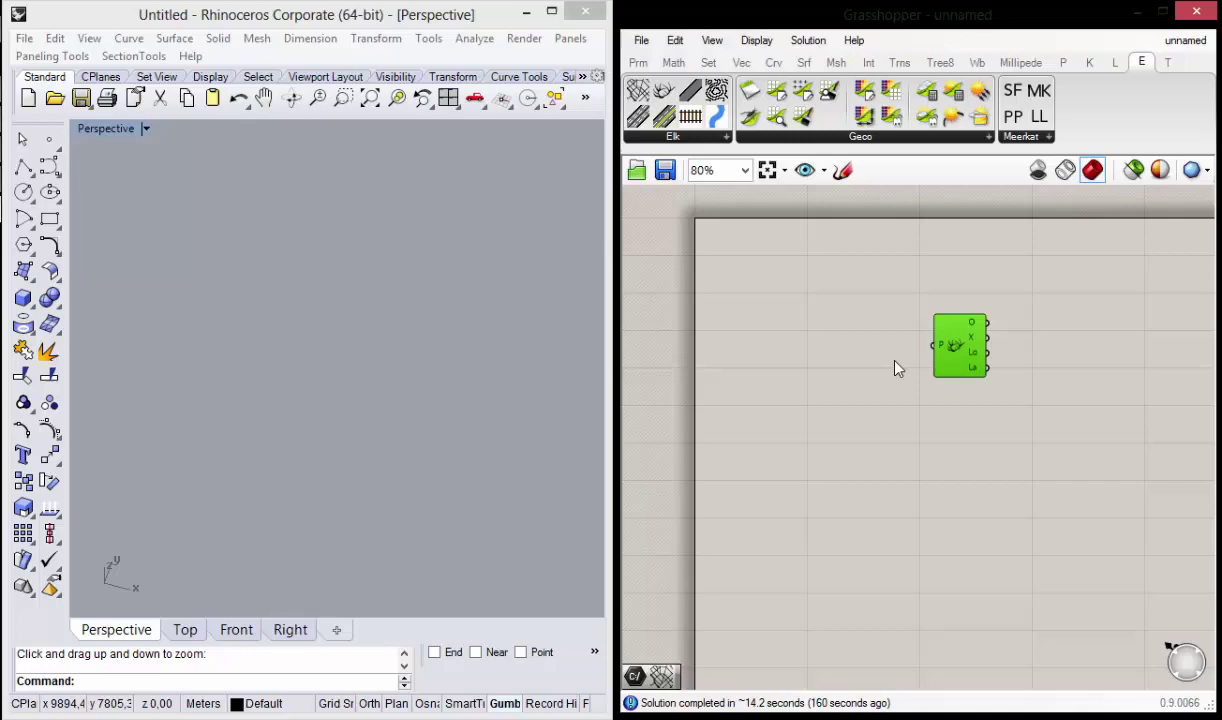
click(859, 296)
right_drag(889, 352, 885, 362)
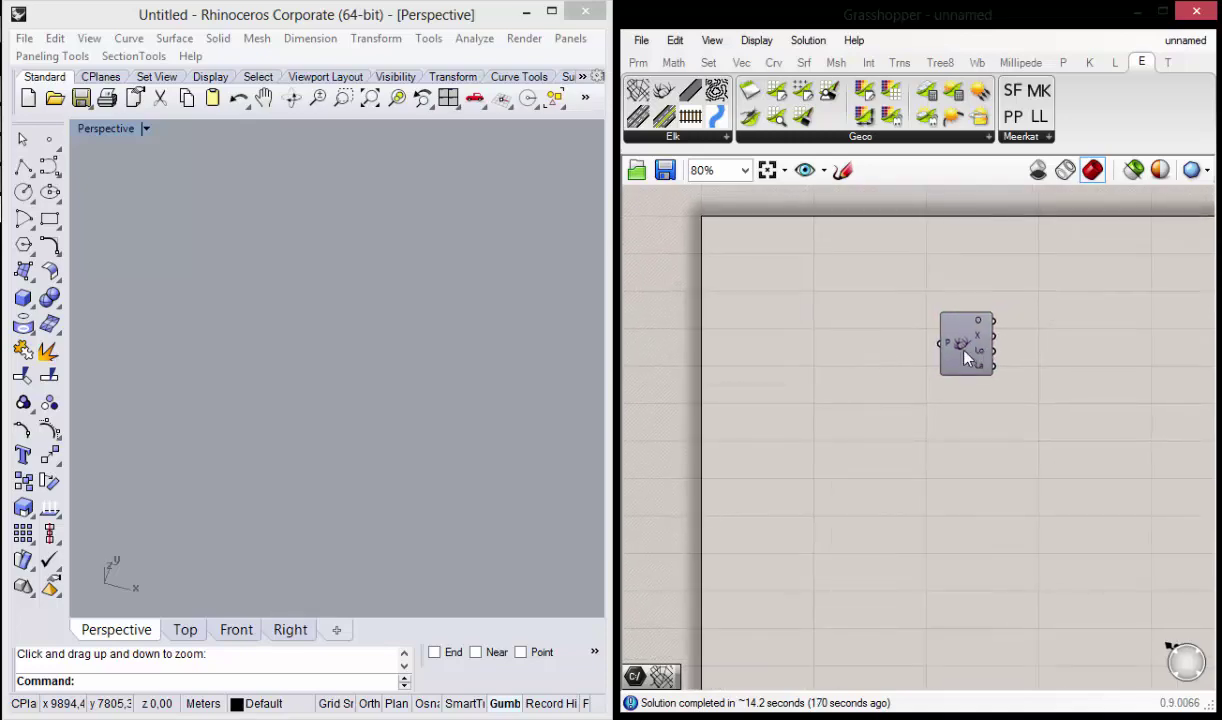
drag(965, 357, 960, 346)
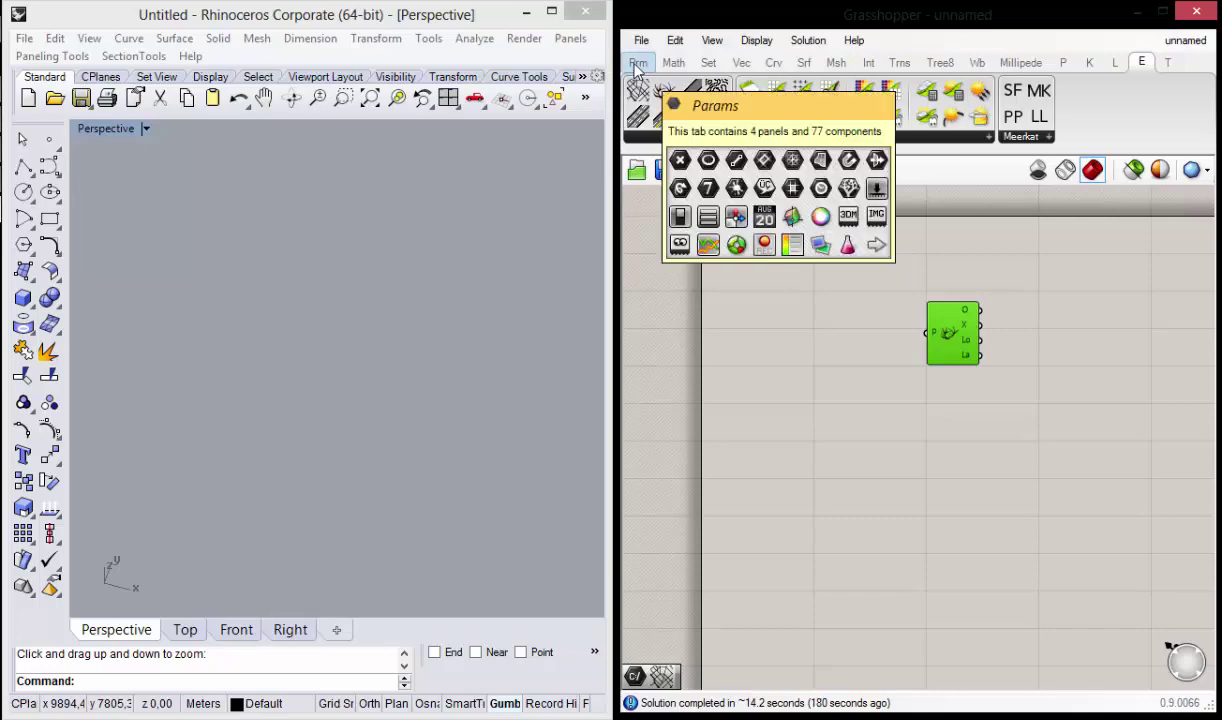
Step: Place a File Path parameter from the Params primitives onto the canvas
click(638, 64)
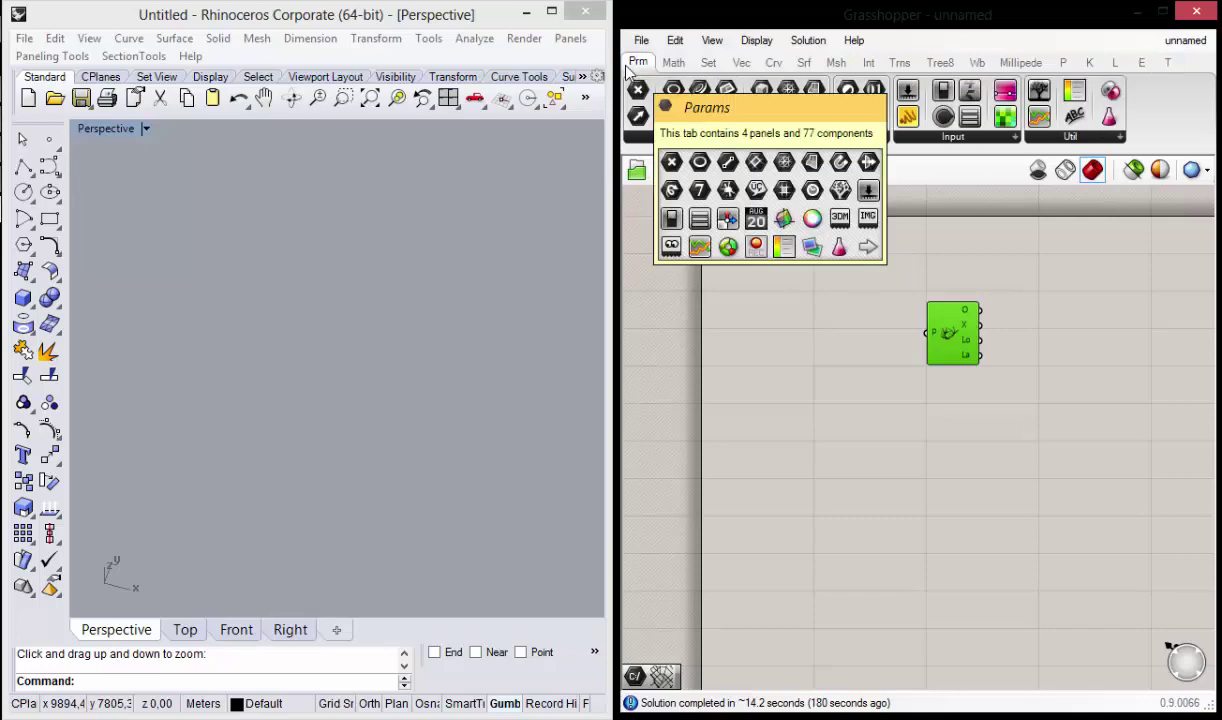
click(858, 140)
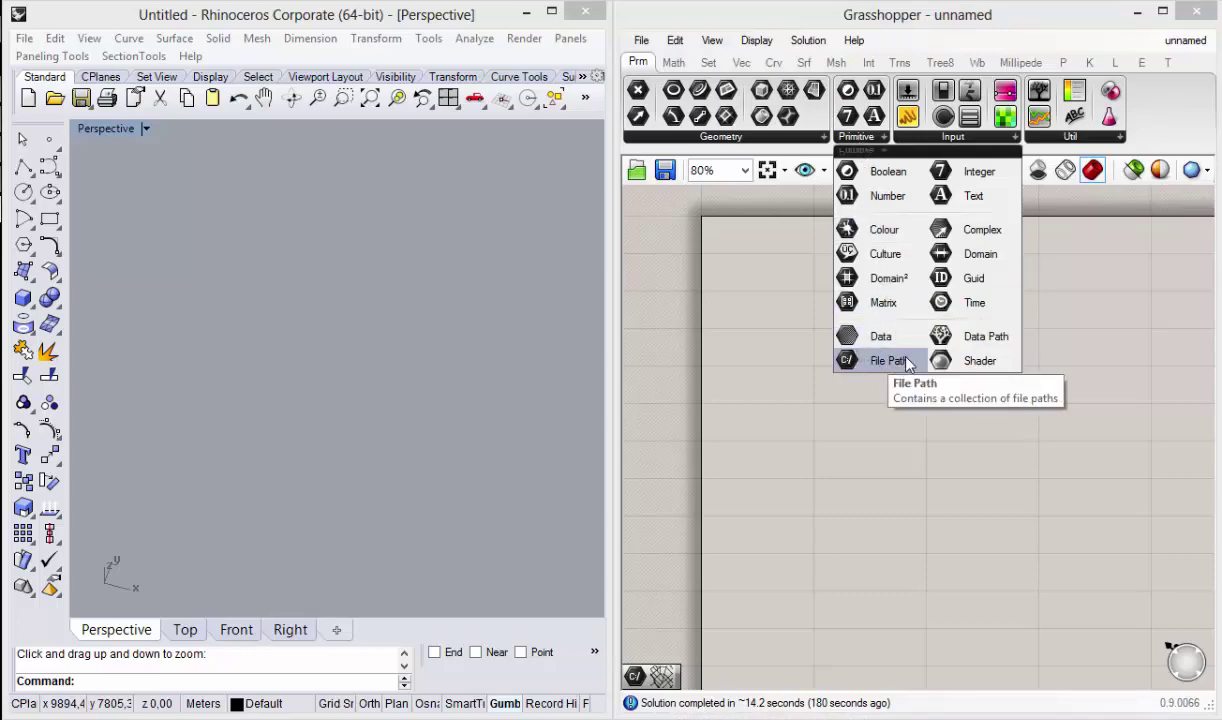
drag(876, 360, 753, 315)
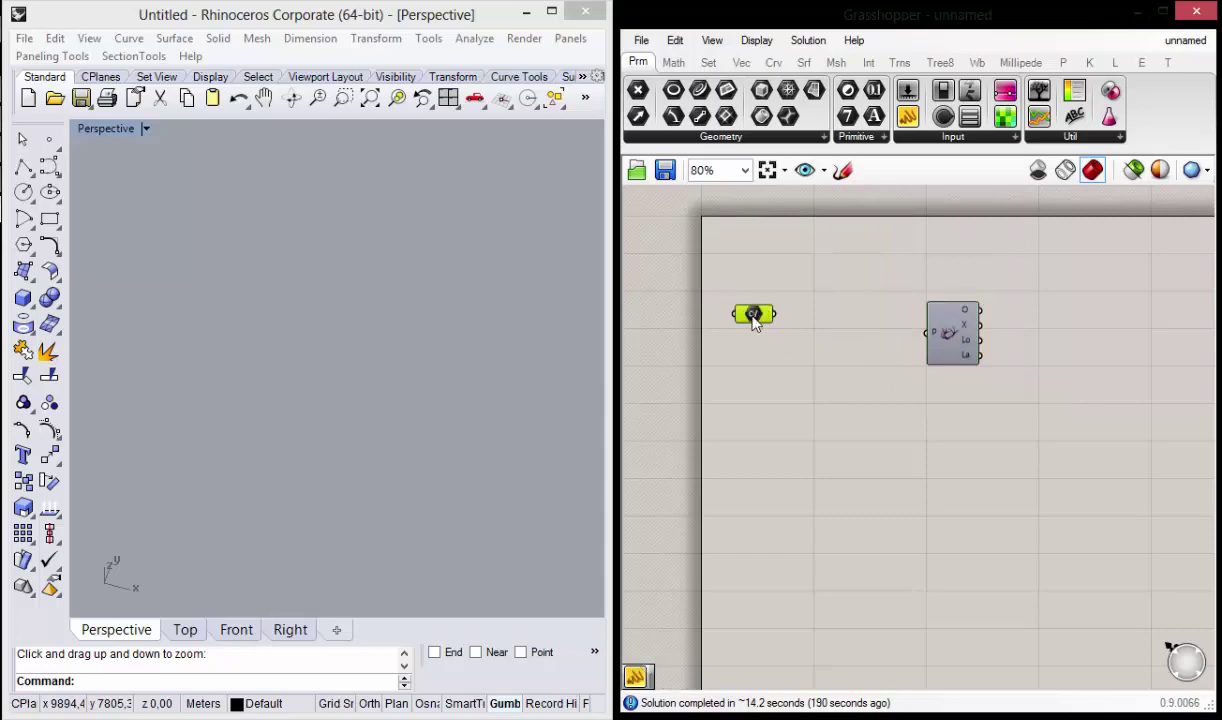
scroll(765, 312, up, 1)
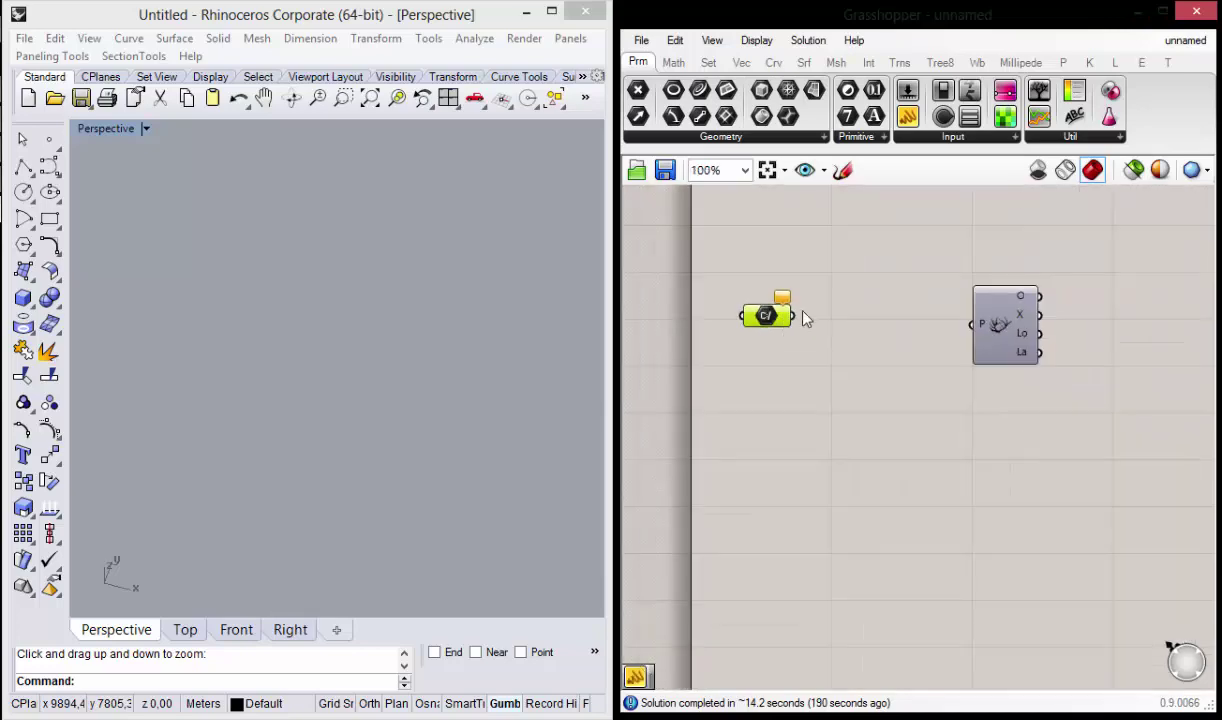
drag(770, 314, 755, 308)
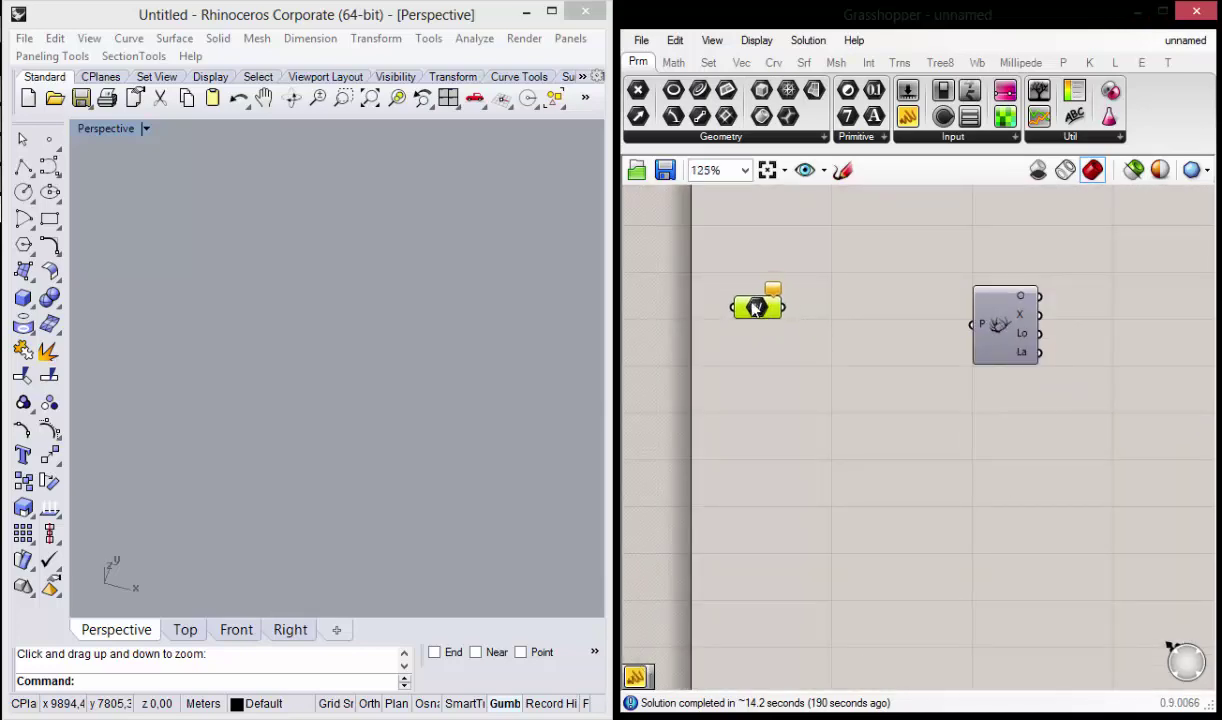
scroll(800, 340, up, 1)
scroll(845, 378, down, 2)
scroll(800, 370, up, 1)
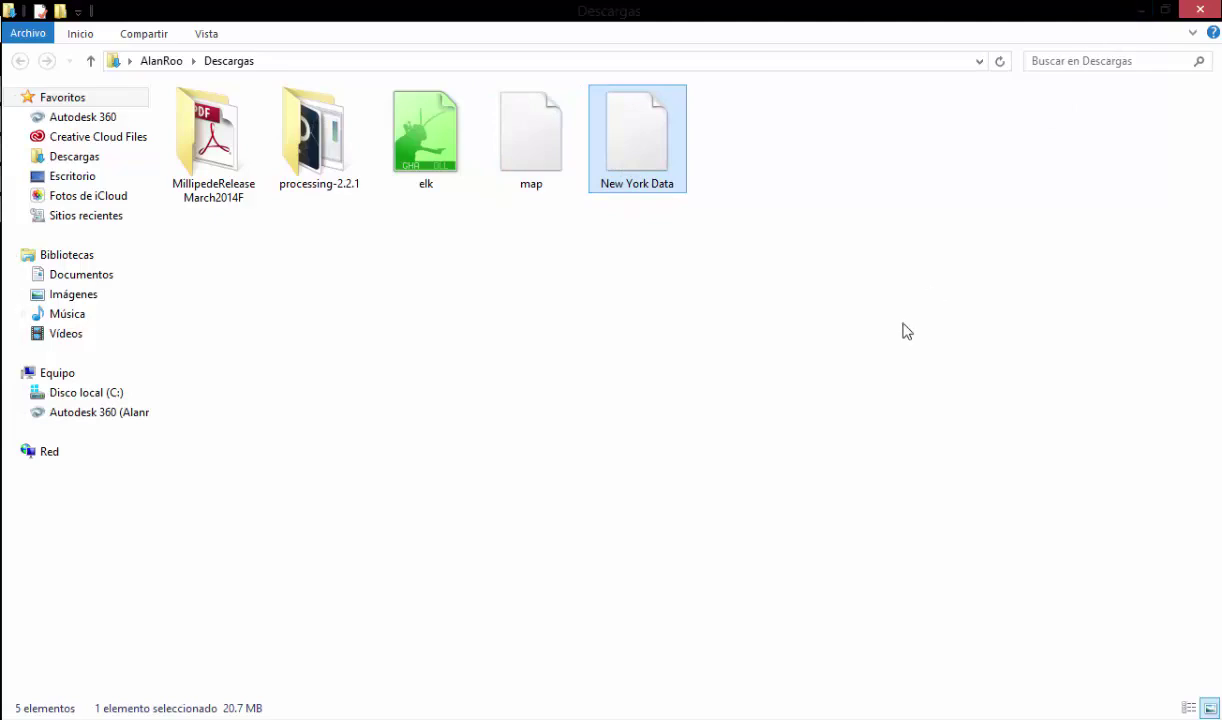
Step: Add a panel, wire File Path into it and the panel into Location's P input
click(1141, 12)
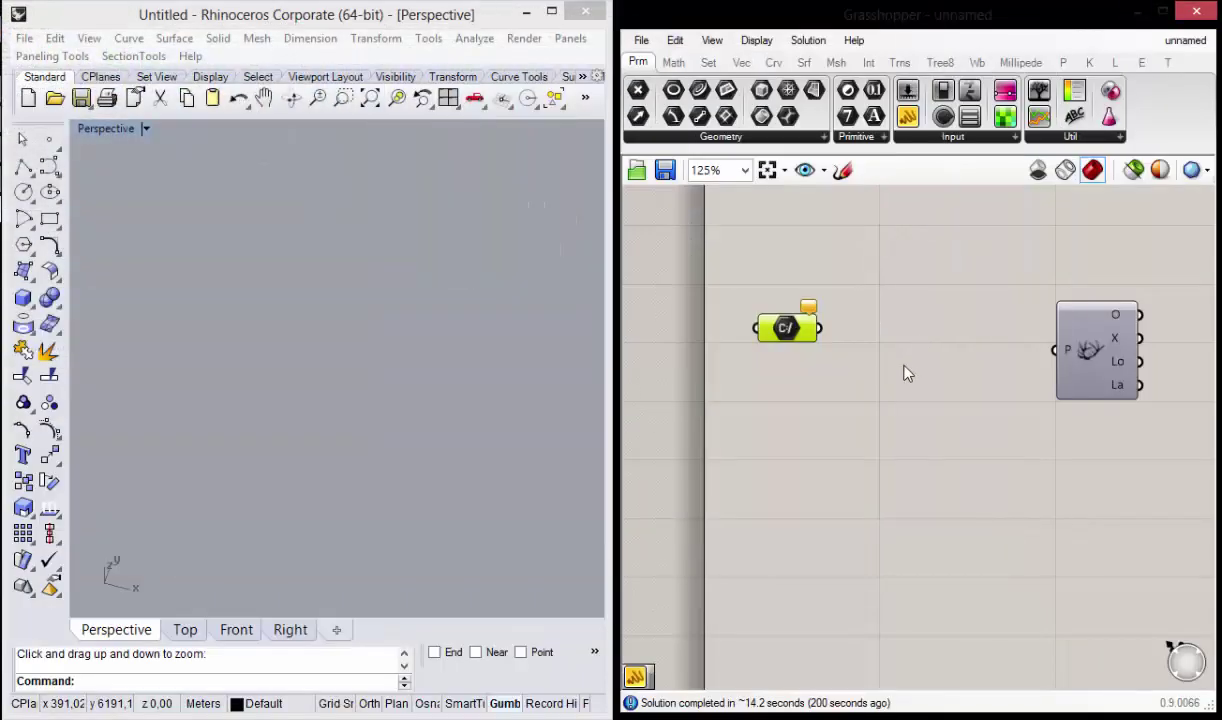
right_drag(906, 371, 872, 360)
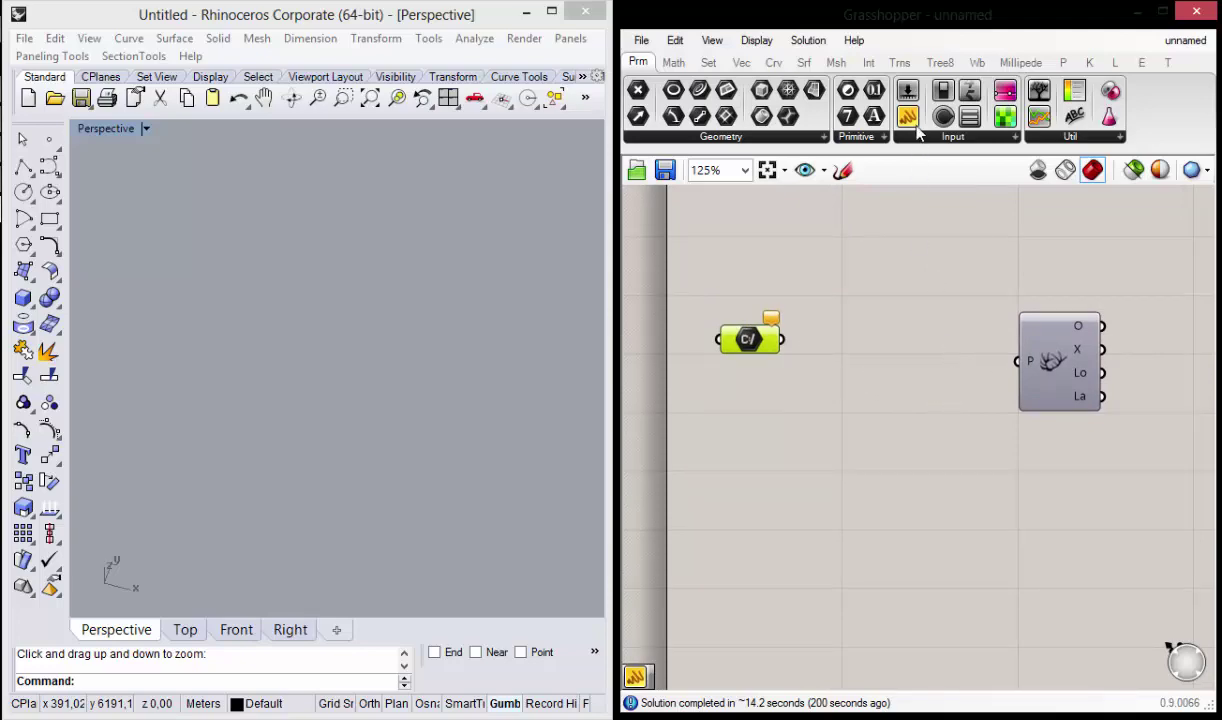
drag(908, 118, 890, 340)
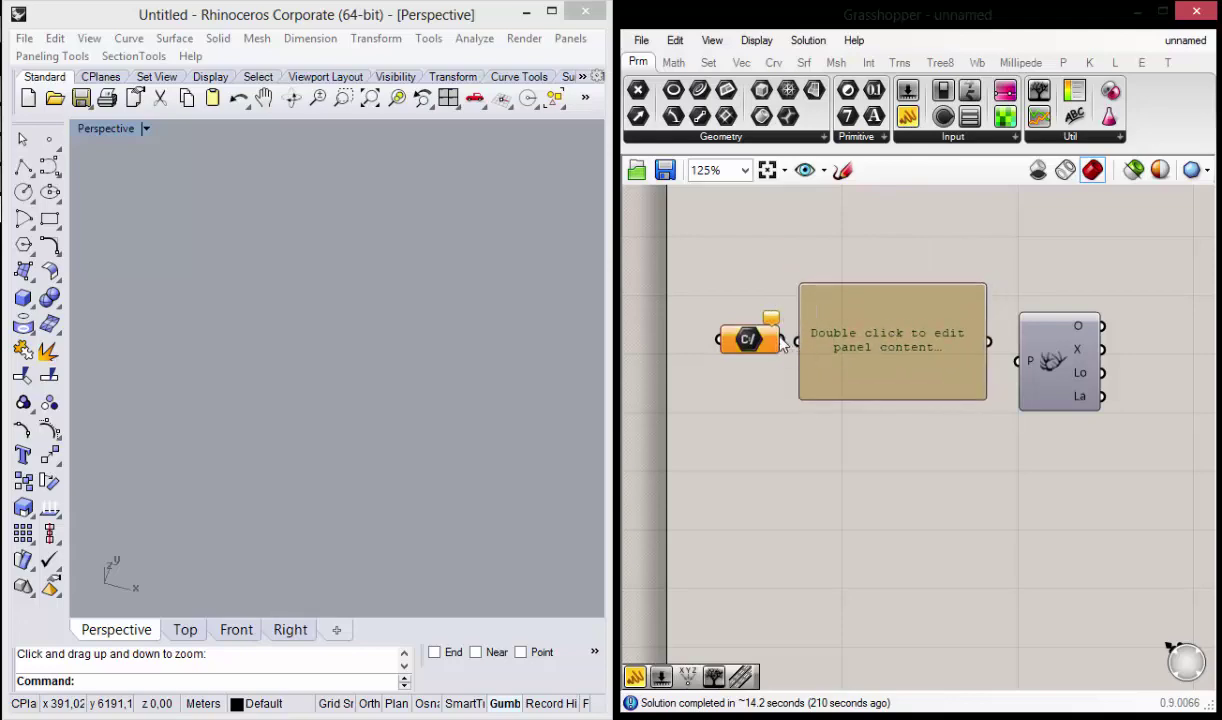
drag(786, 341, 798, 341)
drag(988, 341, 1005, 345)
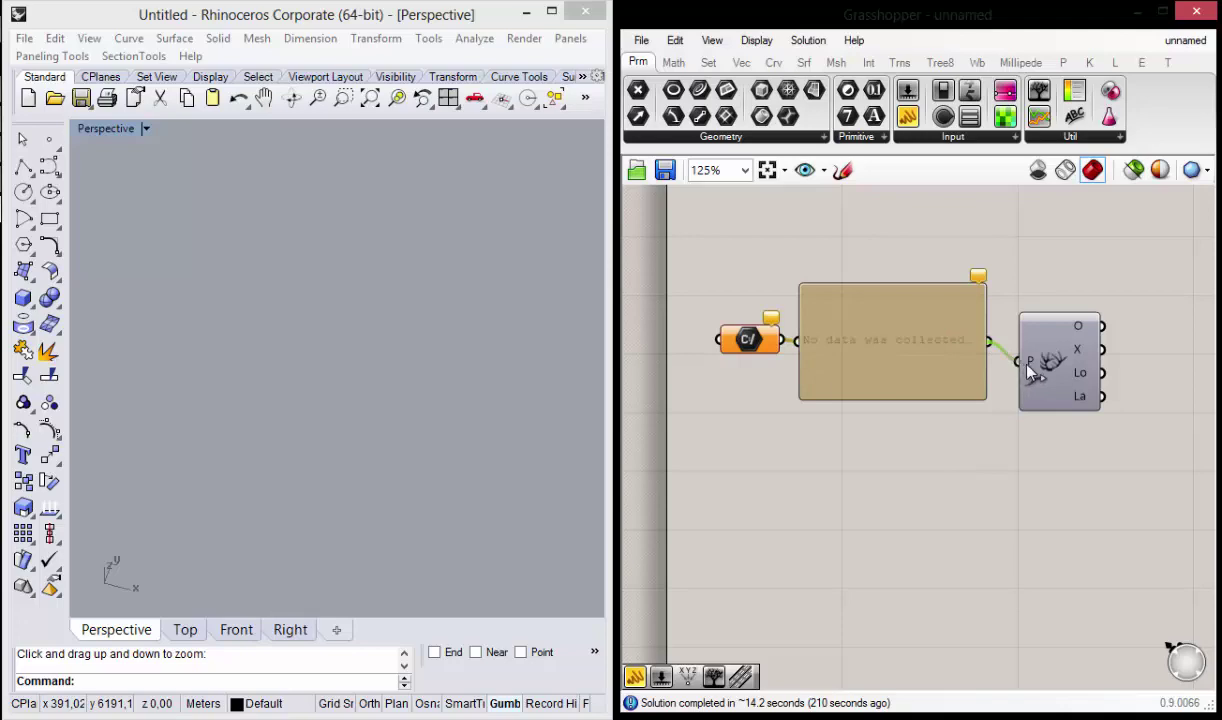
drag(1027, 366, 1041, 332)
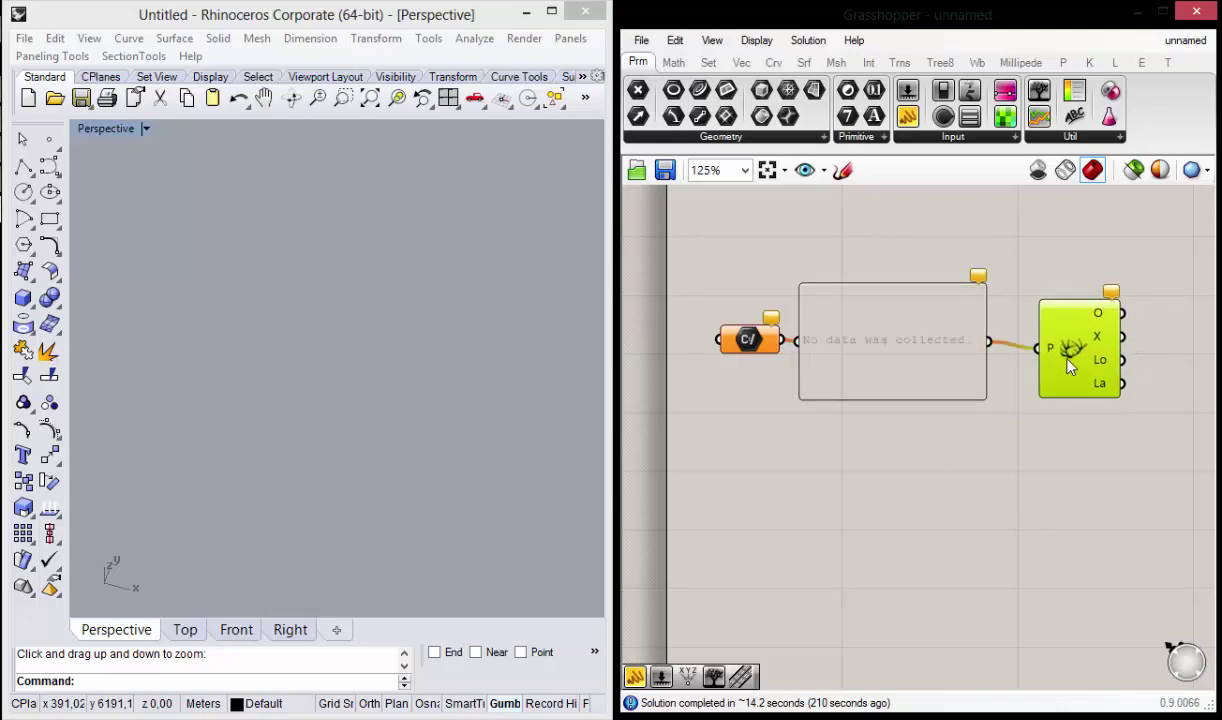
click(783, 410)
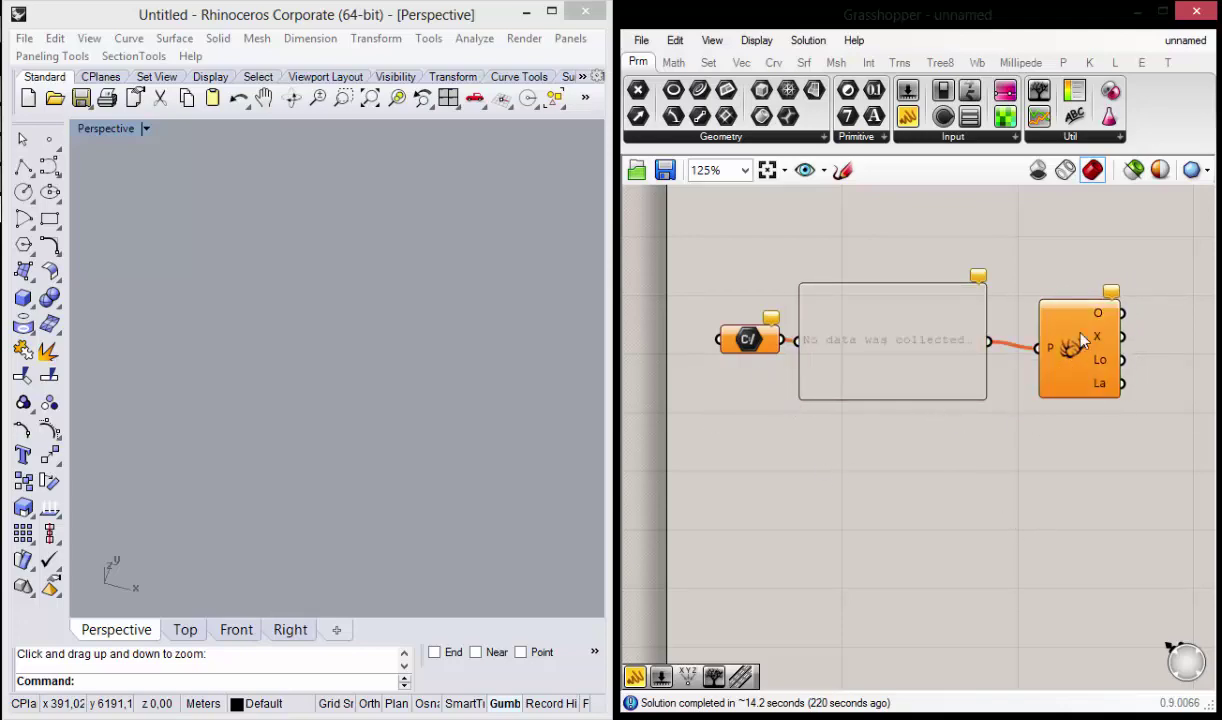
drag(749, 352, 723, 343)
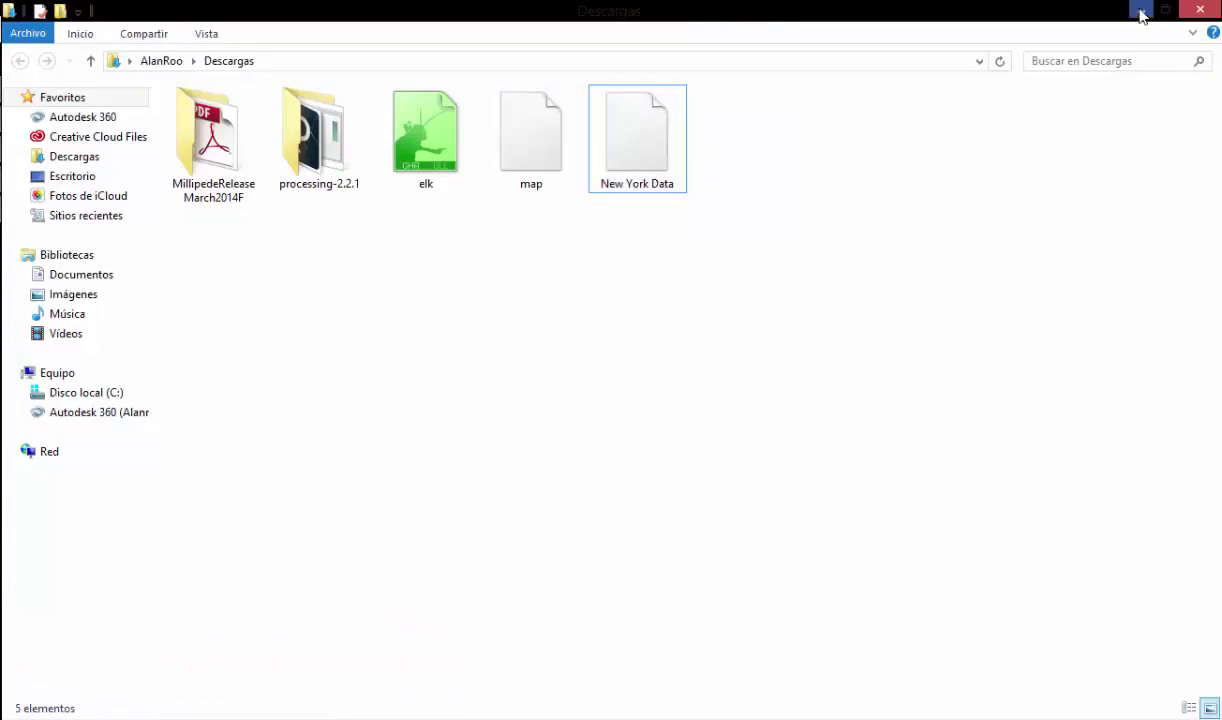
Step: Use Set One File Path to point the File Path parameter at the New York Data file
click(1140, 10)
right_click(735, 338)
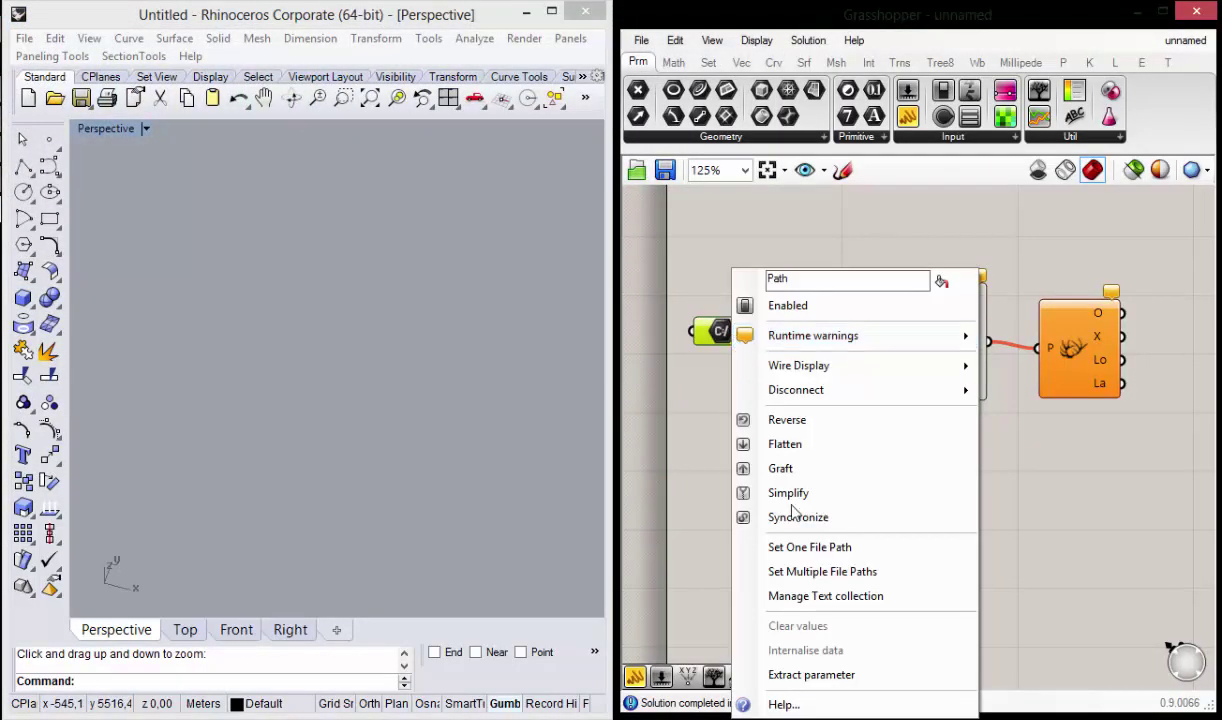
click(878, 550)
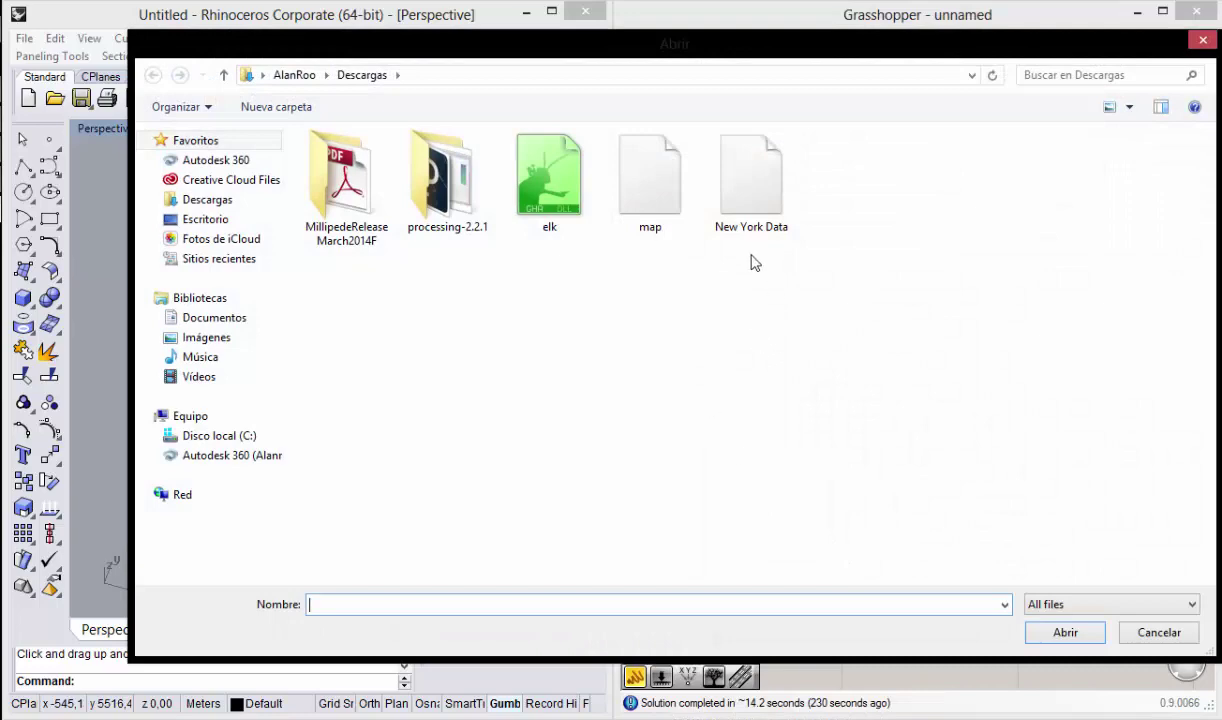
click(767, 218)
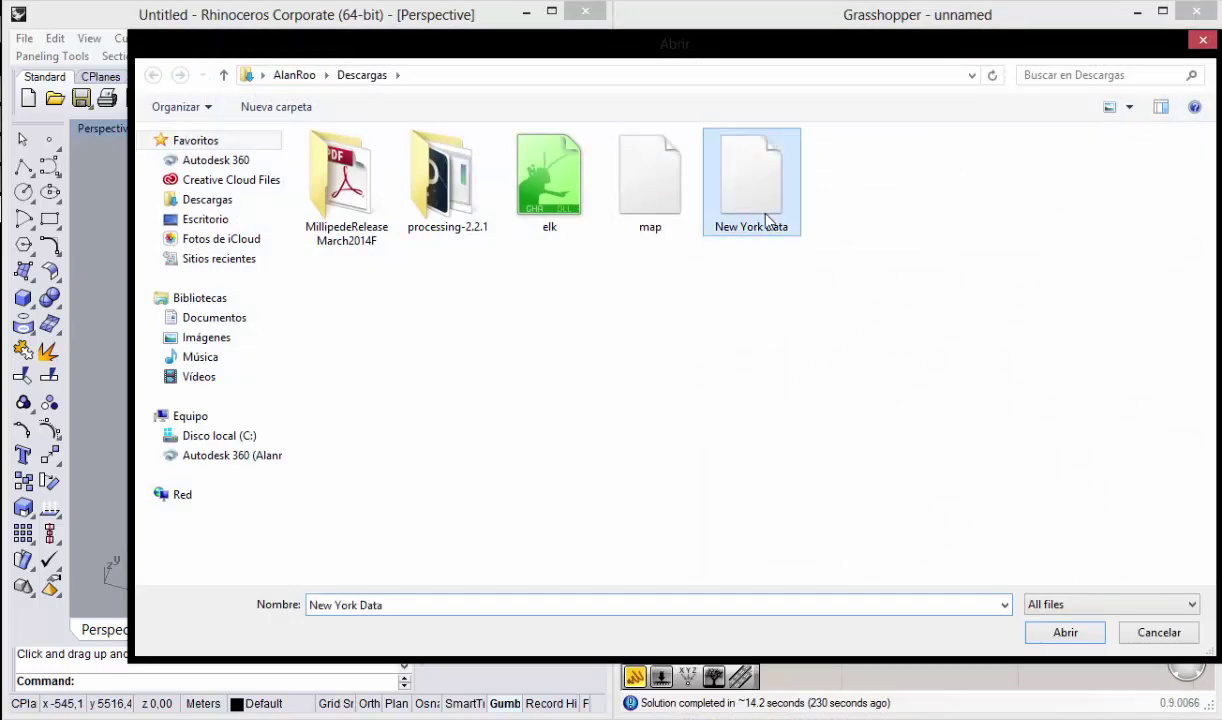
click(1066, 633)
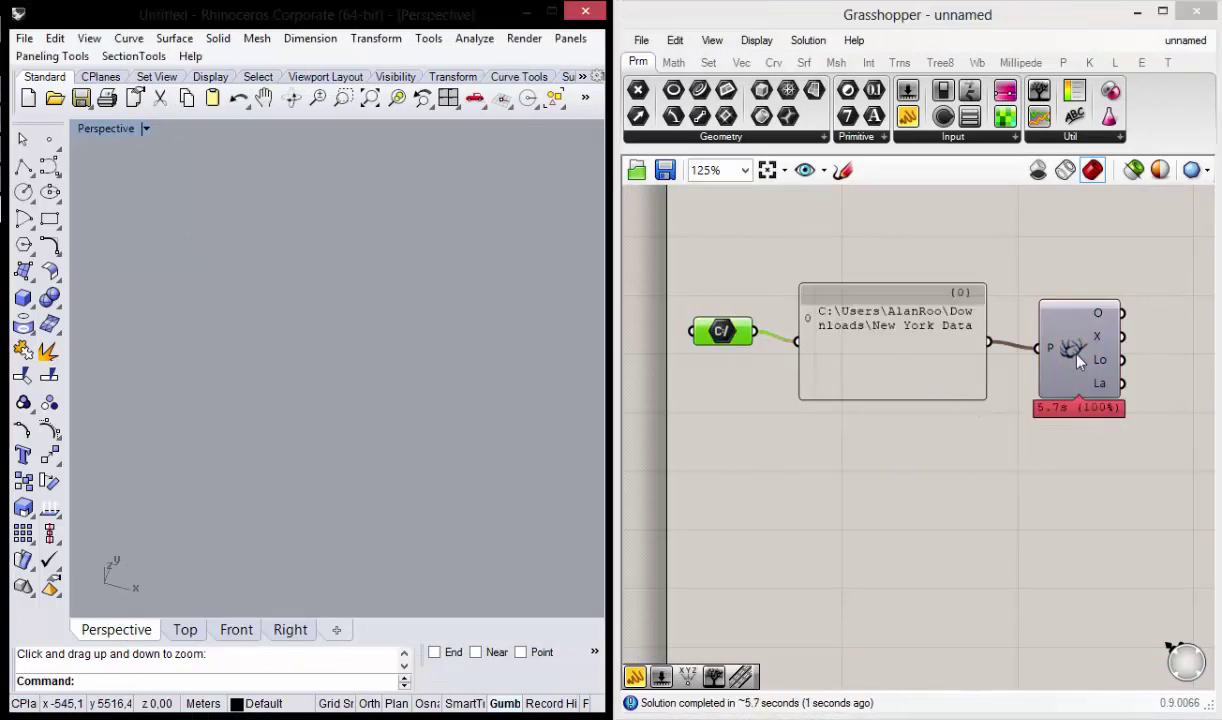
Step: Nudge the Location component, recentre the canvas and expand the full Elk component list
drag(1077, 360, 1083, 340)
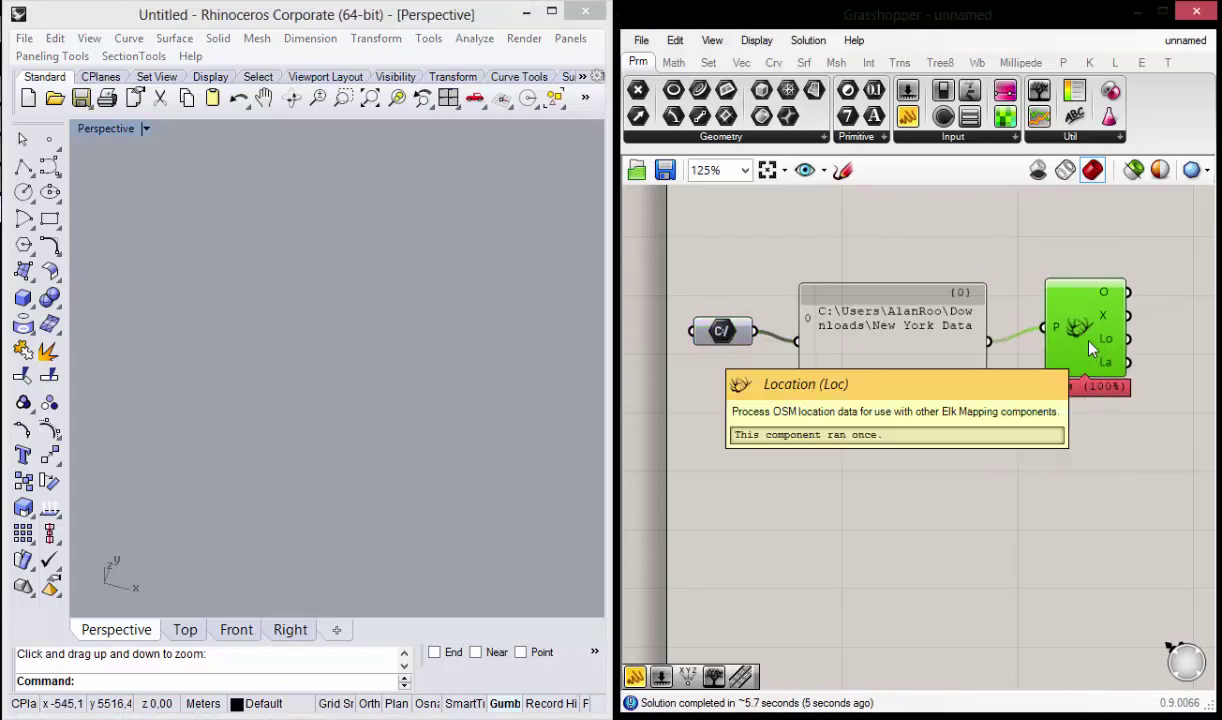
drag(1072, 328, 1087, 333)
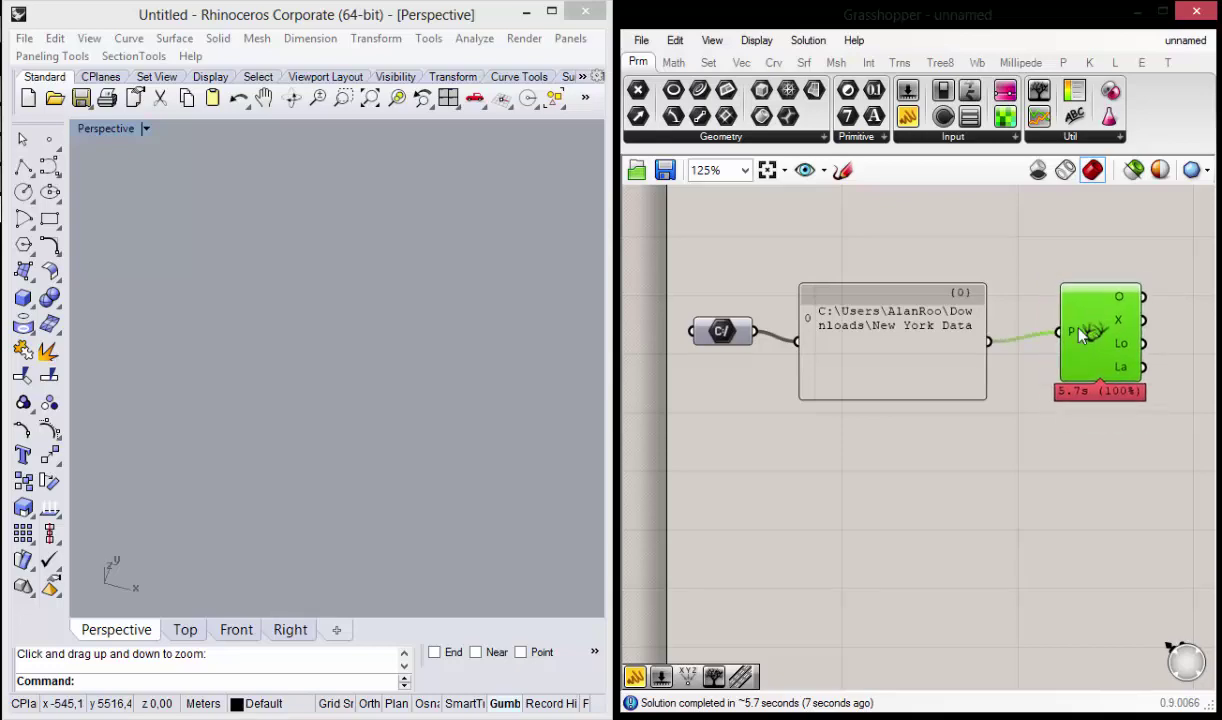
right_click(270, 432)
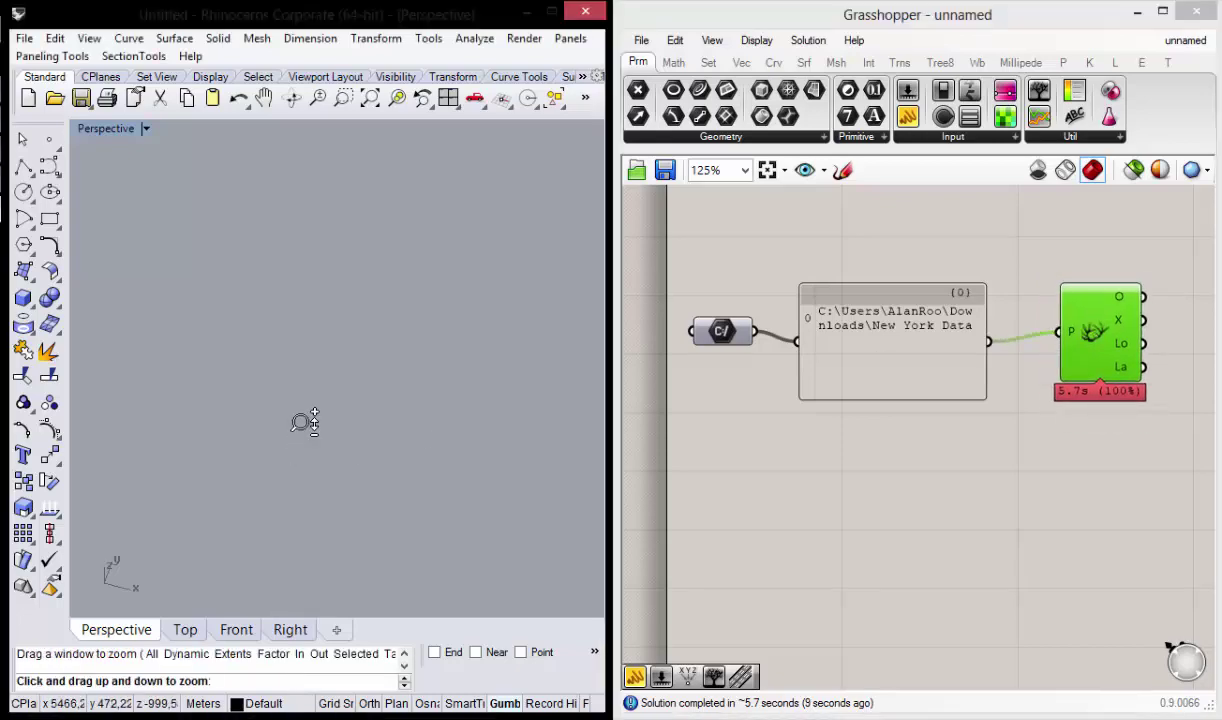
key(Escape)
mouse_move(353, 353)
mouse_down()
mouse_move(265, 505)
mouse_move(308, 436)
mouse_up()
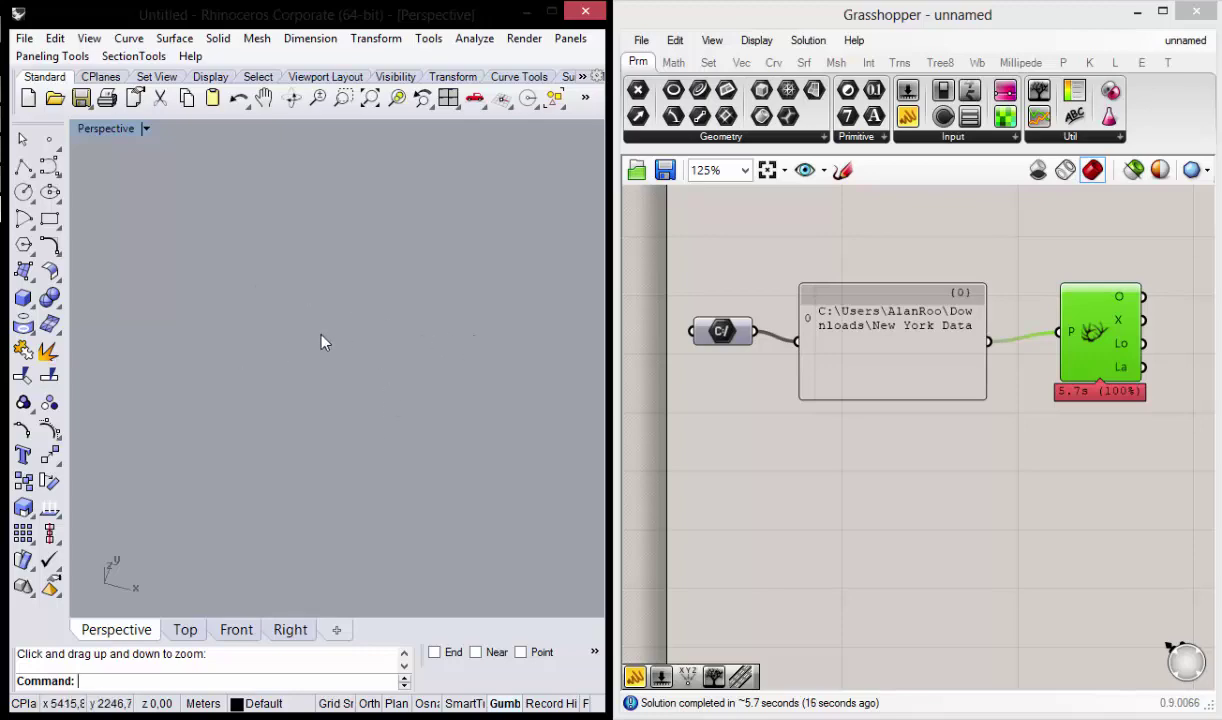
click(910, 525)
scroll(880, 365, down, 3)
scroll(935, 390, up, 1)
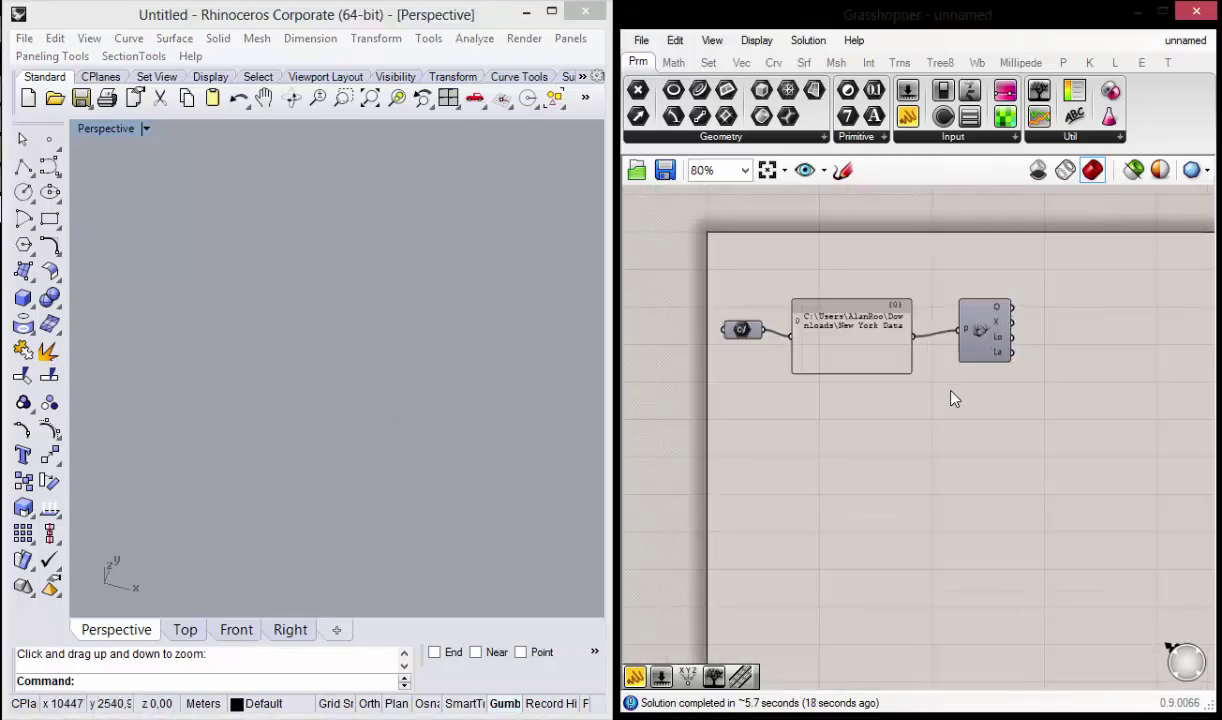
right_drag(952, 401, 897, 309)
drag(940, 276, 932, 286)
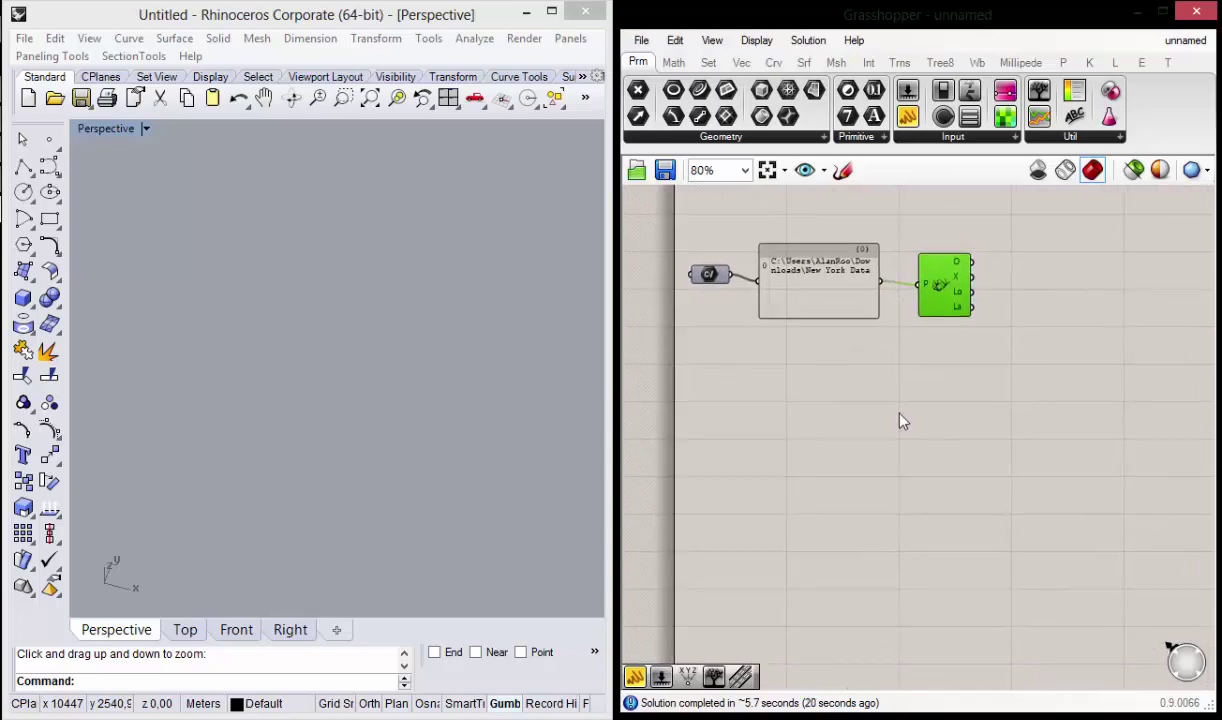
click(1141, 63)
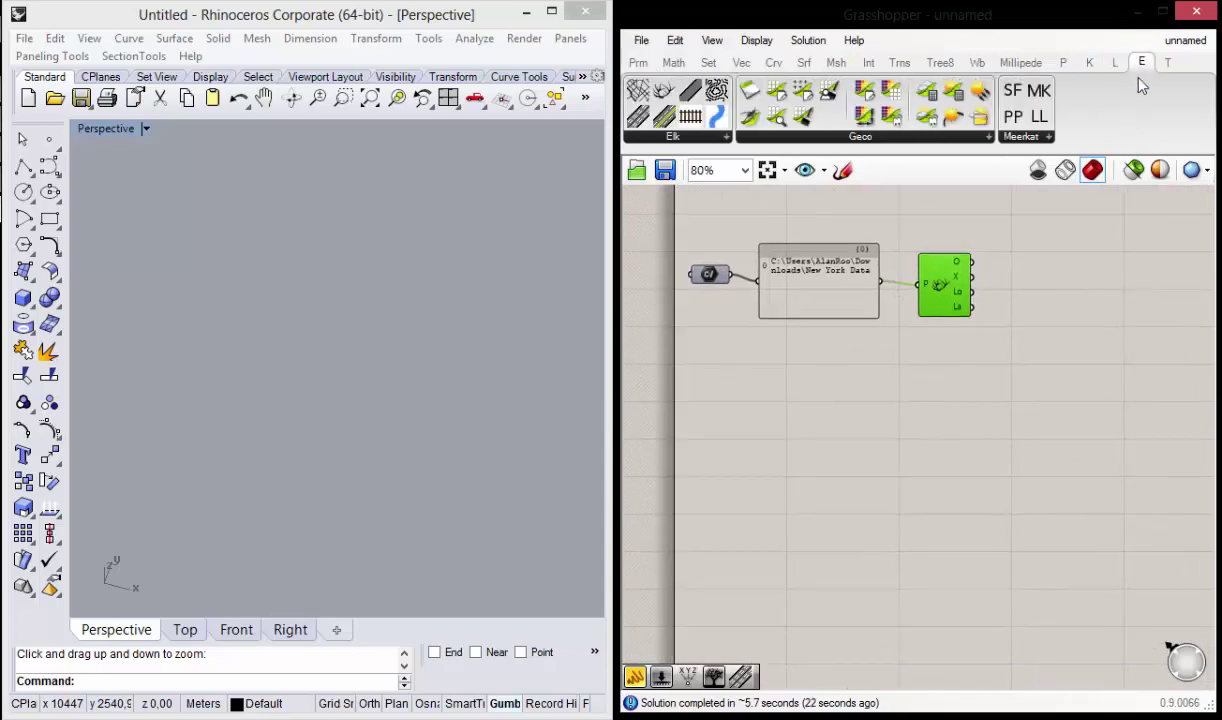
click(678, 138)
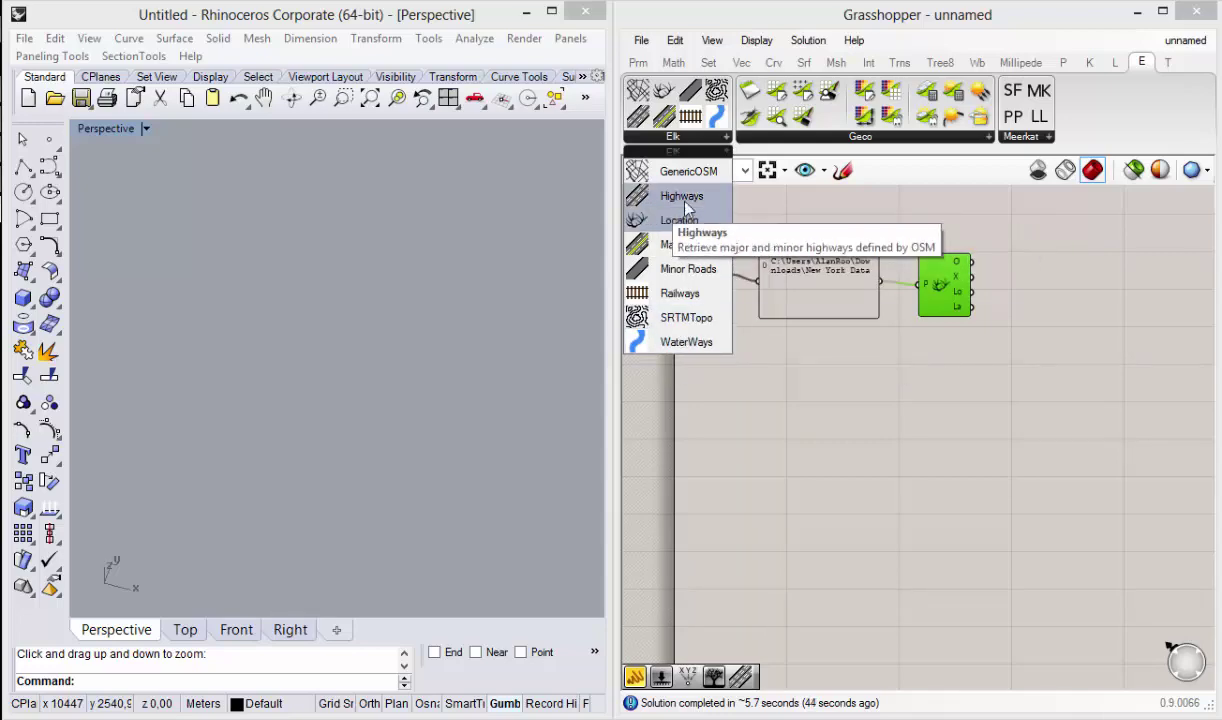
Step: Add Highways, Major Roads and Minor Roads components stacked right of the Location component
mouse_move(685, 195)
mouse_down()
mouse_move(1068, 287)
mouse_move(1072, 300)
mouse_up()
click(1075, 300)
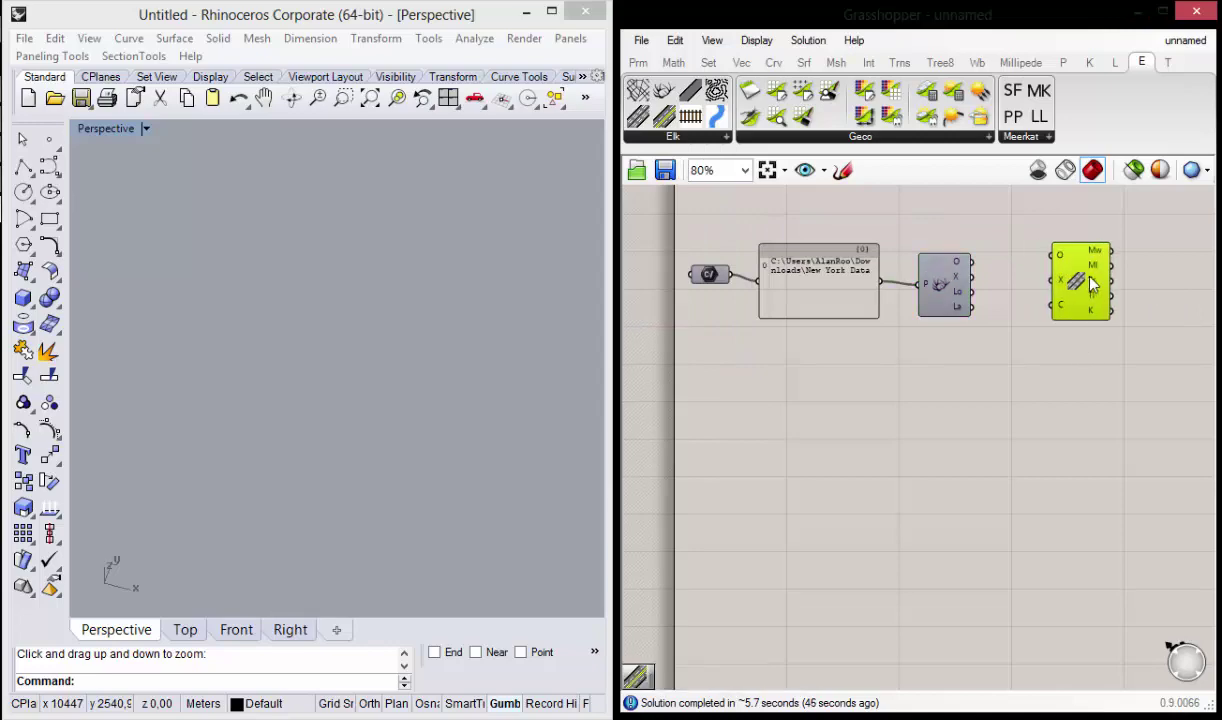
click(867, 428)
click(673, 137)
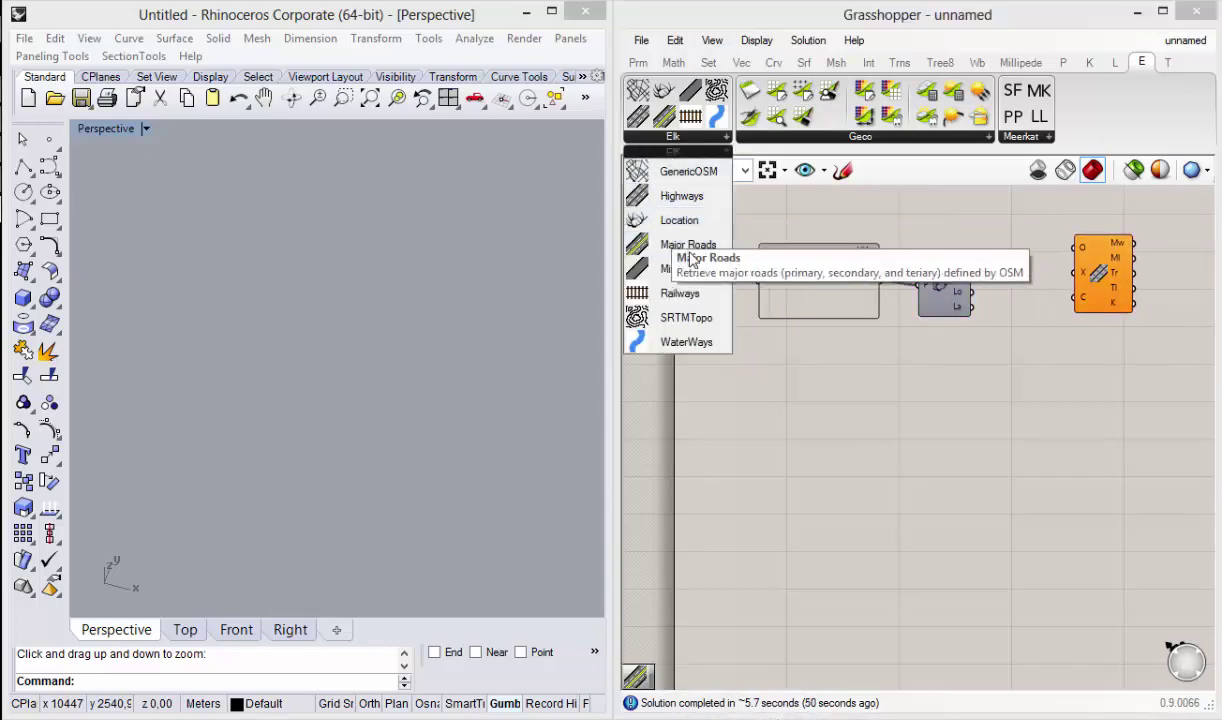
mouse_move(688, 245)
mouse_down()
mouse_move(1105, 370)
mouse_move(1117, 420)
mouse_up()
click(650, 137)
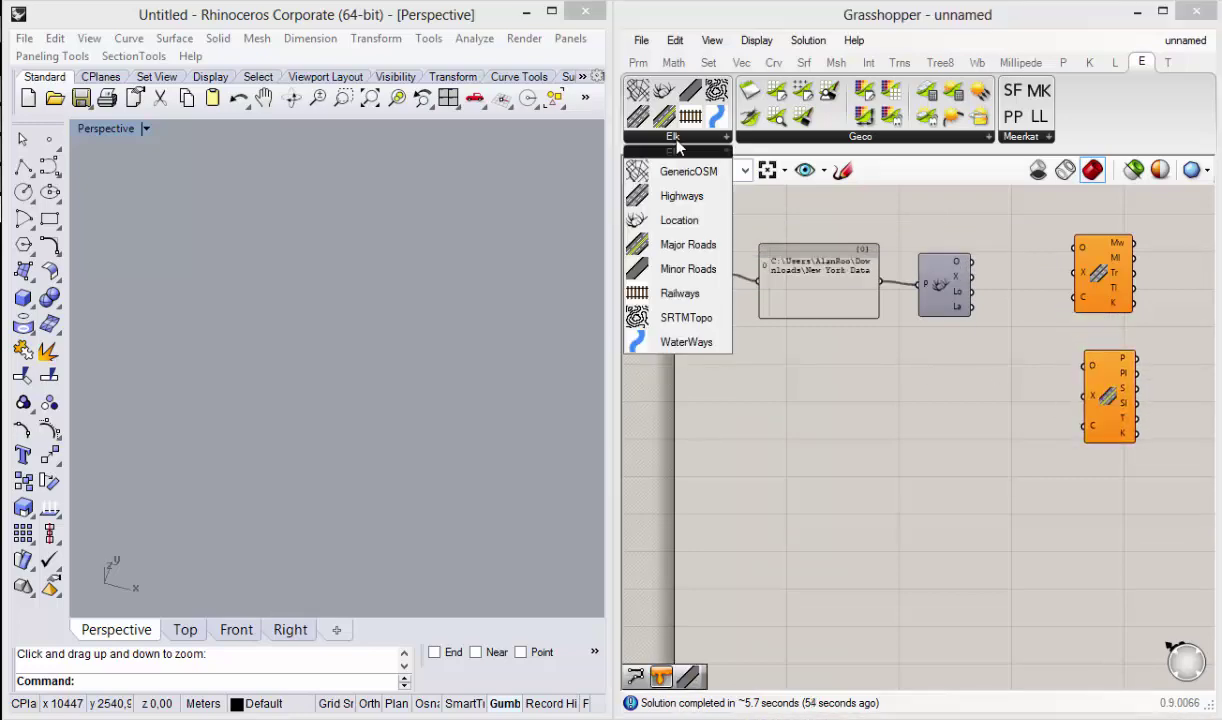
drag(688, 269, 1105, 480)
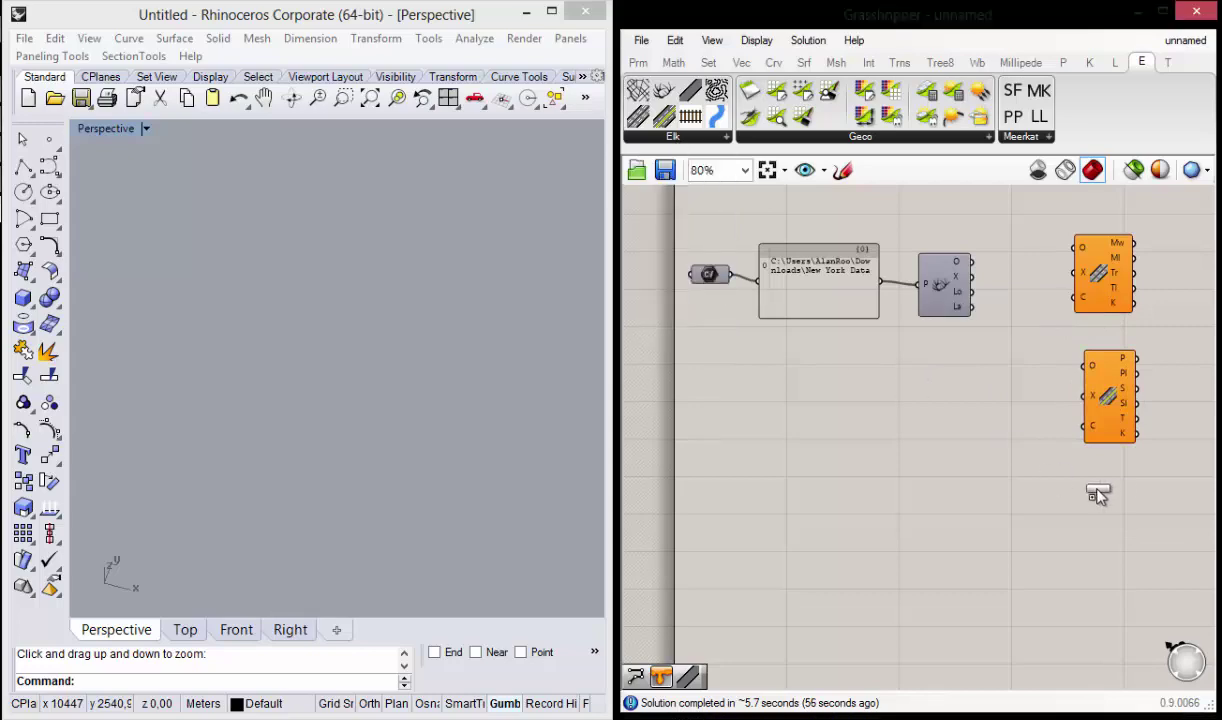
click(1105, 484)
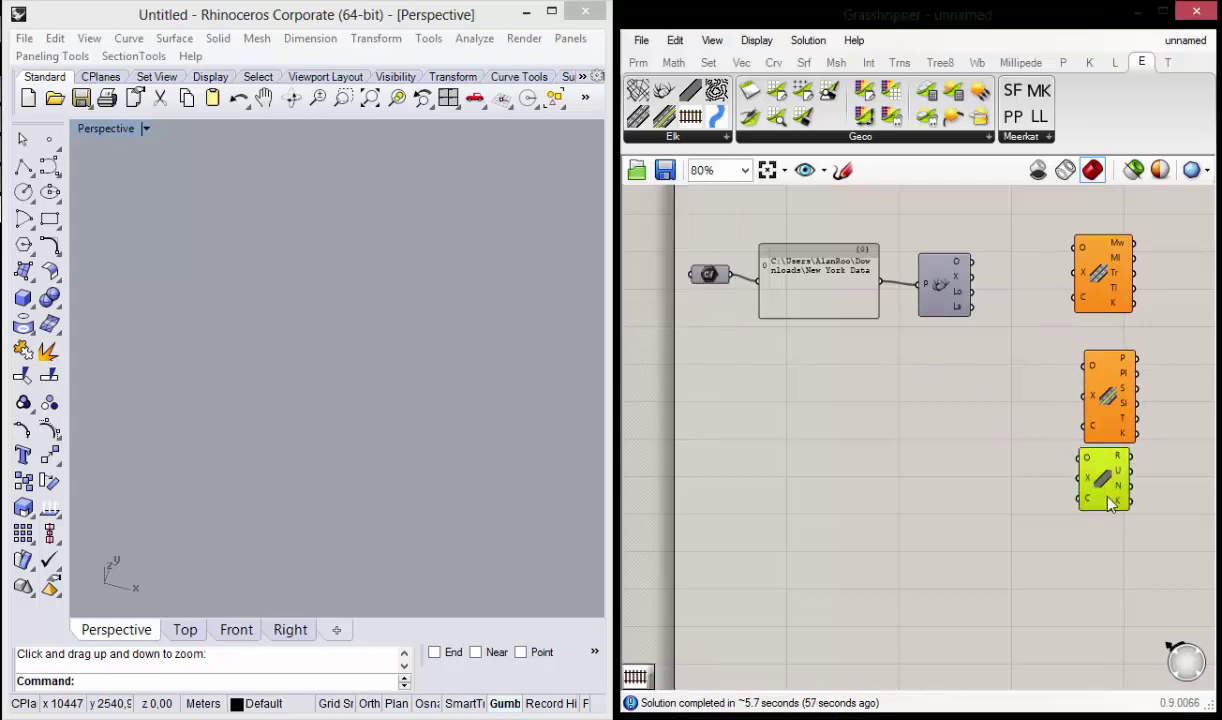
Step: Add Railways and WaterWays below them, then align all five components into one column
click(655, 137)
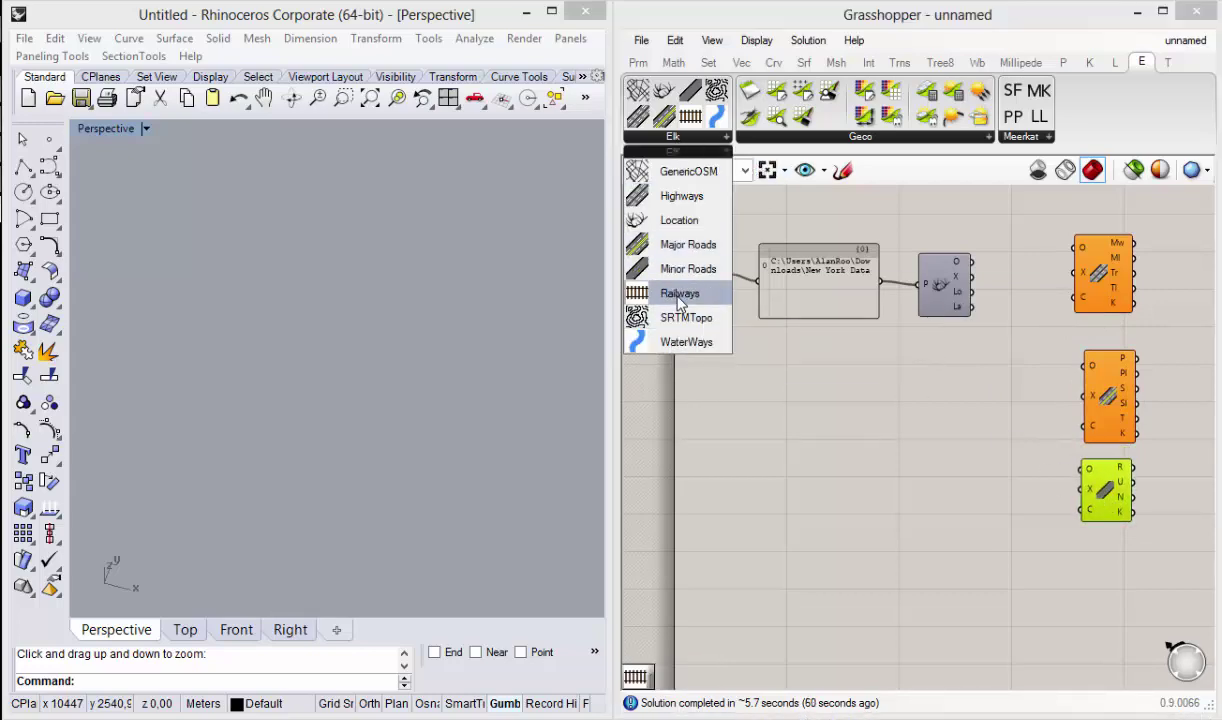
drag(680, 293, 1095, 565)
right_drag(1093, 557, 938, 428)
drag(938, 428, 952, 482)
scroll(815, 365, down, 1)
right_drag(846, 367, 874, 382)
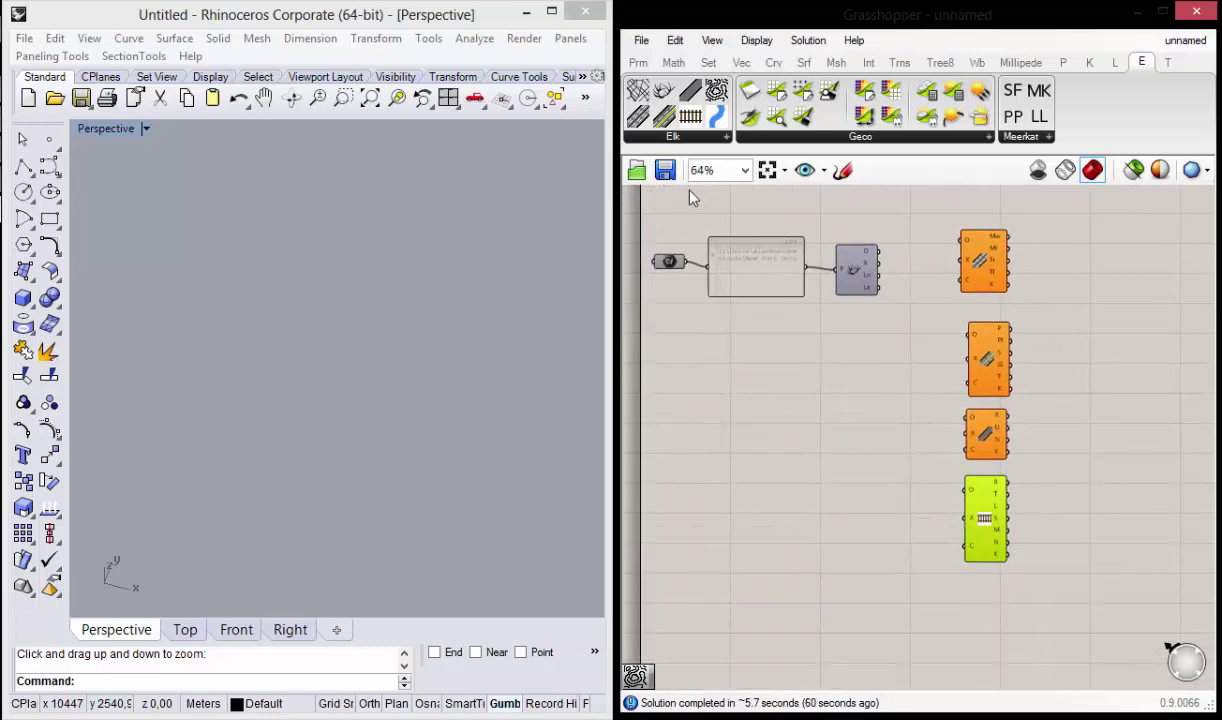
click(676, 140)
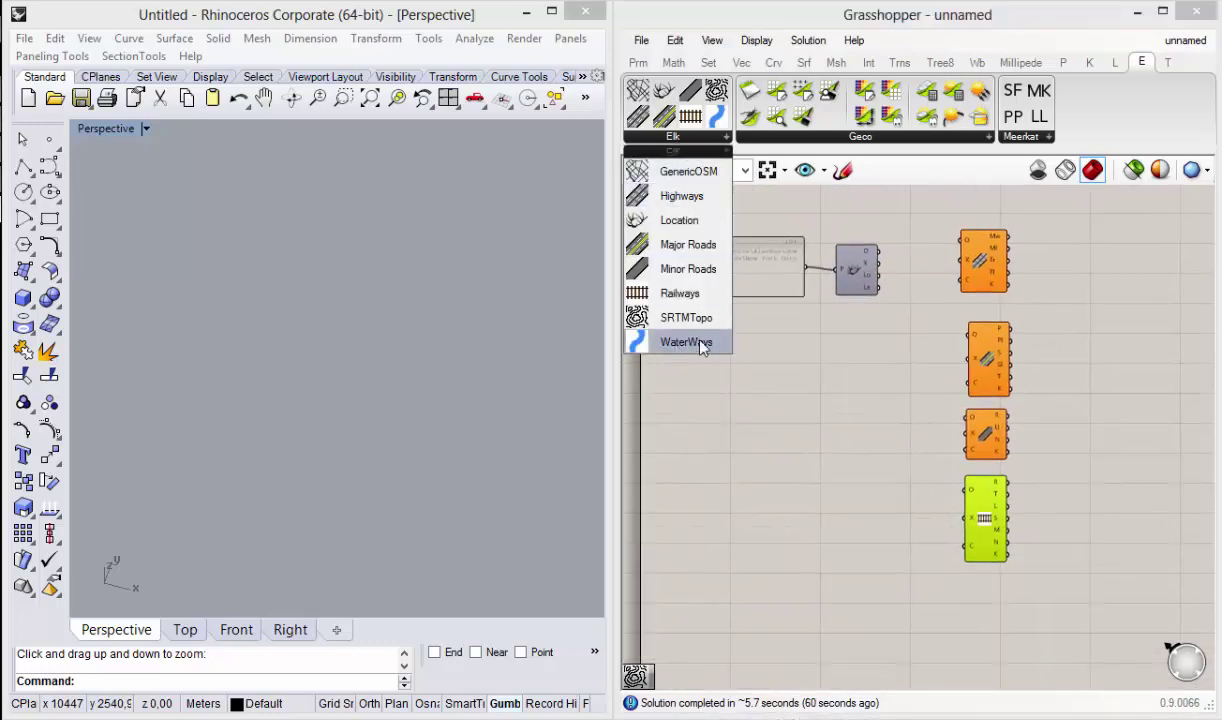
mouse_move(684, 342)
mouse_down()
mouse_move(988, 598)
mouse_move(993, 627)
mouse_up()
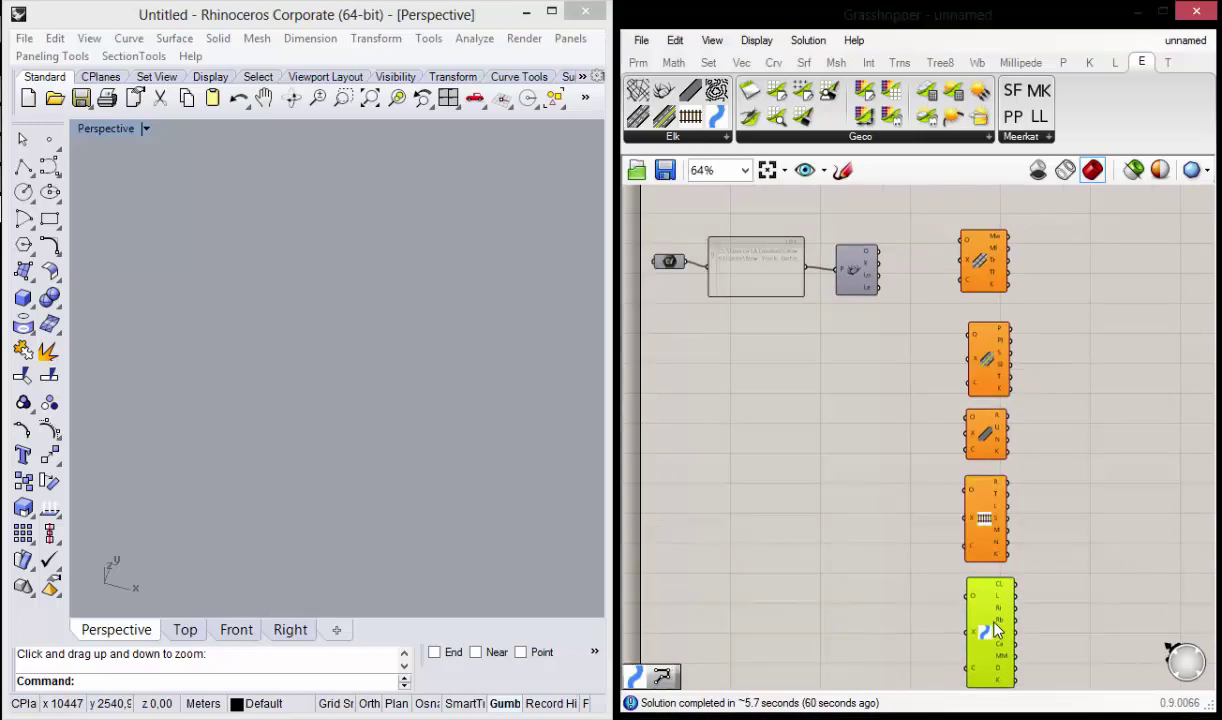
scroll(905, 350, down, 2)
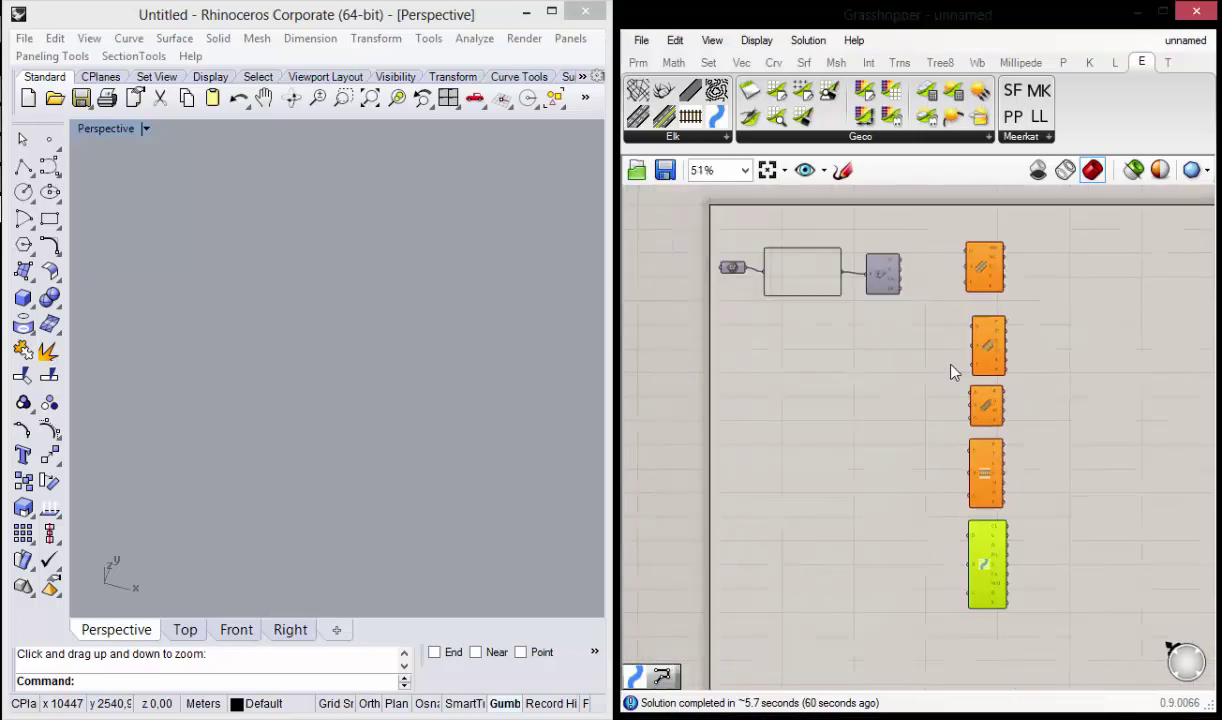
drag(1051, 629, 946, 215)
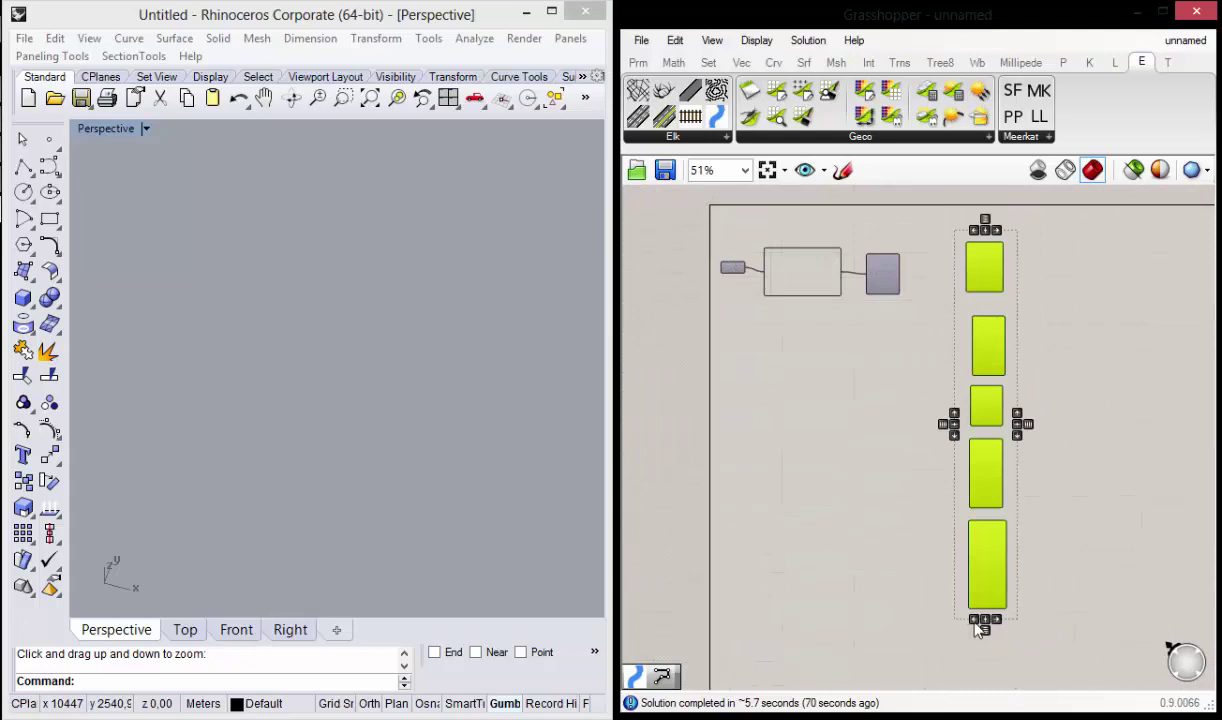
click(976, 621)
Step: Zoom and pan the canvas to bring the File Path parameter and panel into view
right_click(1068, 477)
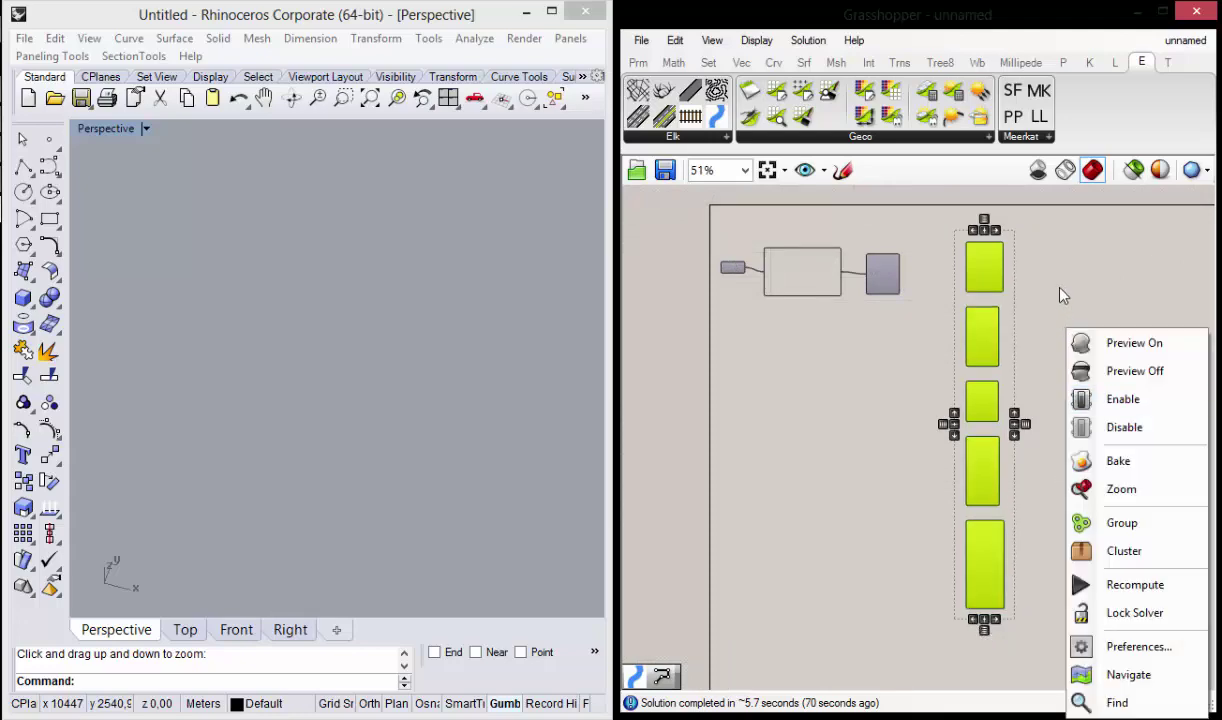
click(1036, 330)
scroll(854, 308, up, 1)
scroll(896, 418, up, 3)
scroll(865, 265, down, 3)
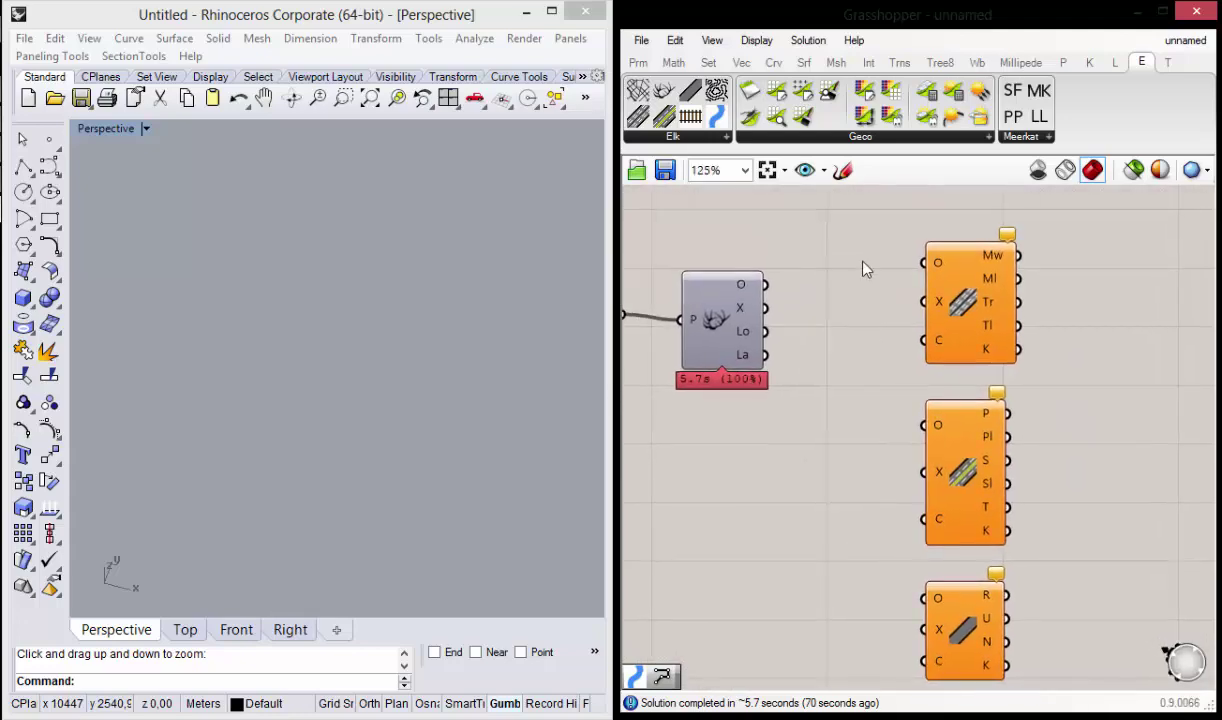
scroll(825, 295, up, 3)
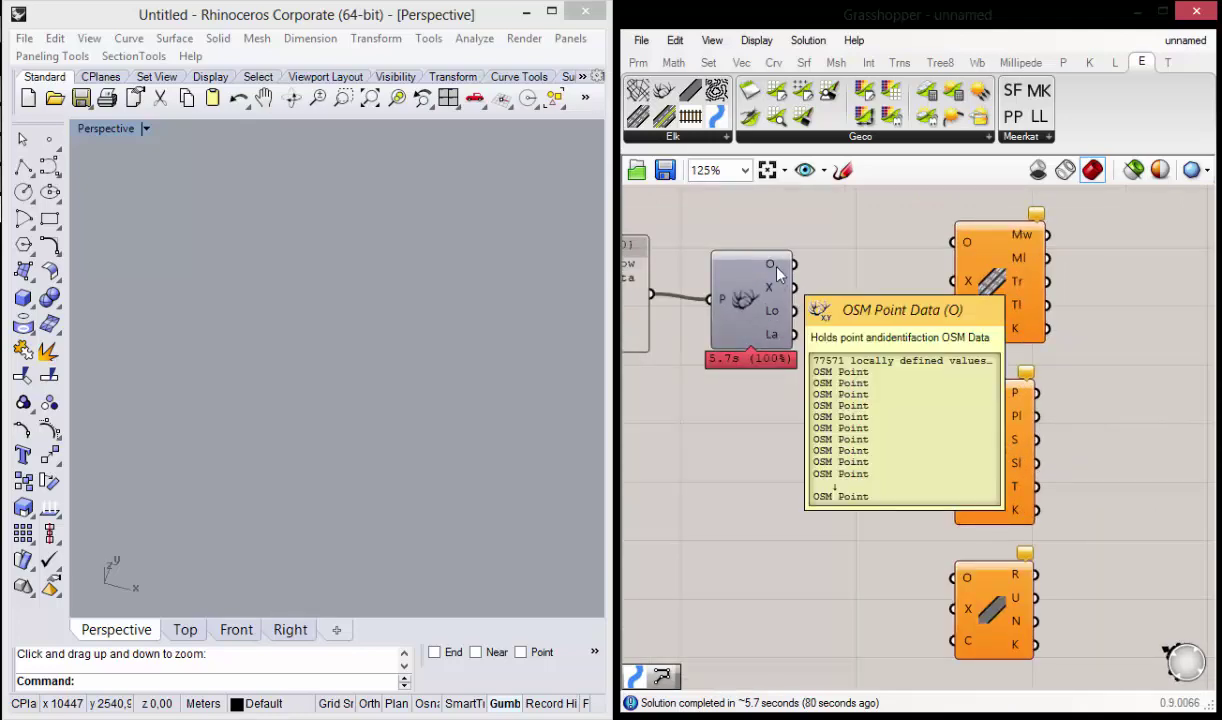
right_drag(709, 261, 932, 265)
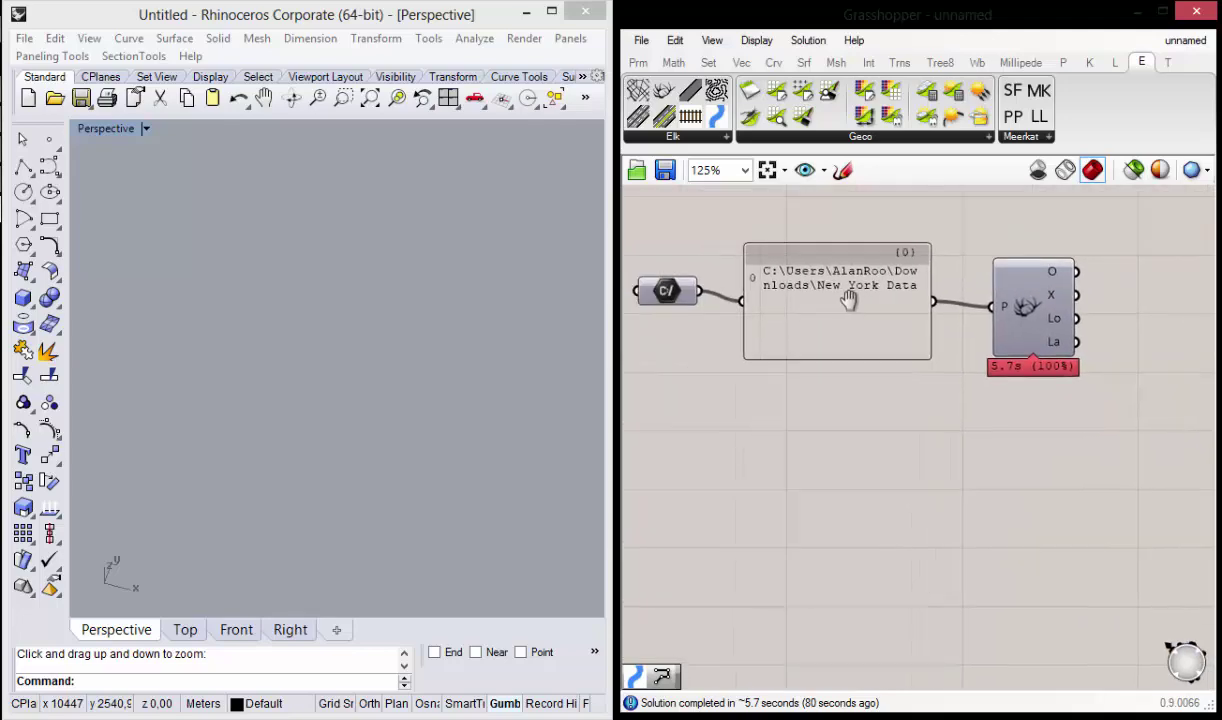
mouse_move(848, 300)
right_down()
mouse_move(938, 298)
mouse_move(727, 322)
right_up()
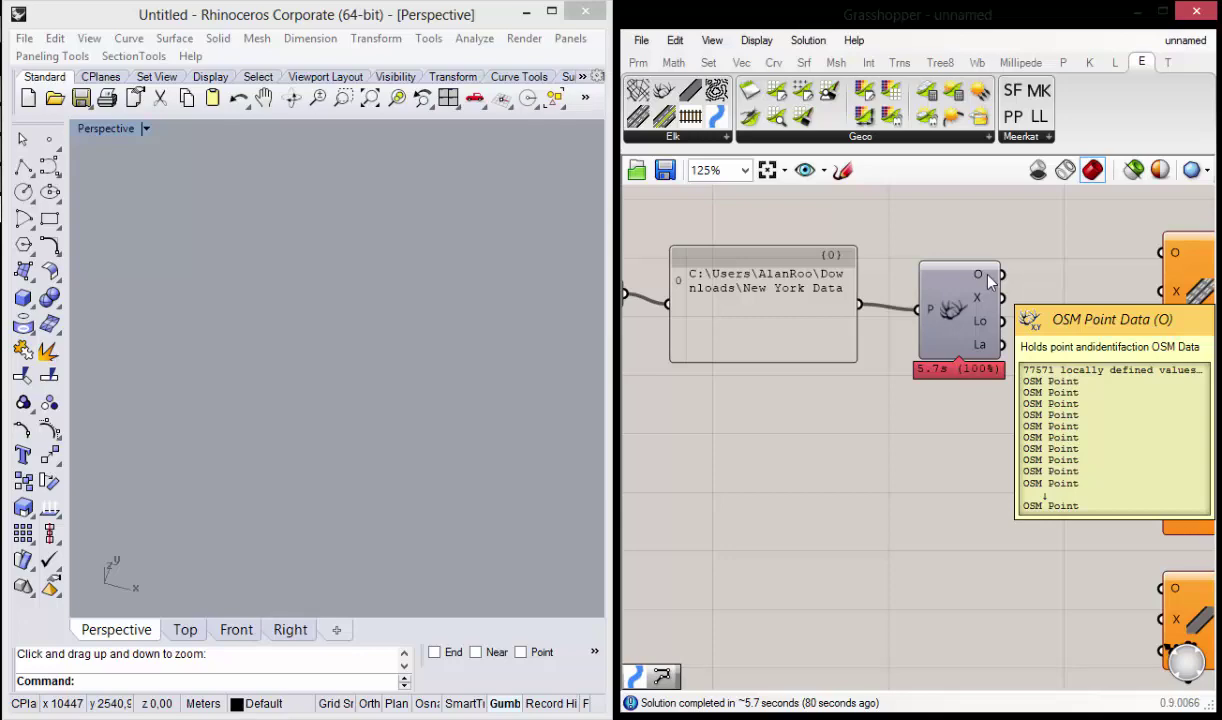
Step: Pan to the column of Elk feature components and select the first and third to inspect them
right_drag(1008, 273, 864, 285)
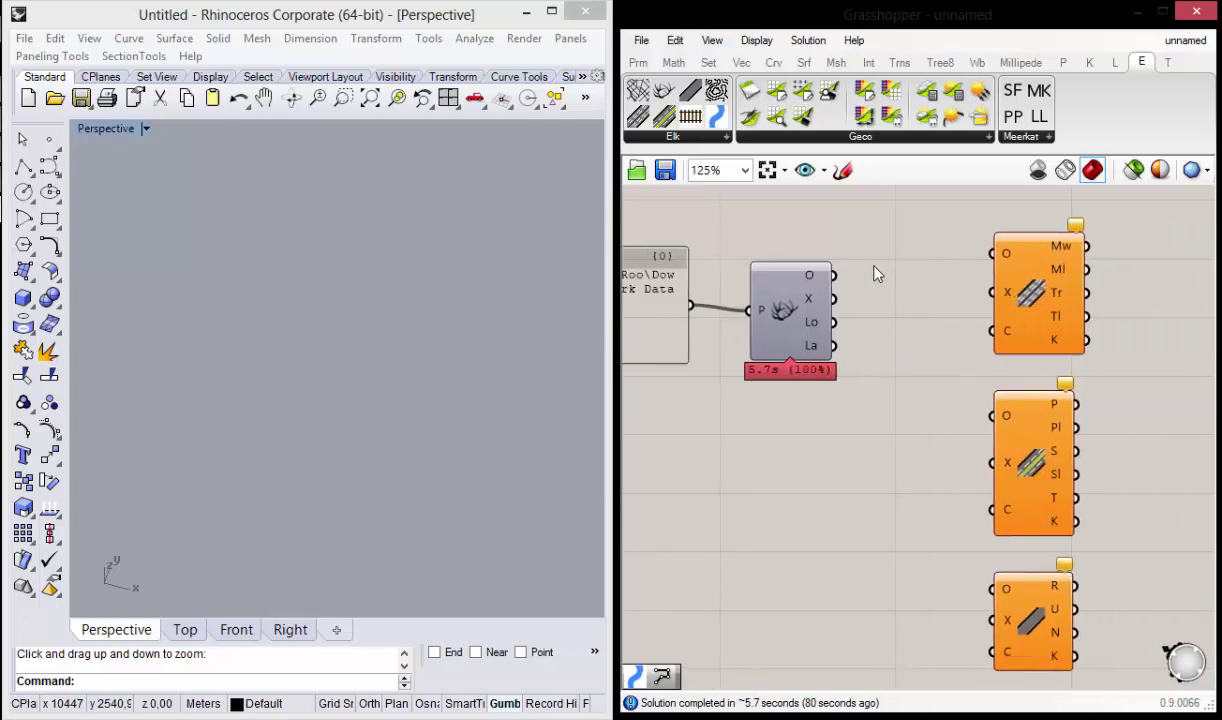
right_drag(1110, 361, 1030, 348)
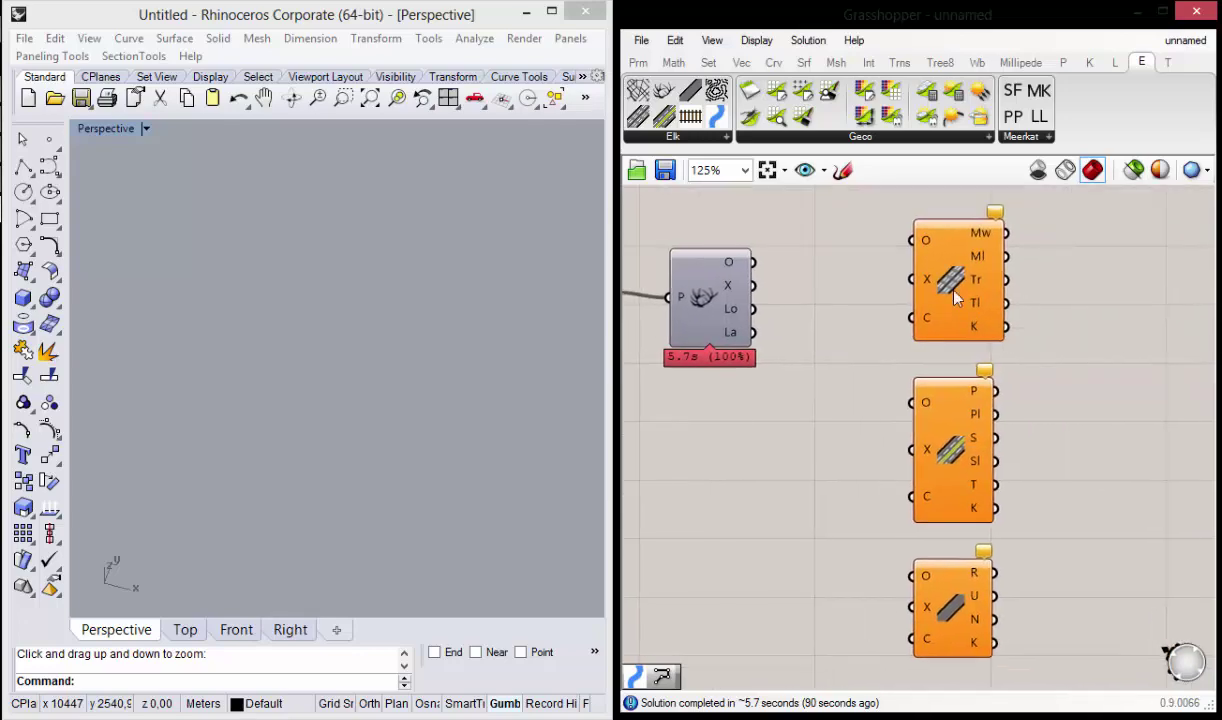
click(952, 286)
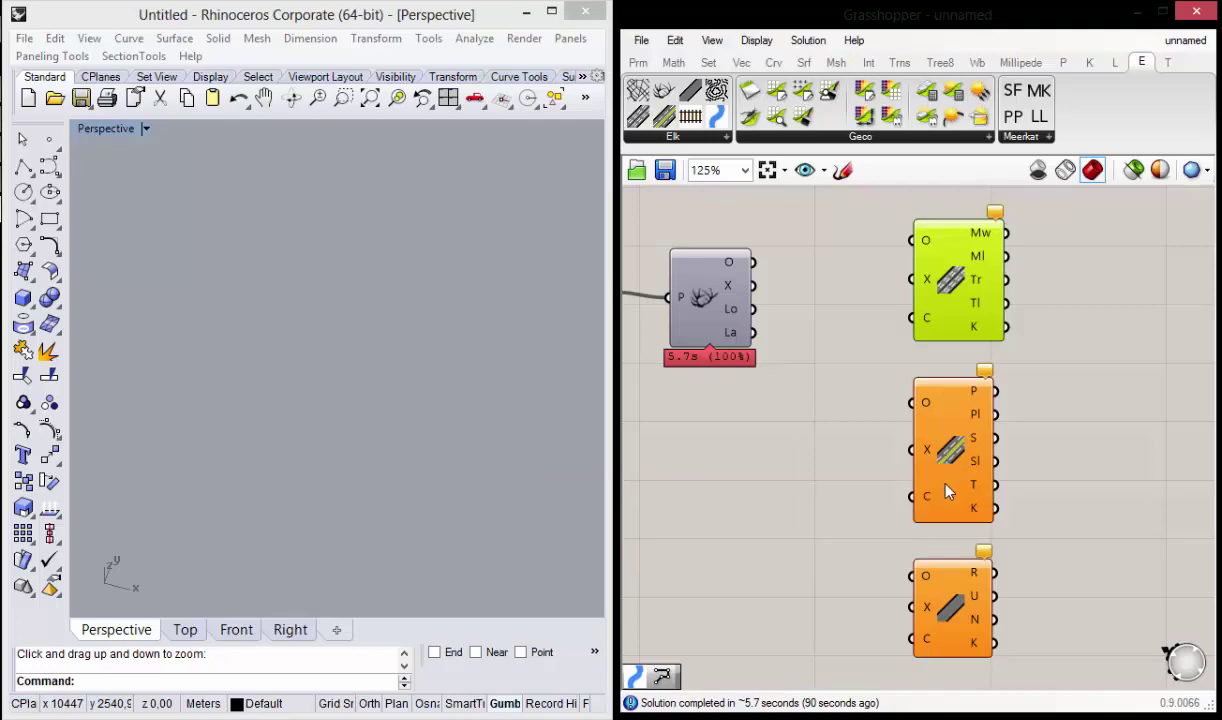
right_drag(950, 462, 950, 281)
click(952, 418)
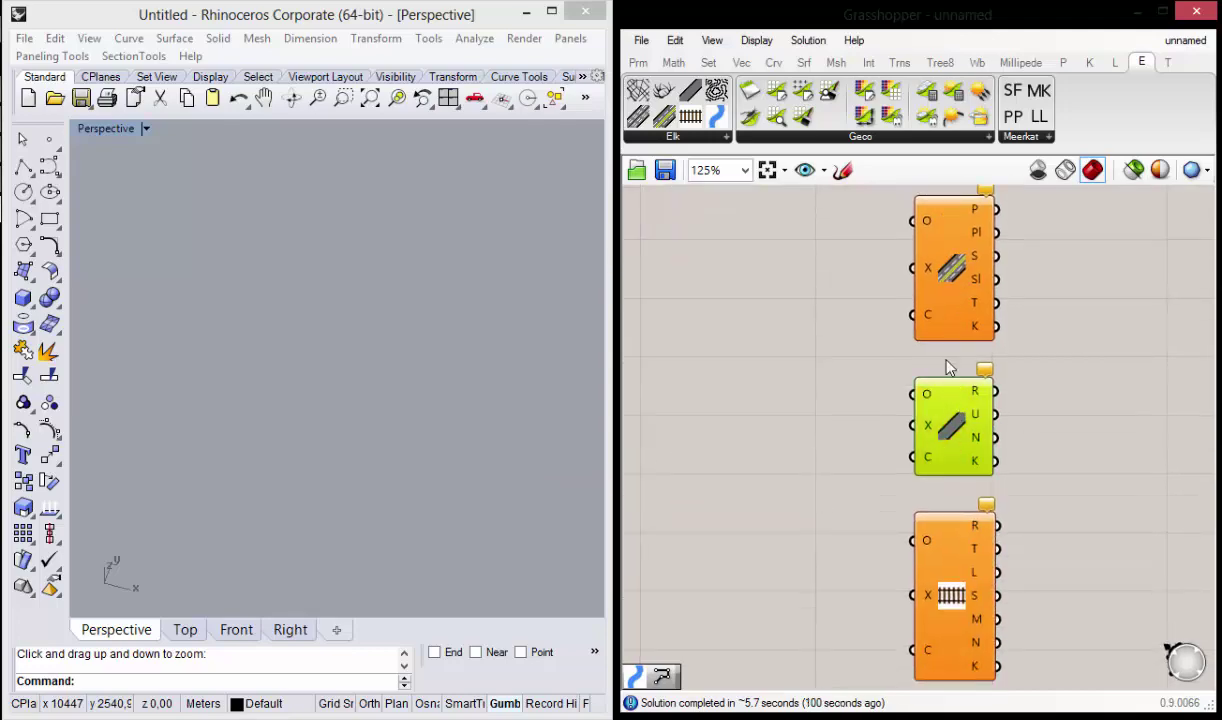
scroll(947, 363, down, 4)
scroll(955, 375, up, 2)
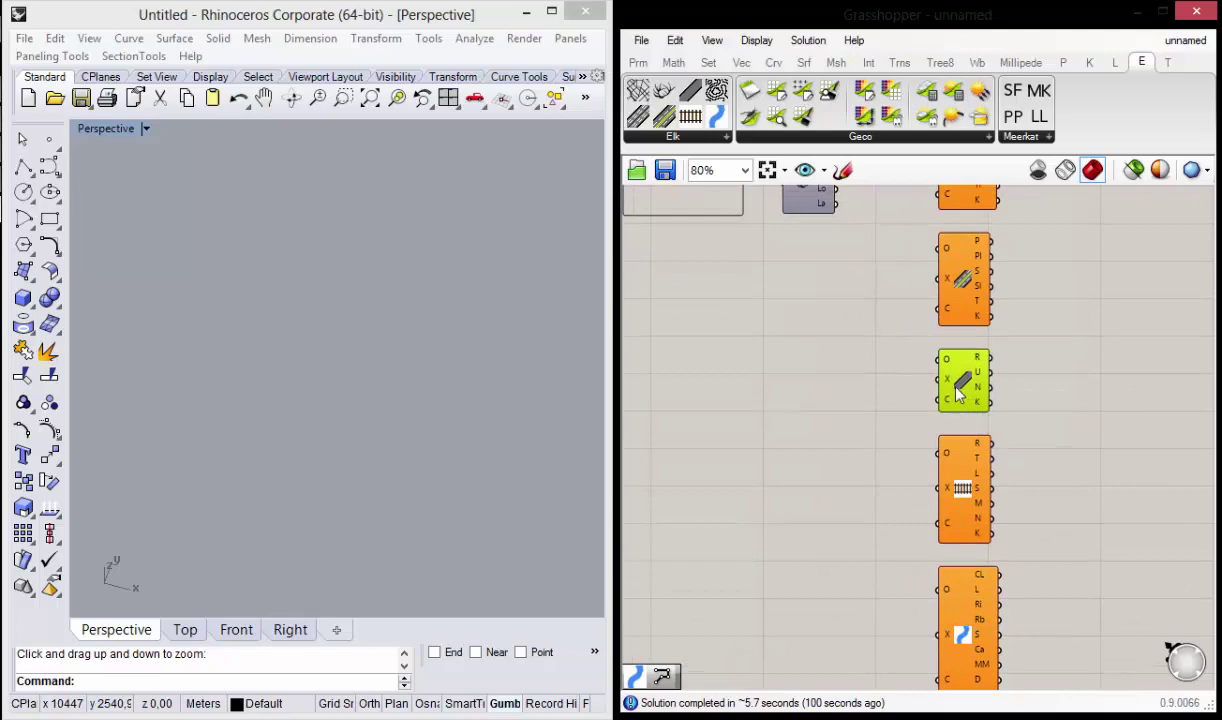
scroll(935, 390, up, 3)
scroll(900, 350, down, 3)
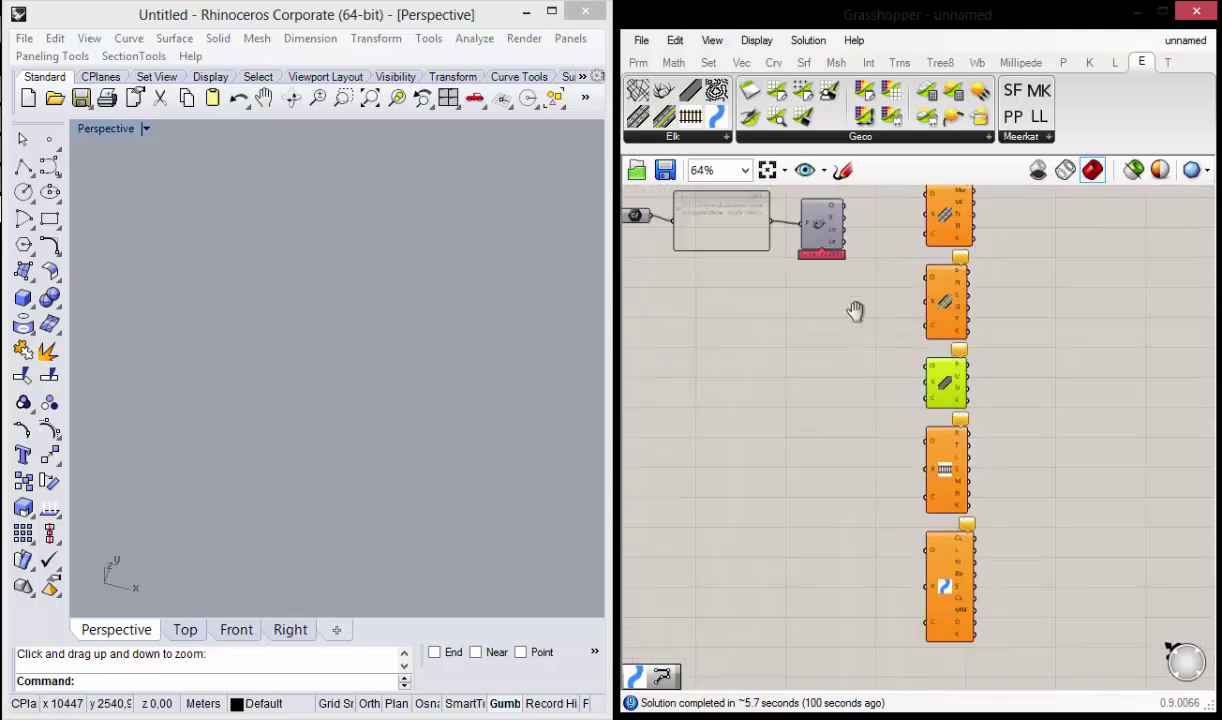
scroll(881, 289, up, 2)
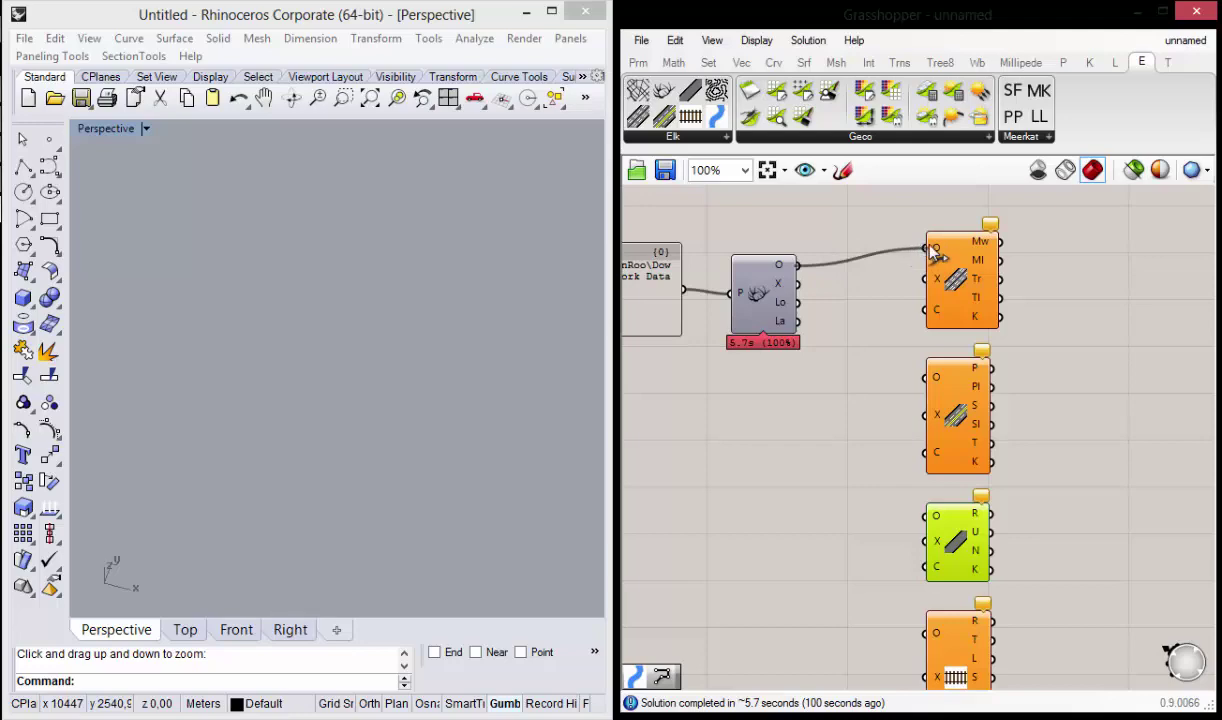
Step: Wire Location's O and X outputs into the Highways component's O and X inputs
drag(905, 245, 926, 247)
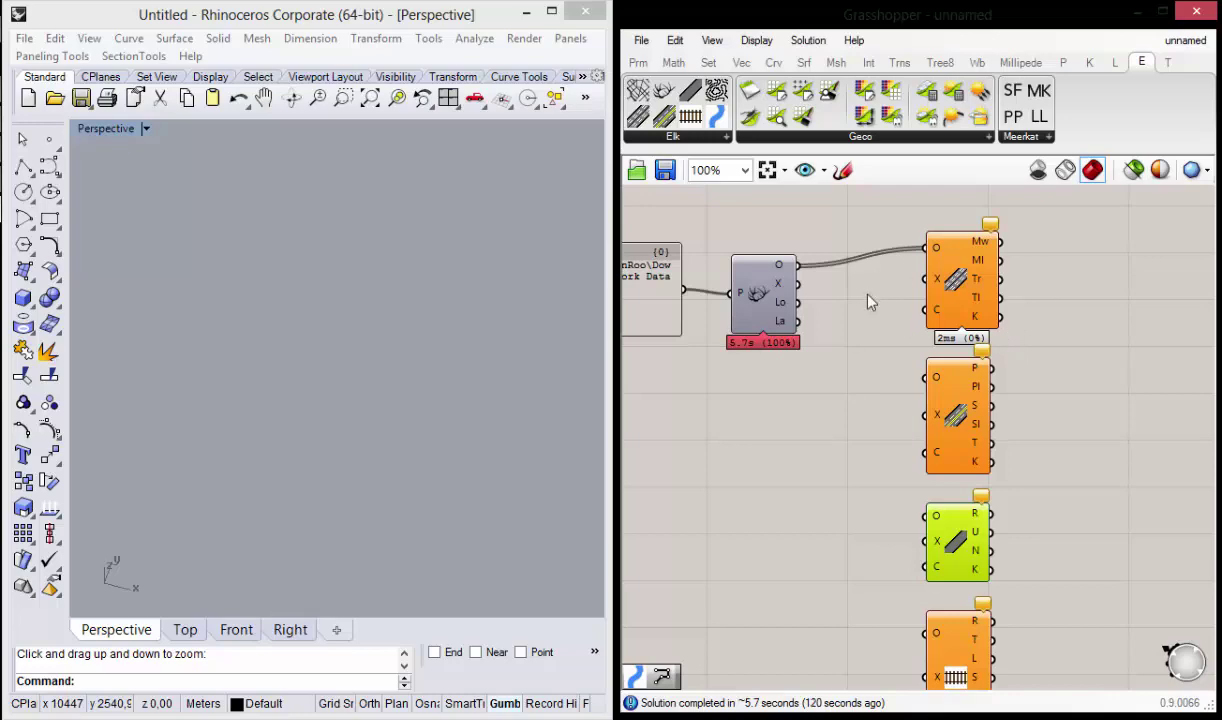
click(826, 395)
right_drag(884, 387, 859, 384)
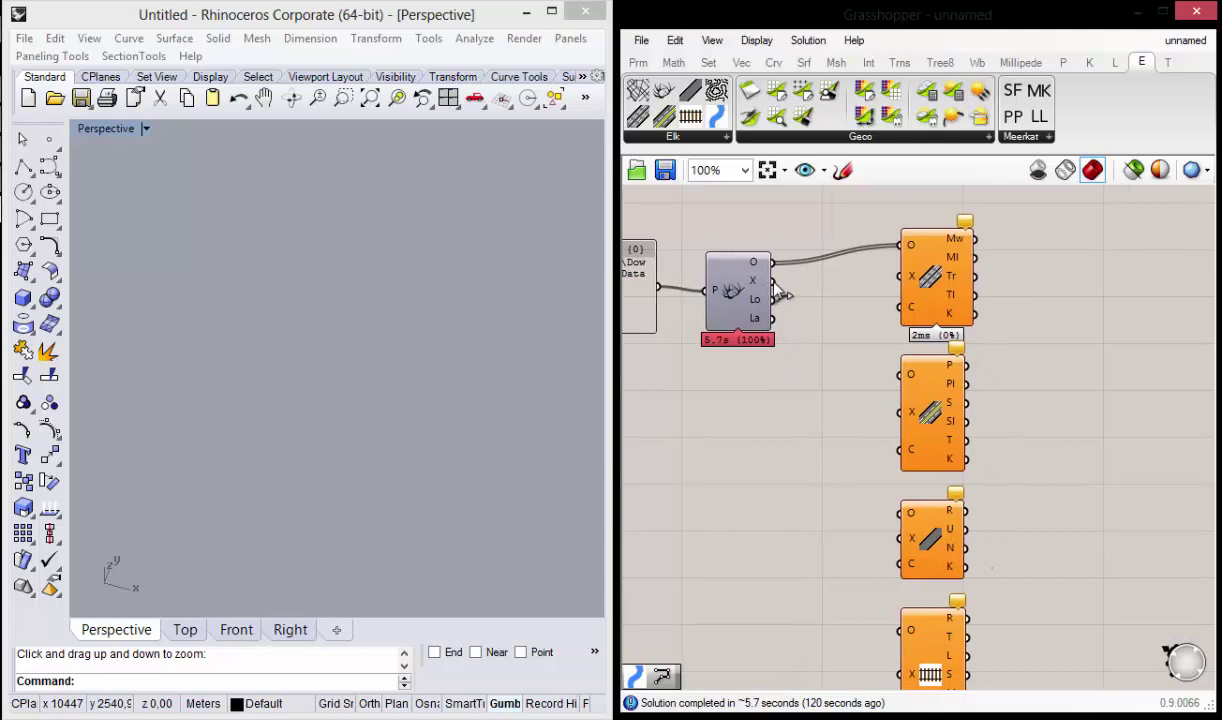
drag(773, 282, 902, 277)
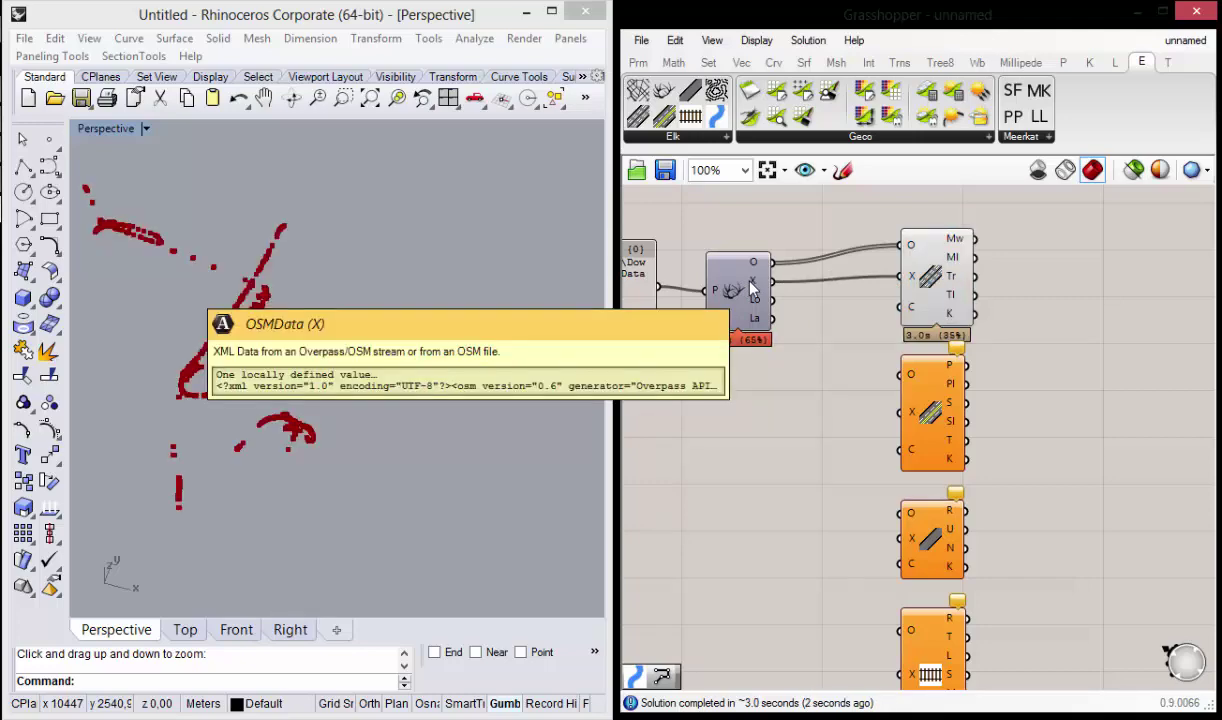
Step: Orbit and pan the Perspective view around the red highway points
right_drag(271, 329, 333, 359)
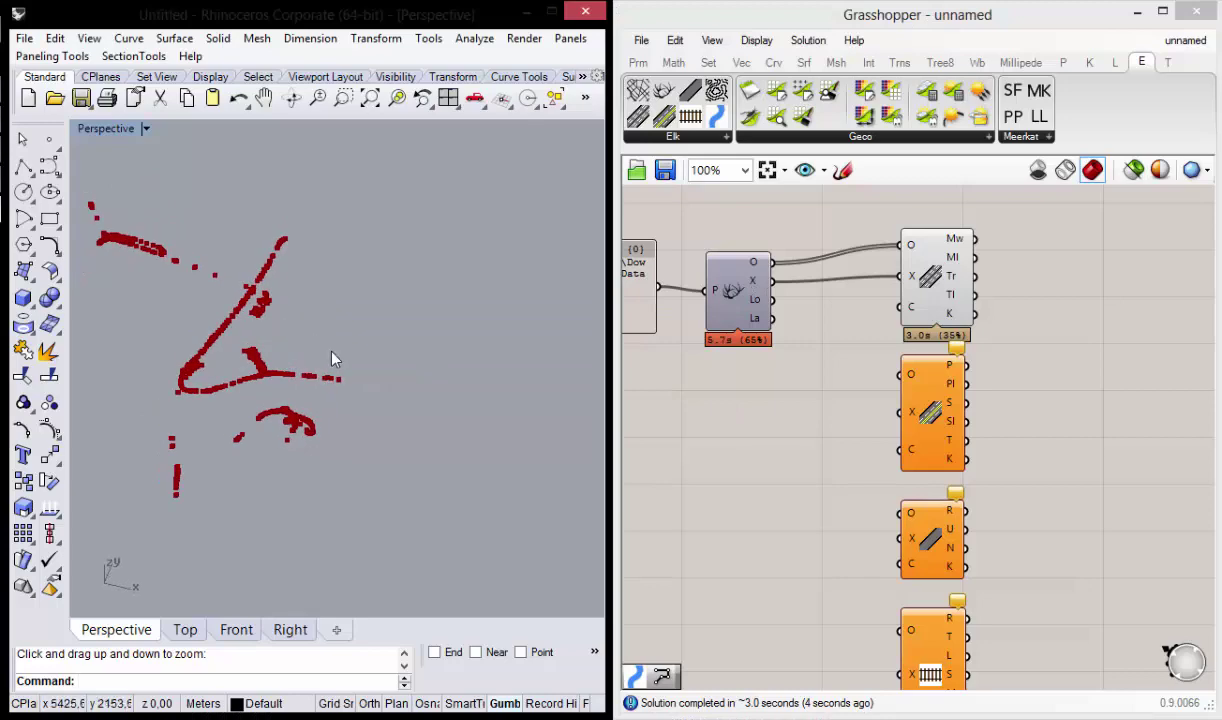
right_drag(292, 314, 240, 212)
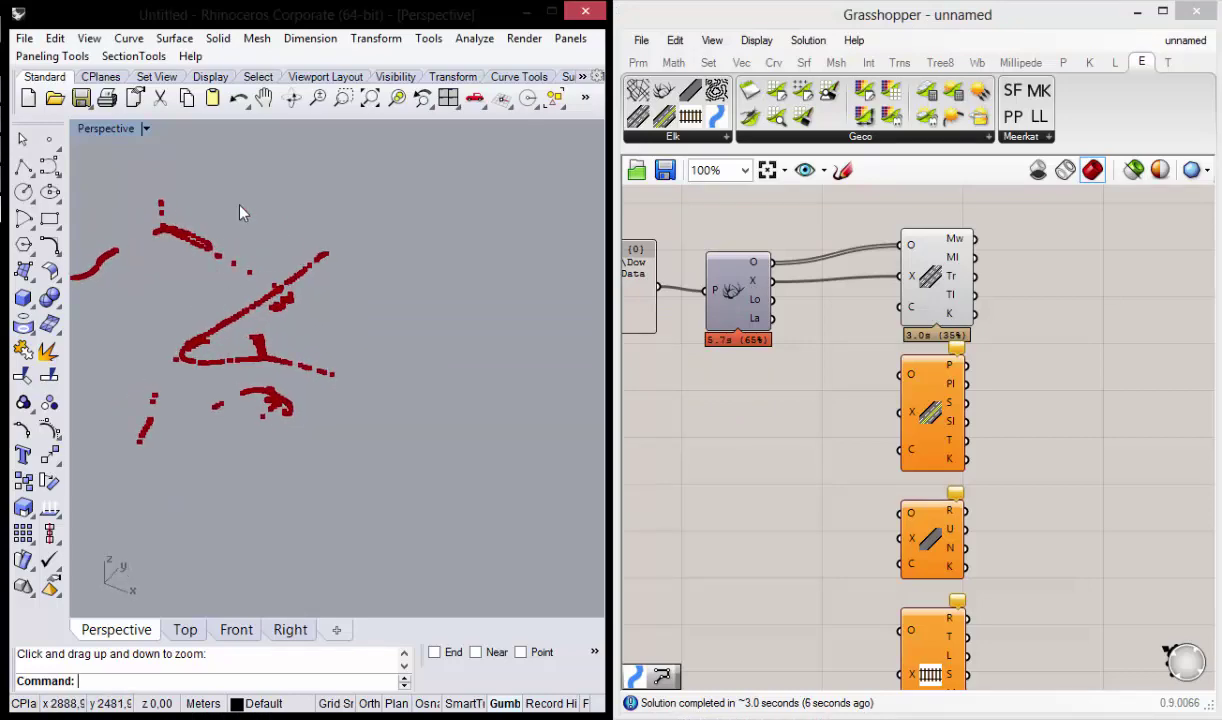
click(263, 97)
mouse_move(300, 341)
mouse_down()
mouse_move(357, 361)
mouse_move(378, 342)
mouse_up()
key(Escape)
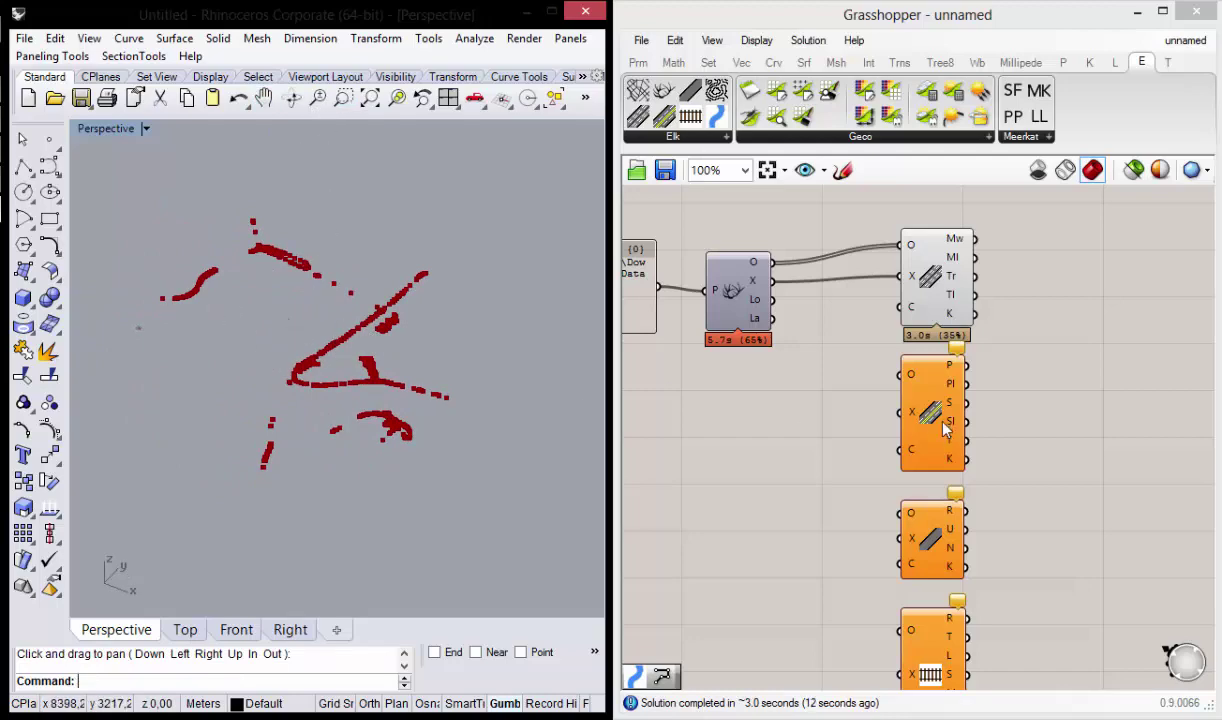
Step: Reposition the Grasshopper canvas and reorient the Perspective view on the points
scroll(830, 356, down, 3)
scroll(830, 356, up, 3)
right_drag(868, 352, 876, 390)
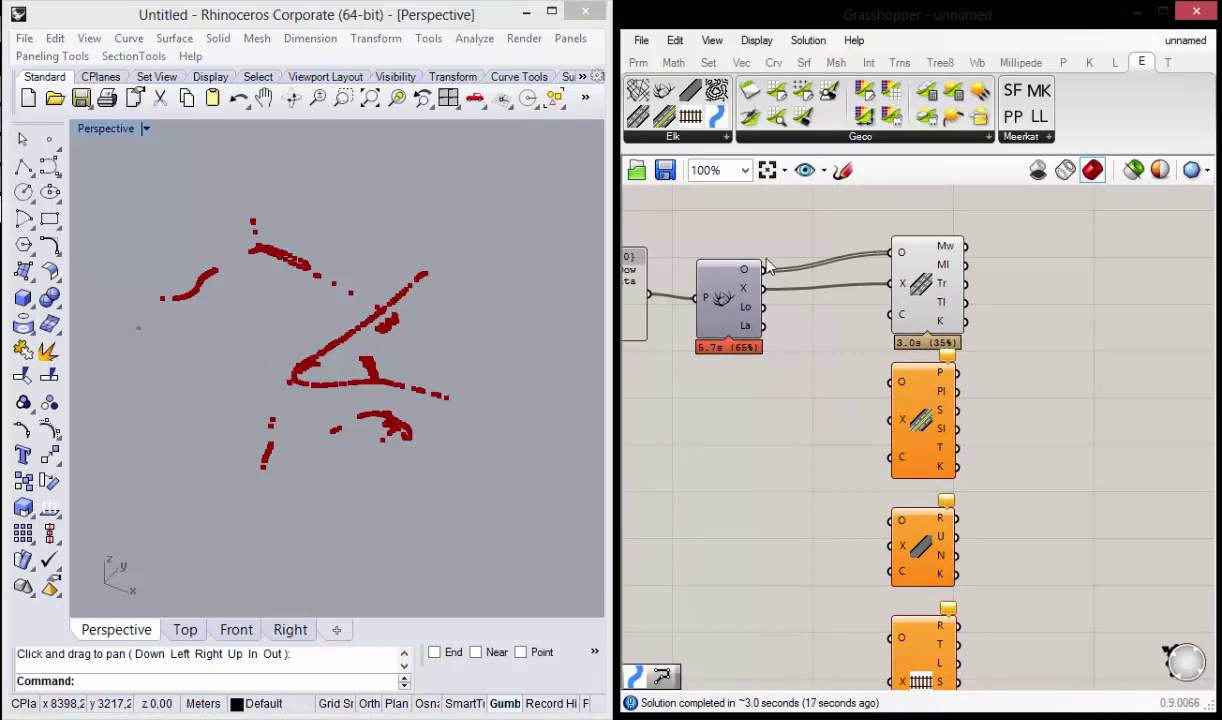
right_drag(848, 371, 856, 357)
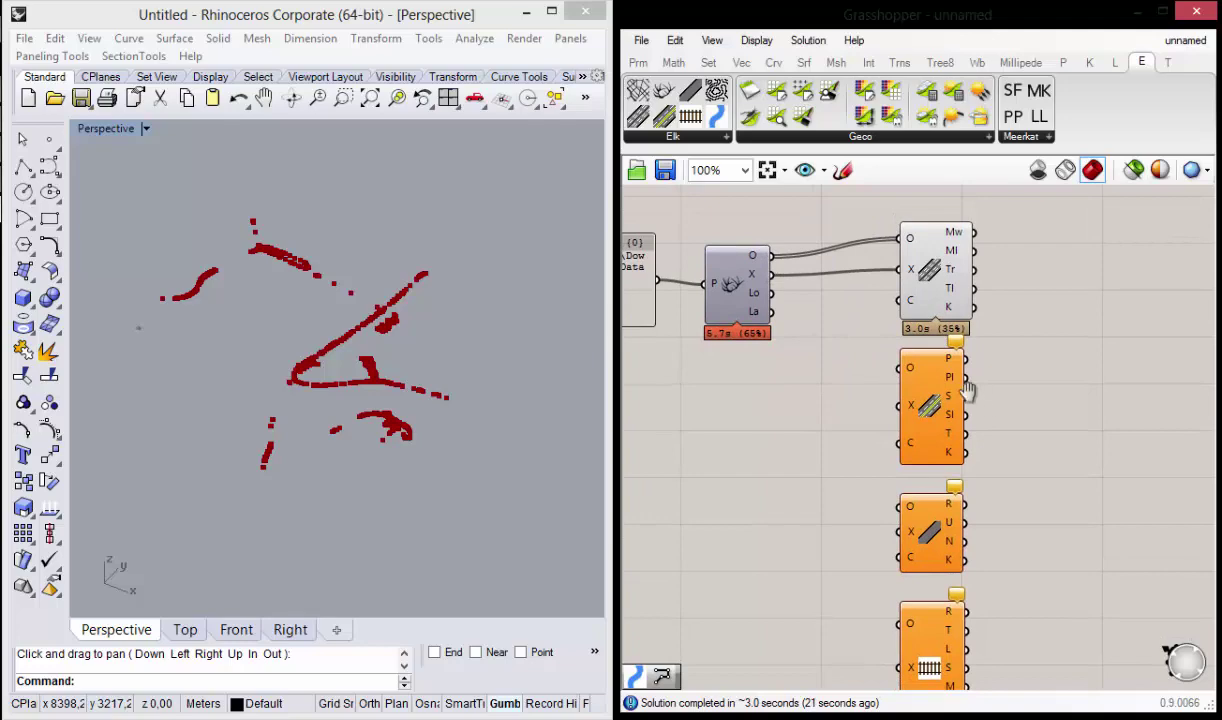
right_drag(968, 392, 943, 382)
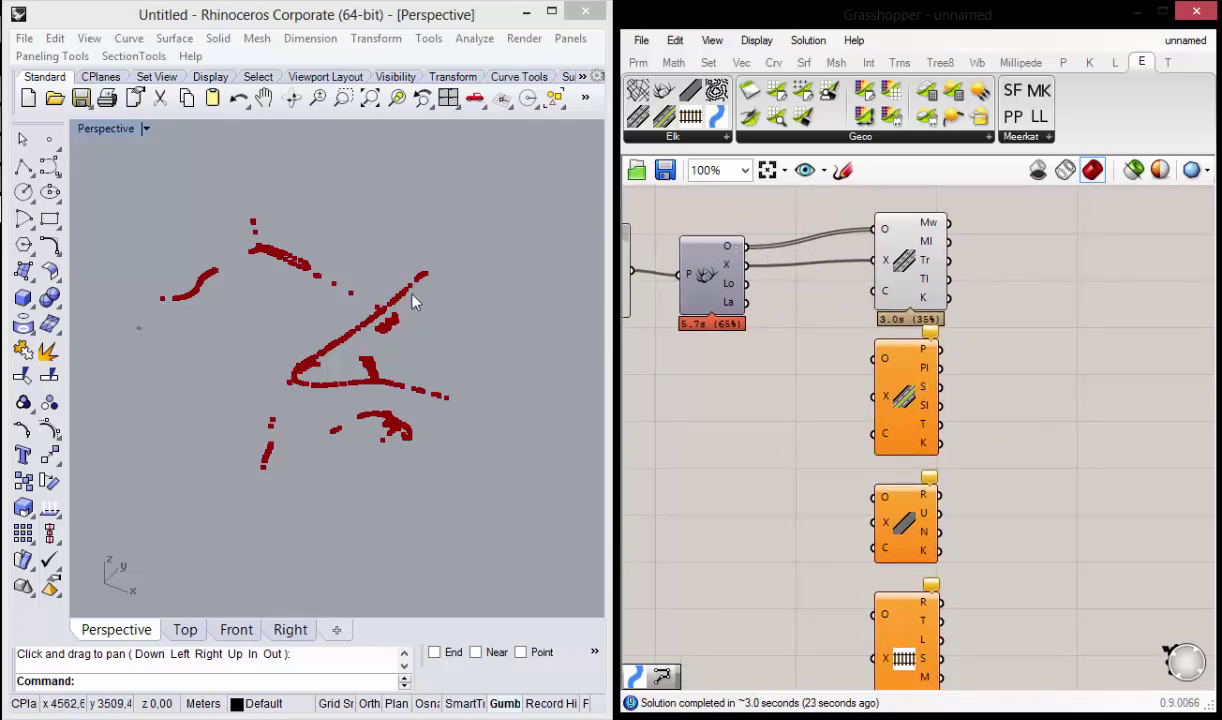
right_drag(392, 280, 345, 325)
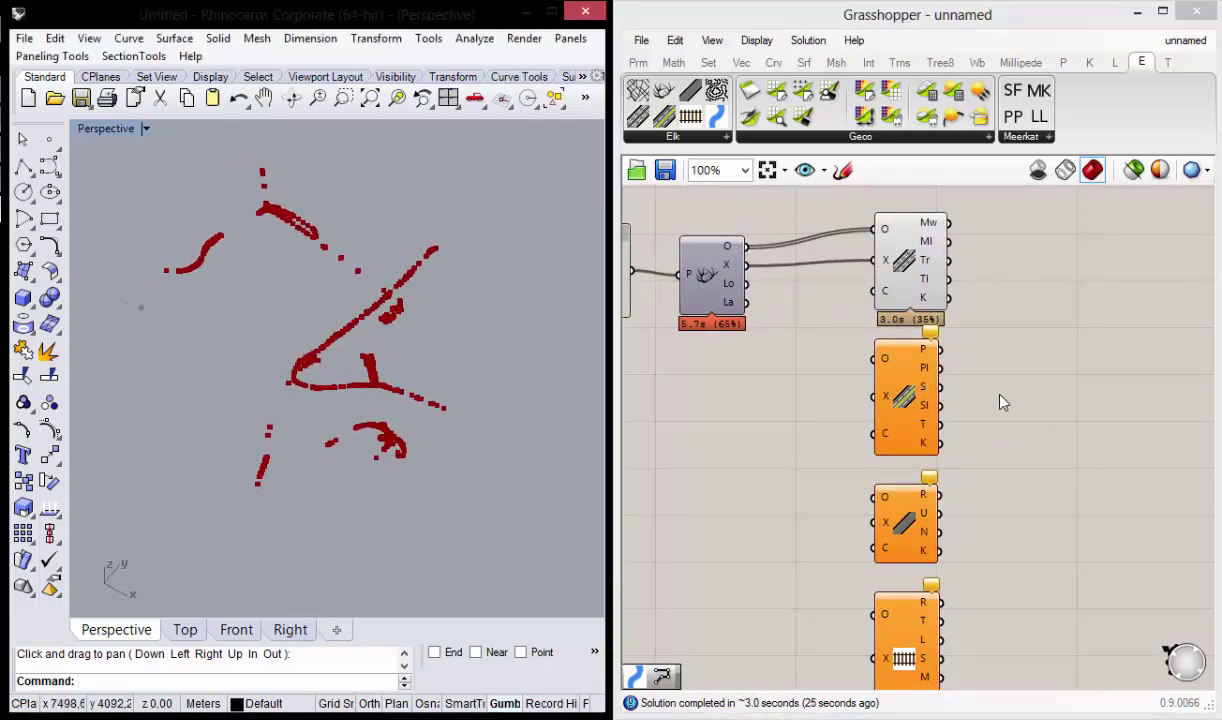
right_drag(912, 385, 930, 378)
scroll(930, 380, down, 3)
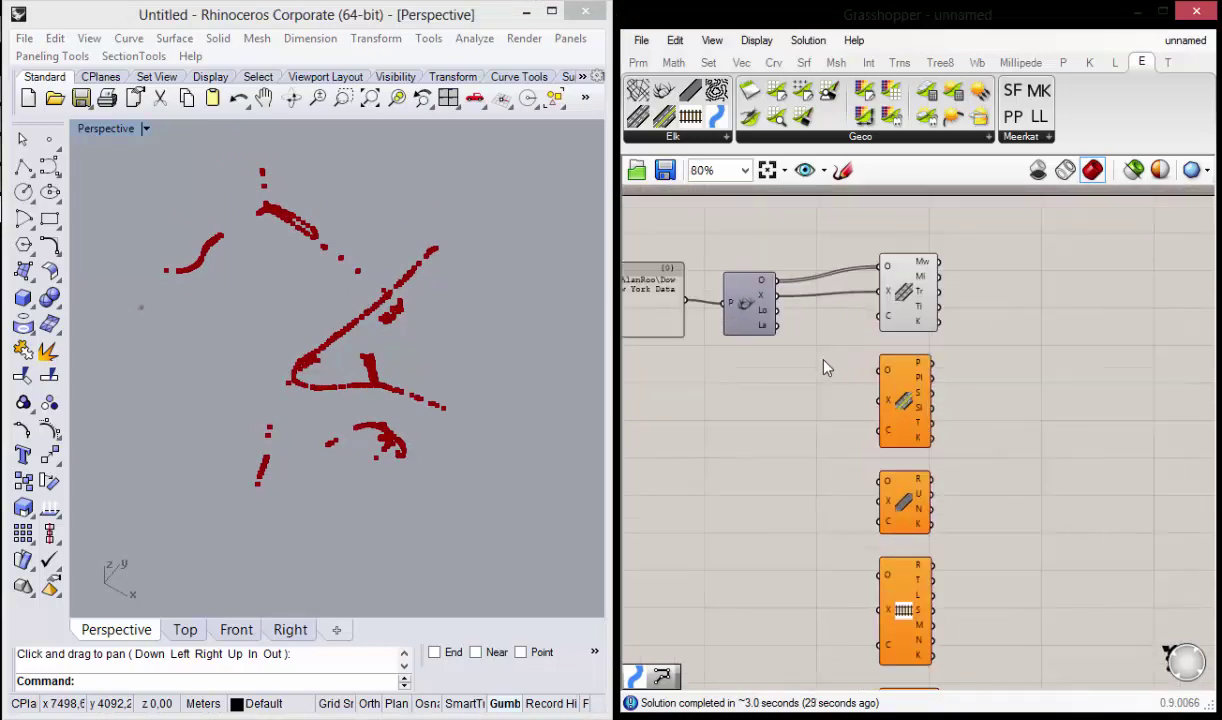
scroll(830, 365, up, 3)
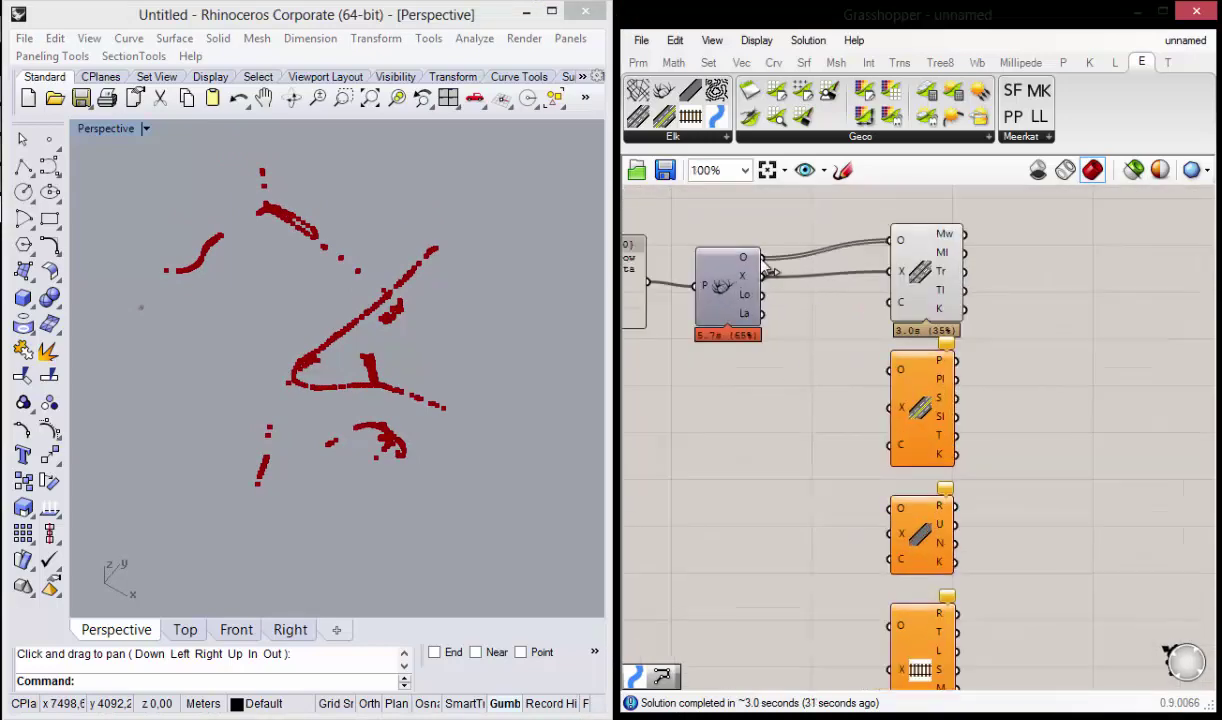
Step: Wire Location's O and X outputs into the Major Roads component
drag(762, 258, 889, 370)
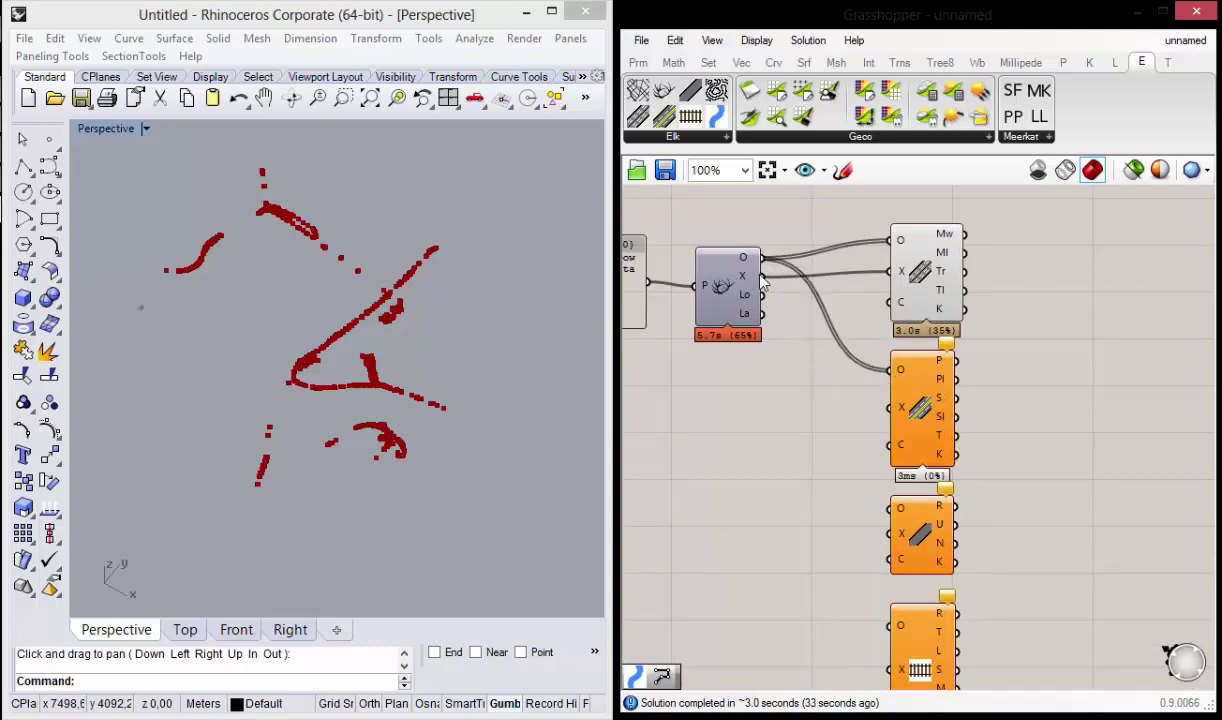
drag(762, 276, 889, 408)
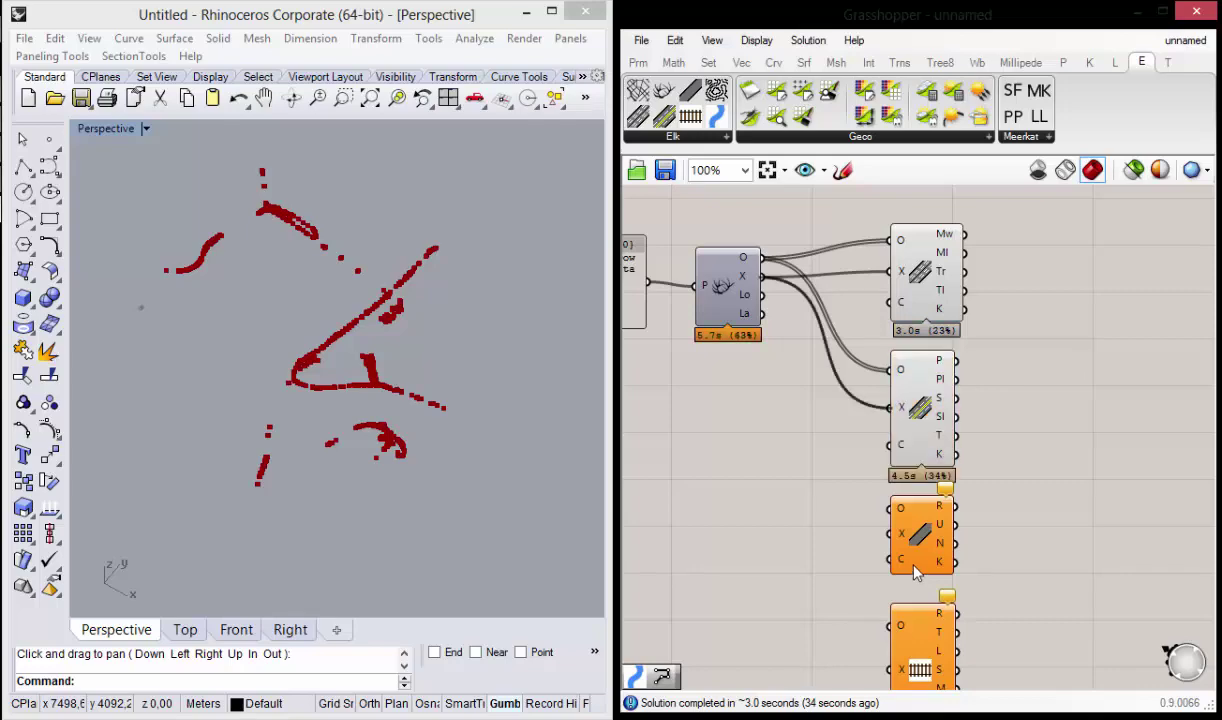
right_drag(386, 441, 397, 387)
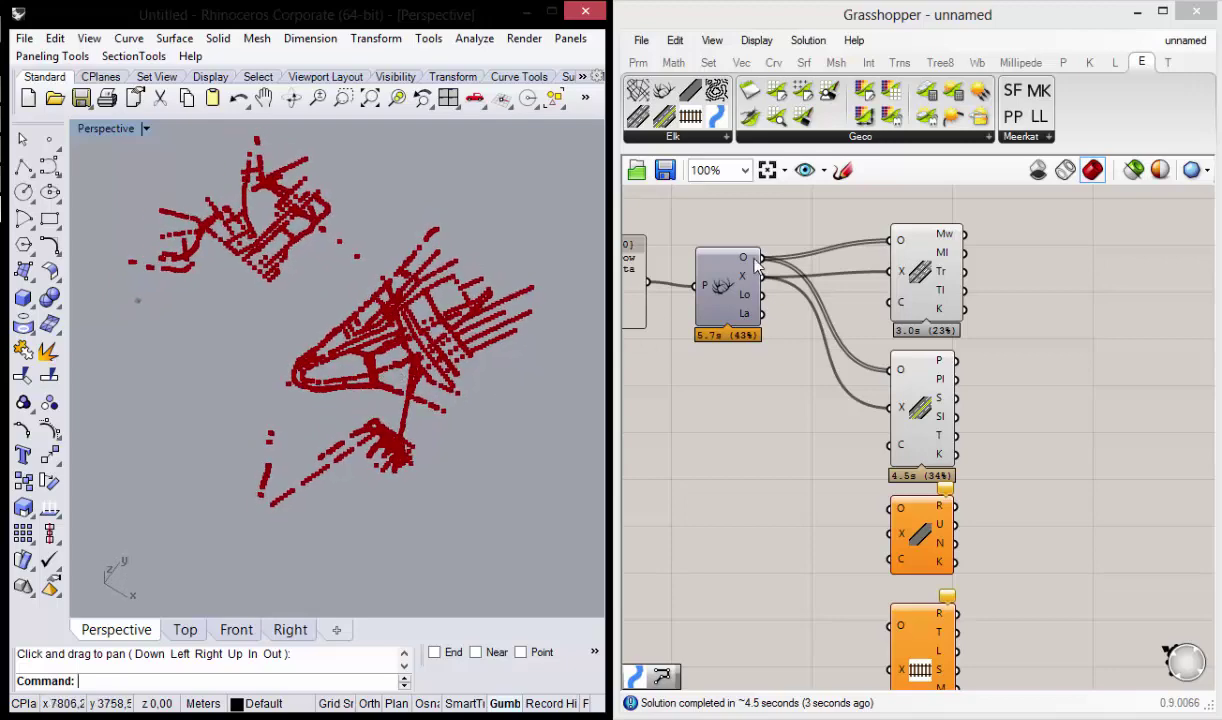
Step: Wire O and X into Minor Roads, then check the New York Data file in Downloads
drag(762, 257, 889, 508)
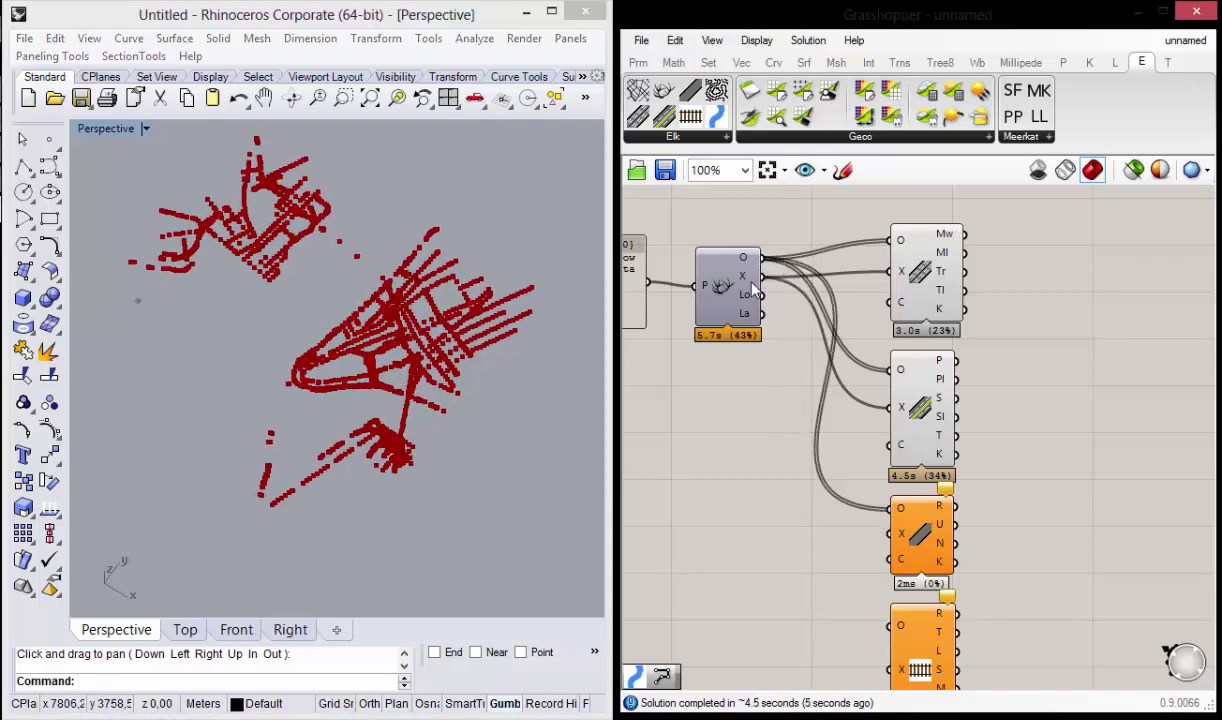
drag(762, 275, 892, 536)
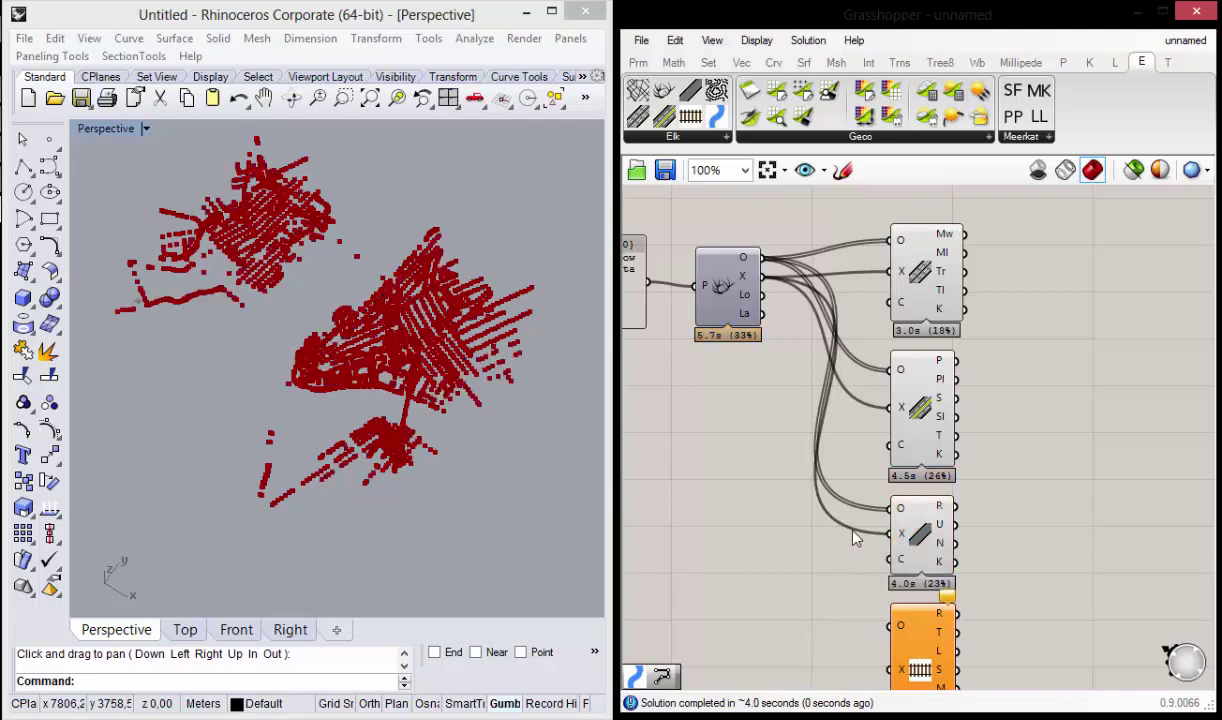
right_drag(798, 505, 827, 408)
scroll(827, 408, down, 2)
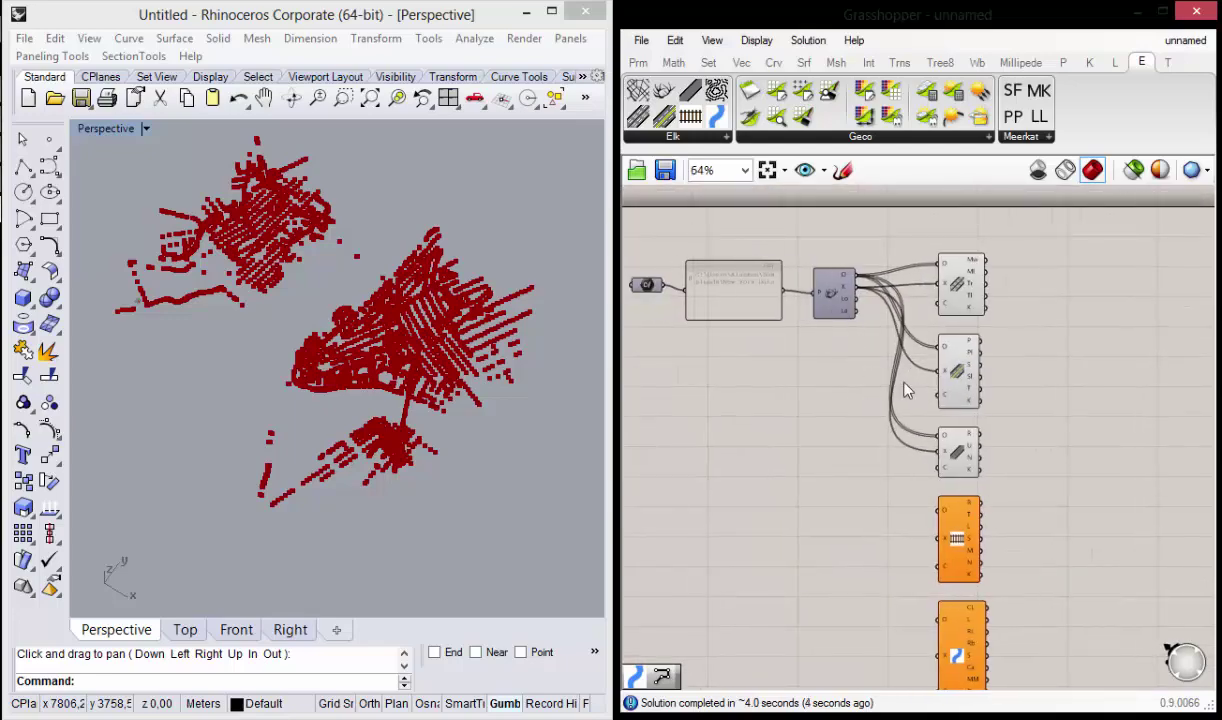
scroll(866, 358, up, 1)
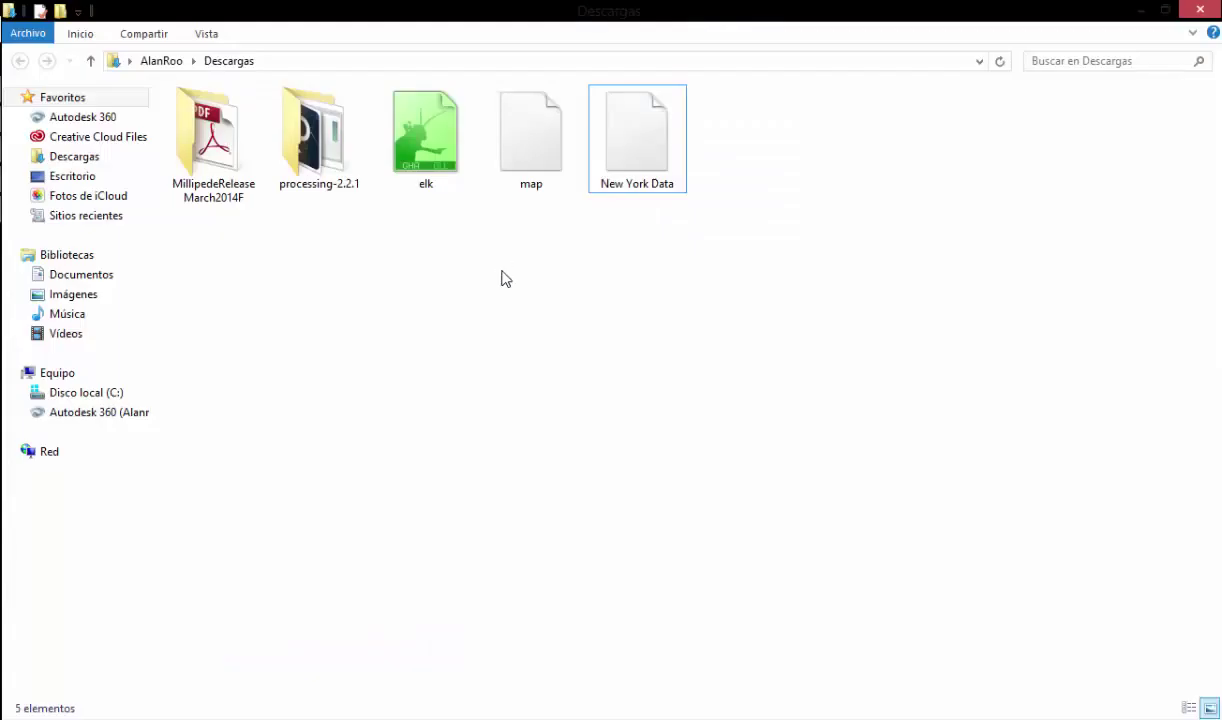
drag(464, 300, 731, 431)
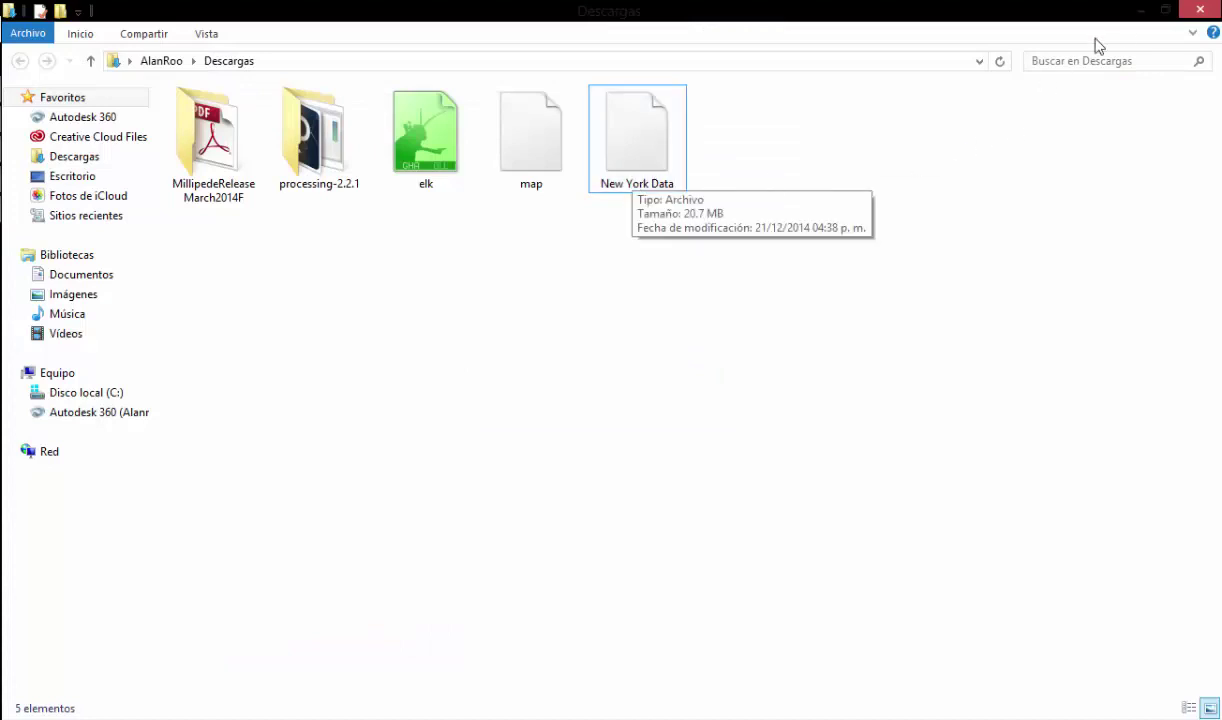
click(1139, 10)
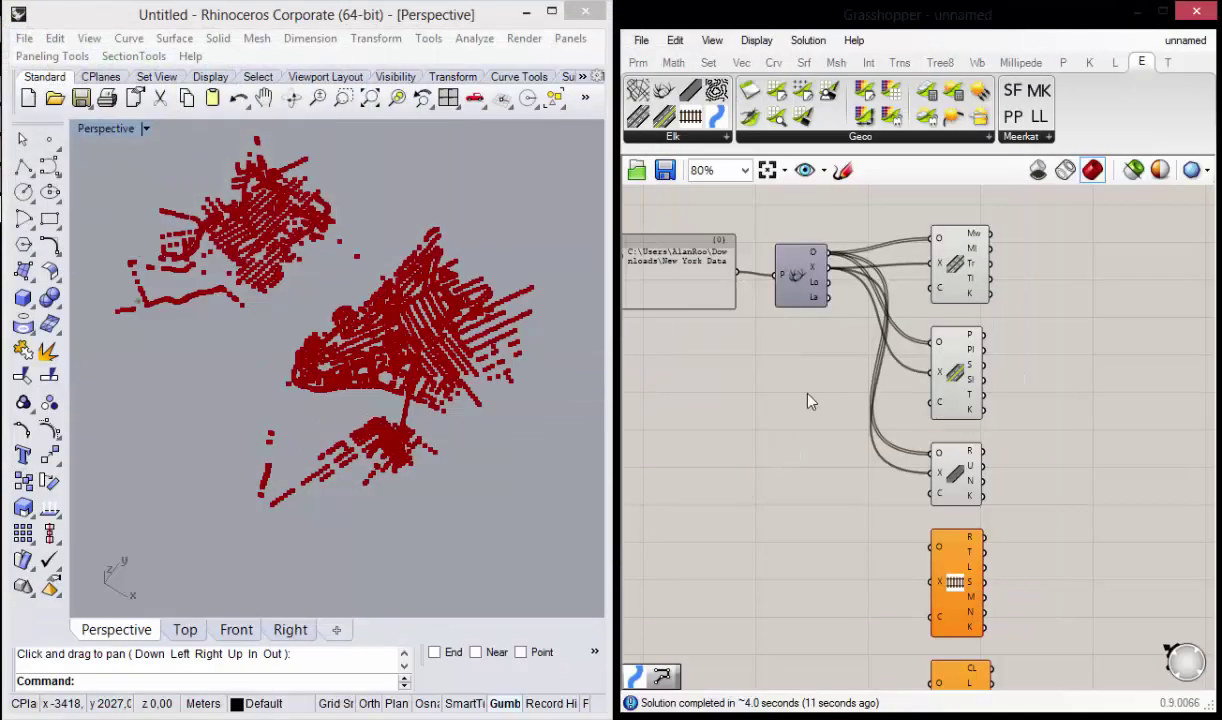
Step: Zoom the Perspective view in close on lower Manhattan's points
right_drag(809, 401, 853, 374)
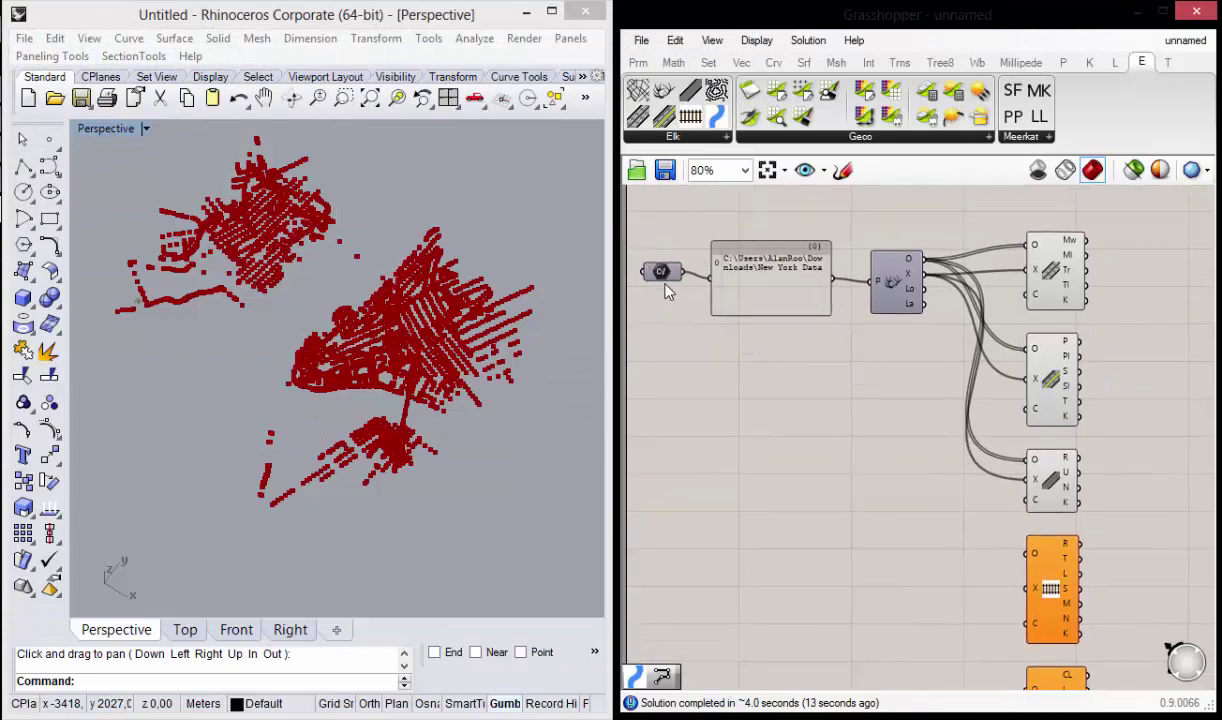
click(893, 291)
right_drag(874, 409, 735, 355)
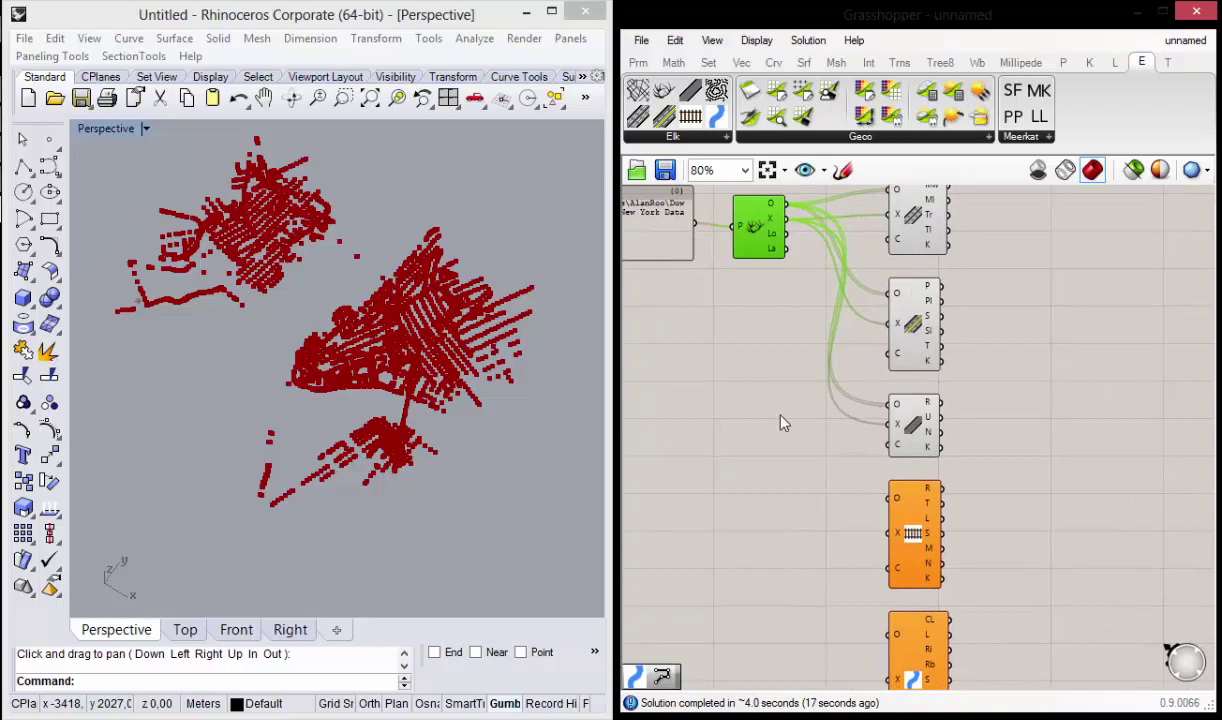
right_drag(300, 400, 362, 431)
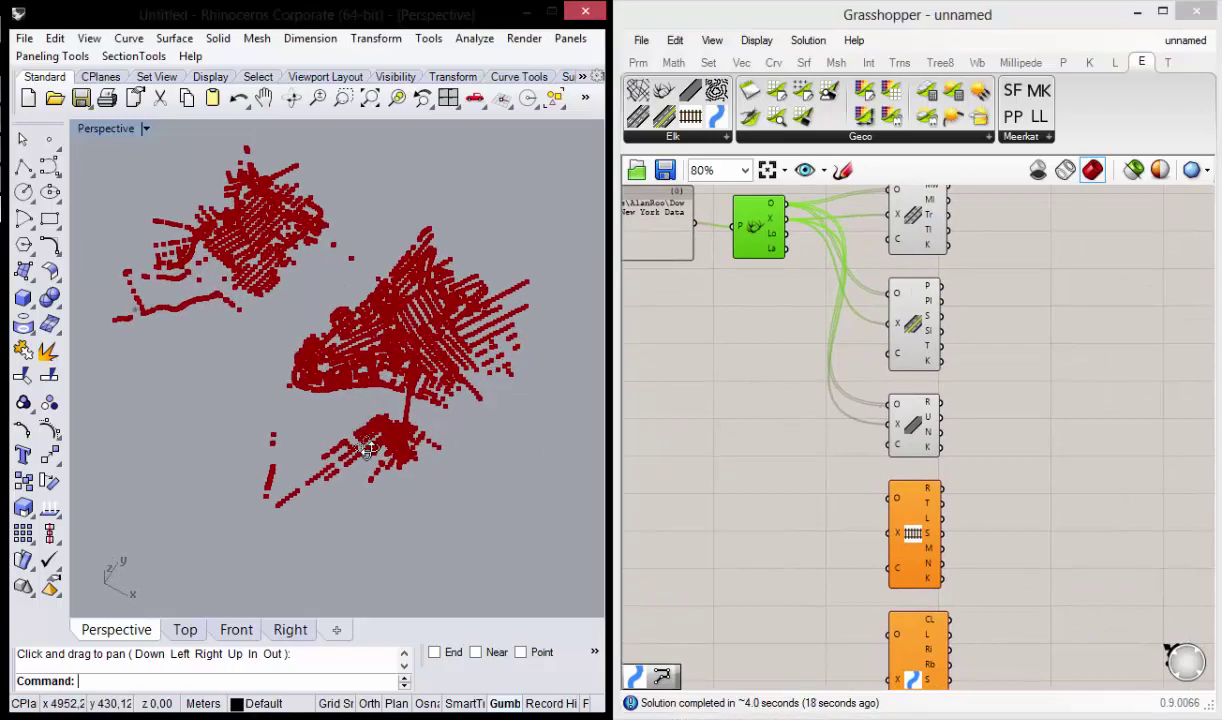
click(317, 97)
mouse_move(314, 240)
mouse_down()
mouse_move(328, 183)
mouse_move(321, 255)
mouse_up()
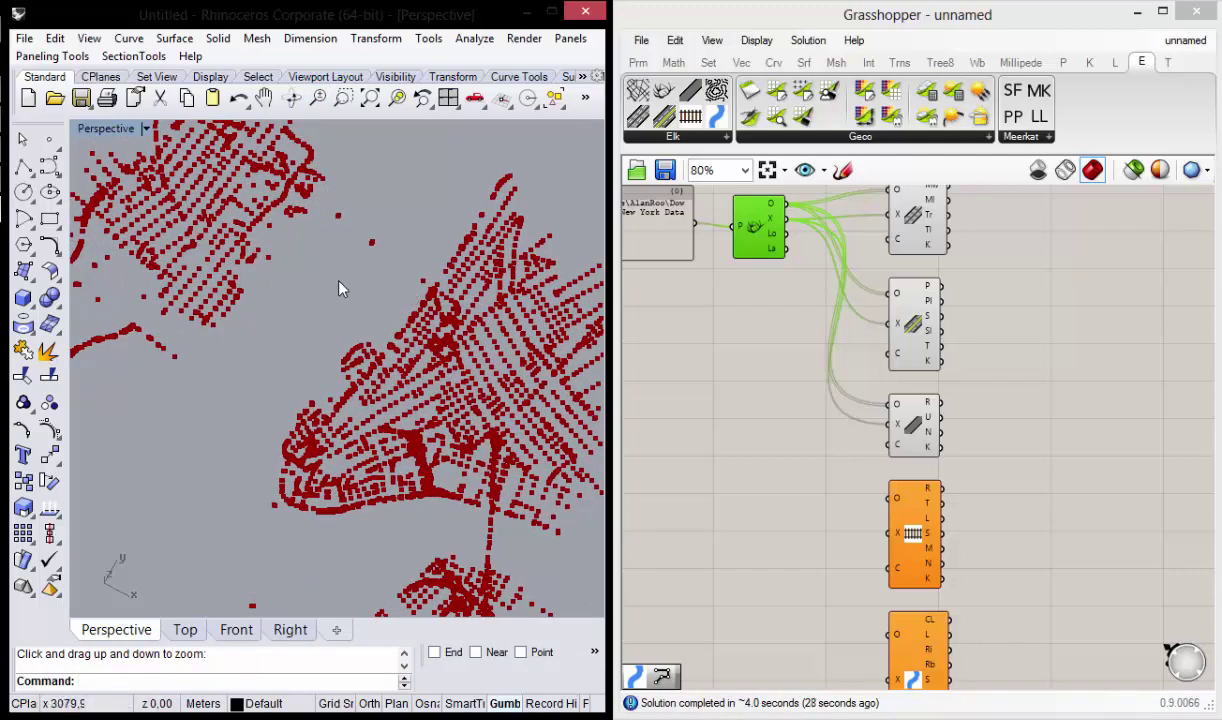
Step: Wire Location's O output into the Railways component
scroll(772, 355, down, 3)
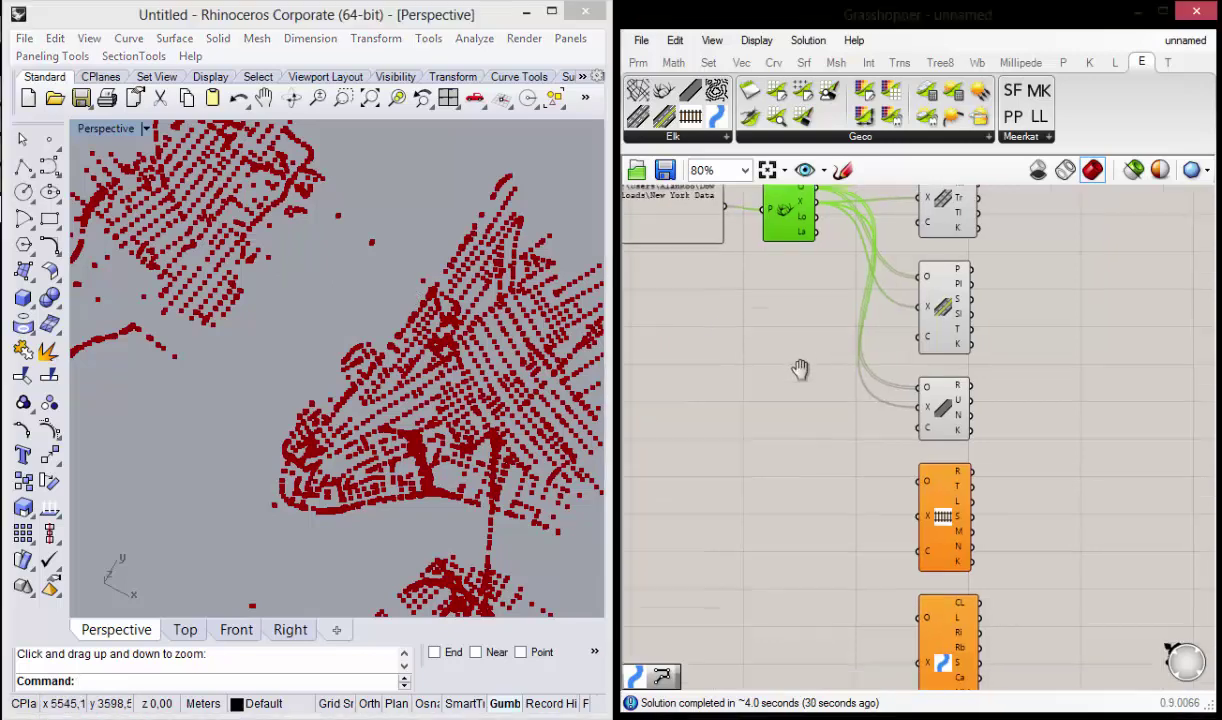
scroll(863, 388, up, 1)
drag(800, 203, 880, 443)
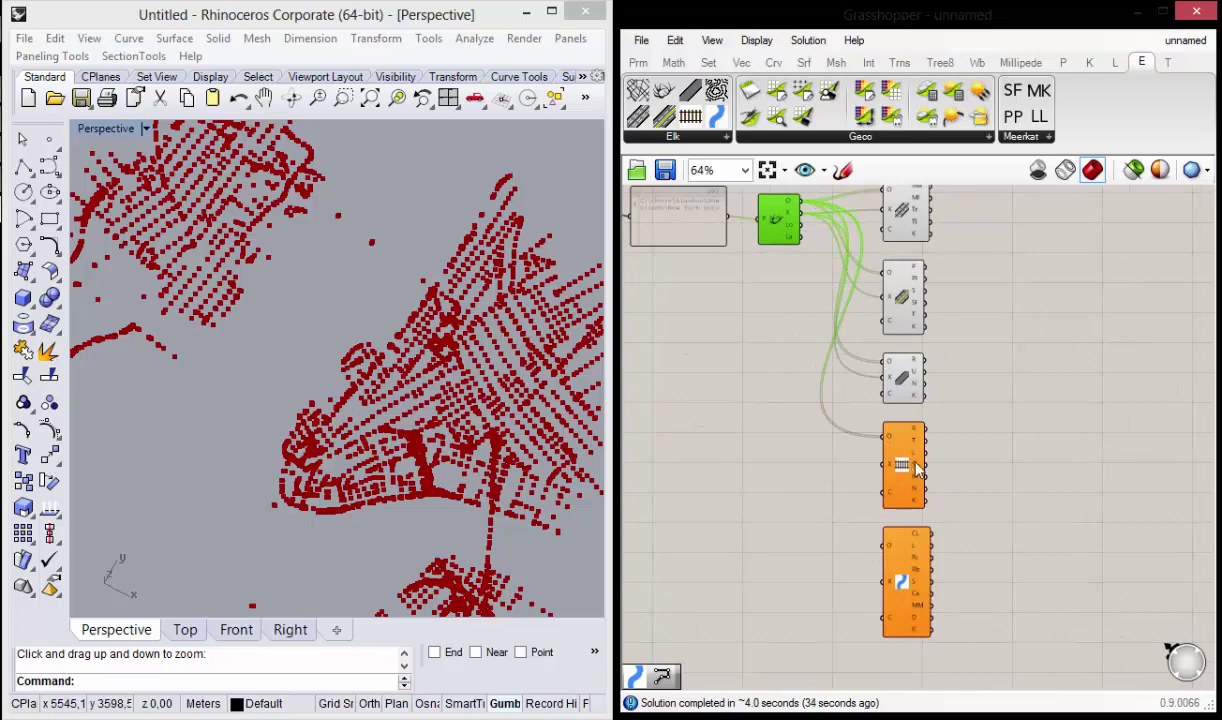
Step: Wire the X output into Railways and the O and X outputs into WaterWays
drag(801, 230, 885, 477)
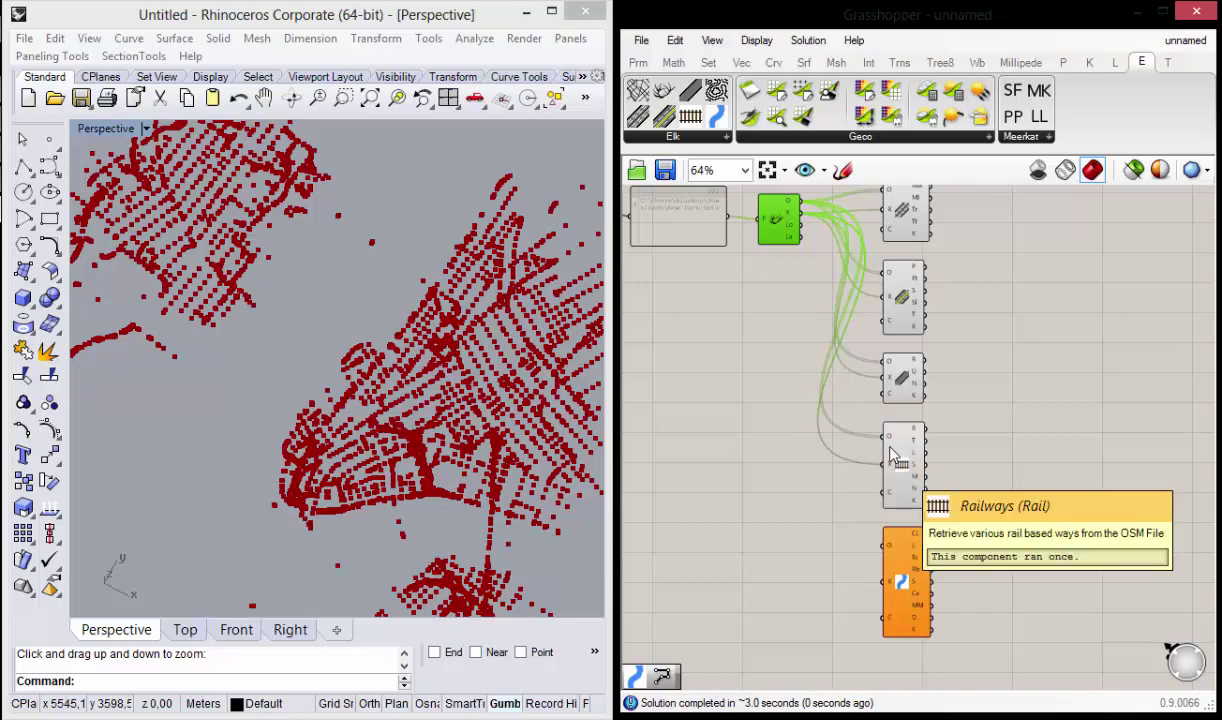
drag(803, 203, 885, 545)
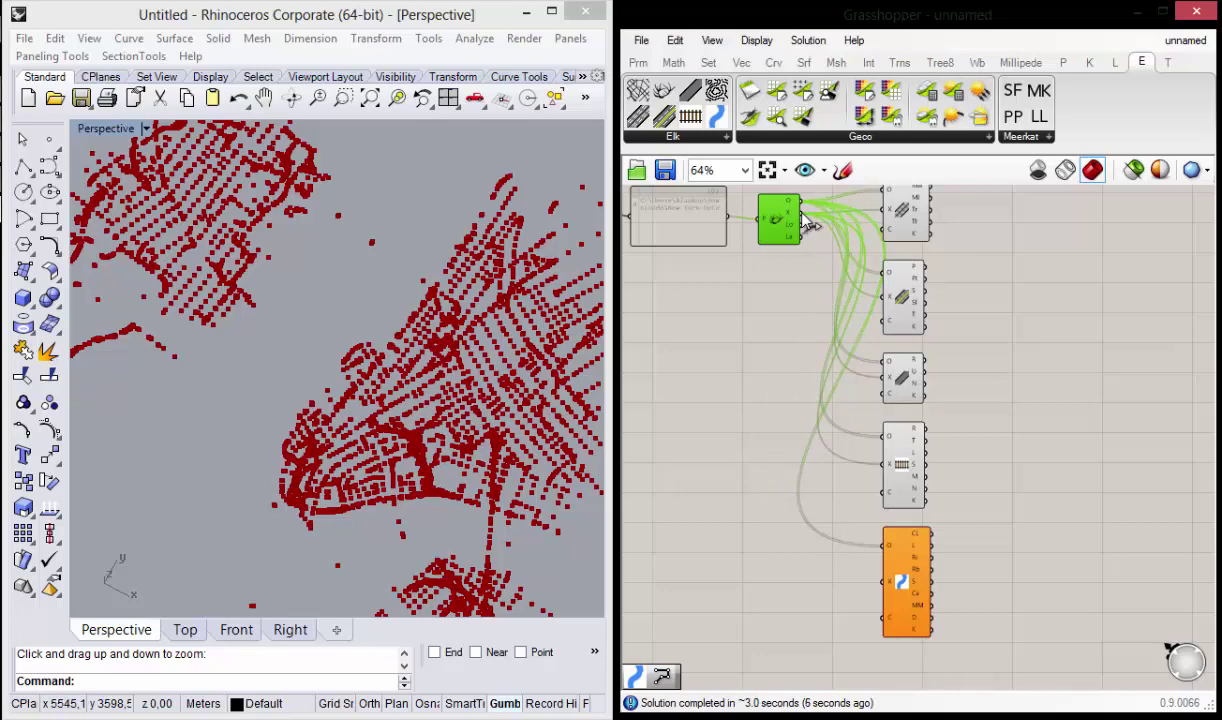
drag(803, 220, 885, 581)
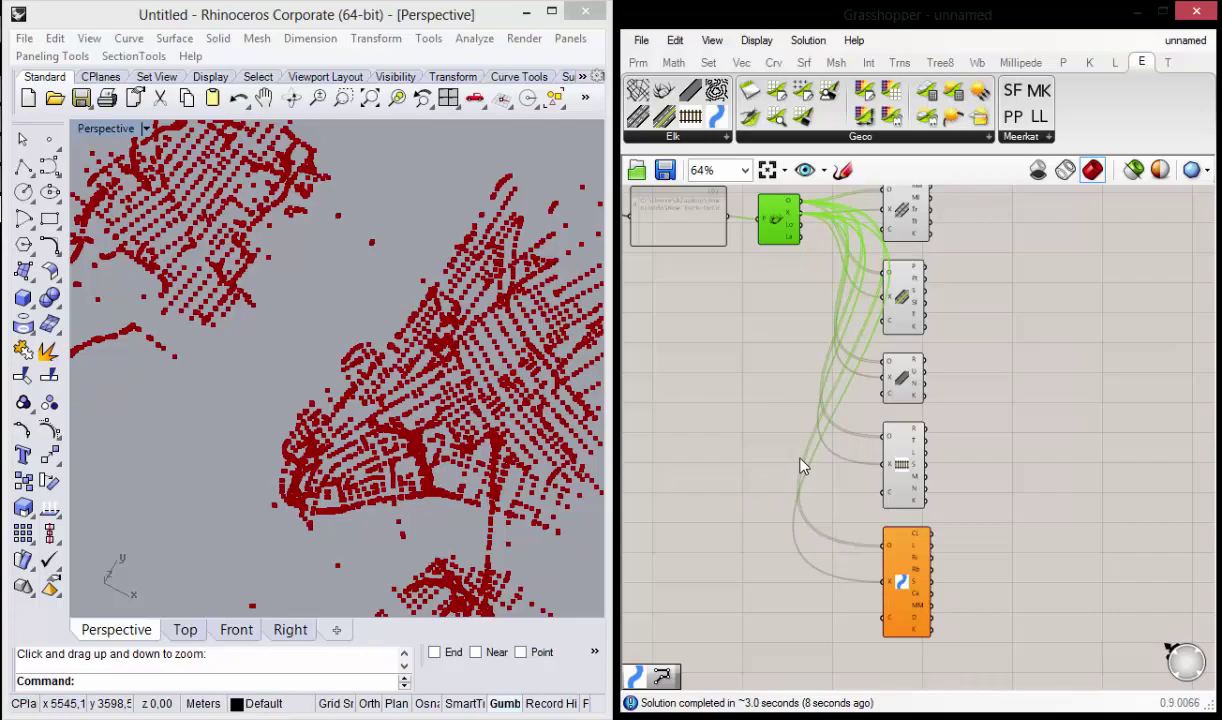
mouse_move(314, 409)
right_down()
mouse_move(310, 500)
mouse_move(365, 308)
right_up()
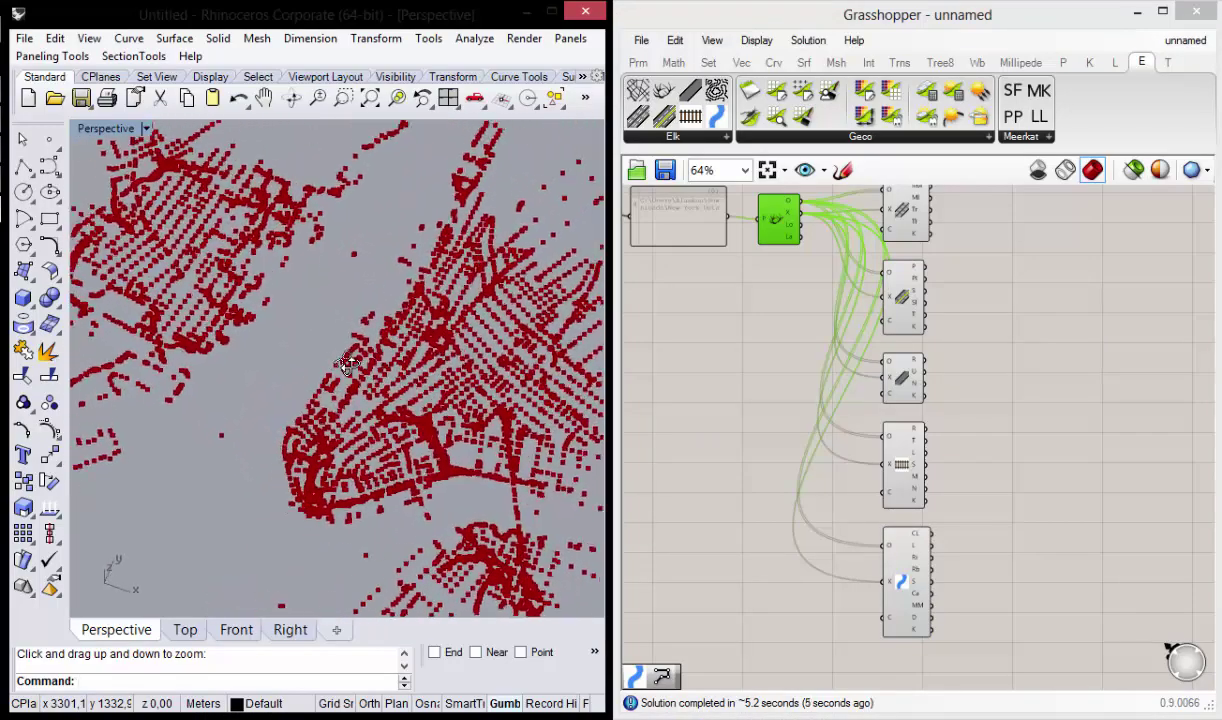
right_drag(365, 308, 333, 347)
right_drag(425, 268, 154, 305)
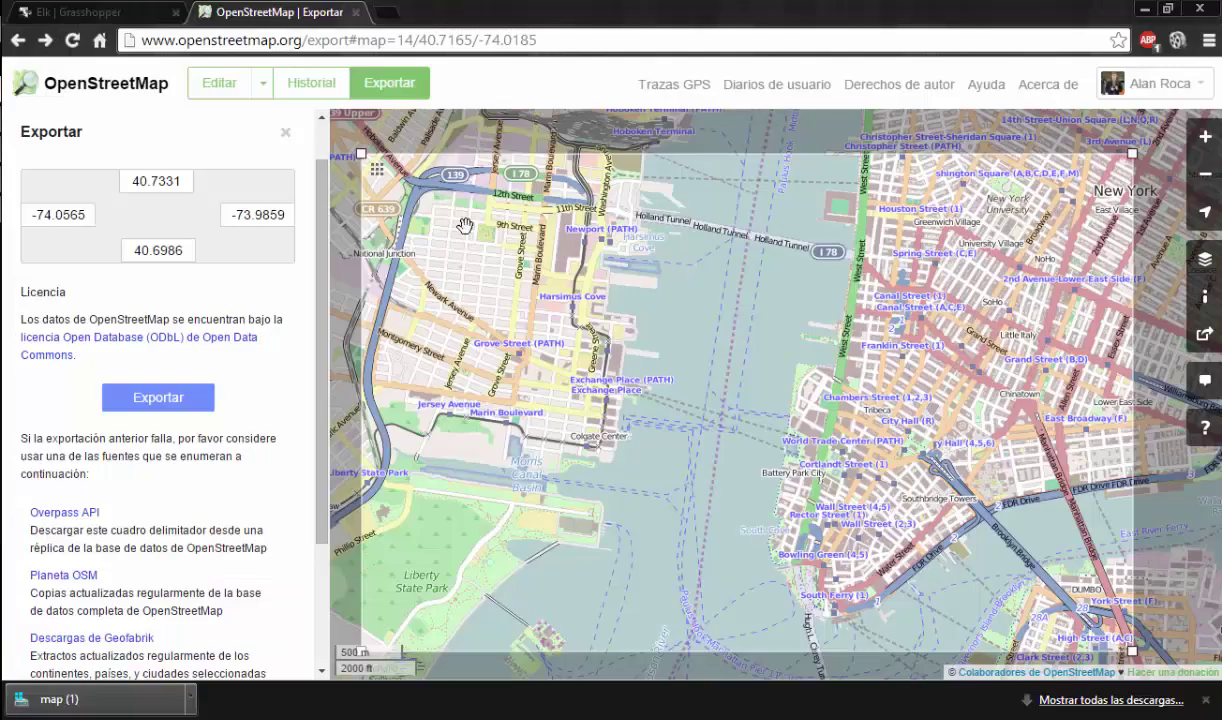
drag(840, 446, 834, 418)
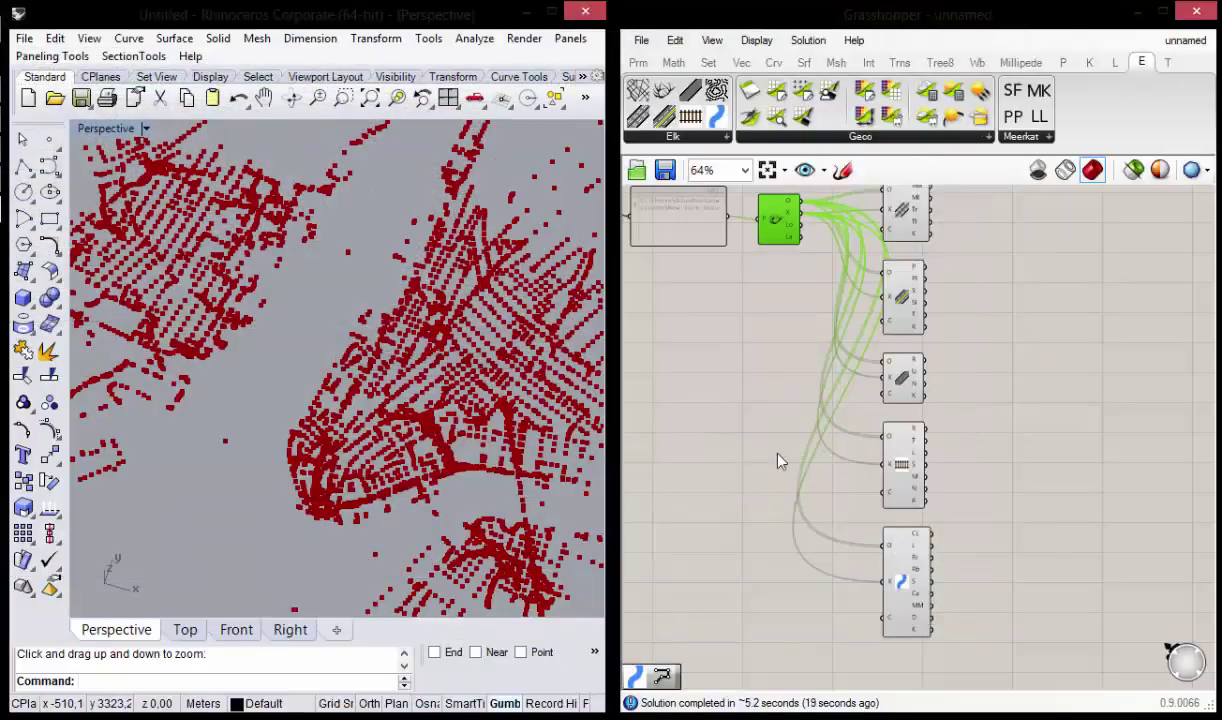
scroll(920, 260, up, 4)
mouse_move(350, 450)
right_down()
mouse_move(358, 362)
mouse_move(341, 315)
right_up()
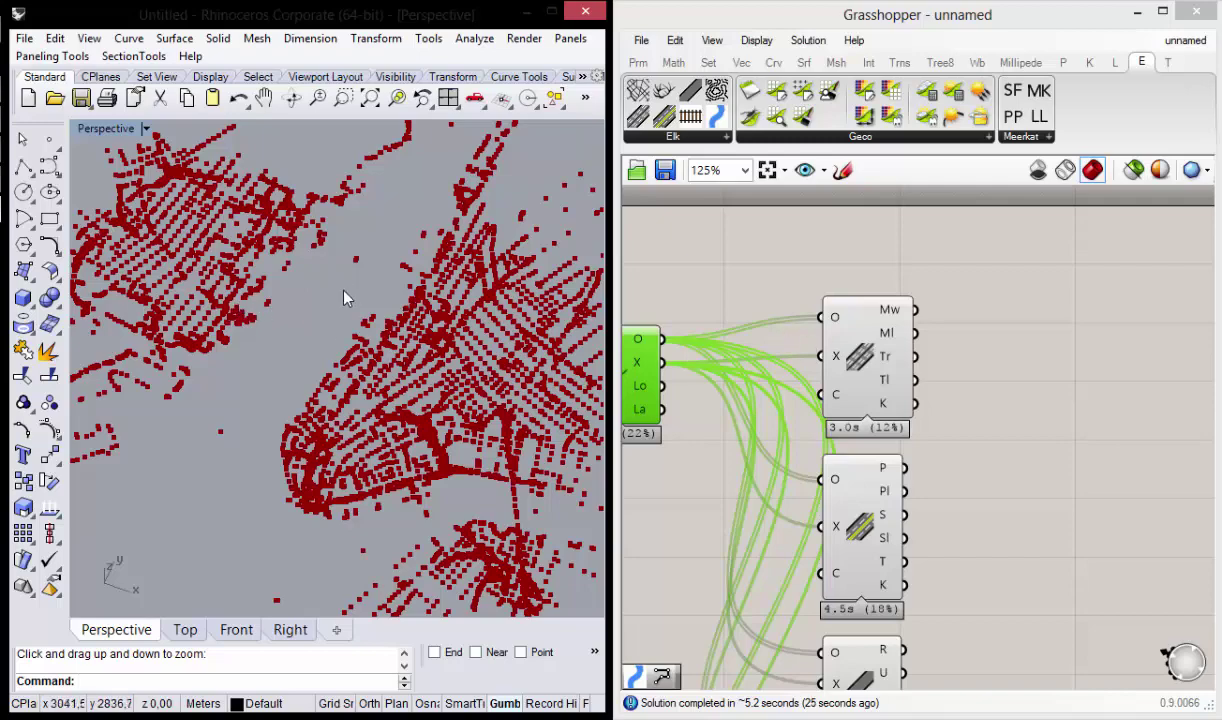
right_drag(950, 378, 868, 348)
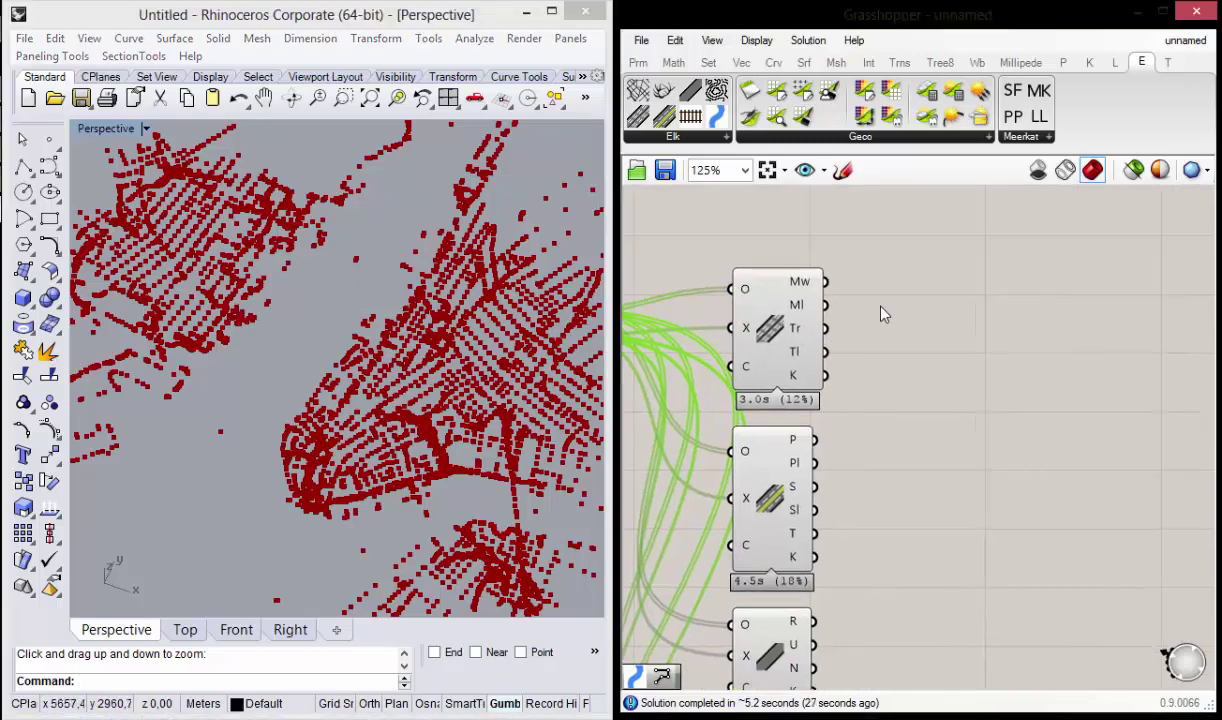
Step: Browse the Params and Curve component tabs
click(637, 62)
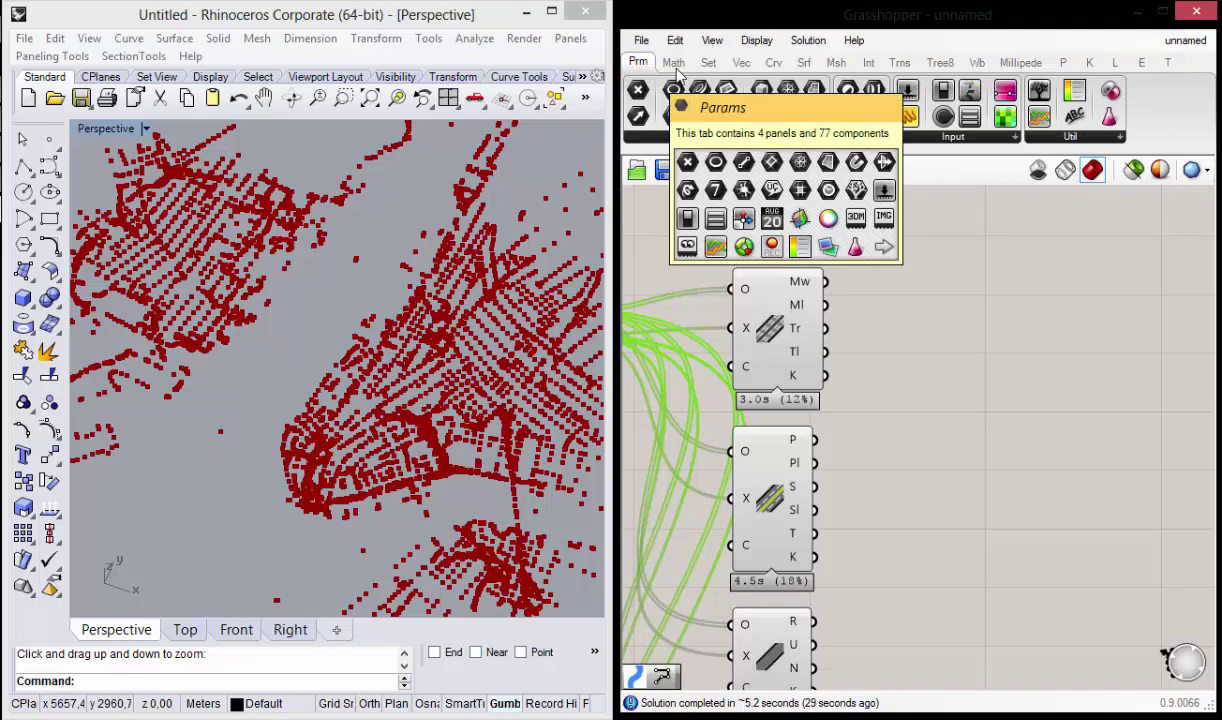
click(776, 62)
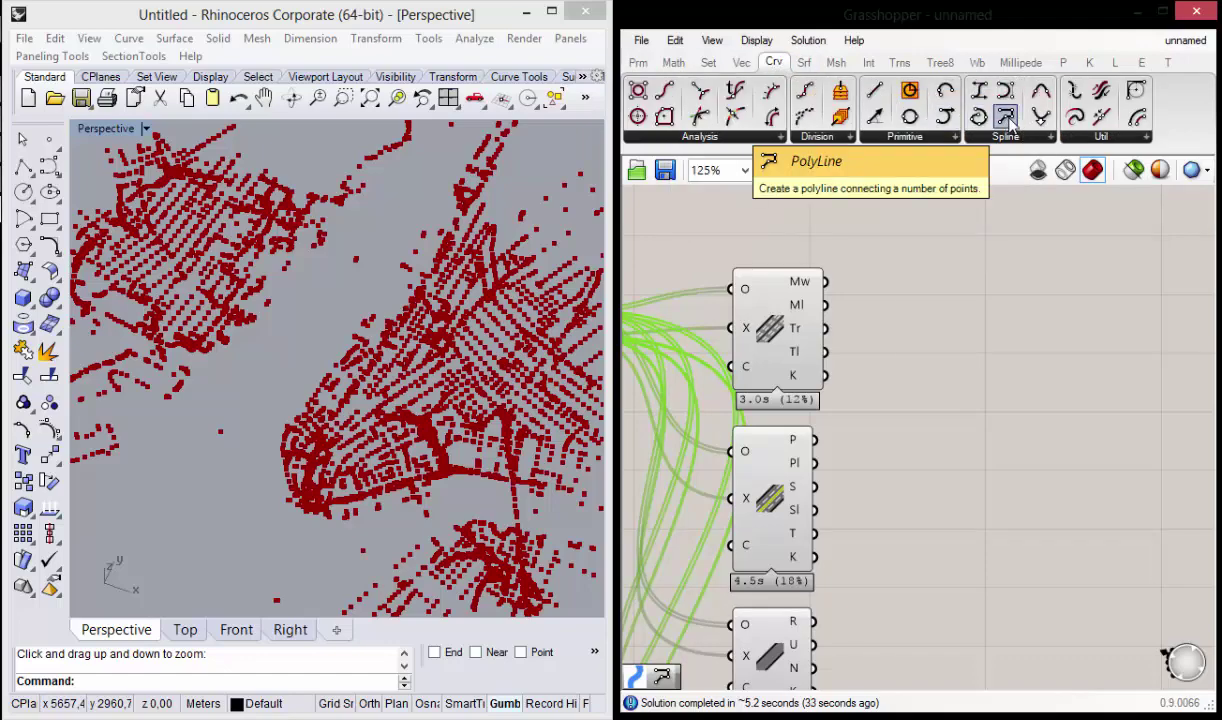
scroll(920, 300, down, 3)
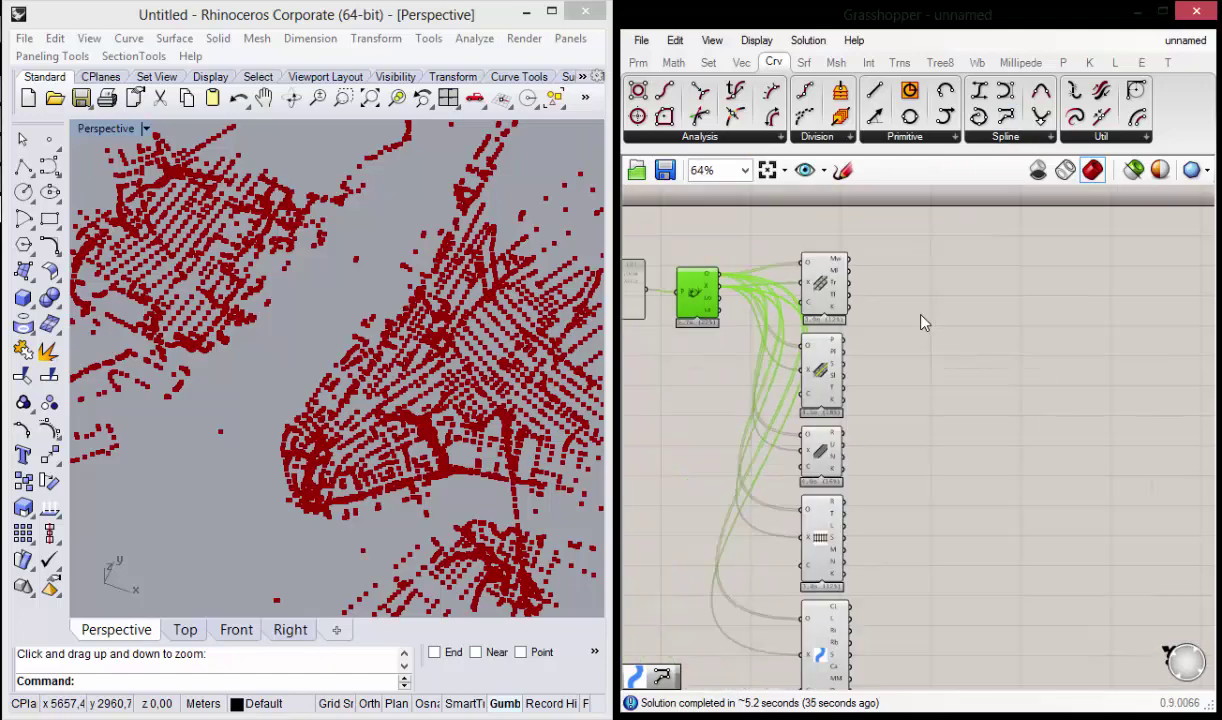
click(925, 322)
scroll(920, 330, up, 1)
Step: Search 'polyl' and place a PolyLine component right of the Highways component
double_click(933, 292)
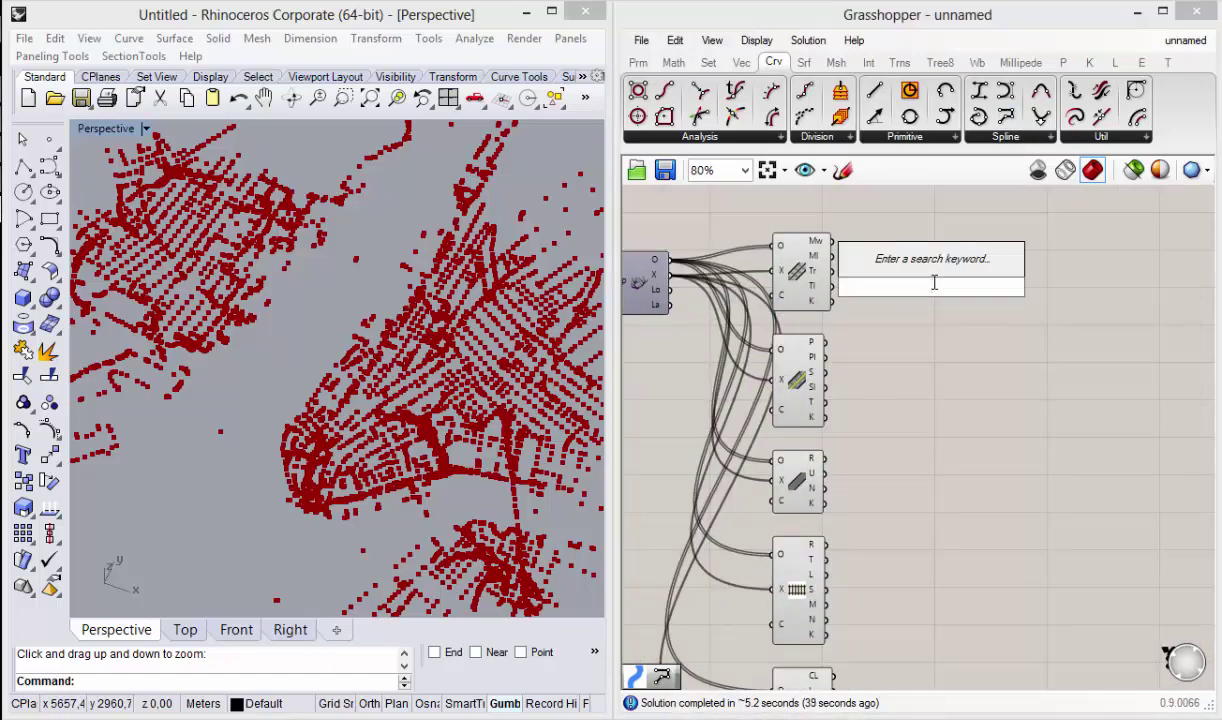
text(pl)
key(BackSpace)
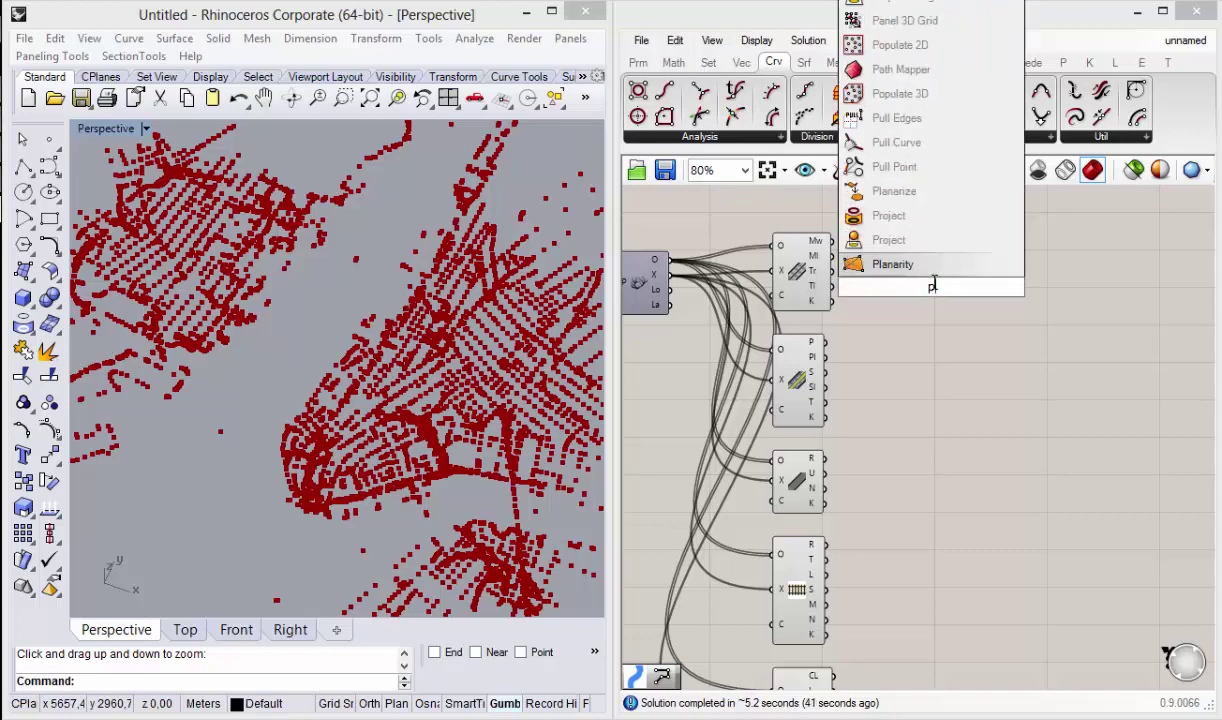
text(oly)
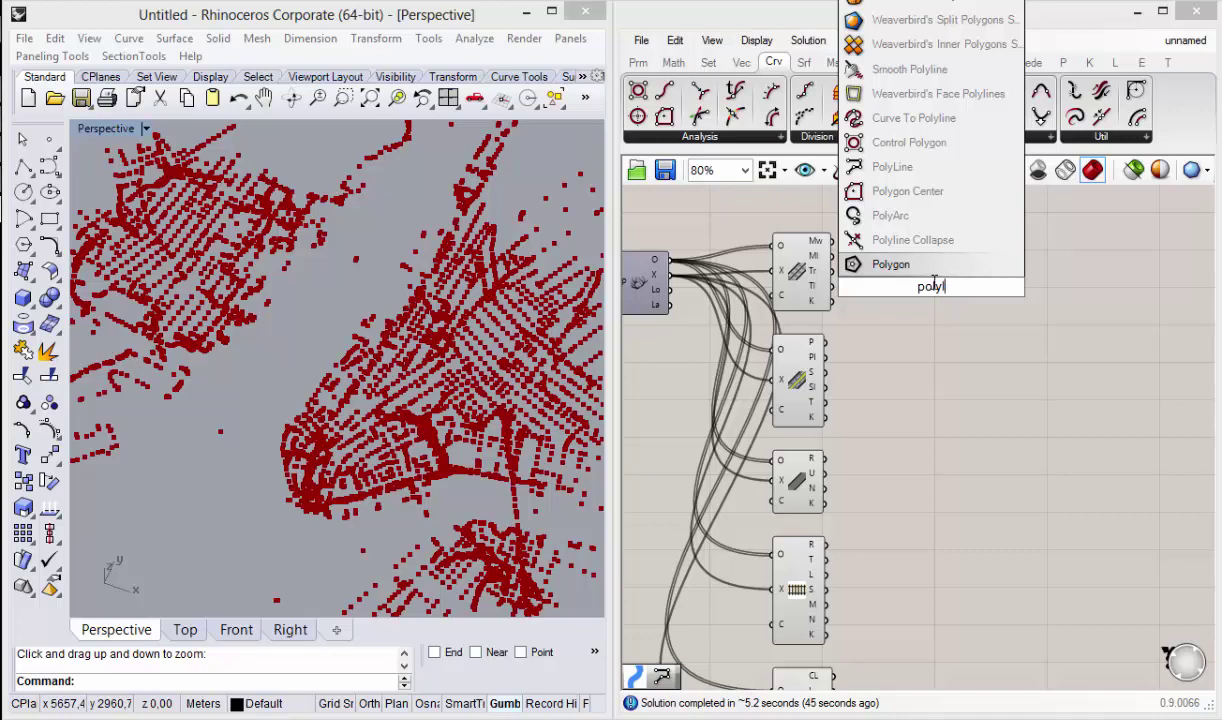
text(l)
click(892, 264)
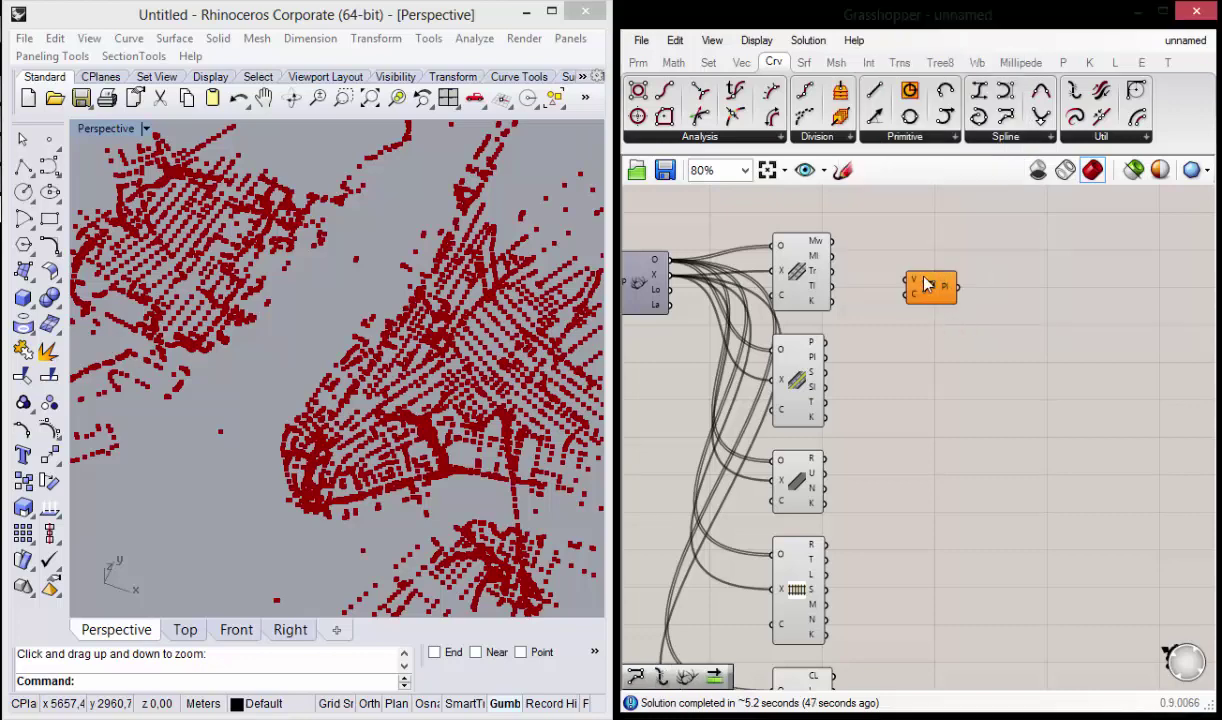
mouse_move(915, 285)
mouse_down()
mouse_move(1000, 305)
mouse_move(930, 260)
mouse_up()
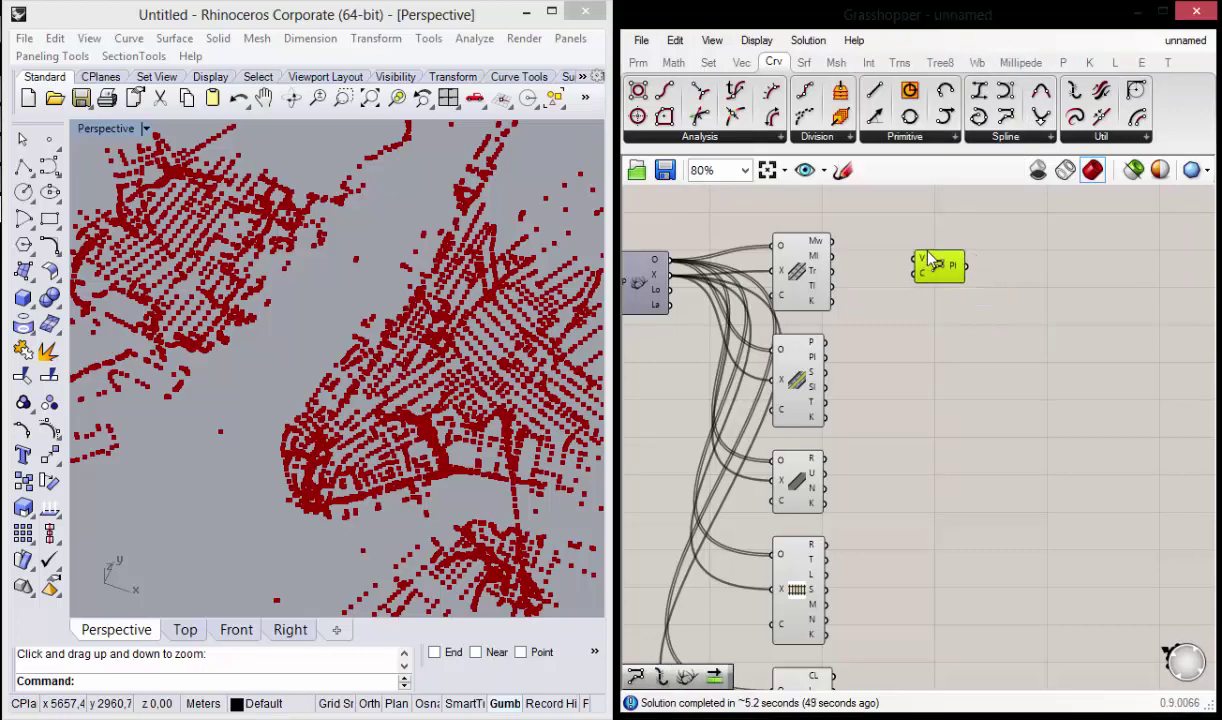
scroll(910, 222, up, 2)
scroll(985, 275, up, 1)
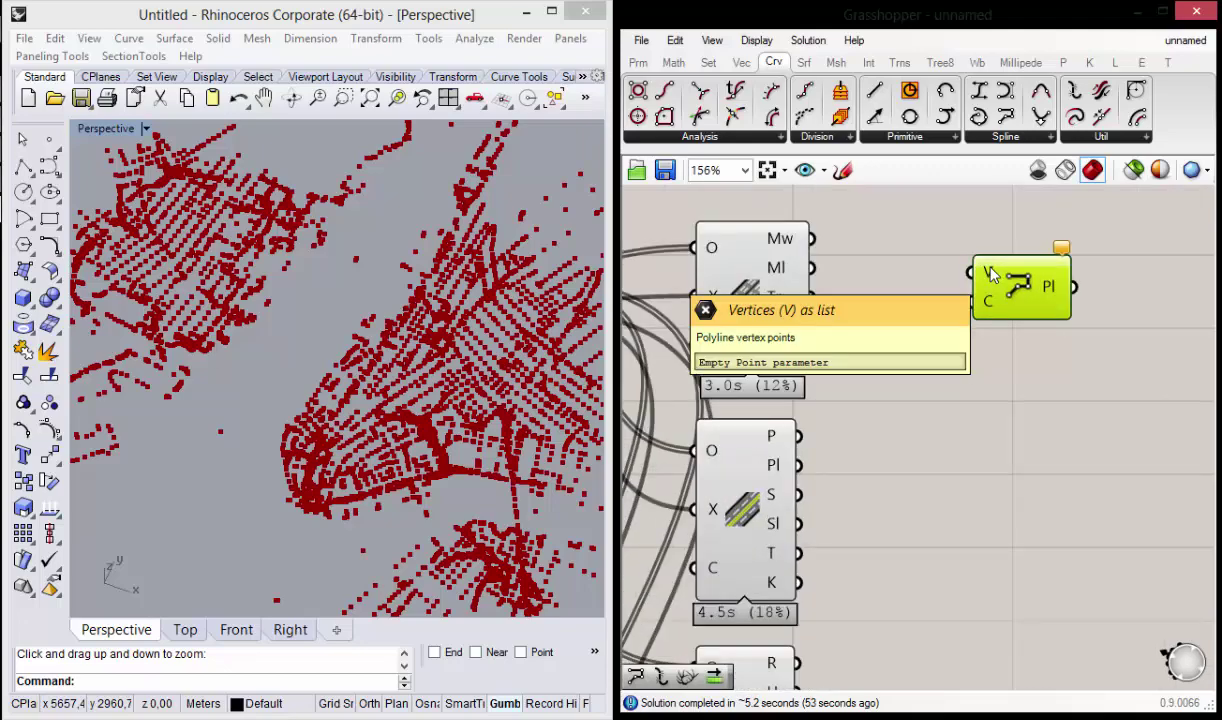
Step: Feed the Highways Mw output into the PolyLine's V input
click(755, 290)
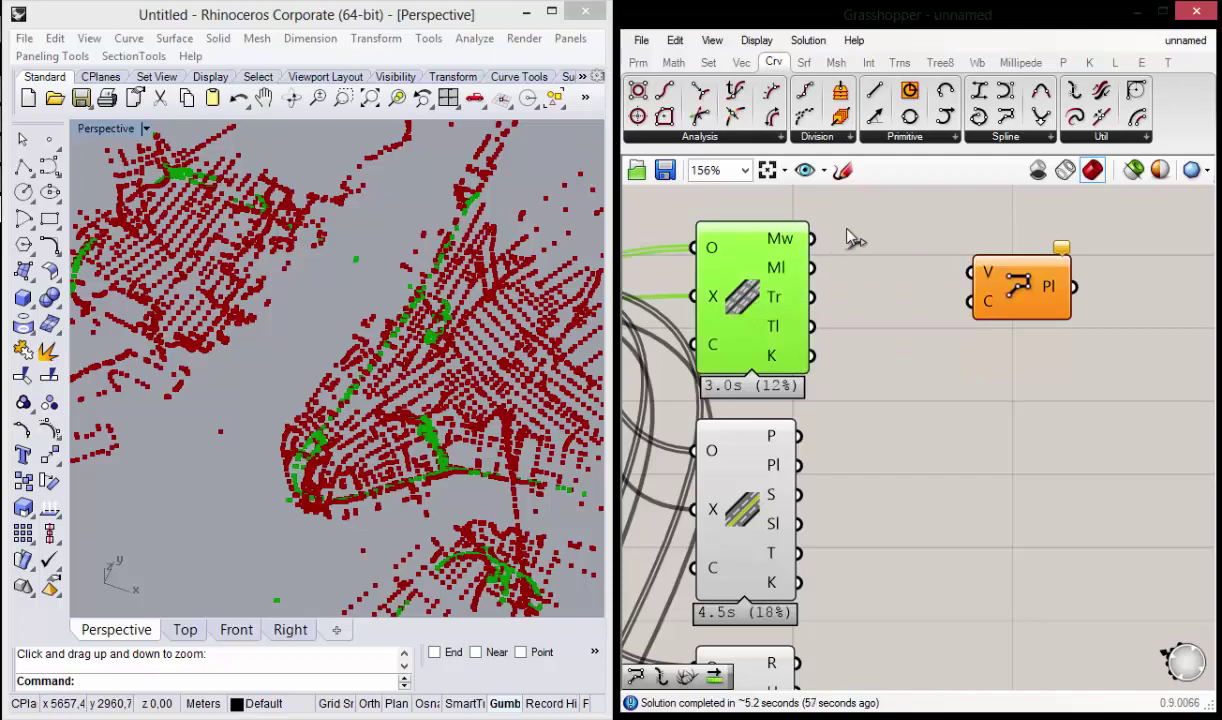
drag(812, 238, 972, 272)
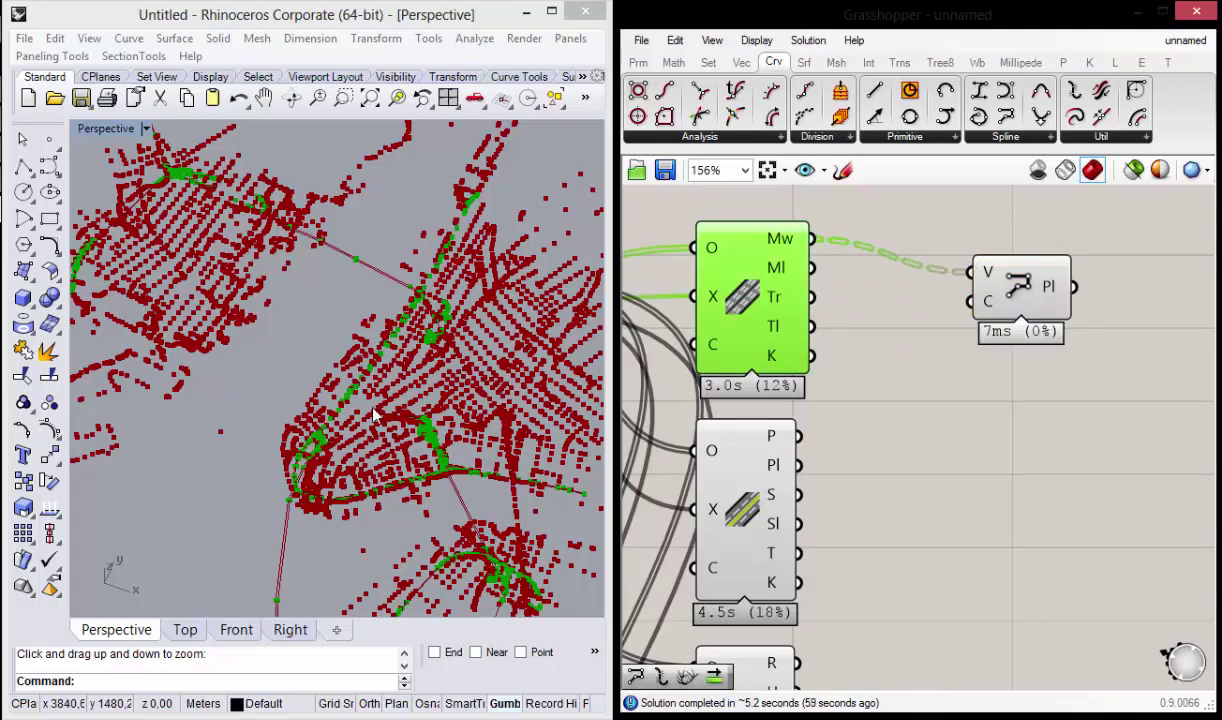
right_drag(375, 413, 368, 254)
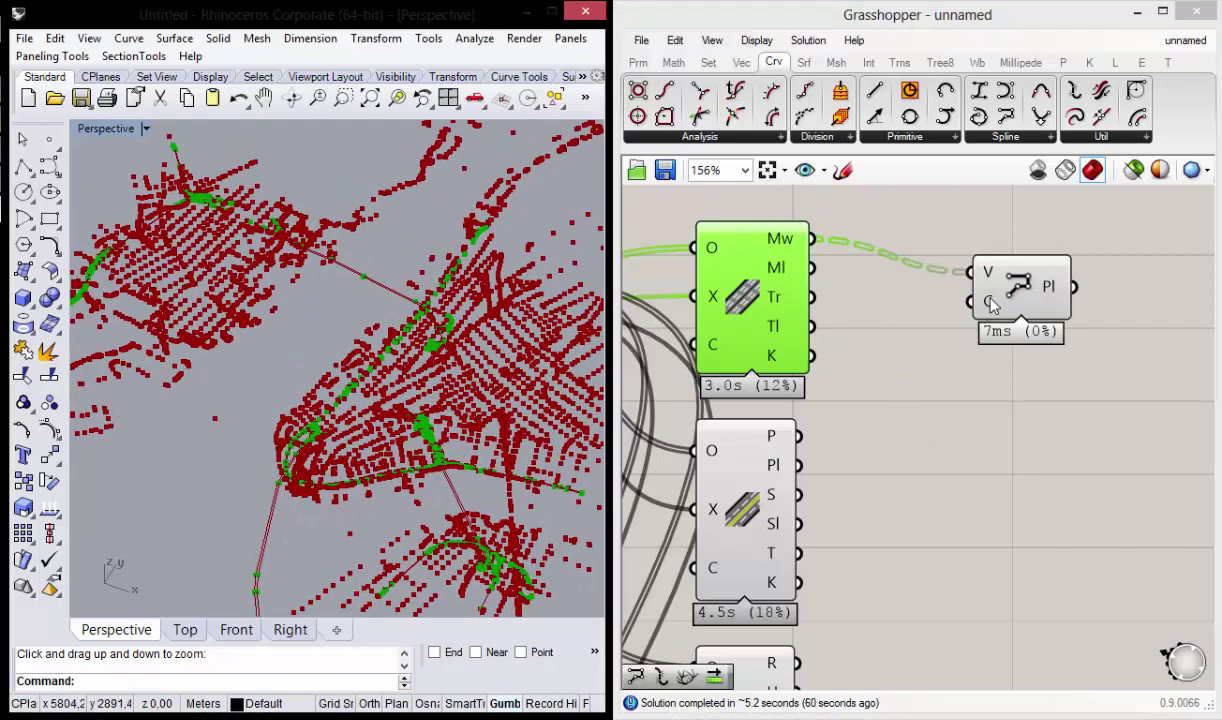
Step: Copy the PolyLine into an aligned, evenly spaced column of four
drag(990, 303, 974, 234)
click(1008, 333)
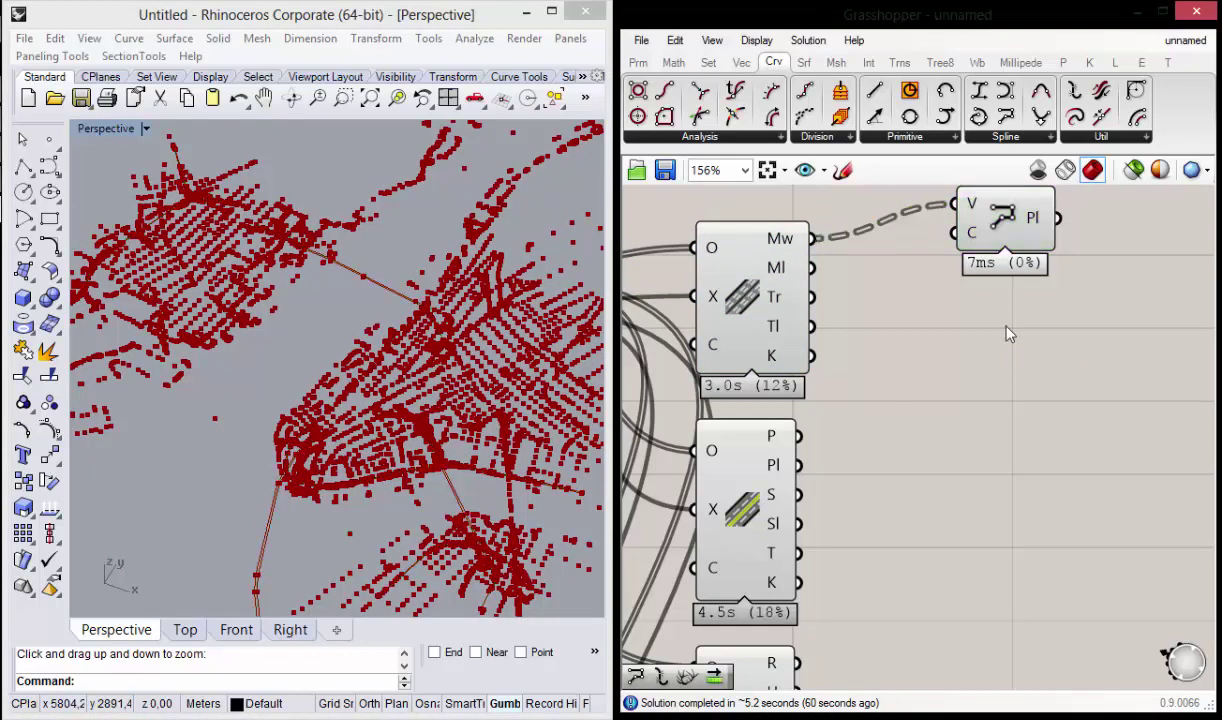
right_drag(949, 390, 917, 435)
mouse_move(976, 271)
mouse_down()
mouse_move(1012, 302)
mouse_move(1003, 390)
mouse_move(985, 270)
mouse_up()
drag(1025, 585, 925, 225)
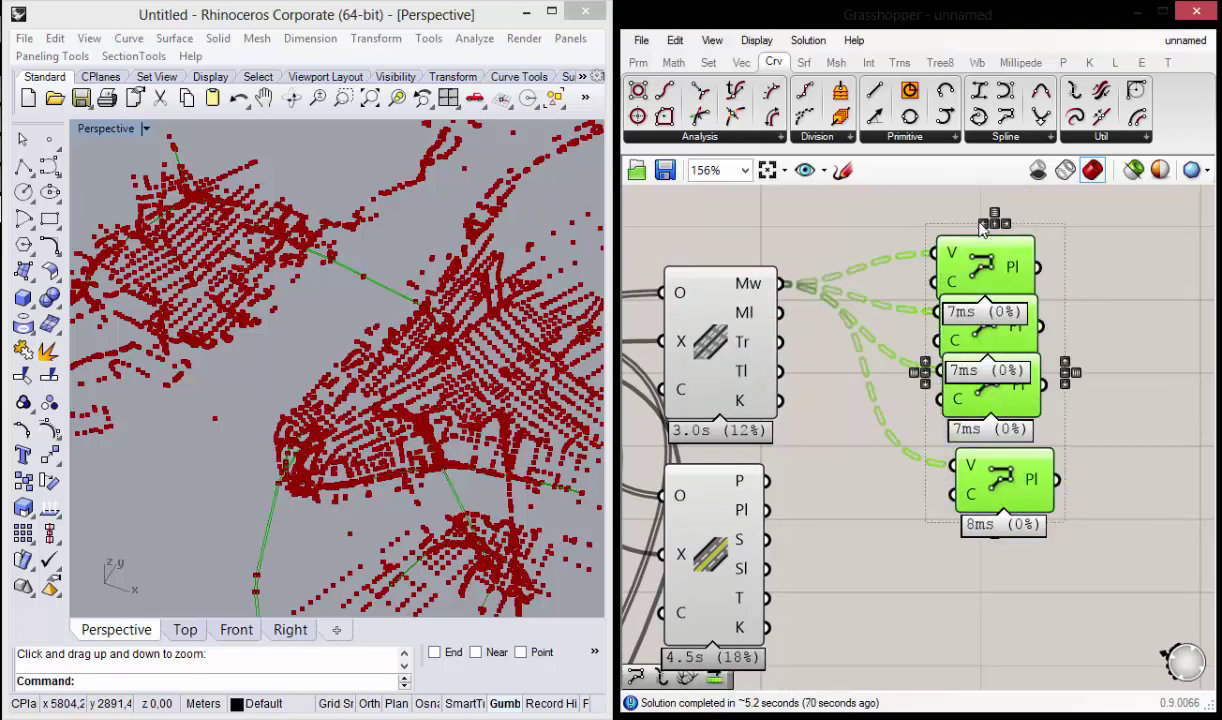
click(1097, 497)
drag(1045, 510, 960, 200)
click(985, 225)
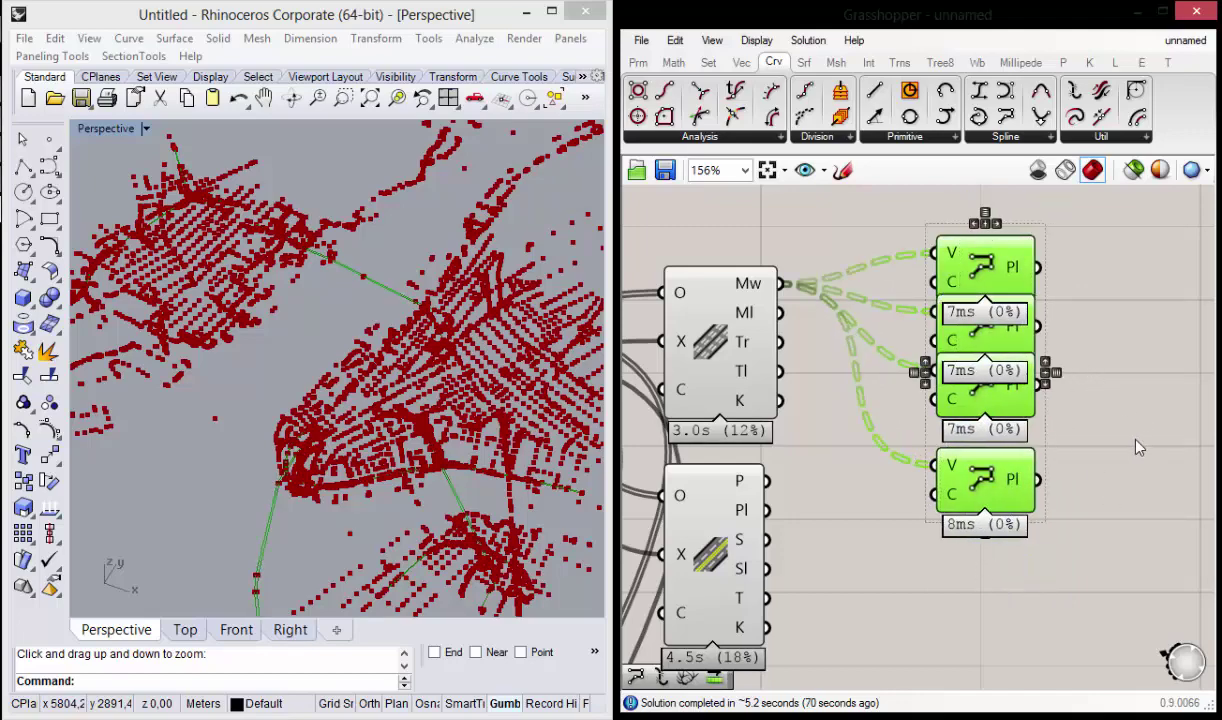
click(985, 218)
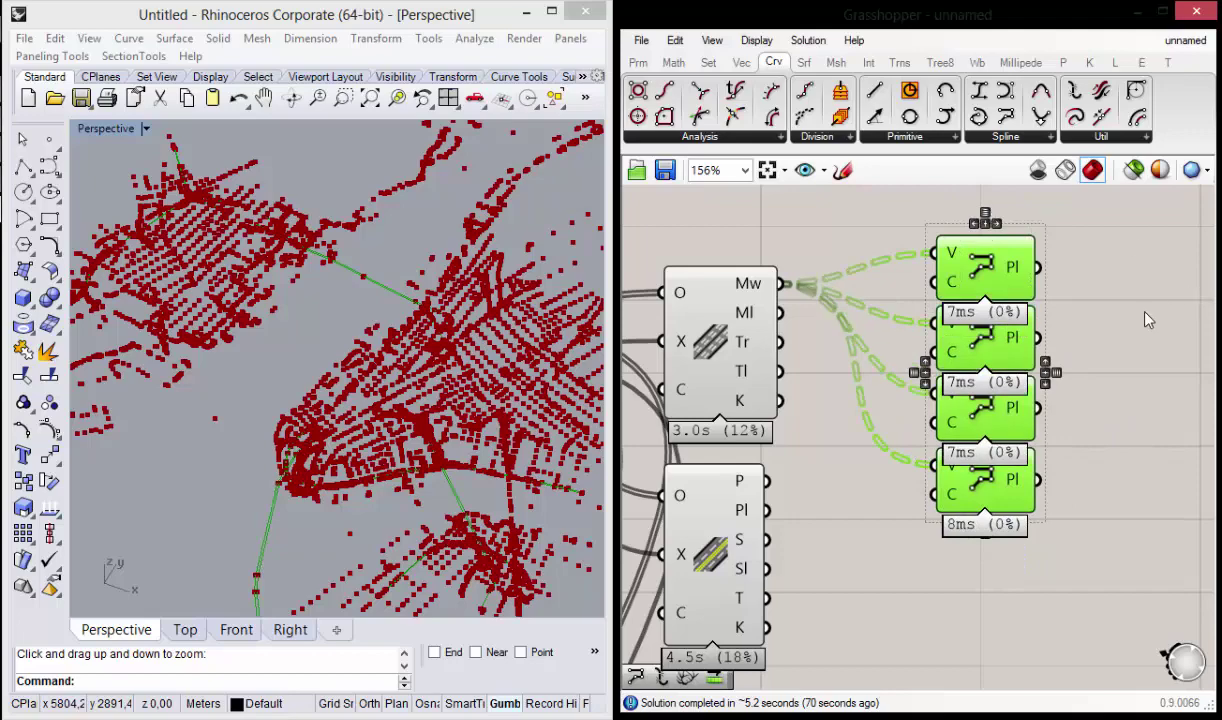
click(1092, 297)
right_drag(790, 340, 780, 310)
Step: Wire the Ml, Tr and Tl outputs into the second, third and fourth PolyLines
drag(771, 286, 925, 292)
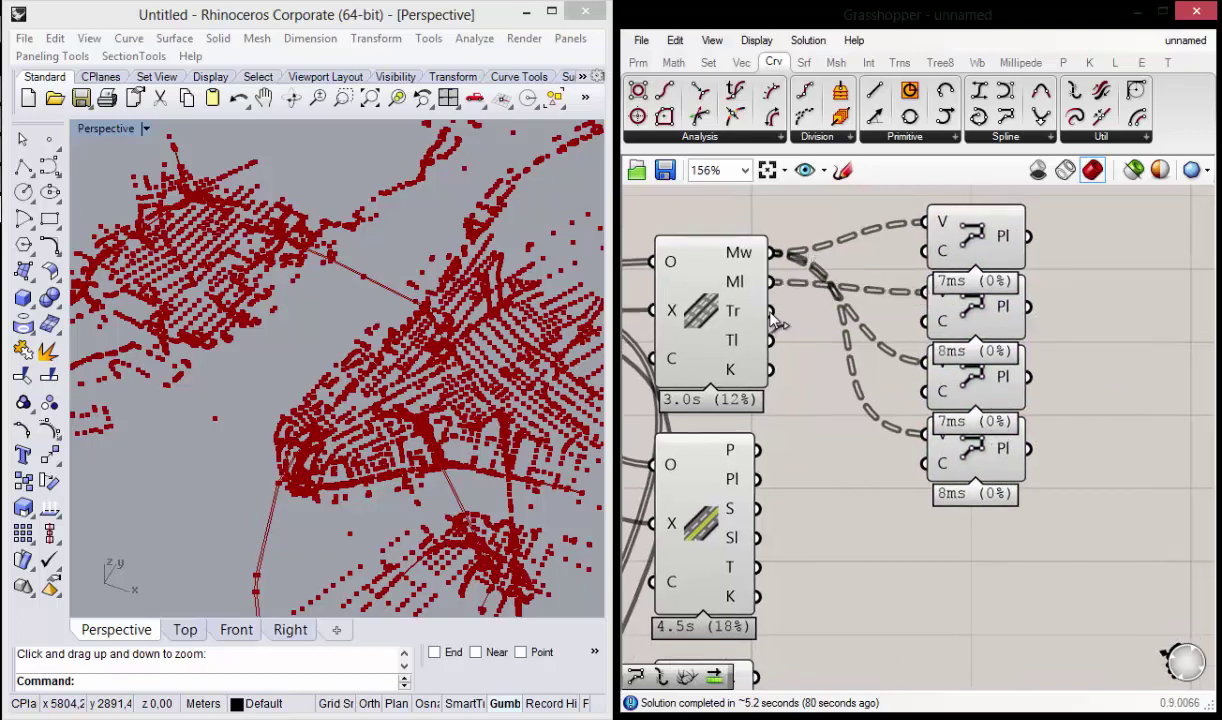
drag(775, 320, 925, 362)
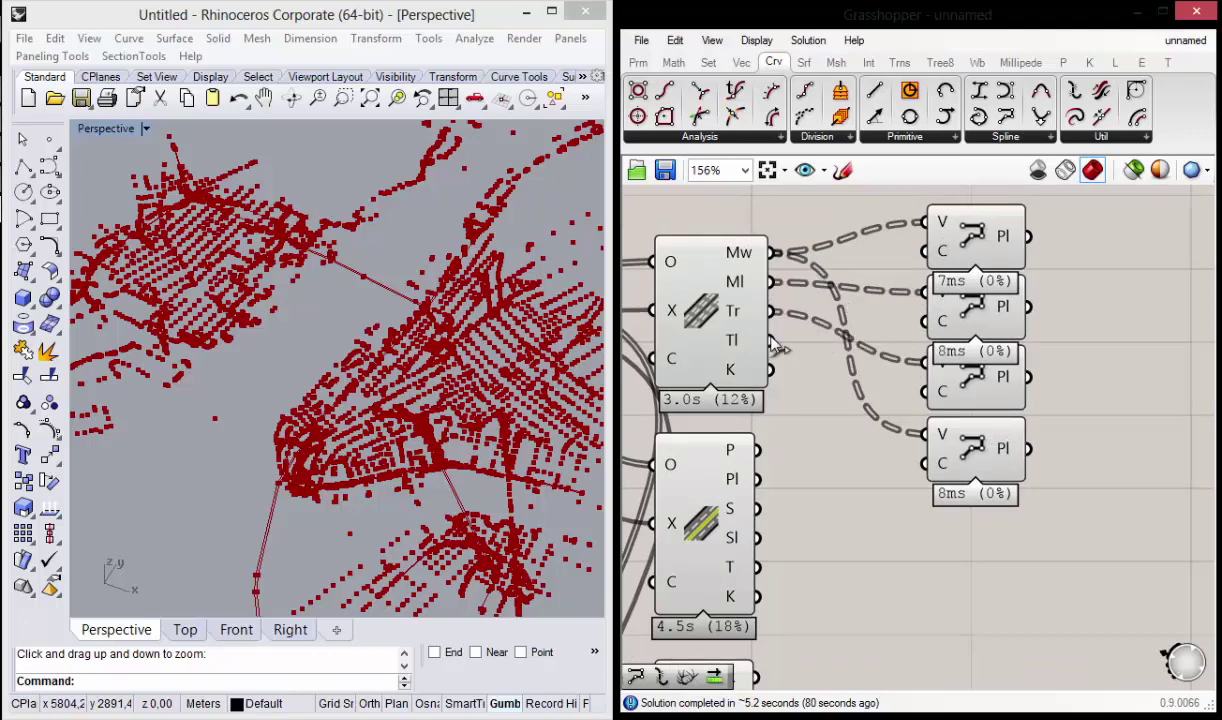
mouse_move(772, 340)
mouse_down()
mouse_move(881, 387)
mouse_move(925, 434)
mouse_up()
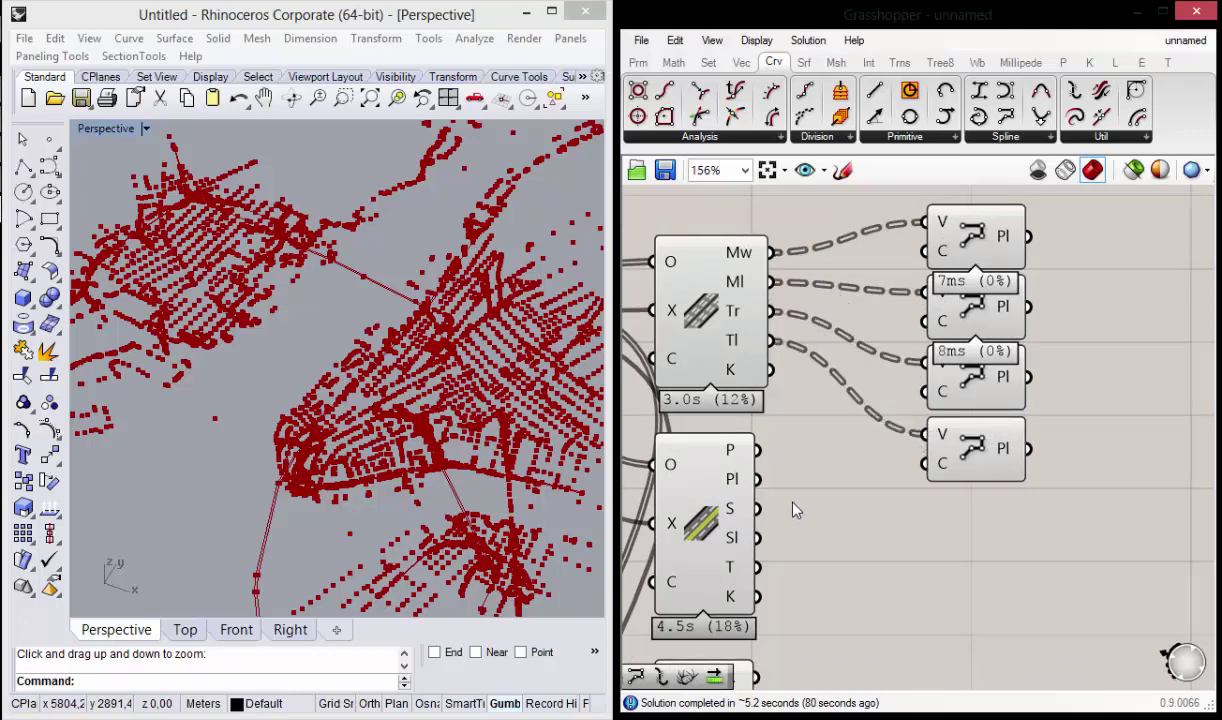
mouse_move(401, 256)
right_down()
mouse_move(322, 346)
mouse_move(226, 348)
mouse_move(276, 303)
right_up()
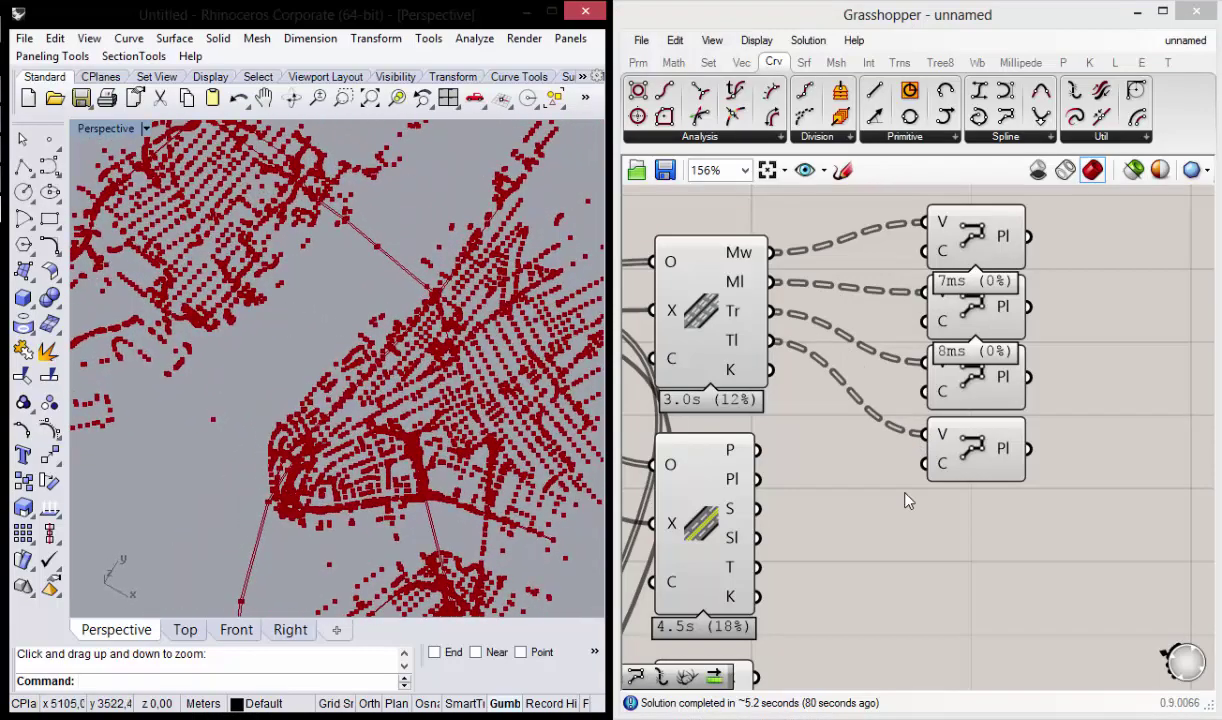
Step: Move the PolyLine column up and shift the whole definition down the canvas
scroll(910, 430, down, 2)
scroll(880, 415, down, 1)
scroll(855, 405, up, 2)
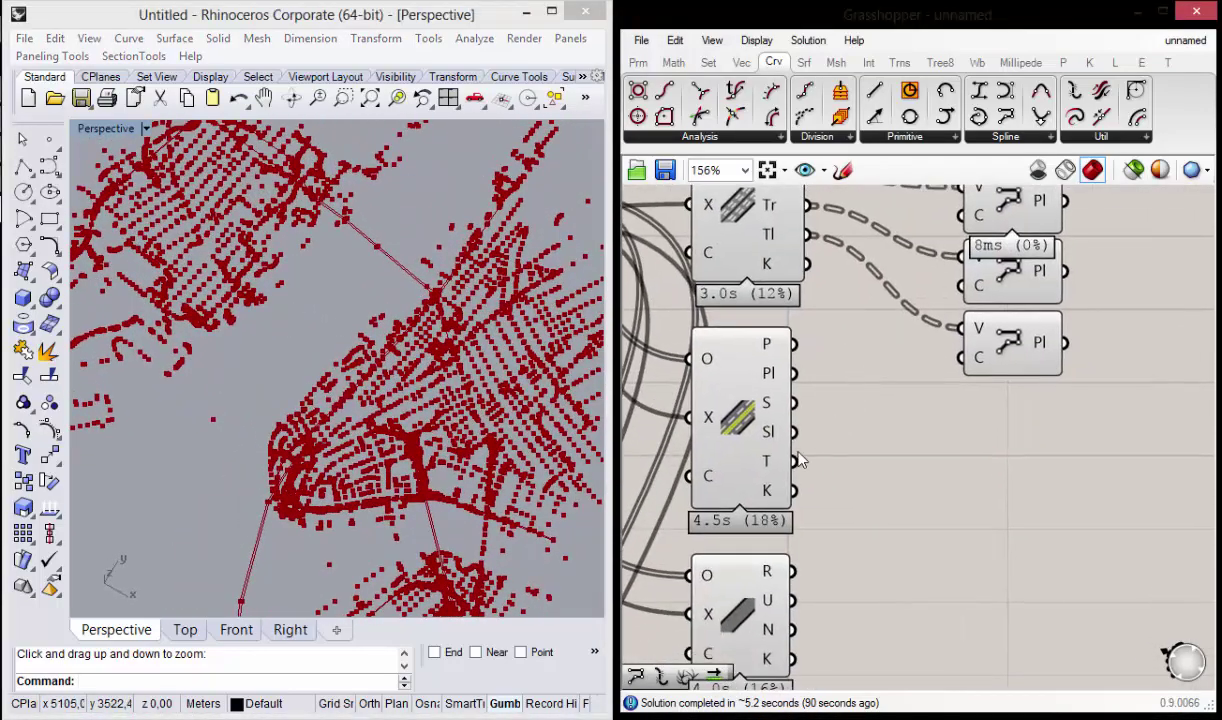
scroll(980, 423, down, 3)
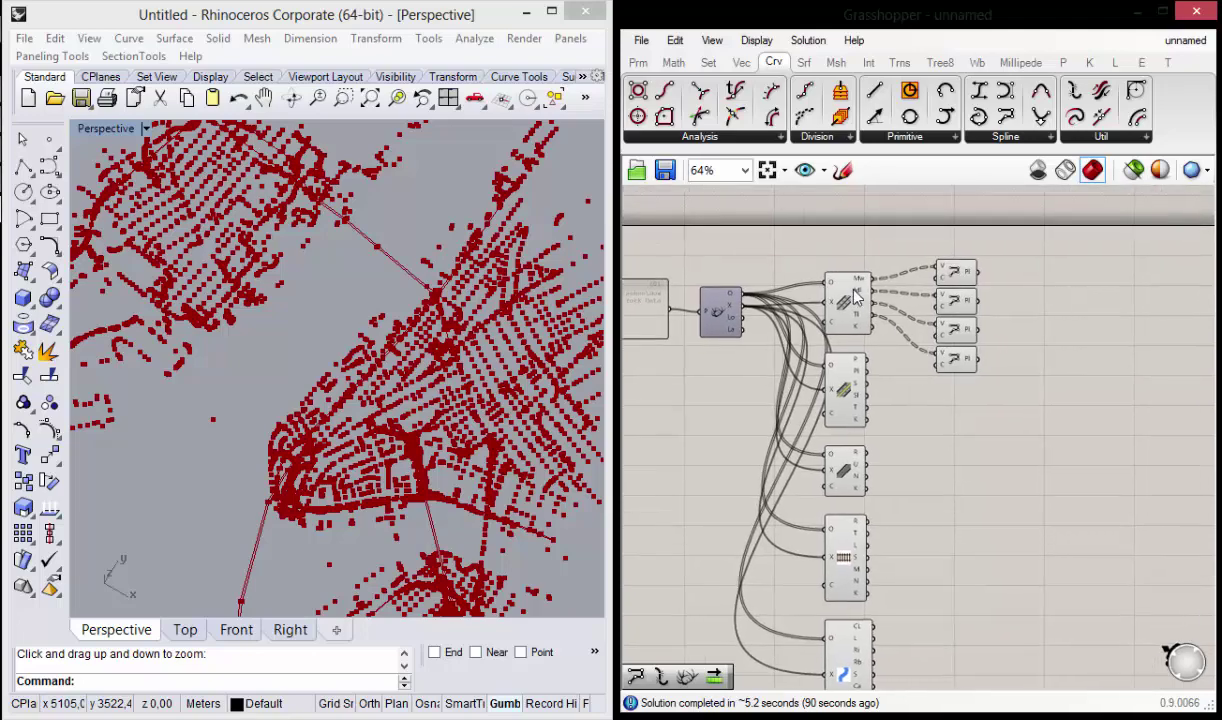
scroll(843, 316, up, 2)
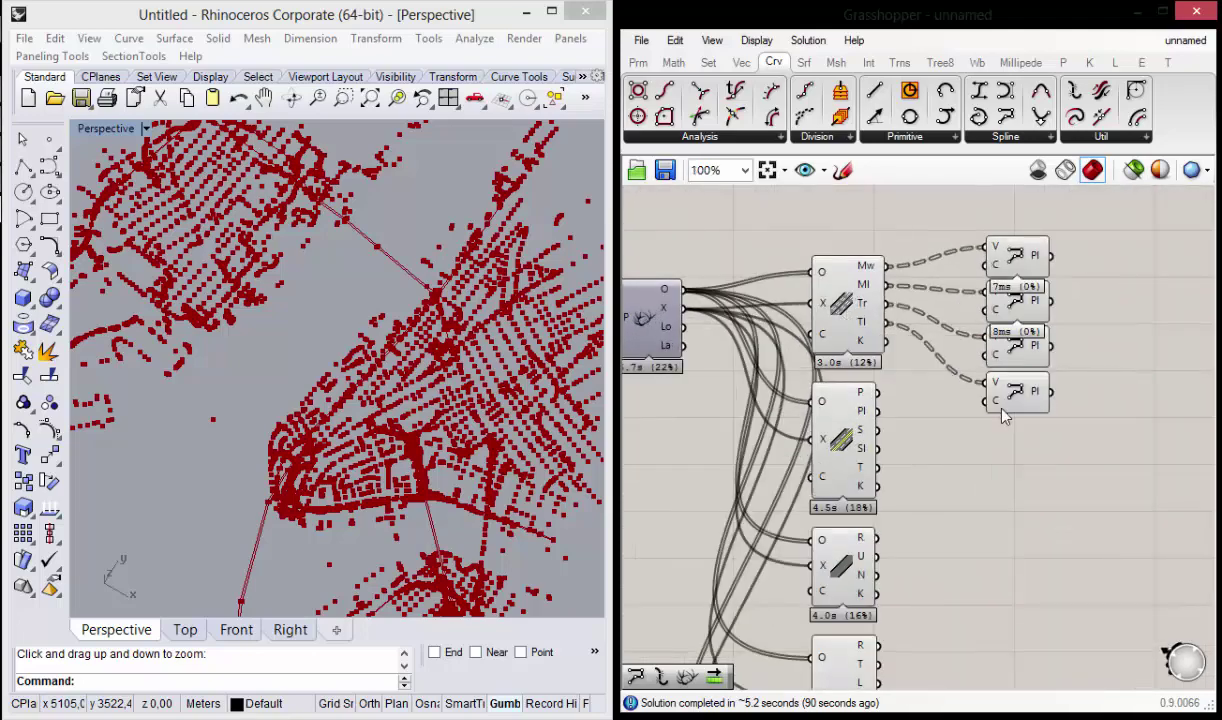
scroll(1001, 441, down, 1)
mouse_move(1001, 441)
mouse_down()
mouse_move(905, 210)
mouse_move(950, 198)
mouse_up()
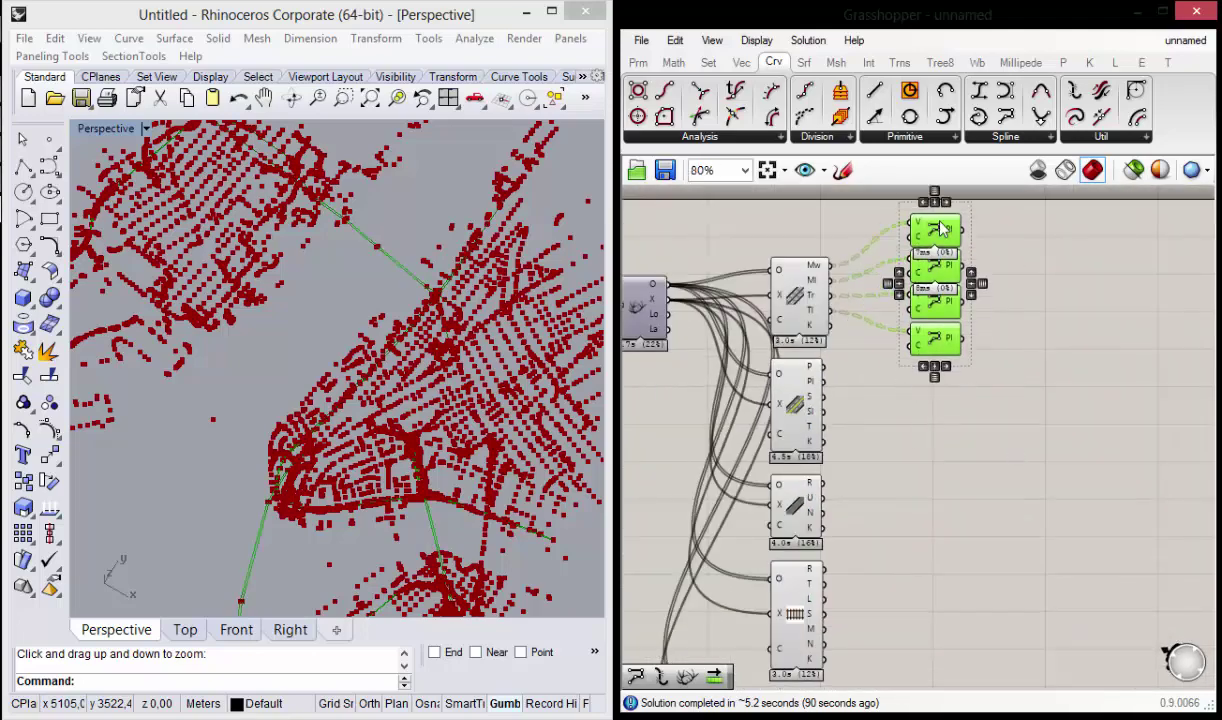
click(1000, 400)
scroll(936, 376, down, 2)
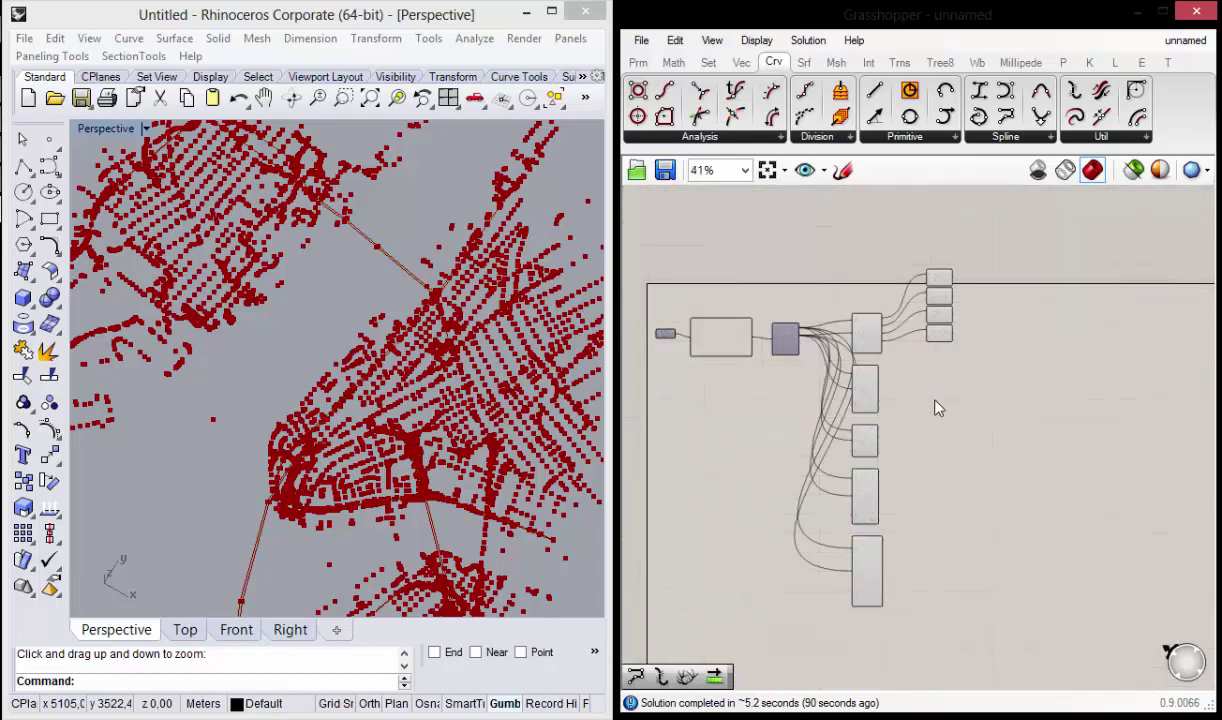
drag(680, 287, 640, 243)
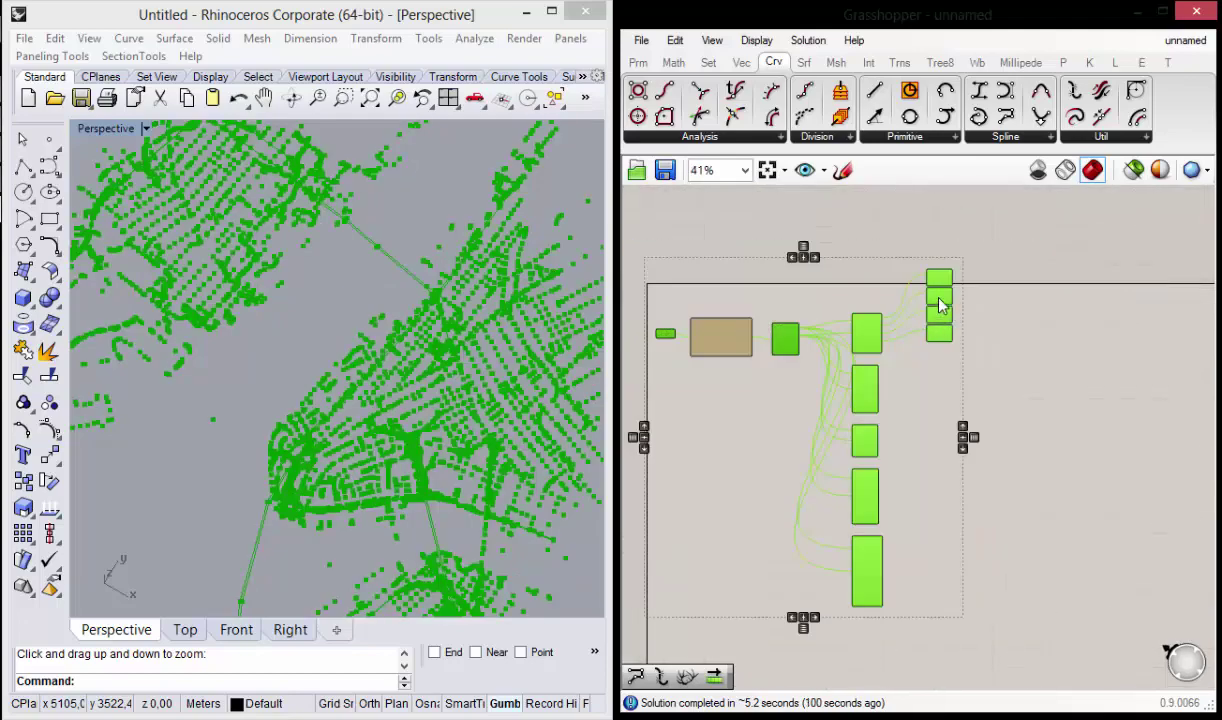
drag(940, 305, 938, 343)
click(965, 366)
scroll(965, 366, up, 1)
scroll(922, 420, up, 1)
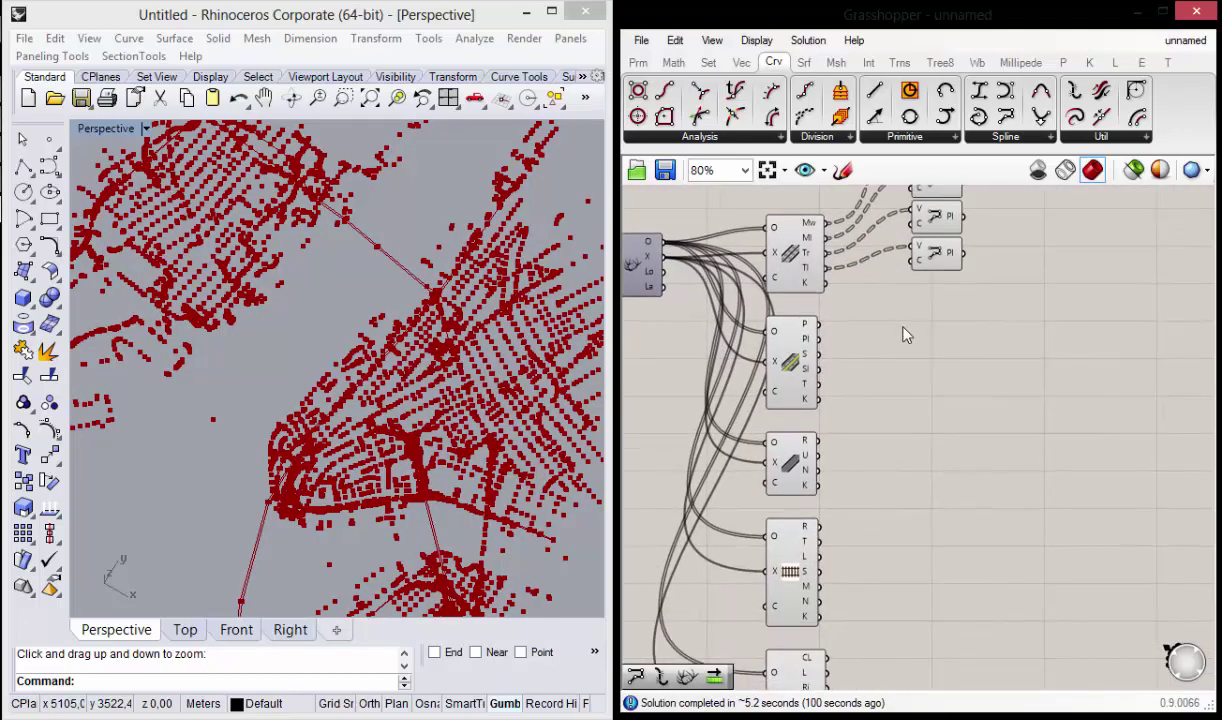
right_drag(905, 335, 883, 320)
scroll(870, 313, up, 1)
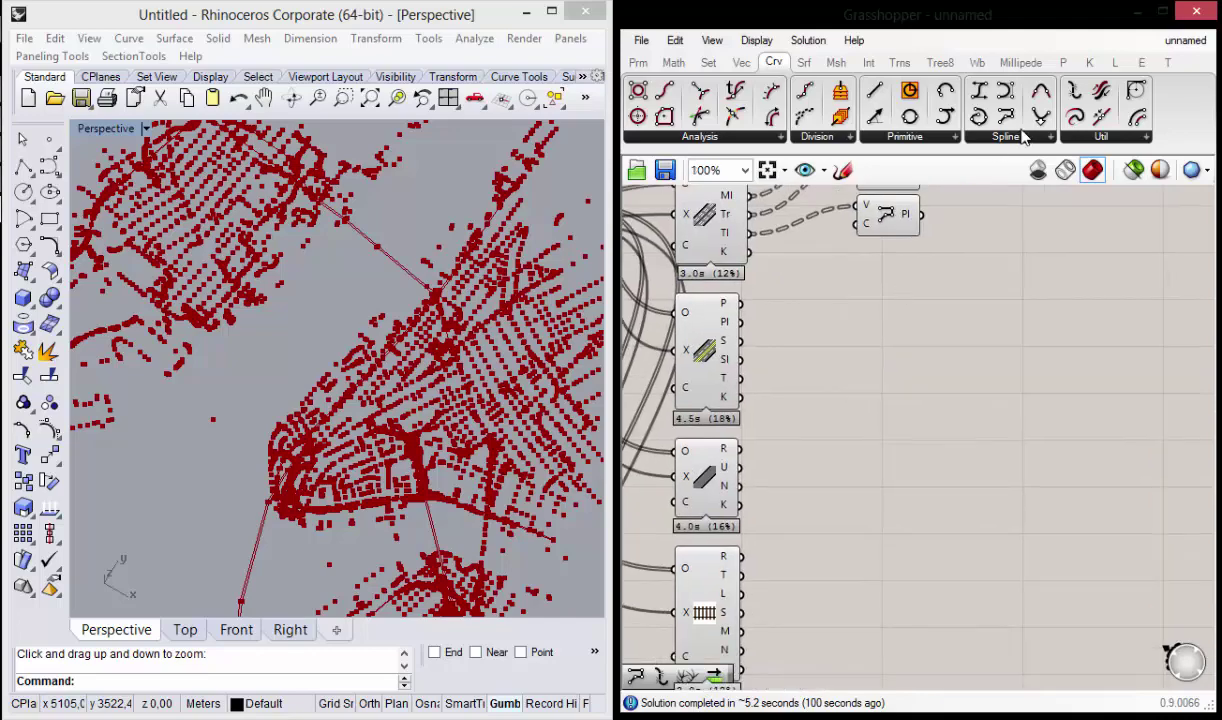
Step: Place a new PolyLine component beside the Major Roads component
drag(1006, 118, 883, 288)
mouse_move(922, 363)
mouse_down()
mouse_move(868, 288)
mouse_move(880, 415)
mouse_up()
click(880, 298)
Step: Make four aligned PolyLine copies fed by Major Roads' P, Pl, S and Sl outputs
drag(883, 305, 890, 343)
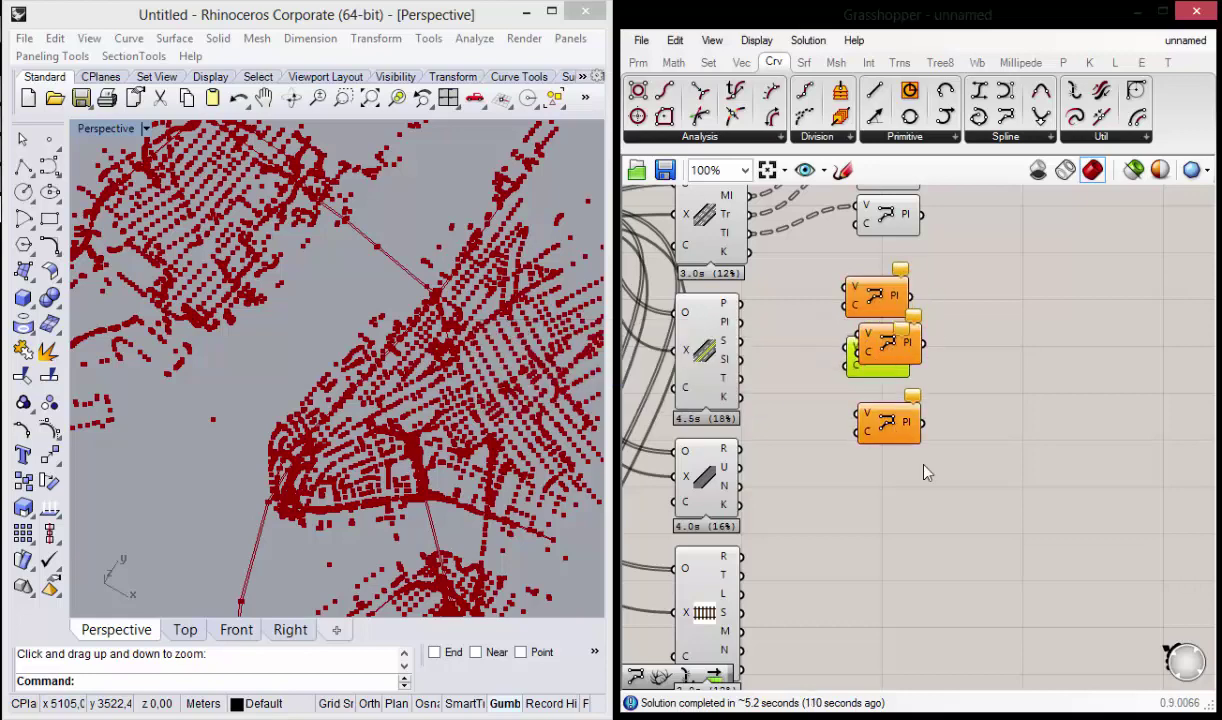
drag(955, 258, 886, 474)
click(878, 457)
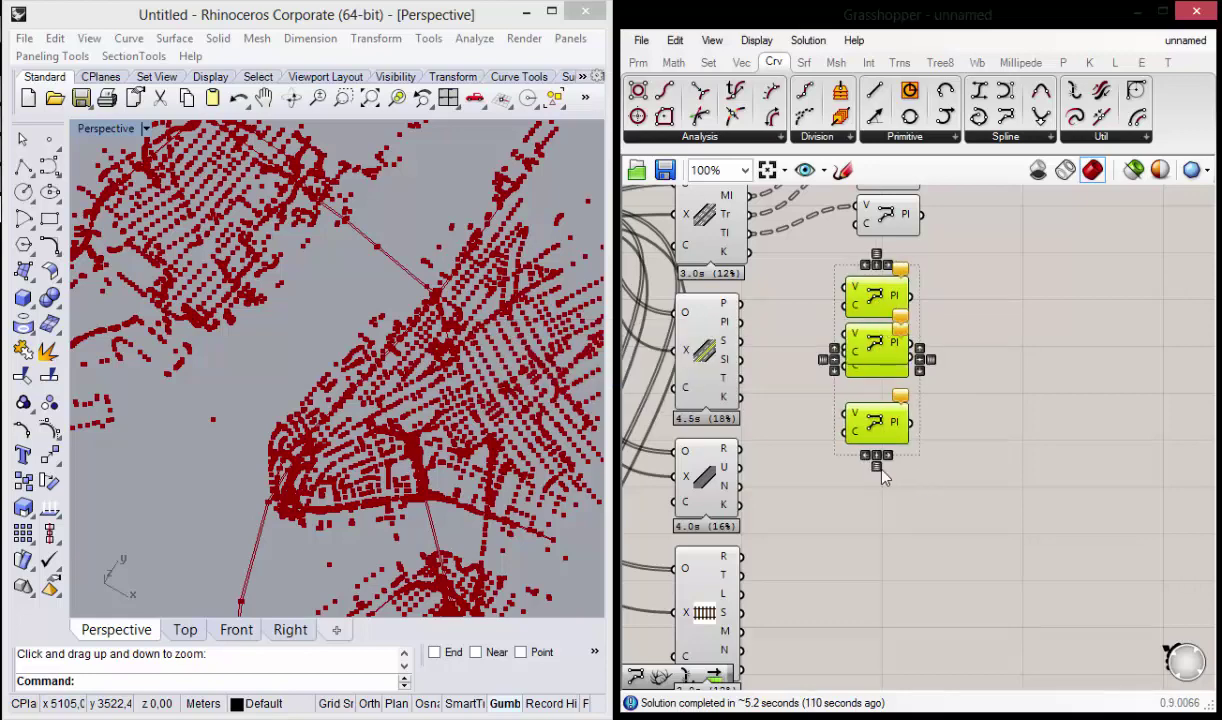
click(834, 358)
drag(741, 303, 845, 288)
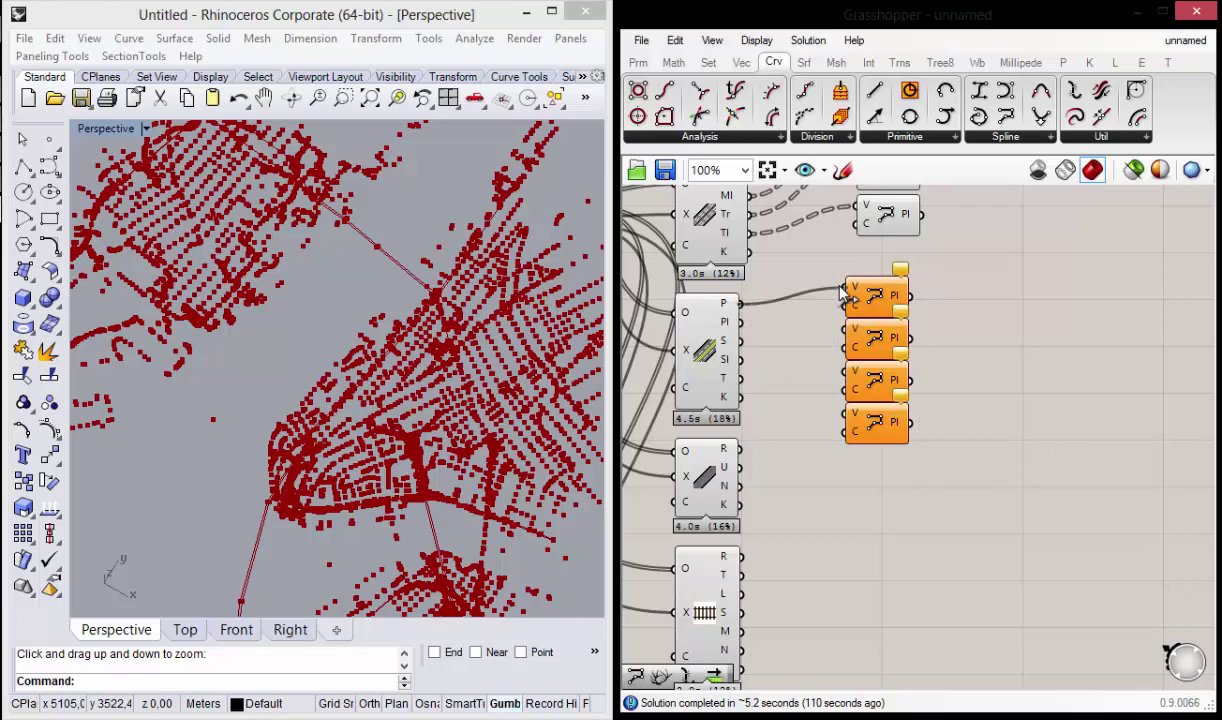
drag(743, 323, 846, 327)
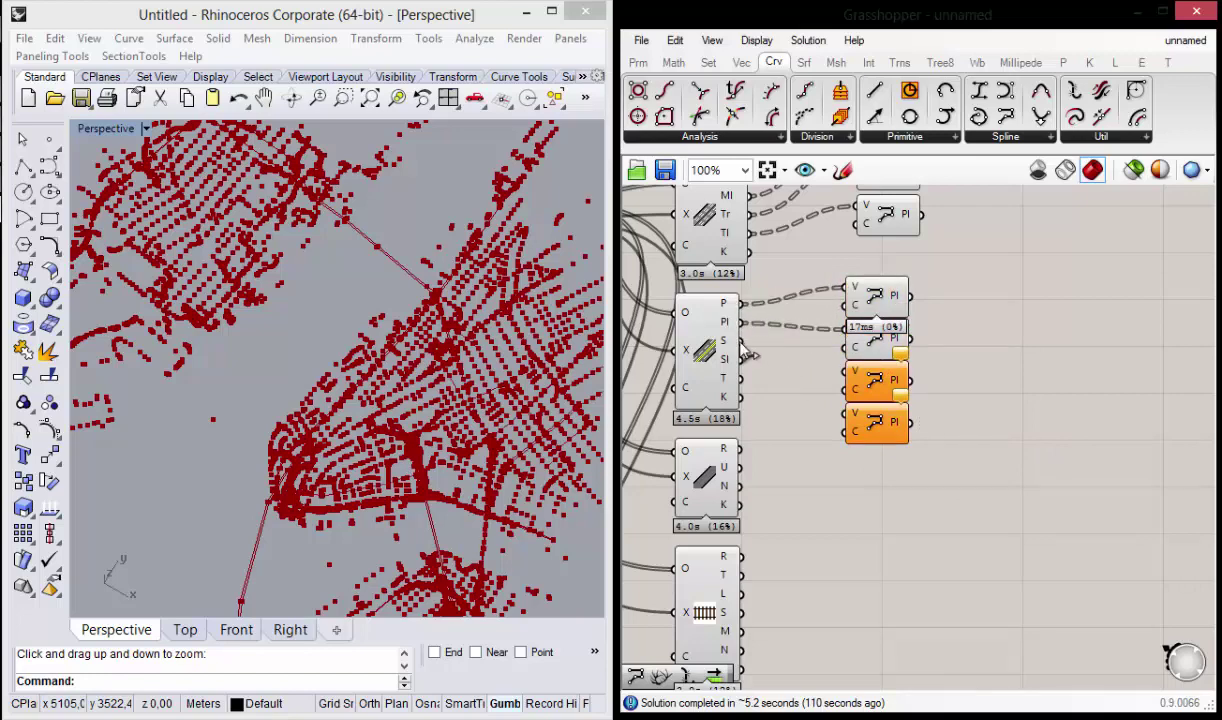
drag(742, 341, 846, 370)
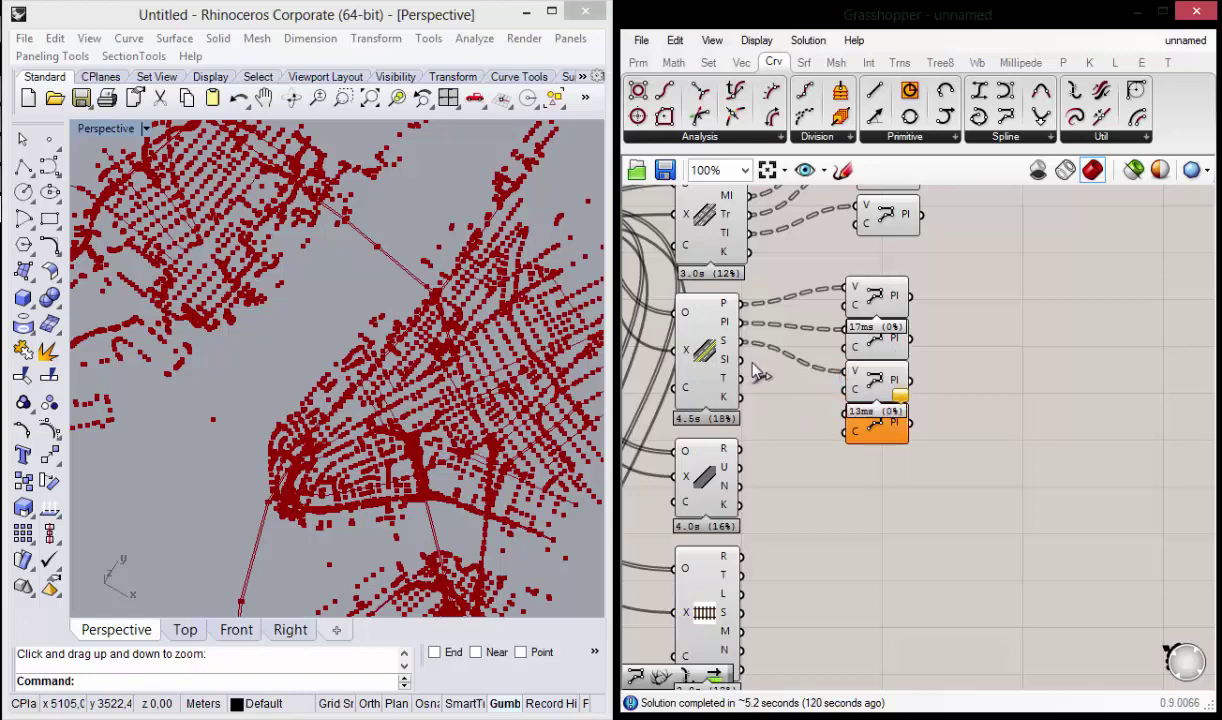
drag(742, 359, 846, 414)
Step: Paste three aligned PolyLines and wire Minor Roads' R, U and N outputs into them
right_drag(847, 517, 868, 397)
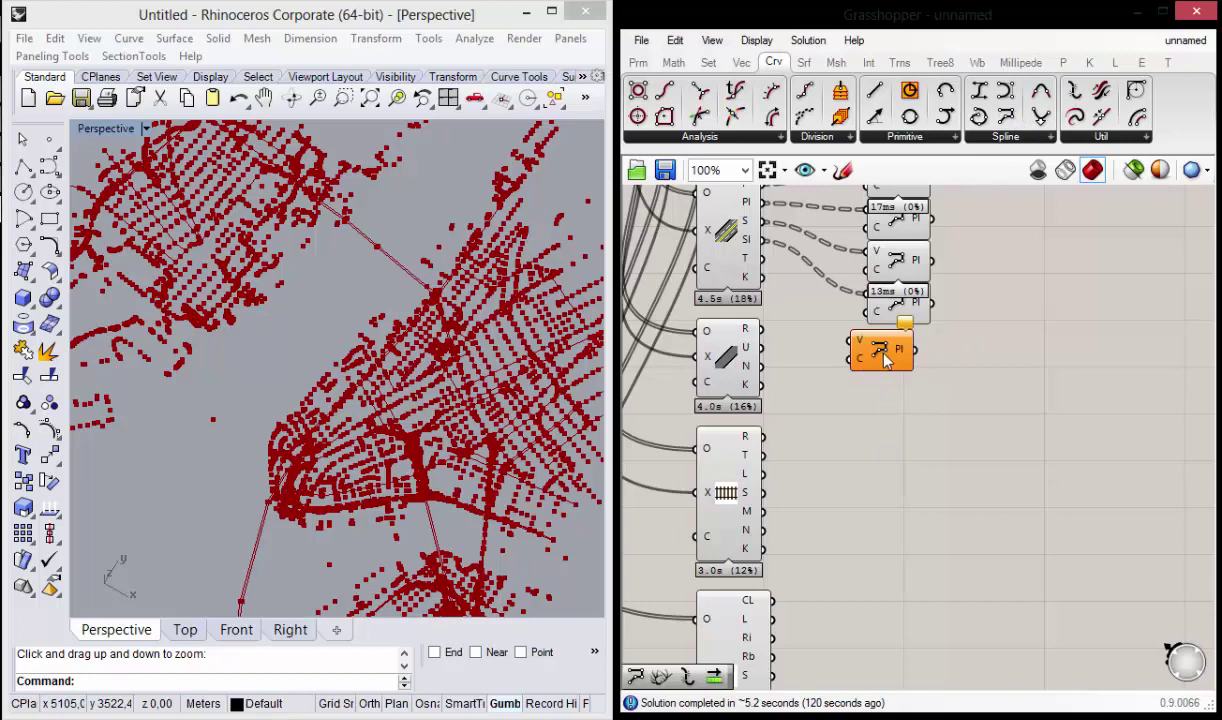
click(885, 358)
key(ctrl+c)
key(ctrl+v)
key(ctrl+v)
key(ctrl+v)
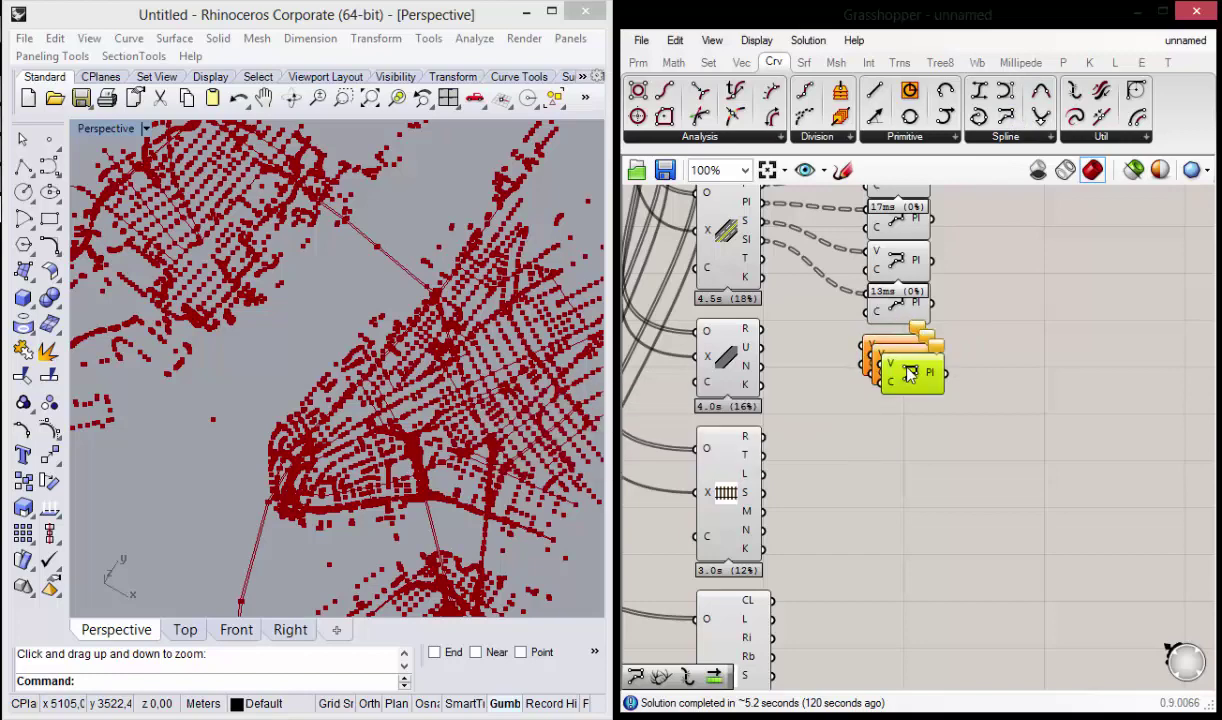
mouse_move(910, 373)
mouse_down()
mouse_move(885, 455)
mouse_move(890, 410)
mouse_up()
drag(935, 515, 897, 360)
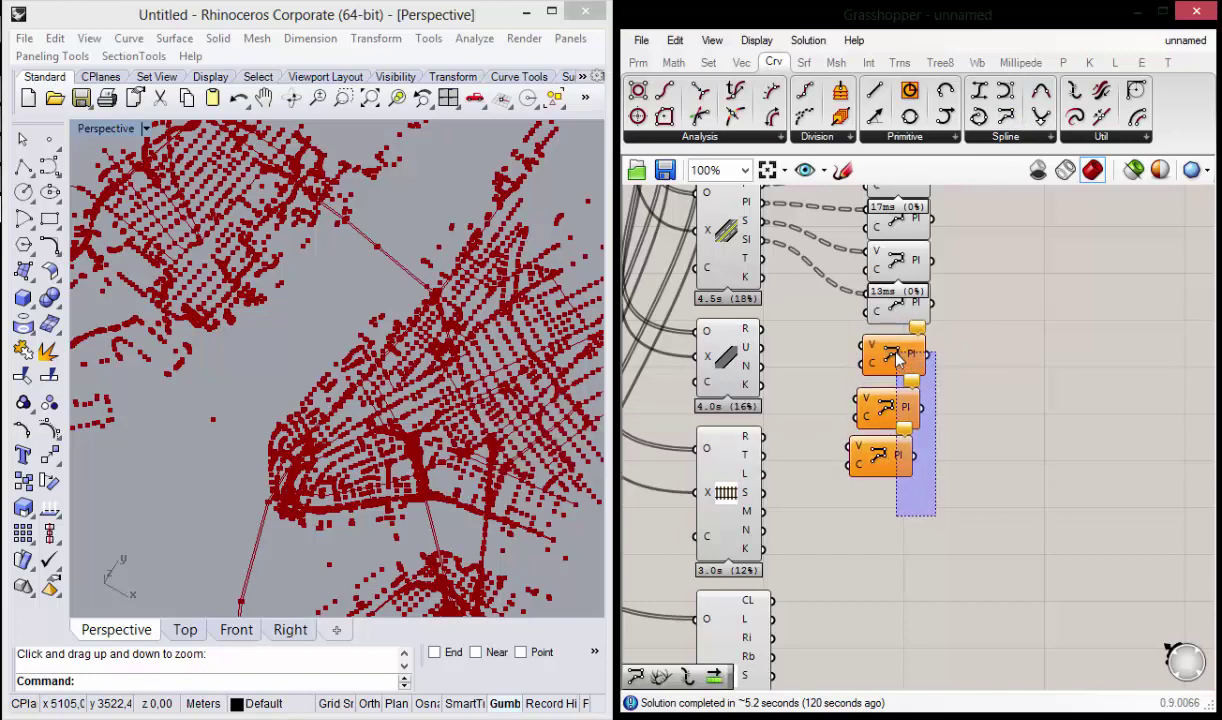
click(946, 406)
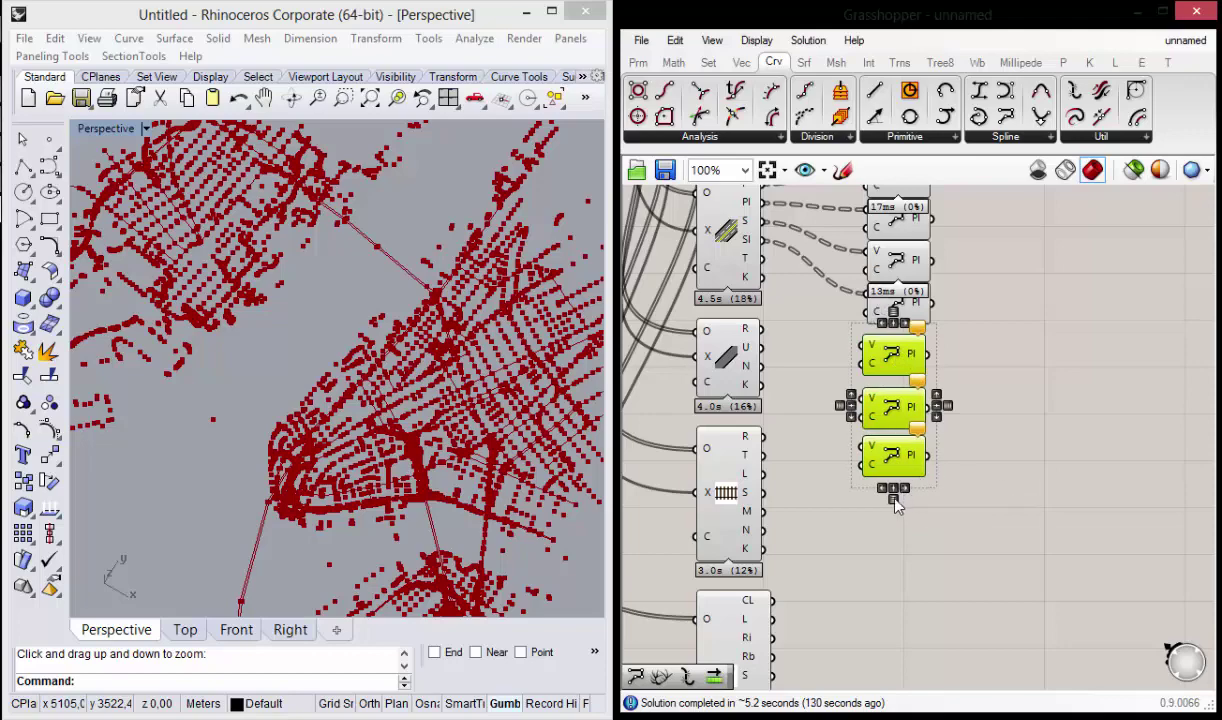
click(897, 506)
click(784, 389)
drag(764, 330, 864, 345)
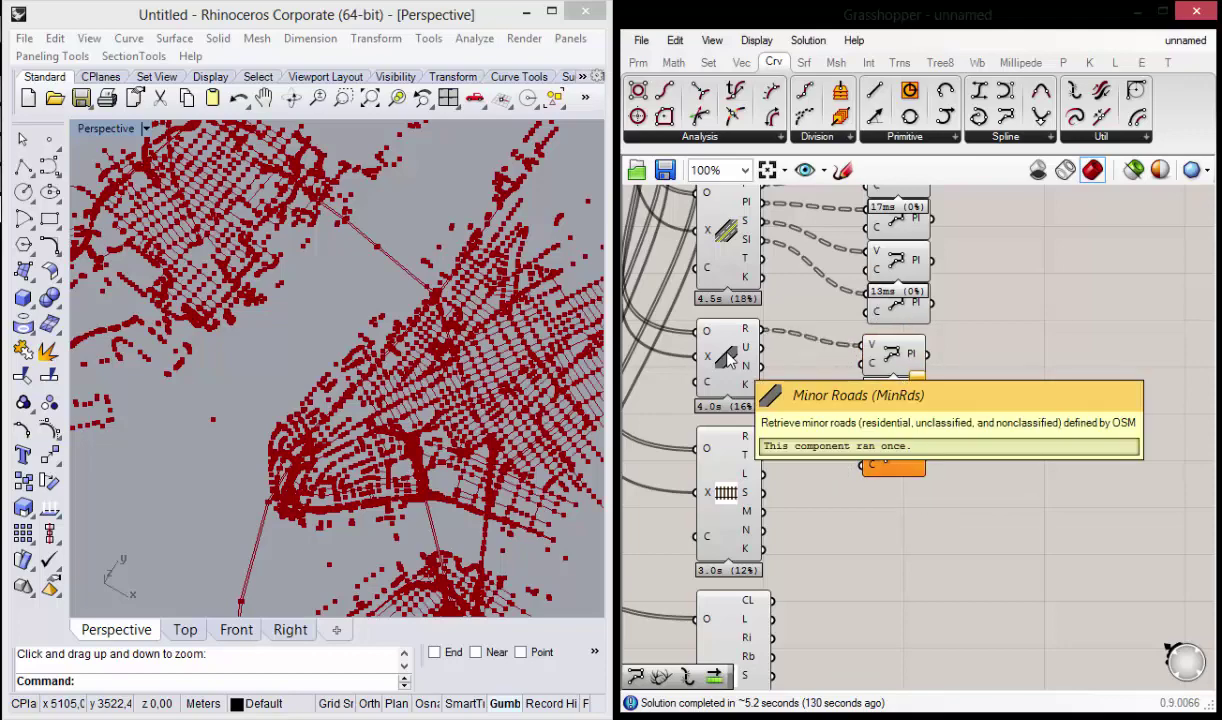
drag(763, 347, 866, 395)
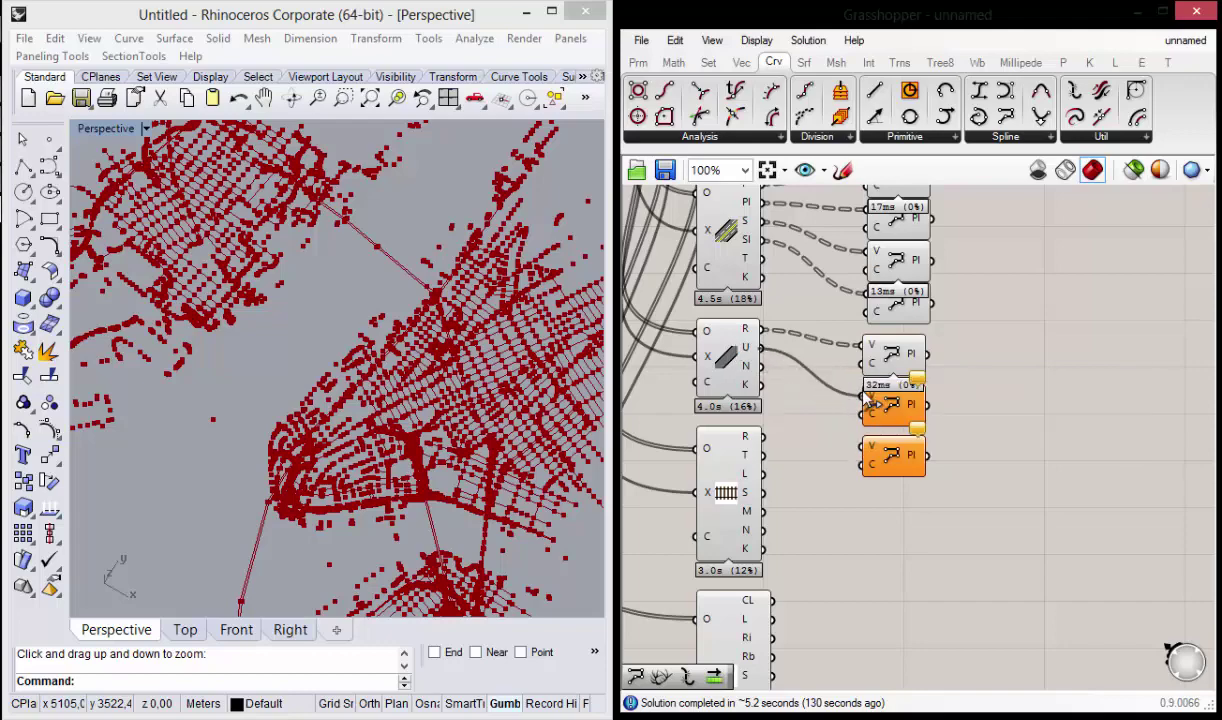
mouse_move(764, 366)
mouse_down()
mouse_move(864, 447)
mouse_move(868, 483)
mouse_move(887, 485)
mouse_up()
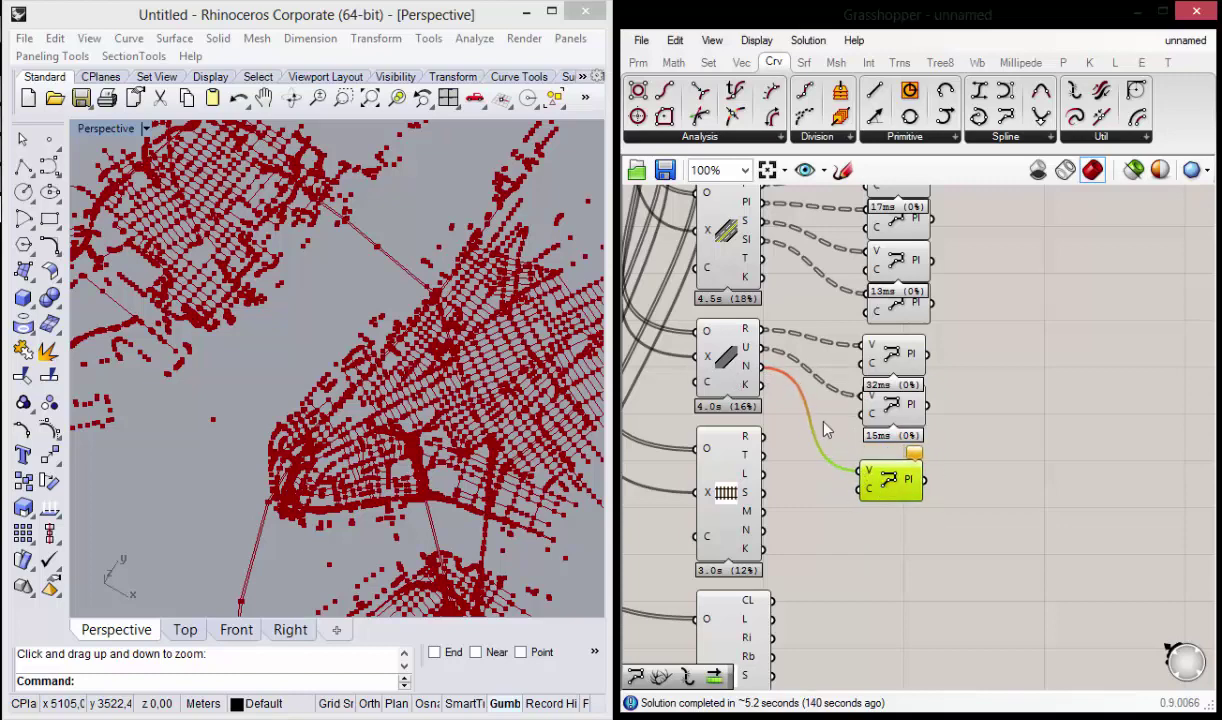
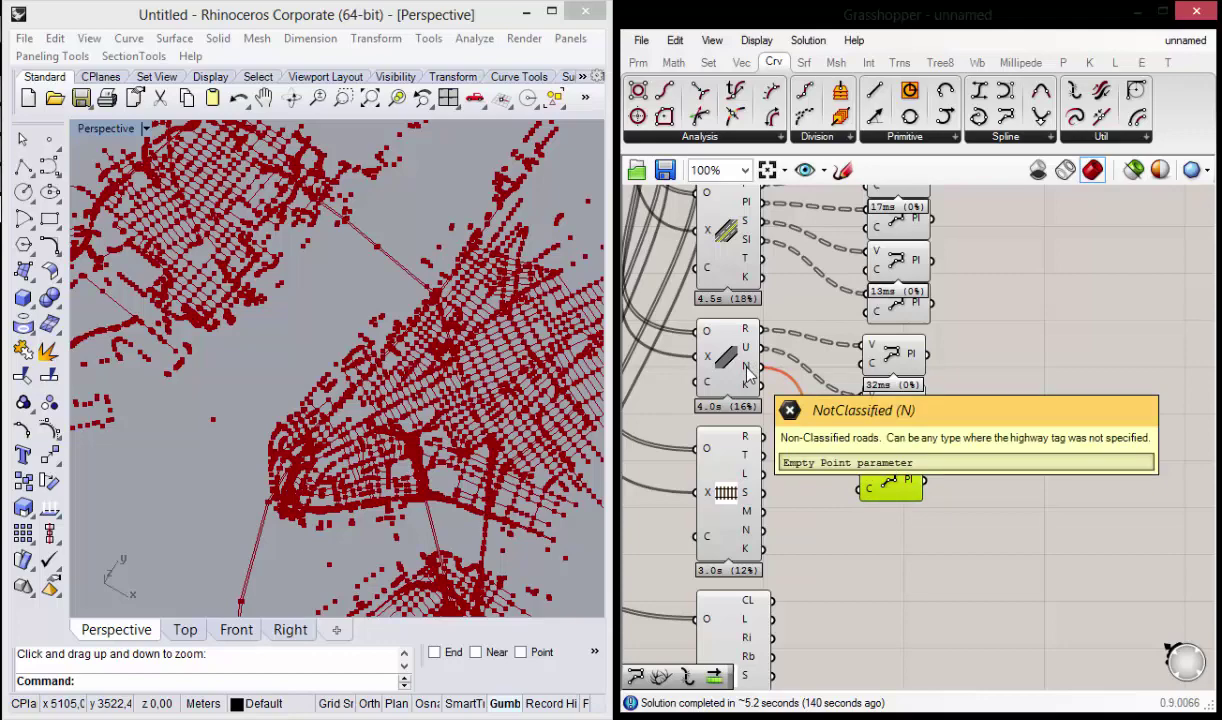
Step: Delete the empty NotClassified PolyLine component
click(895, 505)
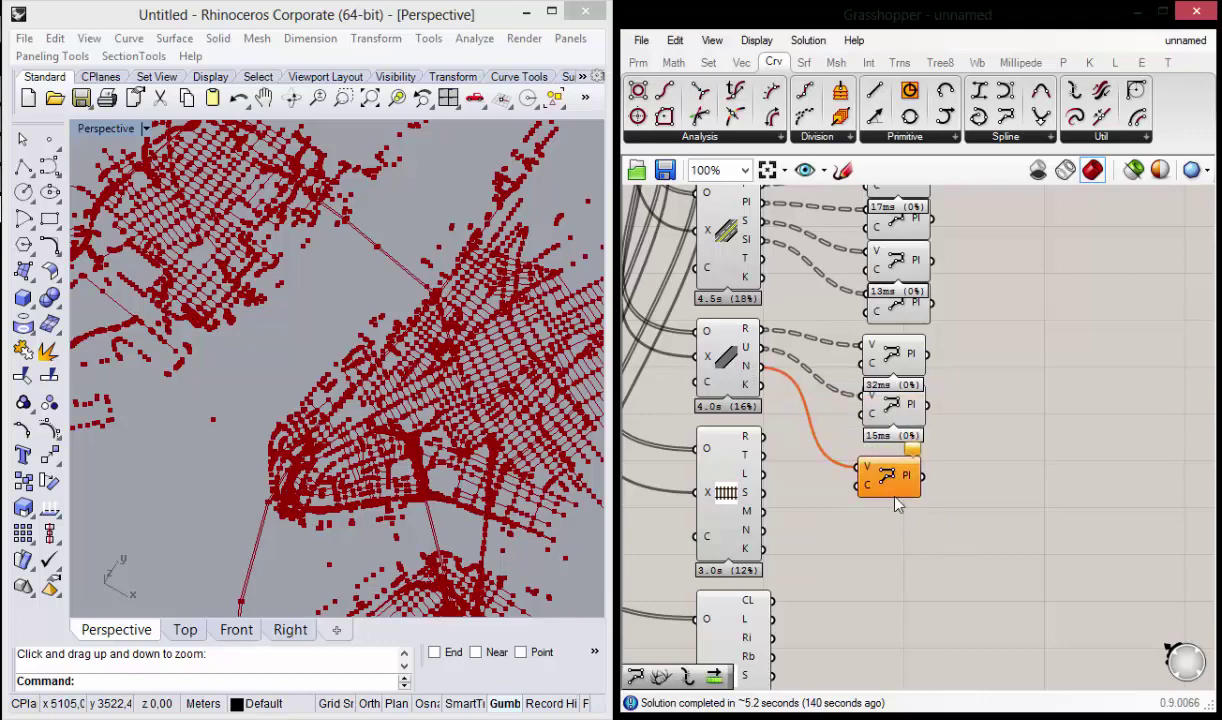
drag(893, 487, 898, 489)
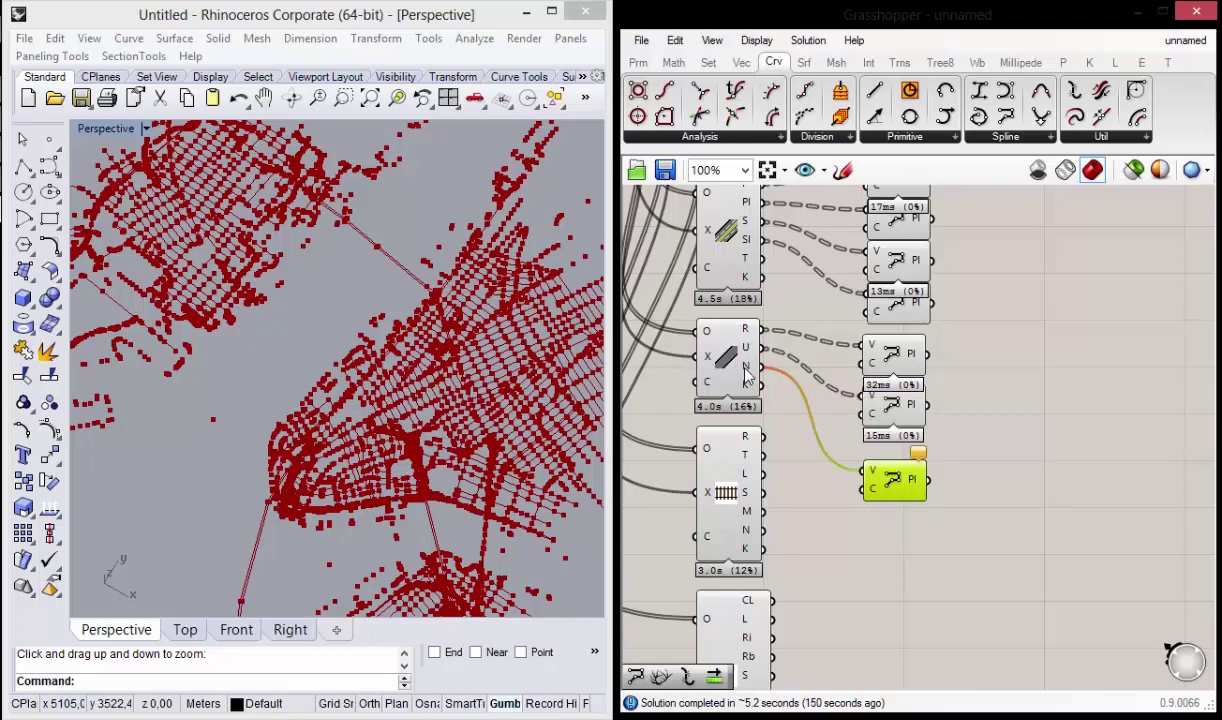
drag(896, 479, 908, 483)
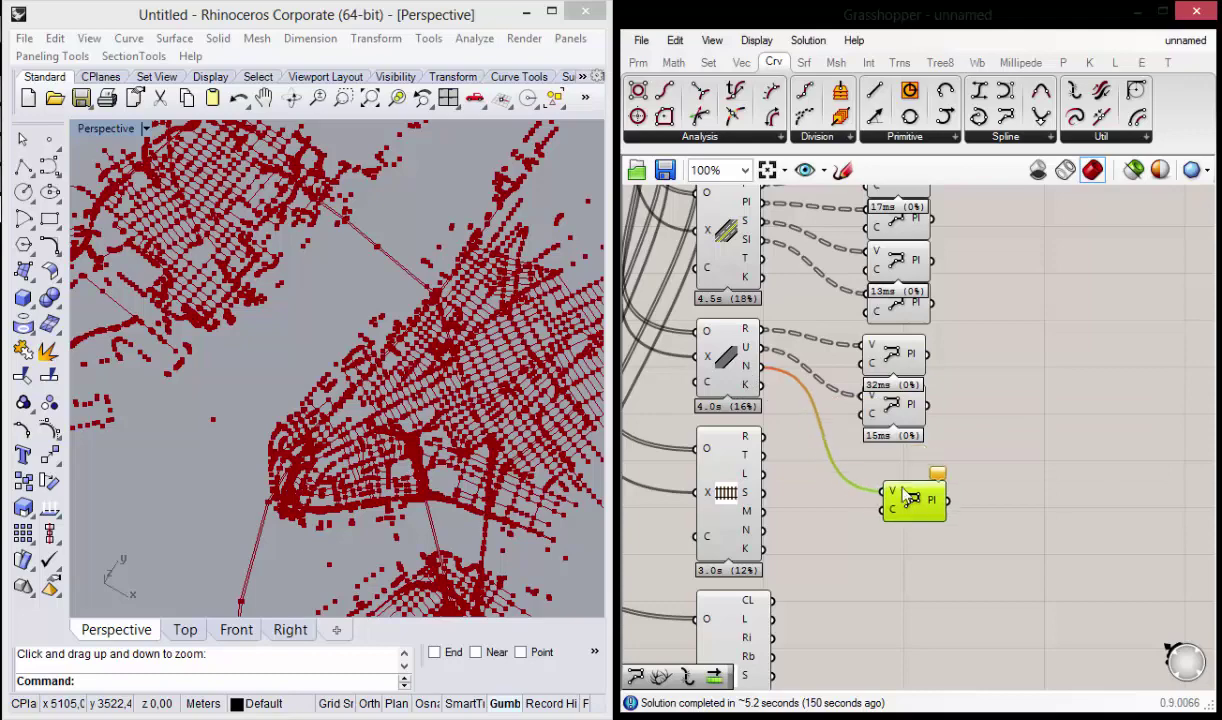
key(Delete)
scroll(861, 394, down, 3)
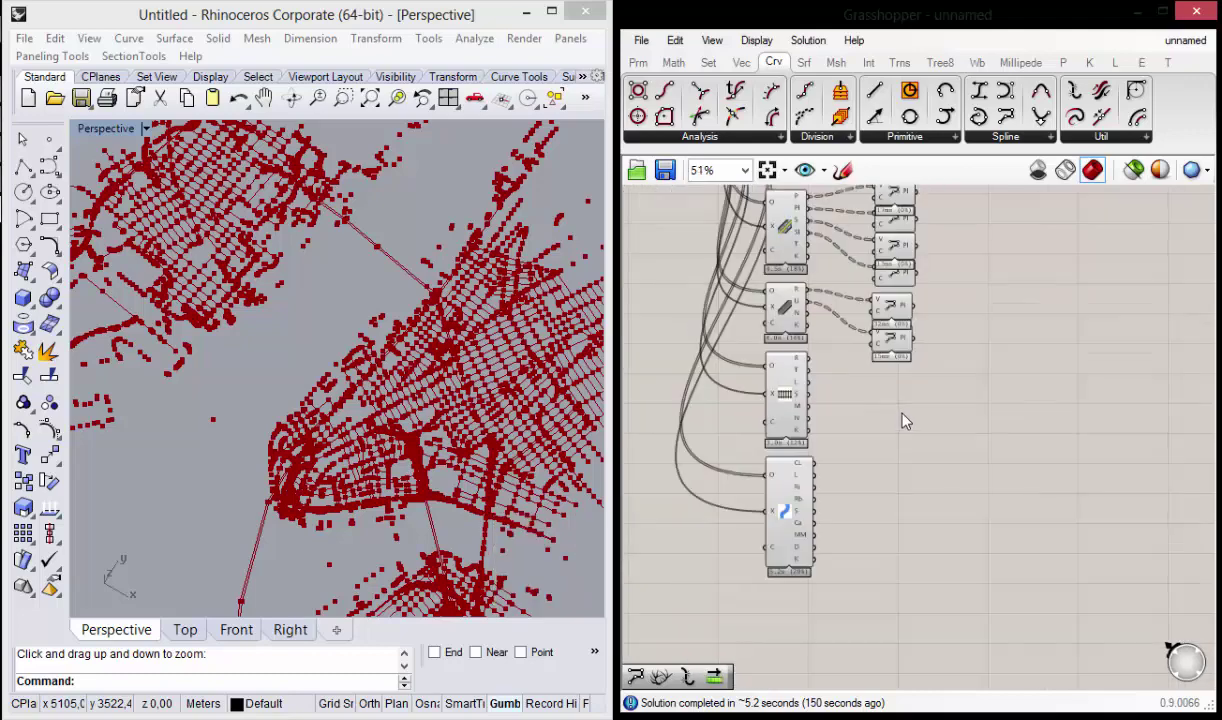
scroll(840, 413, up, 3)
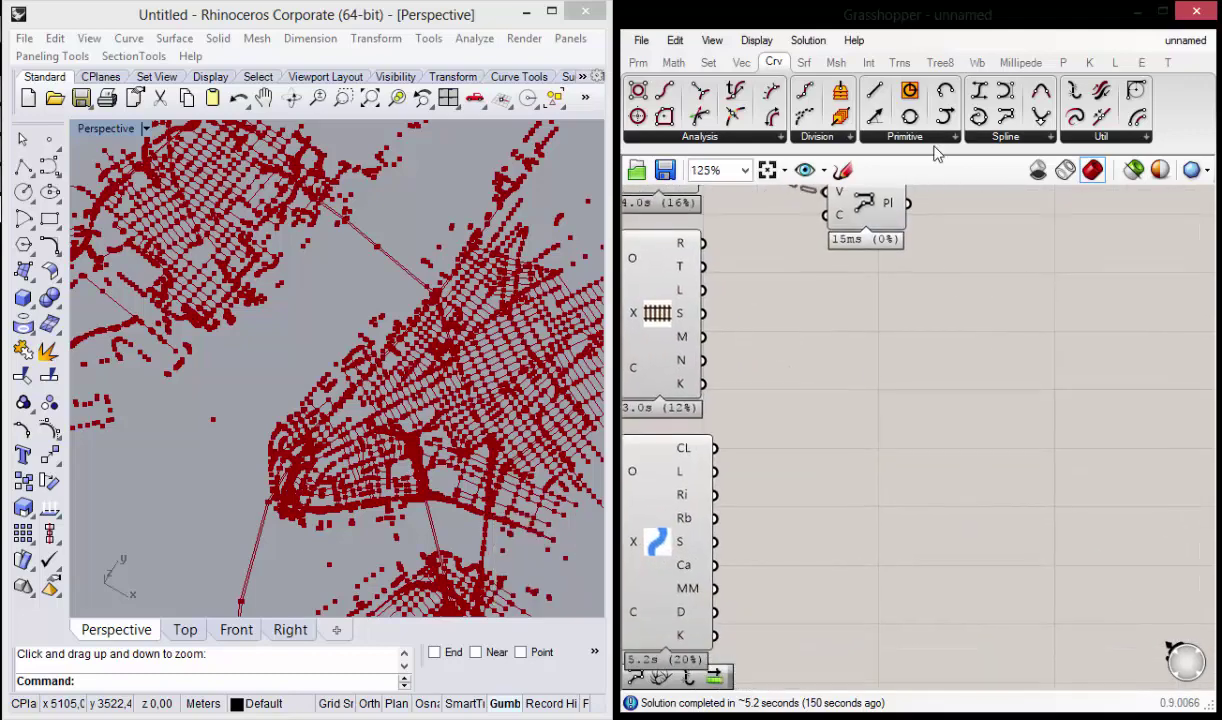
Step: Add a PolyLine, copy it, and align four PolyLines in an evenly spaced column
drag(1006, 116, 866, 297)
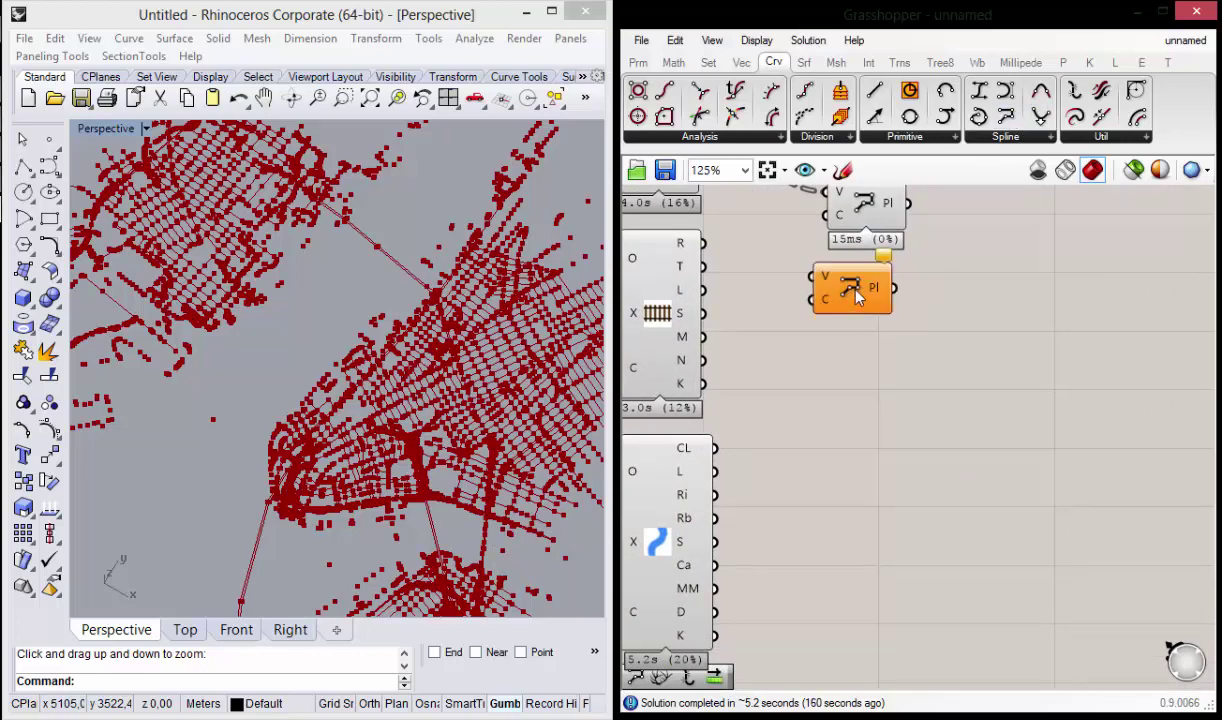
key(ctrl+c)
key(ctrl+v)
key(ctrl+v)
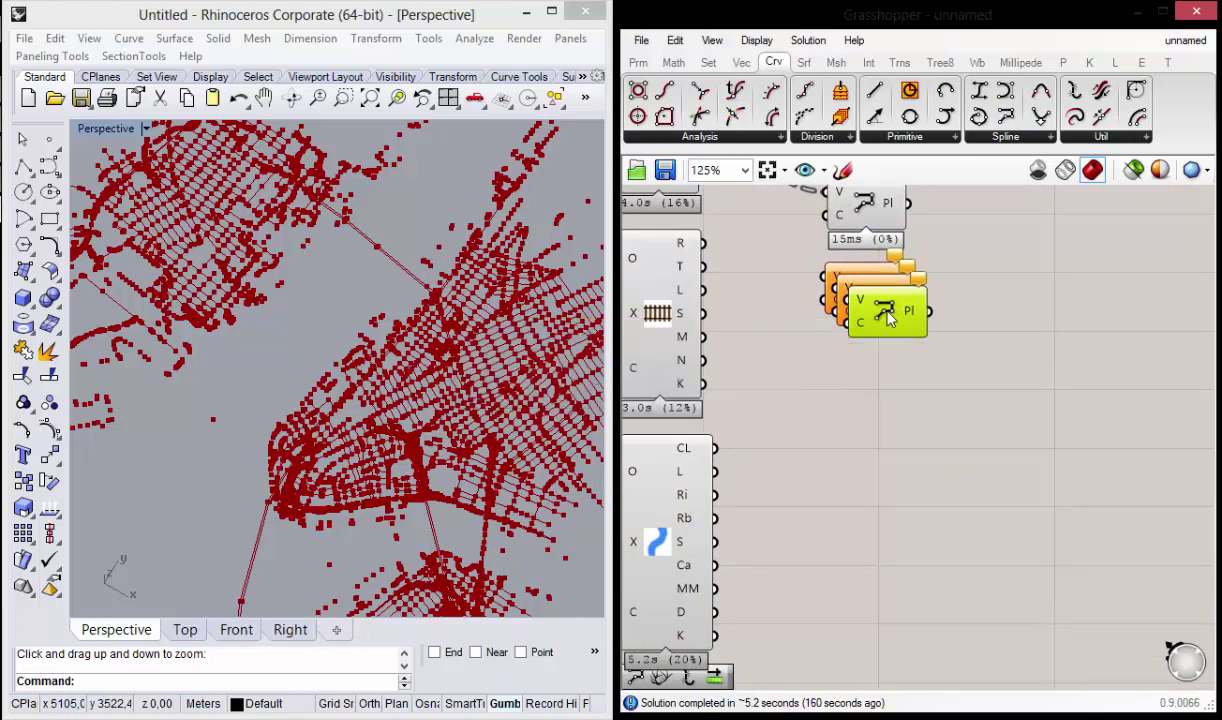
key(ctrl+v)
click(885, 312)
drag(885, 312, 880, 392)
drag(860, 290, 875, 385)
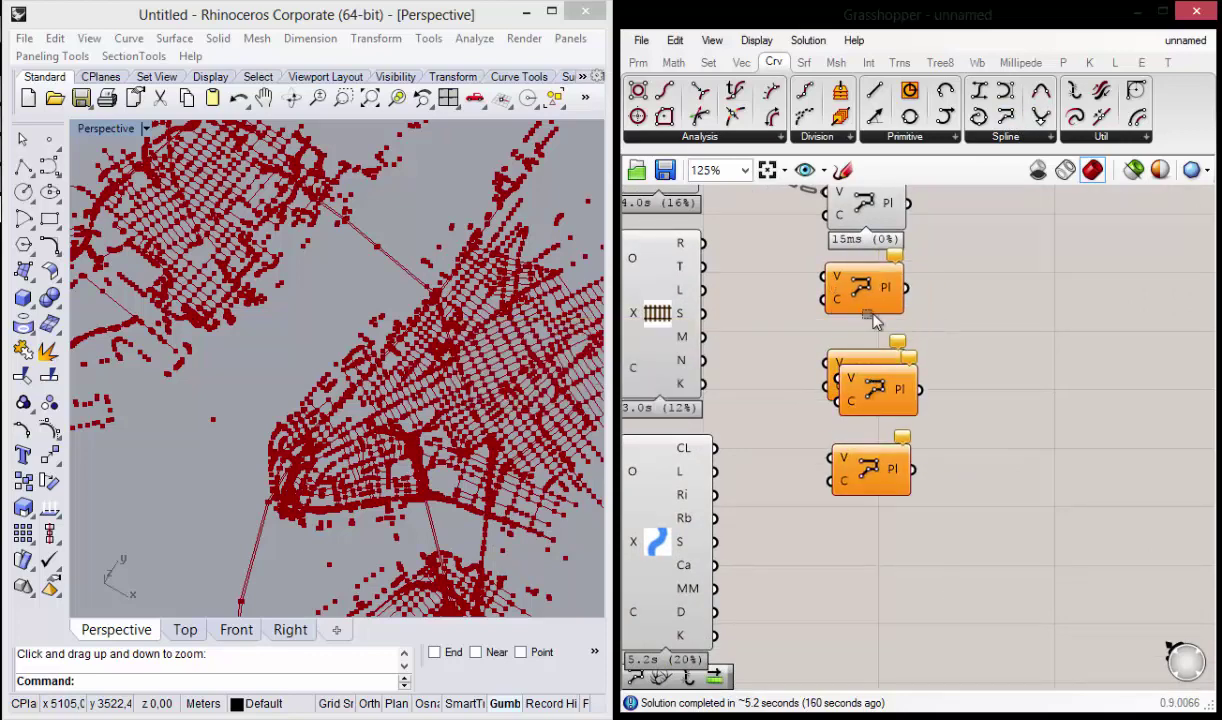
drag(950, 530, 868, 436)
click(860, 507)
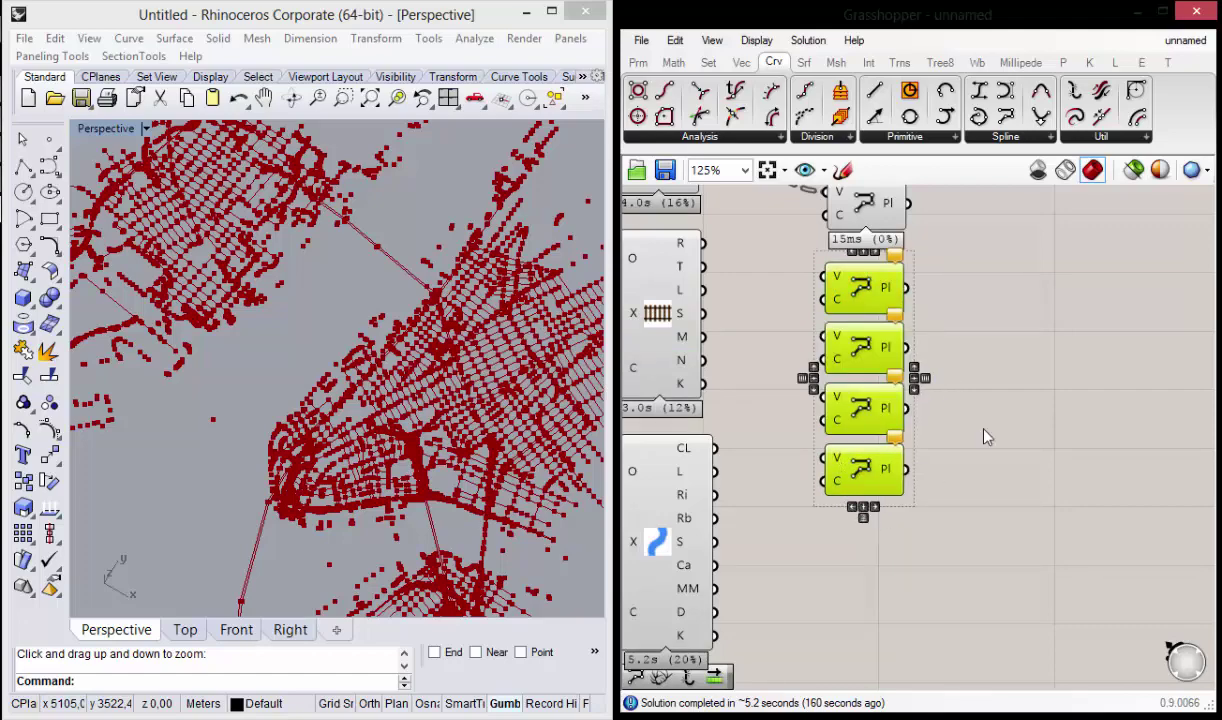
right_drag(984, 434, 1072, 472)
click(847, 353)
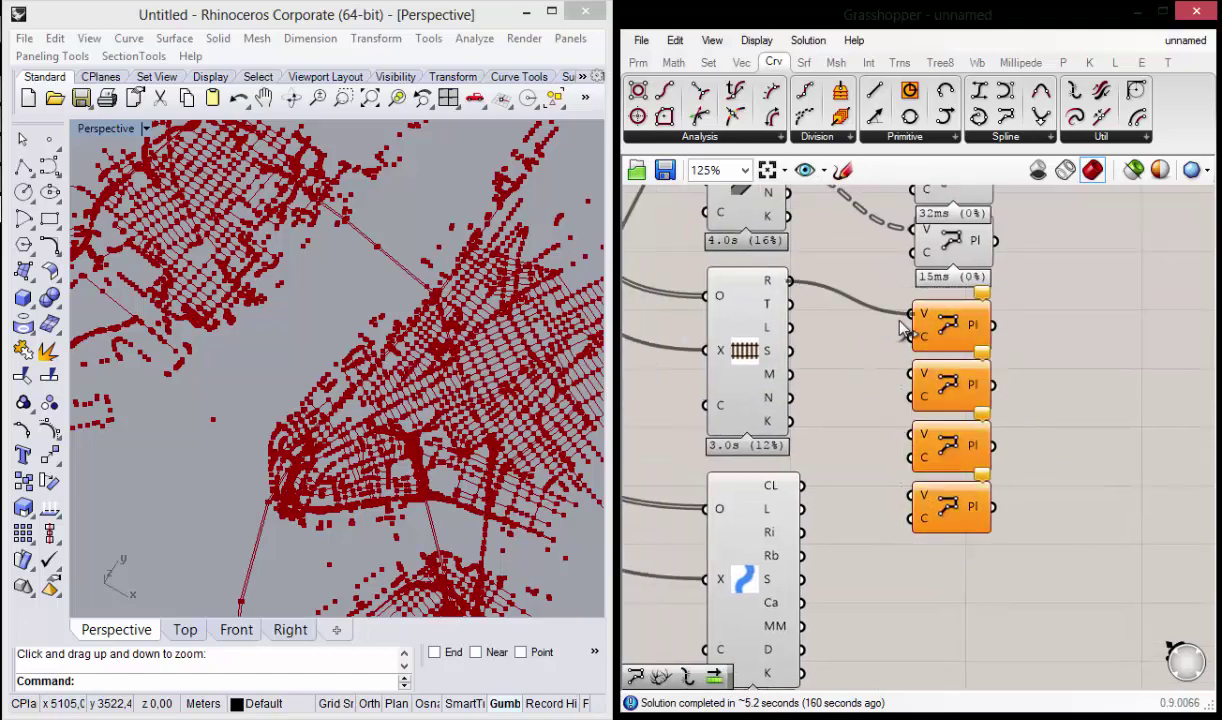
Step: Wire the railway outputs R, T, L and S into the four PolyLines
drag(903, 330, 906, 326)
drag(791, 305, 912, 372)
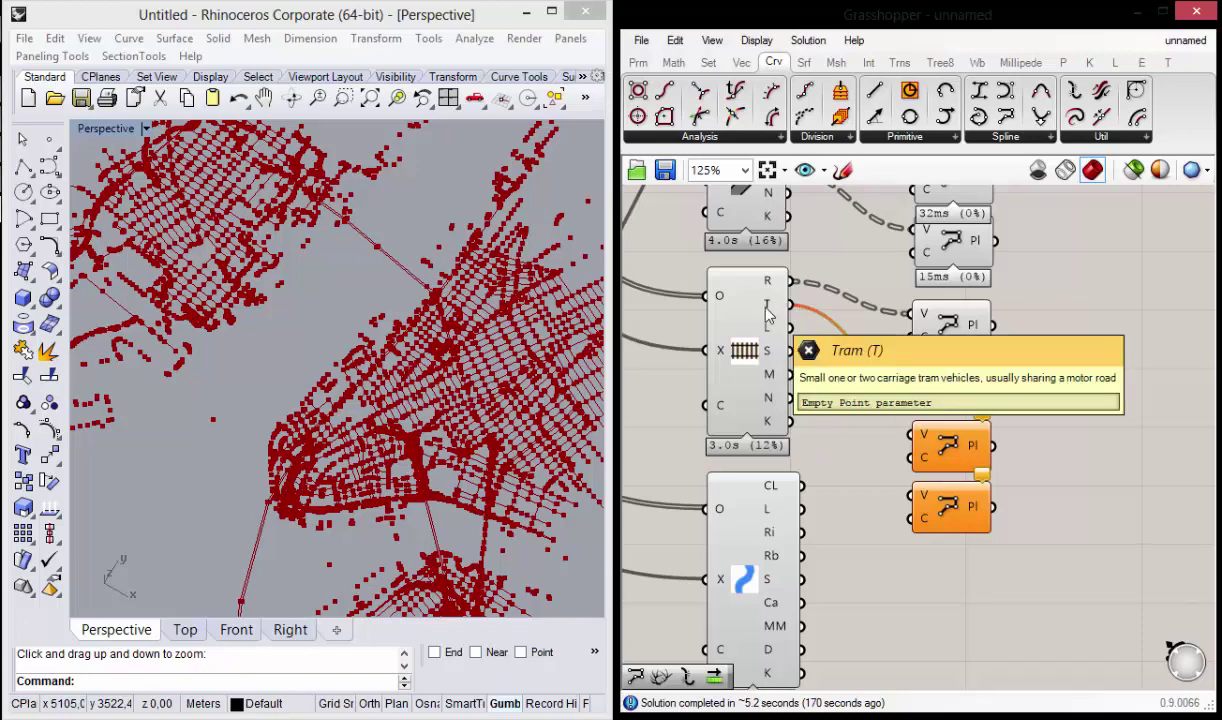
click(922, 385)
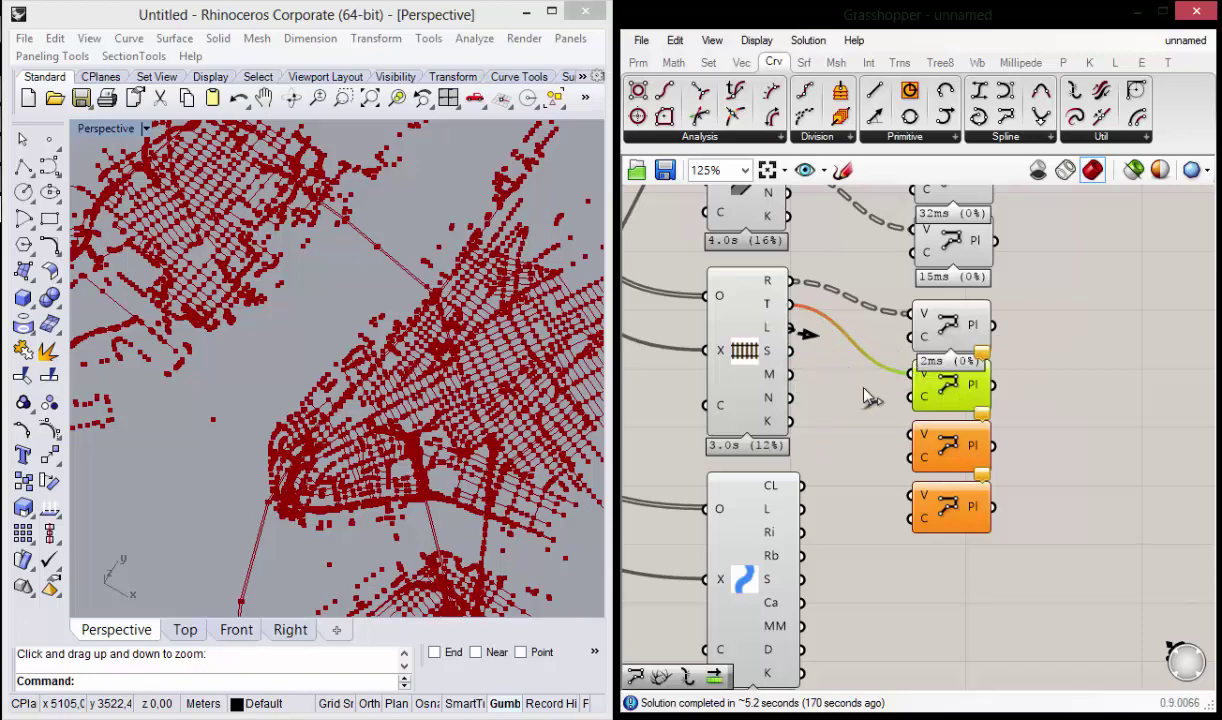
drag(870, 398, 912, 433)
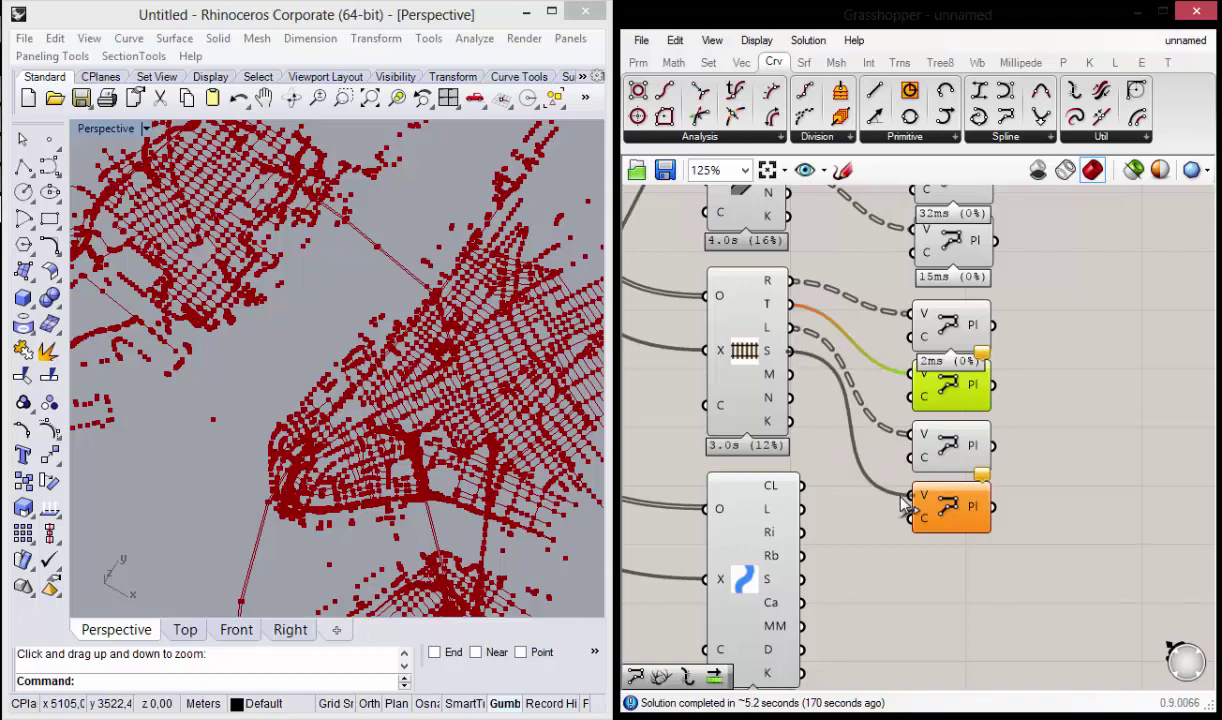
drag(790, 350, 912, 495)
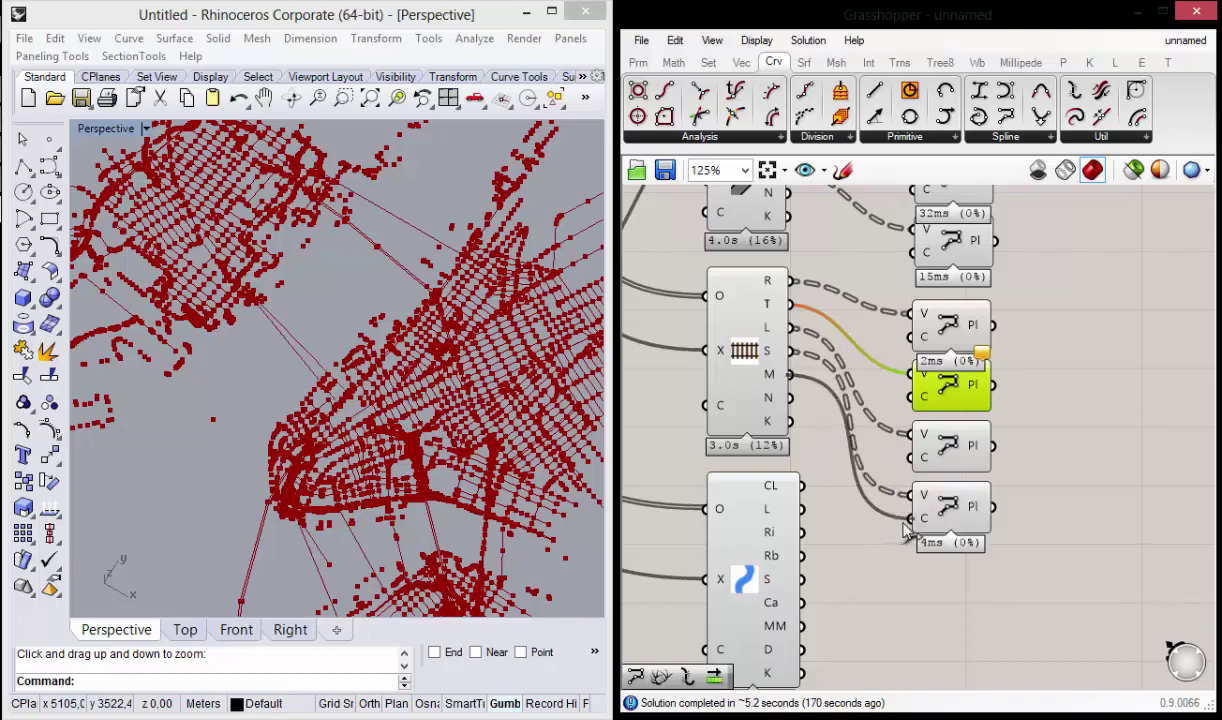
Step: Duplicate the bottom PolyLine and test outputs M, N and K on it
right_drag(862, 483, 790, 399)
click(845, 420)
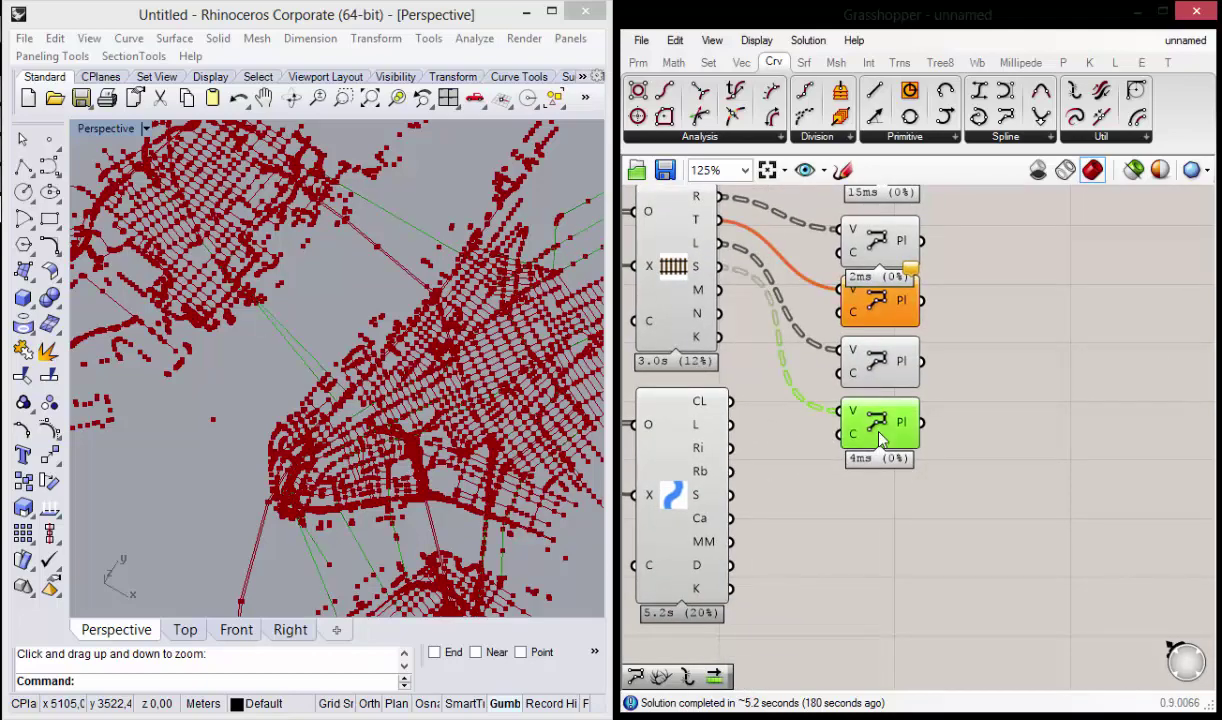
alt+drag(886, 443, 881, 511)
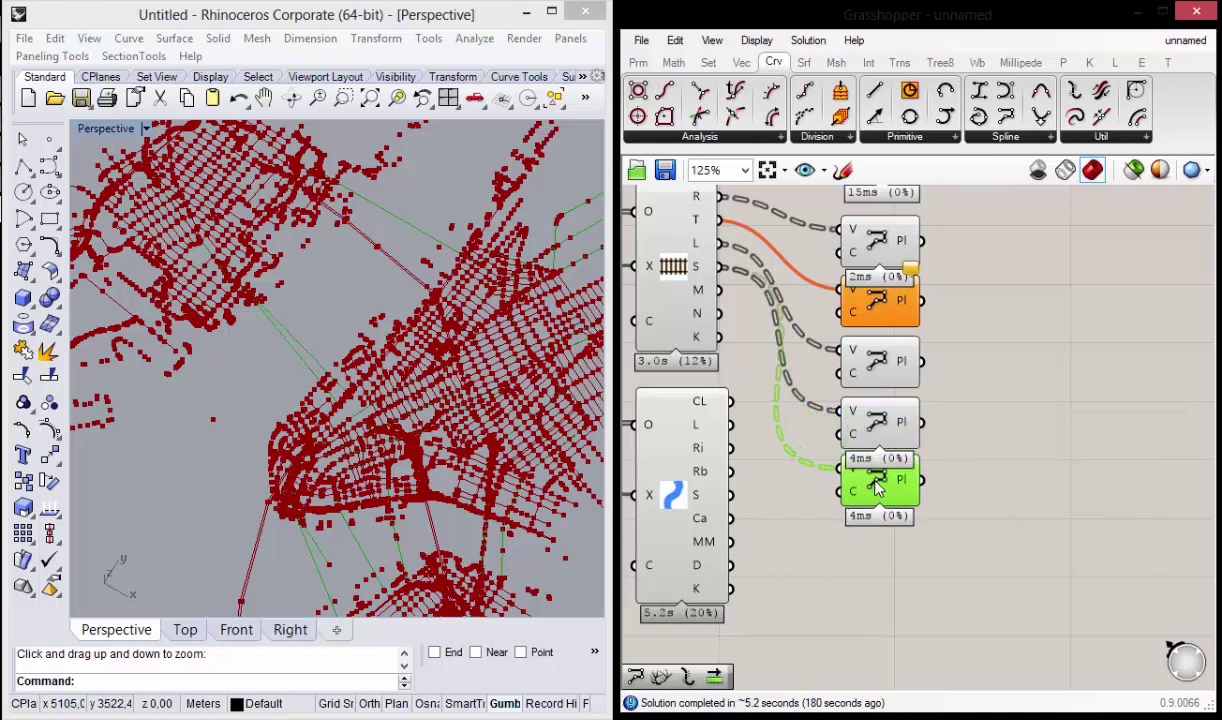
click(1004, 458)
mouse_move(718, 290)
mouse_down()
mouse_move(826, 490)
mouse_move(874, 522)
mouse_up()
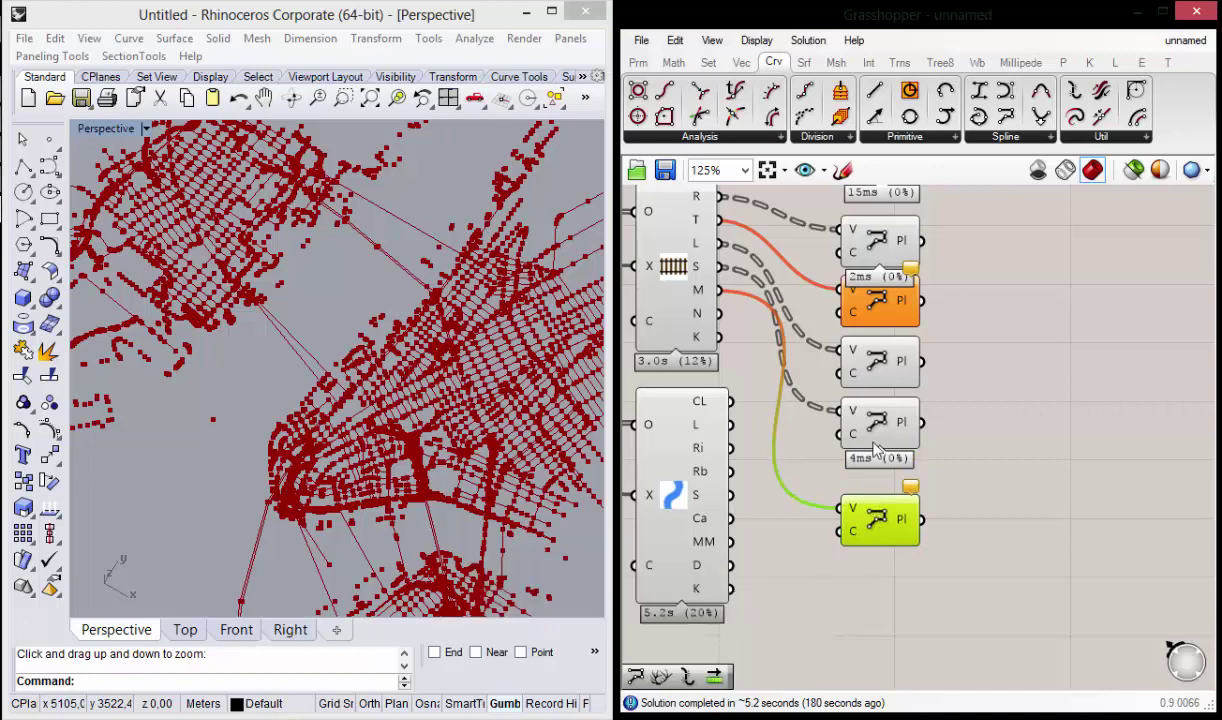
mouse_move(720, 314)
mouse_down()
mouse_move(838, 508)
mouse_move(877, 527)
mouse_up()
click(953, 560)
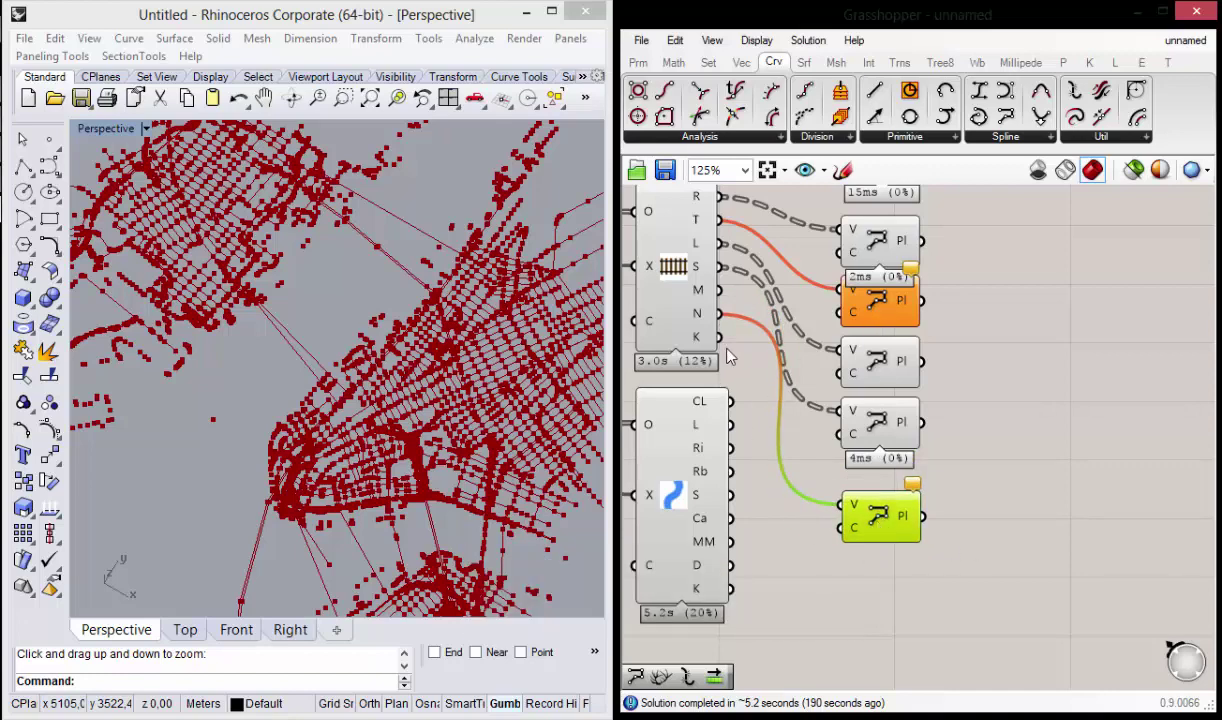
drag(719, 337, 838, 505)
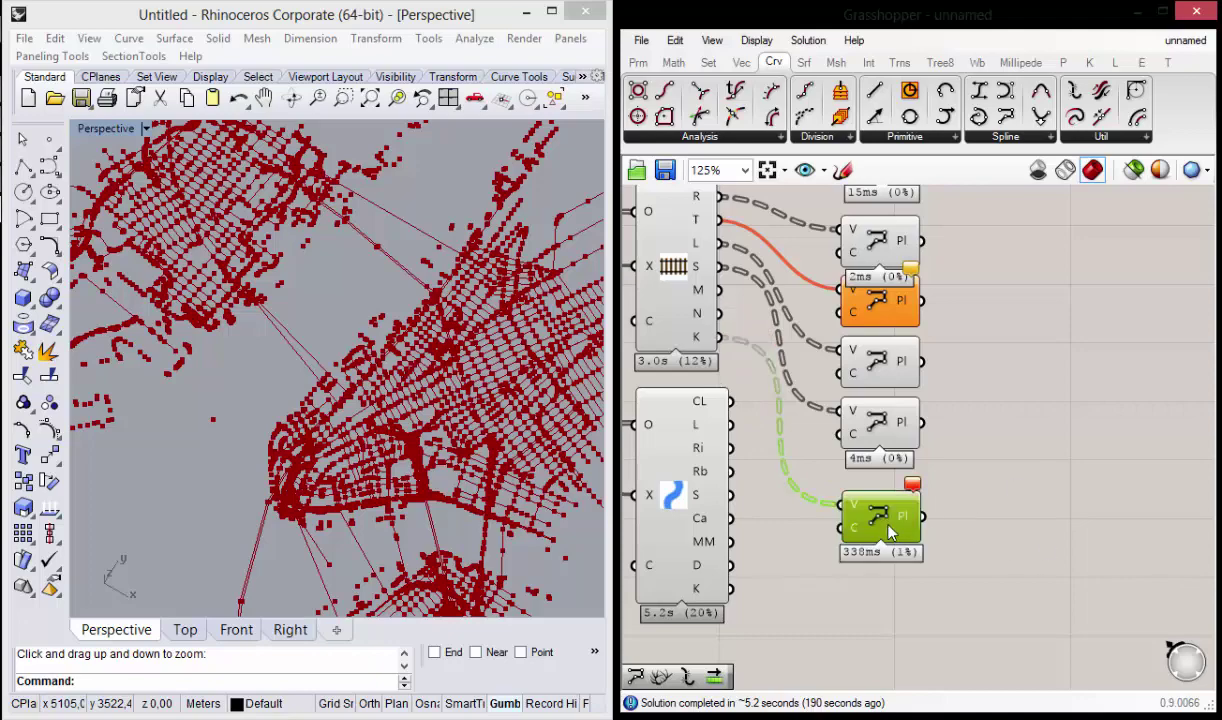
Step: Delete the test PolyLine and empty Tram PolyLine, then close the gap in the column
key(Delete)
click(880, 312)
key(Delete)
drag(935, 485, 825, 340)
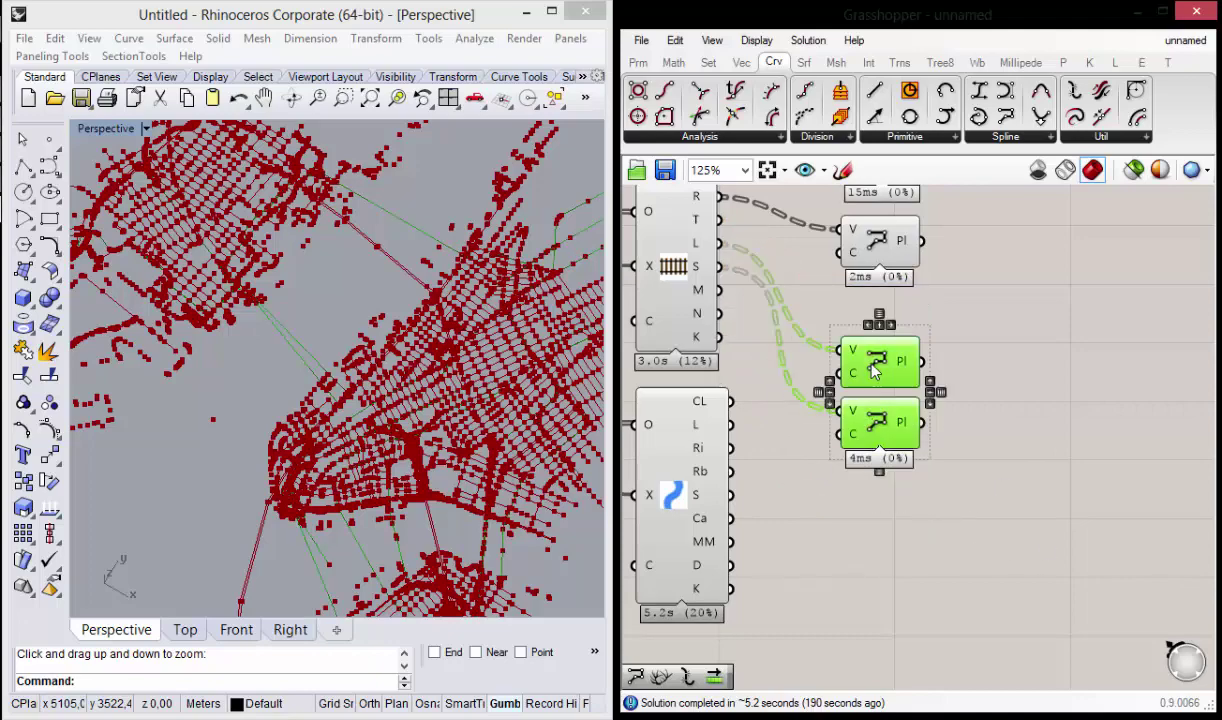
drag(880, 425, 877, 374)
click(945, 387)
Step: Review the PolyLine column and orbit the Rhino street map
scroll(945, 387, down, 2)
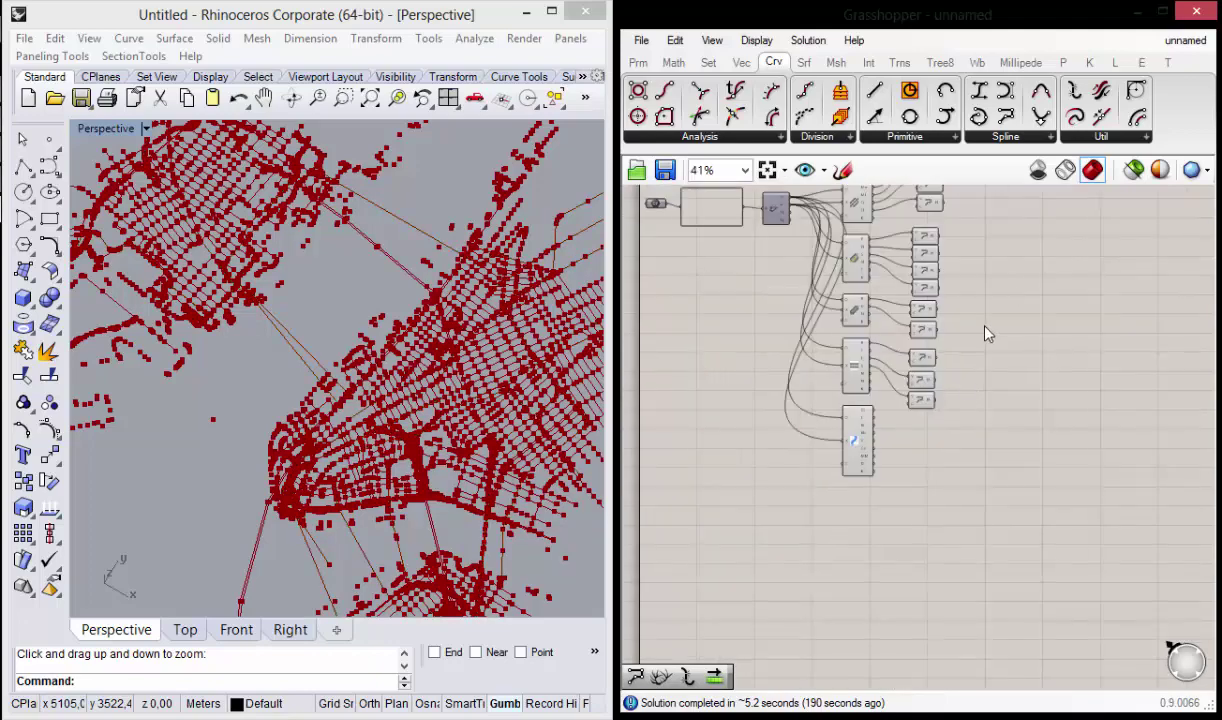
scroll(945, 387, down, 3)
drag(900, 567, 862, 240)
scroll(862, 515, up, 2)
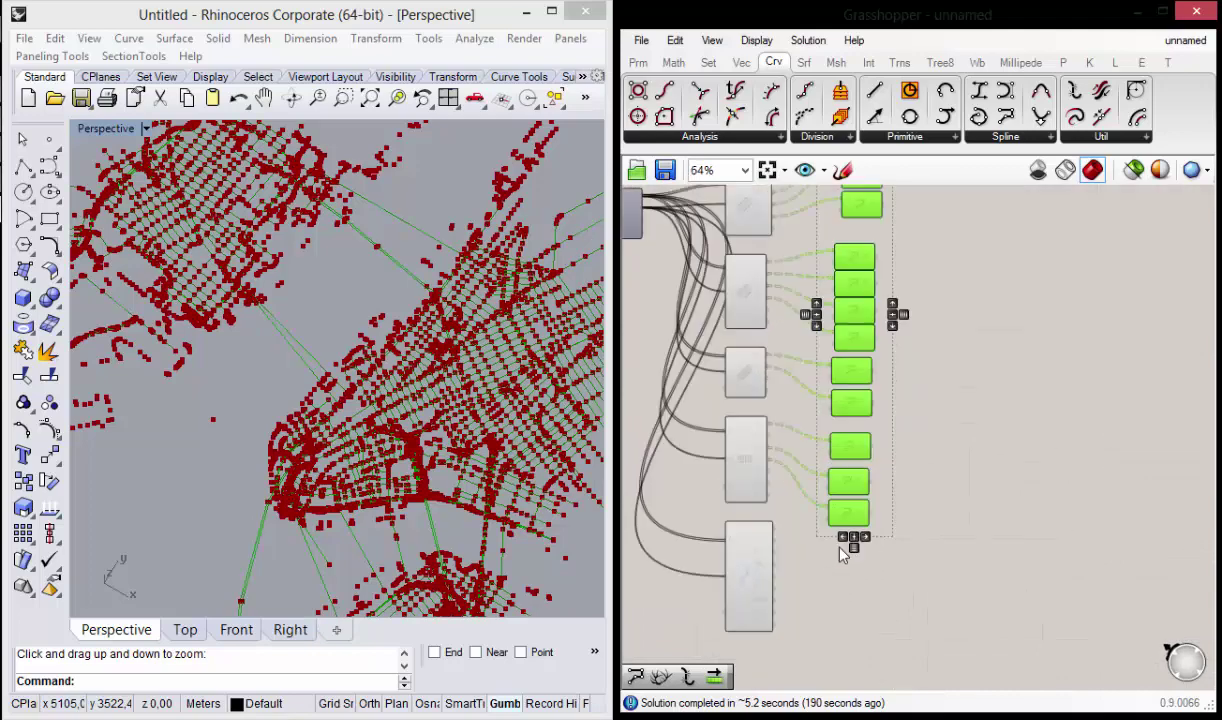
click(875, 392)
scroll(820, 453, down, 2)
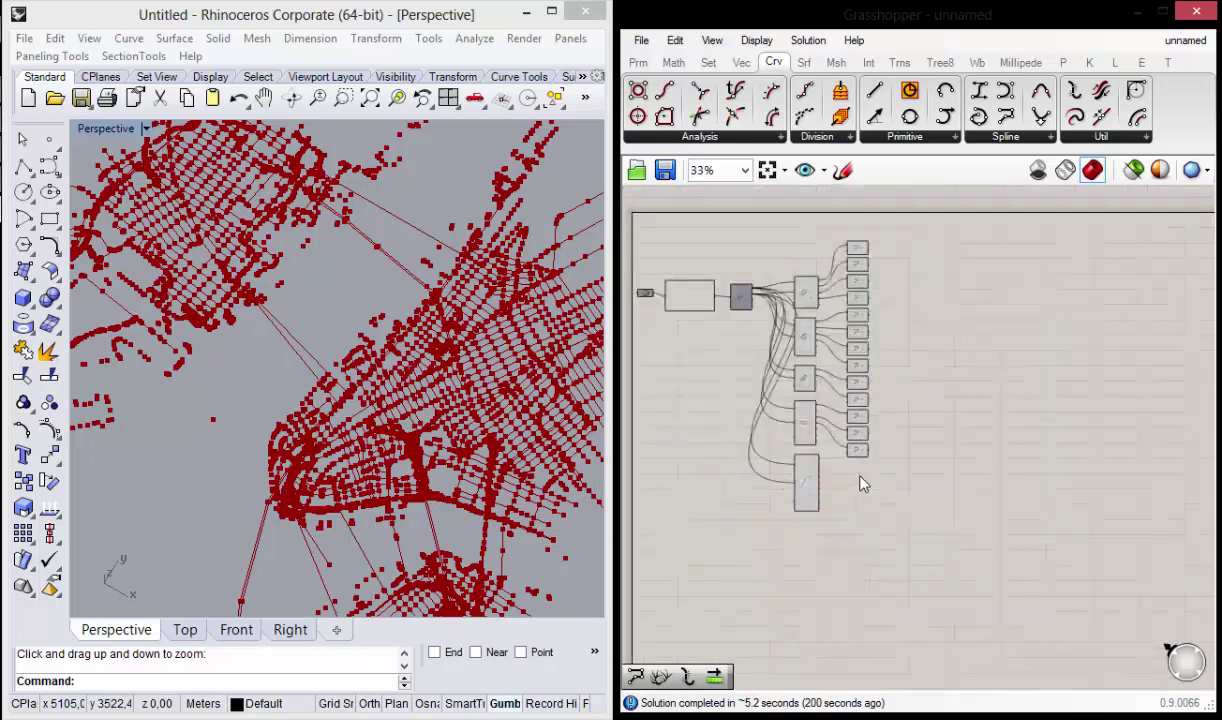
scroll(877, 497, up, 2)
scroll(709, 416, up, 1)
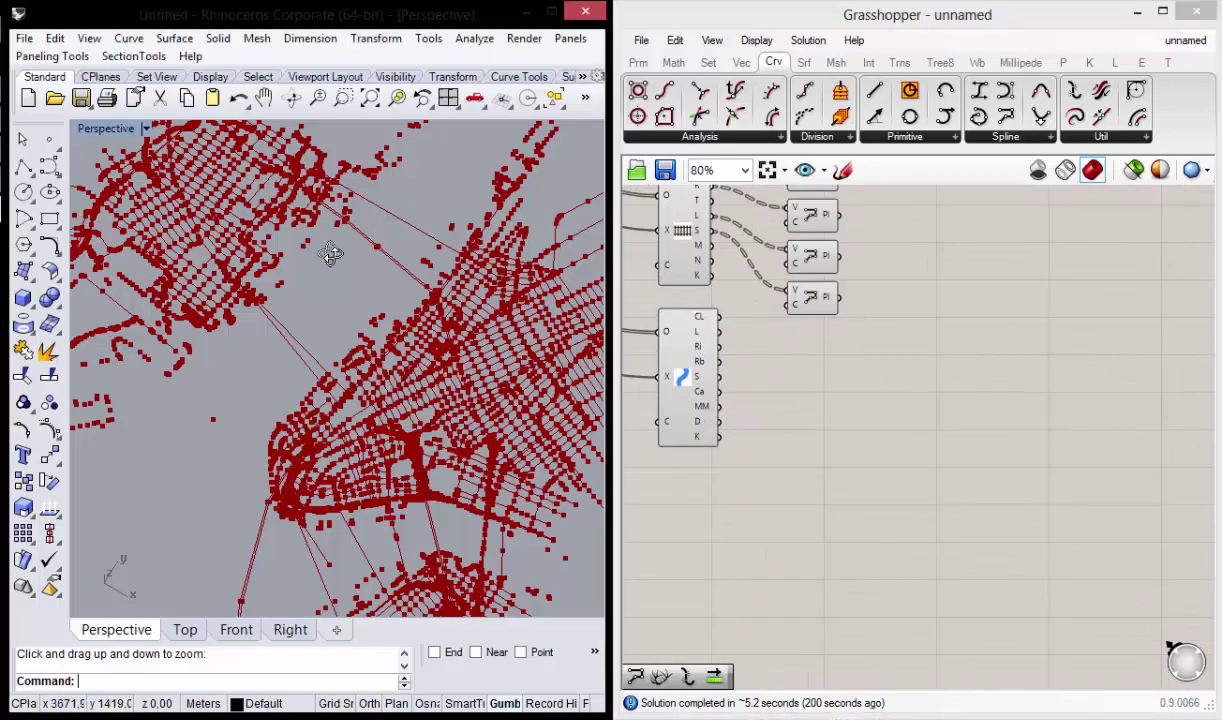
right_drag(327, 251, 380, 260)
scroll(694, 340, up, 1)
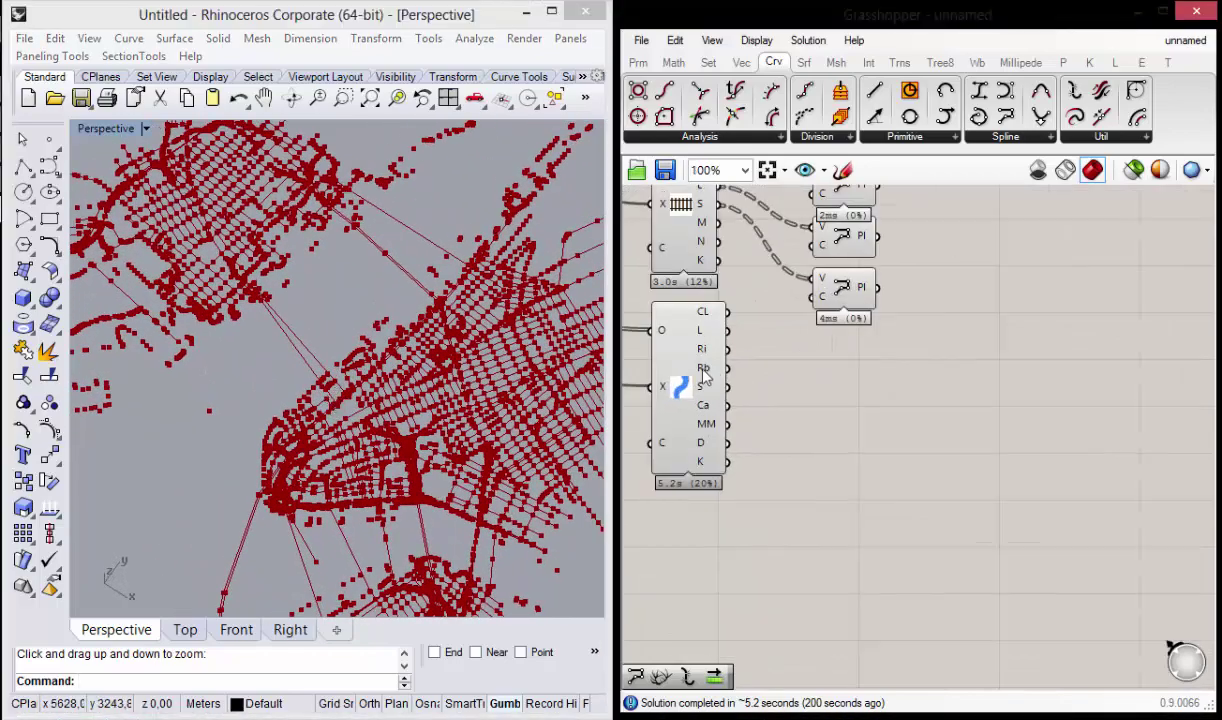
Step: Preview the waterway component's green lines in Rhino, then place a PolyLine beside it
click(684, 424)
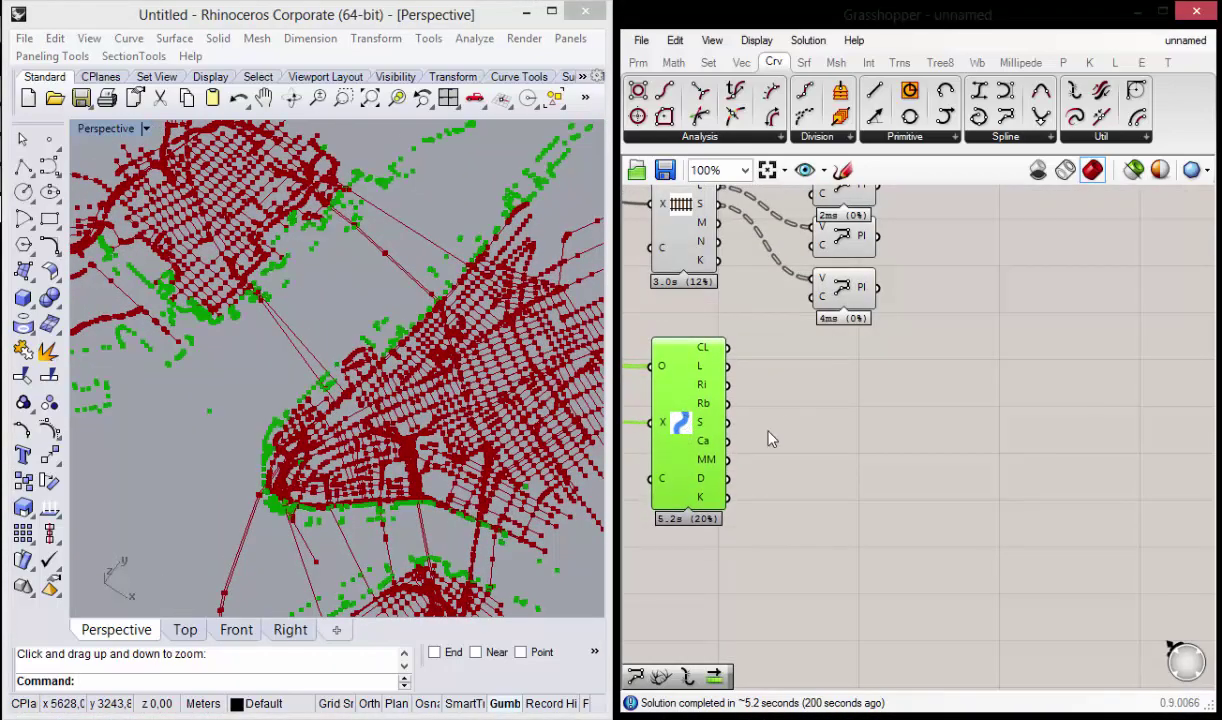
right_drag(252, 307, 273, 314)
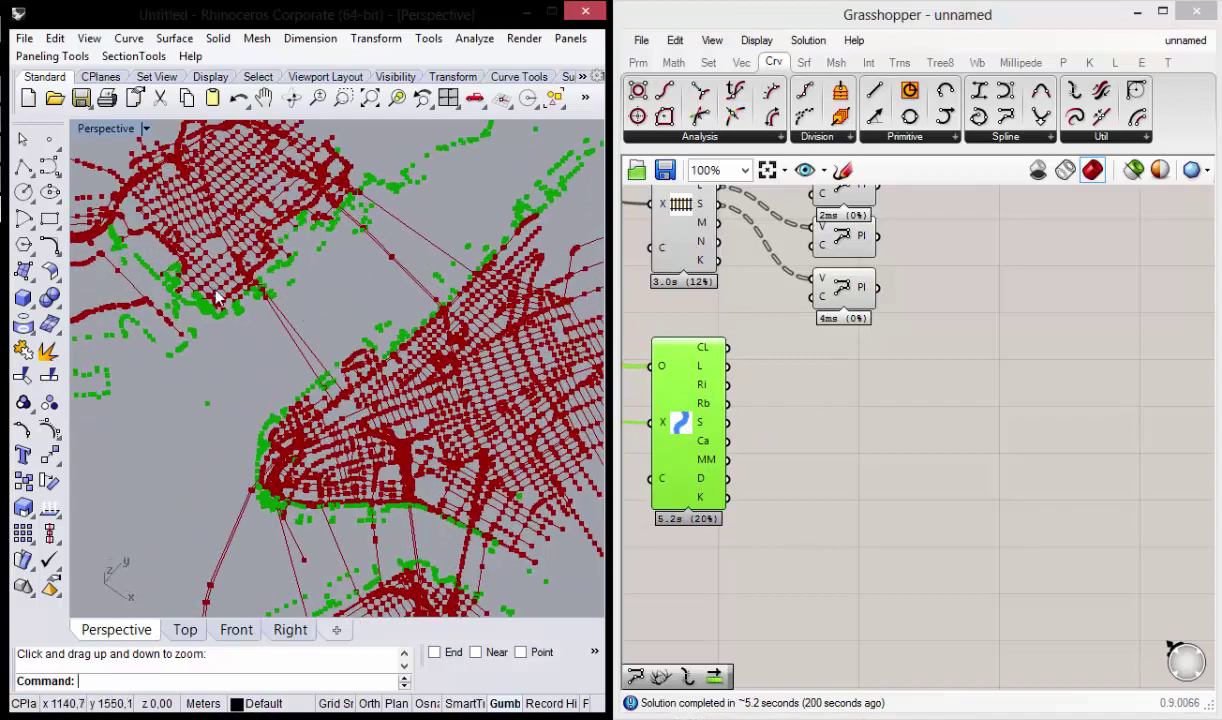
right_drag(437, 367, 777, 396)
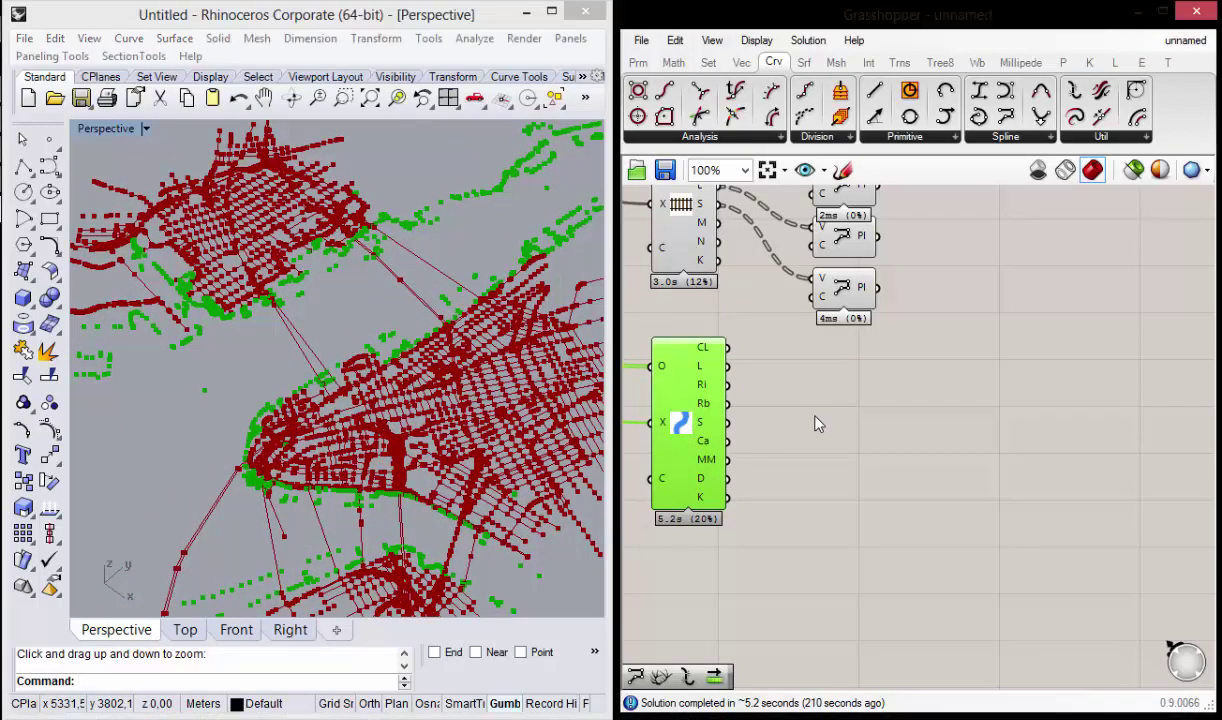
click(777, 396)
mouse_move(1013, 118)
mouse_down()
mouse_move(811, 327)
mouse_move(830, 316)
mouse_move(841, 335)
mouse_move(824, 537)
mouse_up()
Step: Copy the PolyLine and align five copies in an evenly spaced column
key(ctrl+c)
key(ctrl+v)
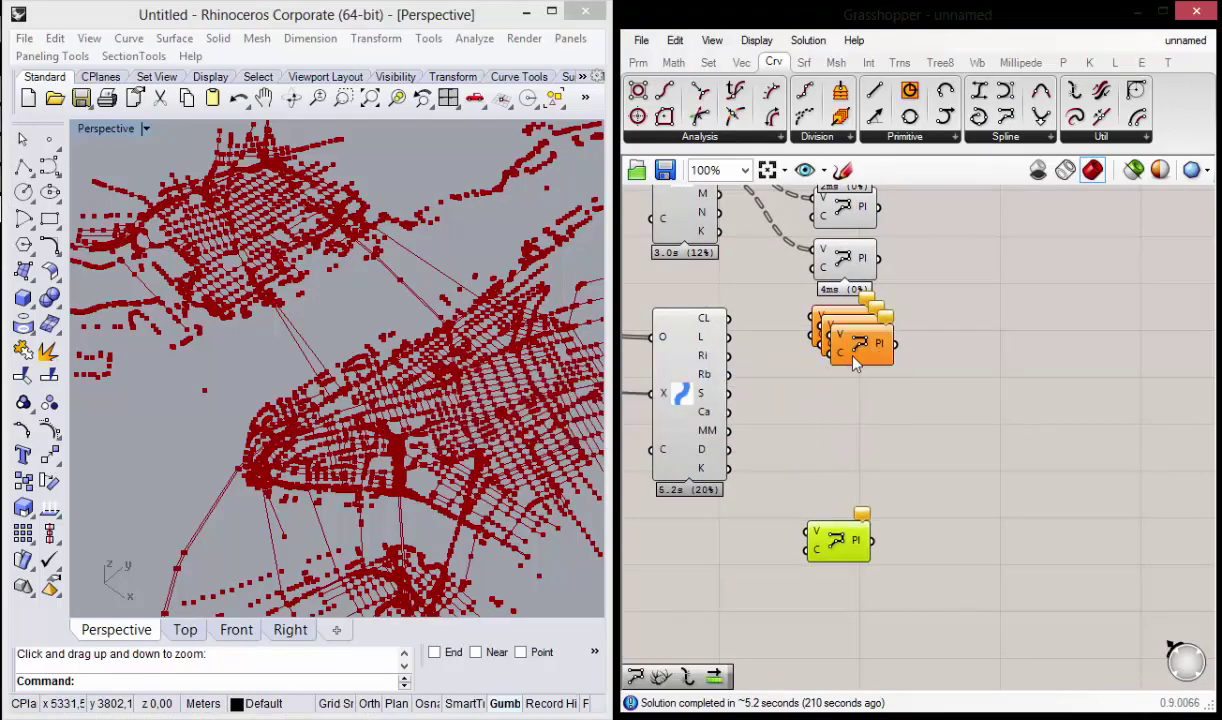
mouse_move(845, 335)
mouse_down()
mouse_move(845, 462)
mouse_move(838, 400)
mouse_up()
drag(925, 625, 790, 237)
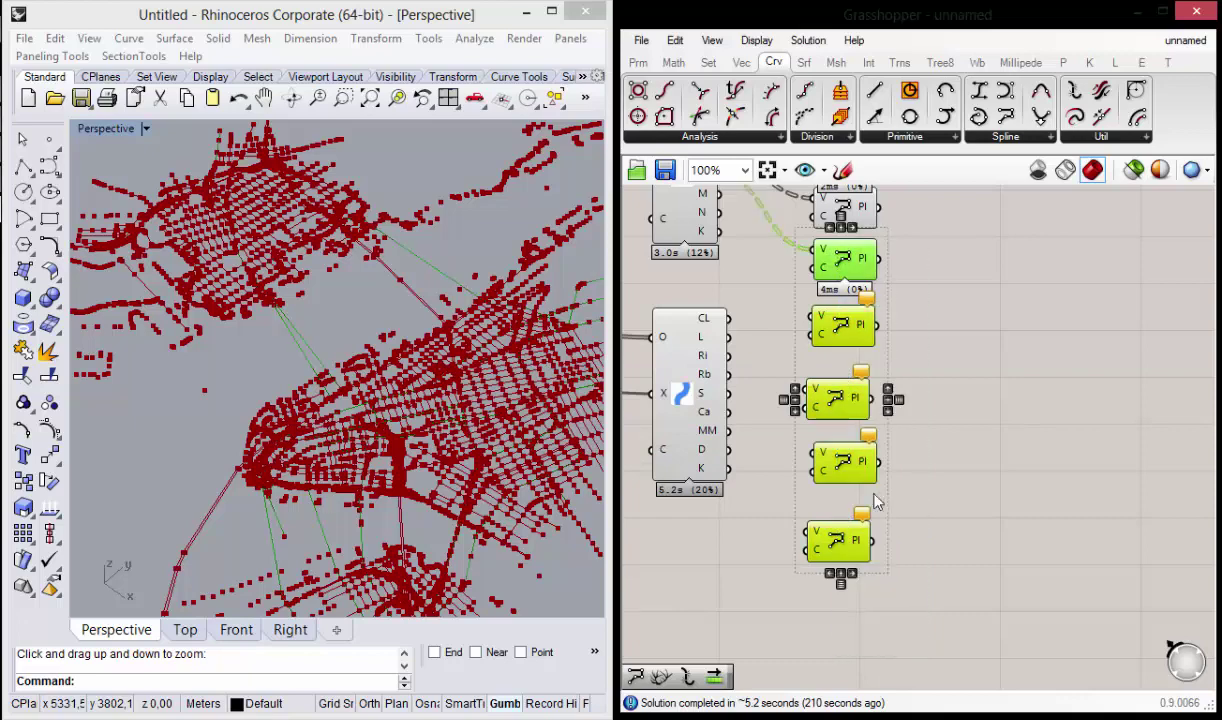
click(840, 576)
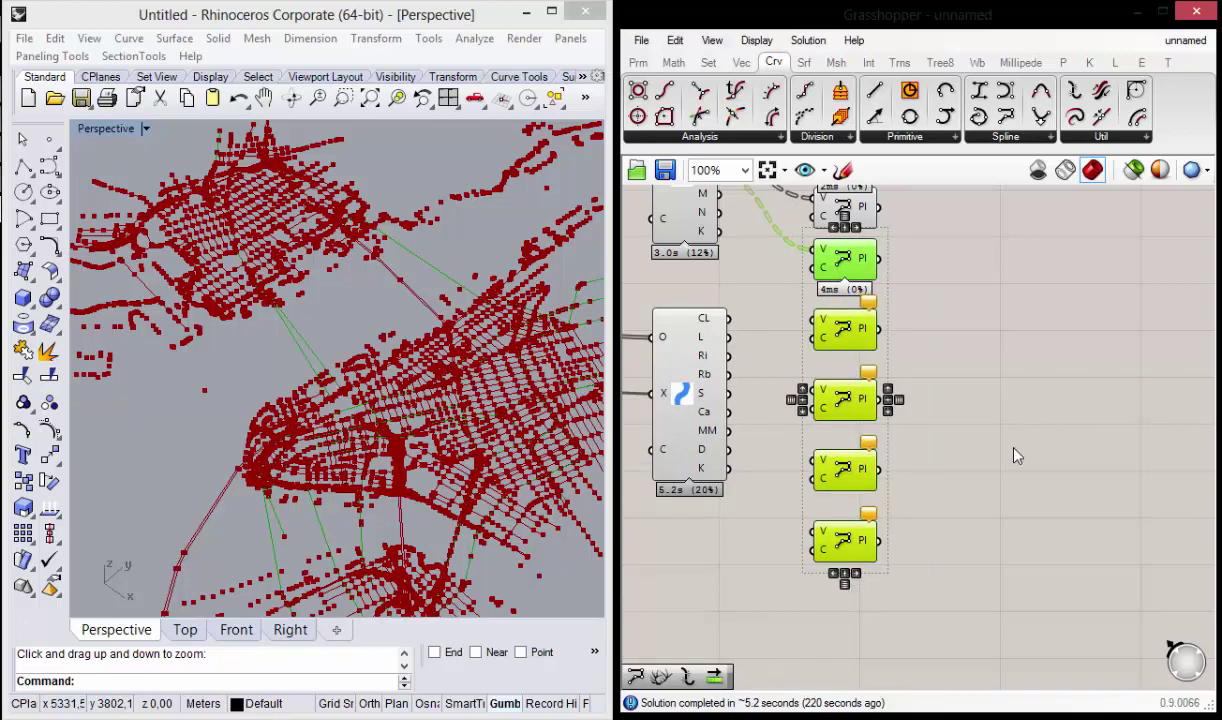
click(960, 427)
Step: Wire the CL, L and Ri outputs into PolyLines, then test Rb, S and D
drag(729, 318, 812, 320)
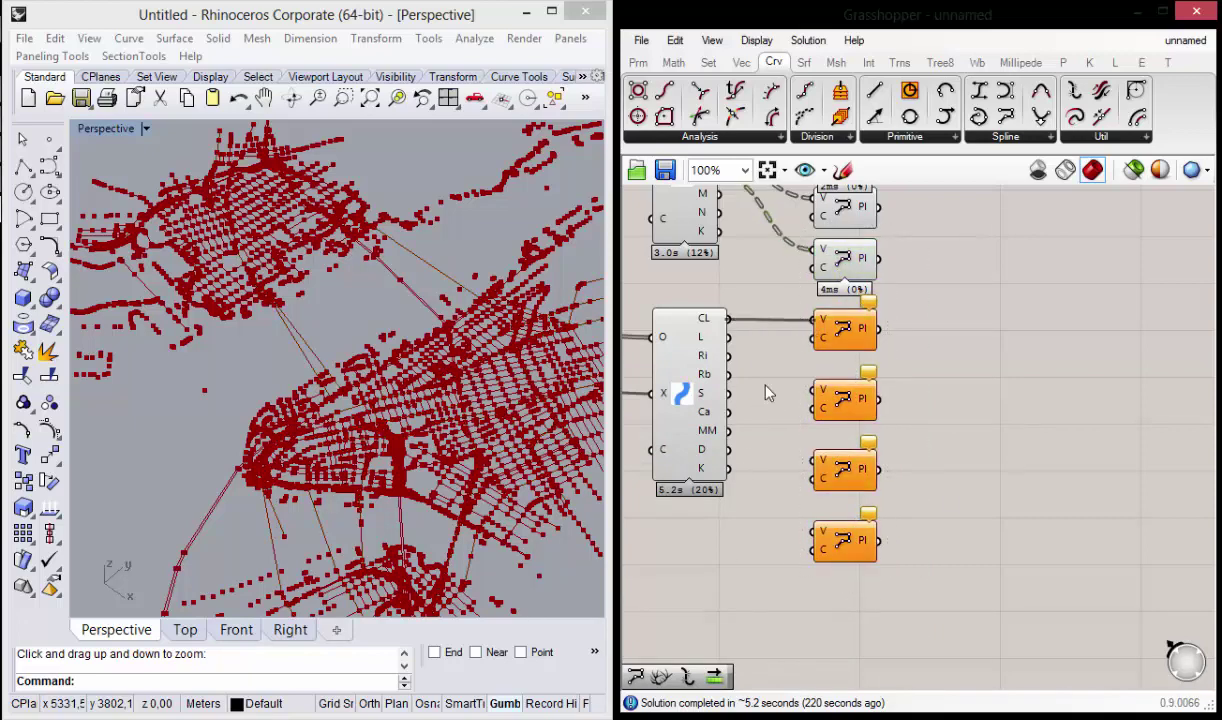
drag(729, 338, 812, 390)
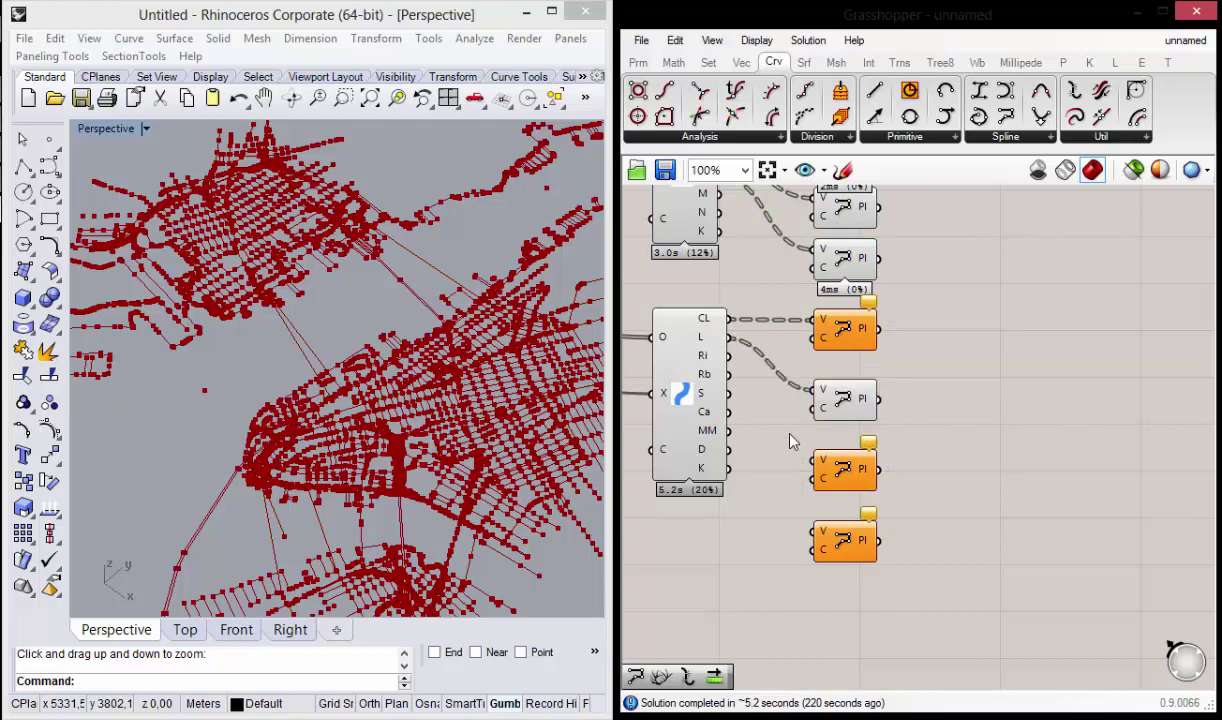
drag(729, 356, 812, 460)
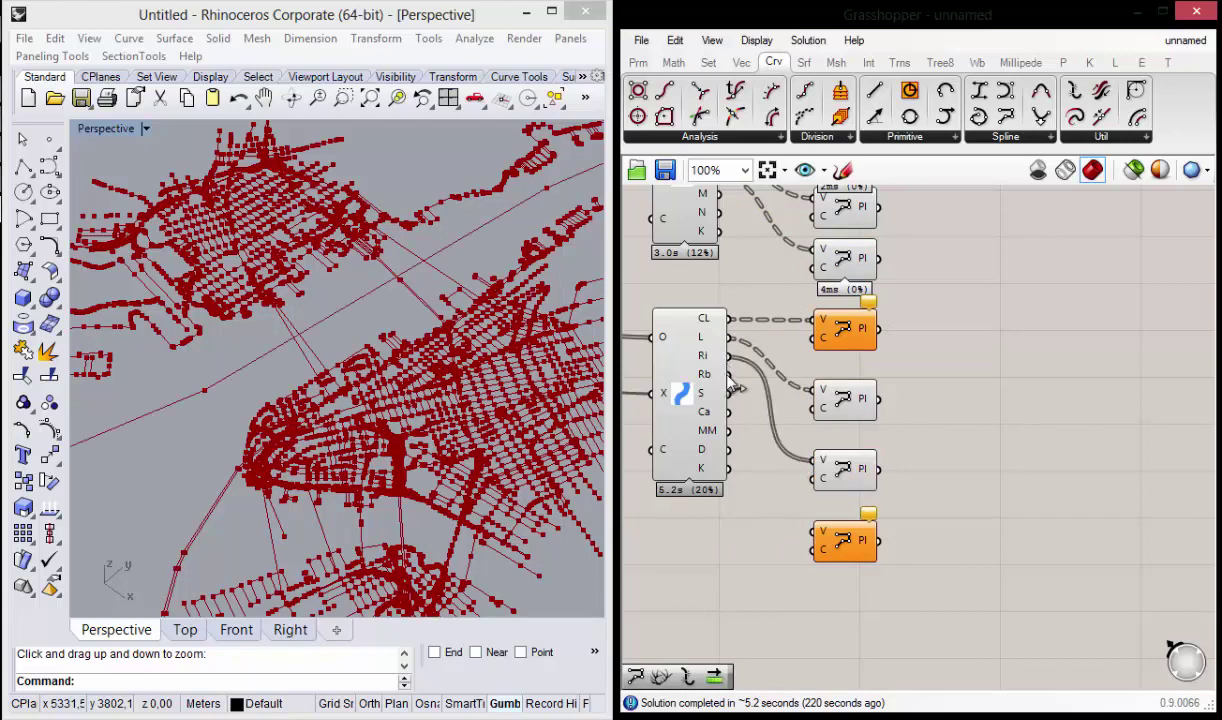
mouse_move(729, 374)
mouse_down()
mouse_move(793, 522)
mouse_move(813, 530)
mouse_up()
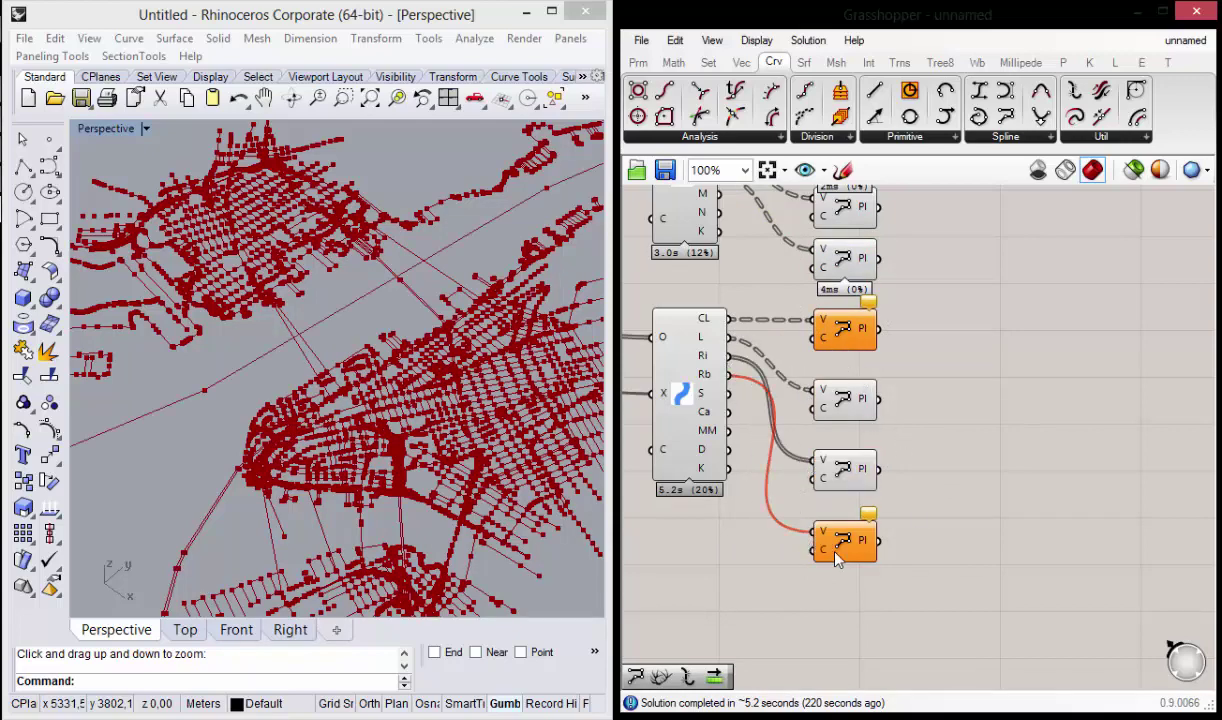
mouse_move(731, 394)
mouse_down()
mouse_move(813, 530)
mouse_move(729, 411)
mouse_move(813, 530)
mouse_up()
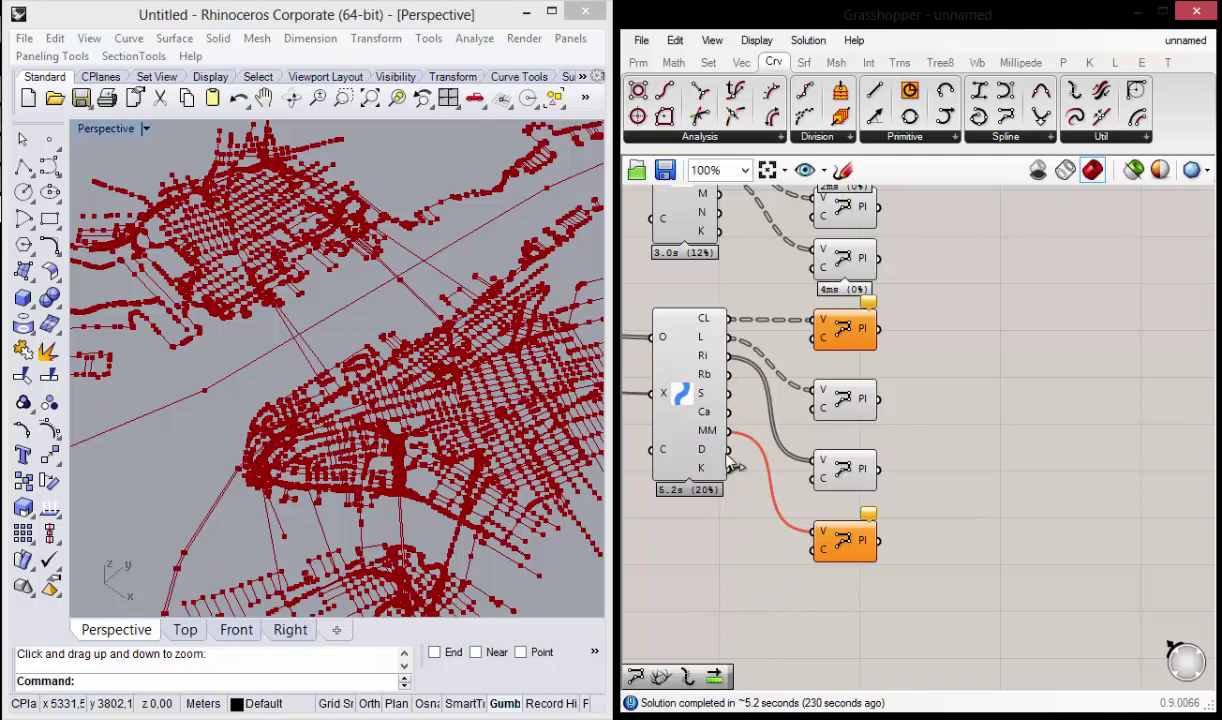
drag(729, 449, 813, 530)
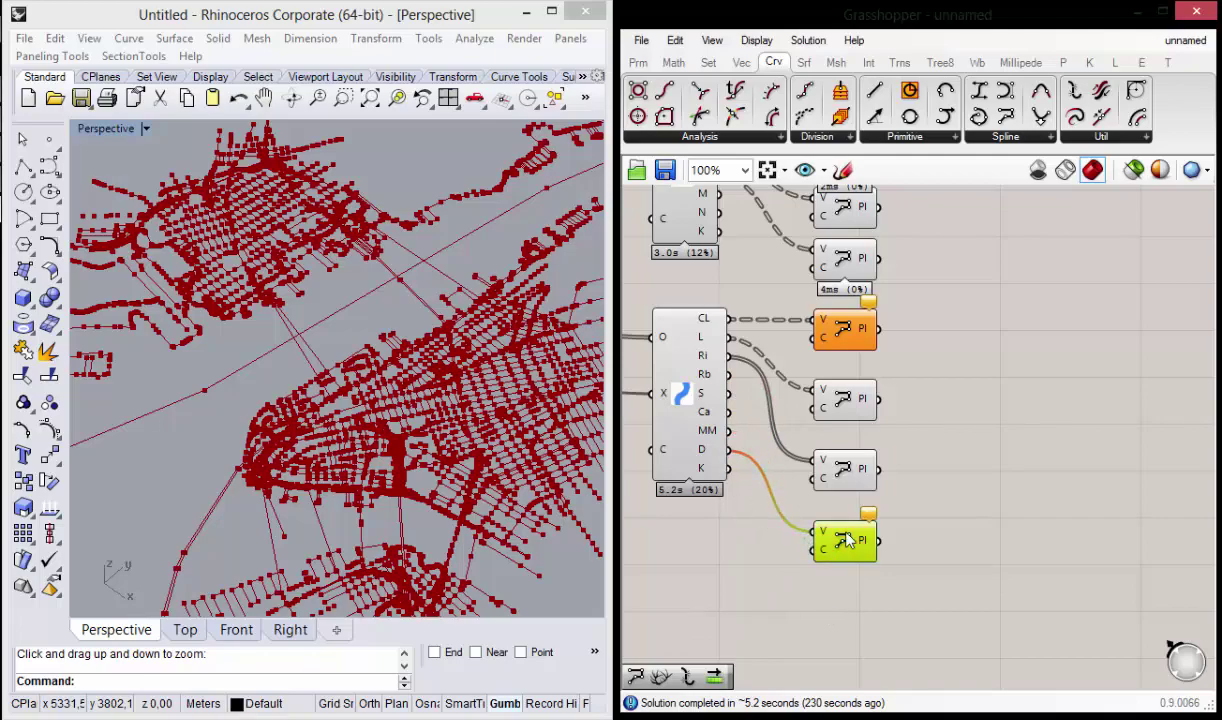
Step: Delete the unneeded PolyLines, keeping only those on L and Ri
key(Delete)
click(845, 328)
key(Delete)
mouse_move(400, 260)
right_down()
mouse_move(423, 236)
mouse_move(418, 457)
right_up()
mouse_move(423, 410)
right_down()
mouse_move(367, 345)
mouse_move(392, 445)
mouse_move(387, 360)
right_up()
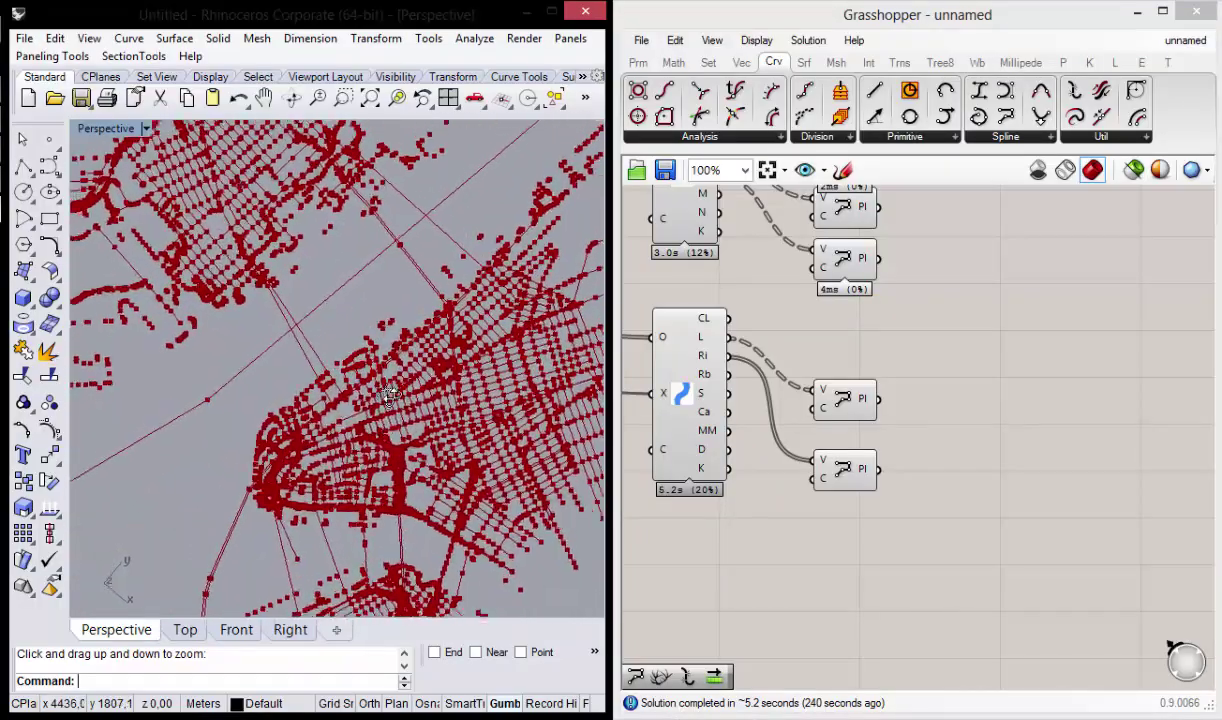
Step: Orbit the Rhino street map to a low angle and bring the sorting components into view
mouse_move(397, 448)
right_down()
mouse_move(407, 370)
mouse_move(418, 460)
mouse_move(420, 440)
right_up()
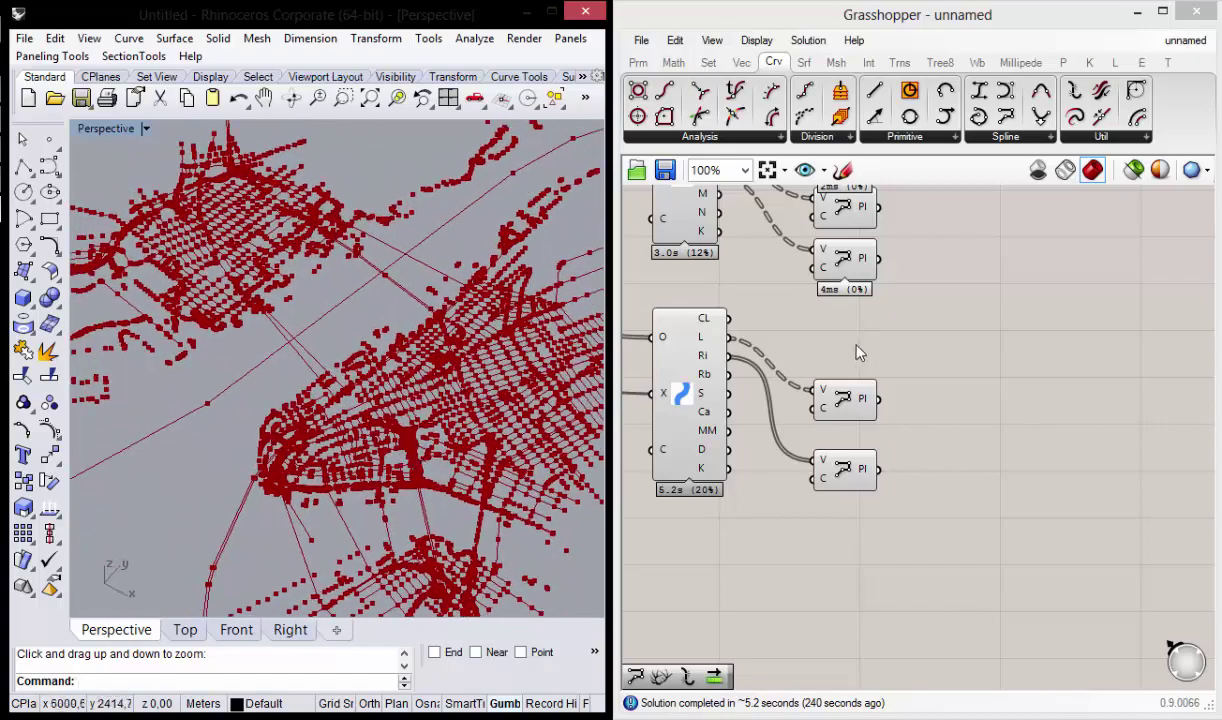
scroll(818, 340, down, 3)
right_drag(437, 376, 272, 322)
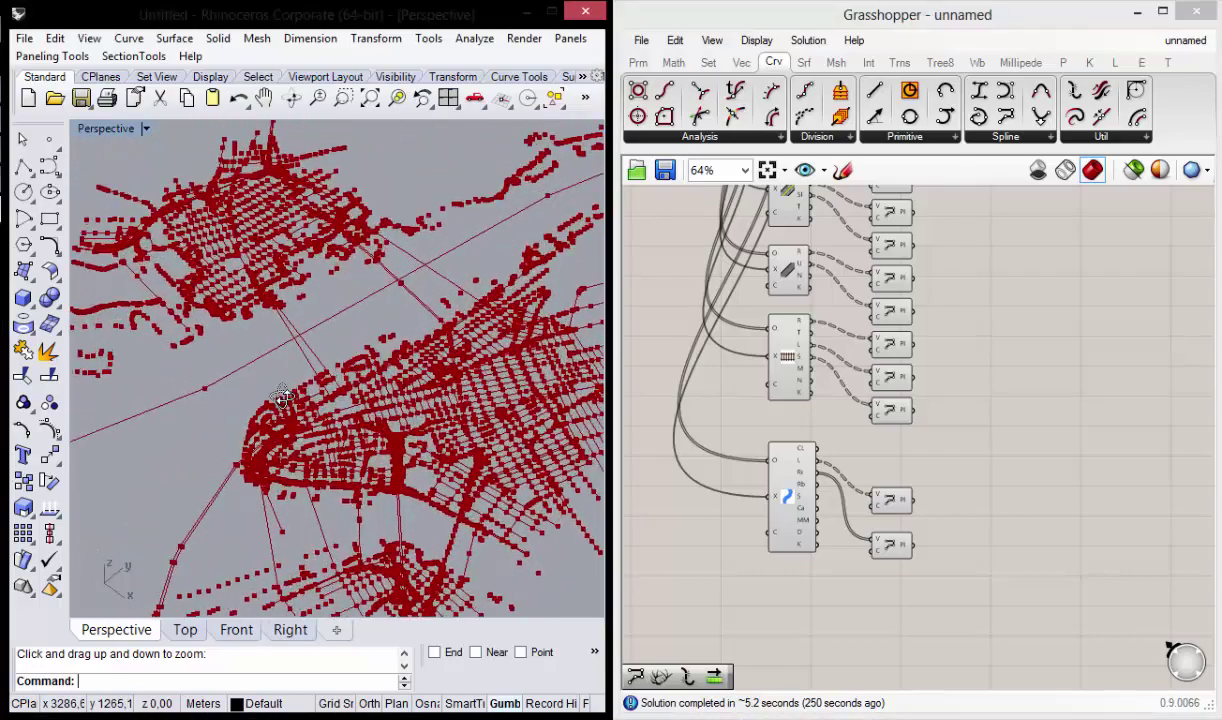
right_drag(272, 322, 330, 260)
right_drag(649, 242, 779, 420)
scroll(779, 420, down, 3)
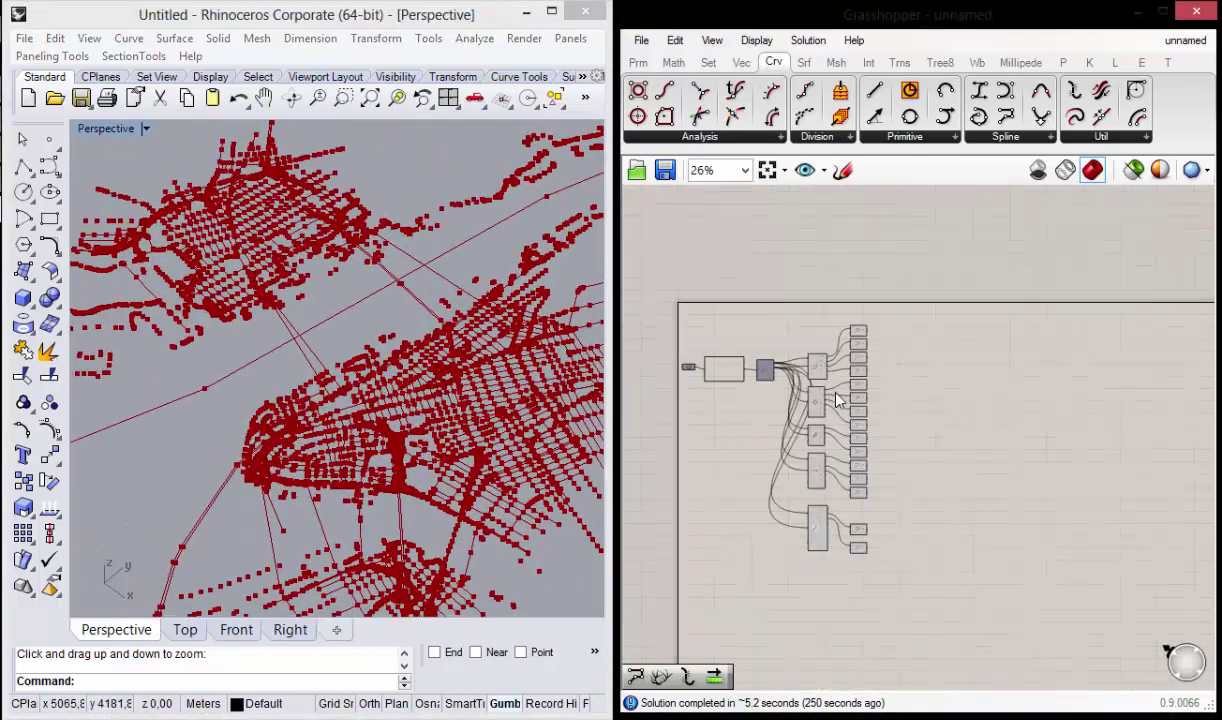
scroll(797, 374, up, 5)
Step: Turn off Preview on the HWY component and the next sorting component
right_click(788, 341)
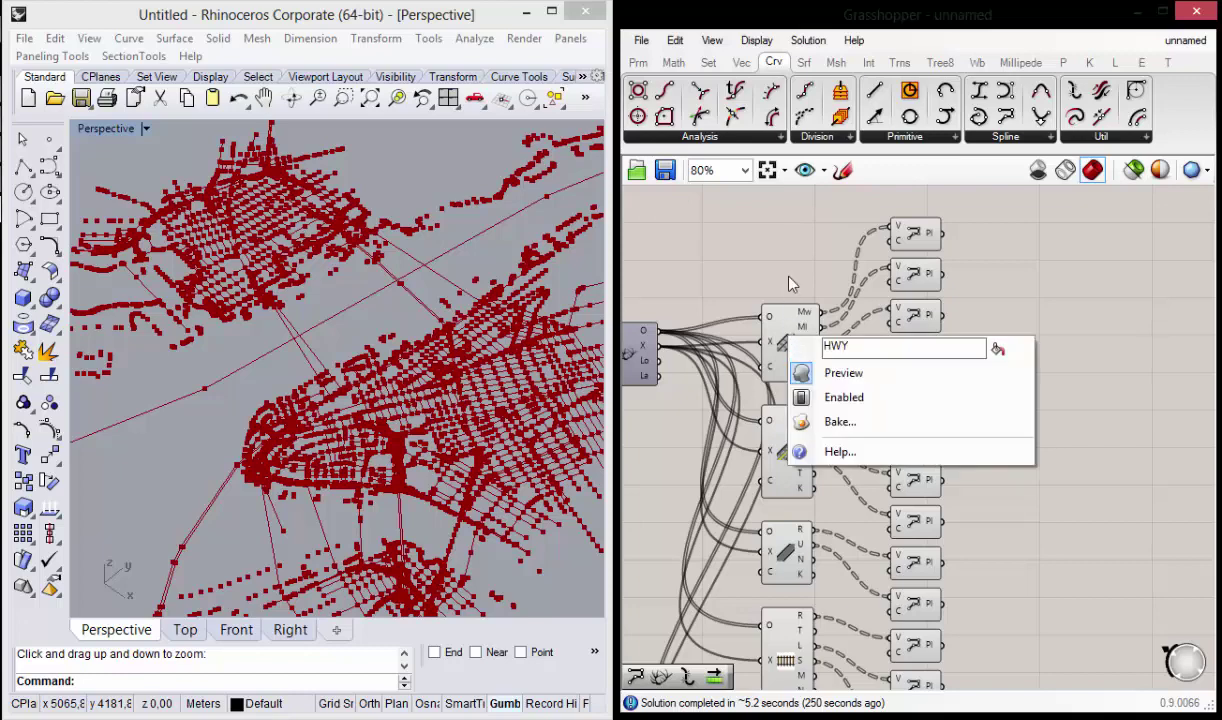
click(799, 351)
right_drag(790, 340, 790, 305)
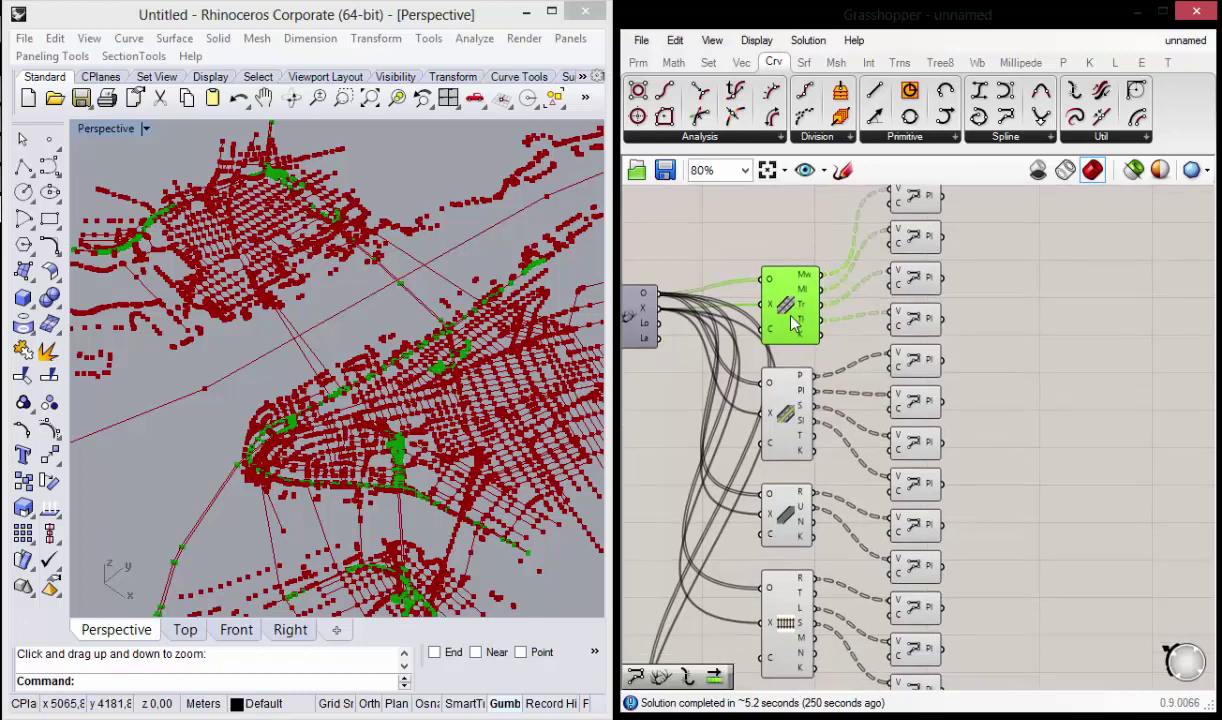
right_click(791, 305)
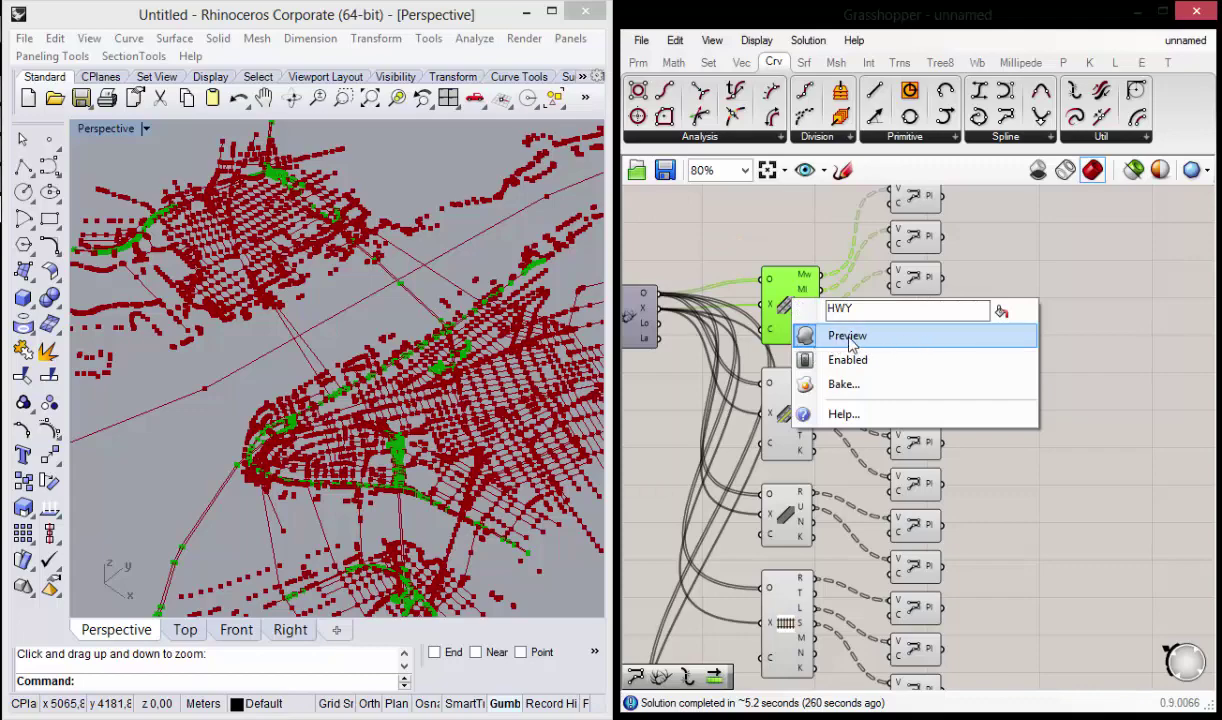
click(890, 340)
right_drag(890, 343, 918, 245)
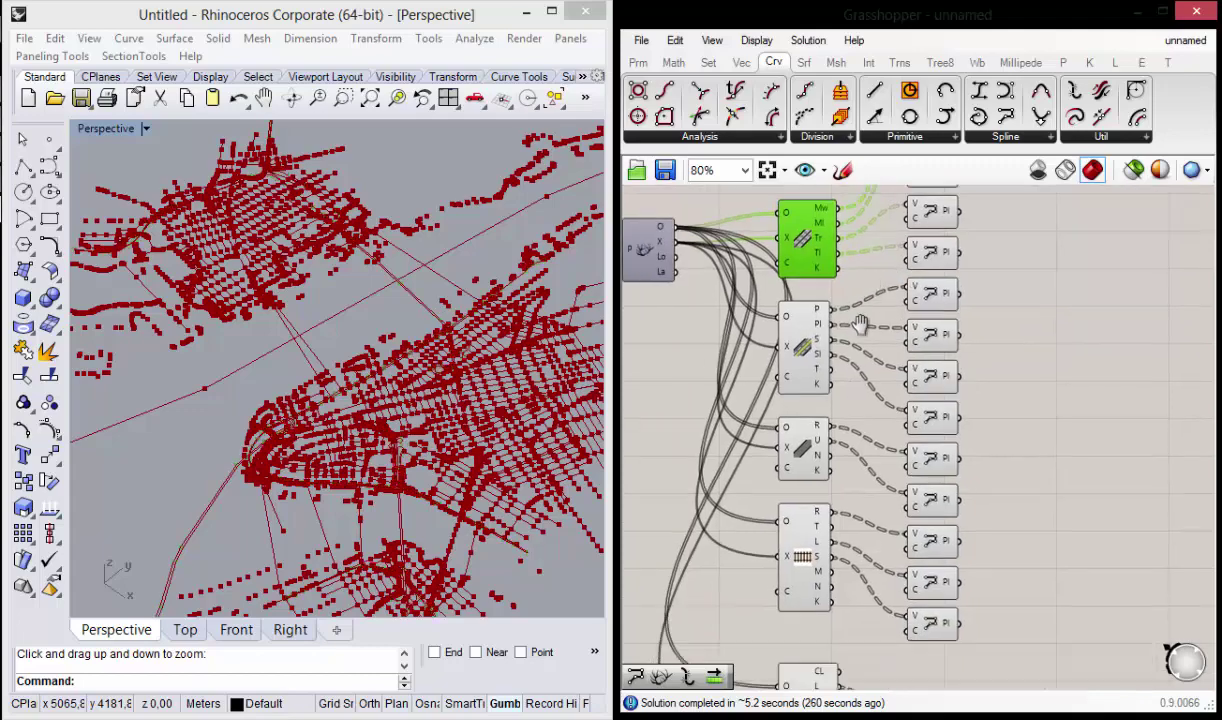
click(813, 308)
right_click(813, 308)
click(845, 338)
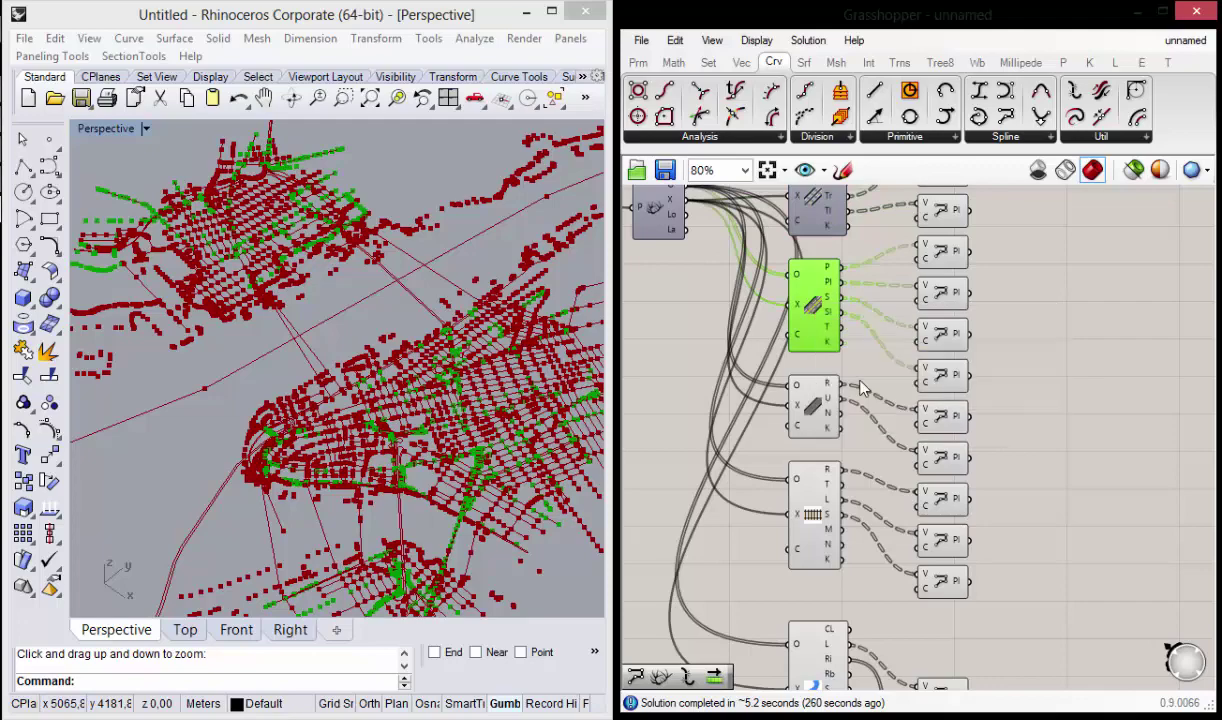
Step: Turn off Preview on the remaining three sorting components, down to the bottom one
right_drag(845, 340, 835, 264)
click(805, 345)
right_click(805, 345)
click(840, 376)
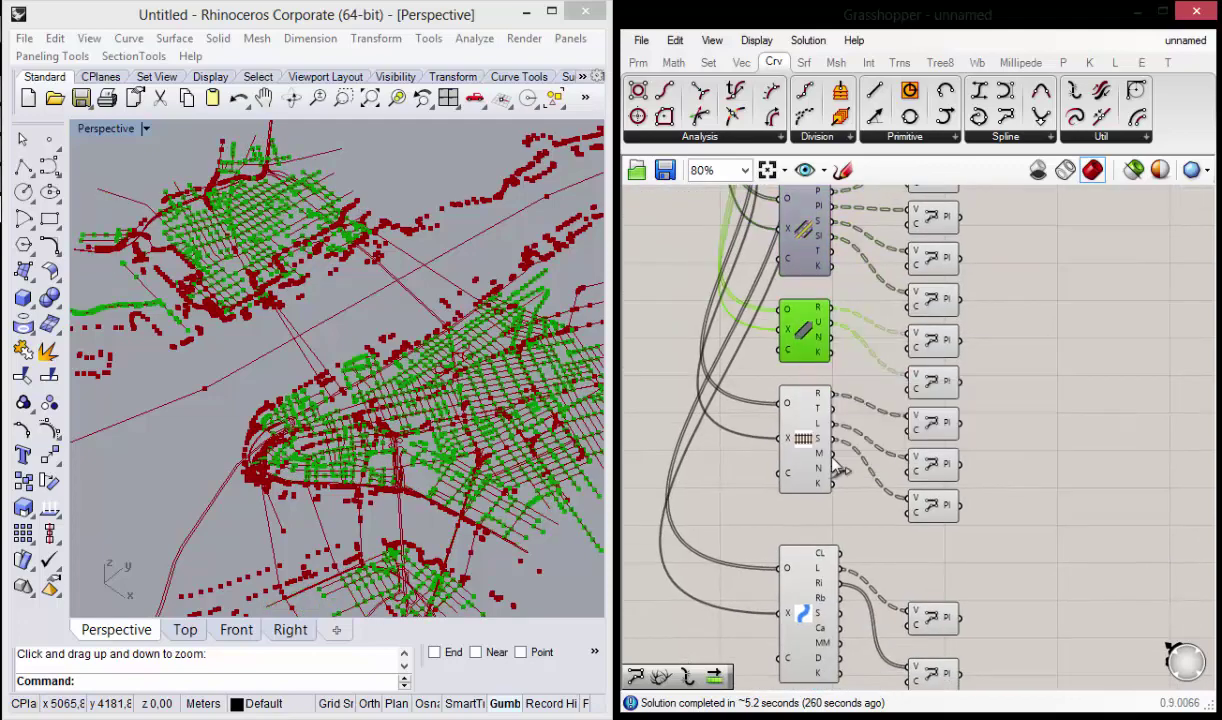
right_drag(840, 378, 835, 313)
click(800, 370)
right_click(800, 370)
click(840, 397)
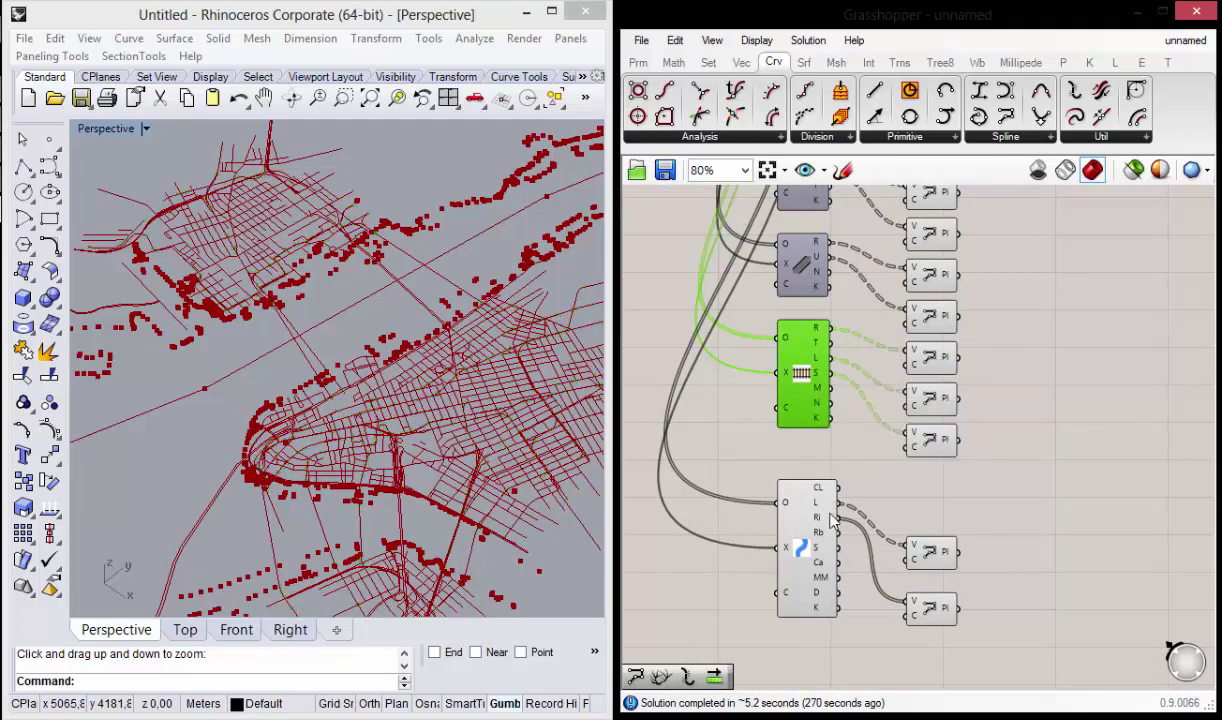
click(800, 548)
right_click(813, 551)
click(881, 578)
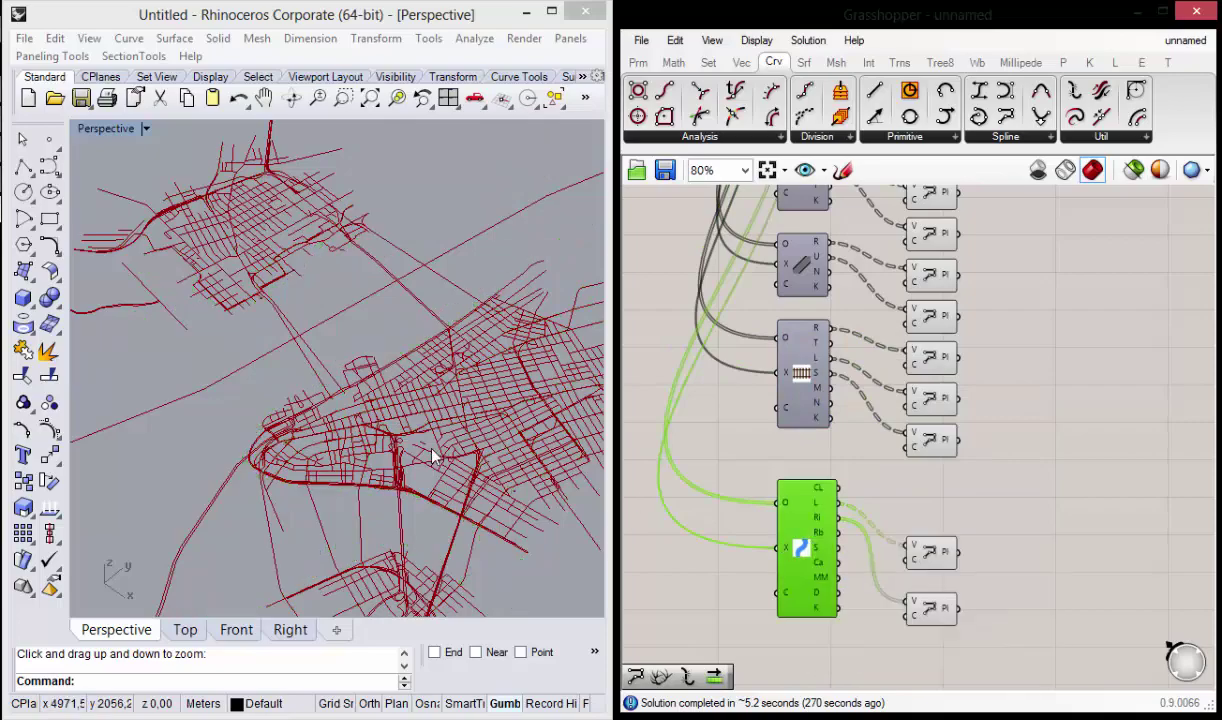
mouse_move(423, 450)
right_down()
mouse_move(437, 507)
mouse_move(440, 480)
right_up()
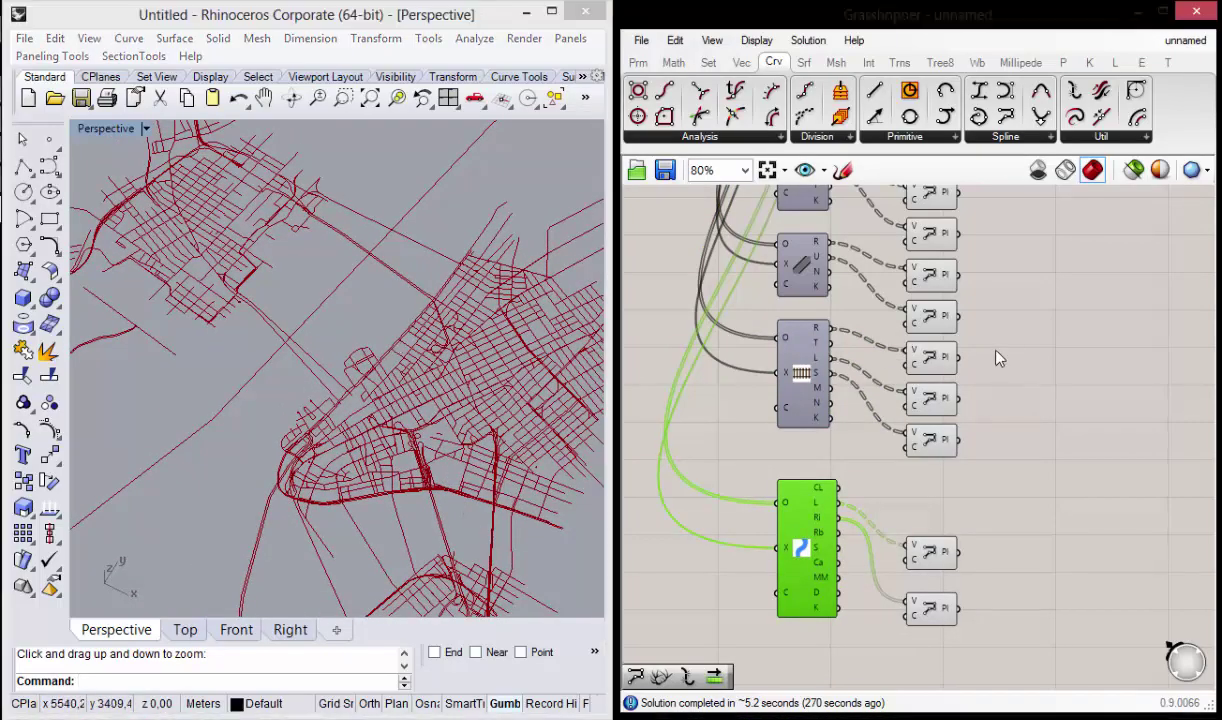
scroll(950, 333, down, 2)
scroll(860, 305, down, 1)
scroll(881, 240, up, 2)
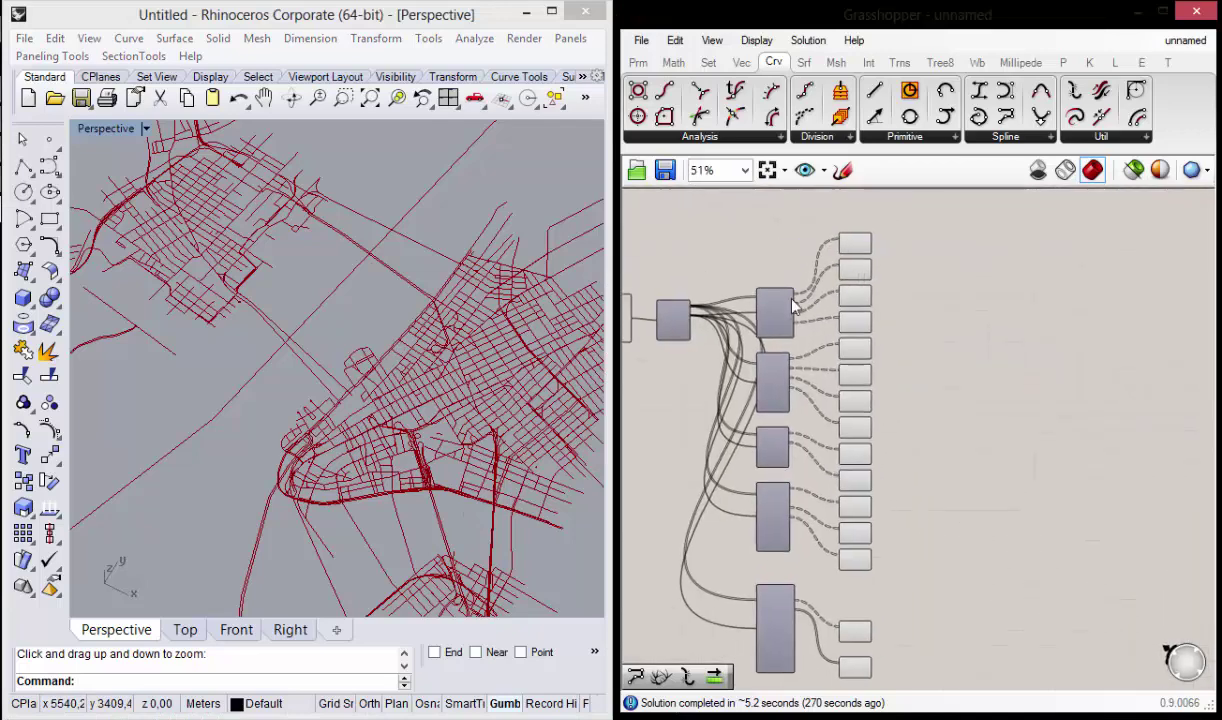
scroll(800, 325, up, 1)
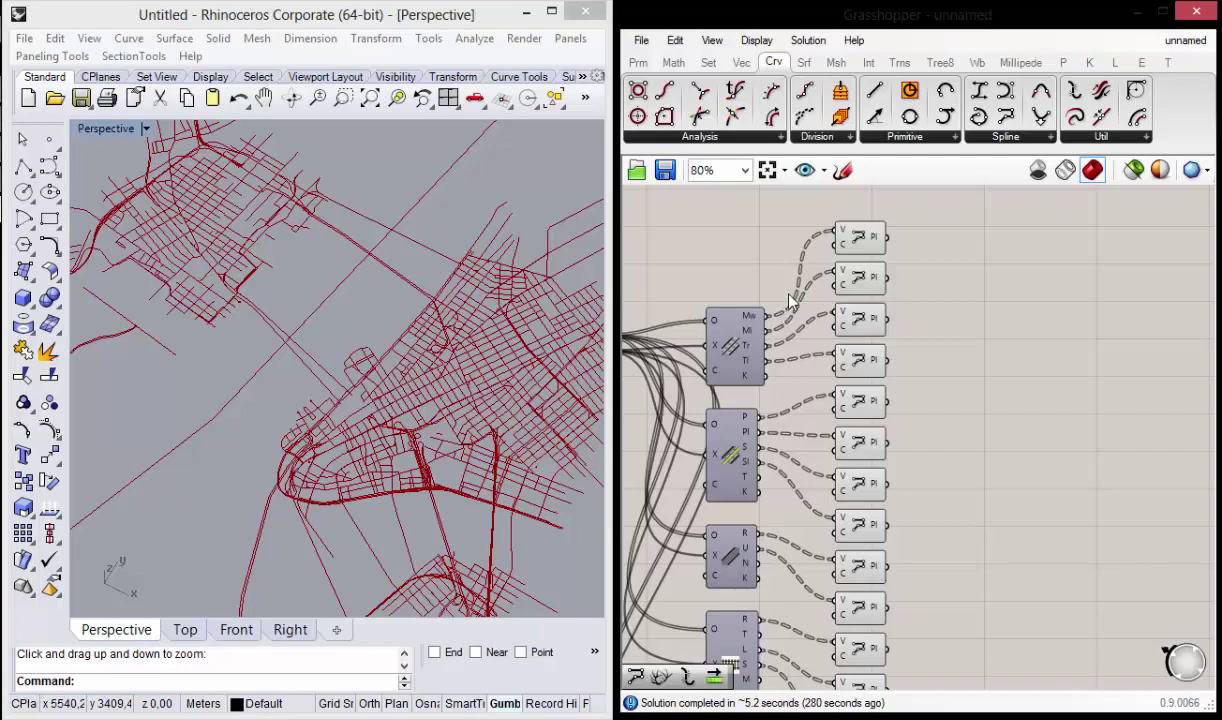
mouse_move(382, 343)
right_down()
mouse_move(316, 338)
mouse_move(360, 330)
right_up()
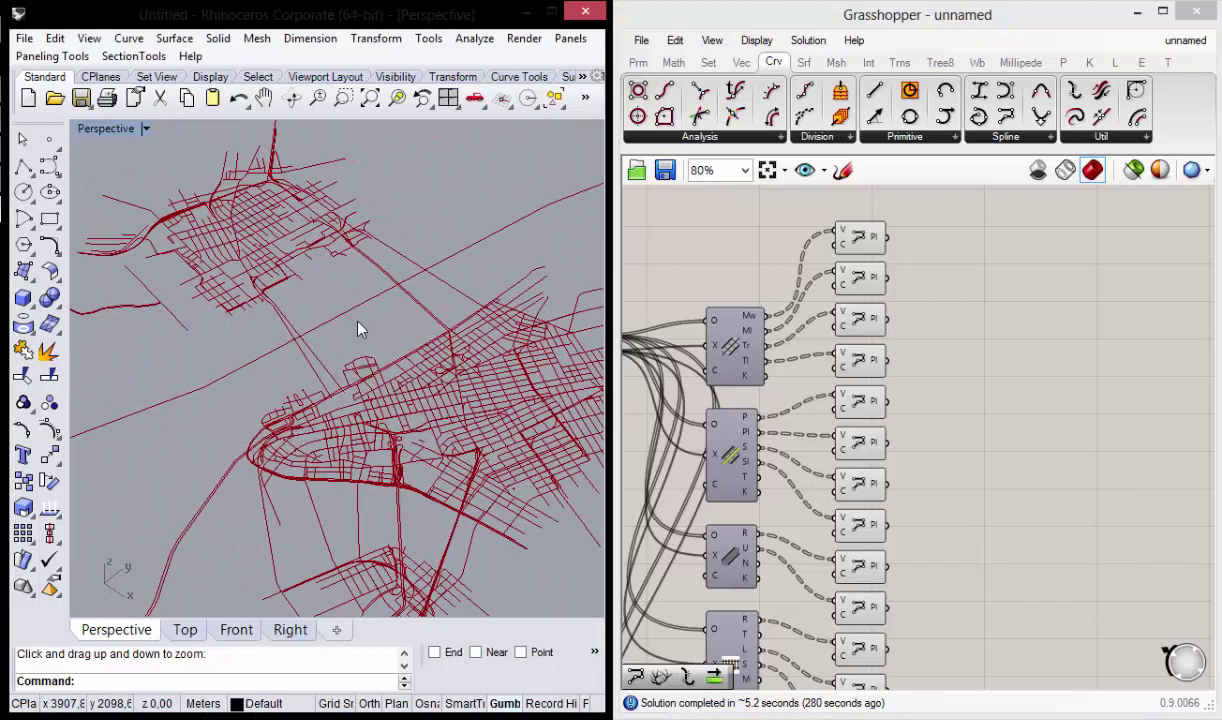
mouse_move(908, 291)
right_down()
mouse_move(942, 308)
mouse_move(880, 304)
right_up()
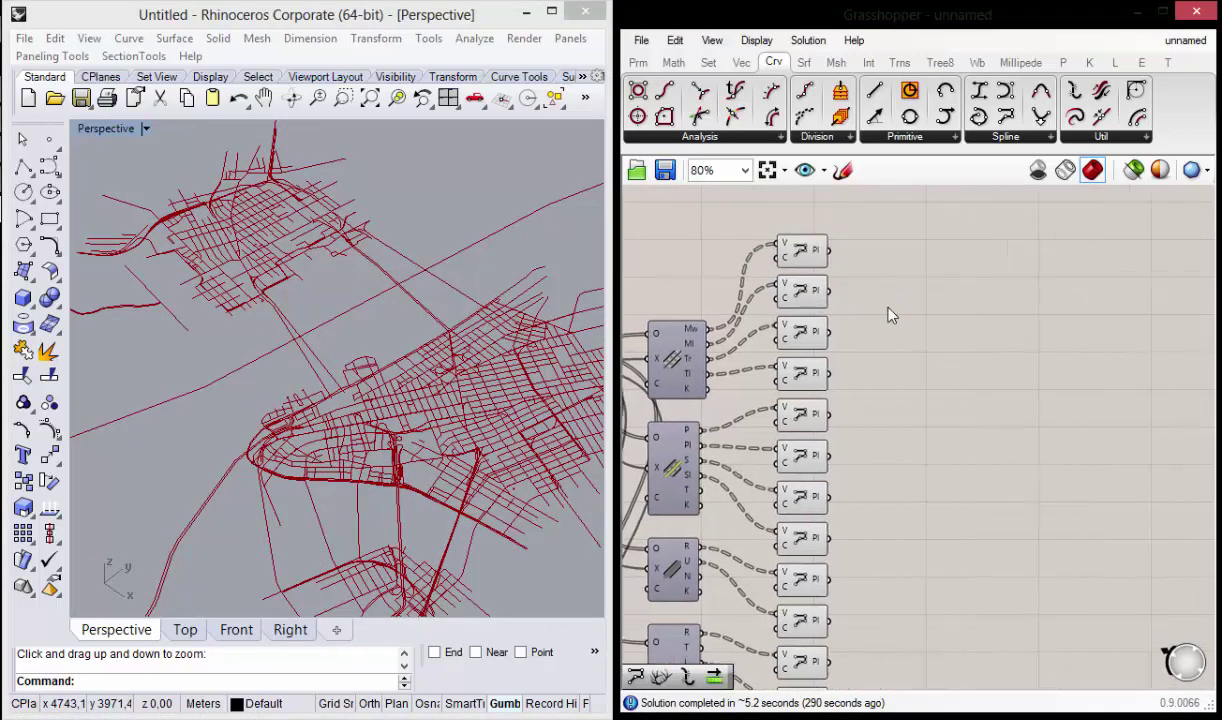
mouse_move(427, 392)
right_down()
mouse_move(459, 406)
mouse_move(462, 347)
right_up()
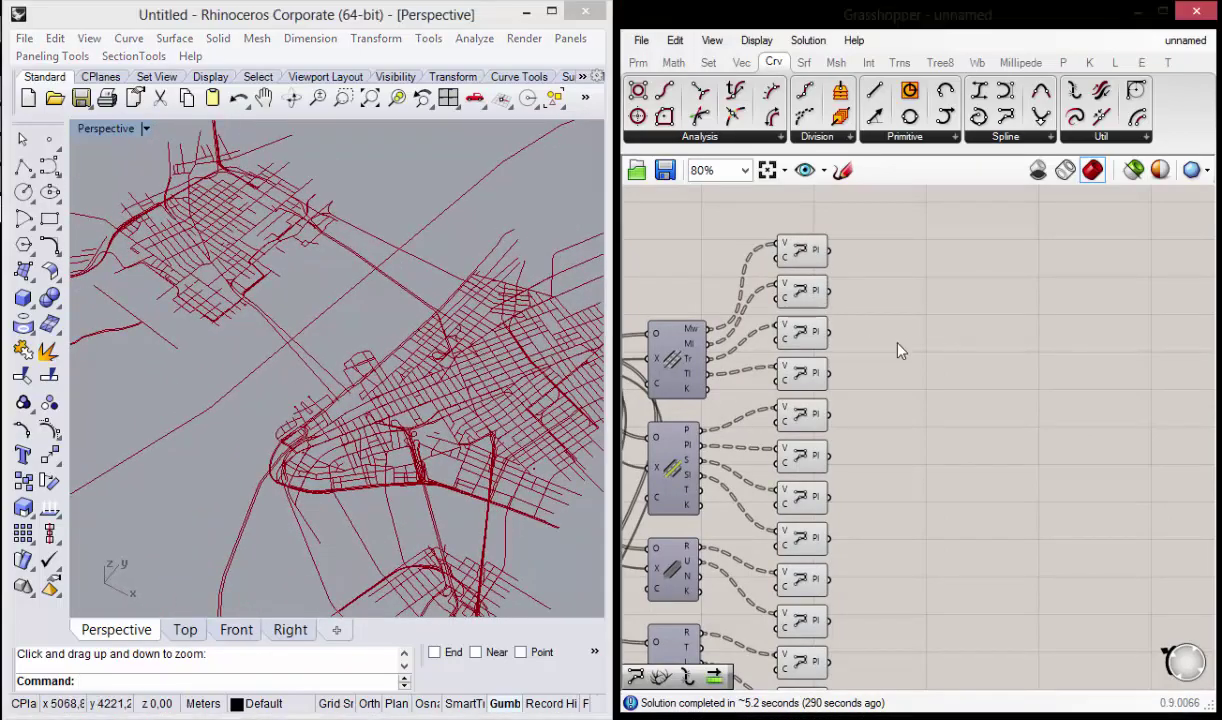
right_drag(900, 417, 917, 417)
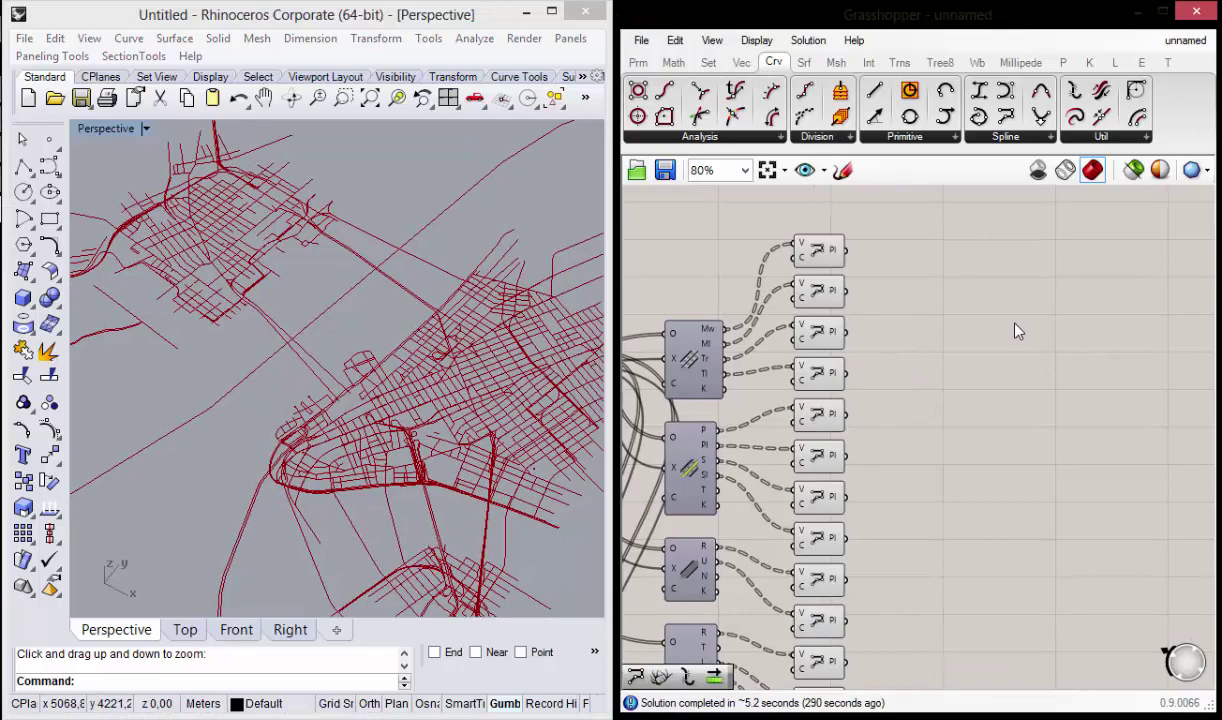
Step: Search 'preview' and place a Custom Preview component on the canvas
double_click(1016, 331)
double_click(1015, 287)
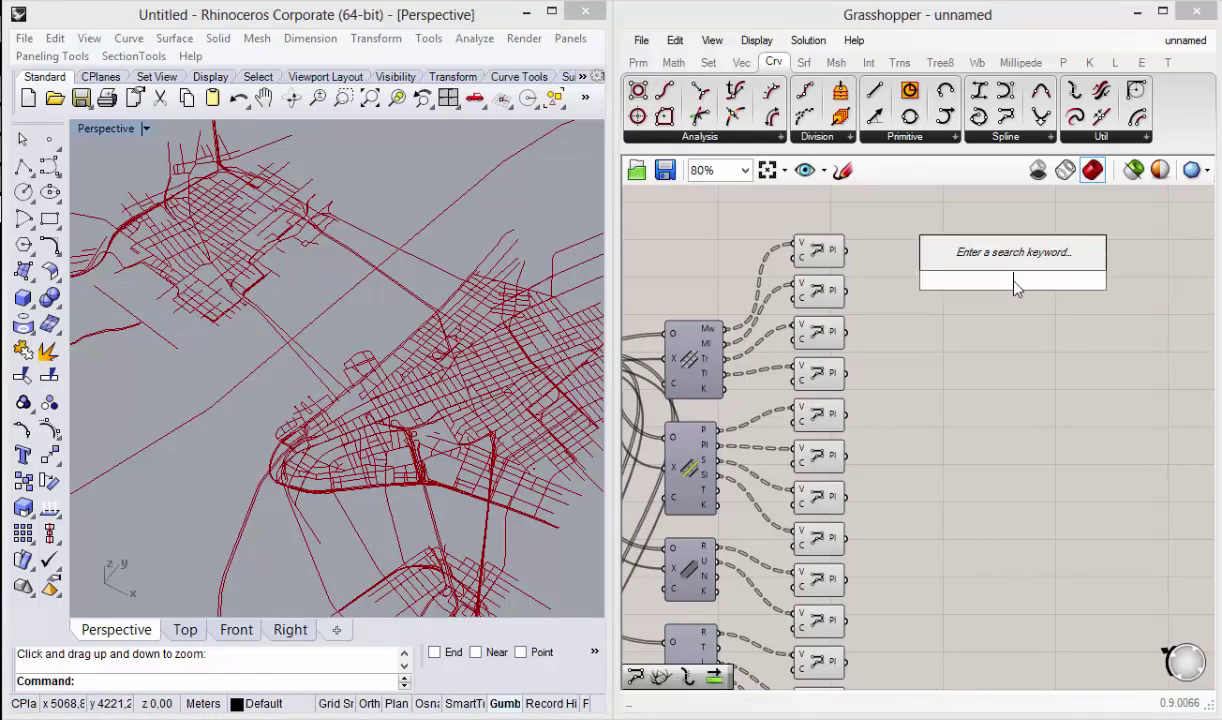
text(previ)
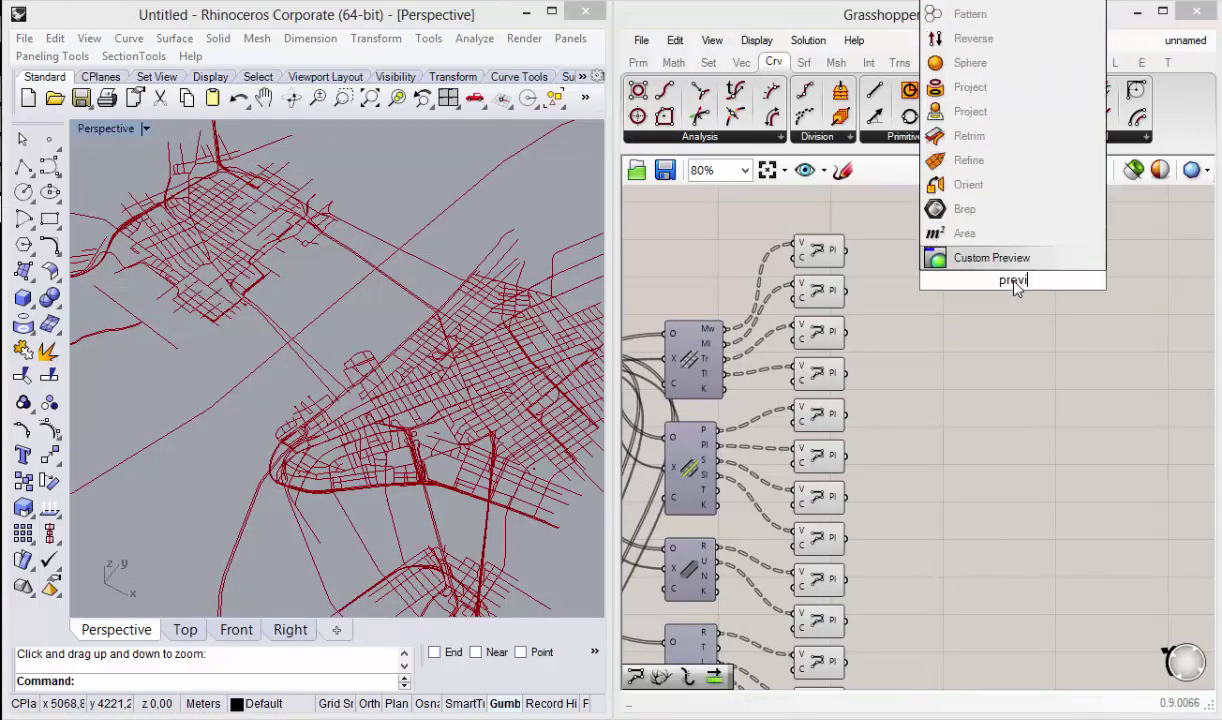
text(ew)
click(1043, 262)
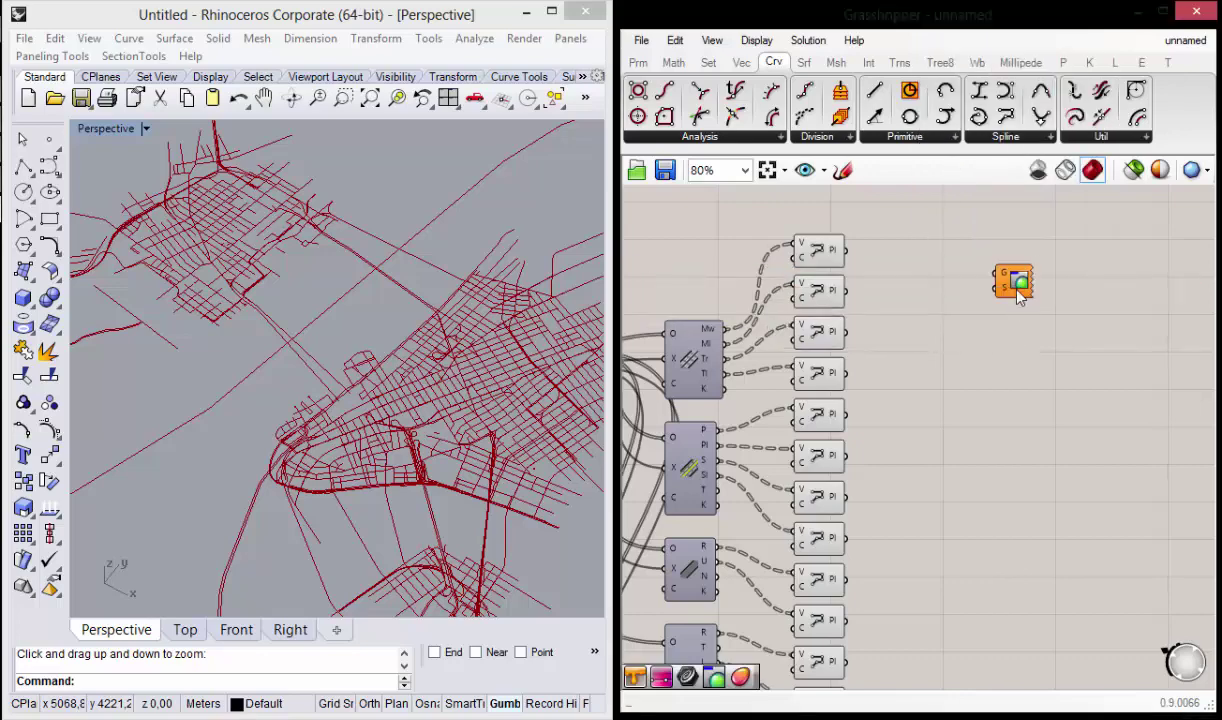
drag(1010, 281, 1007, 257)
scroll(891, 358, down, 3)
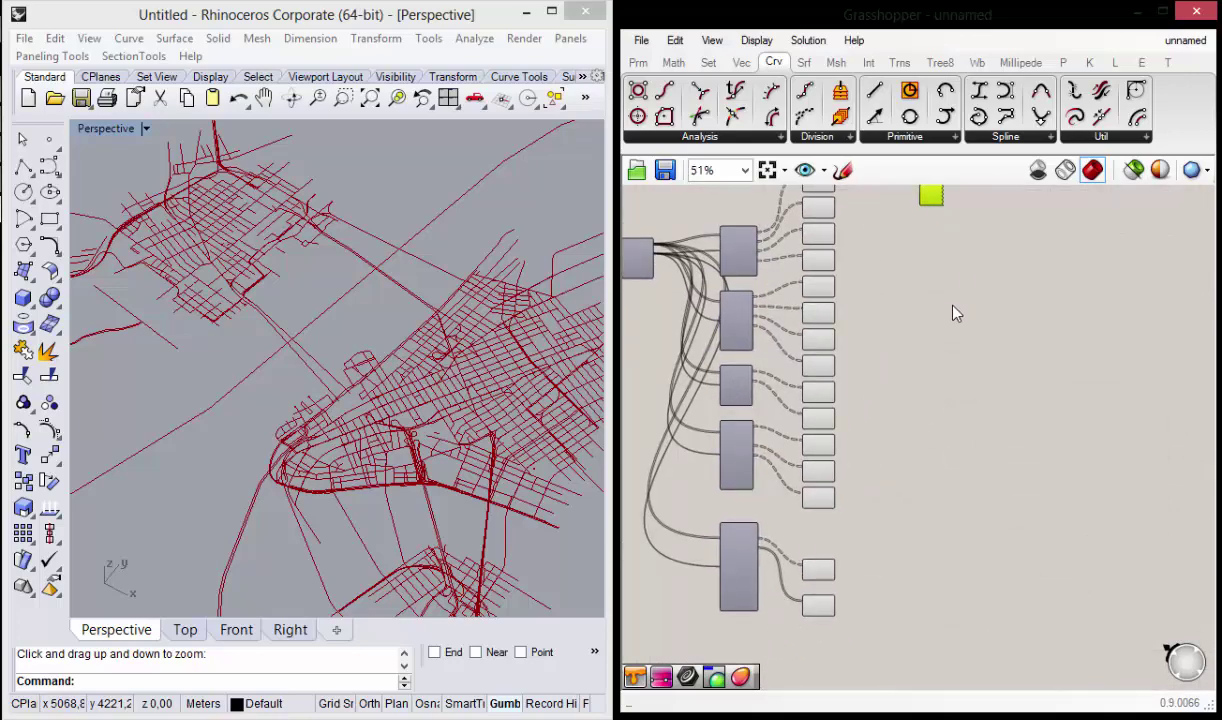
scroll(920, 330, up, 3)
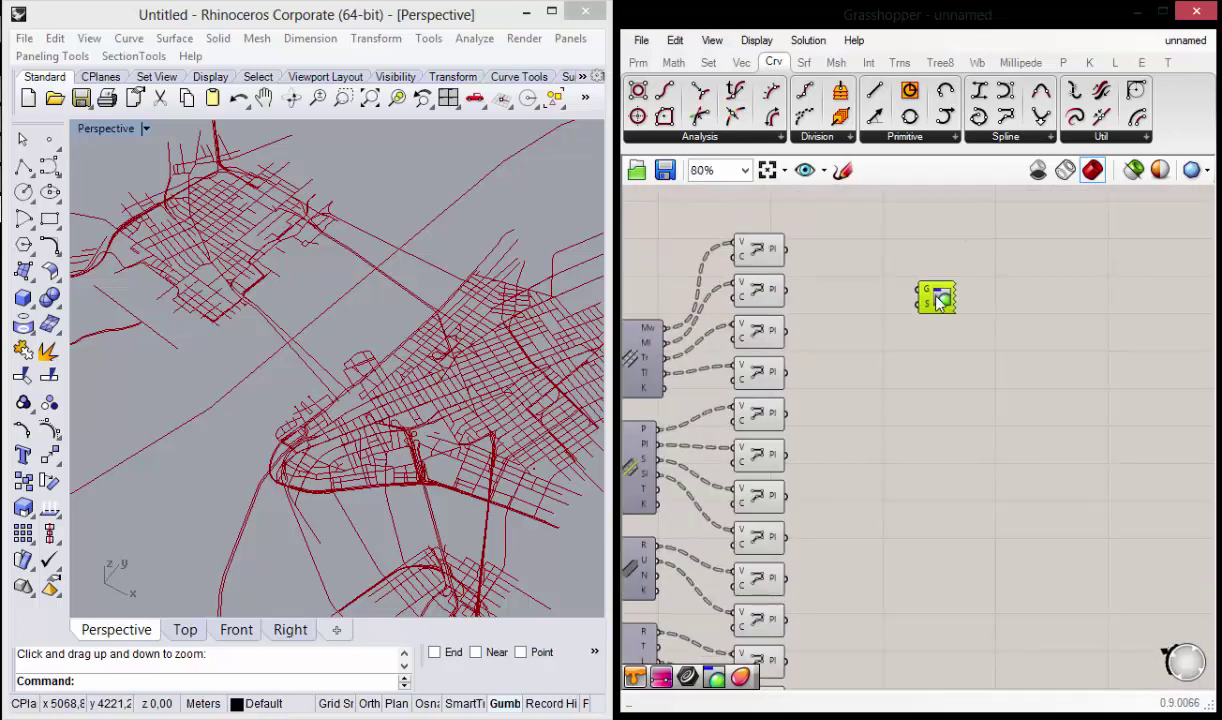
Step: Paste copies and align all five Custom Previews into one vertical column
key(ctrl+c)
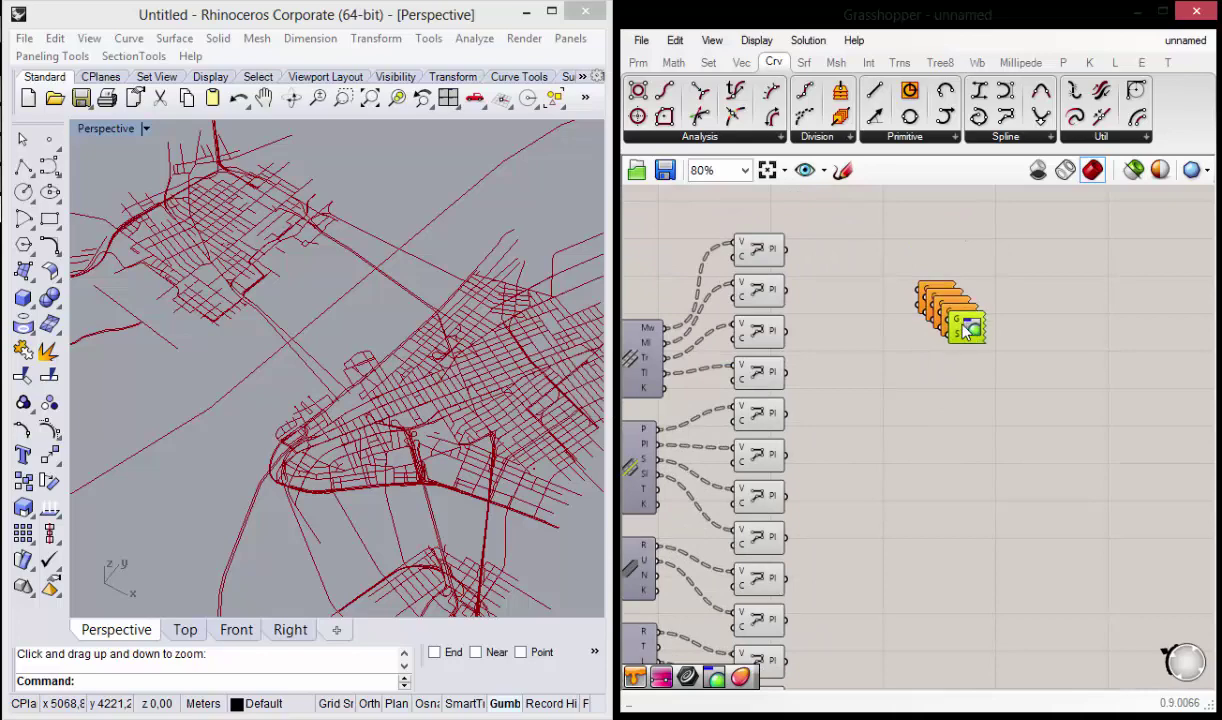
key(ctrl+v)
key(ctrl+v)
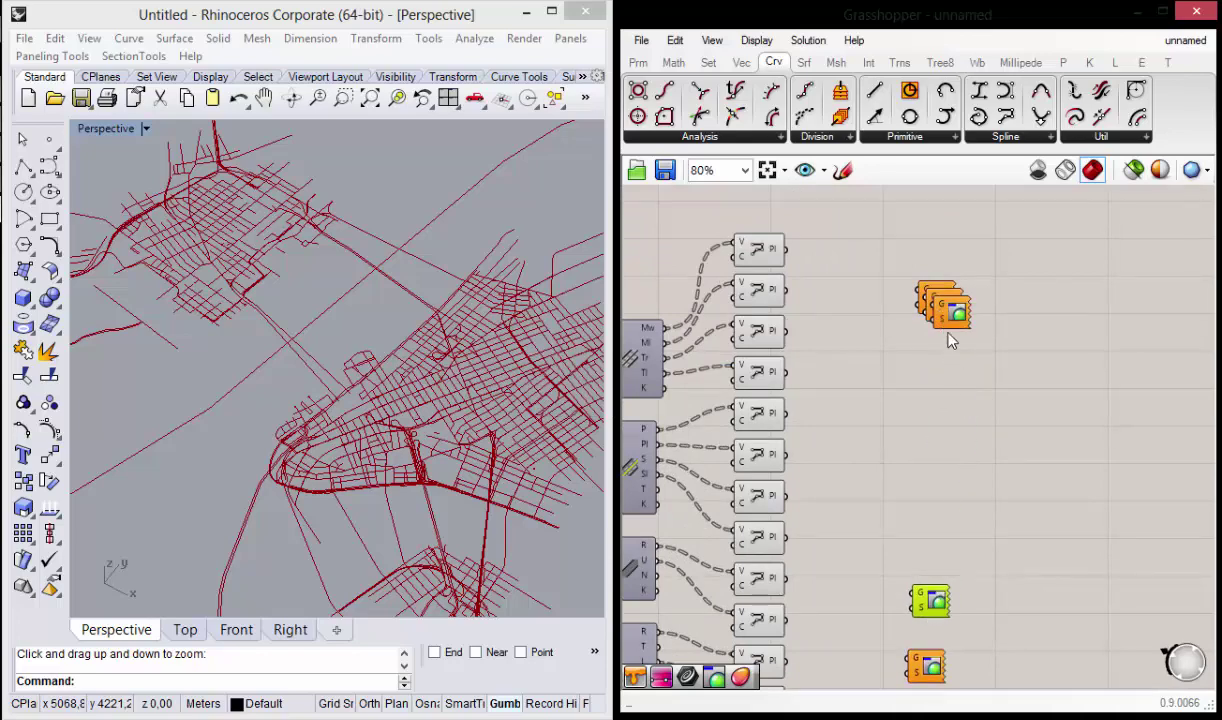
key(ctrl+v)
key(ctrl+v)
scroll(946, 343, down, 2)
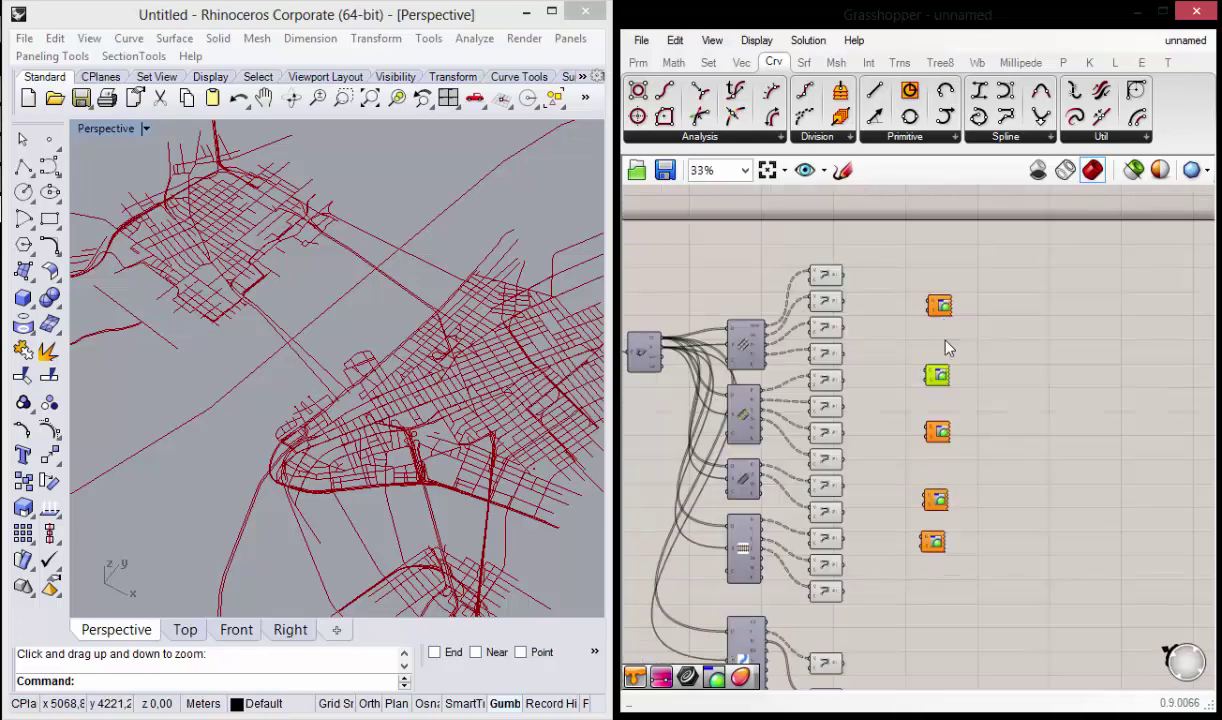
scroll(946, 343, down, 2)
drag(1029, 553, 901, 258)
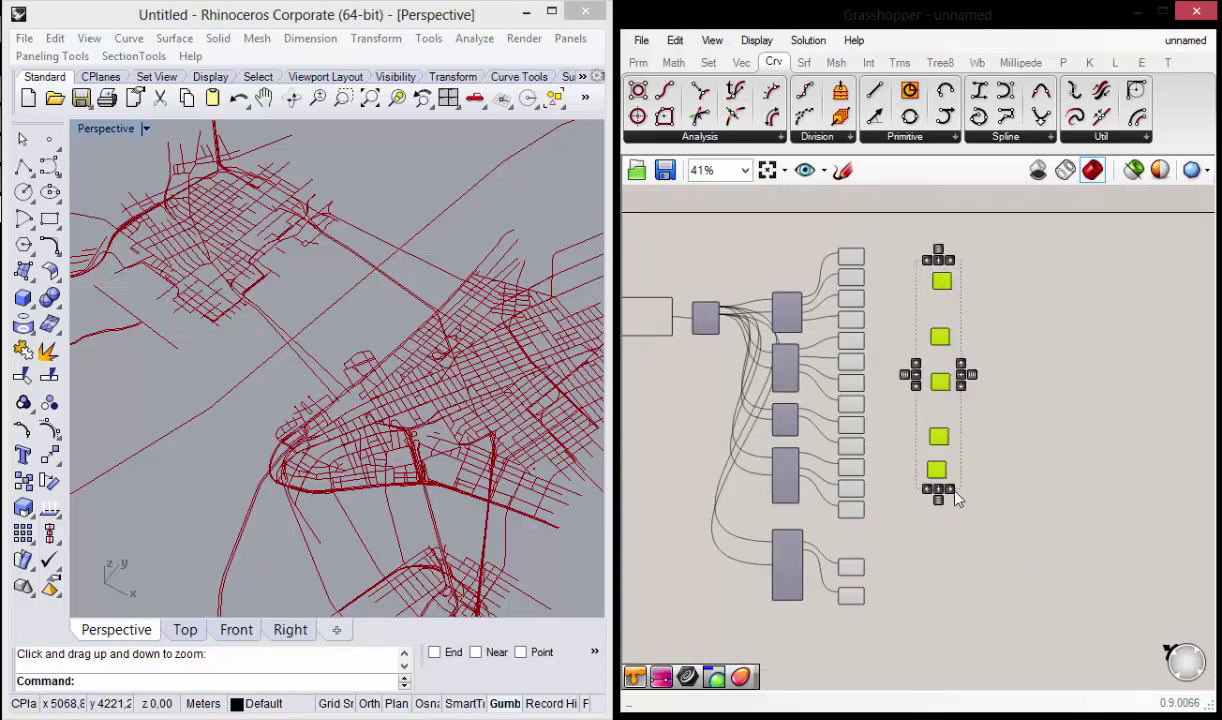
click(951, 490)
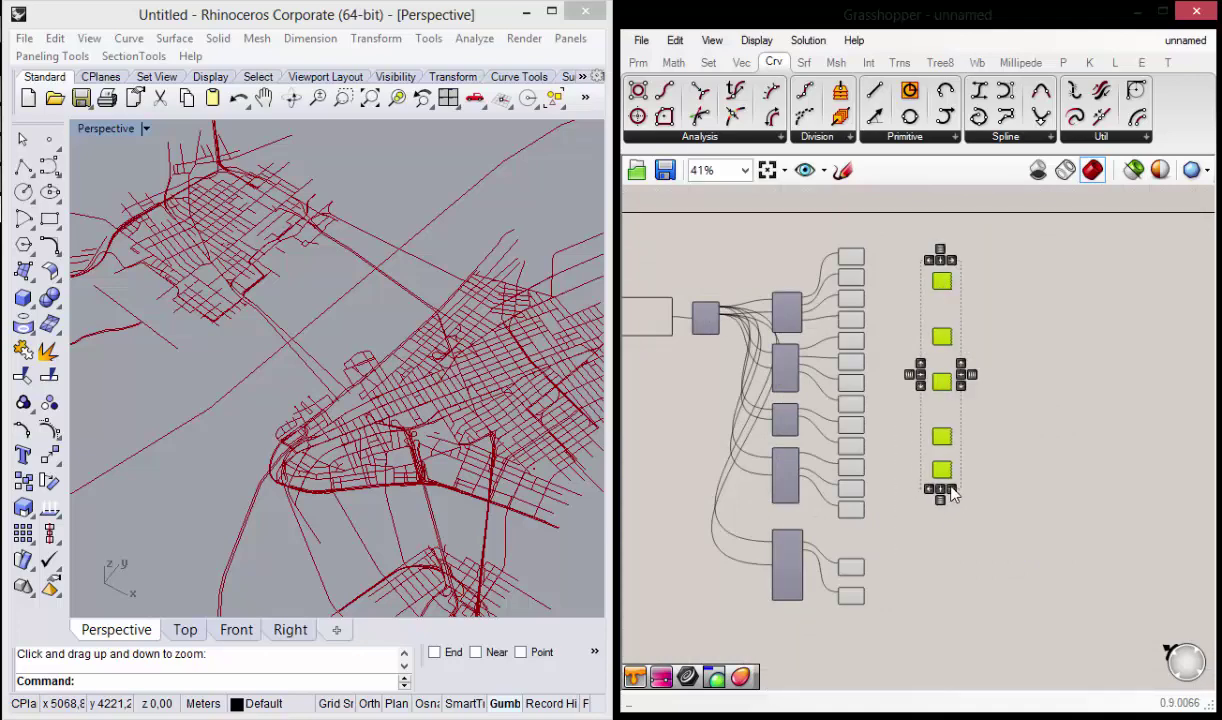
click(1020, 510)
scroll(952, 428, up, 3)
scroll(943, 266, down, 2)
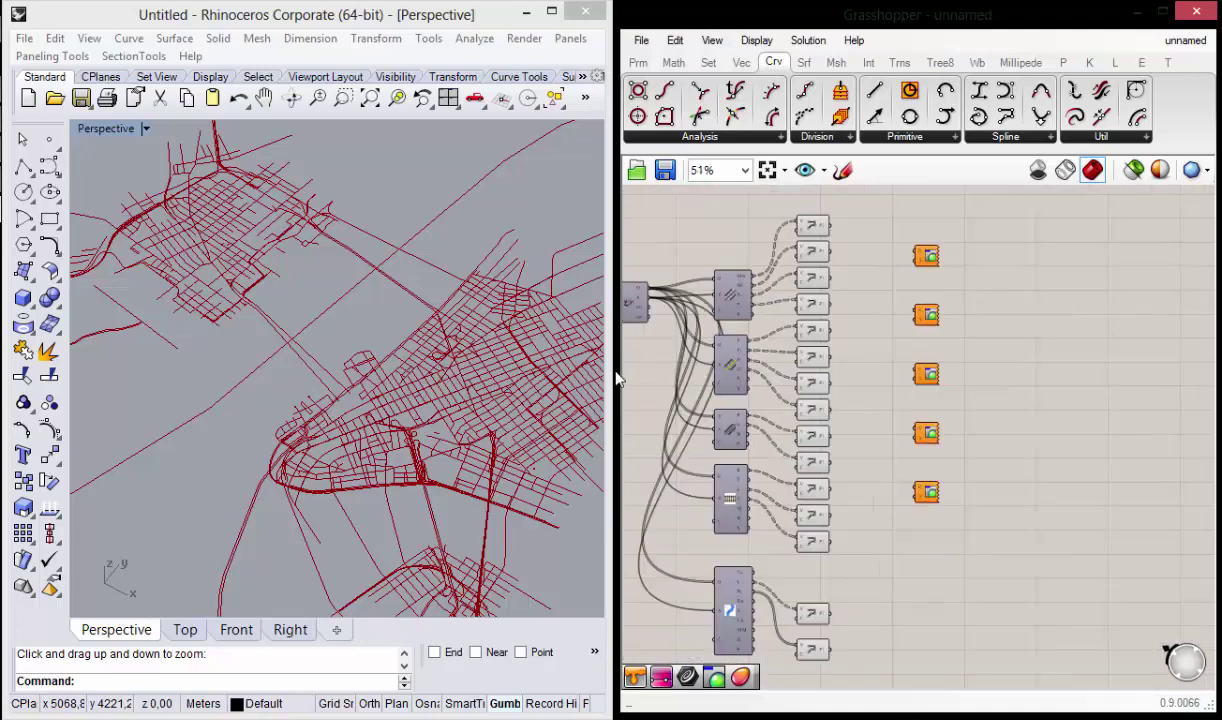
scroll(884, 289, up, 2)
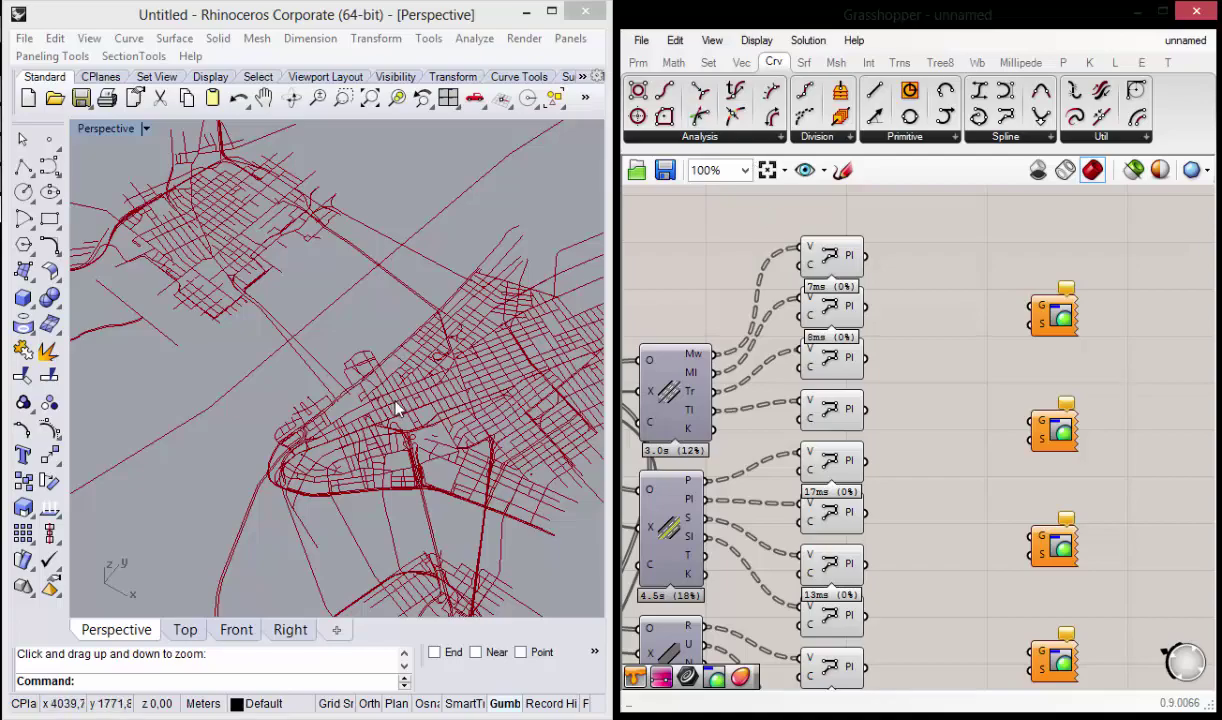
Step: Add a Colour Swatch from Params > Input beside the top Custom Preview
mouse_move(395, 403)
right_down()
mouse_move(388, 388)
mouse_move(422, 405)
right_up()
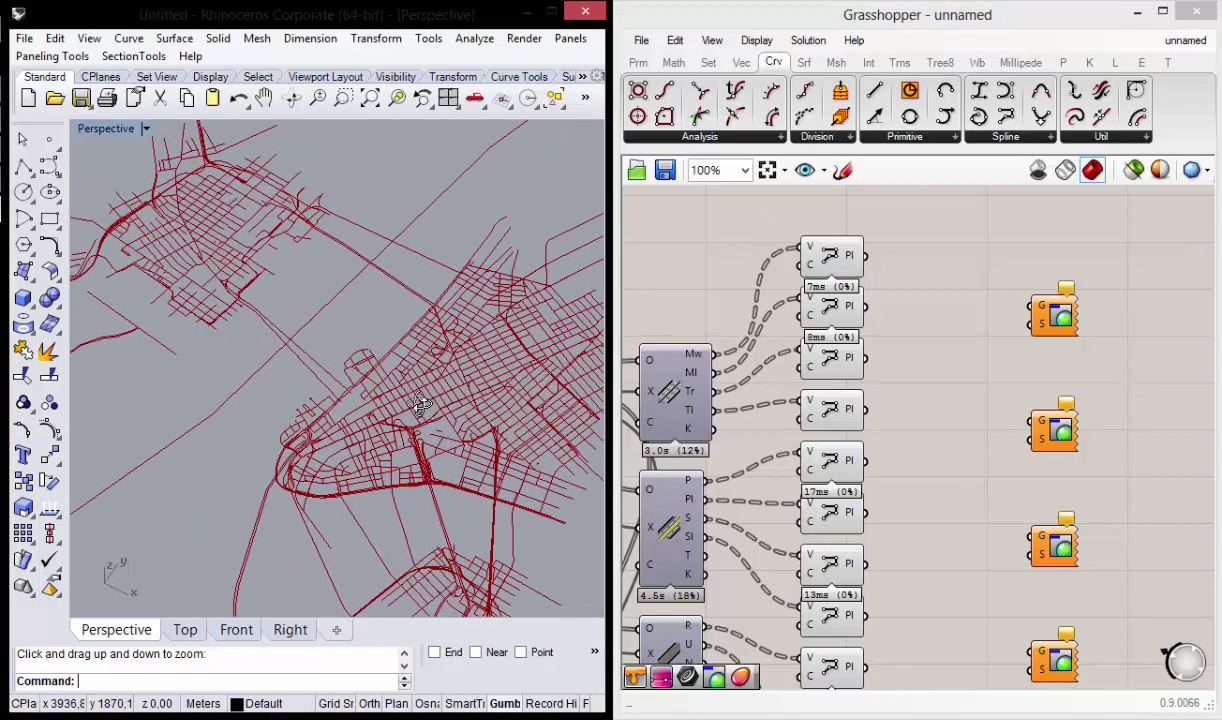
click(638, 64)
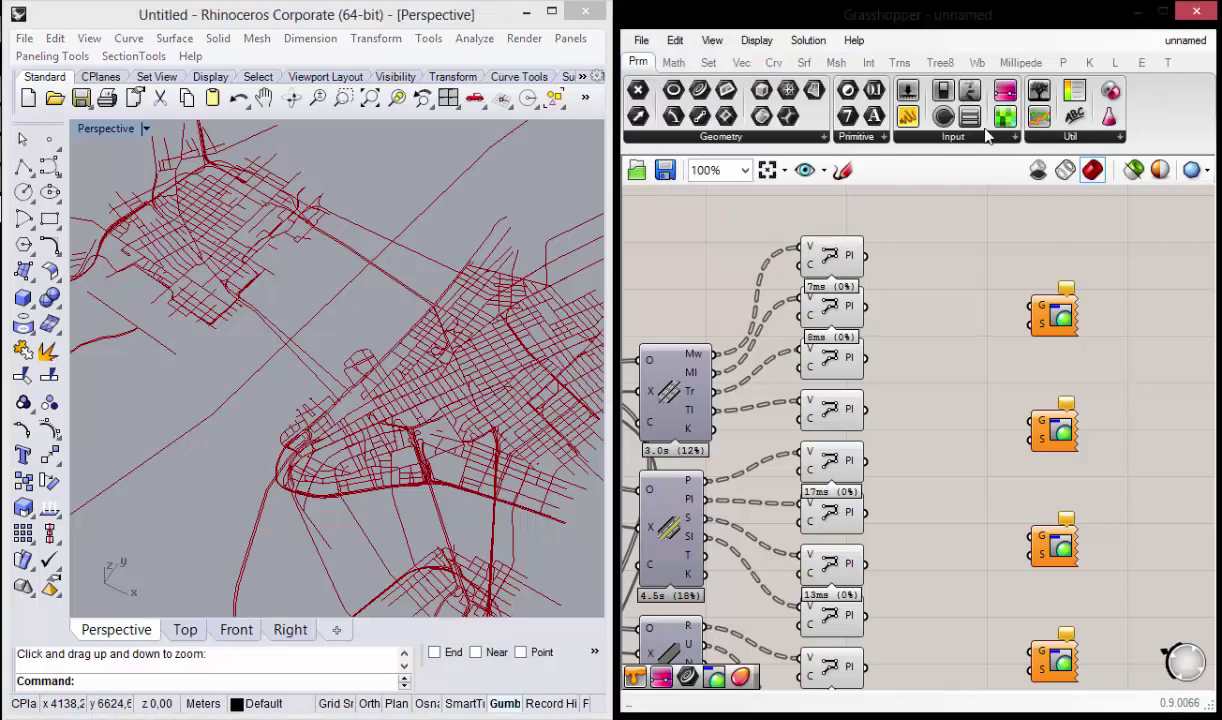
click(920, 137)
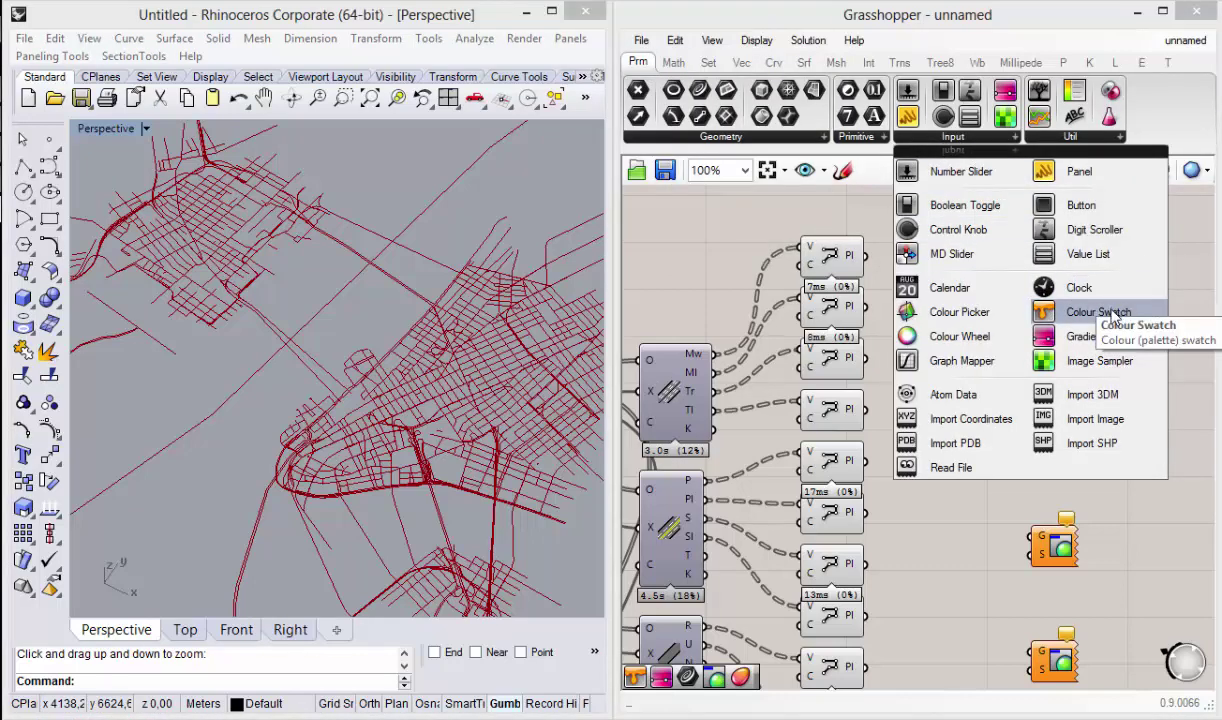
mouse_move(1130, 312)
mouse_down()
mouse_move(985, 360)
mouse_move(950, 352)
mouse_move(1038, 326)
mouse_up()
click(925, 355)
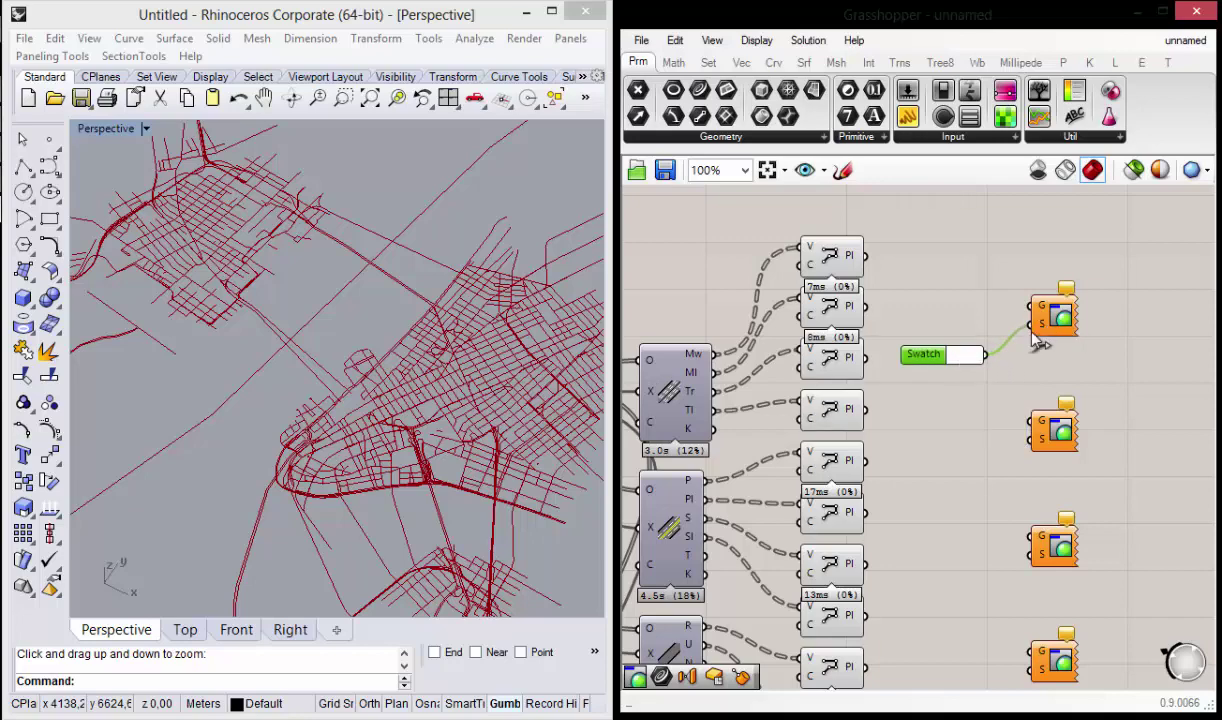
Step: Set the Colour Swatch to full red in the colour picker
scroll(1002, 347, up, 1)
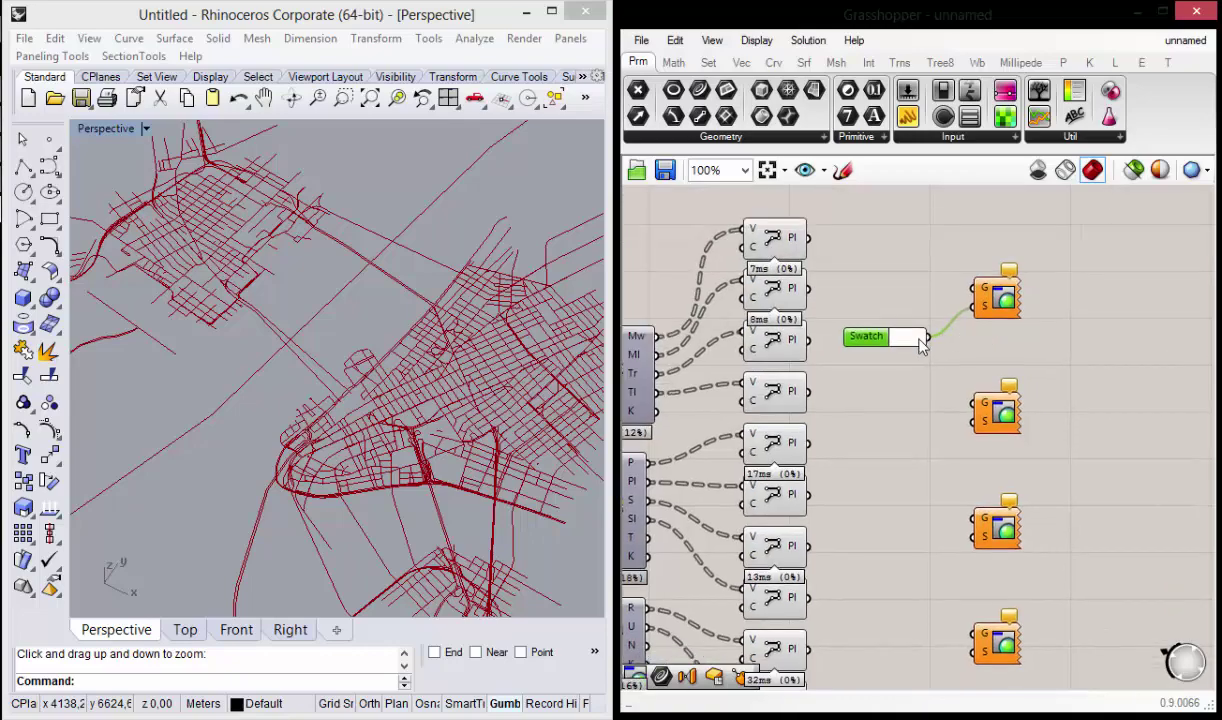
scroll(922, 340, up, 1)
scroll(886, 350, up, 1)
scroll(853, 337, up, 1)
scroll(850, 350, down, 5)
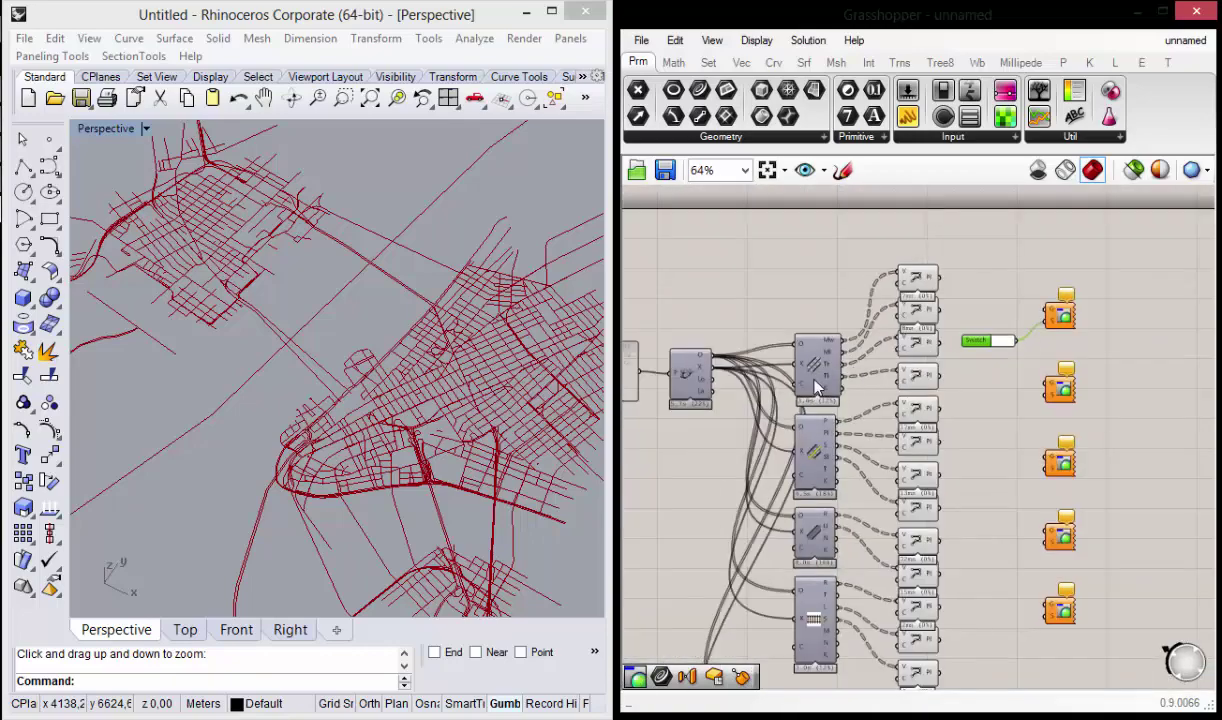
scroll(785, 360, up, 3)
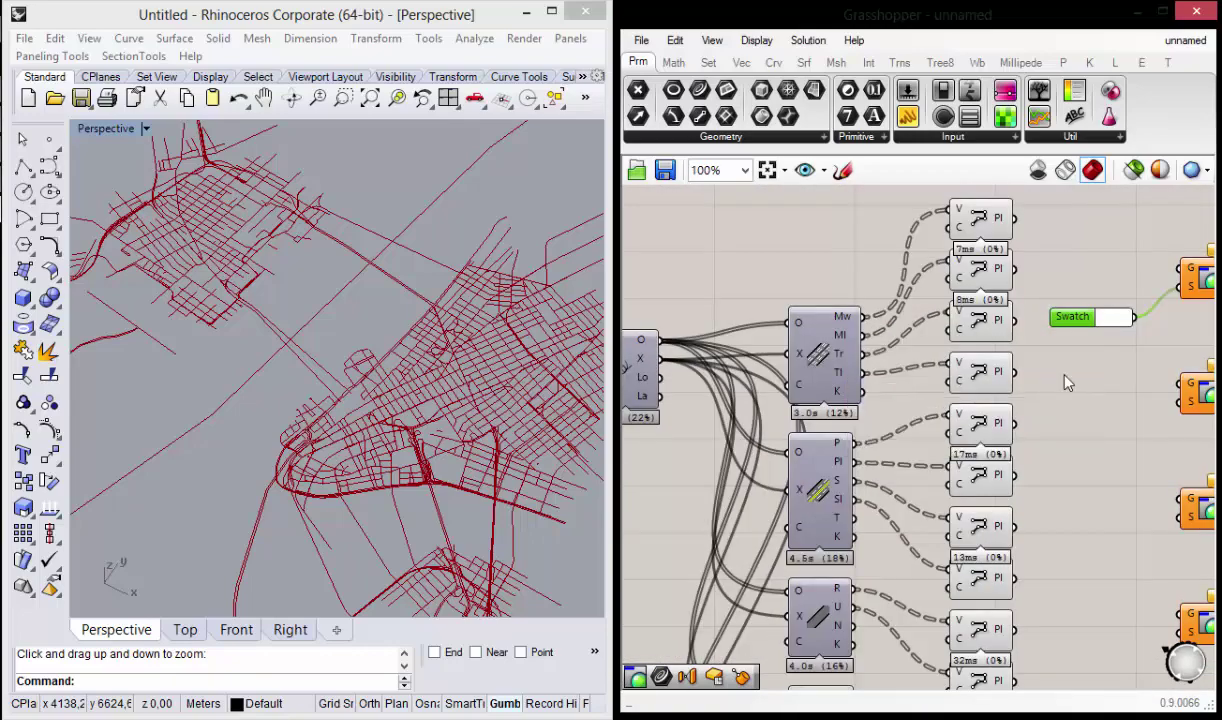
right_drag(1016, 357, 823, 369)
scroll(824, 366, up, 2)
click(862, 348)
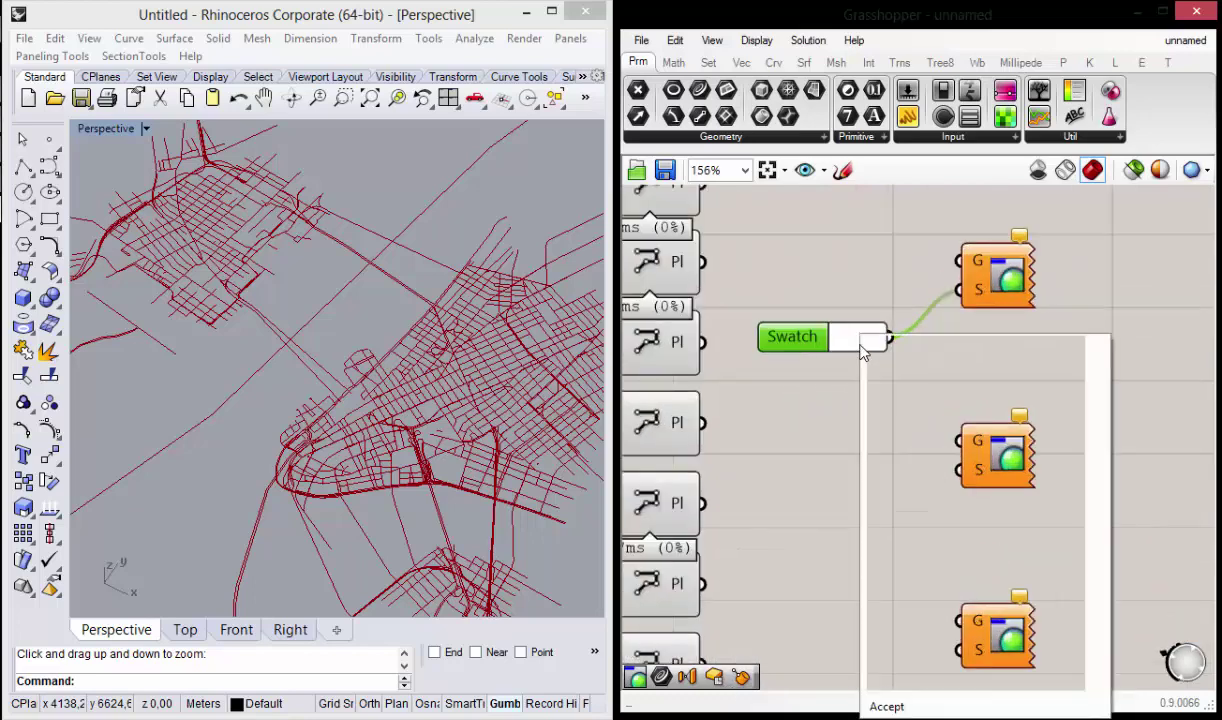
drag(907, 421, 858, 395)
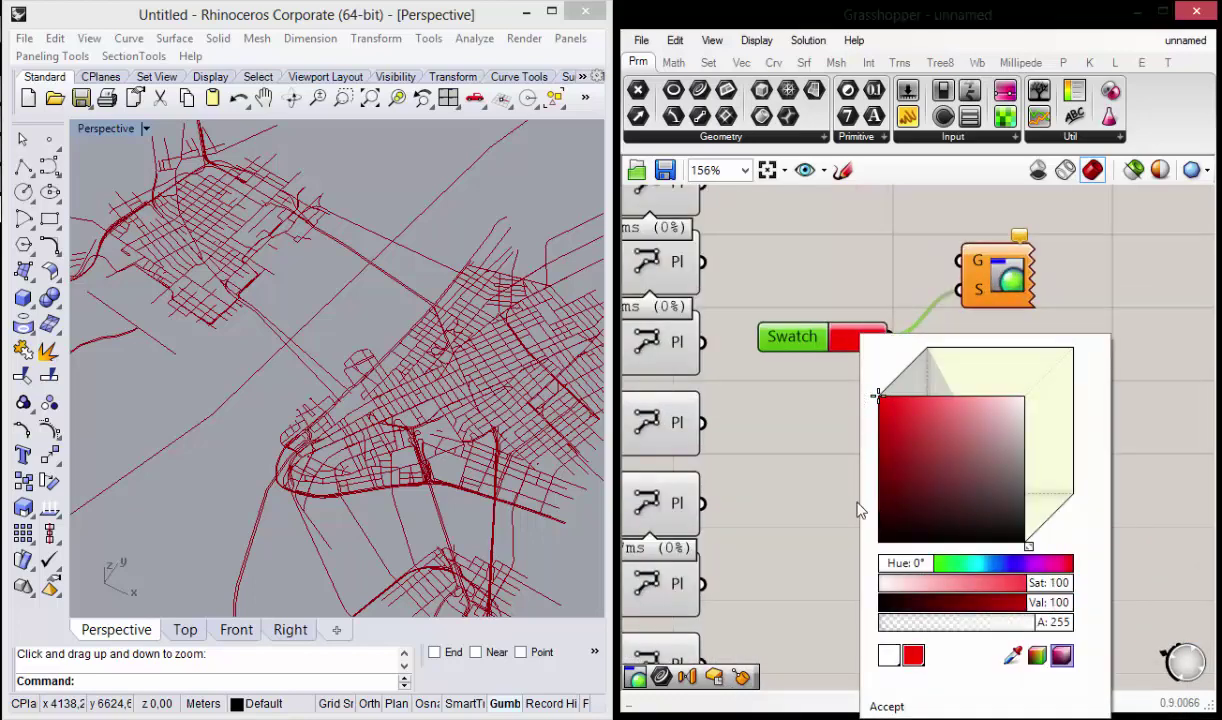
click(867, 266)
Step: Wire the Pl outputs of the top three PolyLine components into the top Custom Preview's G input, then orbit Rhino to see the red streets
scroll(853, 318, down, 1)
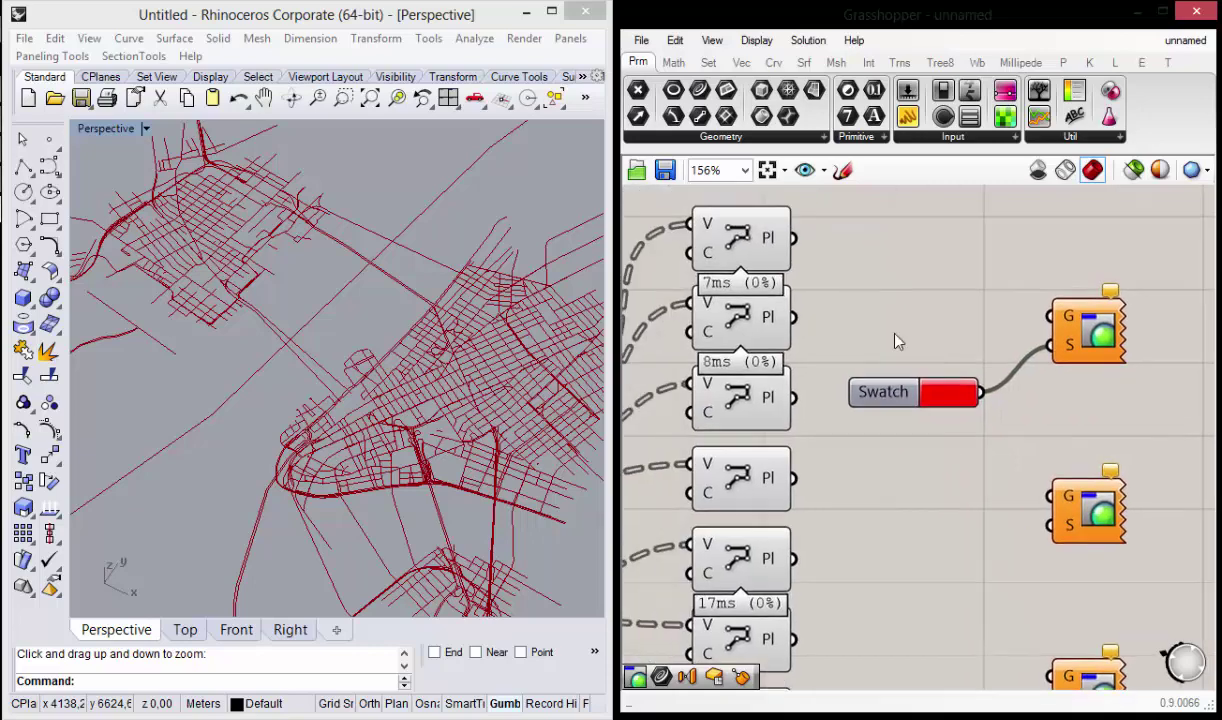
scroll(895, 341, down, 1)
scroll(869, 370, up, 1)
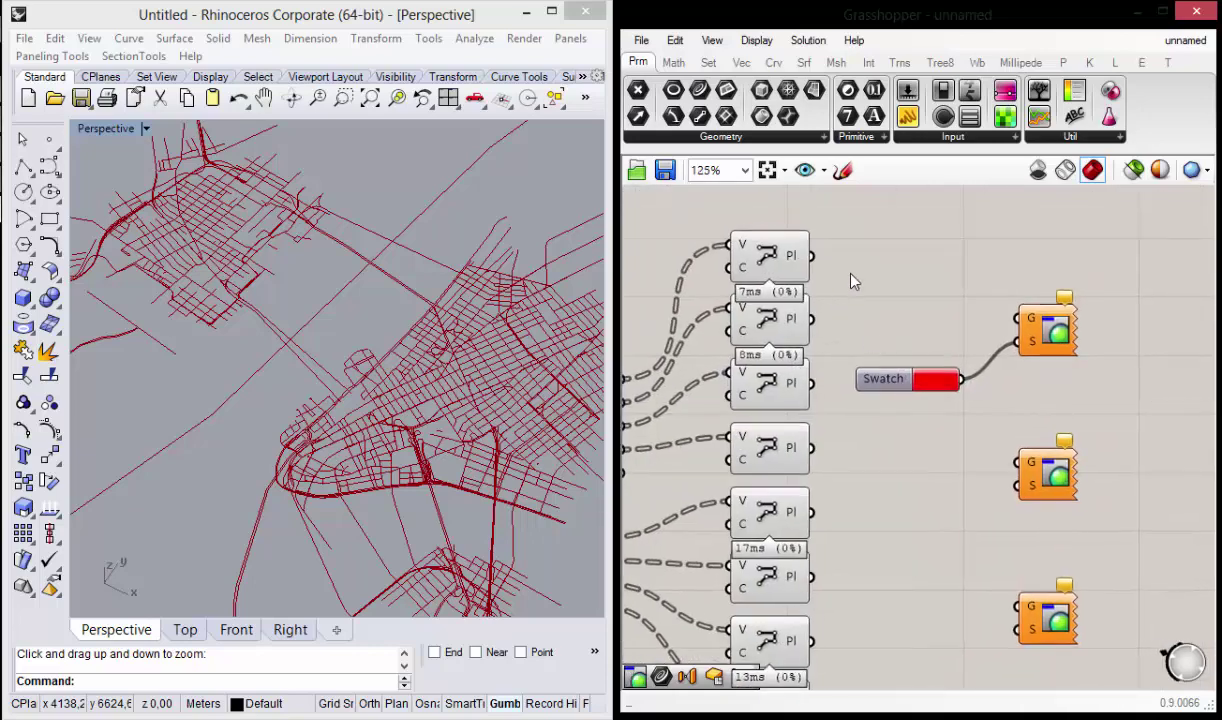
click(803, 260)
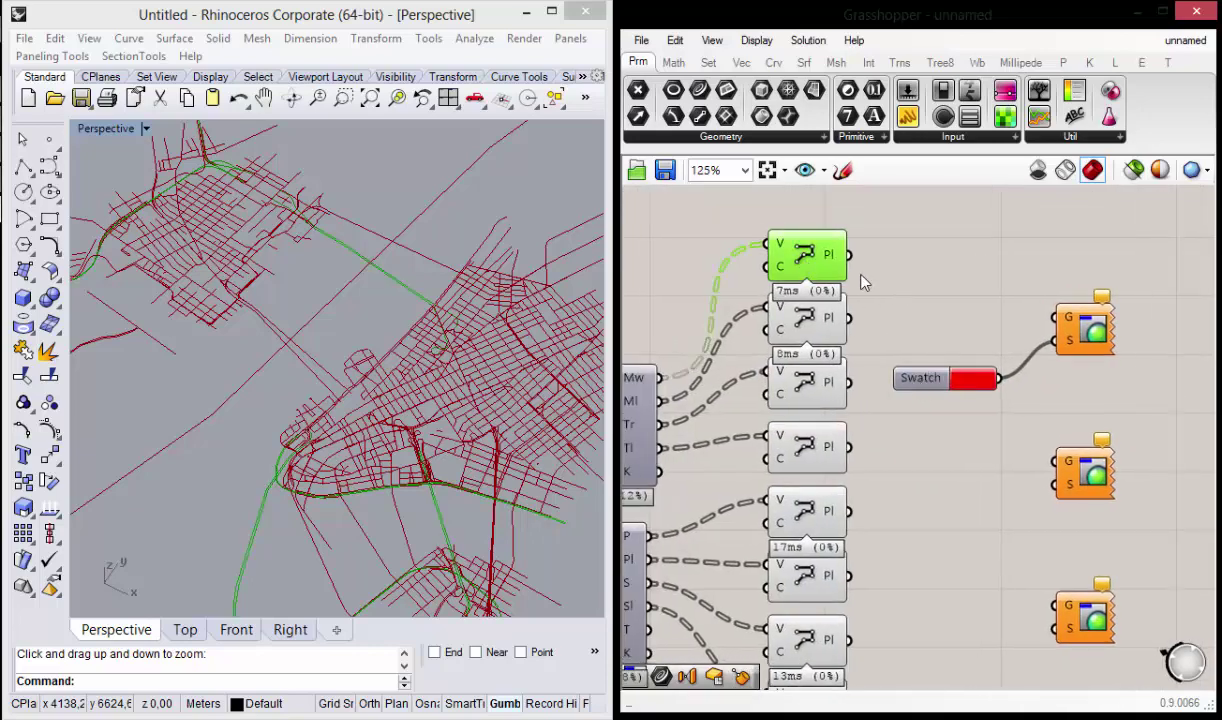
click(950, 295)
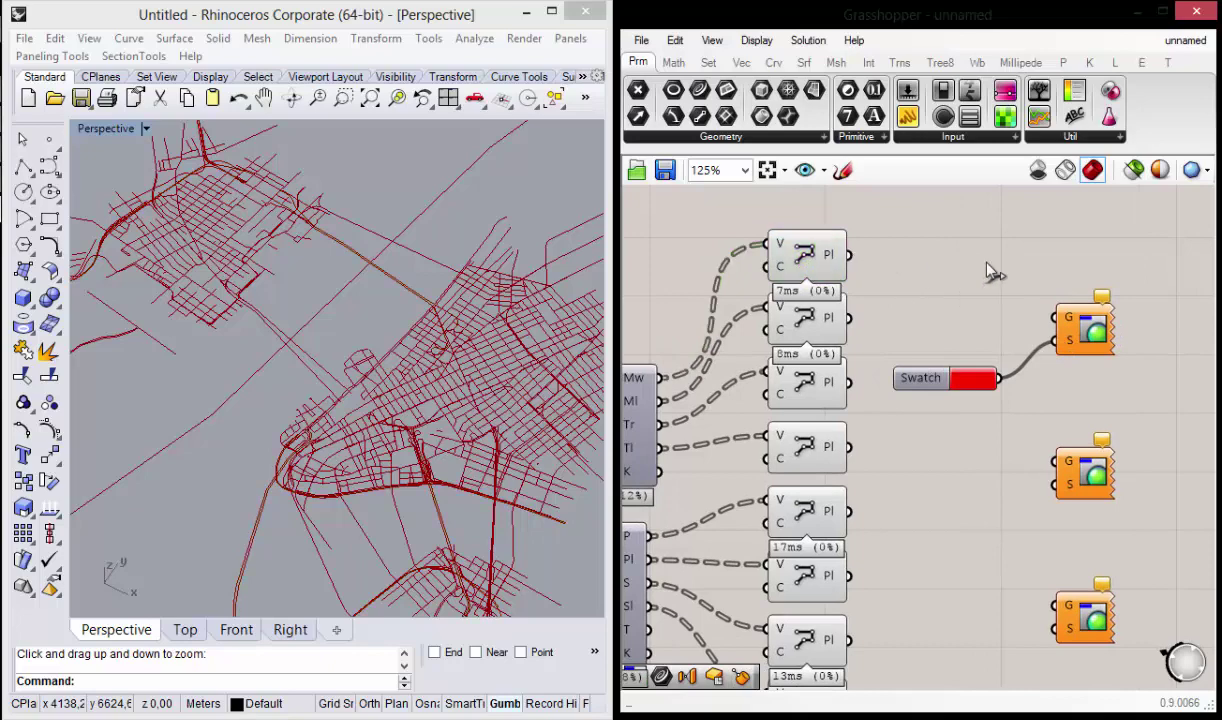
drag(848, 254, 1055, 316)
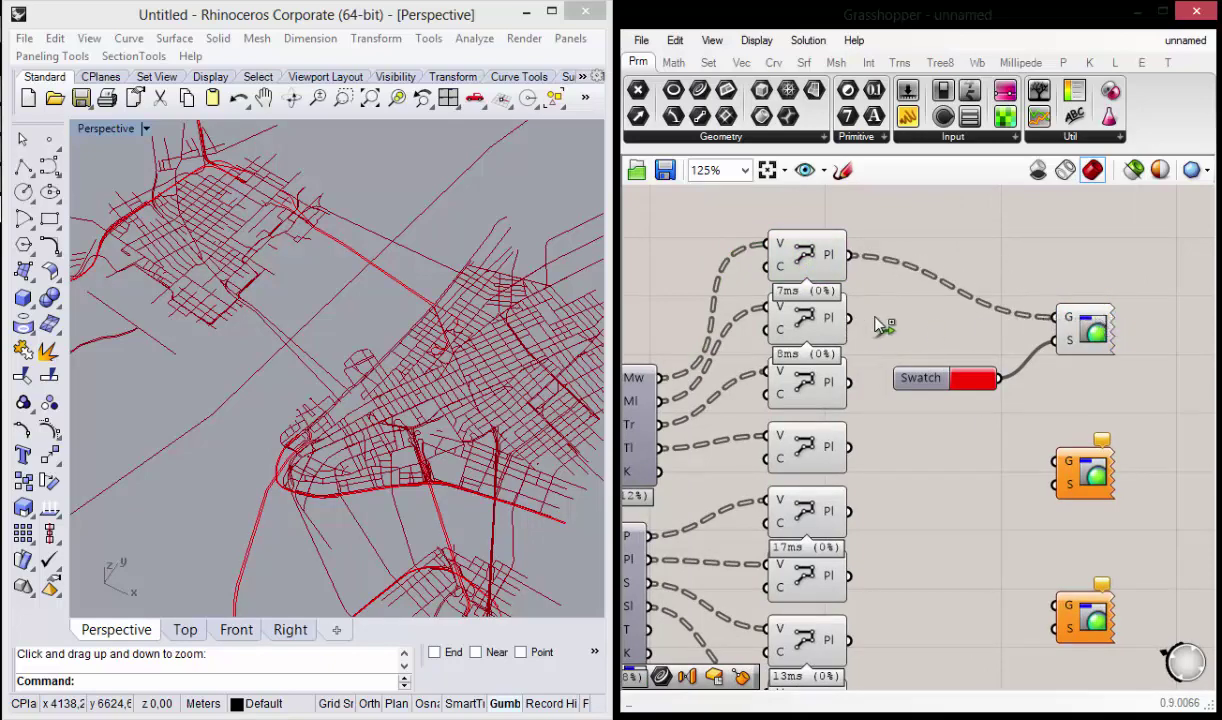
shift+drag(884, 325, 1068, 325)
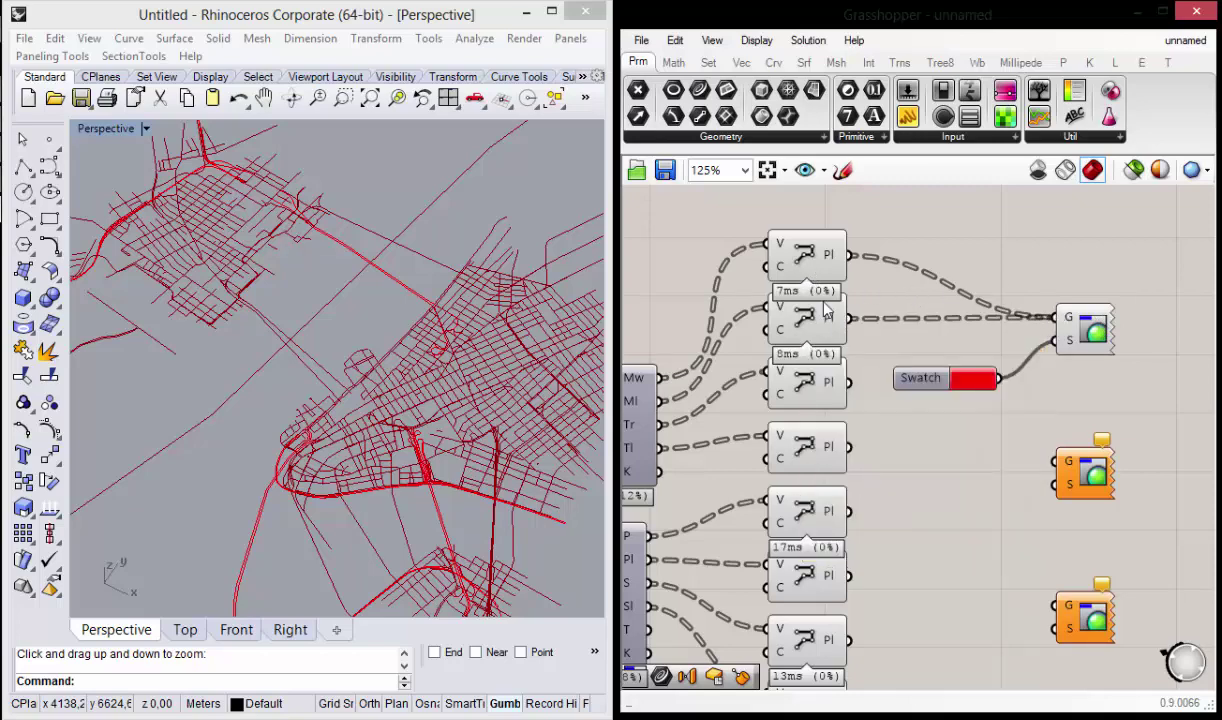
shift+drag(856, 388, 1048, 318)
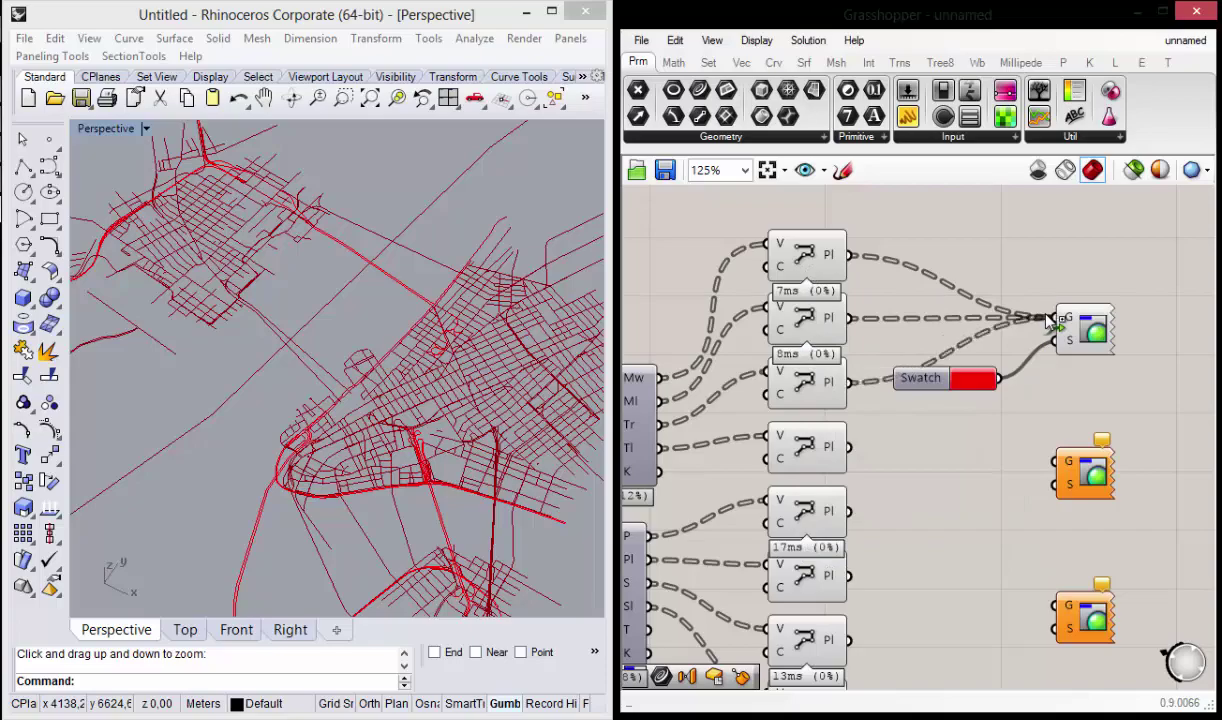
right_drag(400, 350, 370, 314)
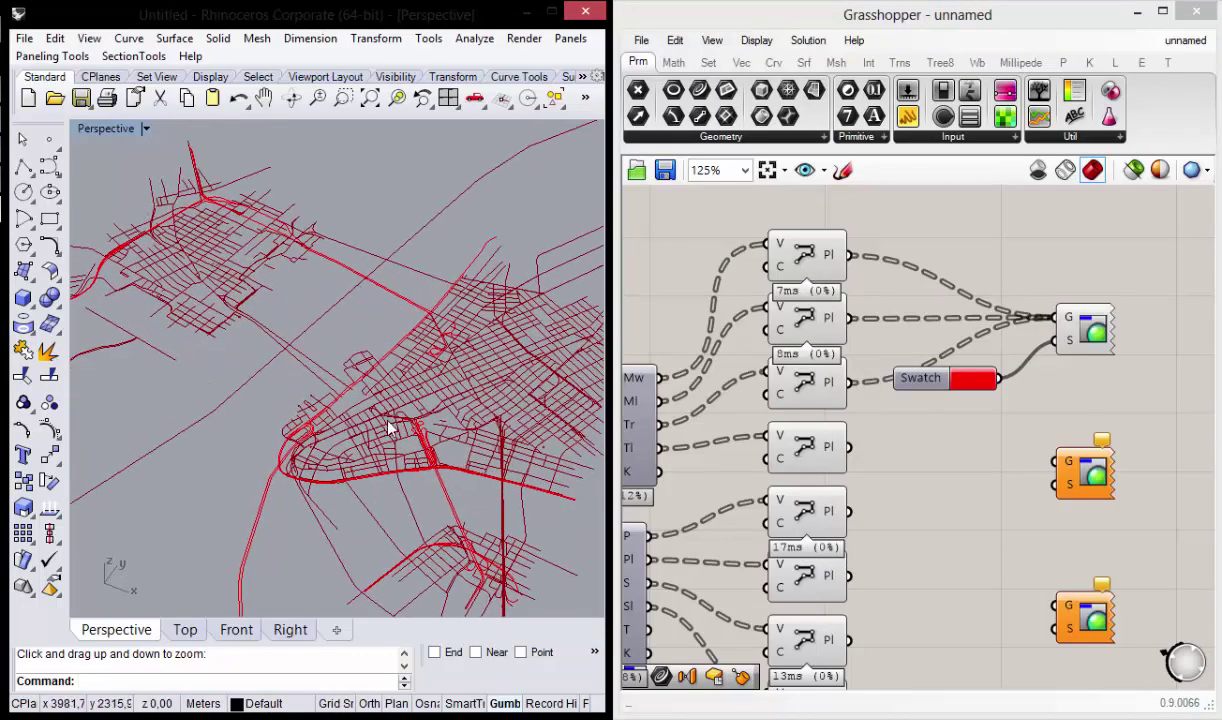
right_drag(620, 425, 700, 372)
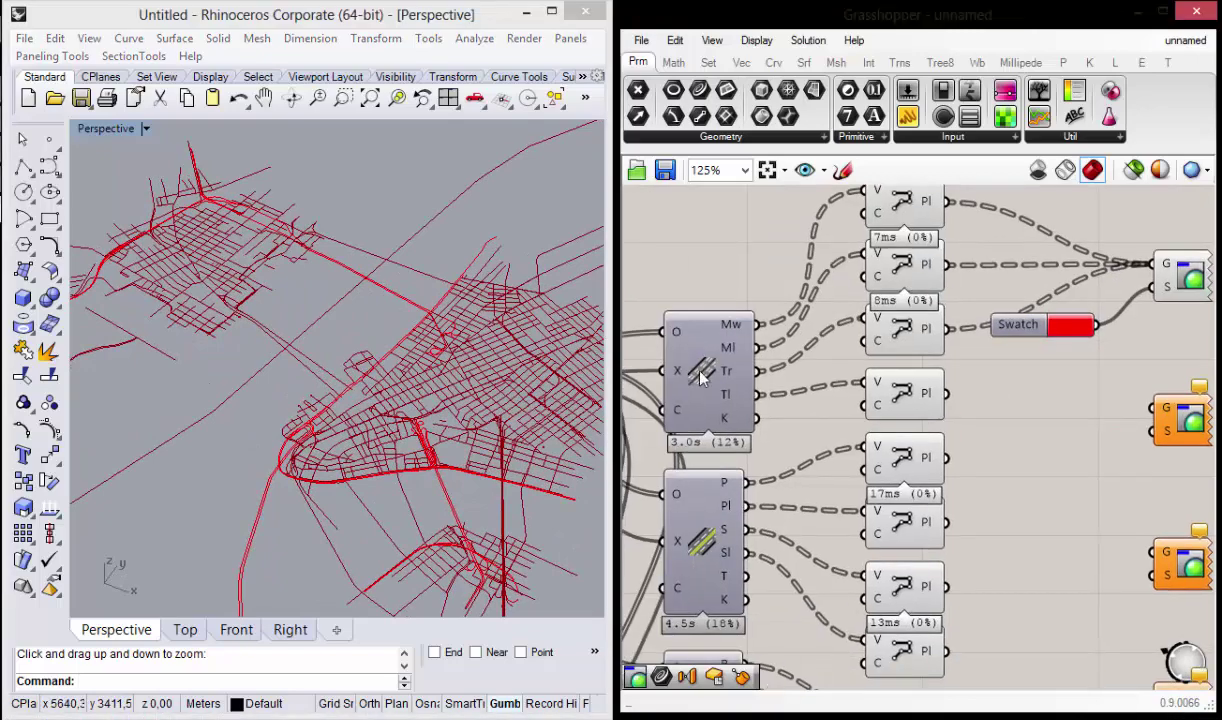
scroll(1039, 406, down, 2)
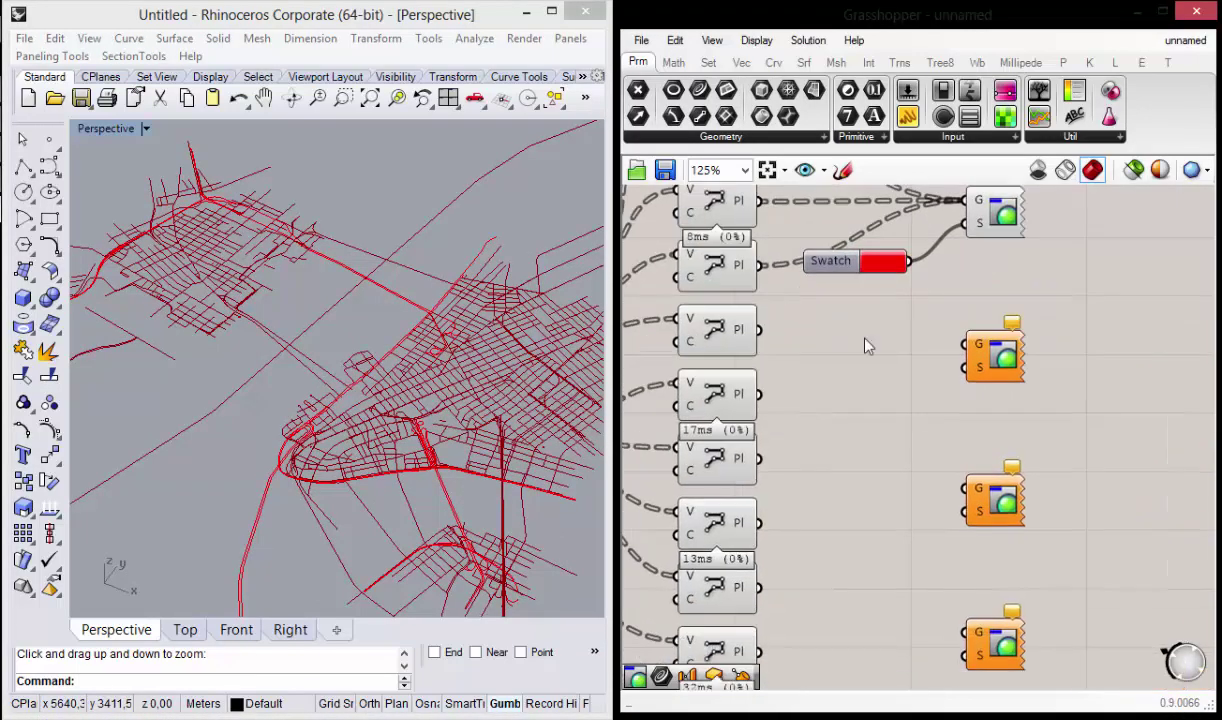
Step: Add more Colour Swatches from the input components list beside the lower Custom Previews
click(927, 137)
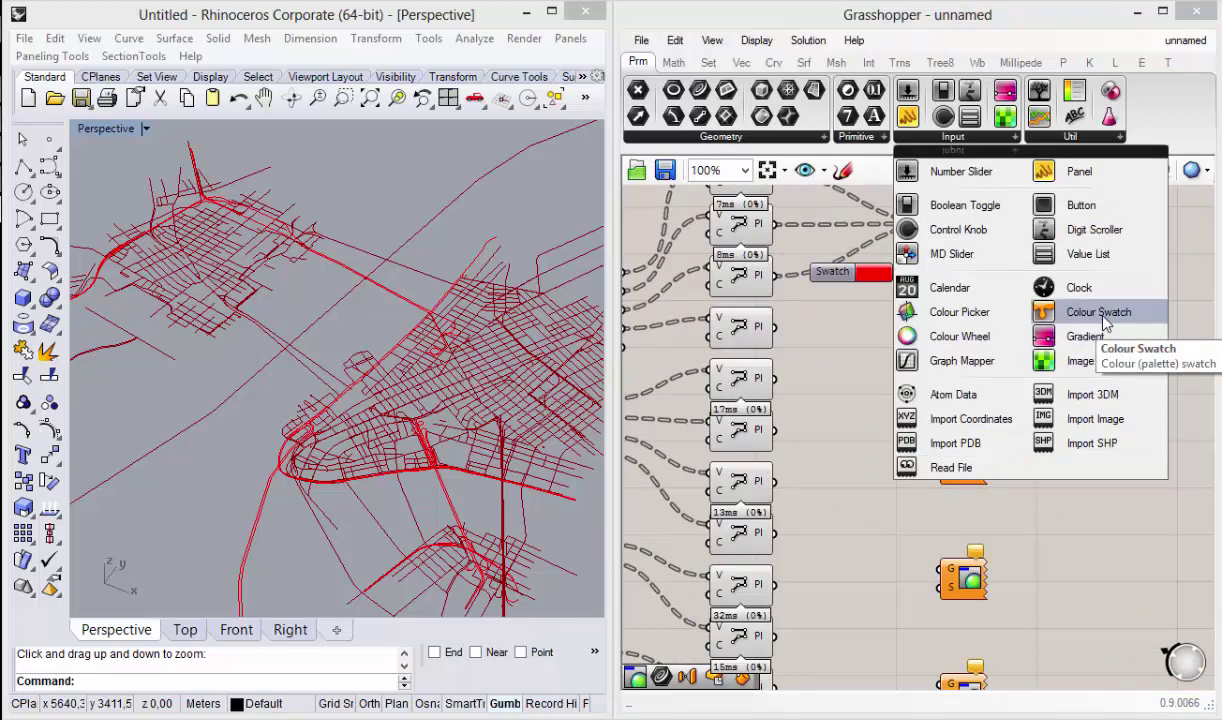
mouse_move(1103, 318)
mouse_down()
mouse_move(853, 368)
mouse_move(836, 400)
mouse_move(836, 567)
mouse_up()
right_drag(843, 597, 903, 432)
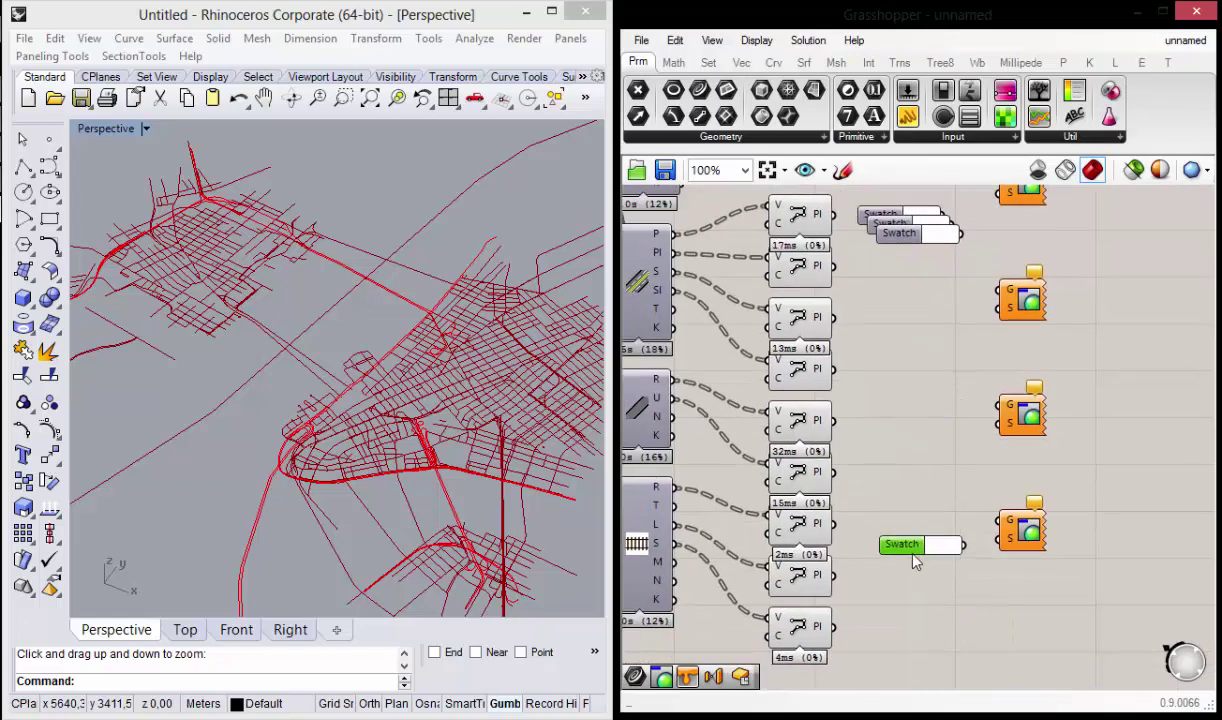
mouse_move(905, 543)
alt+mouse_down()
mouse_move(900, 322)
mouse_move(927, 340)
alt+mouse_up()
scroll(927, 300, down, 1)
scroll(897, 535, down, 1)
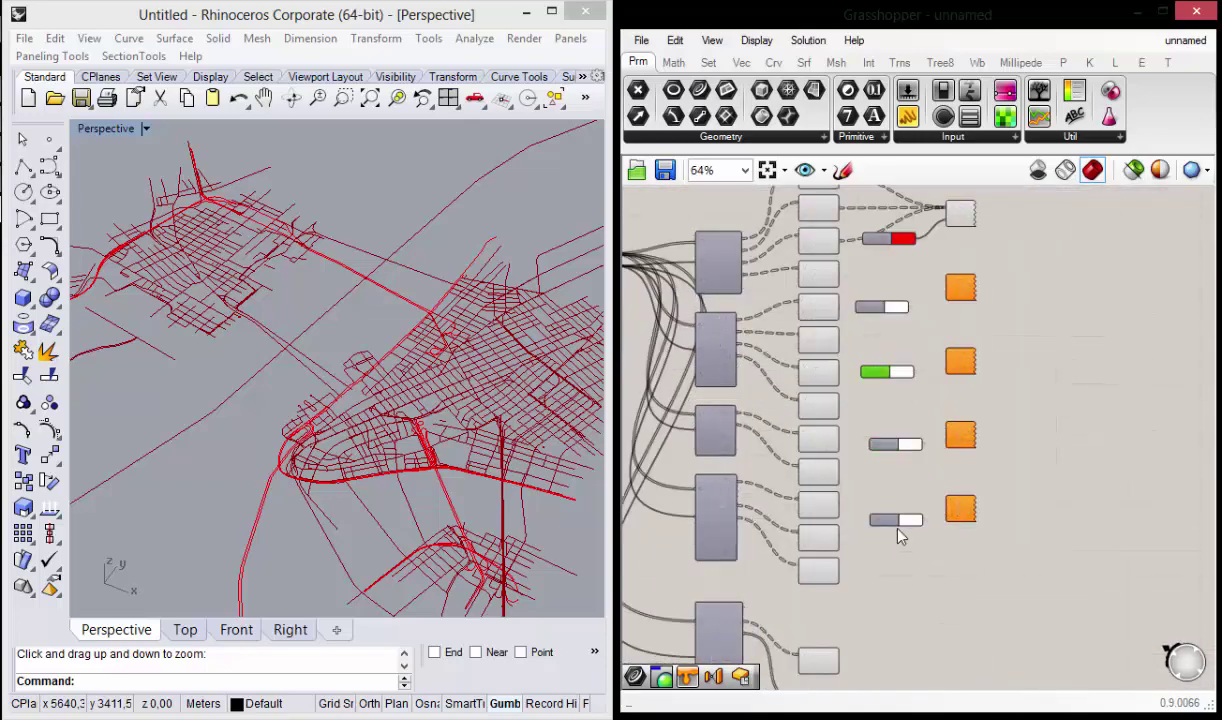
Step: Right-align the selected Swatches into one column with the align widget
drag(938, 222, 874, 535)
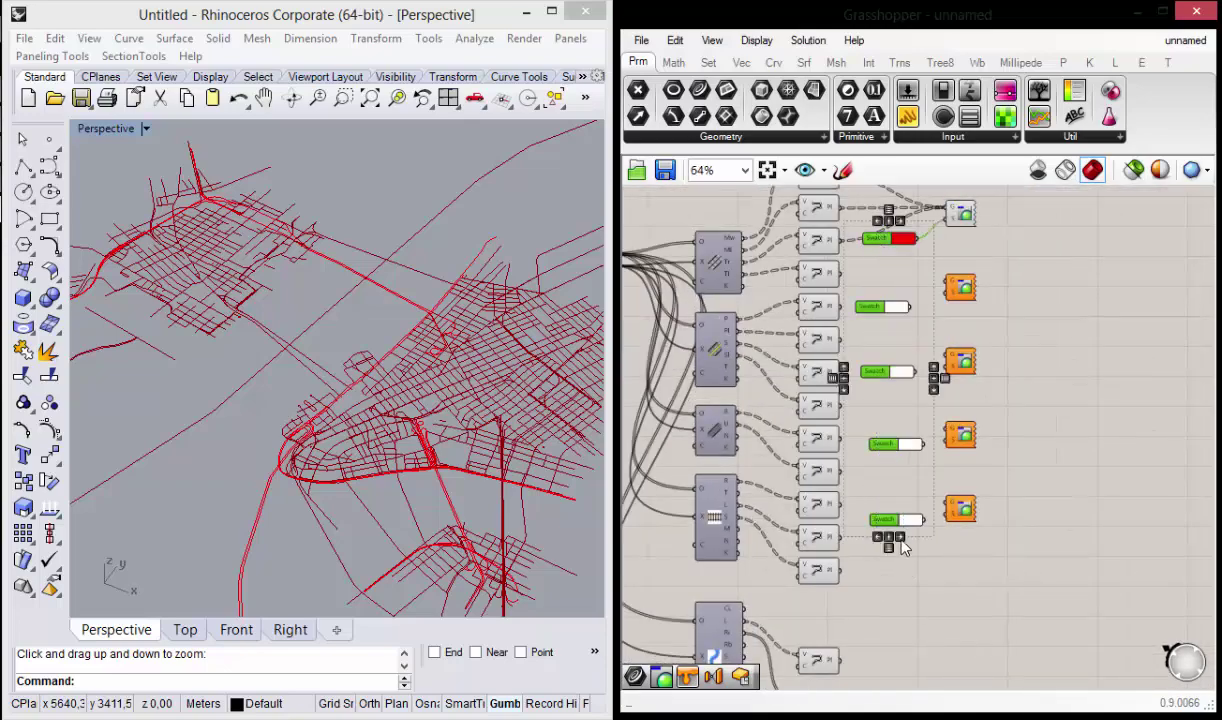
click(902, 541)
click(897, 558)
scroll(1009, 314, up, 1)
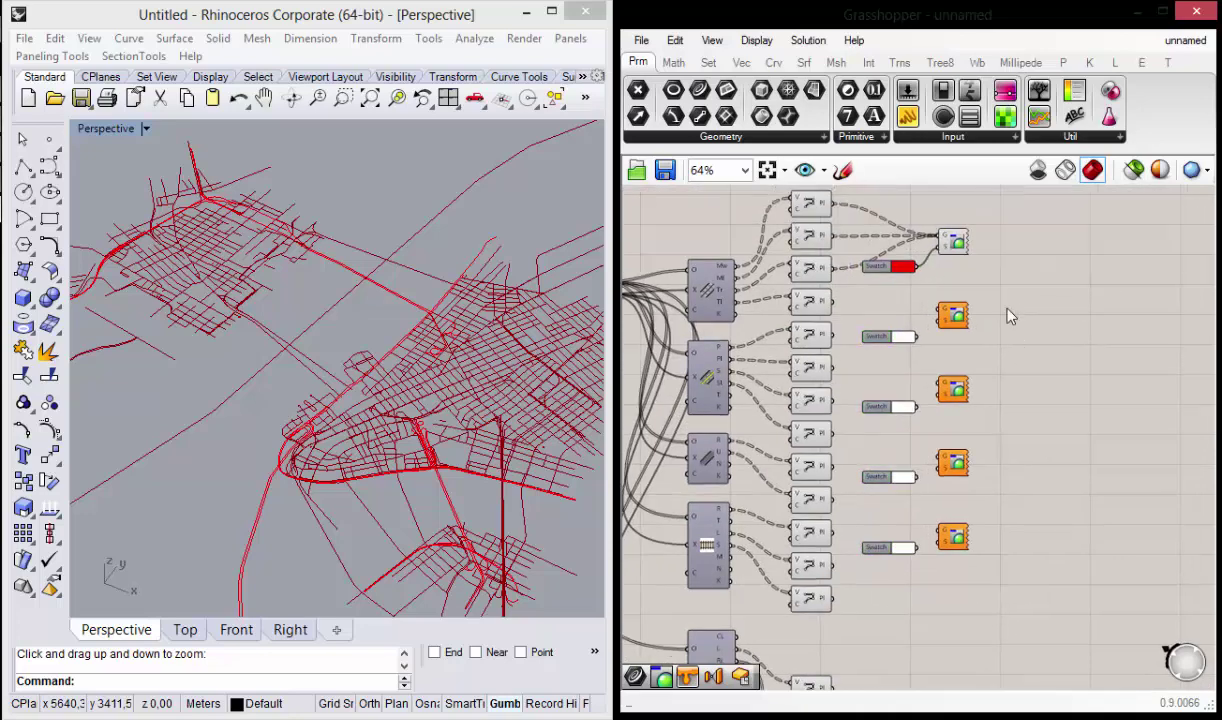
scroll(914, 357, up, 1)
Step: Wire each Swatch output into the S input of its Custom Preview
drag(908, 343, 943, 318)
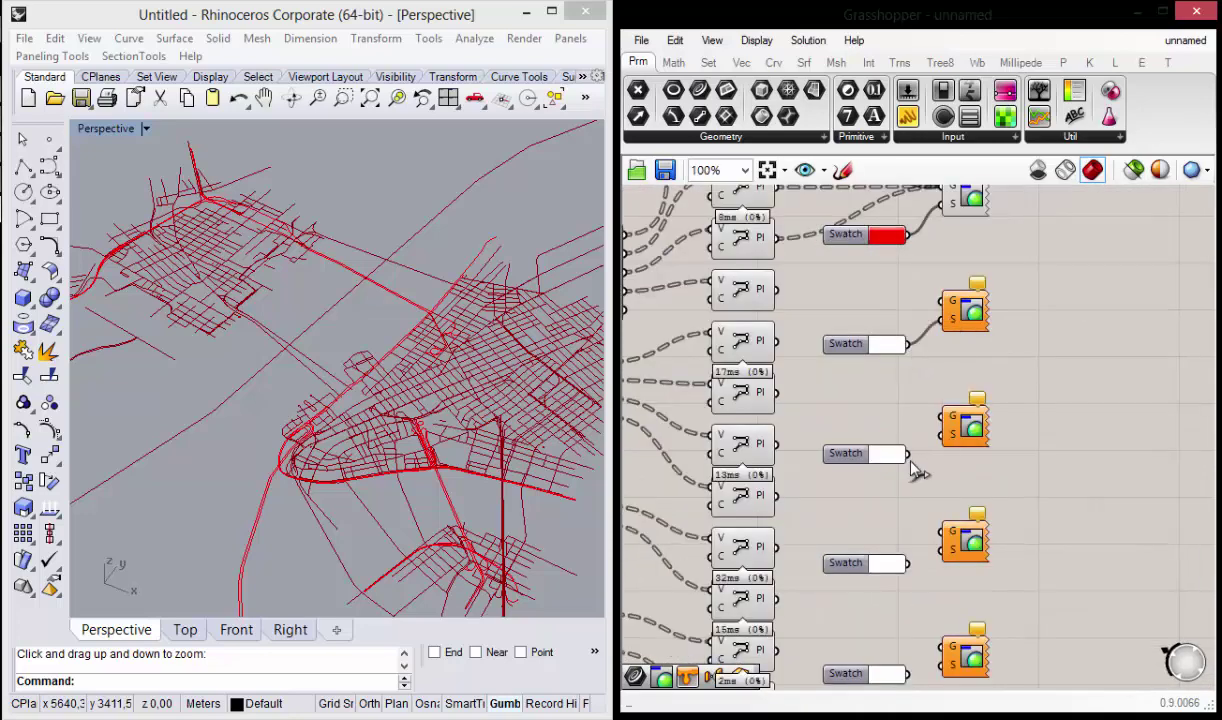
drag(908, 453, 943, 427)
right_drag(930, 555, 912, 428)
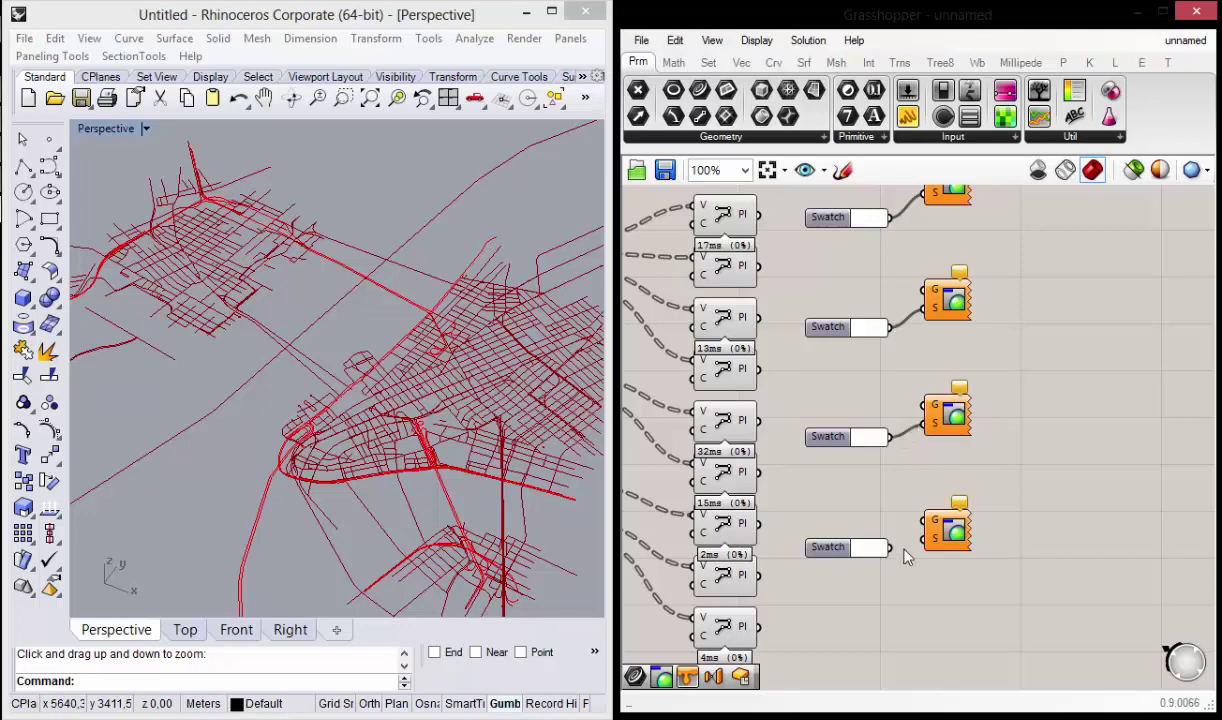
right_drag(850, 250, 865, 375)
scroll(897, 372, down, 2)
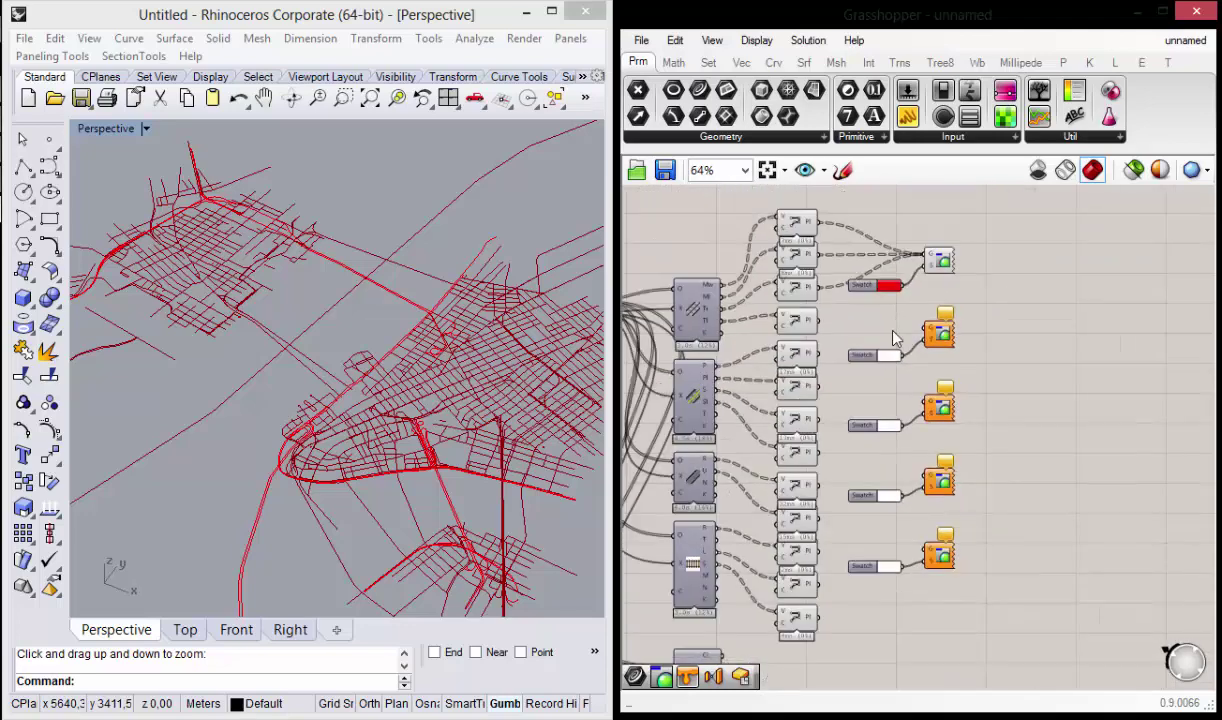
scroll(897, 372, up, 2)
Step: Set the second swatch to cyan and the third swatch to dark blue
click(894, 372)
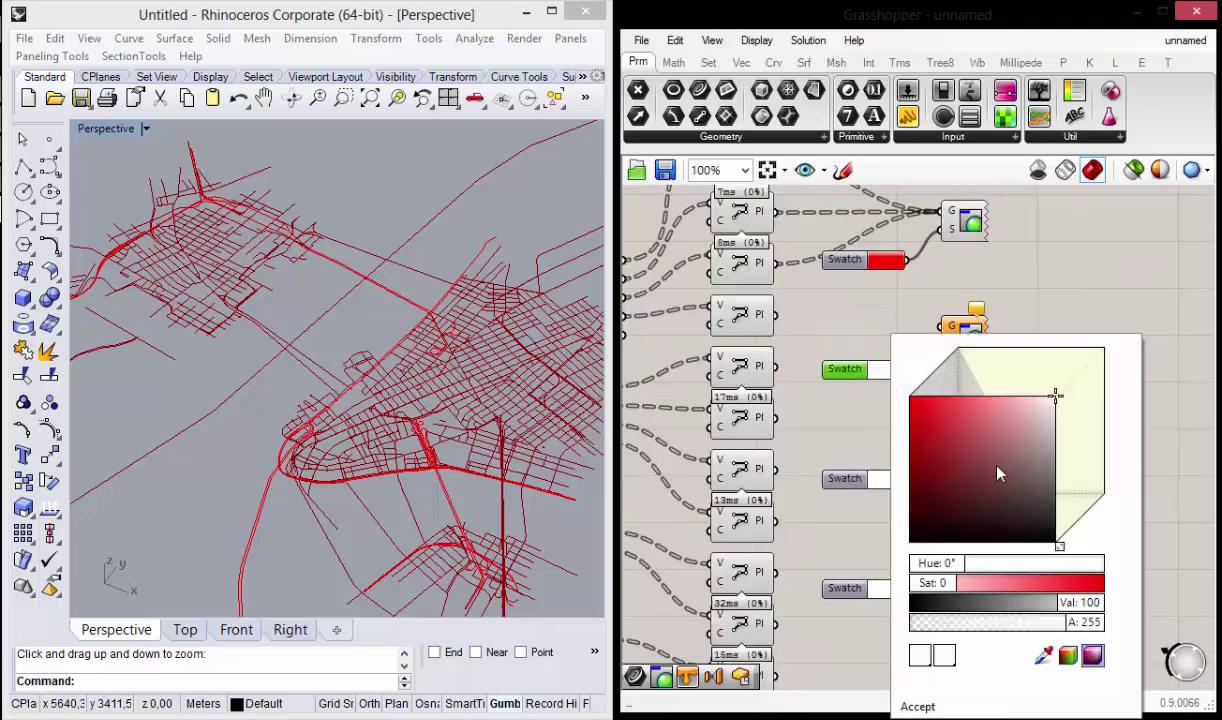
mouse_move(952, 590)
mouse_down()
mouse_move(982, 583)
mouse_move(955, 368)
mouse_up()
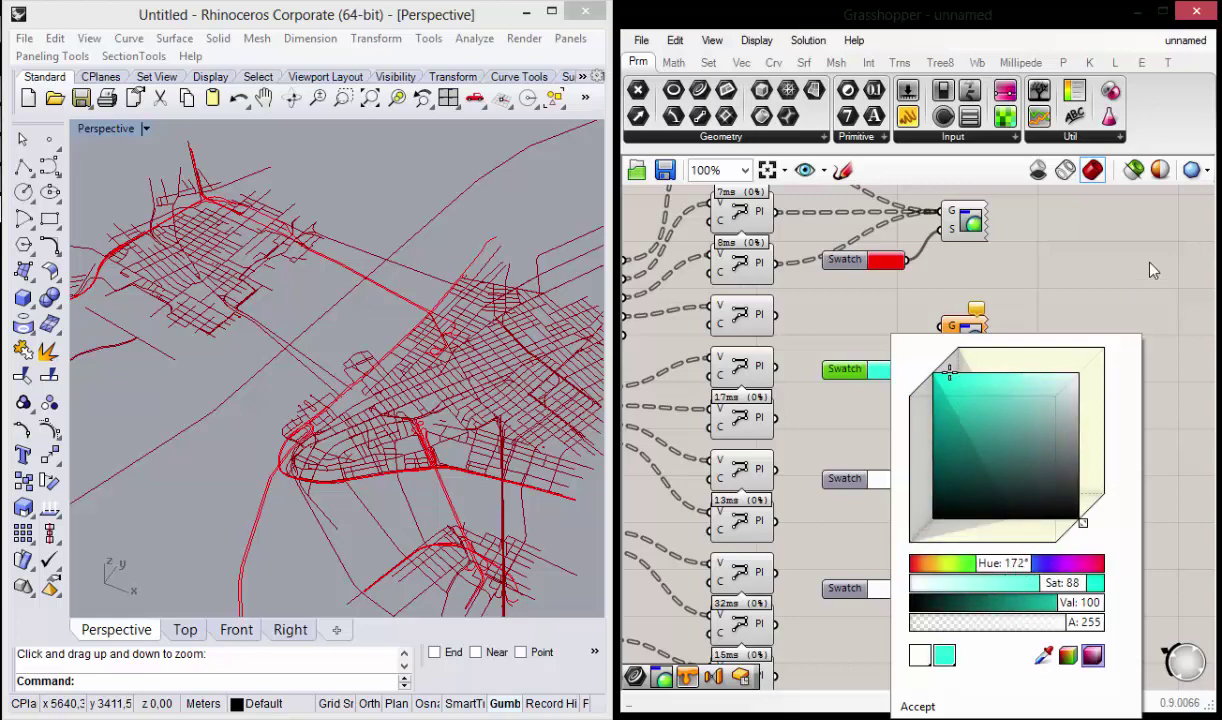
click(1072, 270)
scroll(865, 401, up, 3)
click(896, 362)
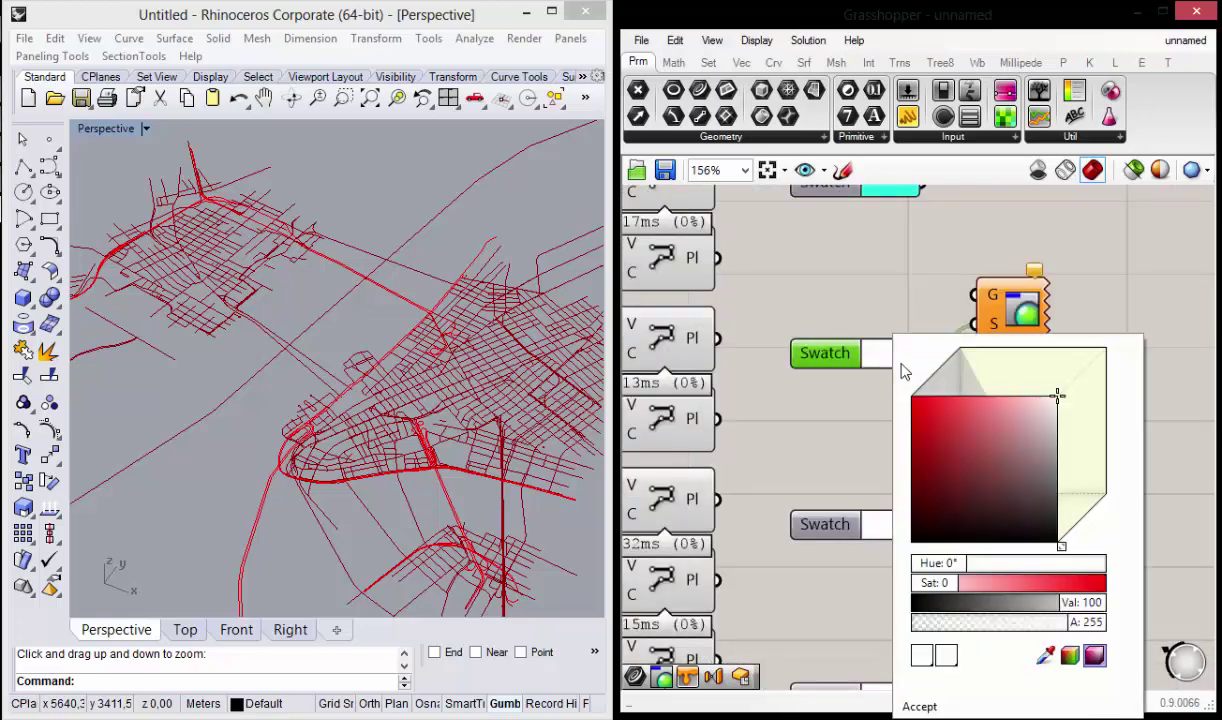
mouse_move(935, 588)
mouse_down()
mouse_move(1030, 584)
mouse_move(1028, 567)
mouse_up()
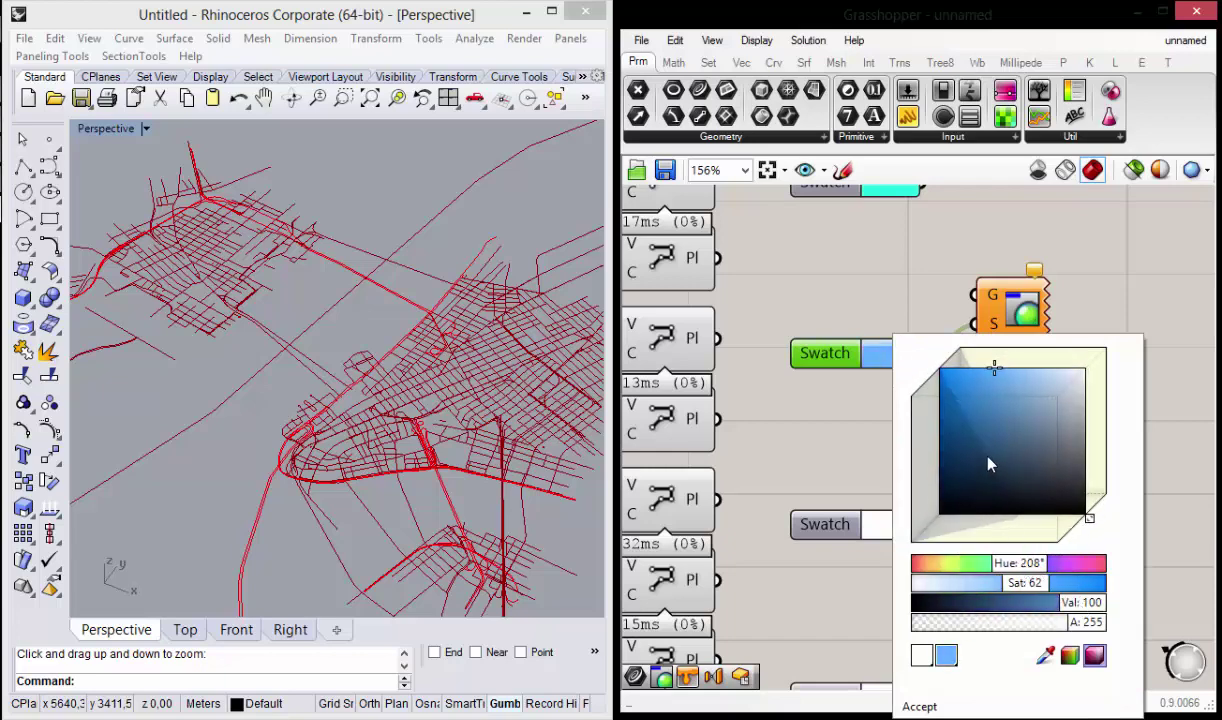
drag(950, 440, 947, 395)
click(862, 300)
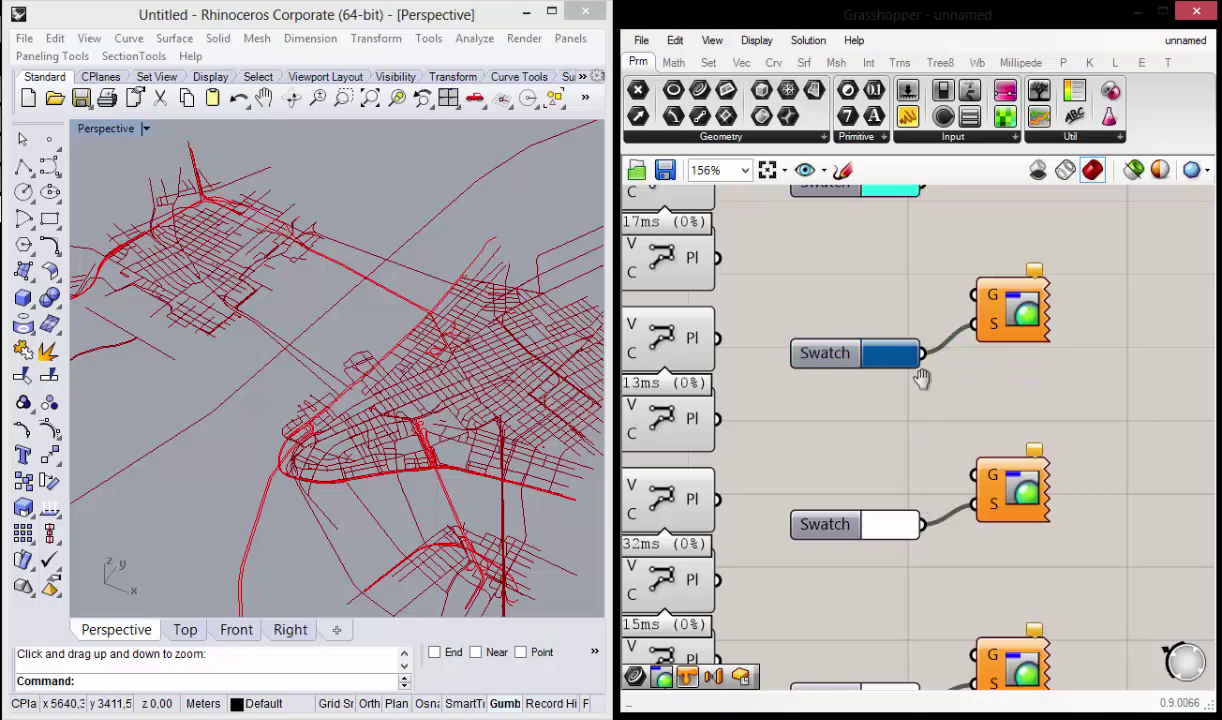
Step: Set the fourth swatch to magenta and the last swatch to yellow
scroll(922, 379, down, 3)
click(884, 400)
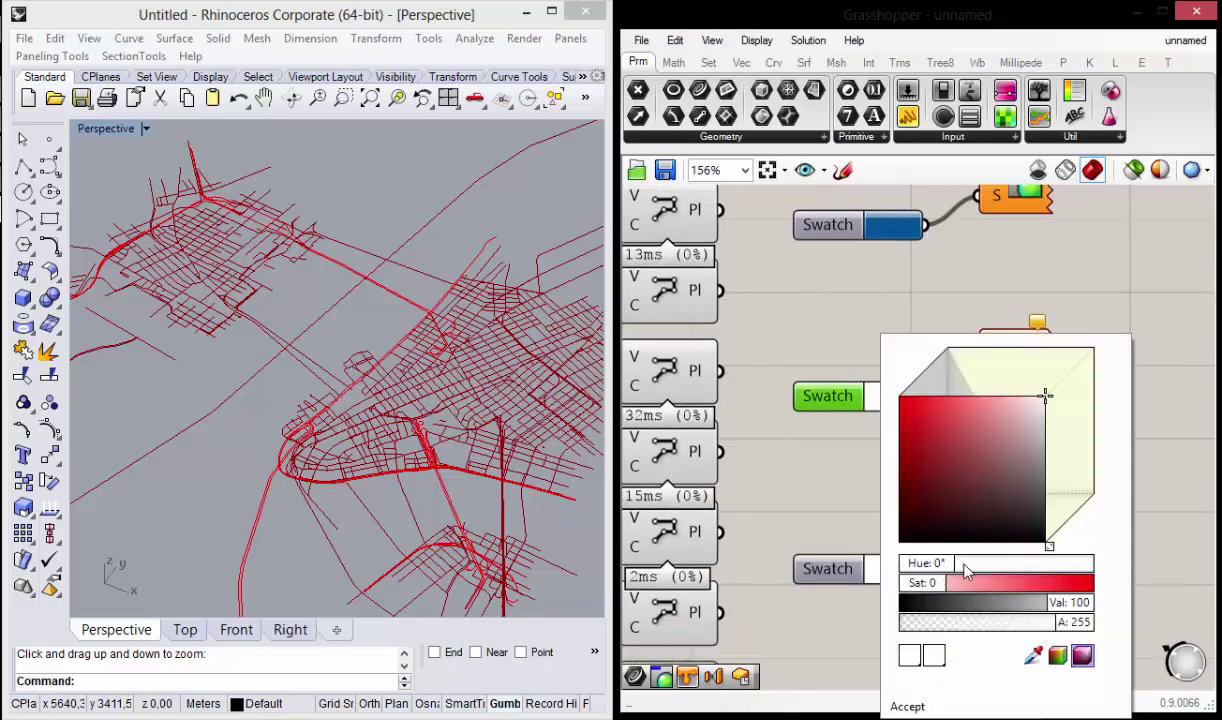
drag(965, 570, 1061, 566)
drag(935, 583, 1076, 583)
click(940, 295)
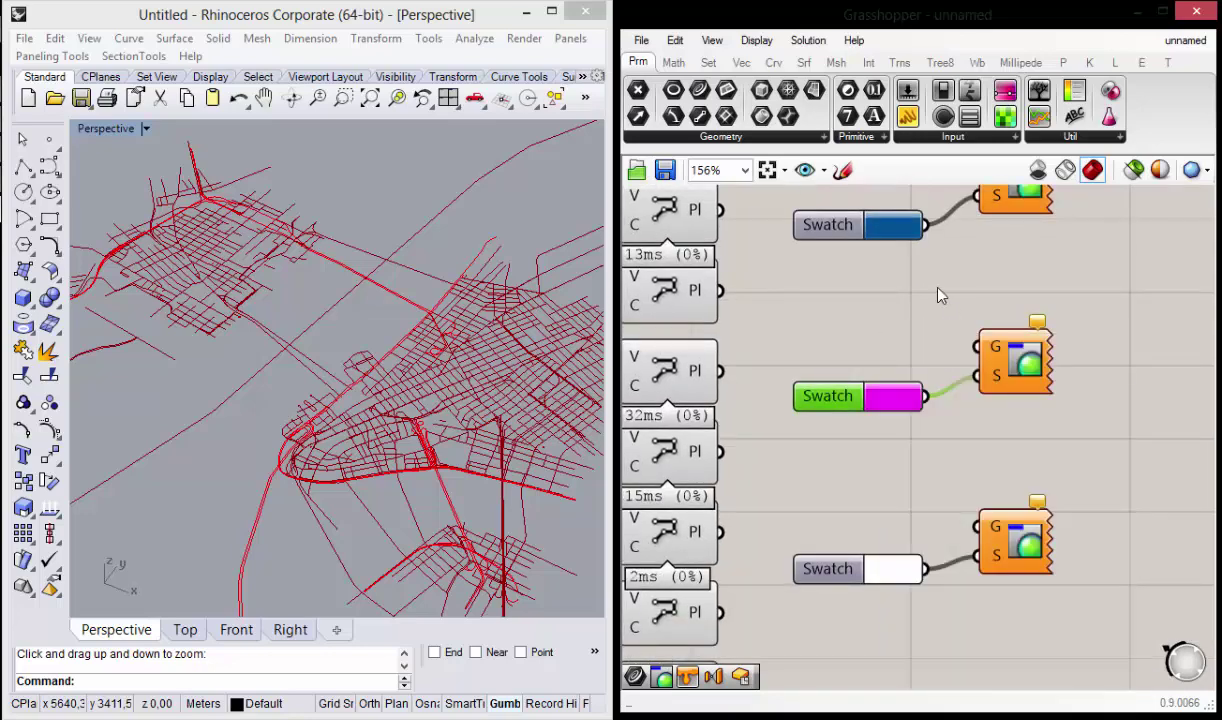
scroll(925, 400, down, 3)
click(870, 423)
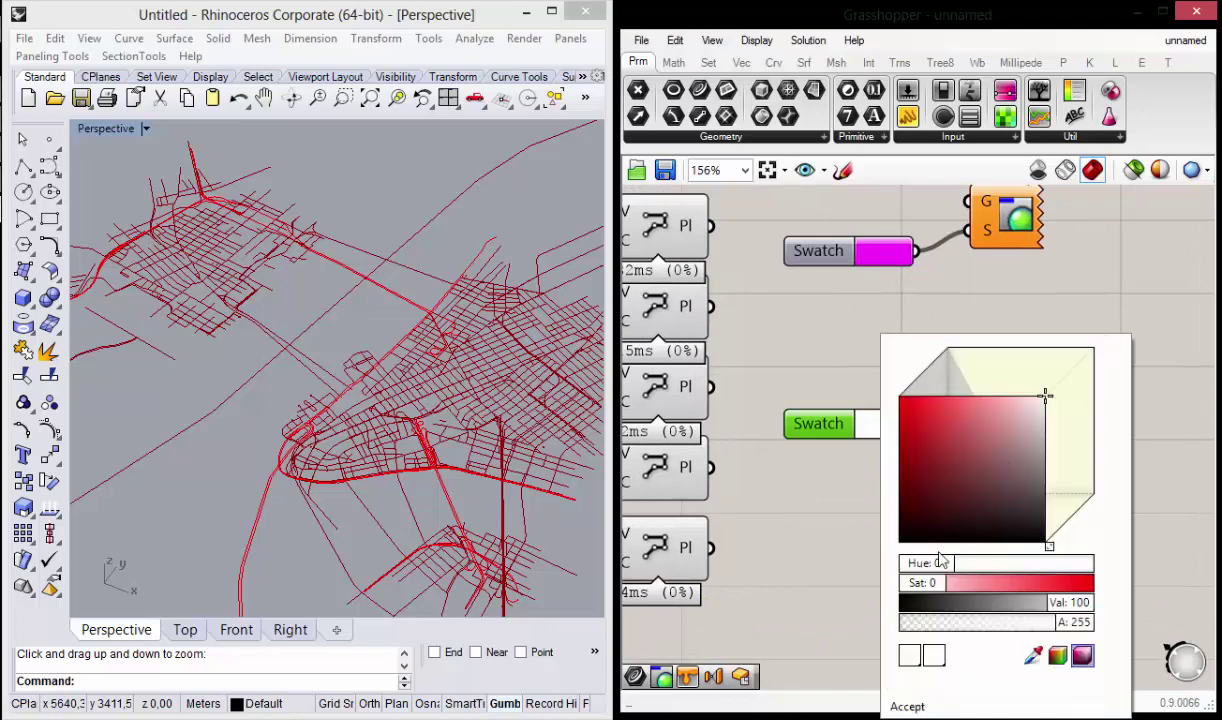
mouse_move(943, 566)
mouse_down()
mouse_move(1013, 566)
mouse_move(965, 566)
mouse_up()
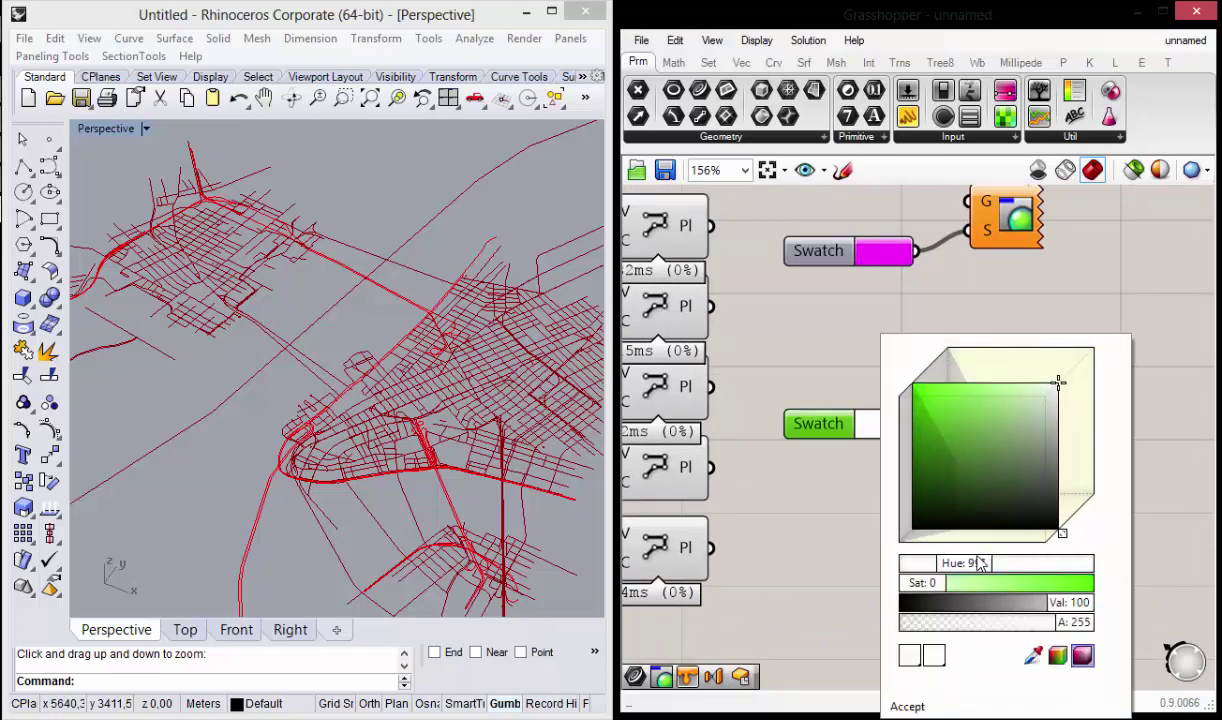
click(925, 430)
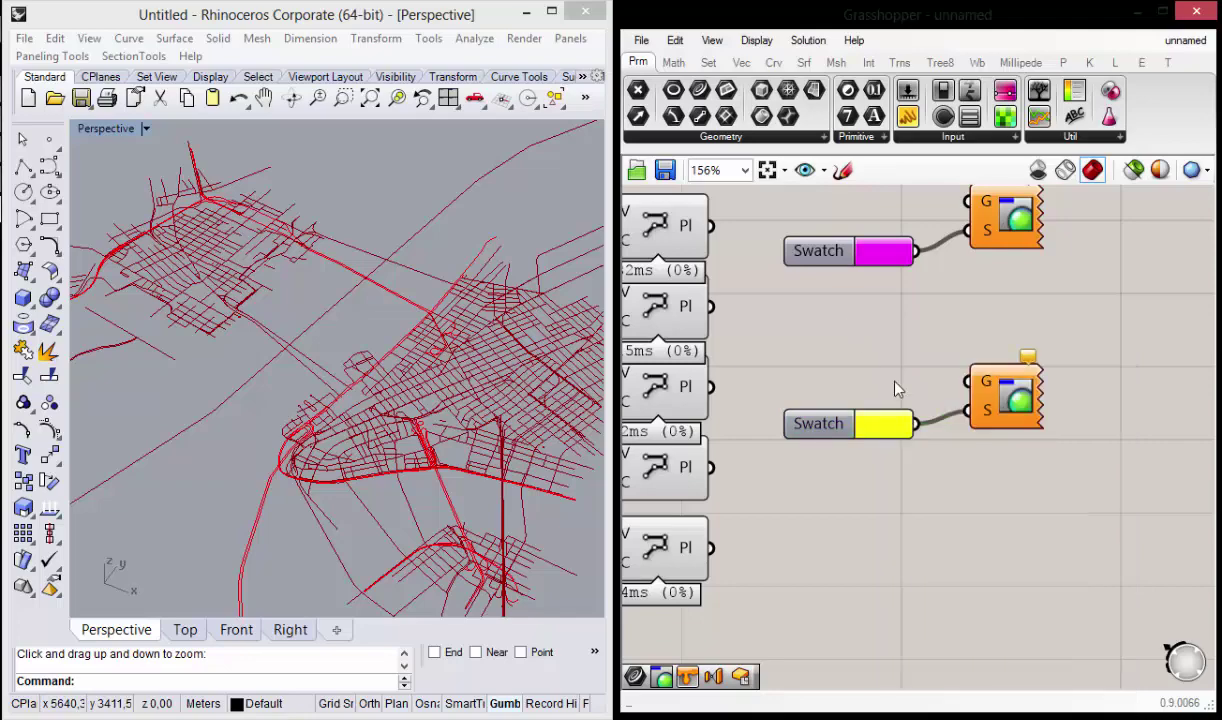
scroll(897, 385, down, 4)
scroll(870, 323, up, 2)
scroll(935, 371, down, 2)
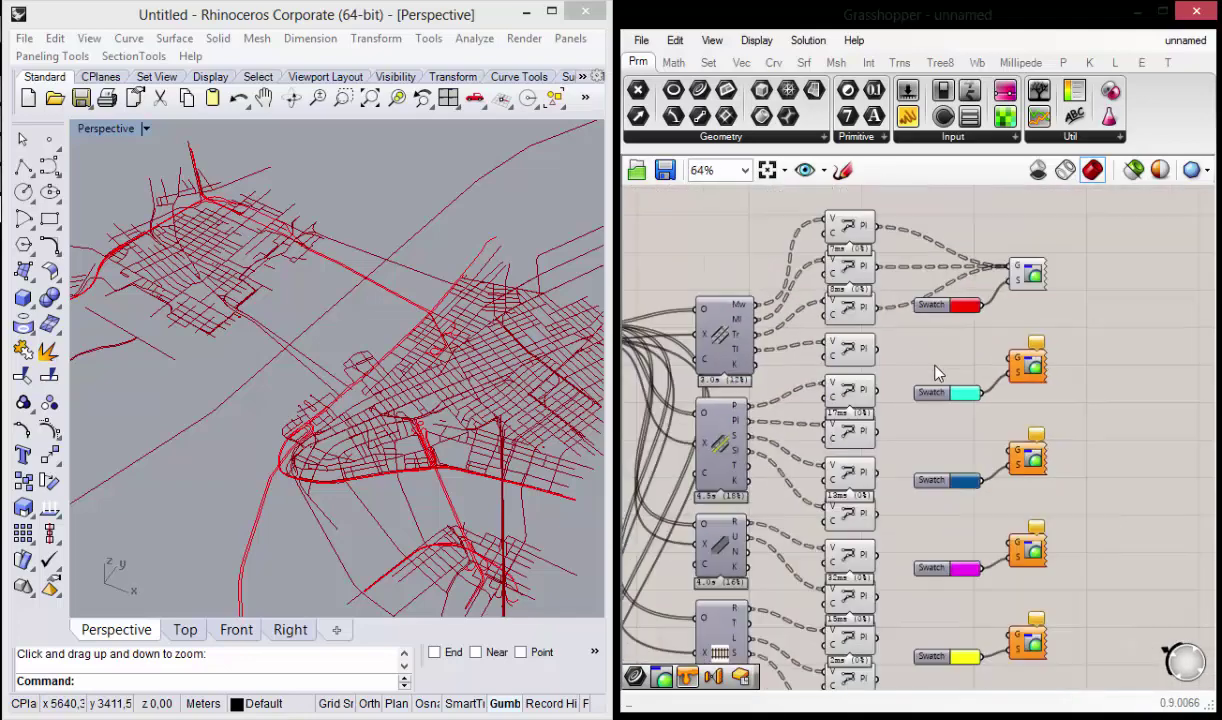
right_drag(935, 371, 970, 340)
Step: Wire the fourth PolyLine's Pl output into the red Custom Preview's G input
scroll(1022, 290, up, 1)
click(1022, 290)
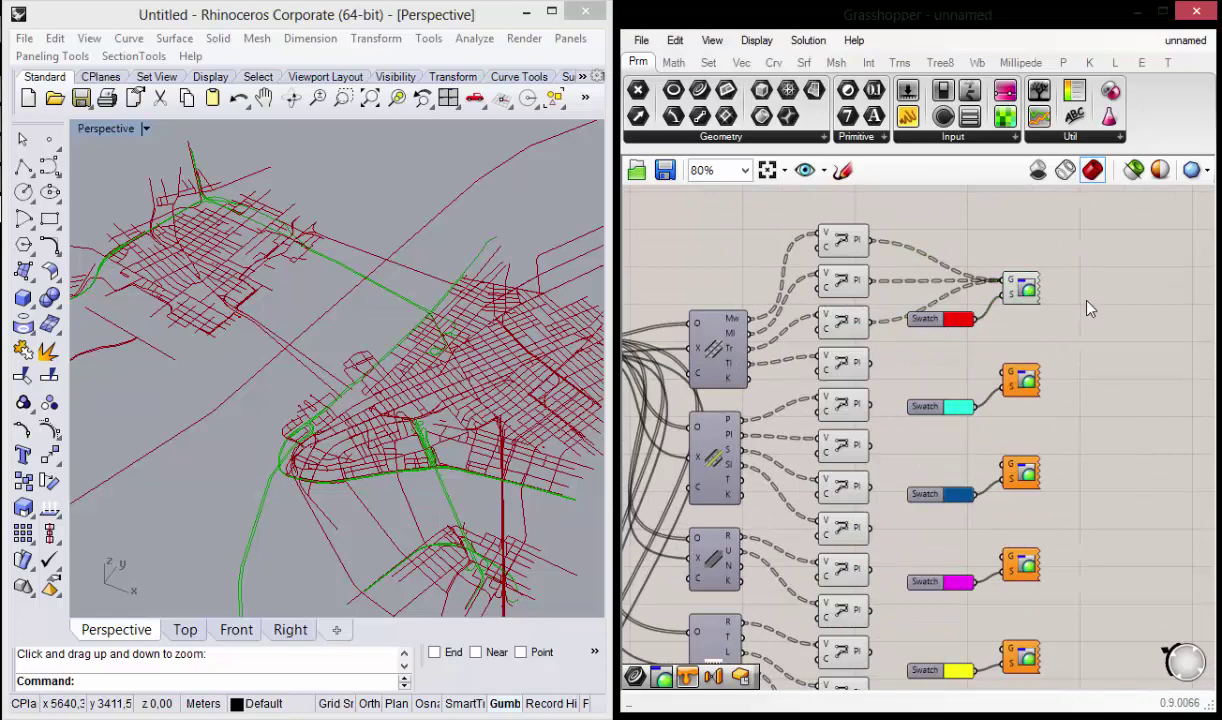
right_drag(1037, 286, 991, 201)
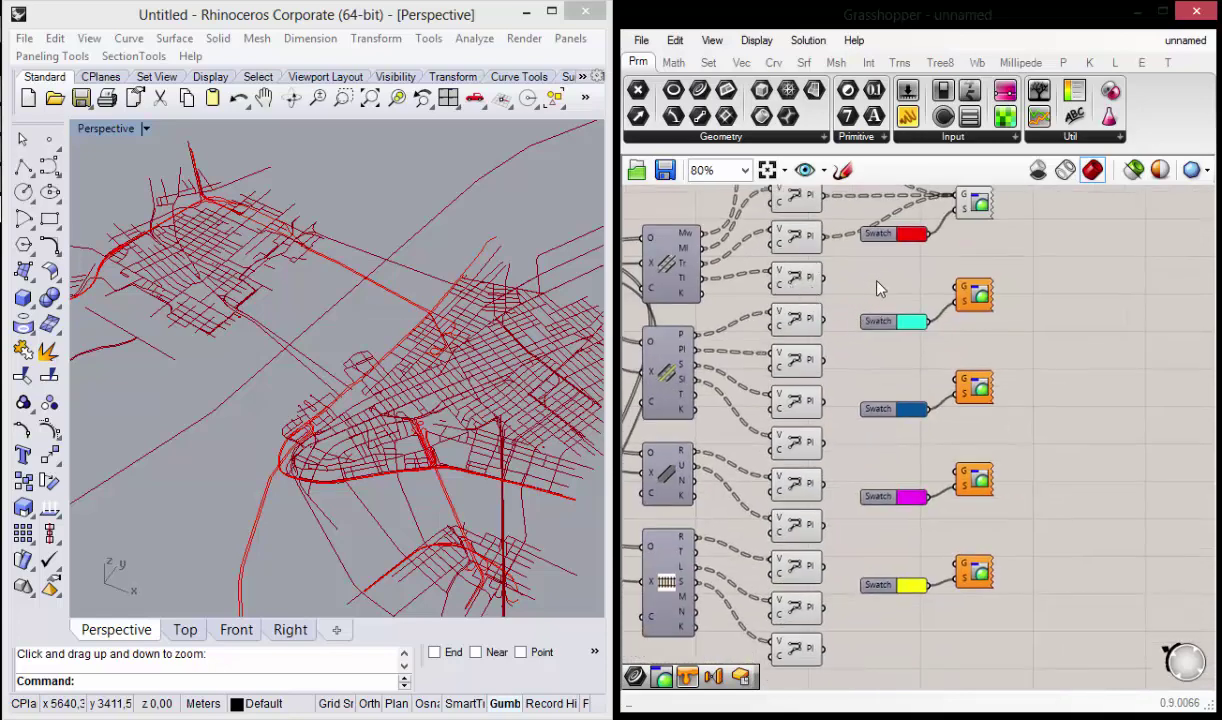
right_drag(878, 288, 856, 326)
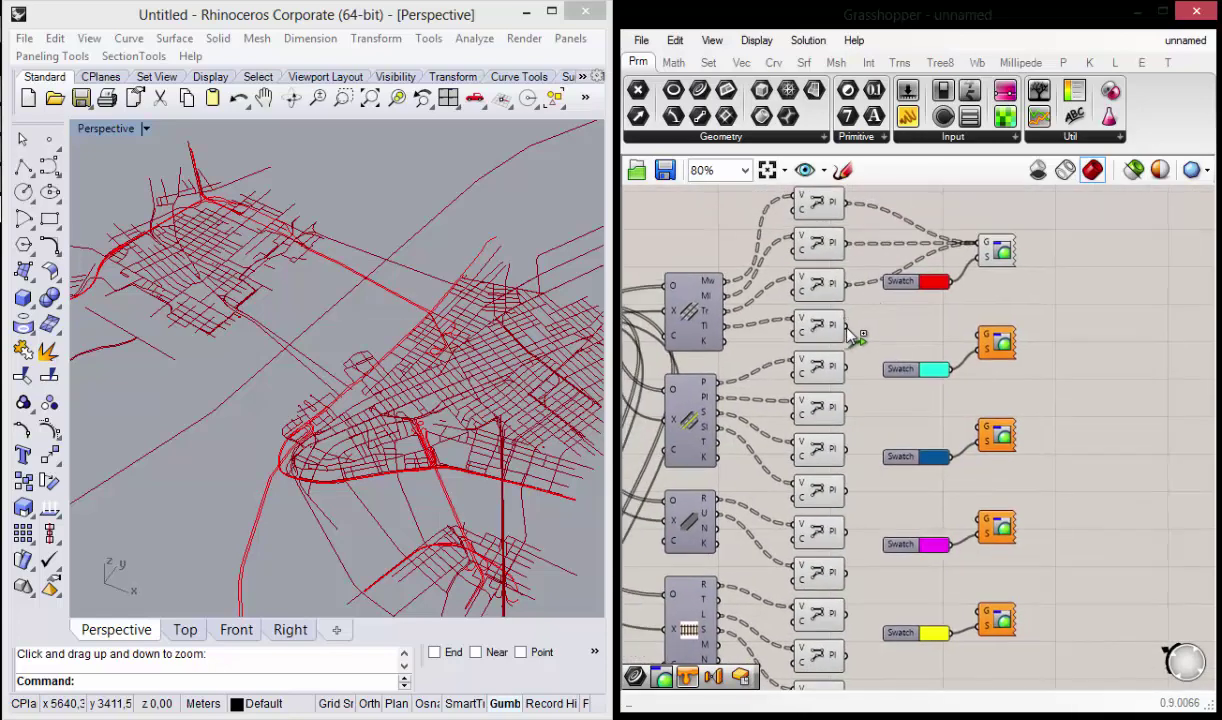
shift+drag(857, 338, 985, 243)
right_drag(742, 387, 768, 352)
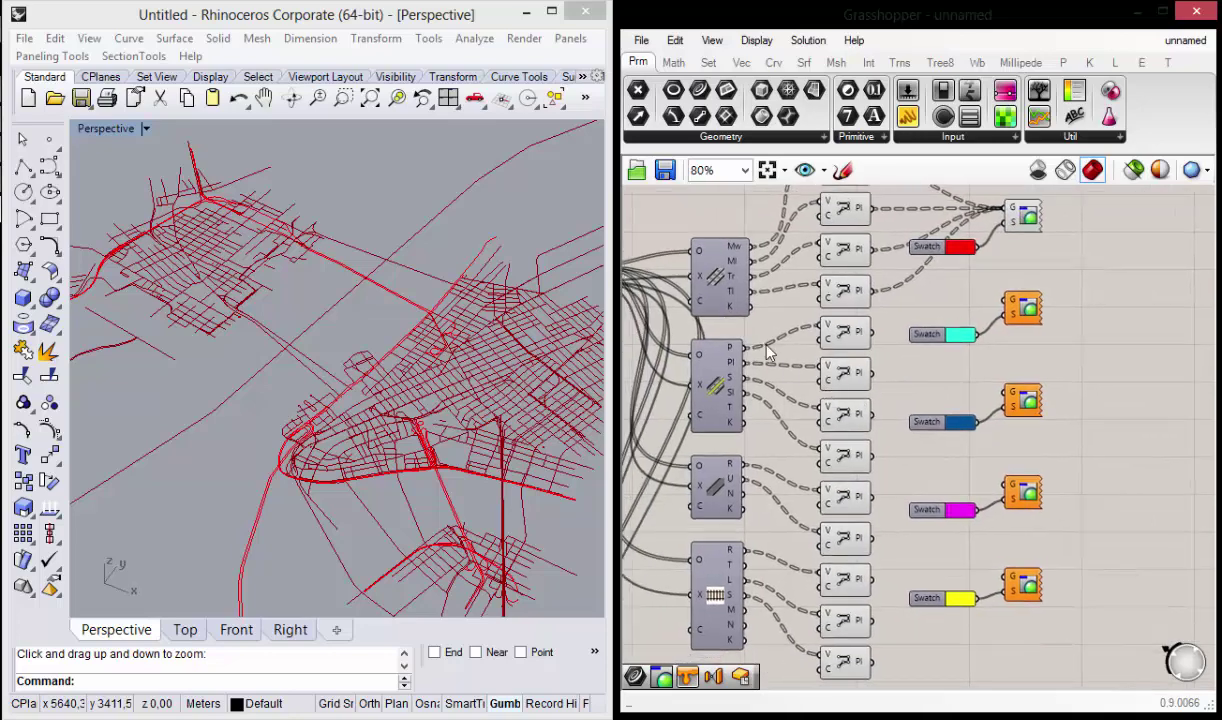
Step: Wire the four Major Roads Pl outputs into the cyan Custom Preview and check the cyan streets in Rhino
click(857, 343)
click(845, 412)
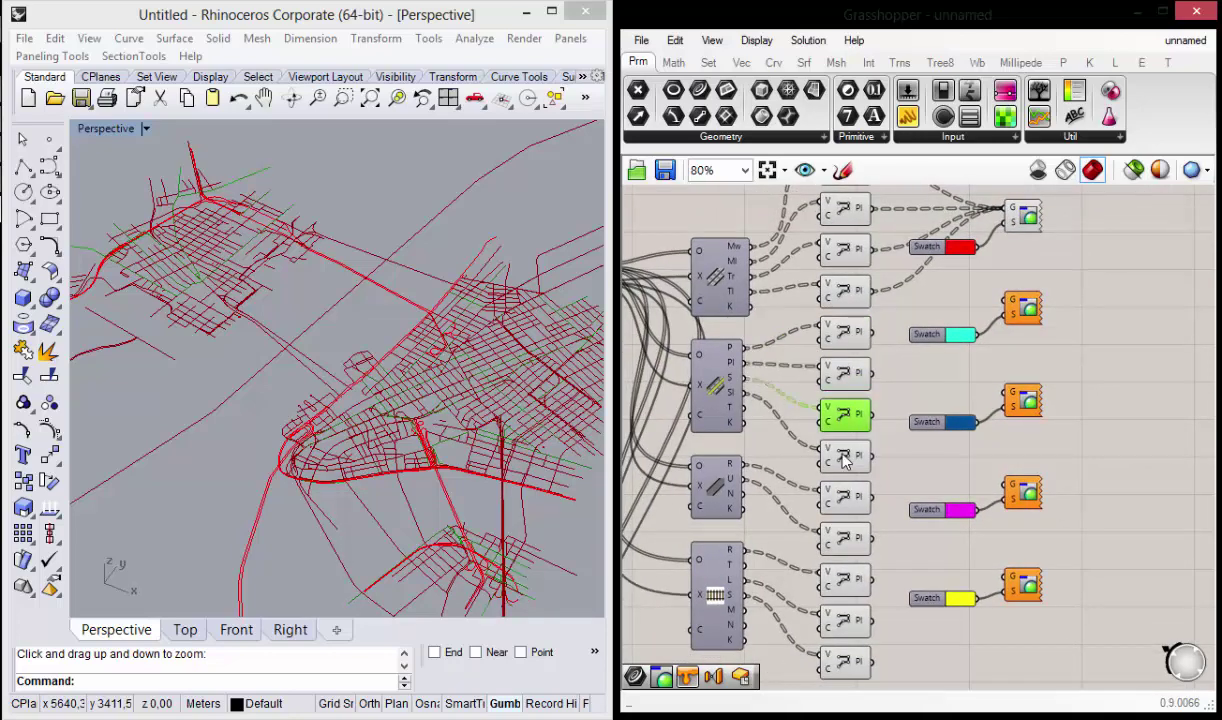
click(845, 455)
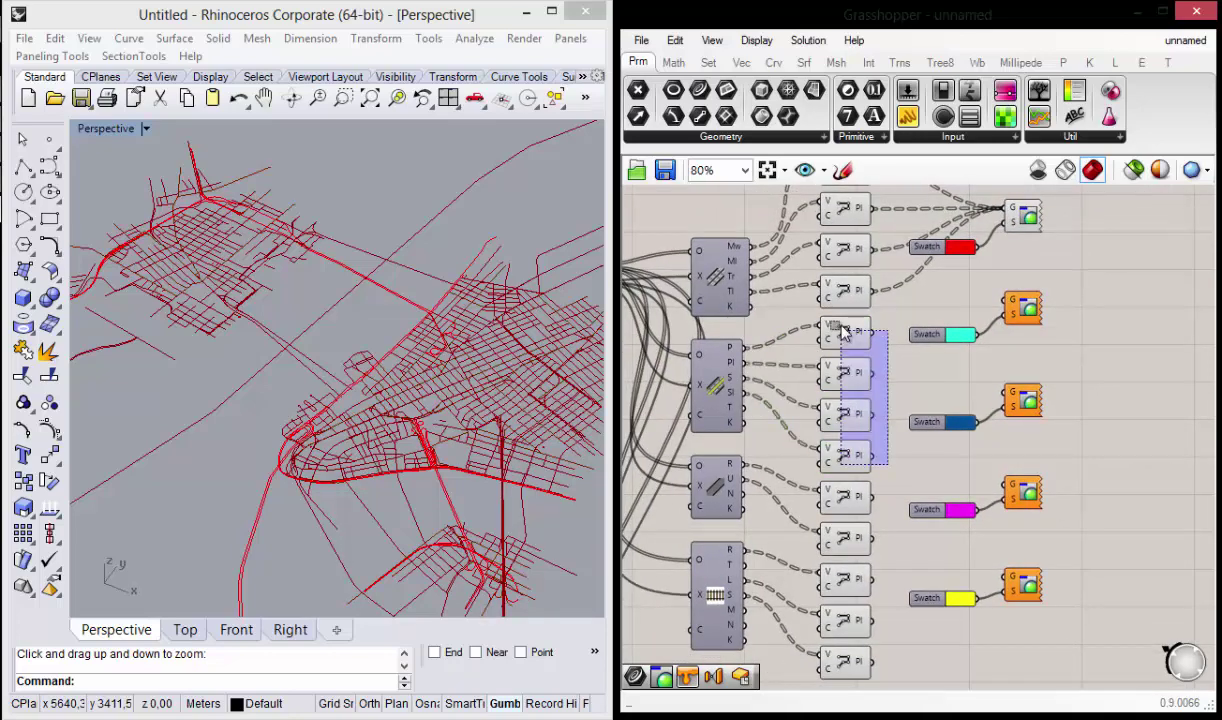
drag(893, 475, 815, 322)
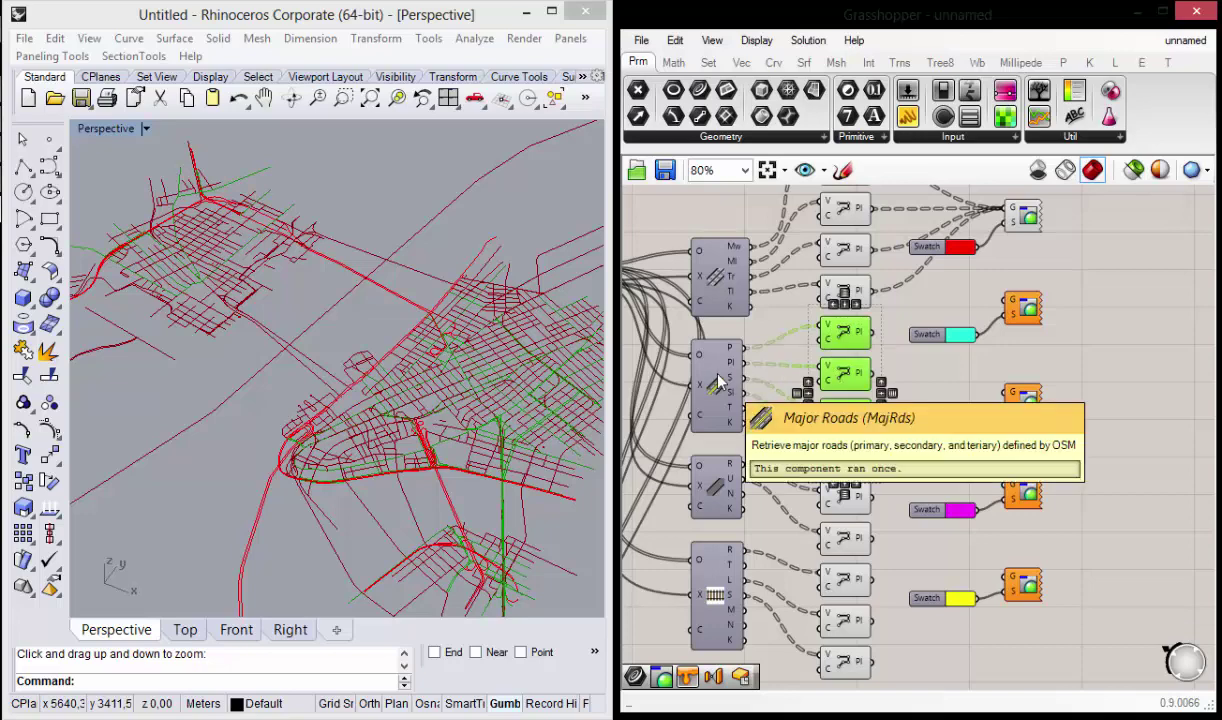
right_drag(968, 366, 886, 382)
click(886, 382)
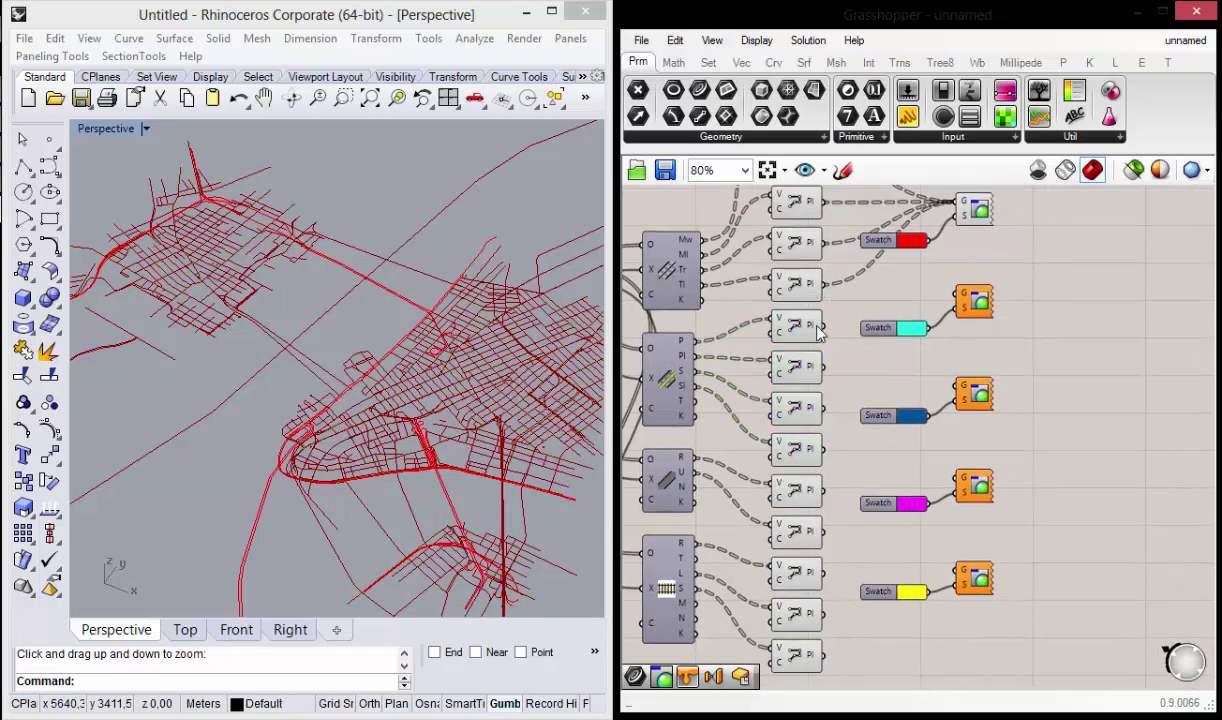
drag(826, 325, 957, 297)
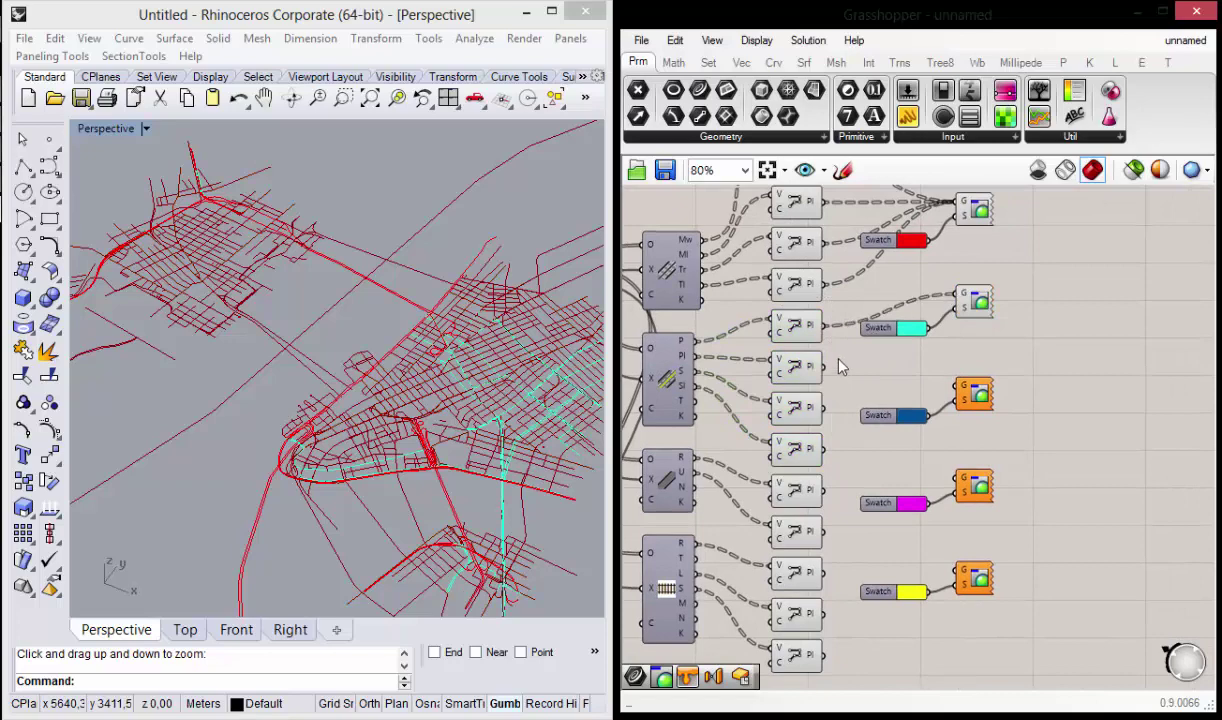
shift+drag(826, 366, 957, 297)
shift+drag(826, 407, 957, 297)
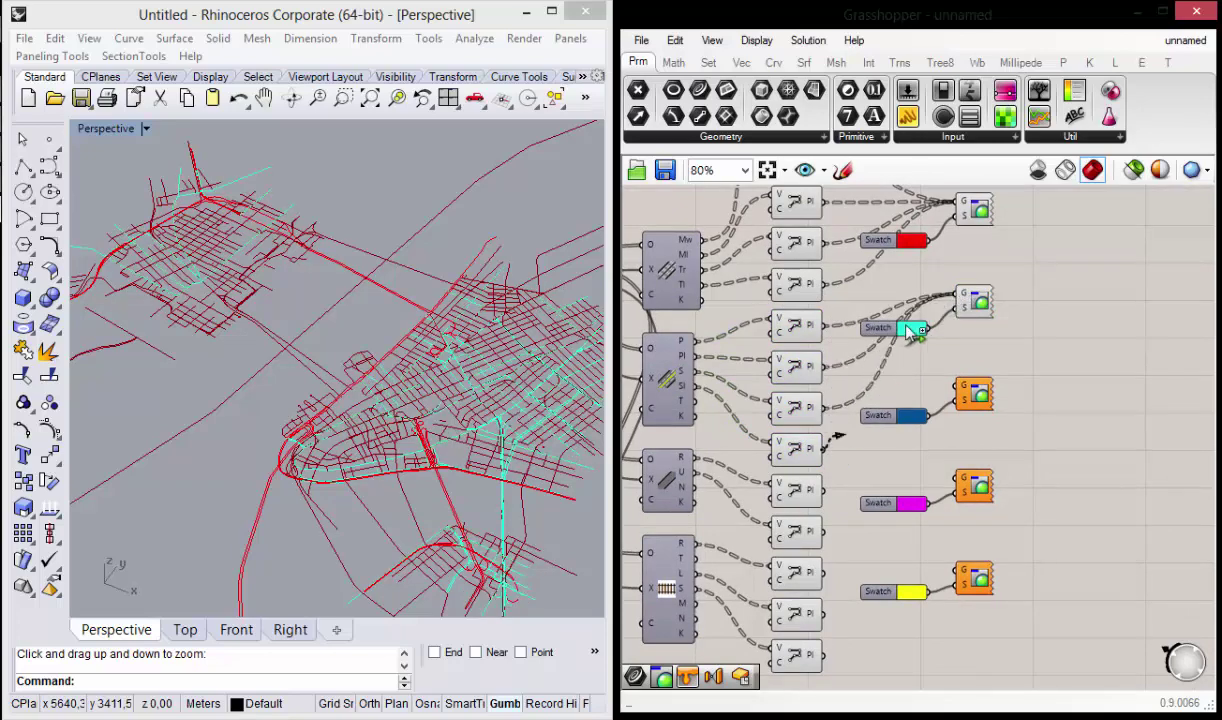
shift+drag(826, 448, 950, 300)
right_drag(440, 430, 510, 432)
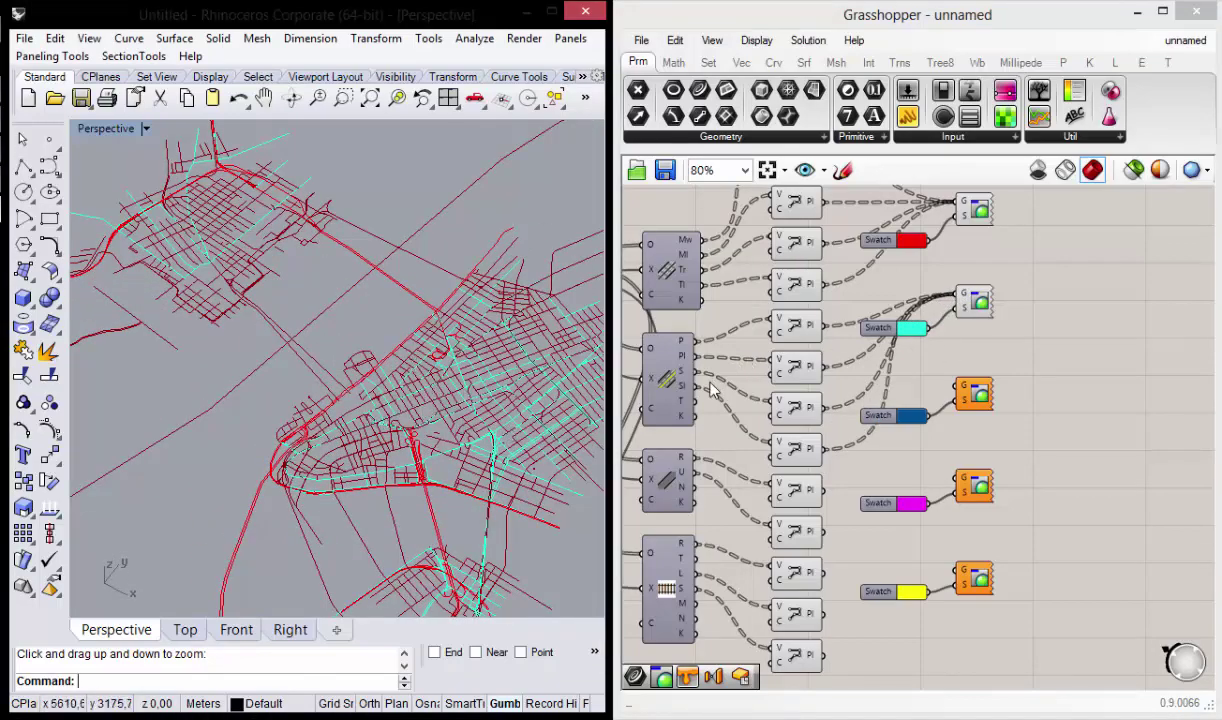
Step: Wire a third-category PolyLine output into the dark blue Custom Preview's G input
right_drag(880, 397, 910, 350)
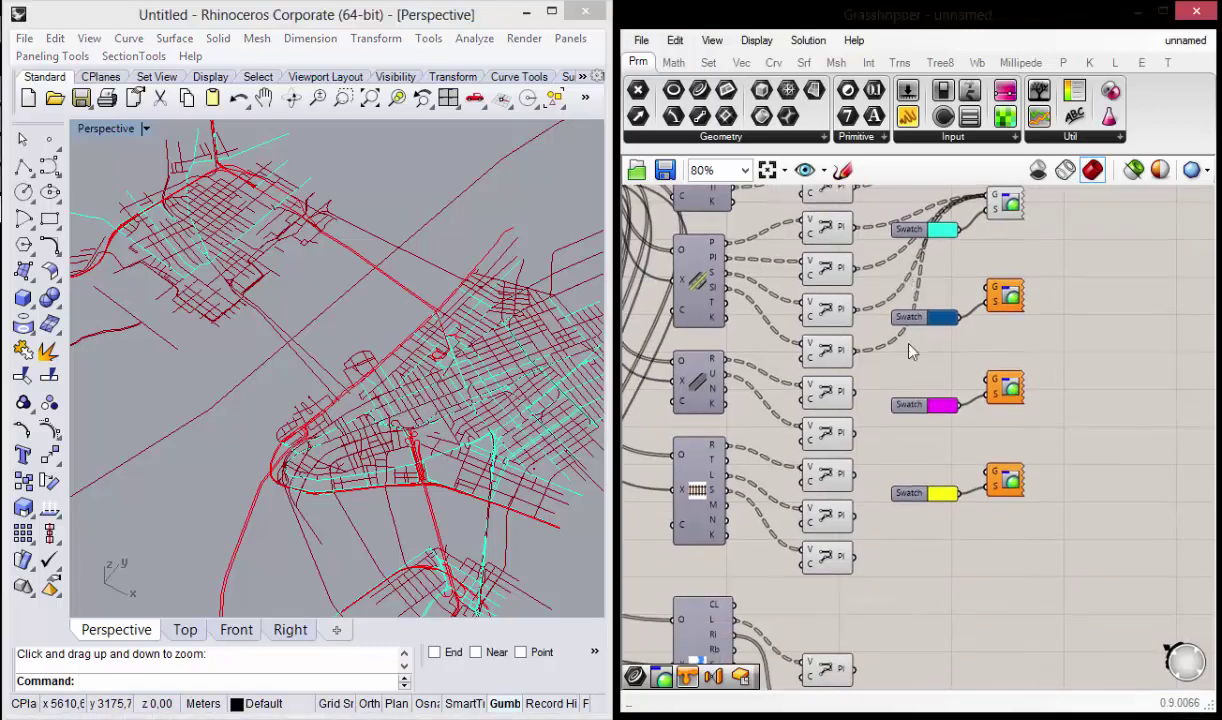
click(827, 399)
click(820, 440)
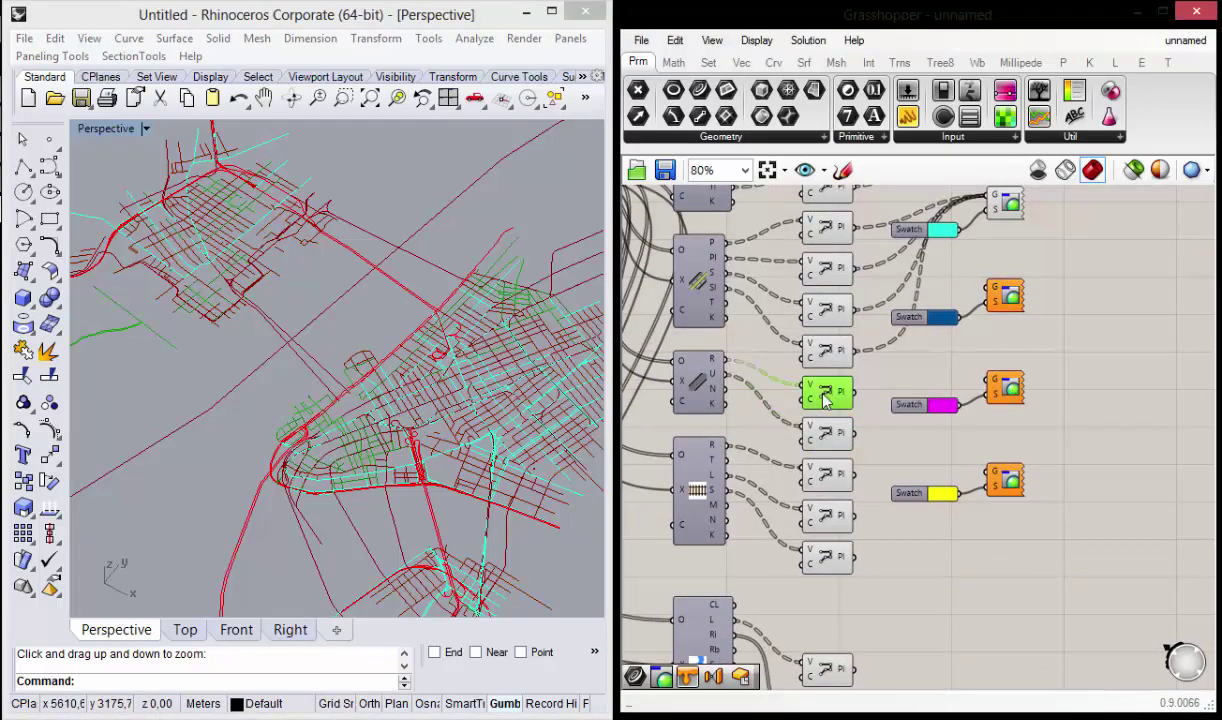
right_drag(872, 418, 840, 431)
click(840, 431)
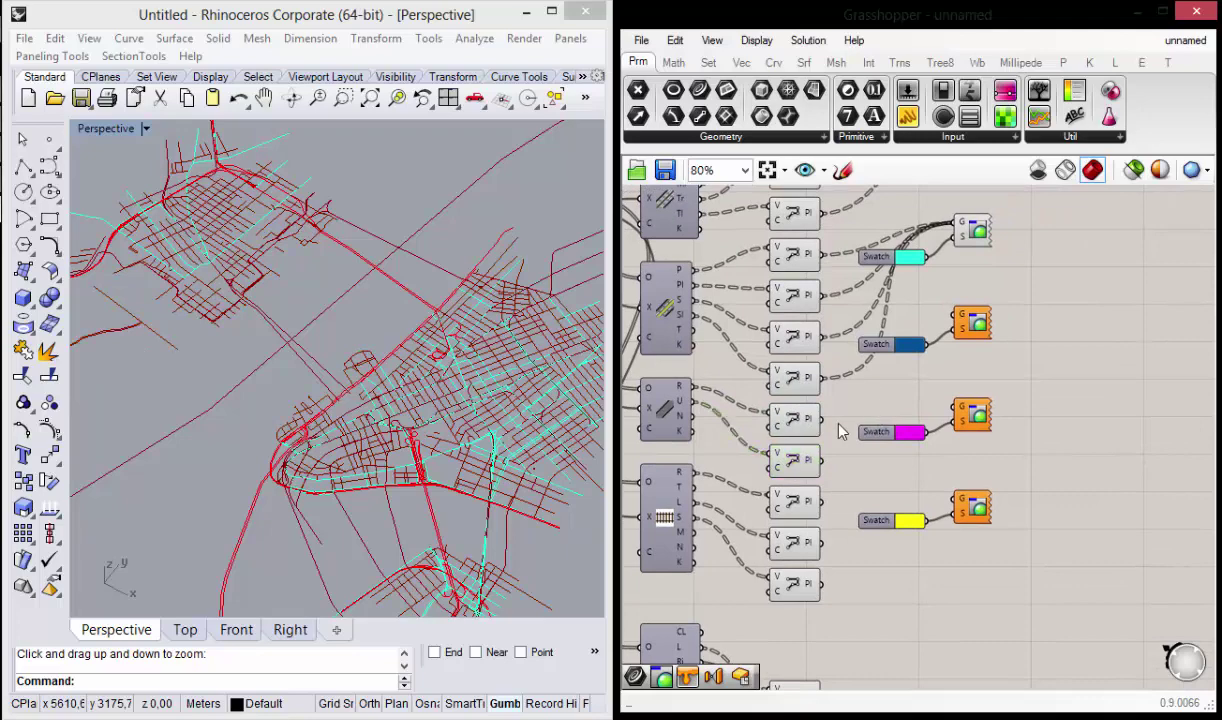
drag(822, 418, 954, 316)
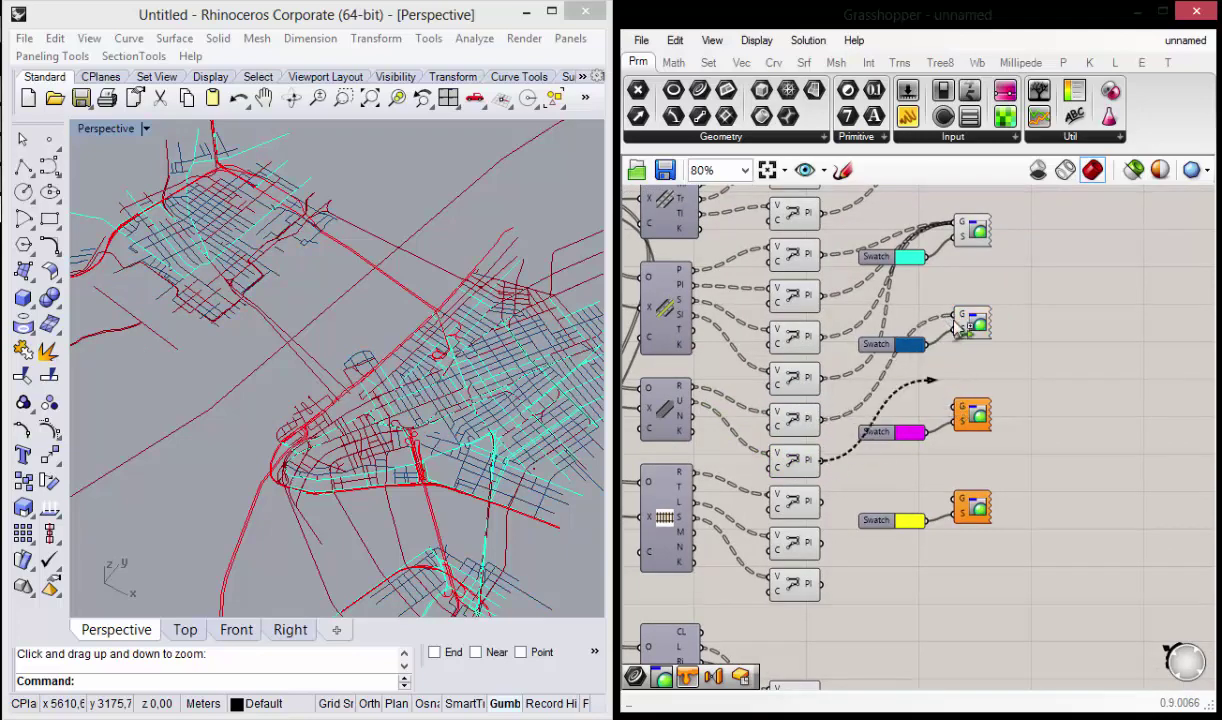
Step: Wire two PolyLine outputs into the magenta Custom Preview and check those streets in Rhino
drag(820, 460, 954, 405)
mouse_move(857, 604)
right_down()
mouse_move(900, 477)
mouse_move(950, 415)
right_up()
scroll(905, 470, down, 3)
scroll(950, 416, up, 3)
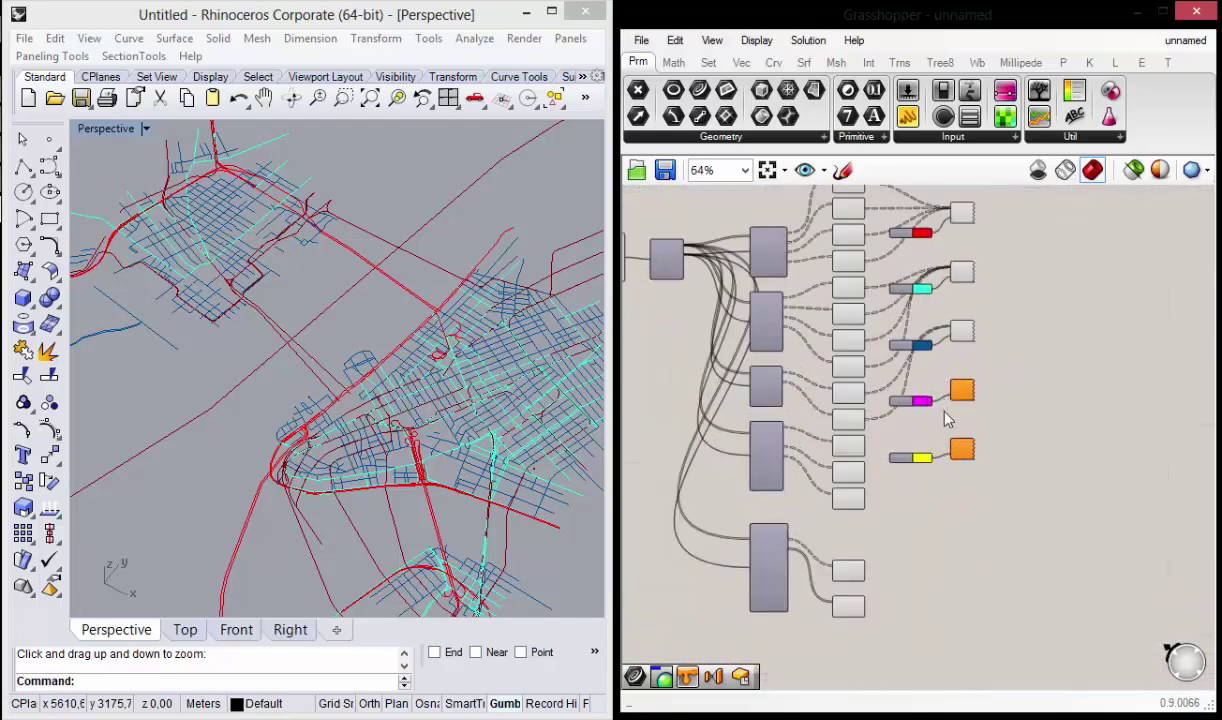
scroll(873, 506, up, 1)
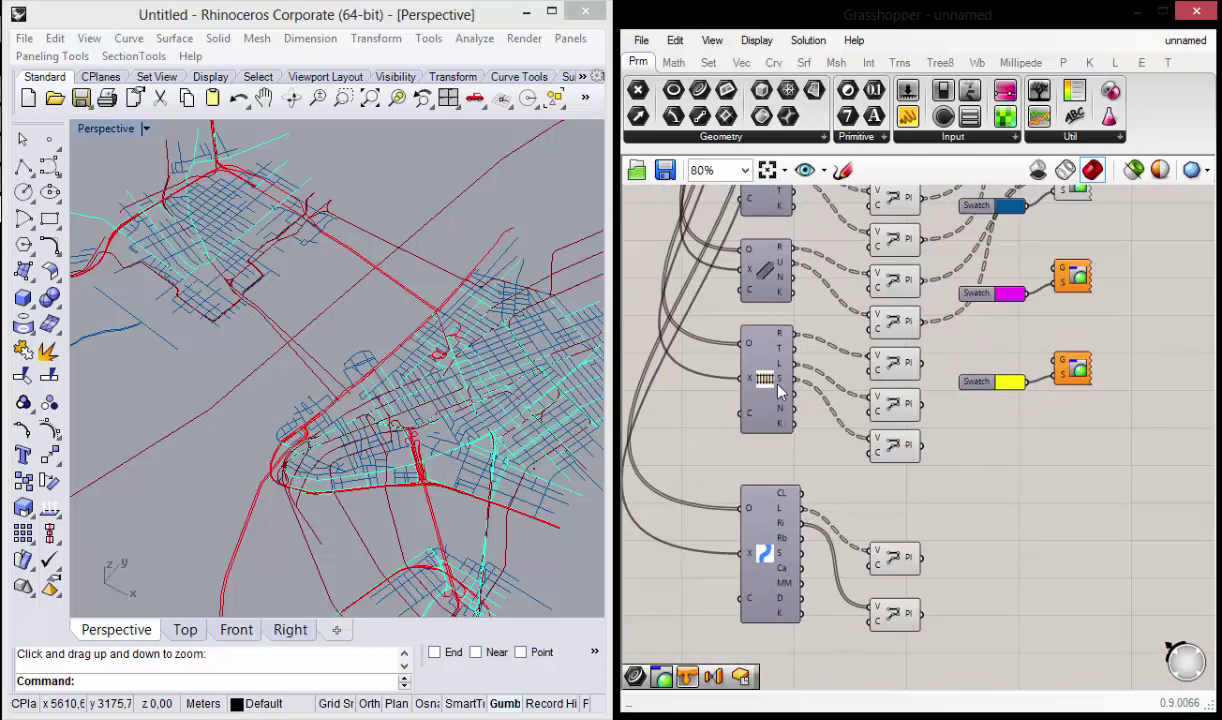
right_drag(800, 390, 746, 384)
right_drag(928, 366, 848, 396)
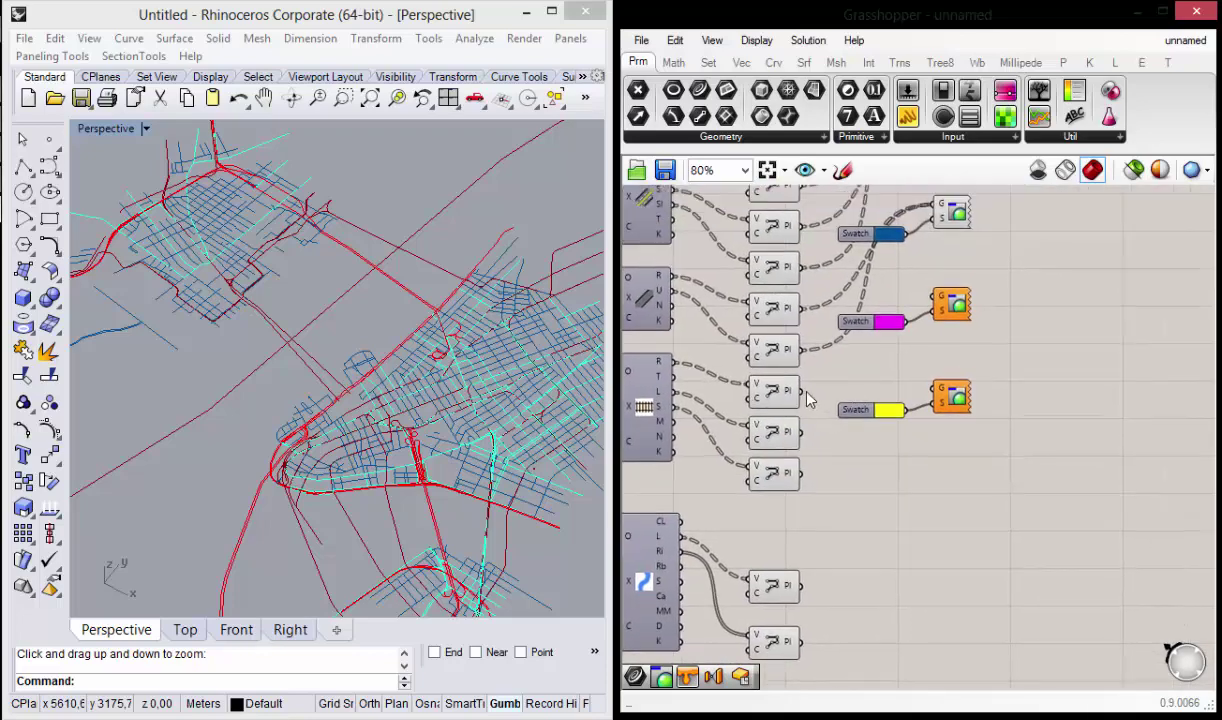
drag(934, 297, 803, 390)
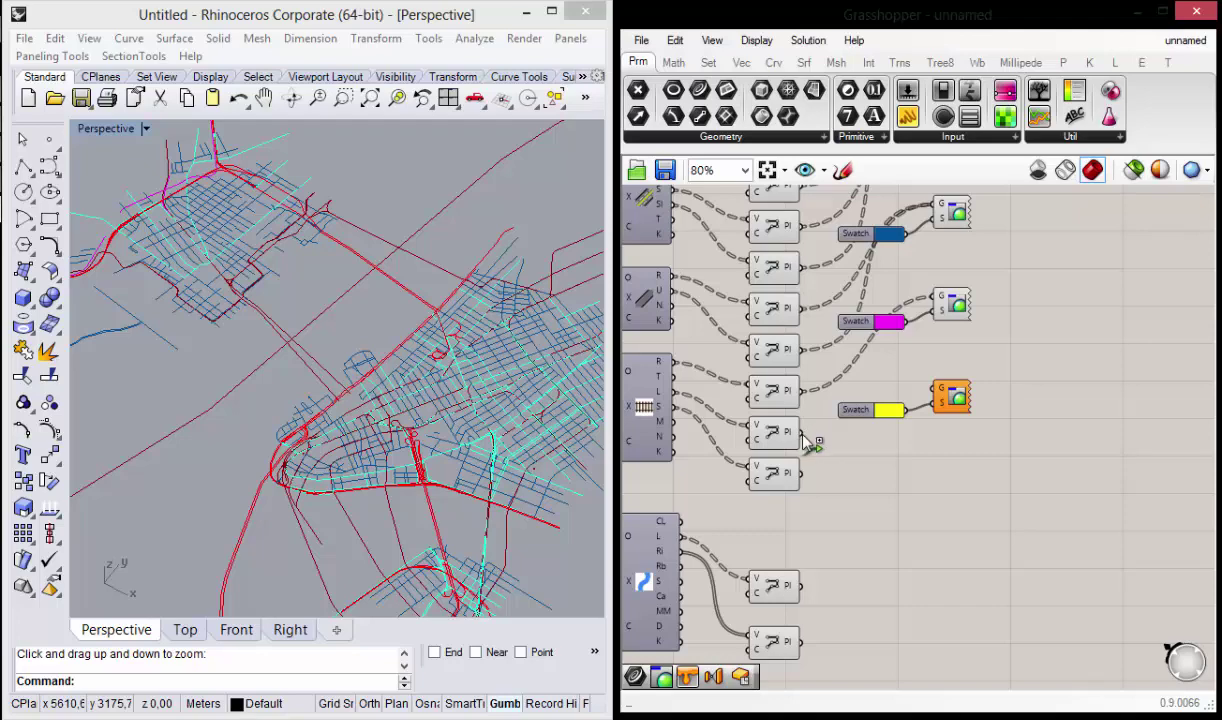
drag(810, 443, 893, 385)
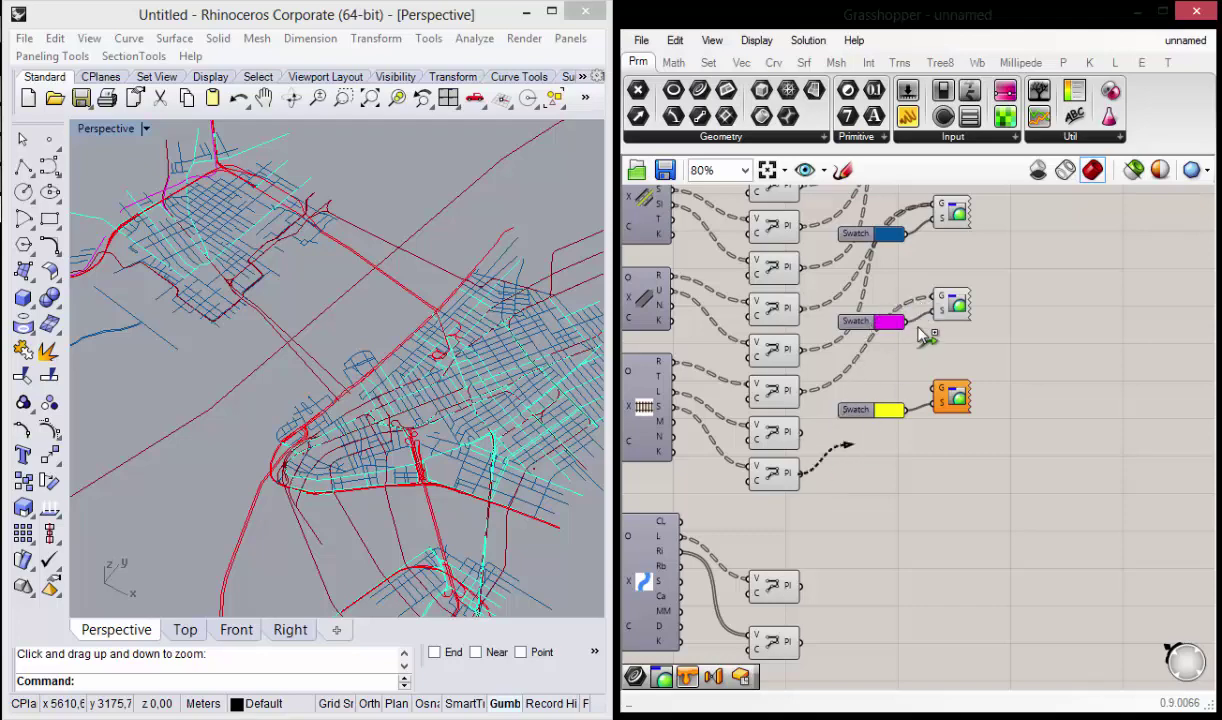
shift+drag(803, 431, 934, 298)
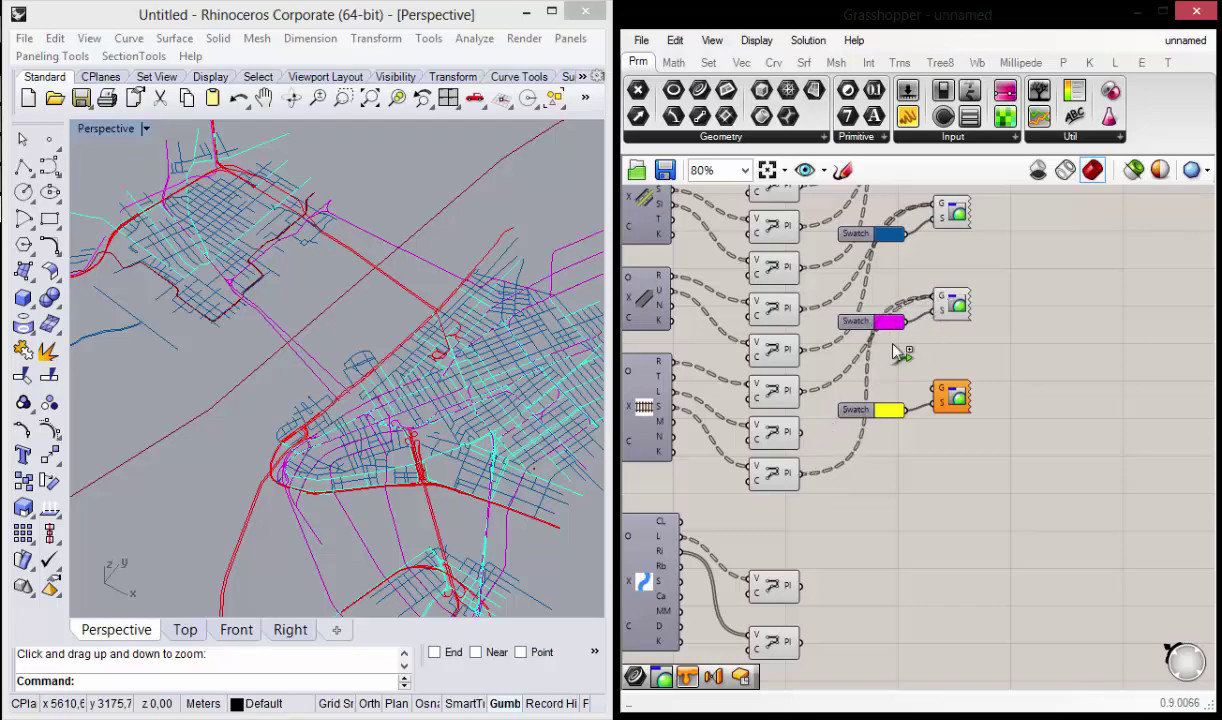
click(946, 313)
mouse_move(374, 428)
right_down()
mouse_move(303, 480)
mouse_move(320, 425)
right_up()
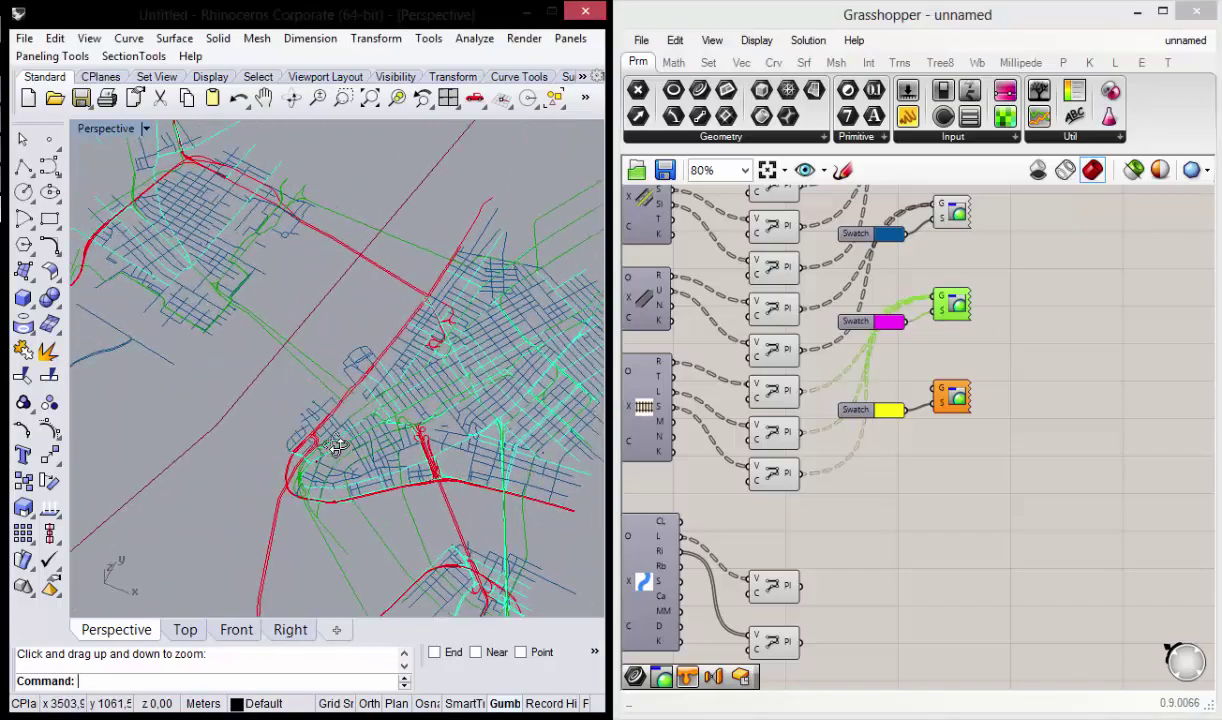
click(1003, 357)
Step: Wire the bottom PolyLine outputs into the yellow Custom Preview's G input
right_drag(783, 559, 862, 461)
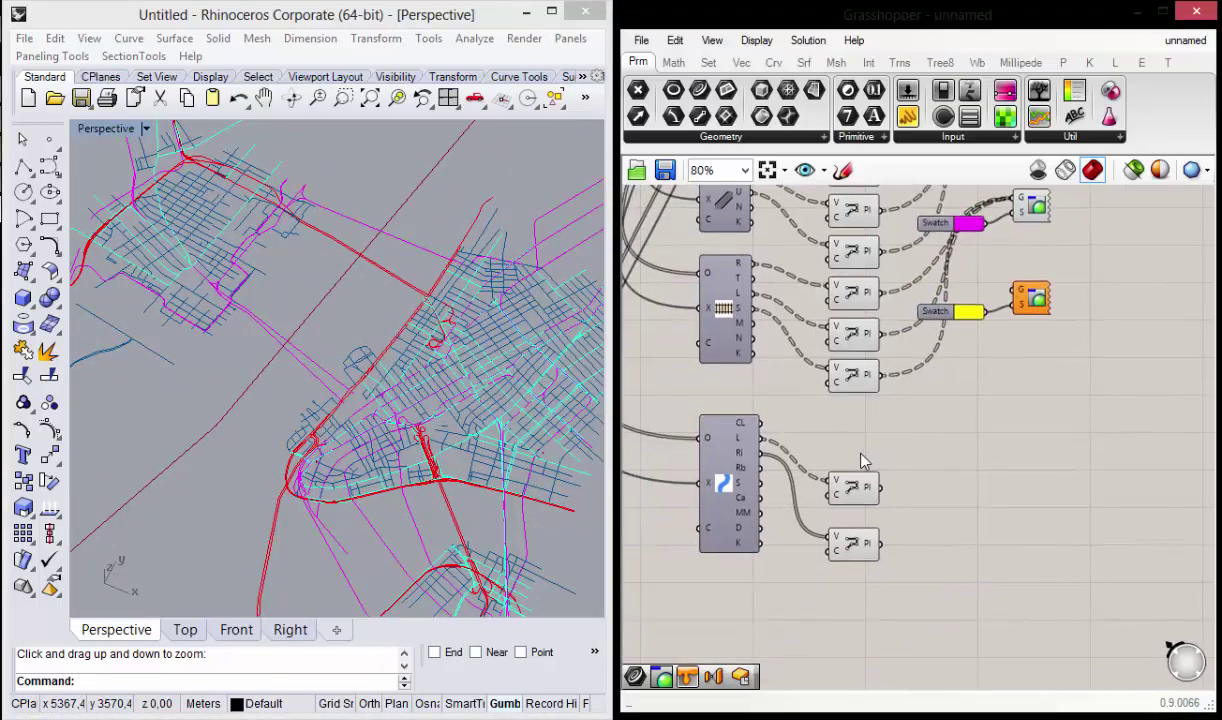
click(712, 486)
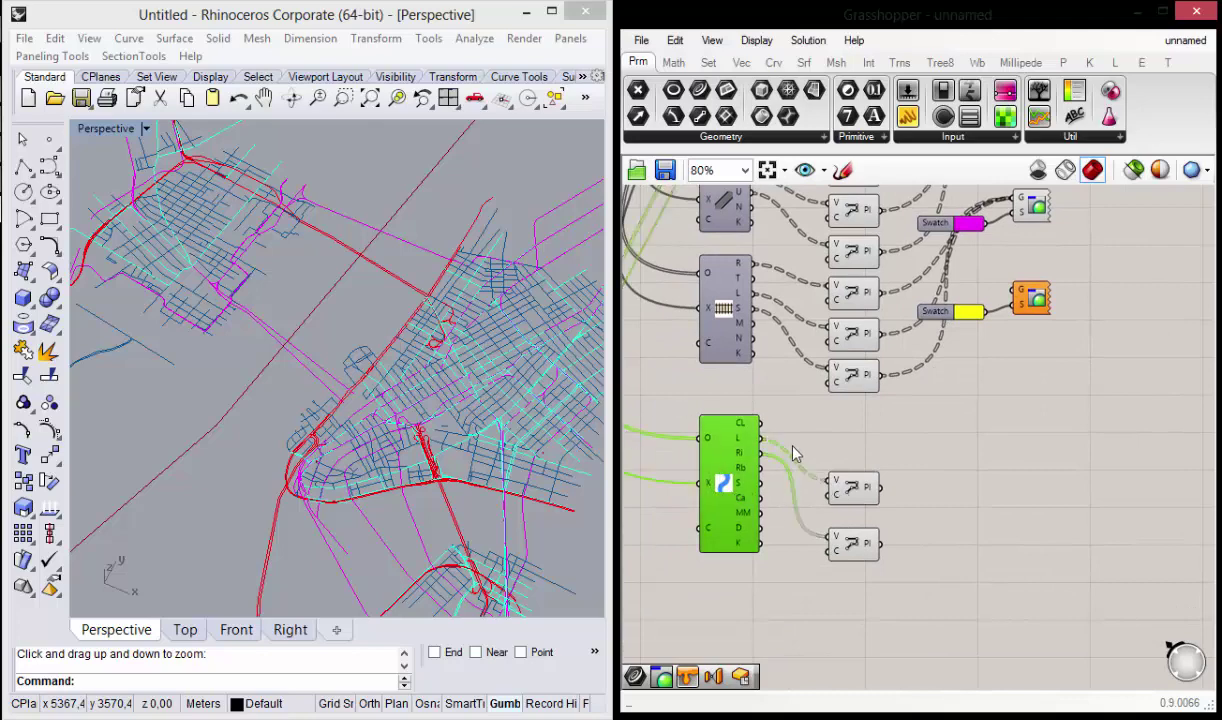
click(968, 440)
right_drag(870, 487, 820, 495)
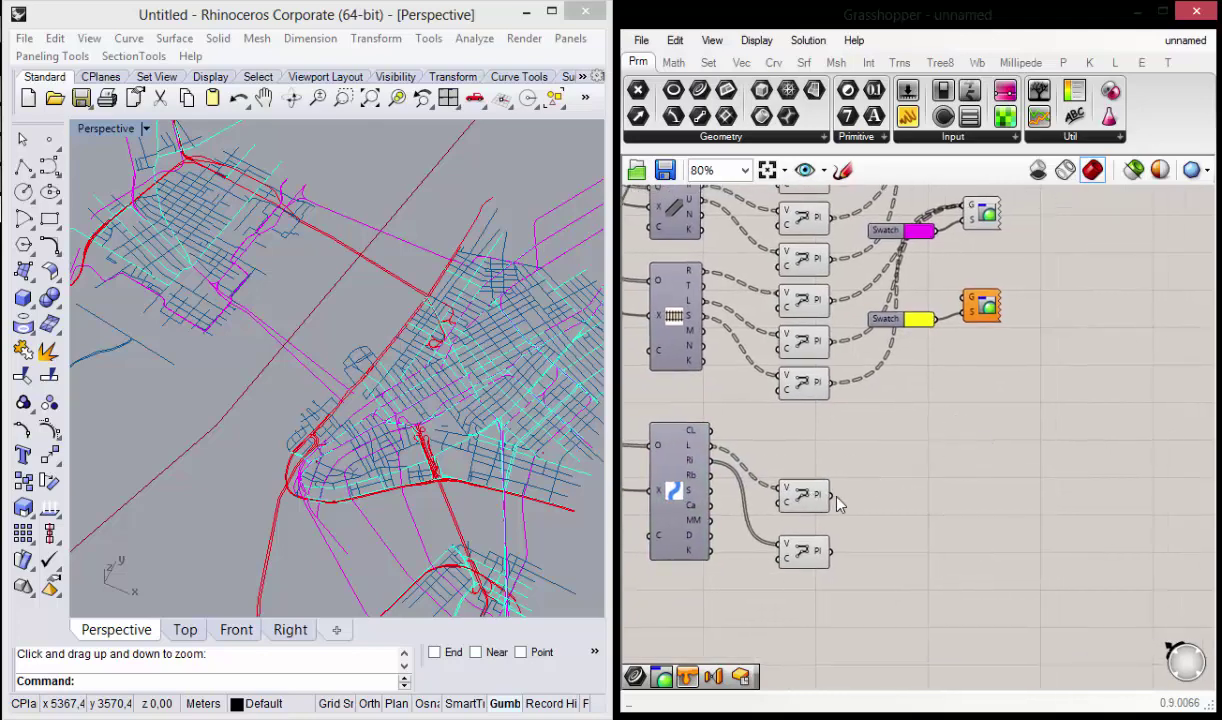
drag(967, 297, 830, 494)
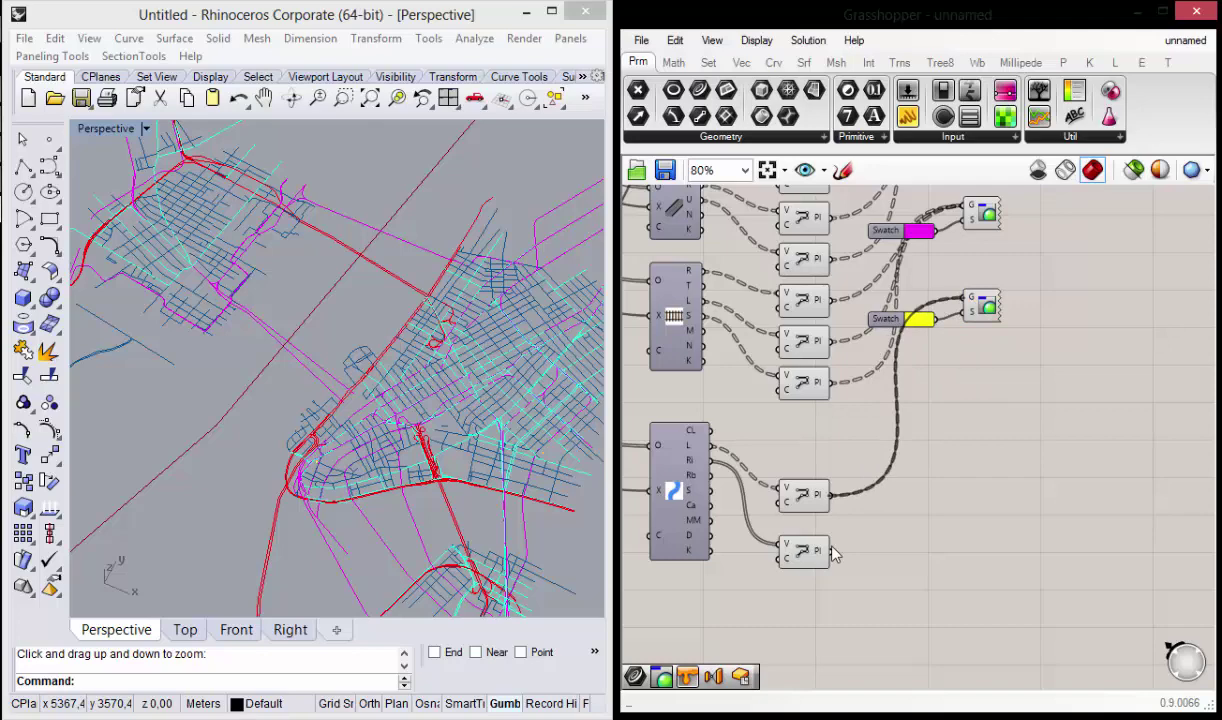
click(805, 494)
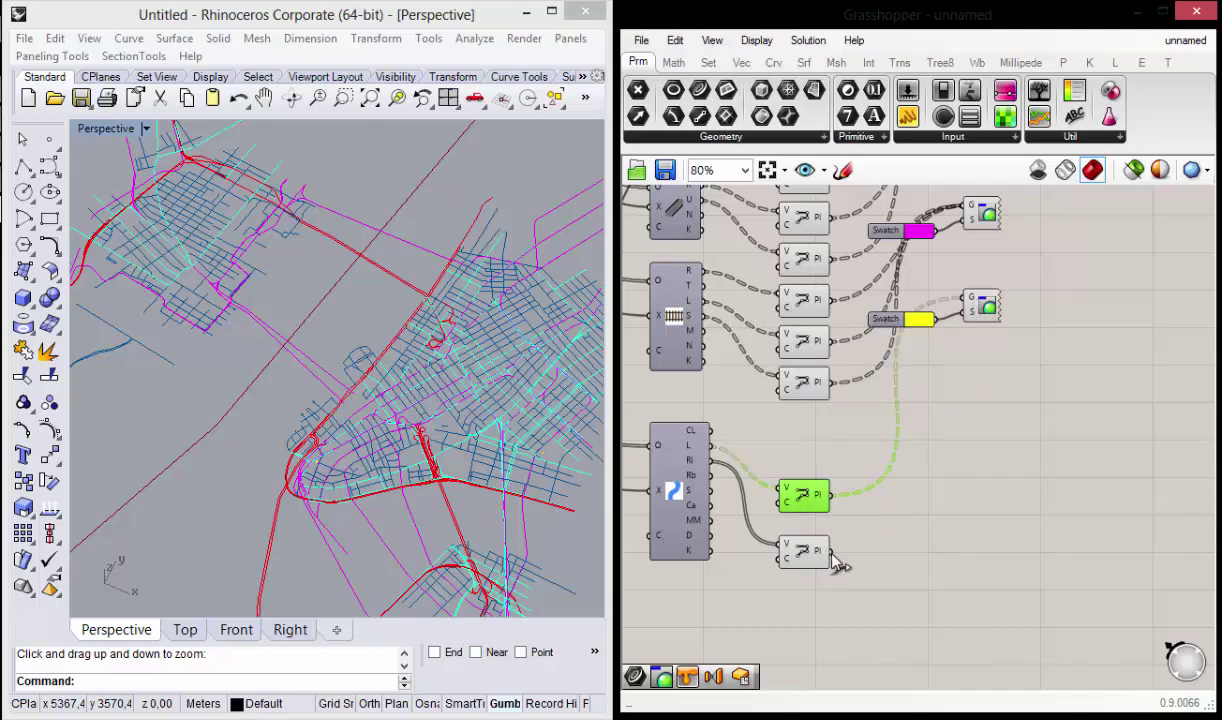
drag(833, 556, 924, 502)
drag(831, 551, 964, 298)
Step: Orbit and zoom the Rhino view to inspect the five colour-coded street categories
right_drag(335, 478, 388, 314)
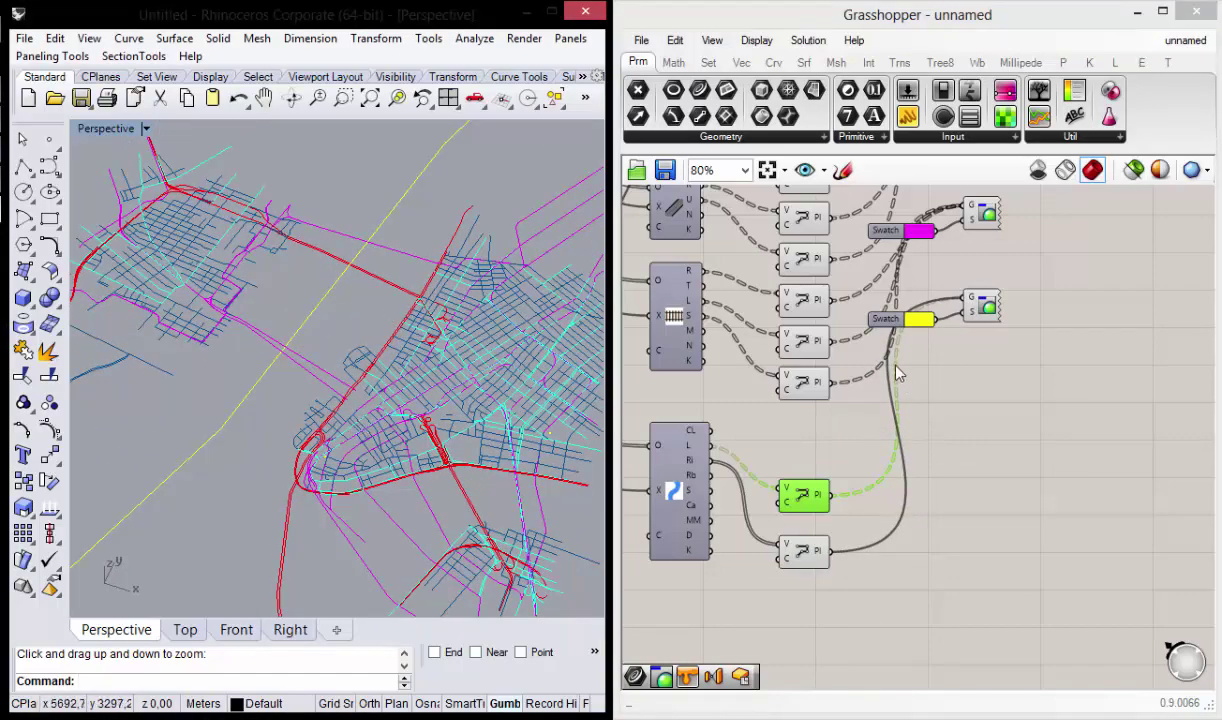
scroll(940, 400, down, 3)
scroll(916, 298, up, 1)
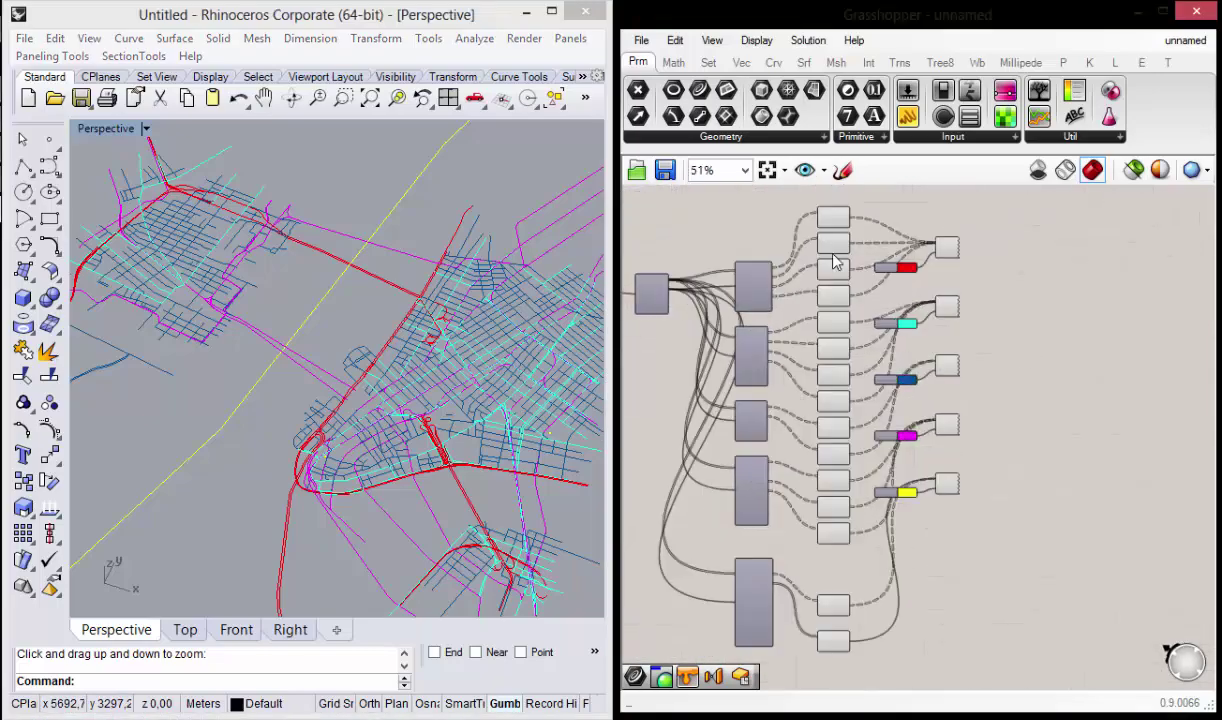
mouse_move(327, 404)
right_down()
mouse_move(356, 452)
mouse_move(316, 172)
right_up()
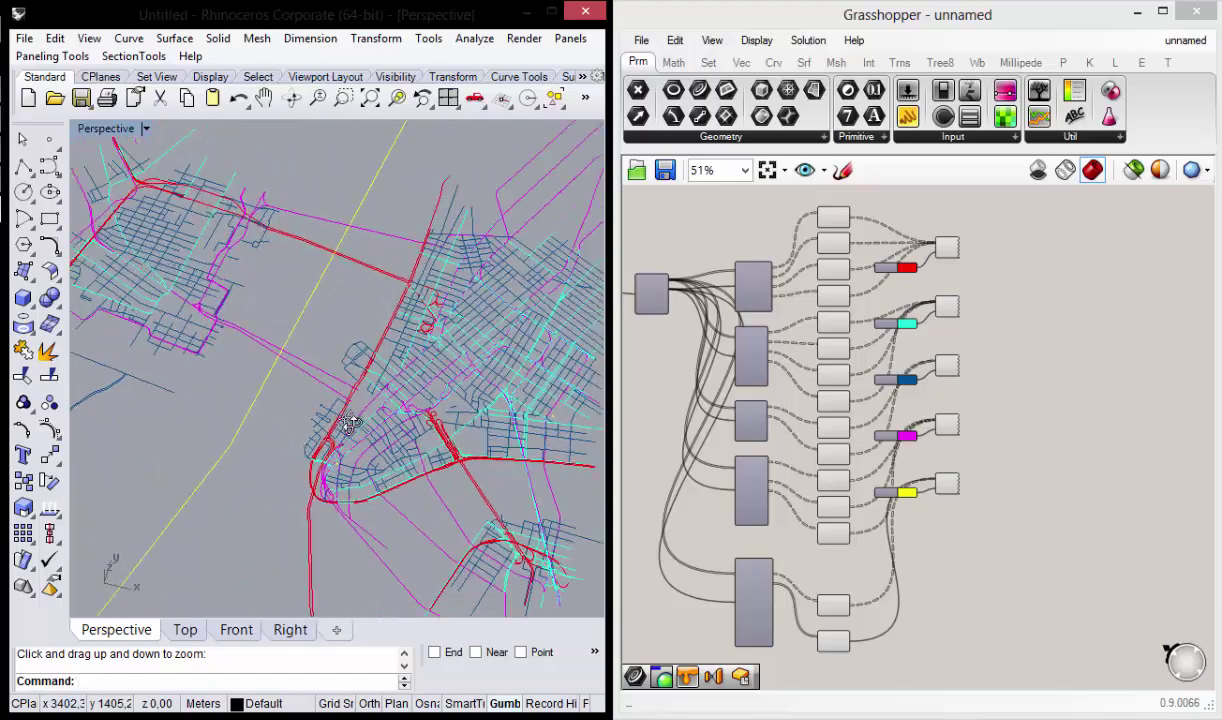
click(317, 97)
mouse_move(440, 375)
mouse_down()
mouse_move(480, 242)
mouse_move(500, 335)
mouse_move(499, 283)
mouse_move(505, 382)
mouse_move(390, 428)
mouse_up()
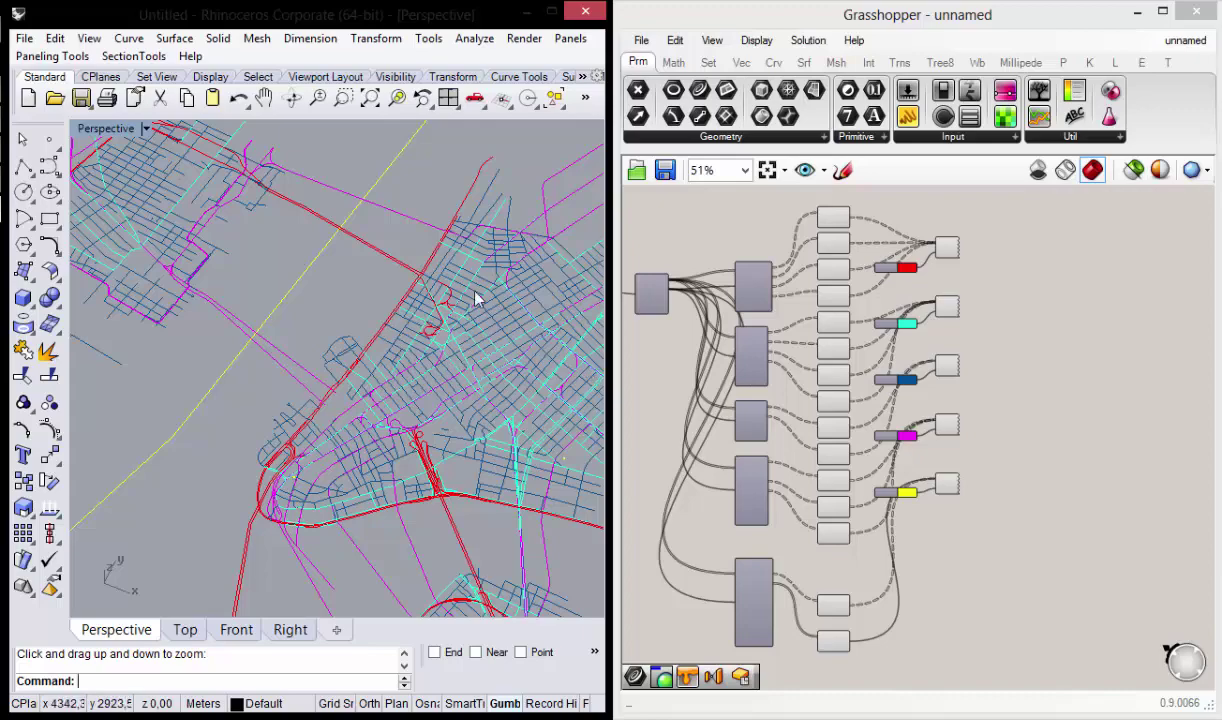
right_drag(341, 267, 330, 242)
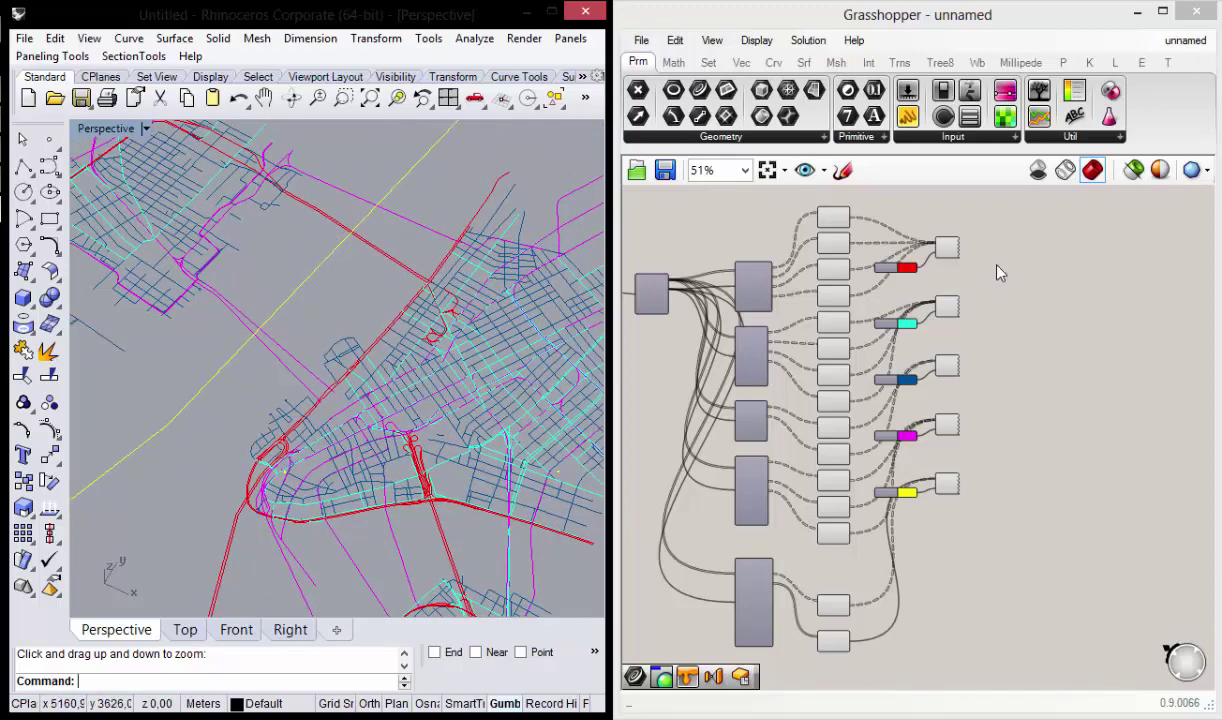
Step: Open the top PolyLine component's context menu and dismiss it without baking
scroll(862, 305, up, 3)
right_drag(862, 305, 869, 355)
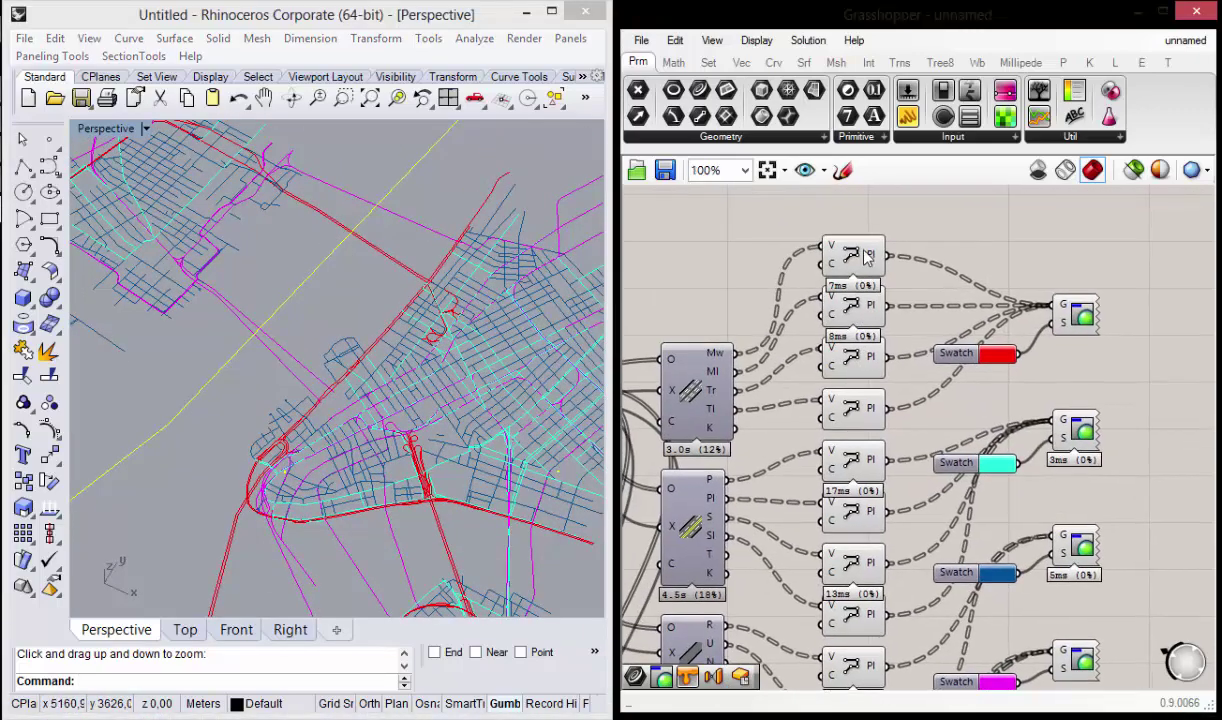
click(855, 268)
right_click(850, 256)
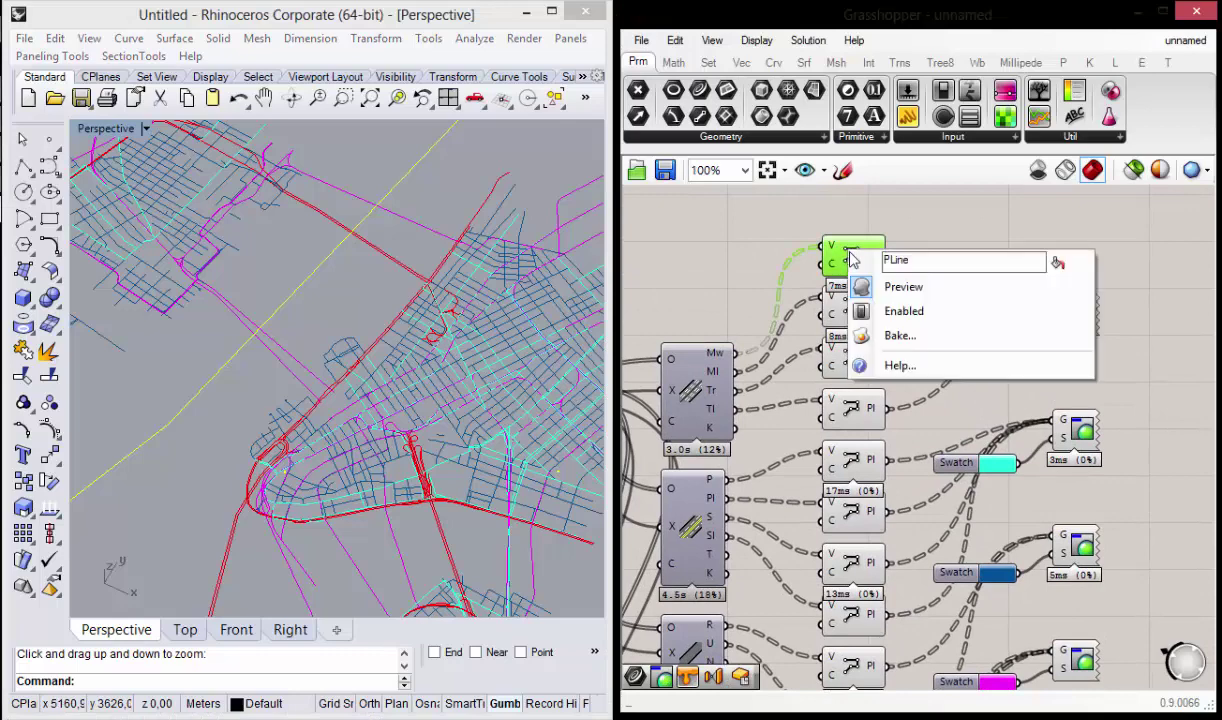
click(795, 220)
click(852, 250)
right_click(854, 258)
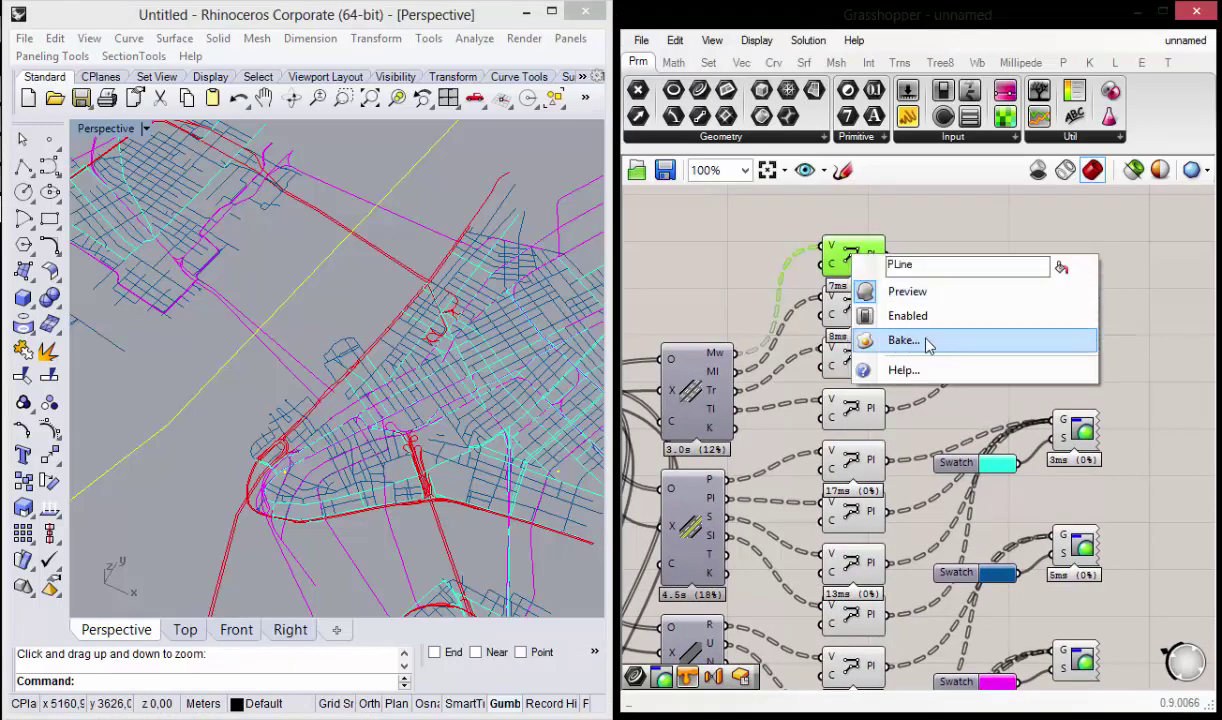
click(808, 240)
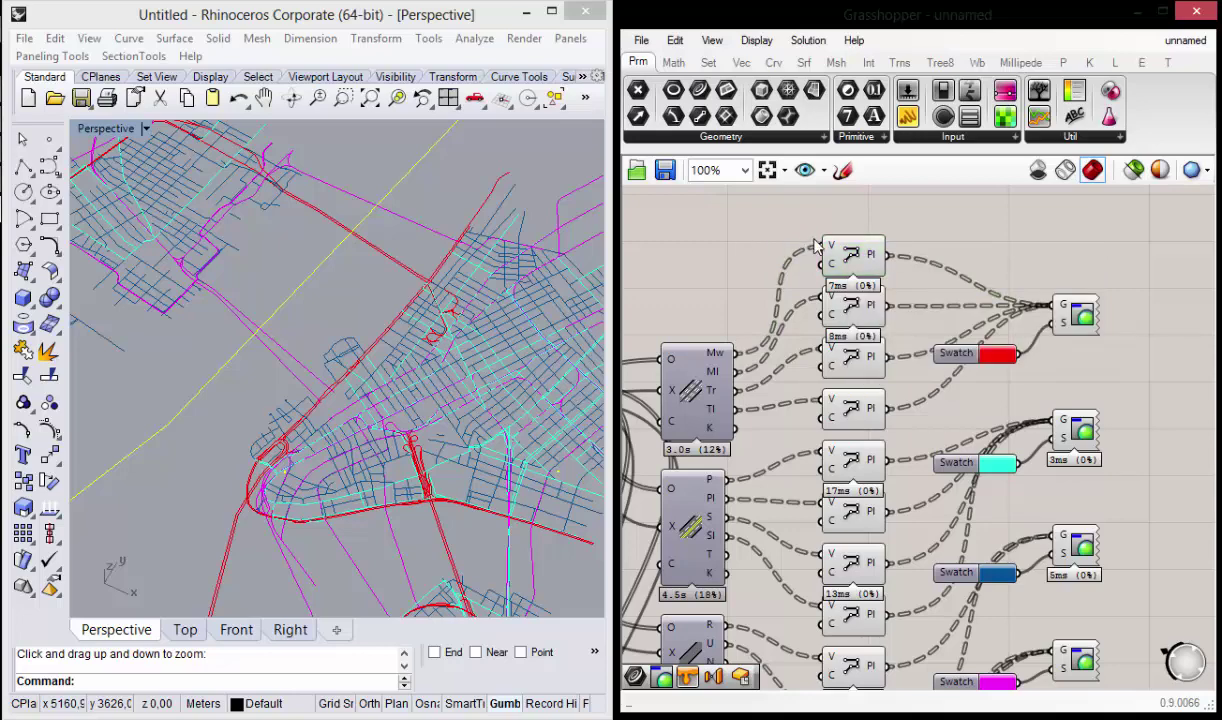
Step: Recentre the definition and expand the Params tab's Geometry component list
scroll(817, 246, down, 3)
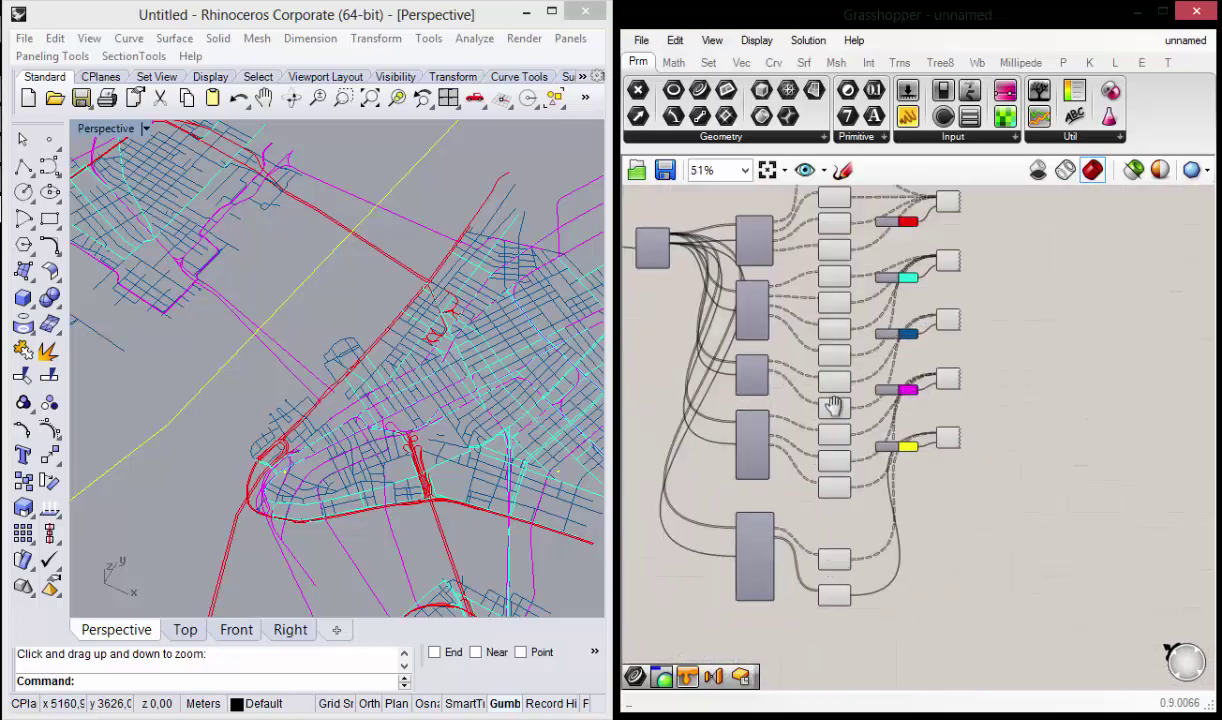
right_drag(833, 405, 813, 453)
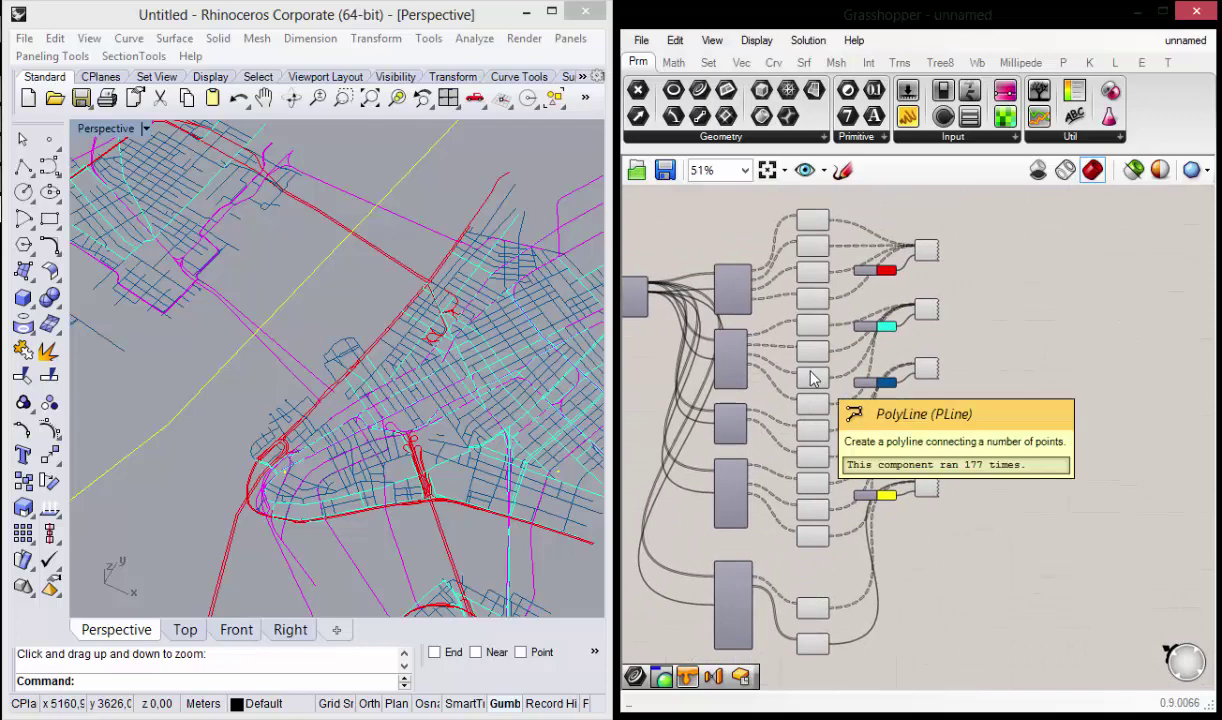
scroll(830, 265, up, 2)
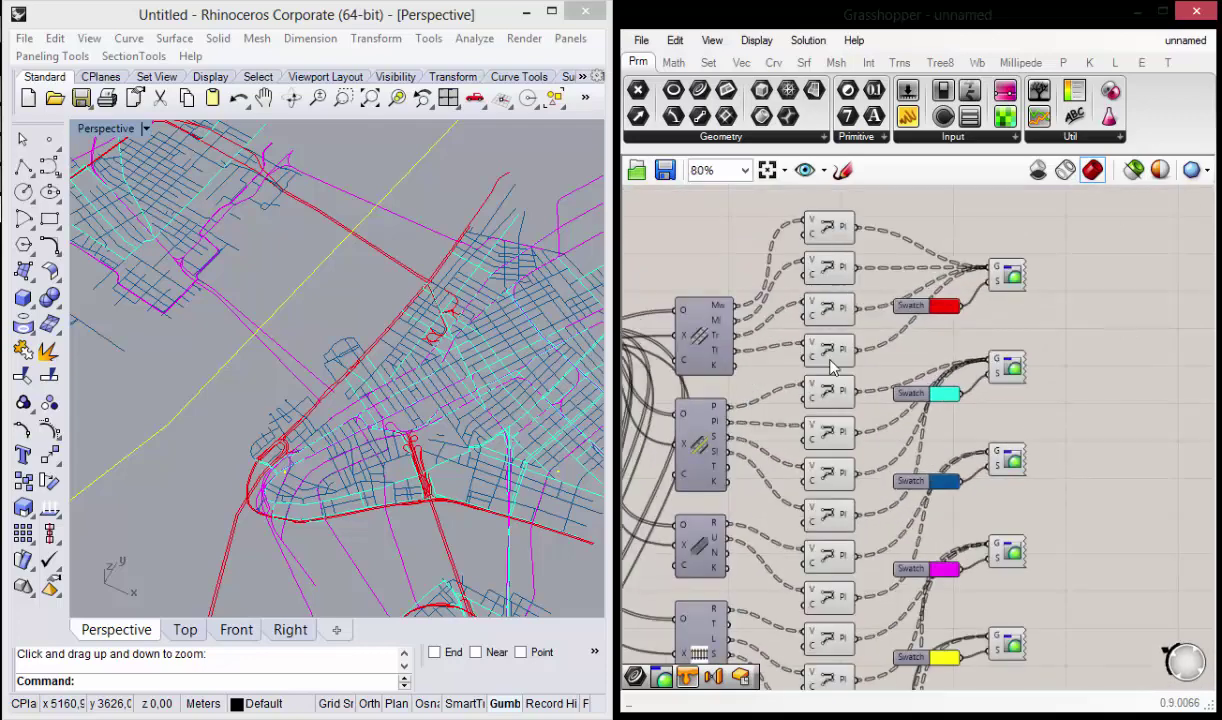
right_drag(760, 342, 806, 348)
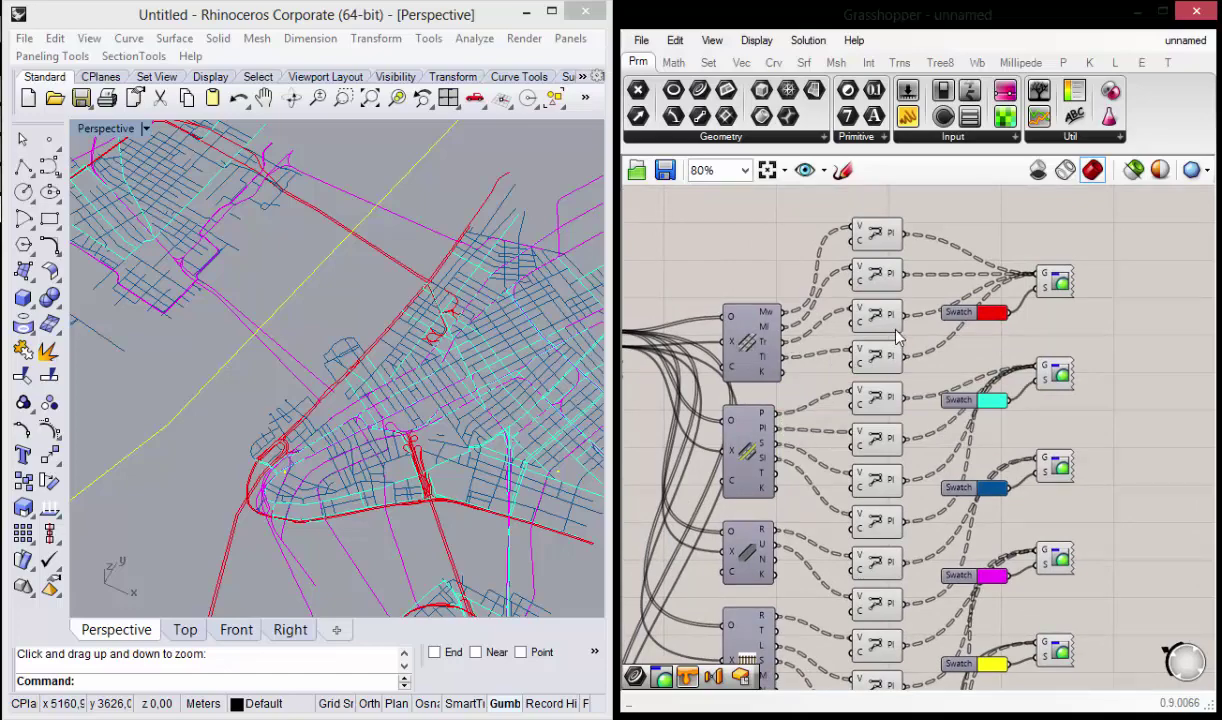
right_drag(897, 338, 811, 364)
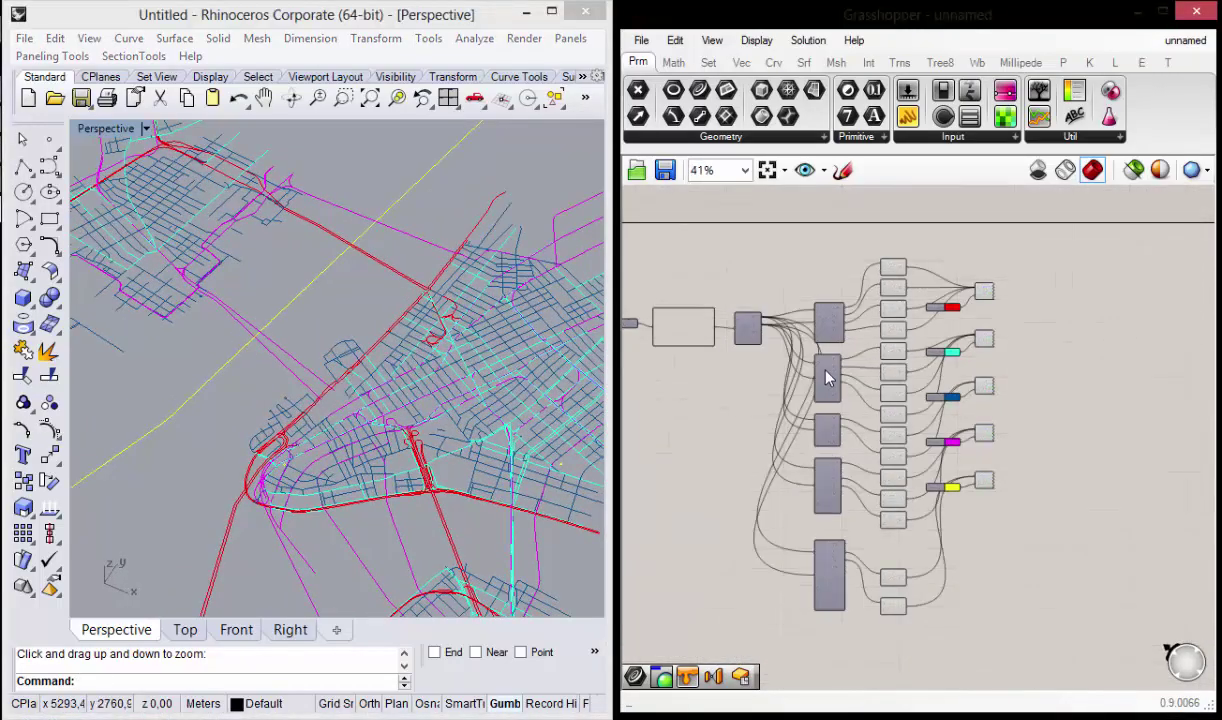
right_drag(521, 445, 353, 377)
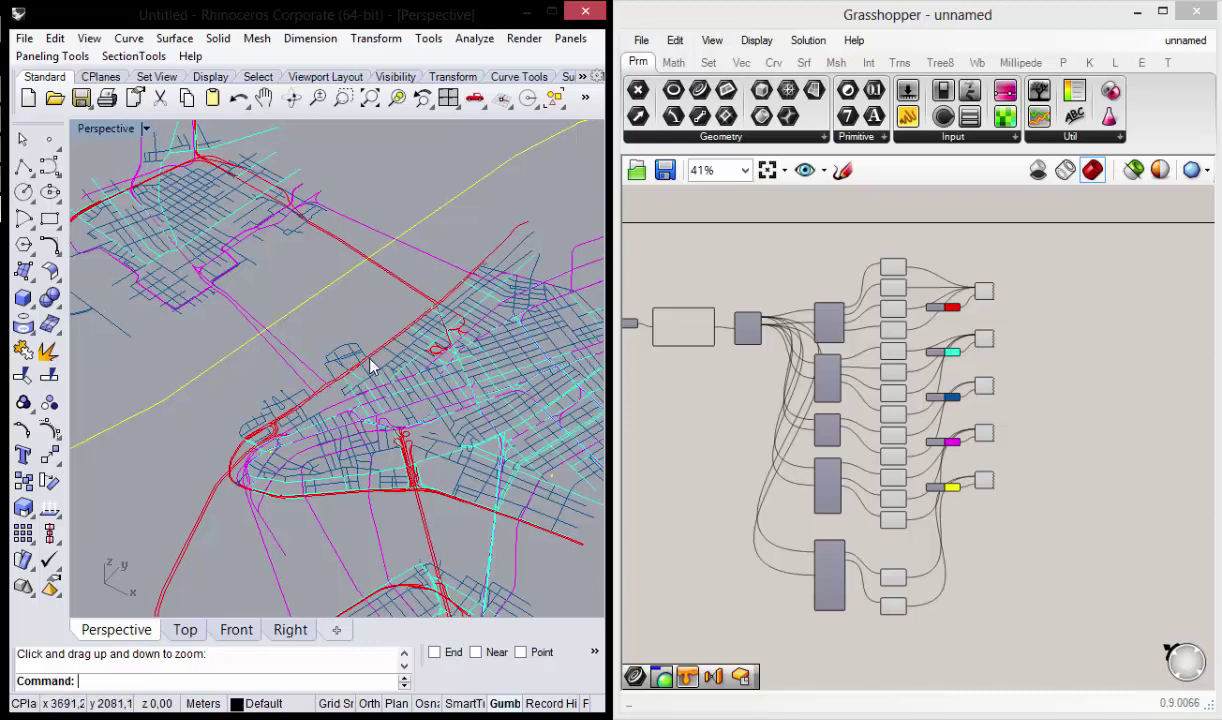
scroll(872, 269, up, 2)
right_drag(896, 289, 951, 279)
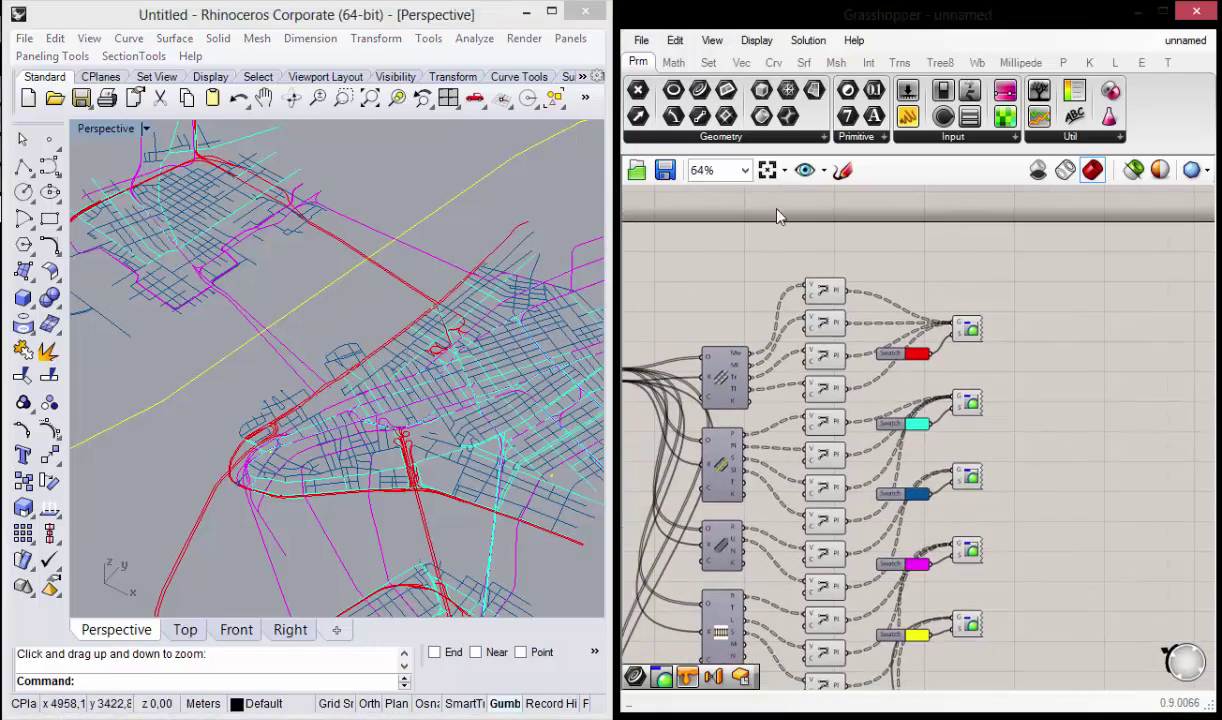
click(747, 140)
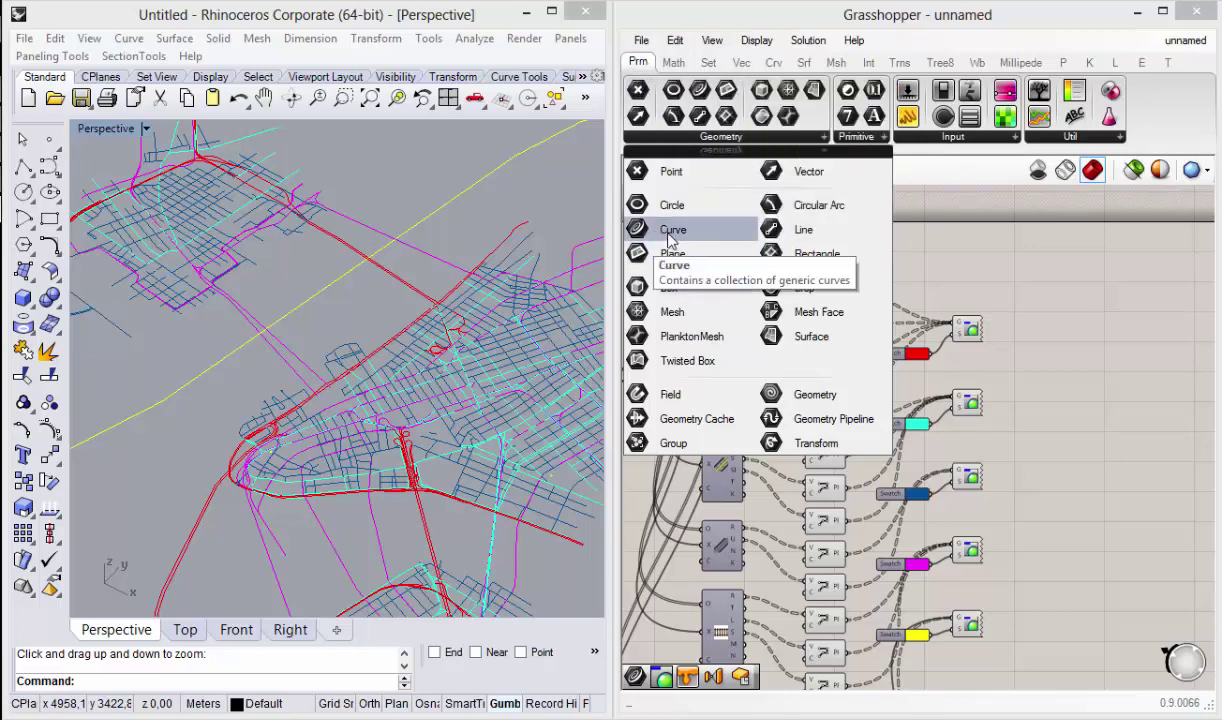
Step: Place a Curve parameter beside the top Custom Preview and paste several copies
drag(672, 229, 896, 280)
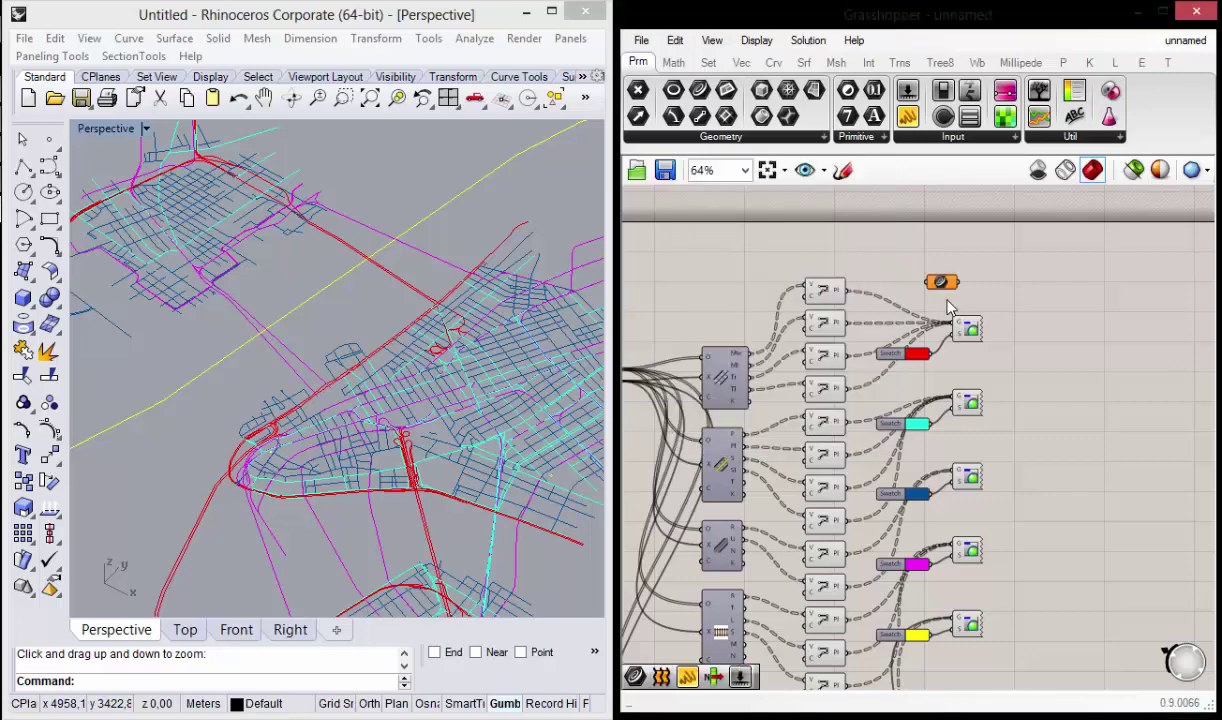
scroll(896, 292, up, 2)
scroll(933, 277, up, 1)
scroll(933, 277, down, 1)
drag(997, 248, 1043, 257)
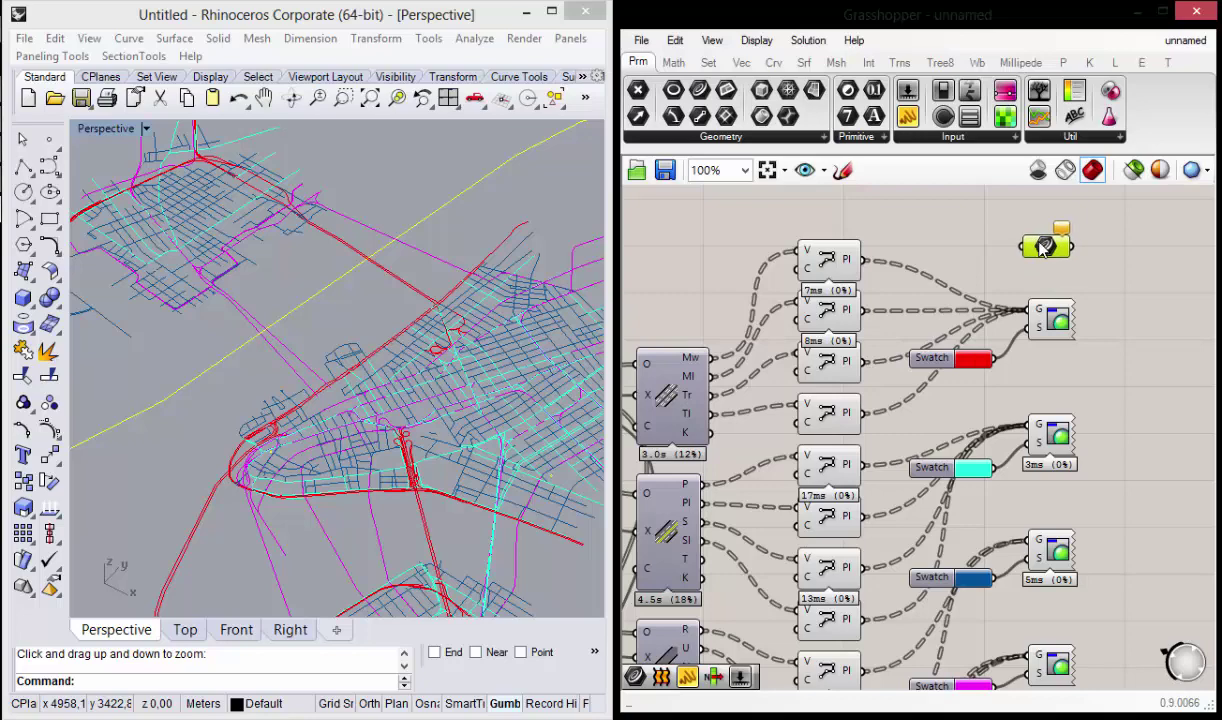
right_drag(997, 271, 938, 268)
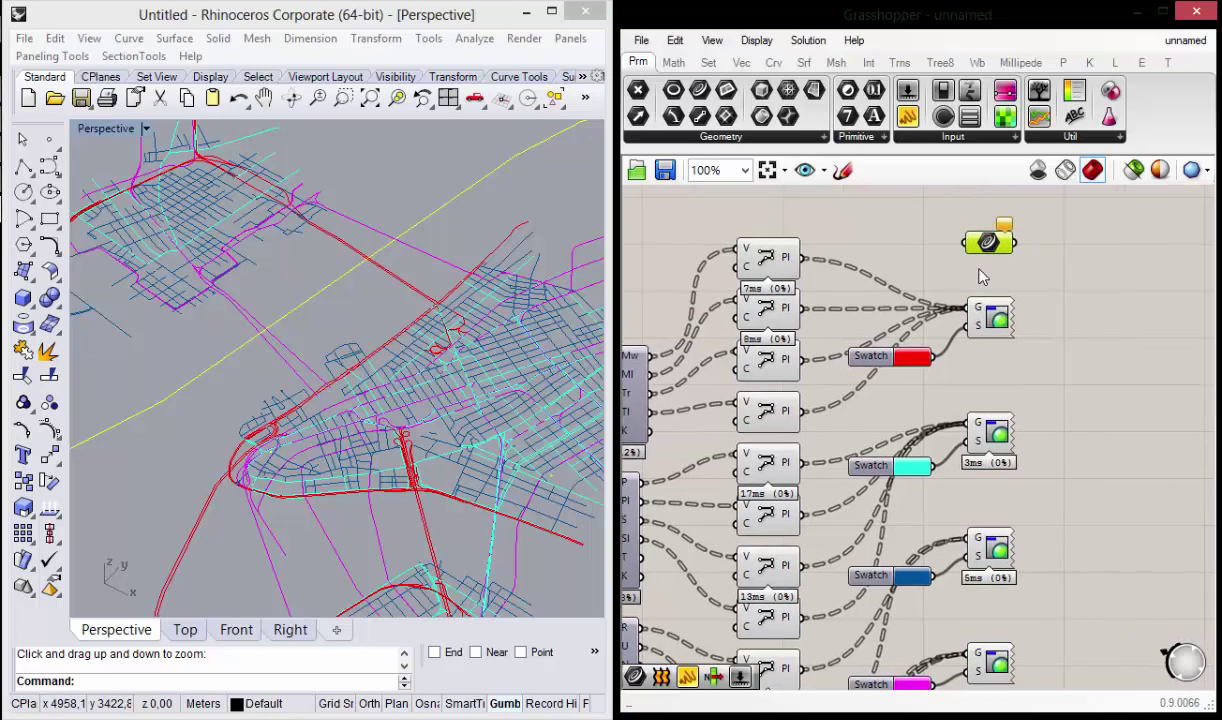
key(ctrl+v)
key(ctrl+v)
key(ctrl+v)
key(ctrl+v)
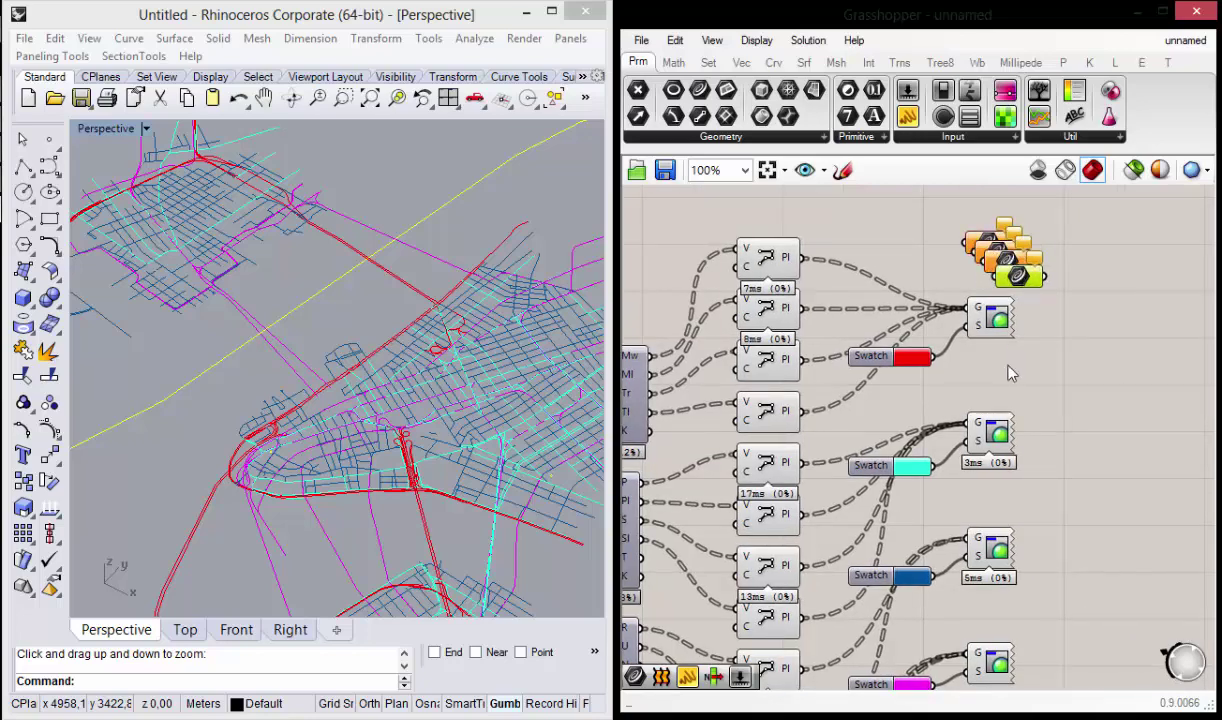
Step: Move a Curve parameter copy beside each of the lower Custom Previews
drag(1017, 276, 986, 389)
drag(995, 255, 987, 503)
mouse_move(1013, 336)
right_down()
mouse_move(950, 265)
mouse_move(925, 330)
right_up()
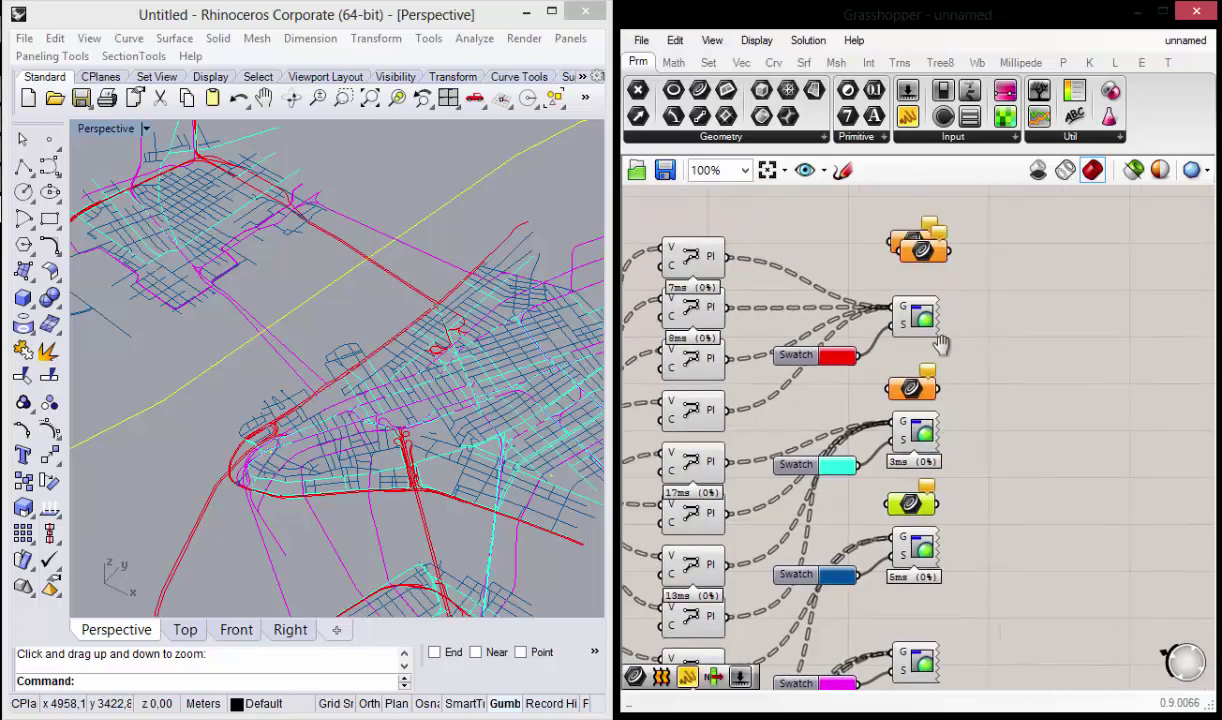
mouse_move(905, 248)
mouse_down()
mouse_move(935, 540)
mouse_move(916, 645)
mouse_up()
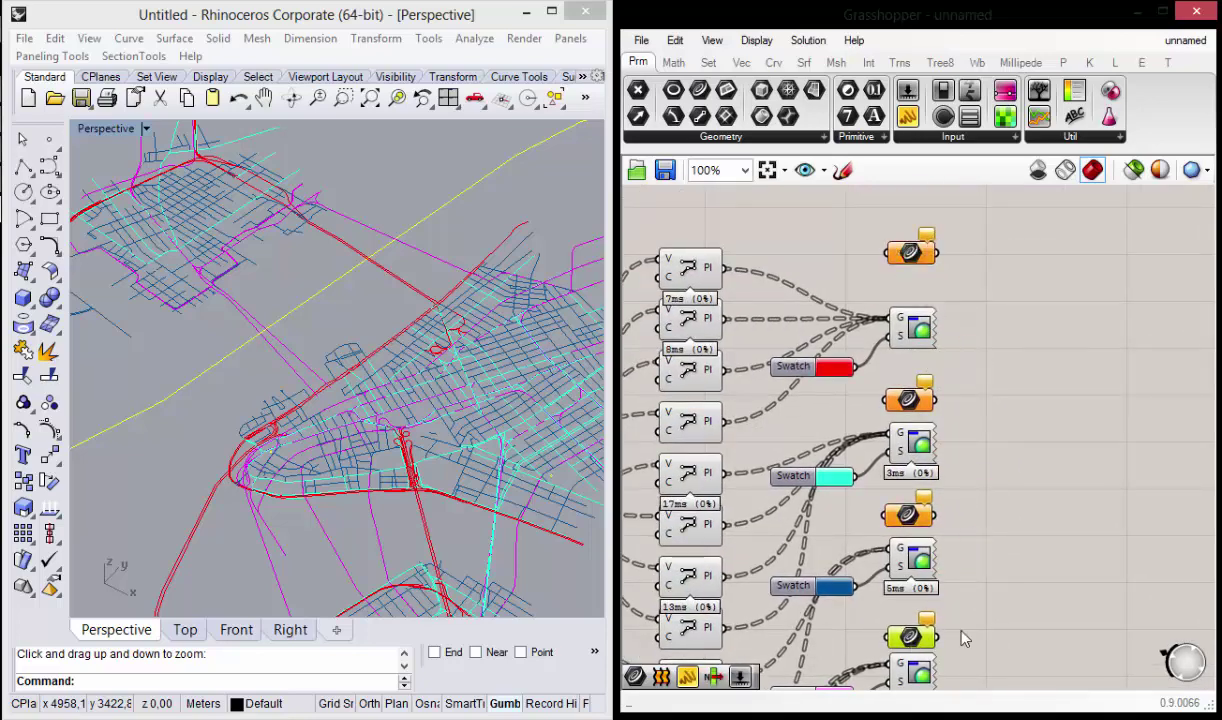
right_drag(960, 638, 928, 392)
drag(928, 398, 905, 505)
scroll(975, 315, down, 4)
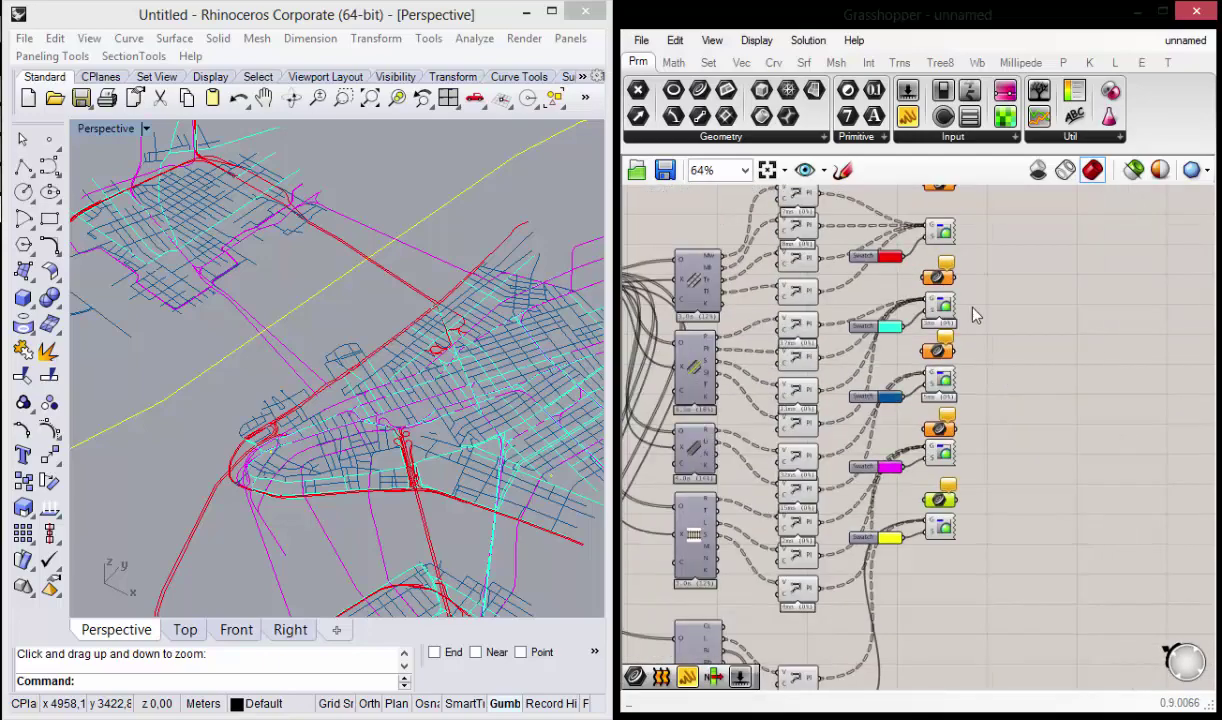
scroll(910, 310, up, 4)
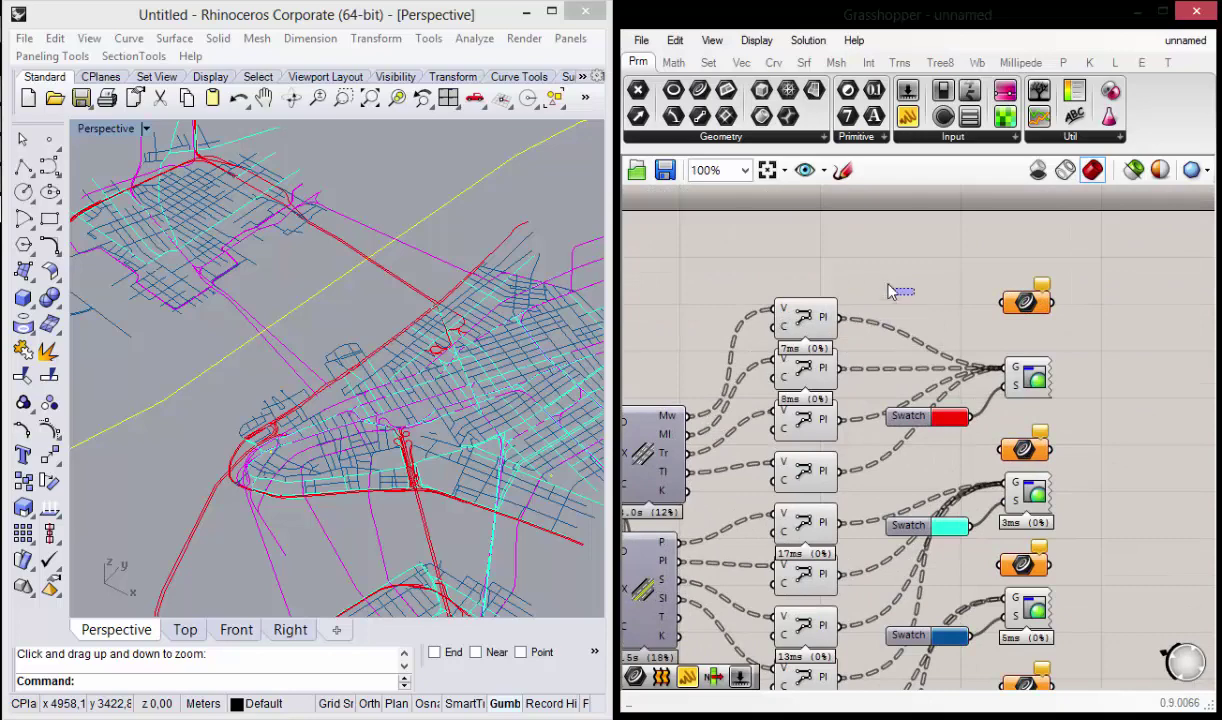
Step: Wire the top and fourth Pl outputs into the first Curve parameter
right_drag(860, 335, 840, 308)
click(787, 287)
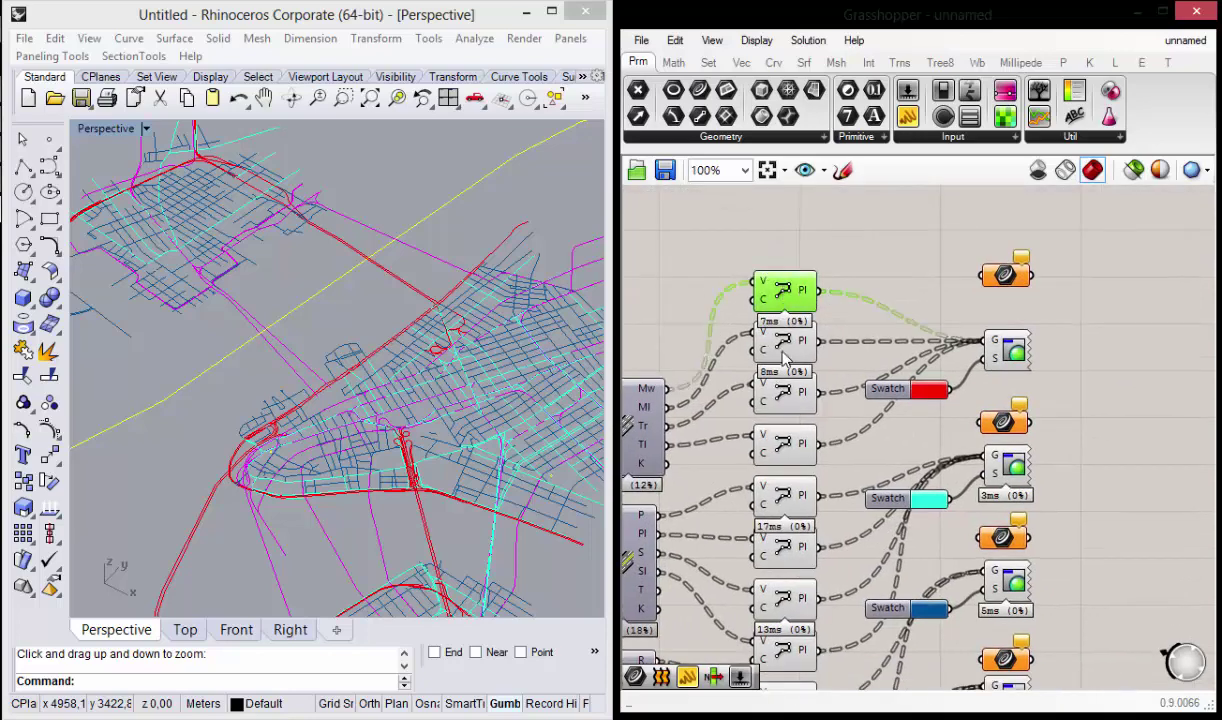
click(787, 345)
click(789, 398)
click(798, 460)
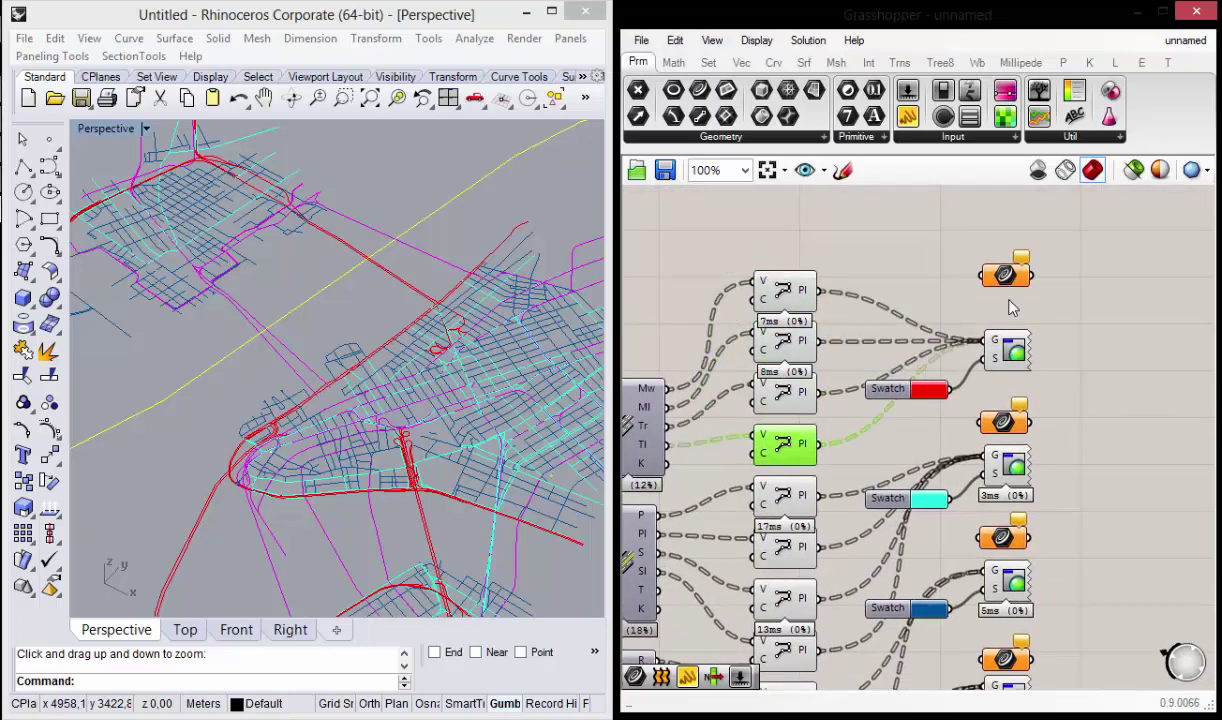
drag(992, 280, 997, 265)
click(932, 270)
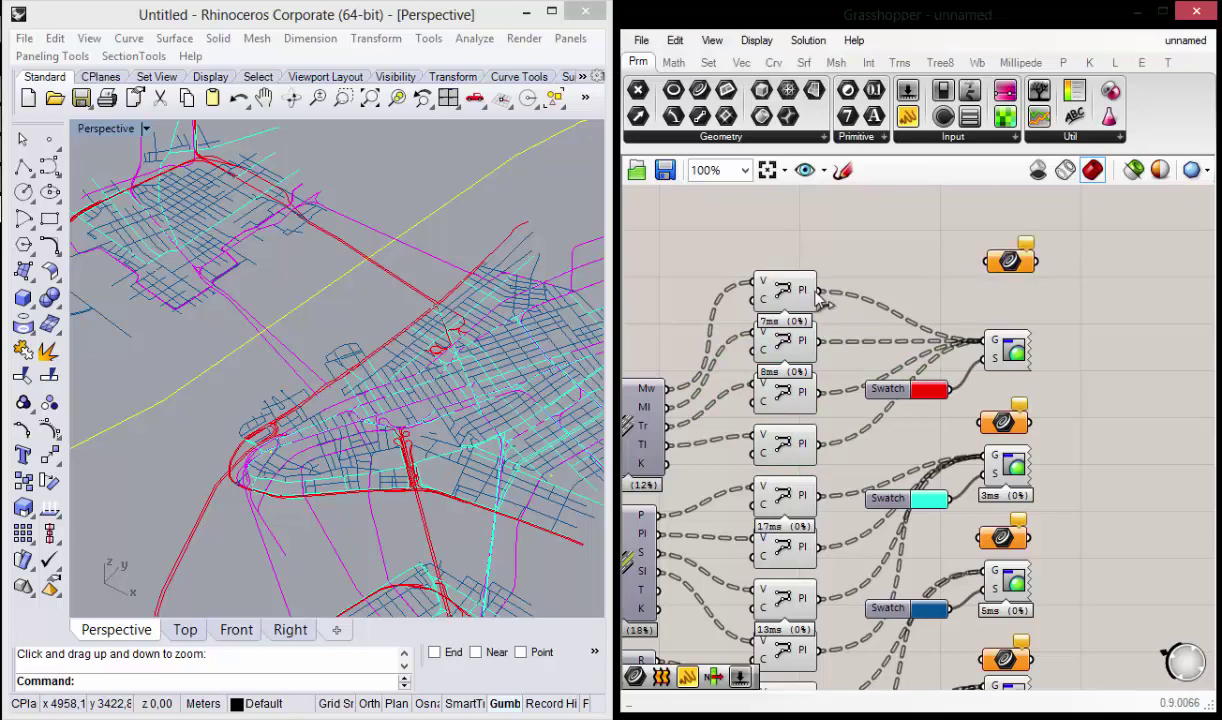
mouse_move(820, 291)
mouse_down()
mouse_move(988, 261)
mouse_move(820, 341)
mouse_up()
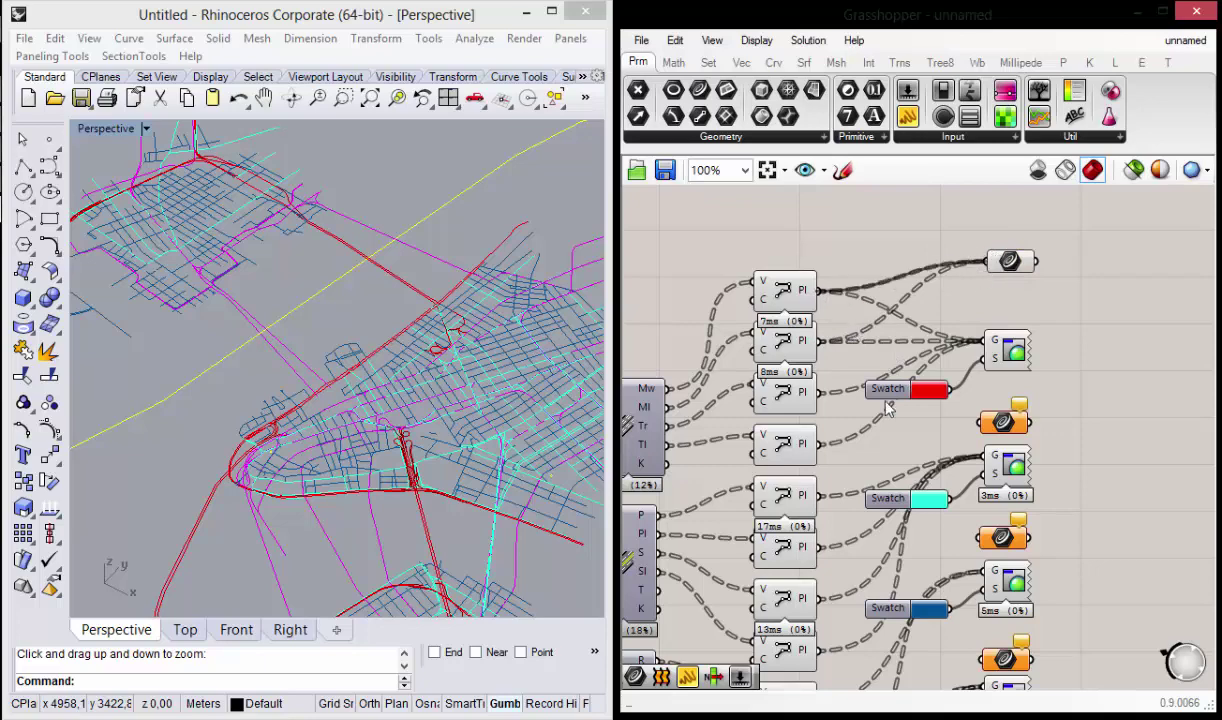
drag(820, 291, 988, 261)
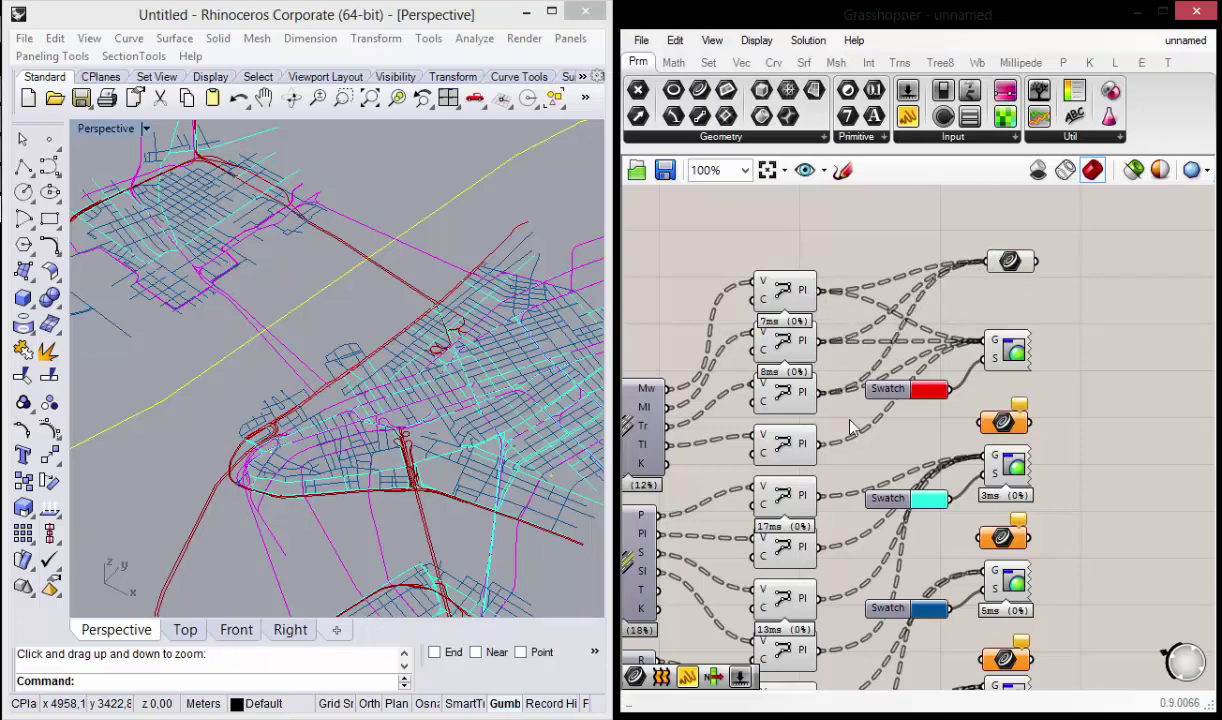
mouse_move(822, 443)
shift+mouse_down()
mouse_move(988, 261)
mouse_move(987, 237)
mouse_move(1015, 249)
shift+mouse_up()
Step: Preview the first Curve parameter's curves in Rhino and reposition it on the canvas
click(1069, 308)
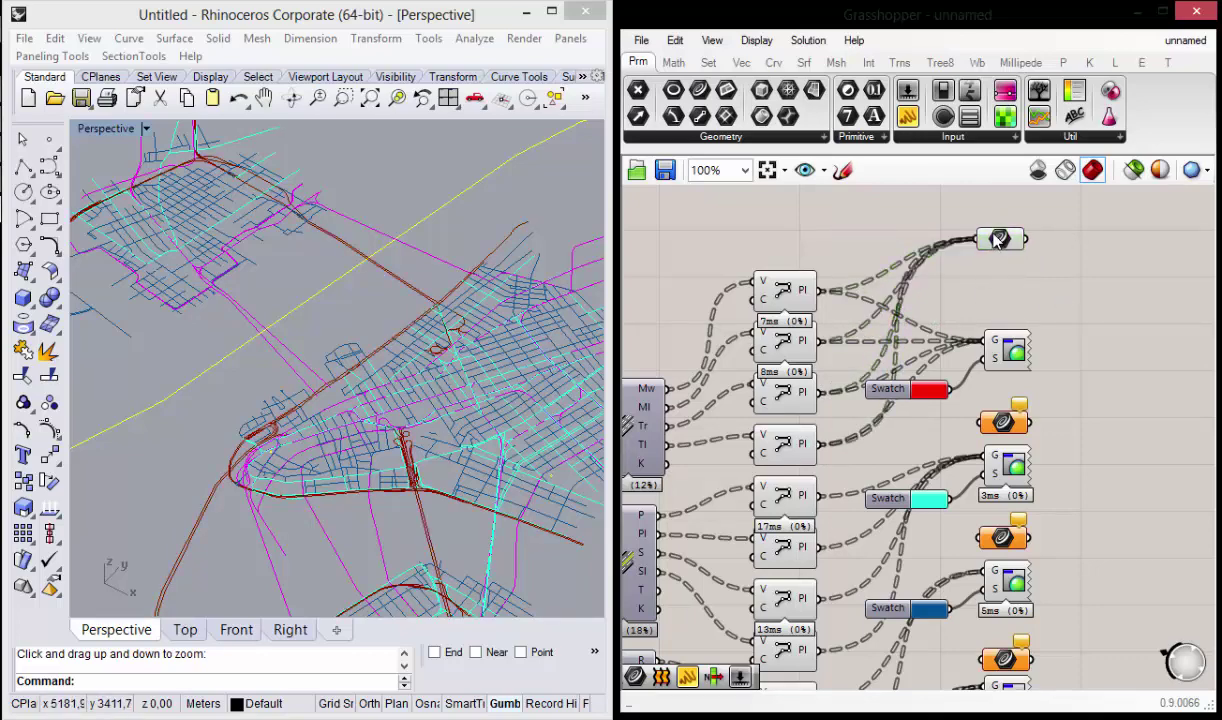
click(1015, 245)
right_drag(503, 349, 415, 510)
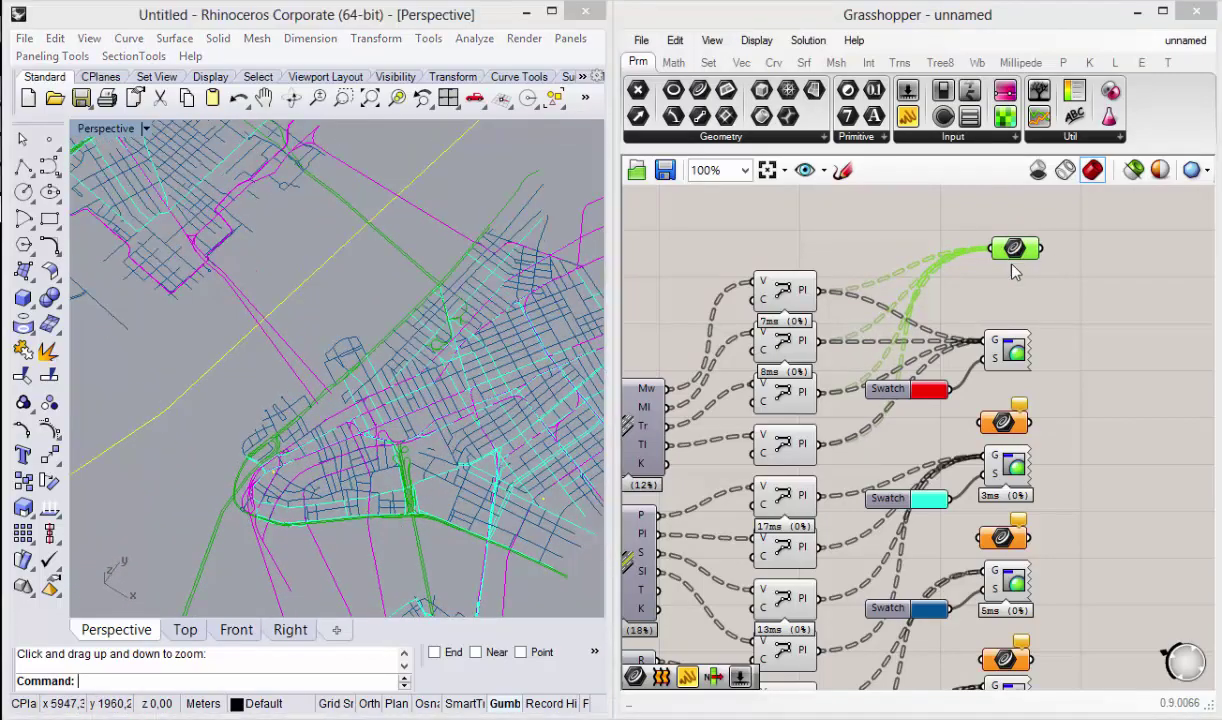
mouse_move(1004, 252)
mouse_down()
mouse_move(994, 254)
mouse_move(1013, 260)
mouse_up()
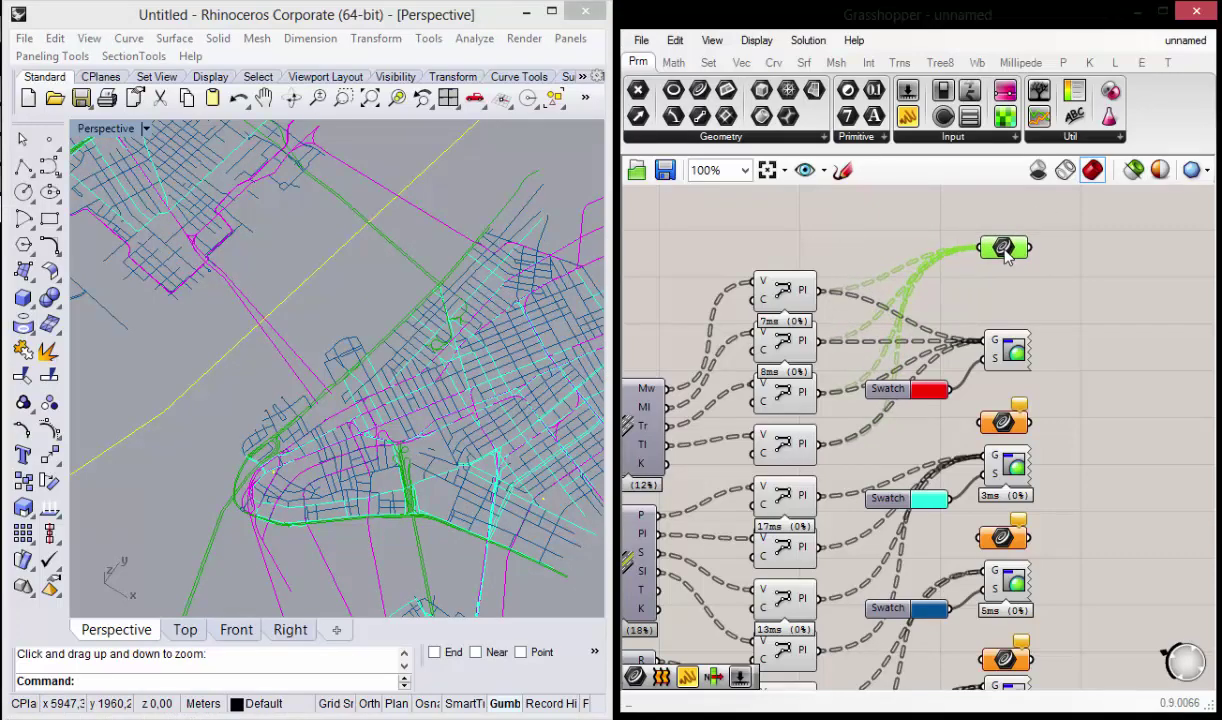
mouse_move(1013, 309)
right_down()
mouse_move(971, 261)
mouse_move(905, 330)
right_up()
click(971, 261)
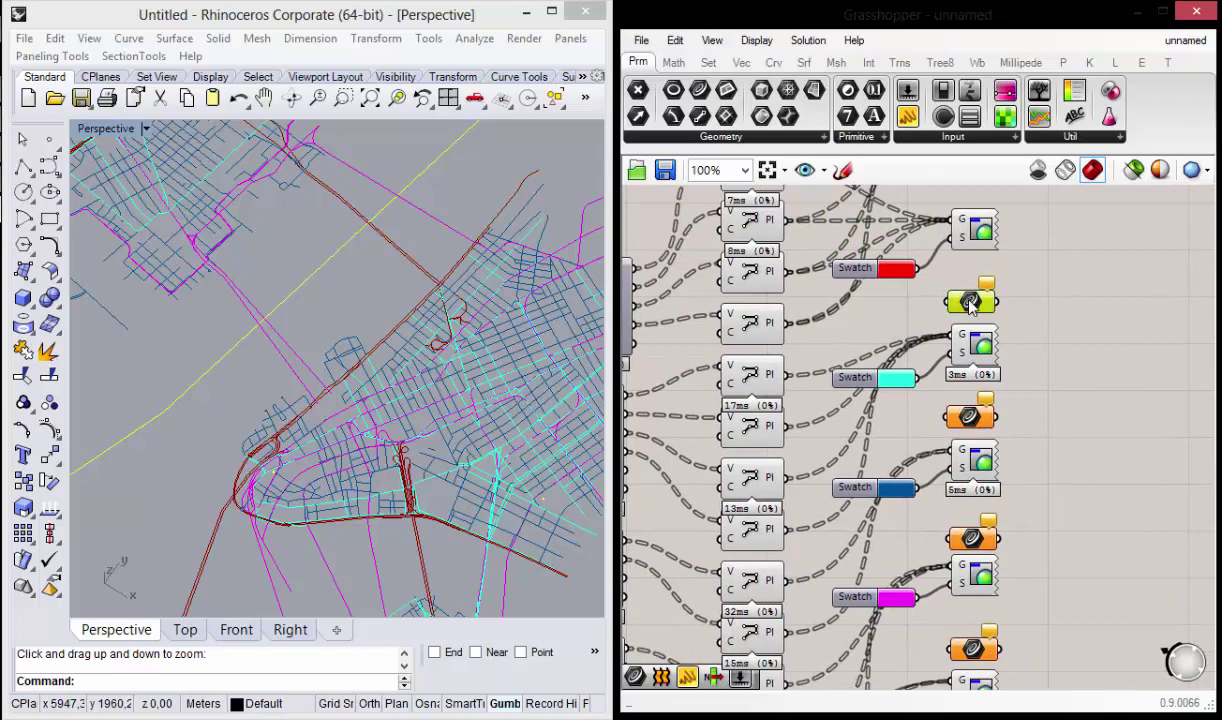
click(794, 366)
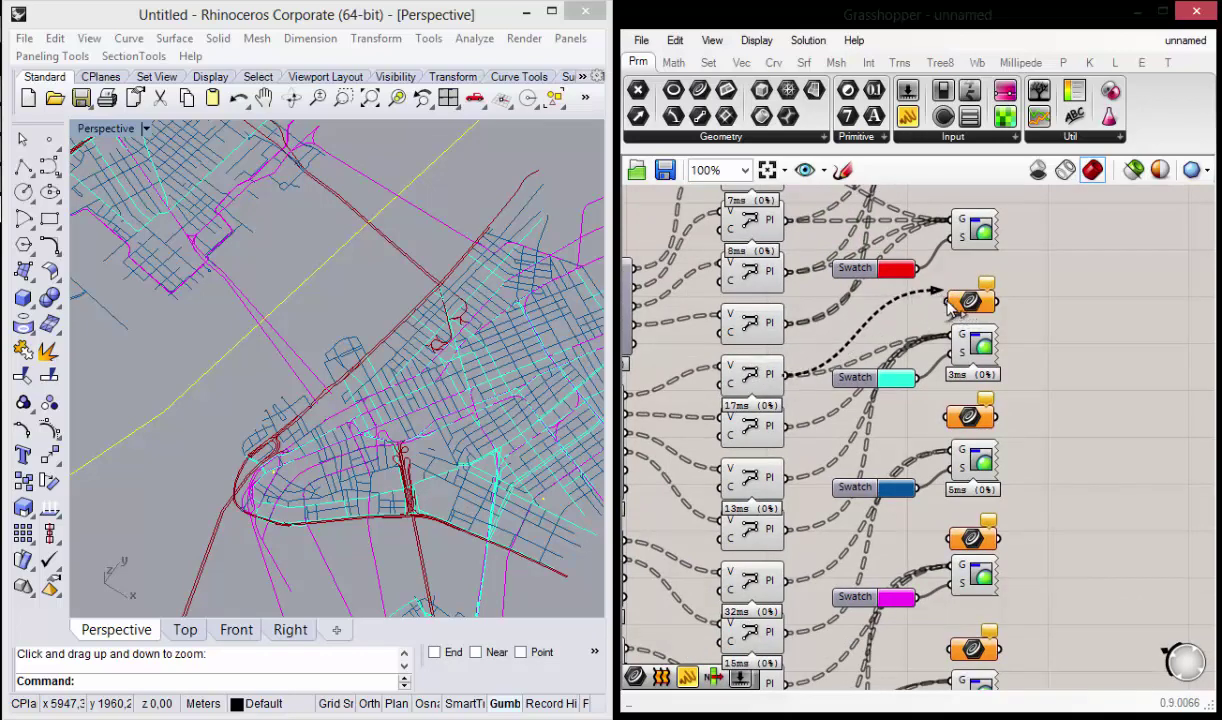
Step: Connect the next Pl outputs into the second Curve parameter and preview its curves
drag(885, 318, 948, 302)
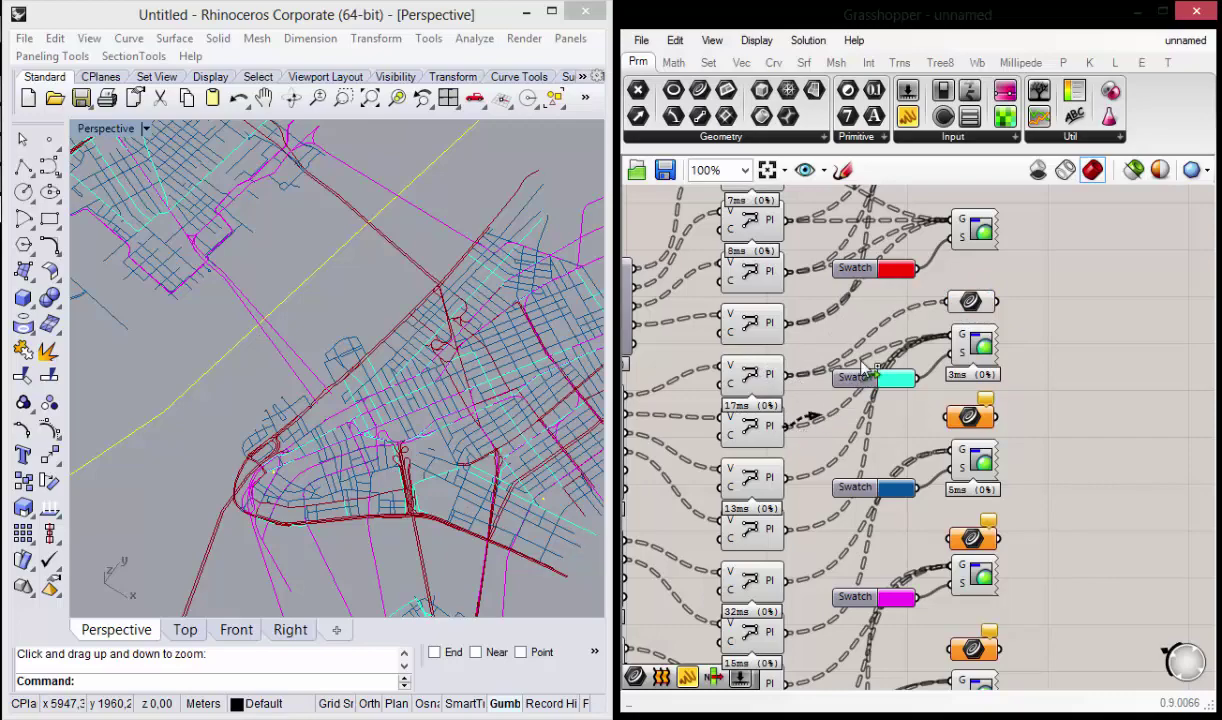
right_drag(828, 457, 822, 460)
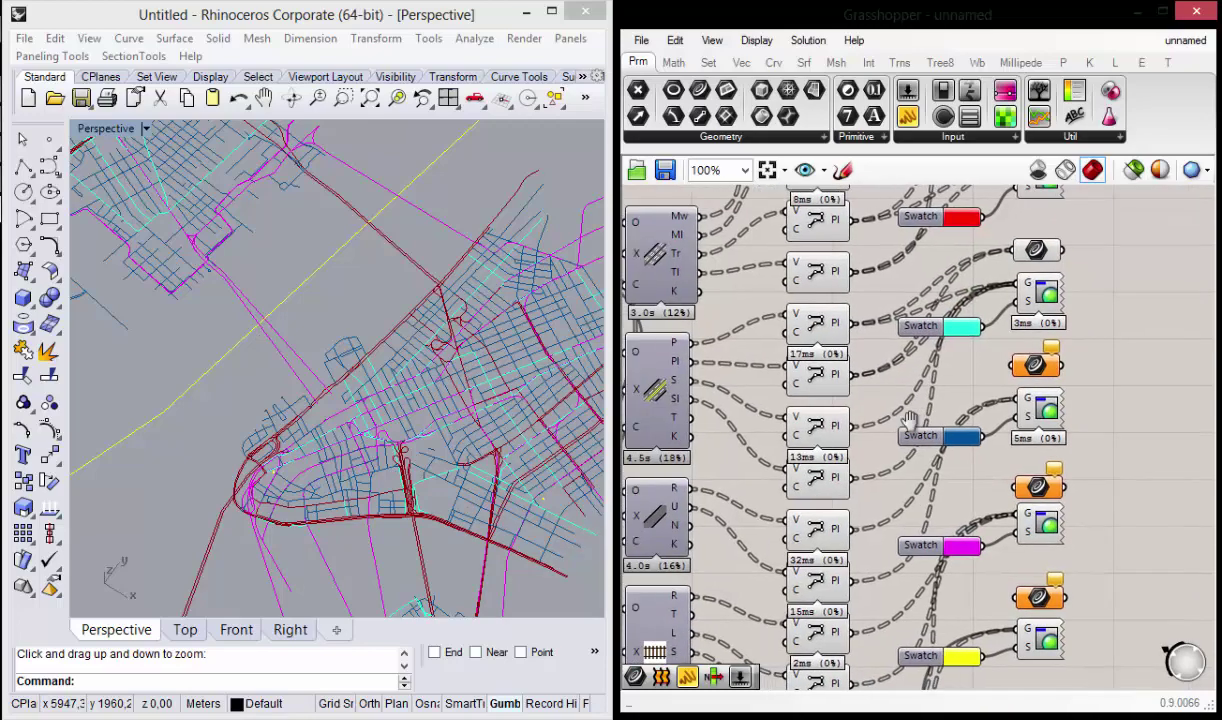
drag(790, 450, 972, 272)
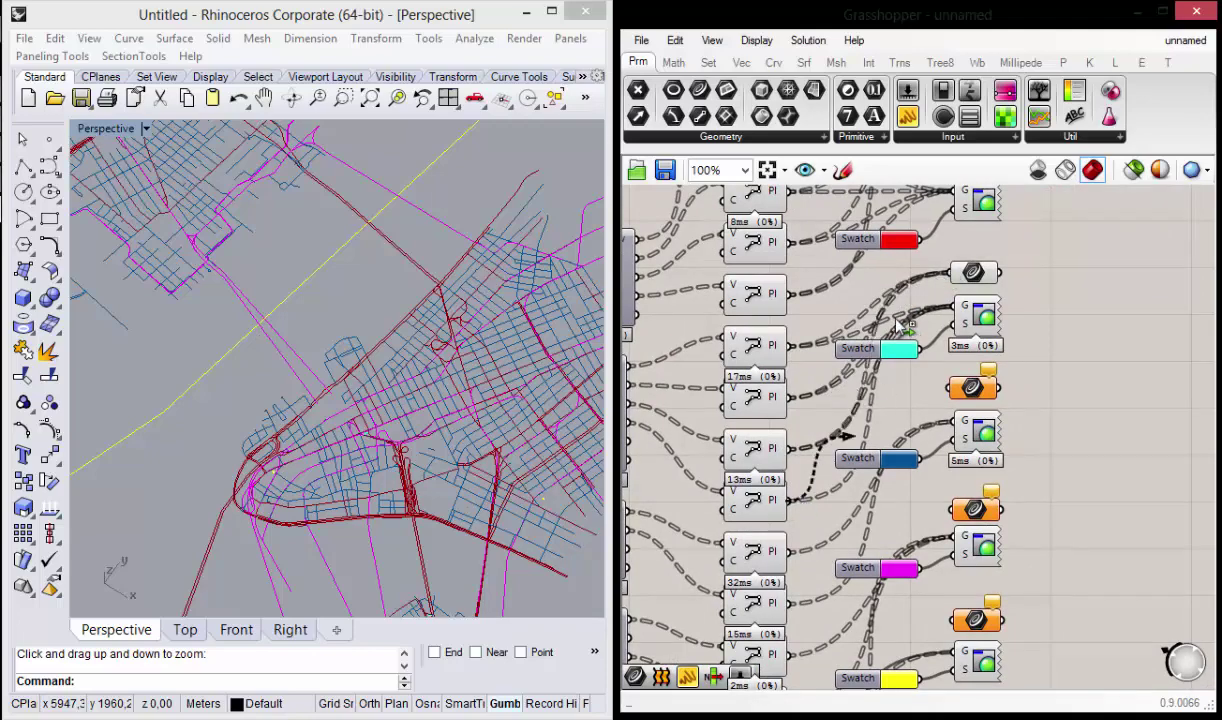
drag(797, 508, 965, 273)
right_drag(785, 425, 895, 454)
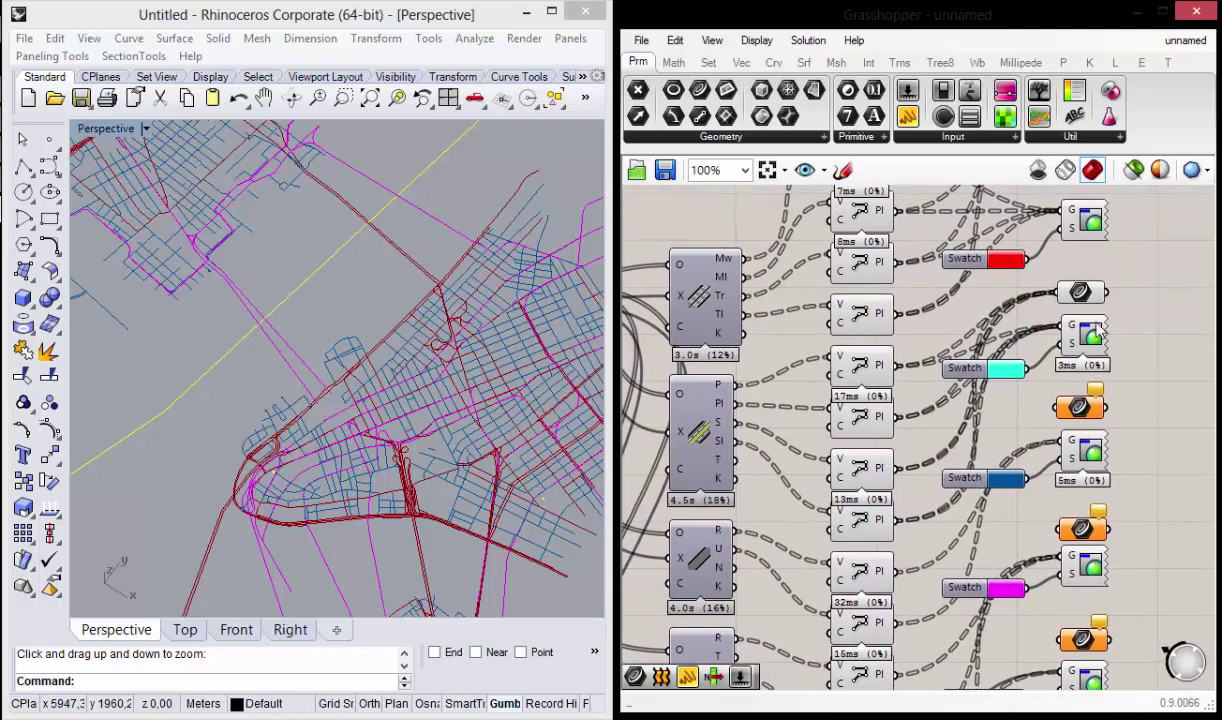
click(1078, 292)
right_drag(428, 391, 507, 459)
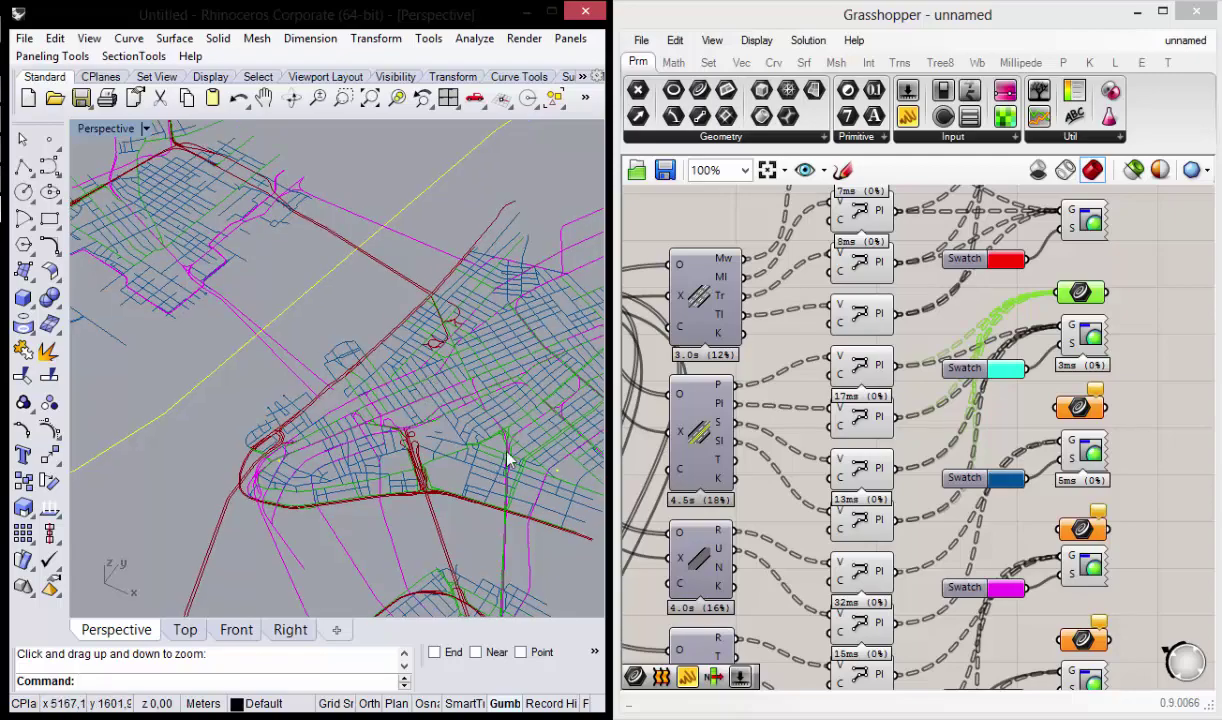
Step: Move the yellow Swatch group further down the canvas
mouse_move(1156, 368)
right_down()
mouse_move(1078, 345)
mouse_move(1047, 289)
right_up()
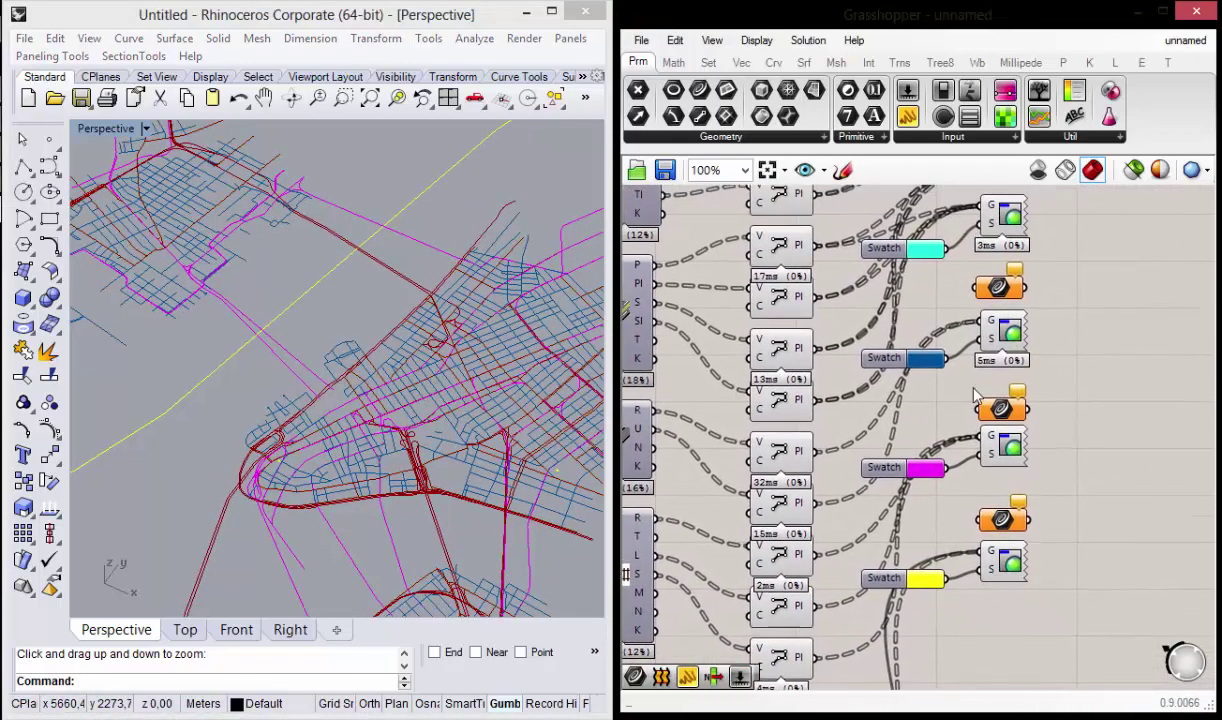
scroll(1022, 527, down, 3)
scroll(1022, 527, up, 2)
drag(1045, 573, 862, 453)
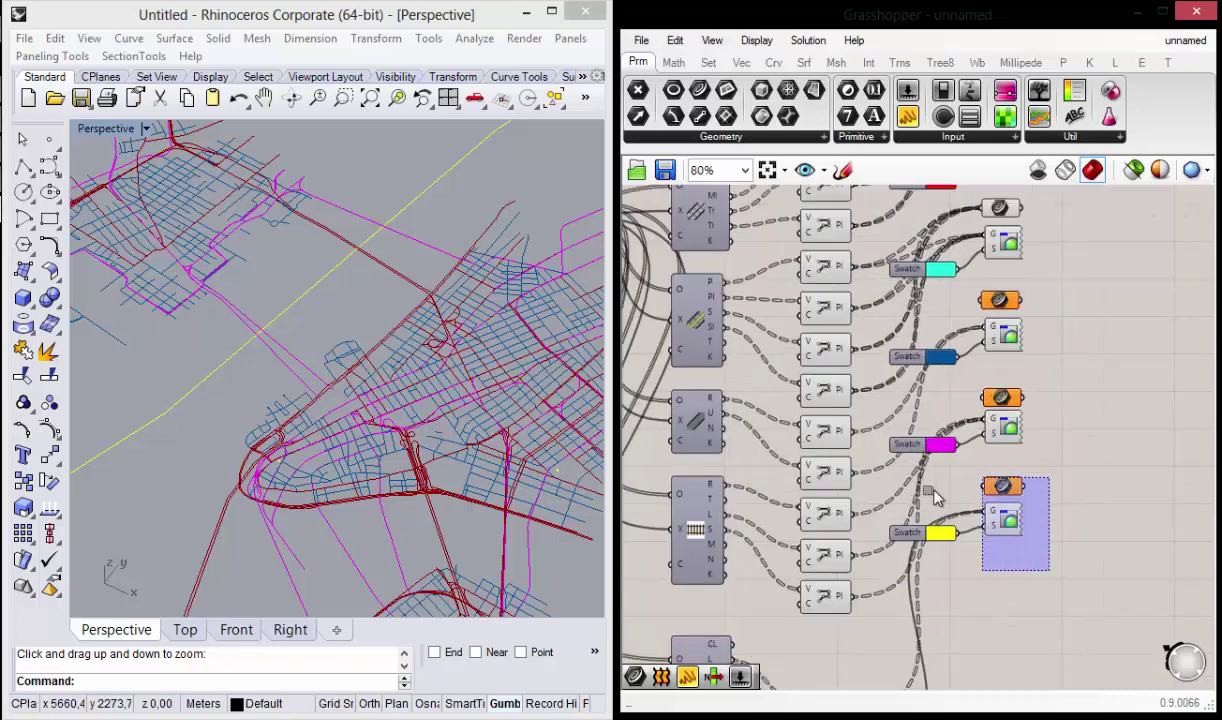
right_drag(1035, 541, 962, 370)
drag(938, 352, 938, 555)
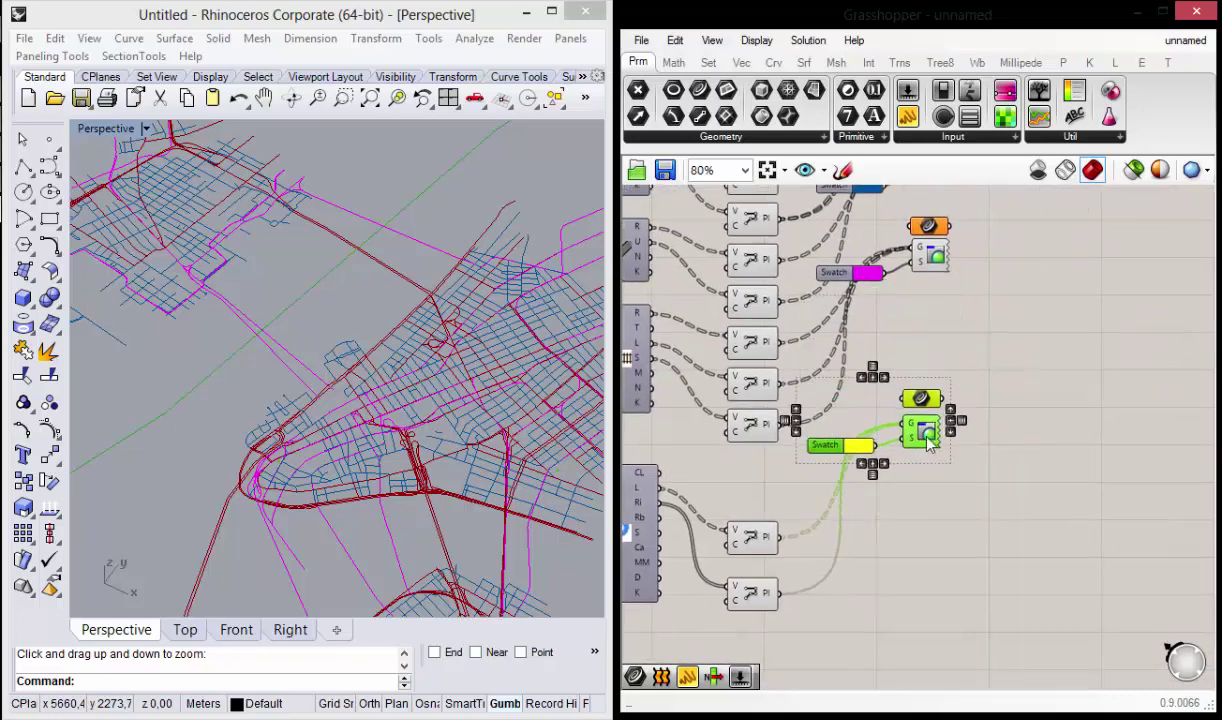
click(988, 440)
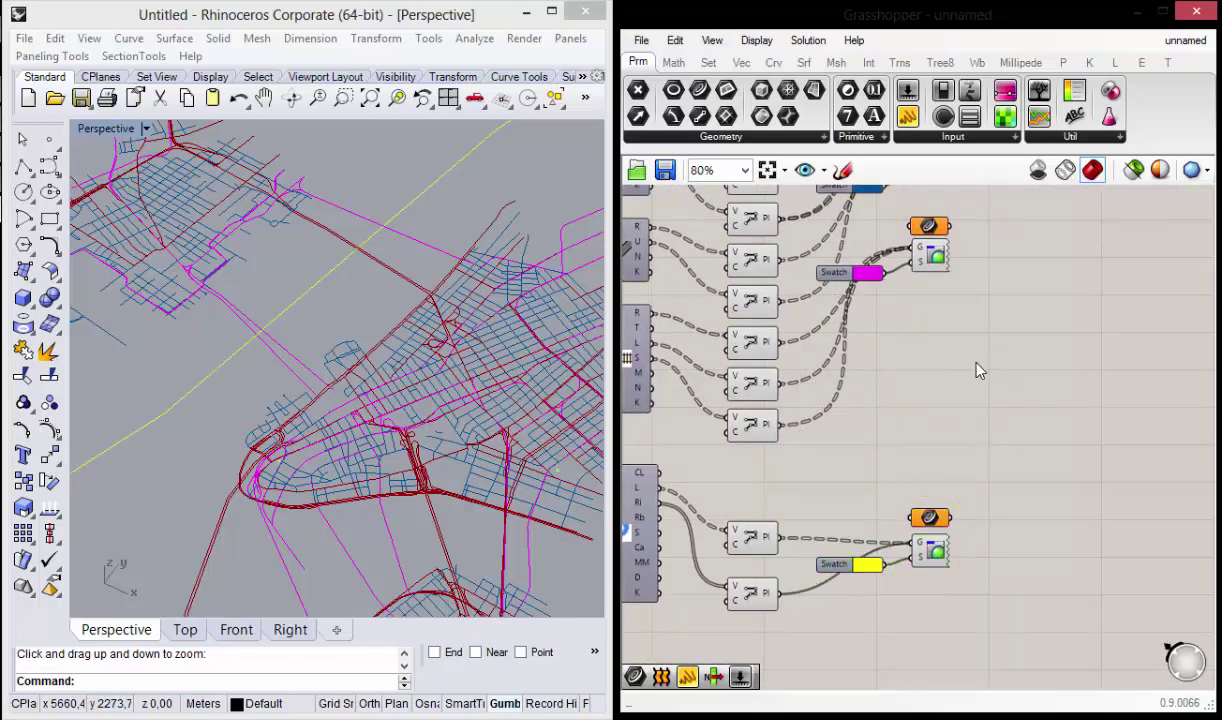
Step: Move the magenta and blue Swatch groups lower on the canvas
right_drag(977, 368, 1036, 458)
drag(1036, 437, 890, 333)
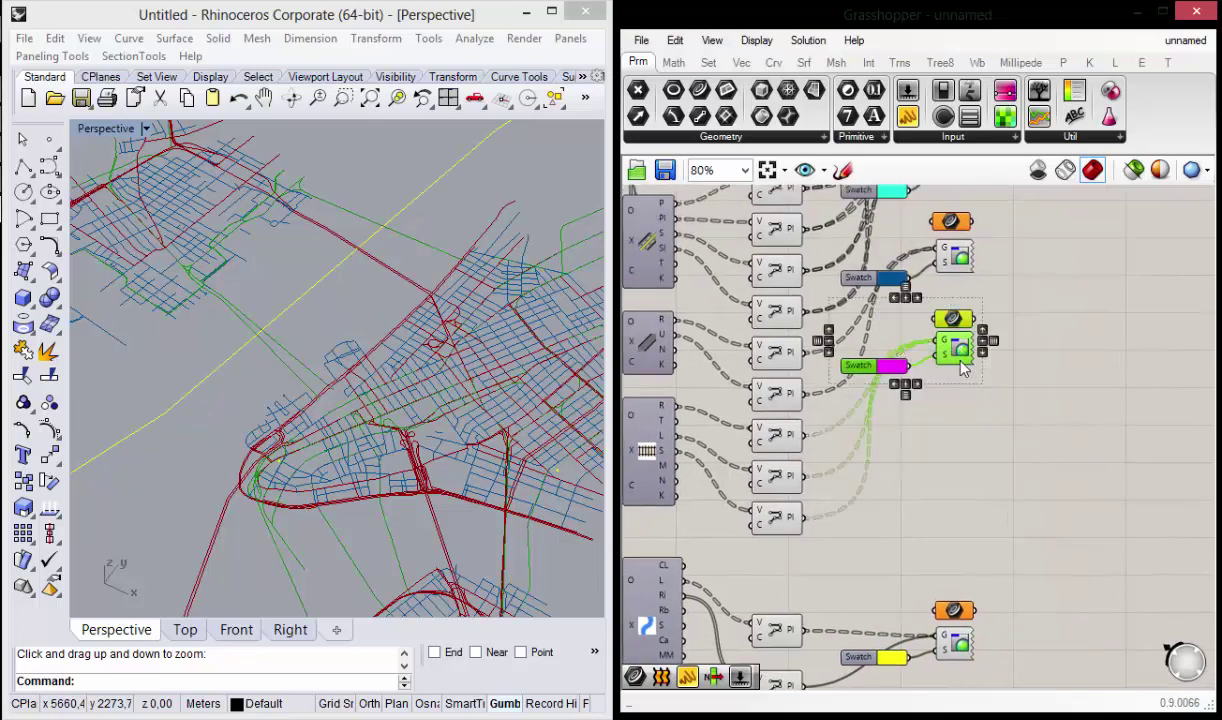
drag(962, 370, 962, 490)
click(1002, 320)
right_drag(1002, 320, 1020, 395)
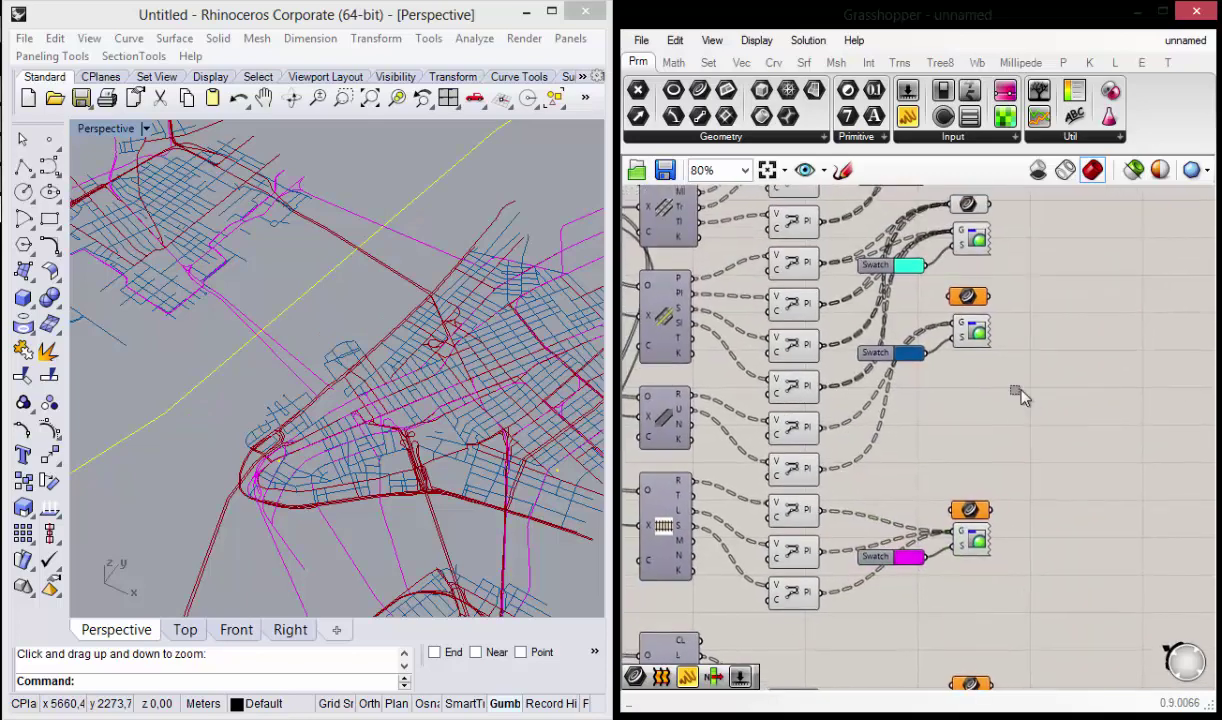
drag(1020, 395, 850, 282)
drag(985, 336, 988, 424)
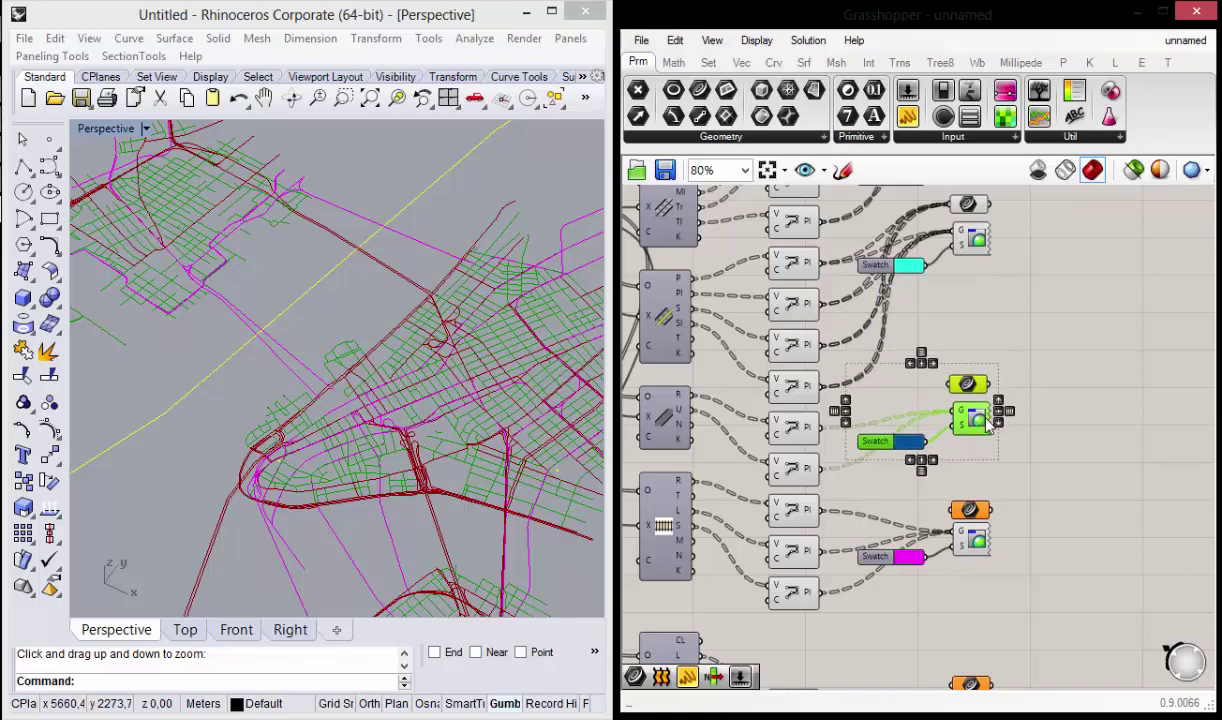
click(1042, 325)
Step: Rewire the blue category's Pl outputs from its preview into its orange component
right_drag(900, 360, 912, 398)
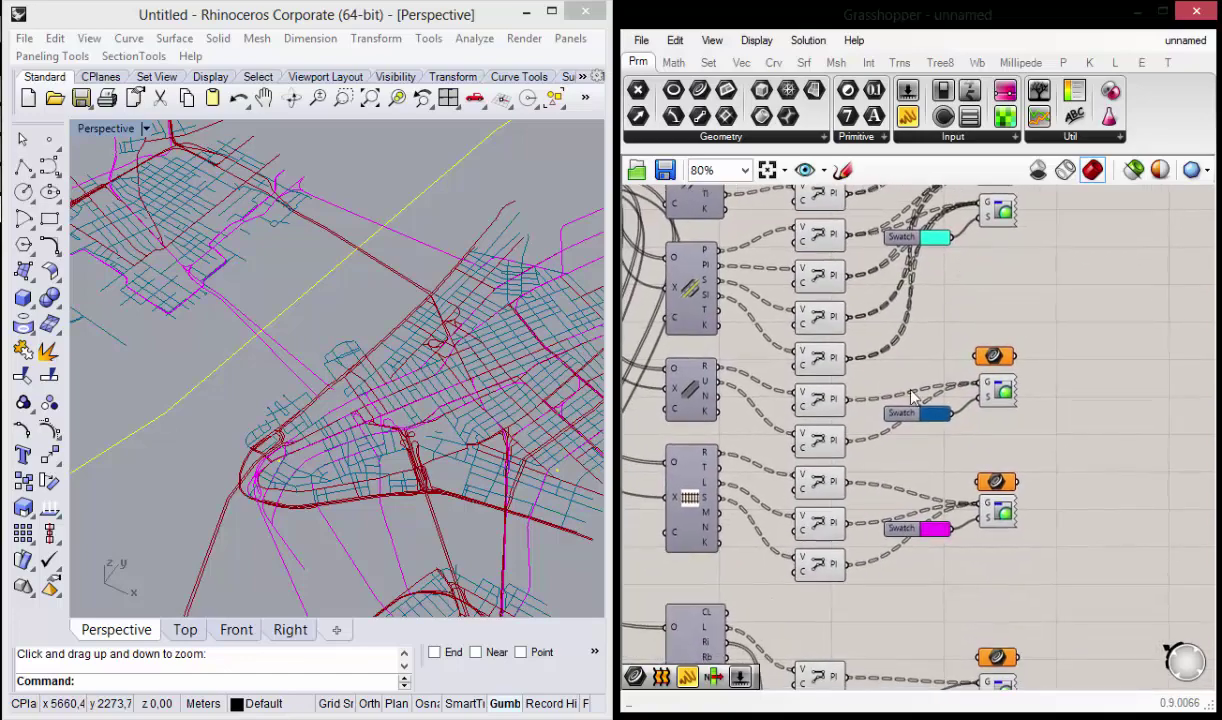
scroll(912, 398, up, 1)
click(811, 403)
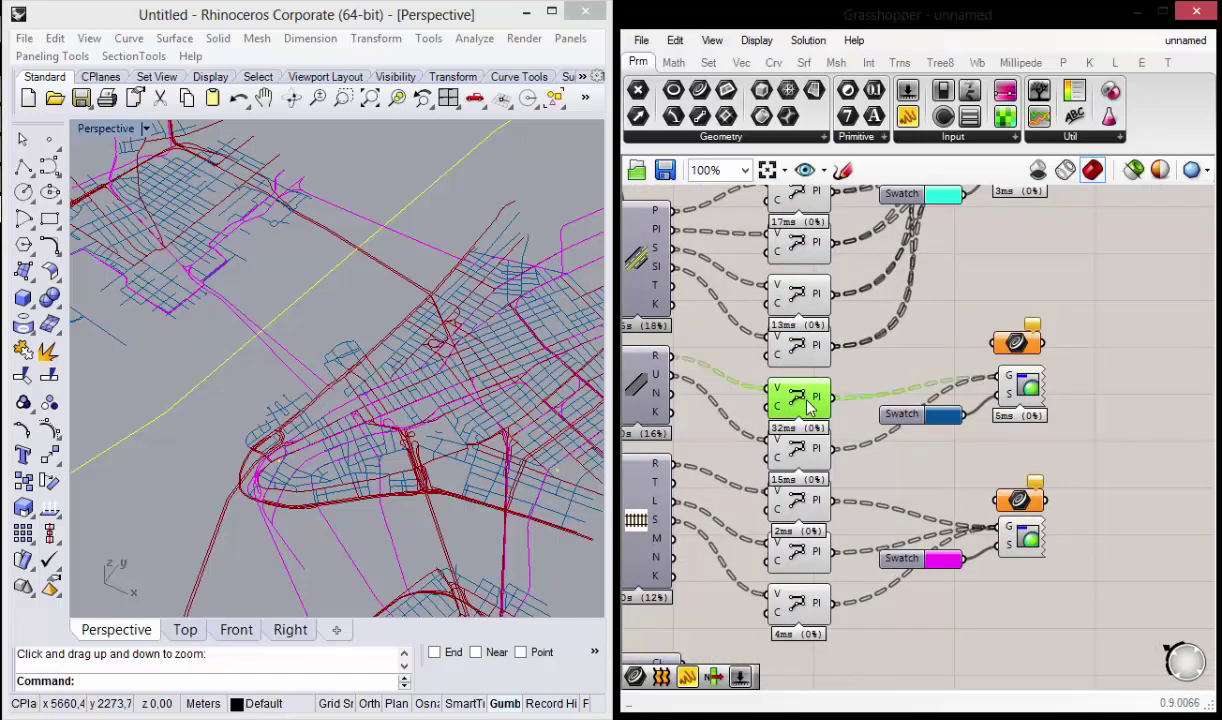
drag(830, 397, 996, 343)
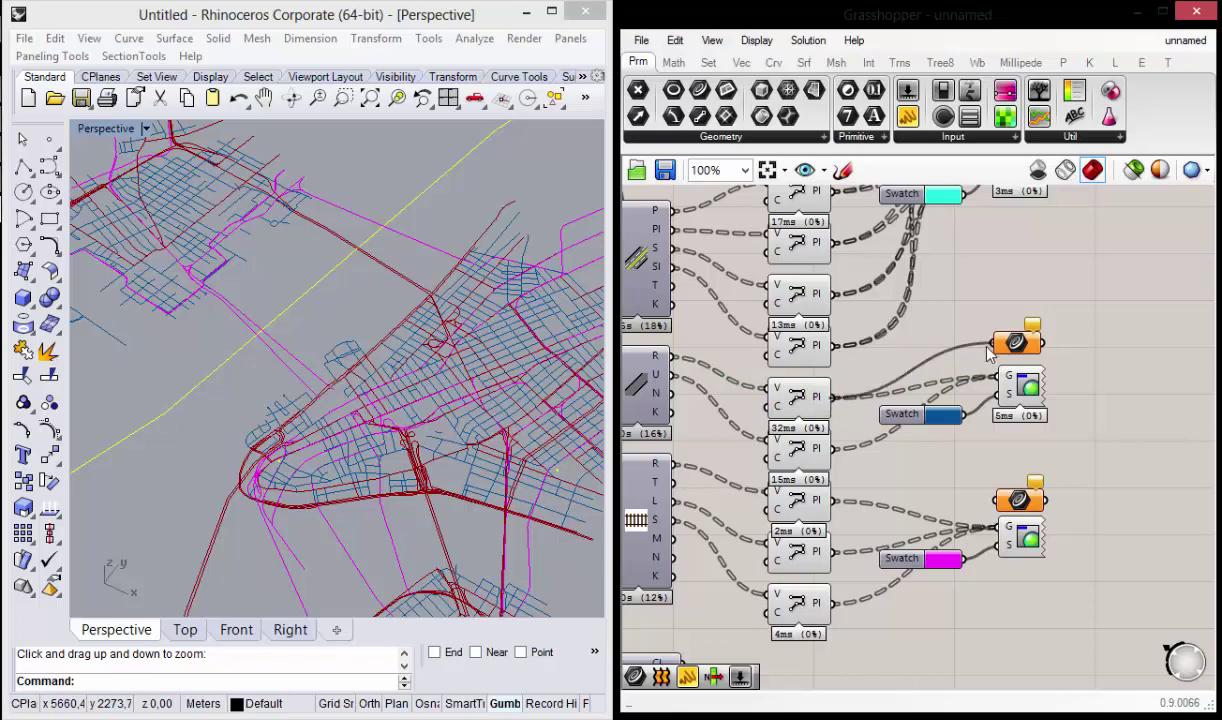
drag(832, 450, 996, 343)
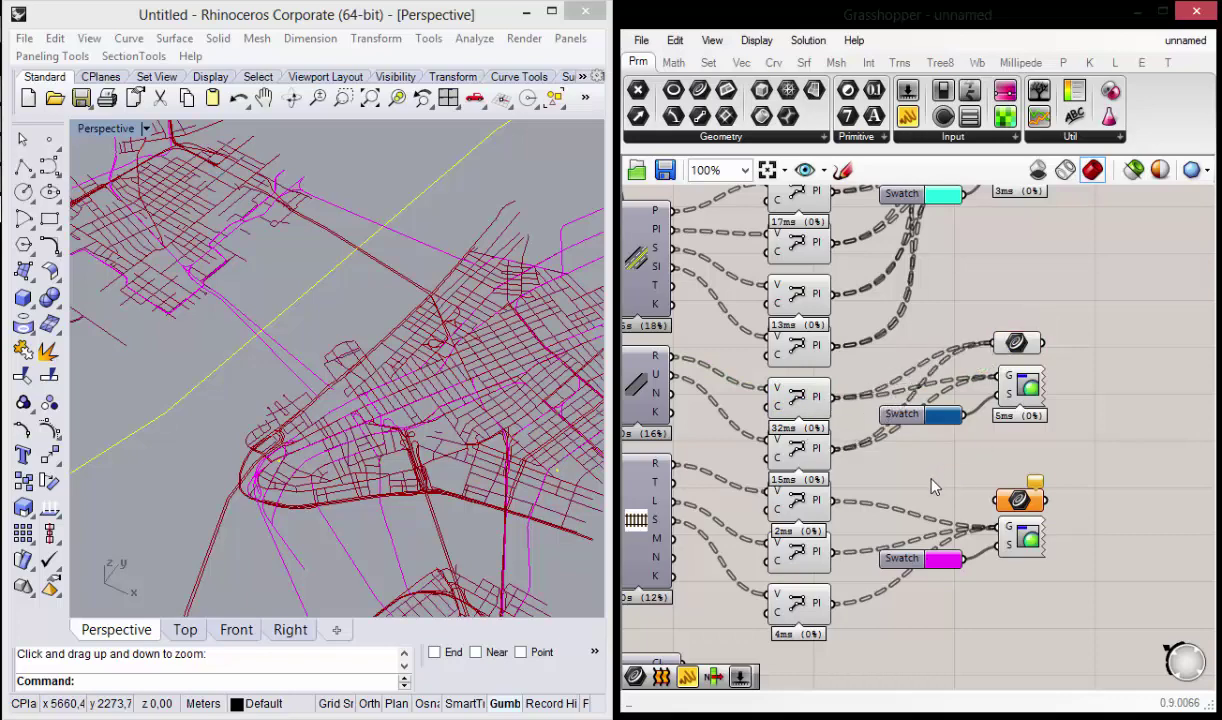
Step: Wire the Pl outputs into the magenta and yellow groups' orange components
mouse_move(938, 427)
right_down()
mouse_move(938, 373)
mouse_move(990, 277)
right_up()
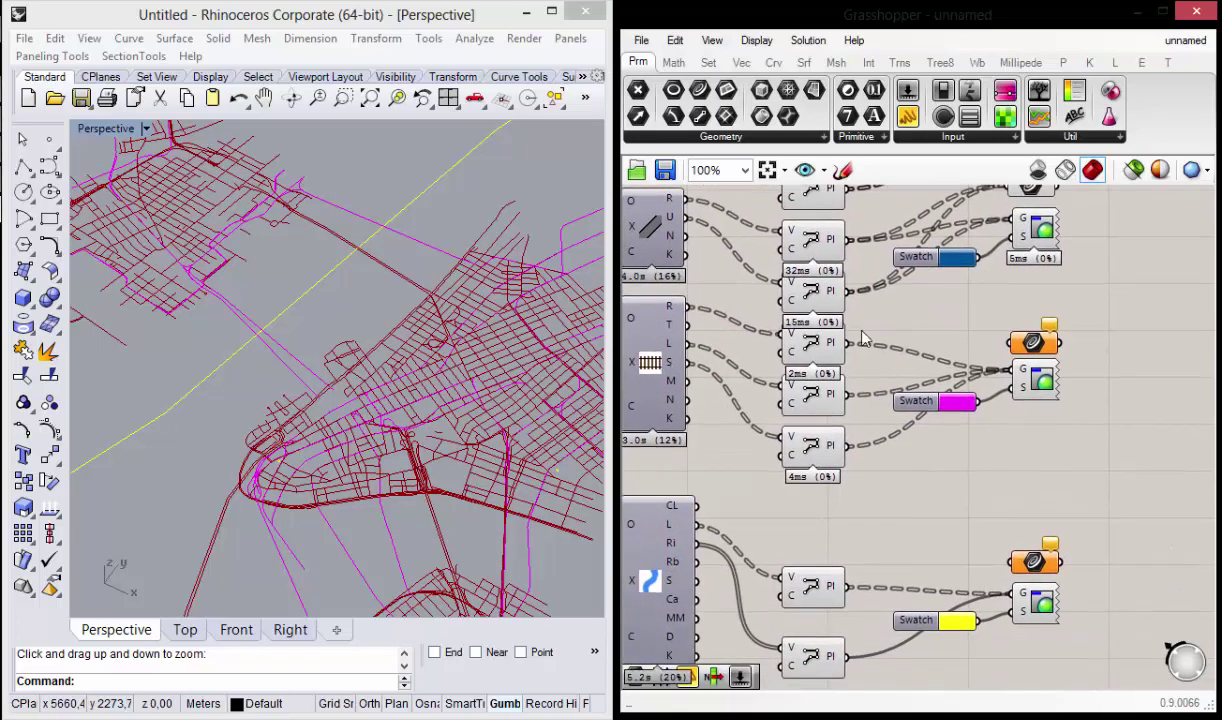
drag(846, 343, 1008, 343)
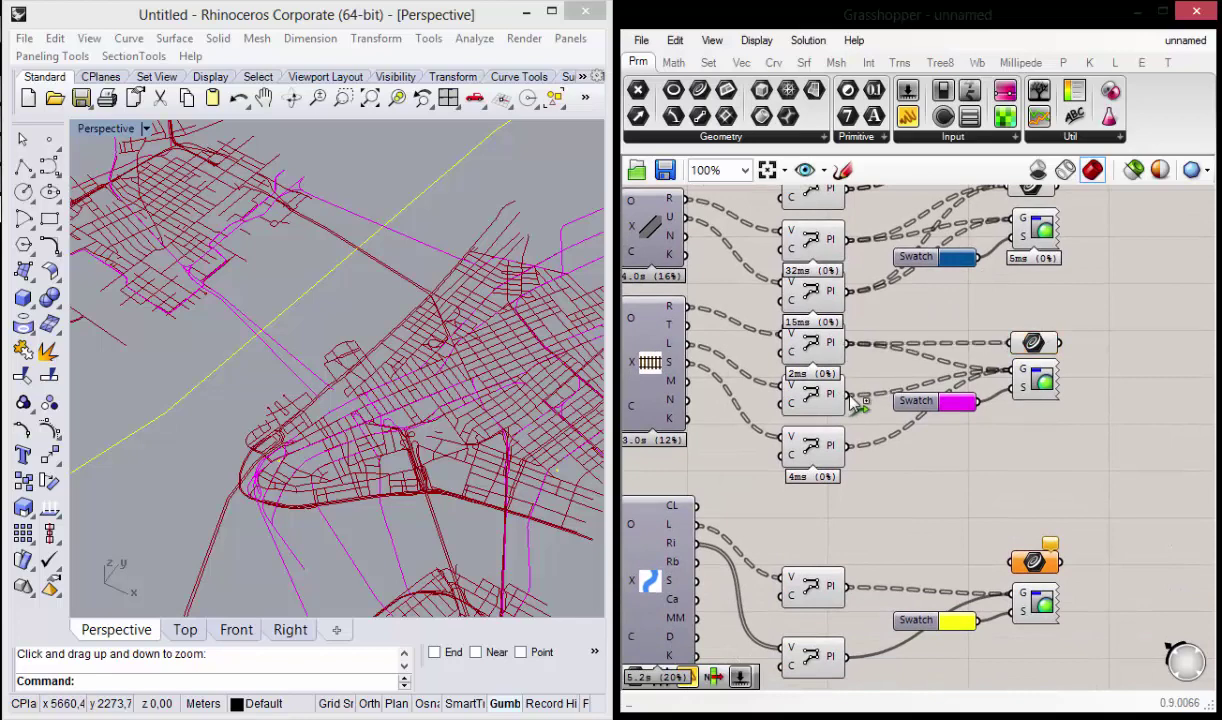
drag(846, 445, 1005, 343)
right_drag(875, 596, 873, 443)
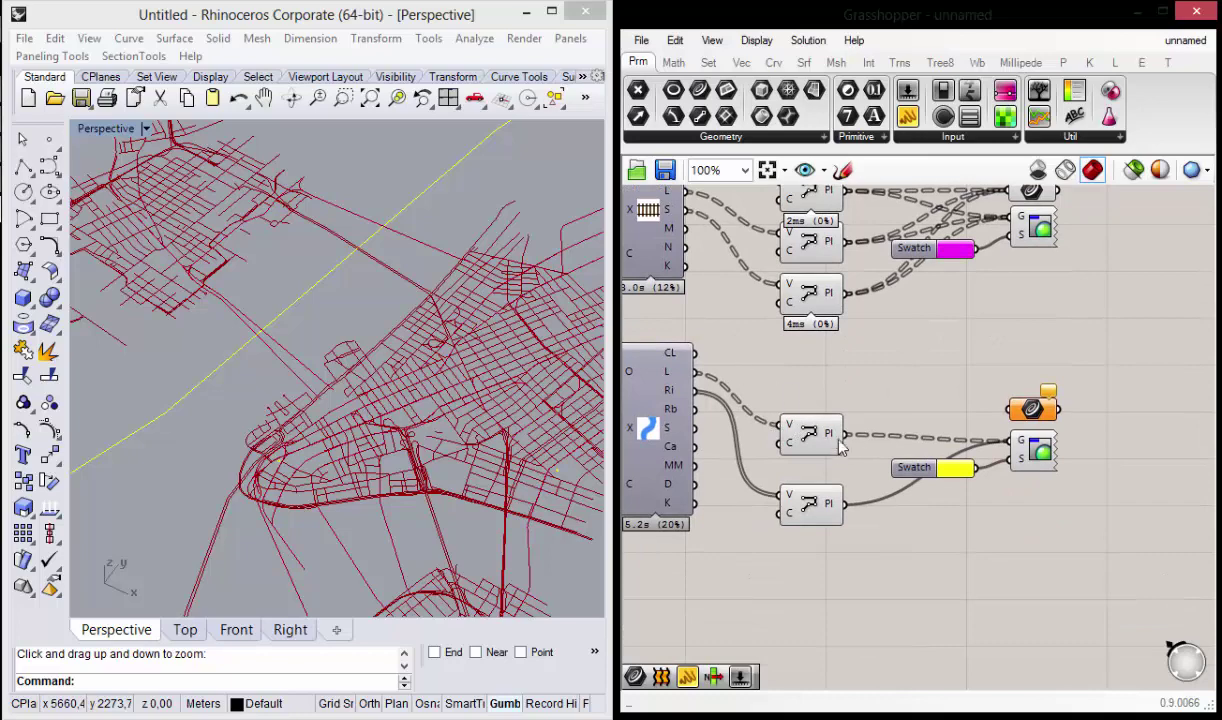
drag(782, 624, 850, 350)
click(845, 567)
click(1032, 410)
drag(846, 433, 1008, 409)
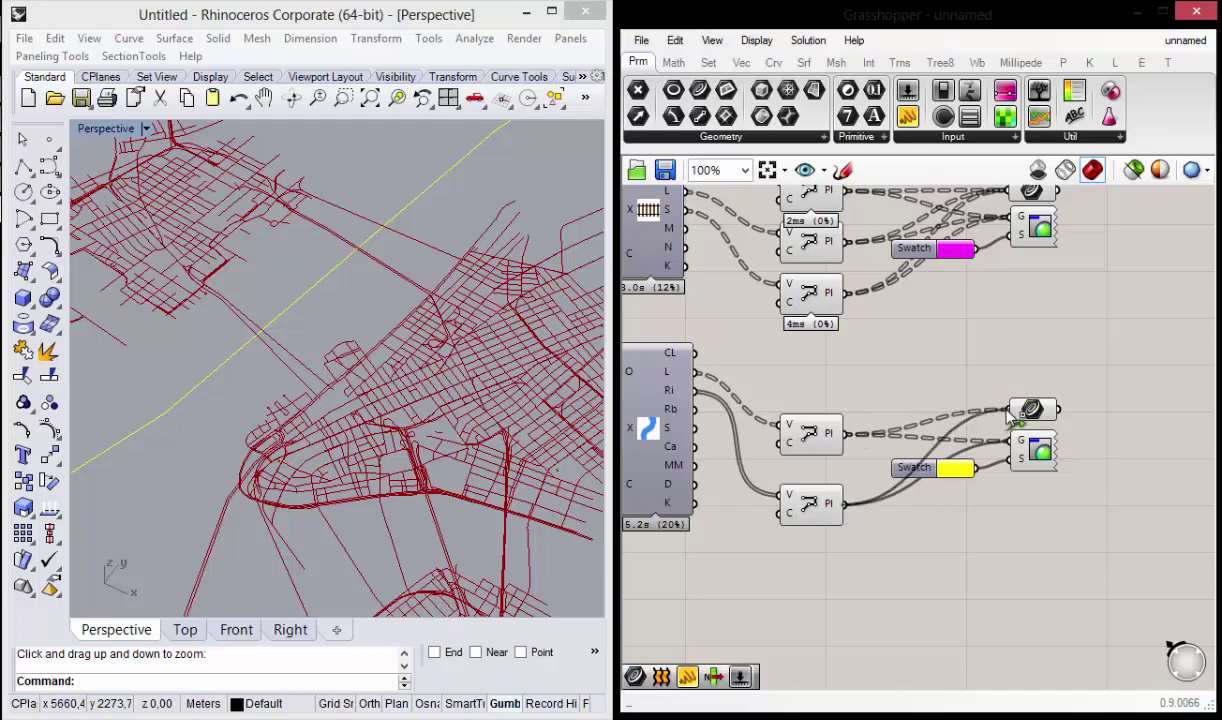
scroll(955, 420, down, 5)
Step: Highlight the top Curve parameter's curves in Rhino to check them
scroll(940, 316, up, 2)
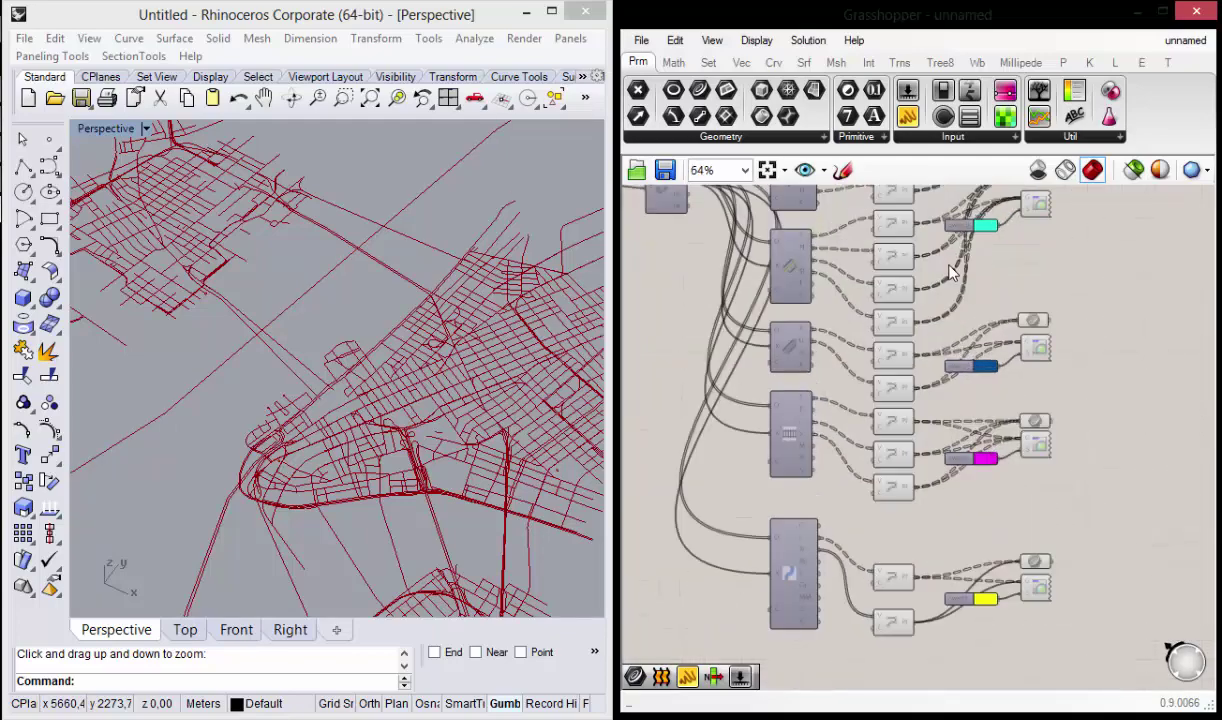
scroll(990, 325, up, 1)
scroll(1040, 330, up, 2)
right_drag(1047, 333, 949, 374)
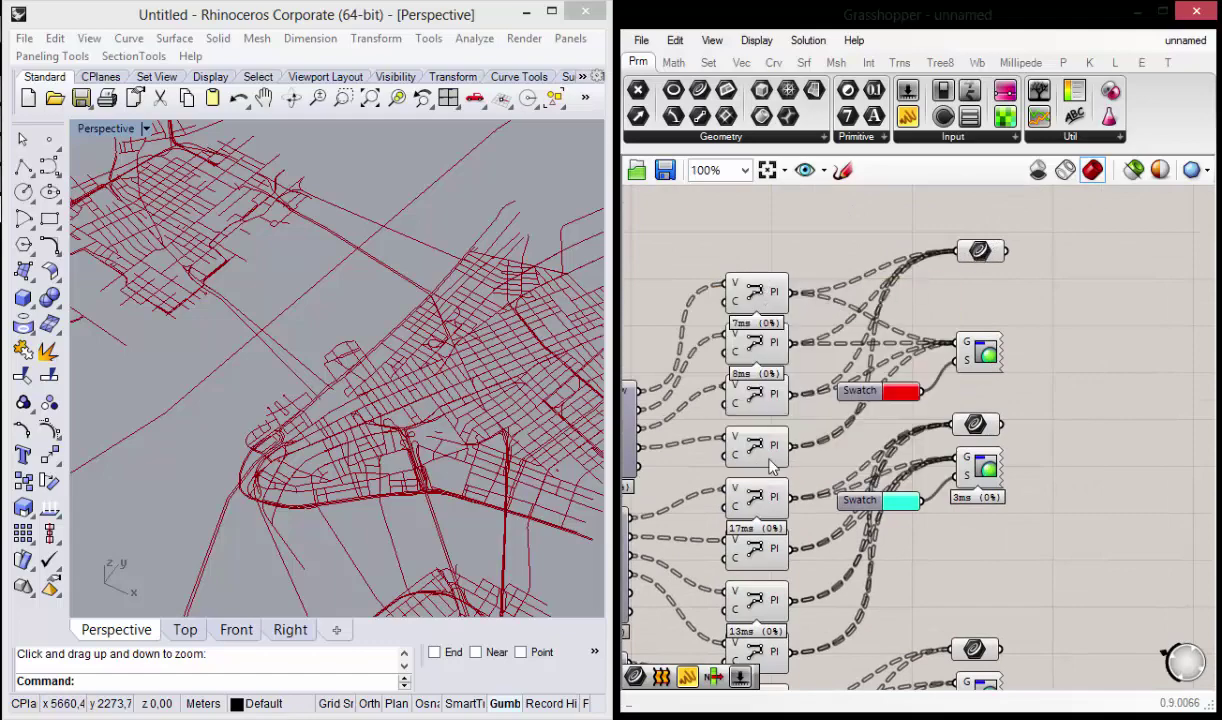
right_drag(770, 465, 910, 428)
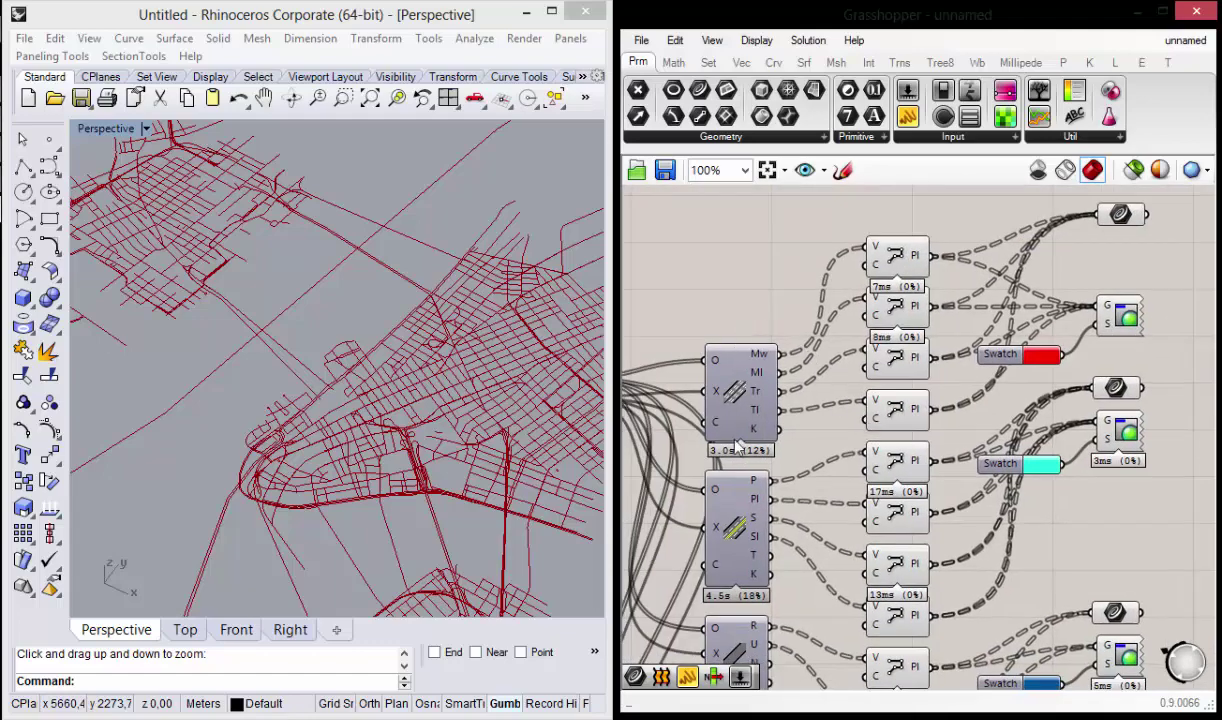
right_drag(1018, 358, 910, 388)
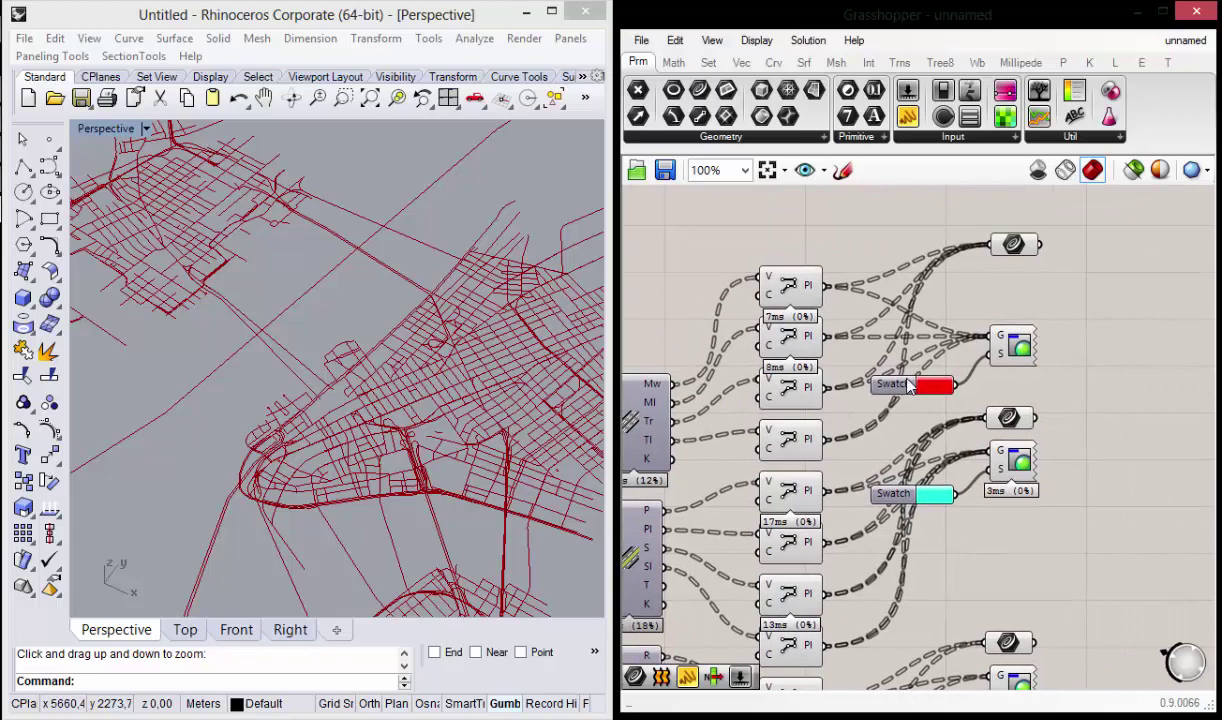
click(1012, 245)
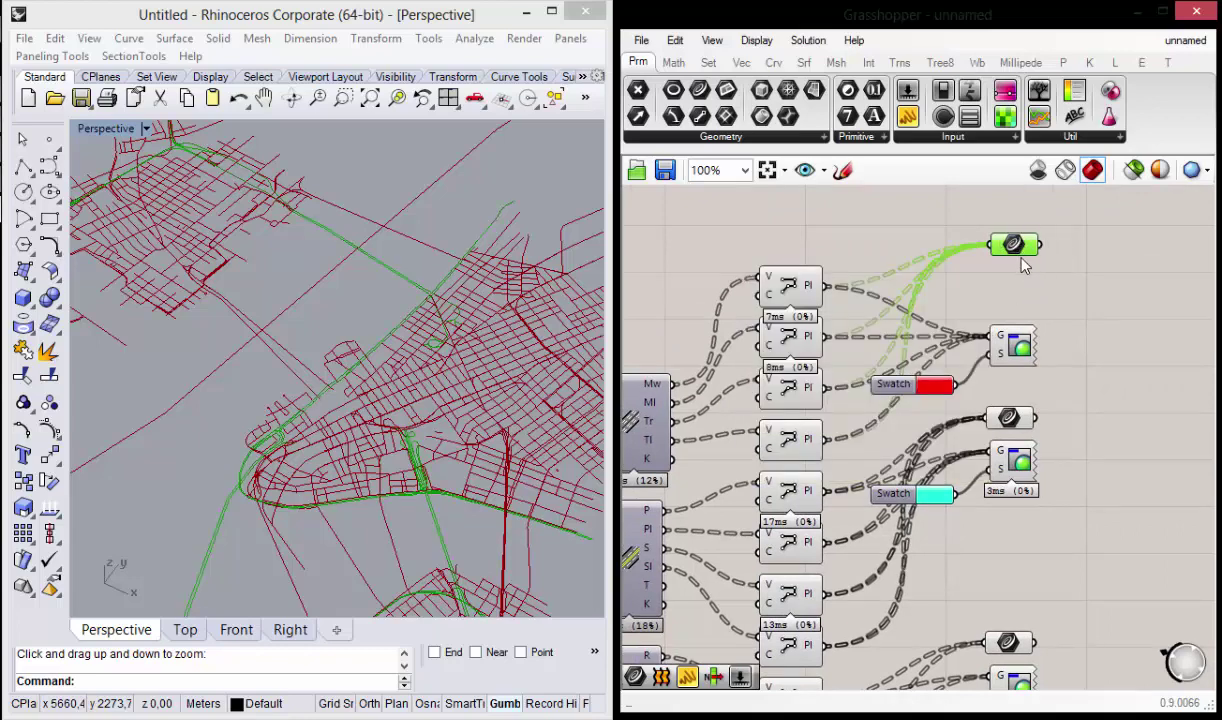
click(1004, 305)
Step: Window-select the whole middle column of splitting components
right_drag(739, 327, 847, 318)
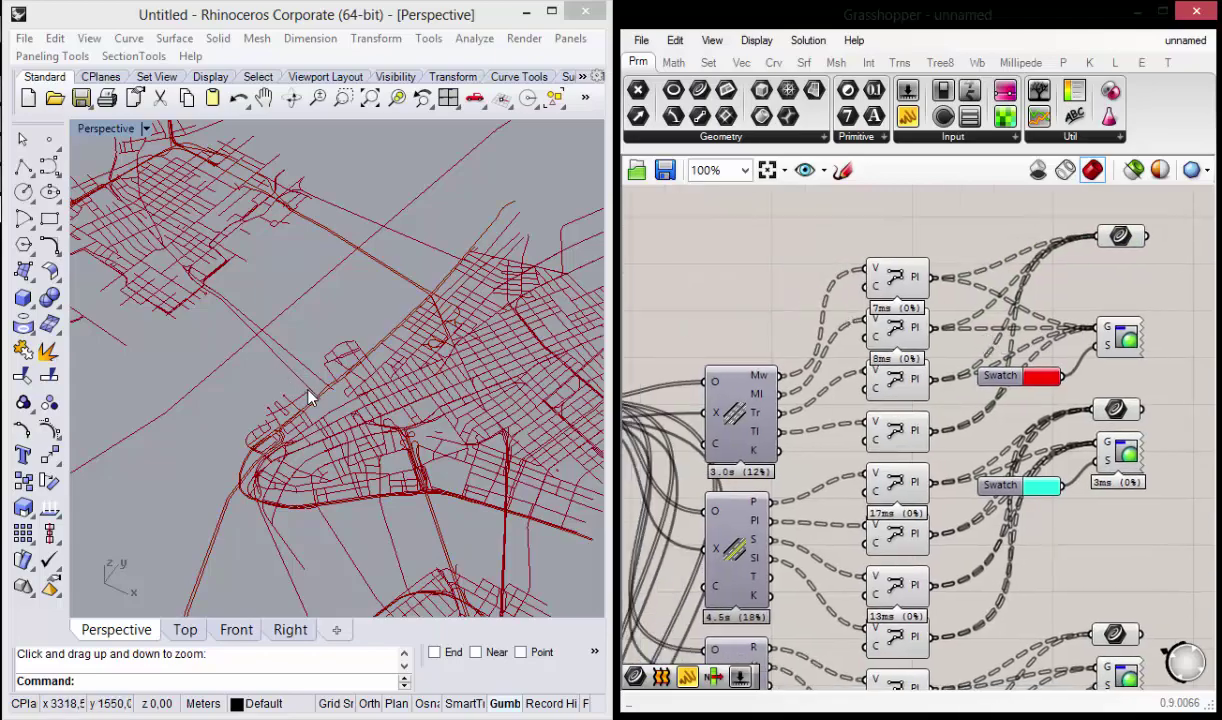
right_drag(308, 398, 303, 396)
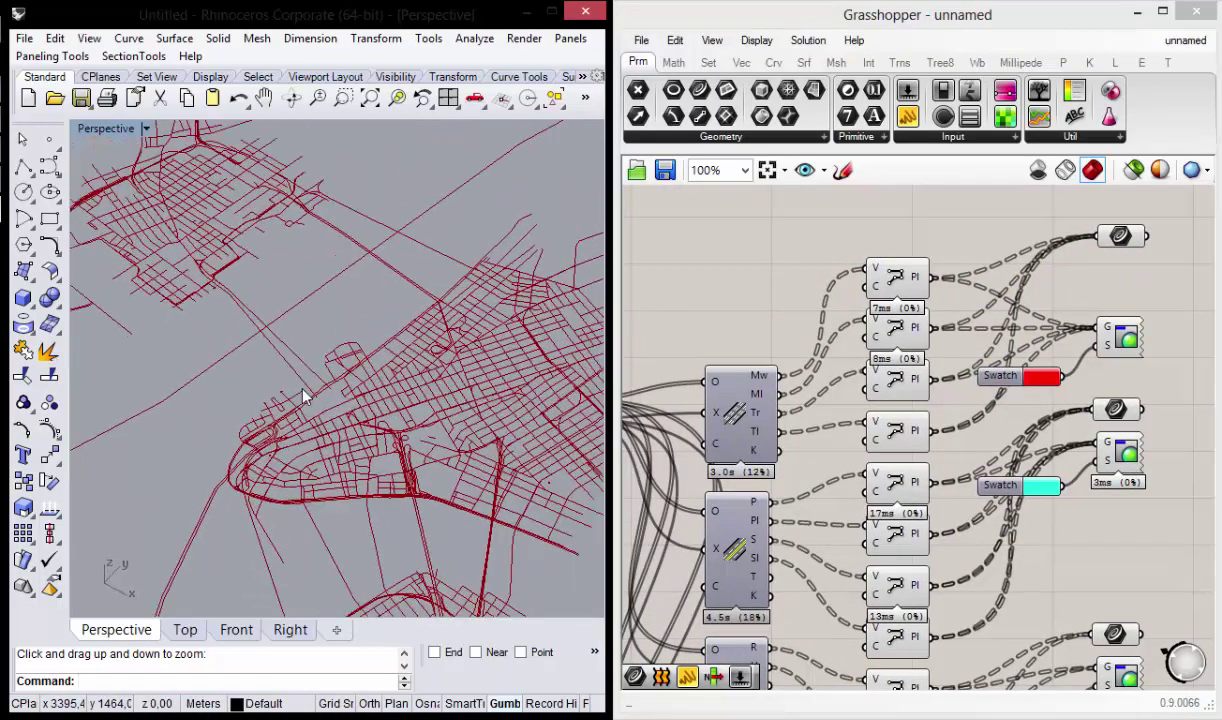
right_drag(906, 276, 862, 290)
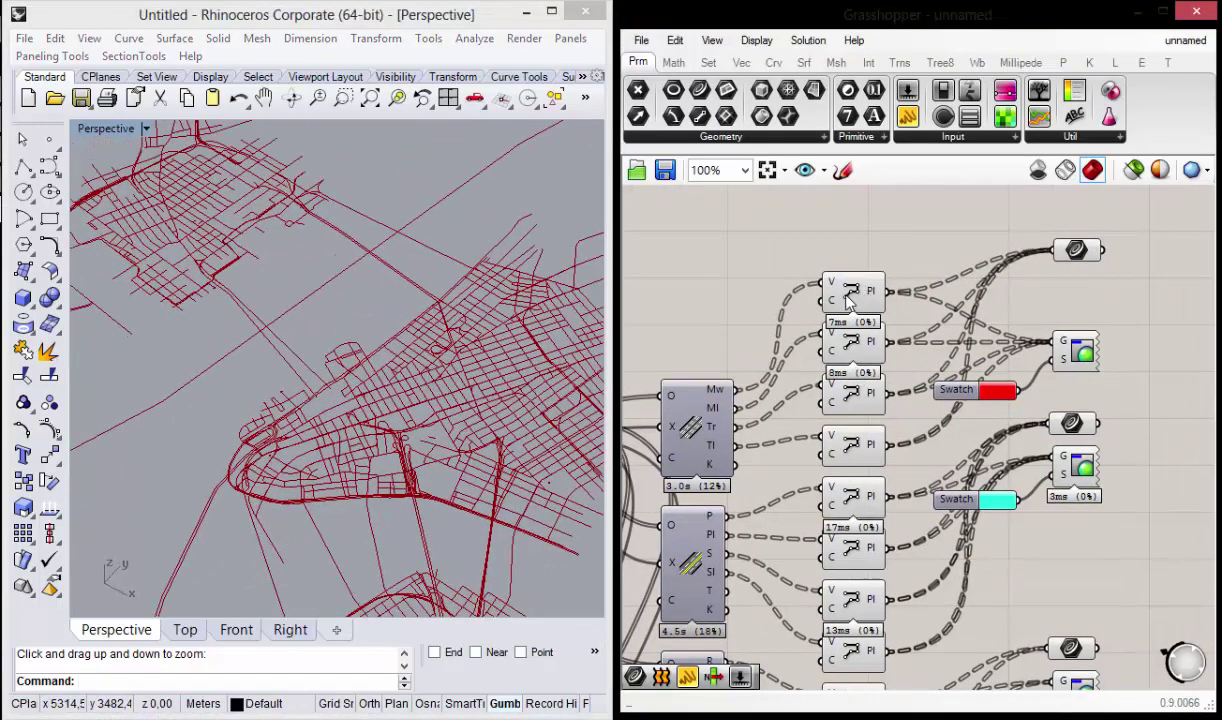
click(848, 300)
scroll(848, 300, down, 5)
mouse_move(863, 652)
mouse_down()
mouse_move(822, 318)
mouse_move(800, 258)
mouse_up()
Step: Turn Preview Off for the selected splitting components
right_click(805, 263)
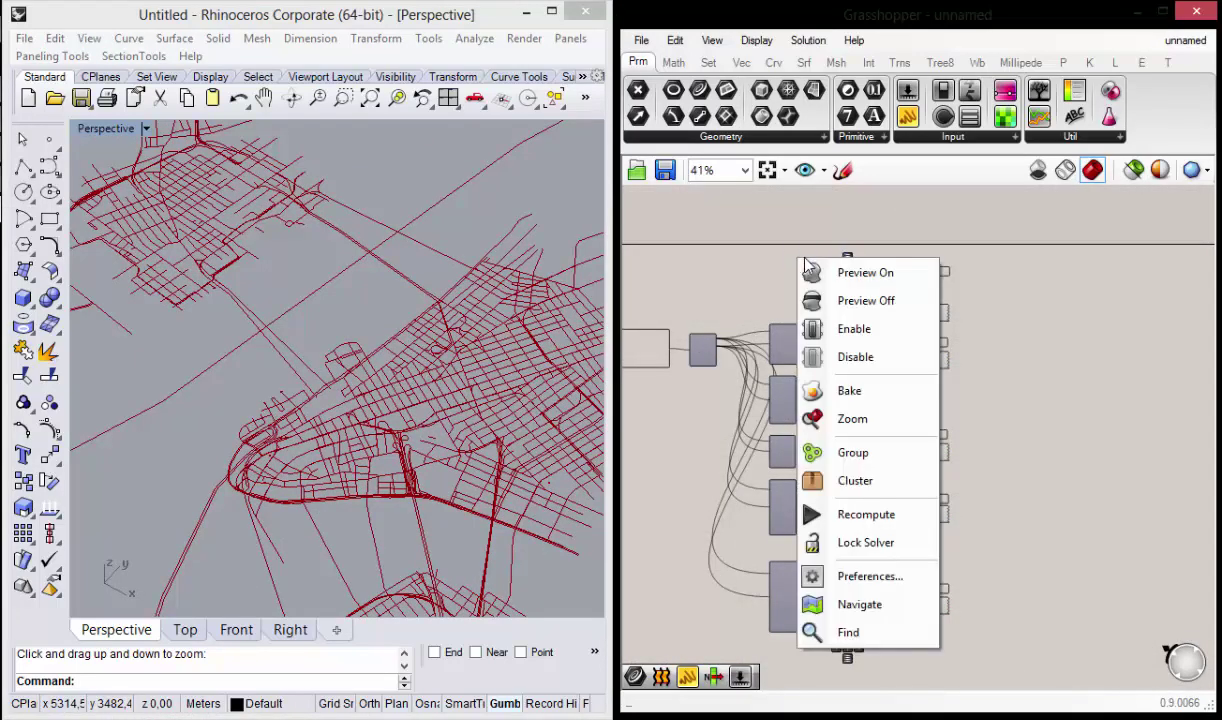
click(840, 302)
click(1012, 462)
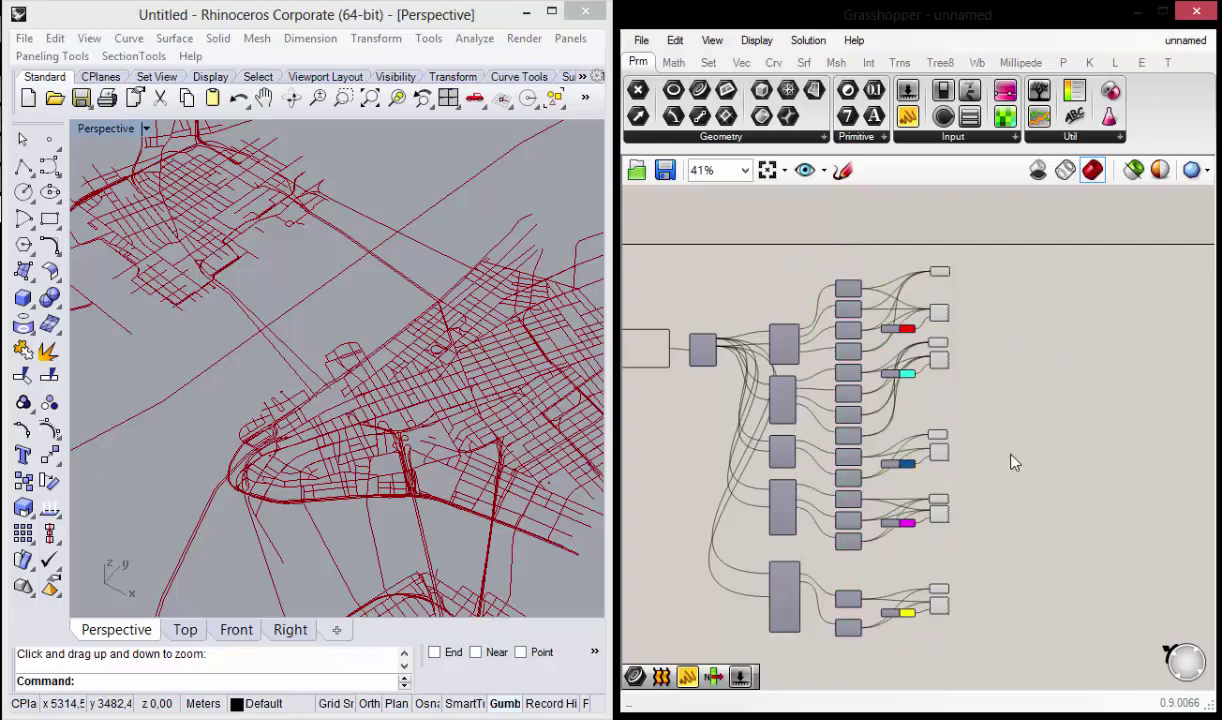
scroll(902, 385, up, 4)
scroll(925, 348, down, 2)
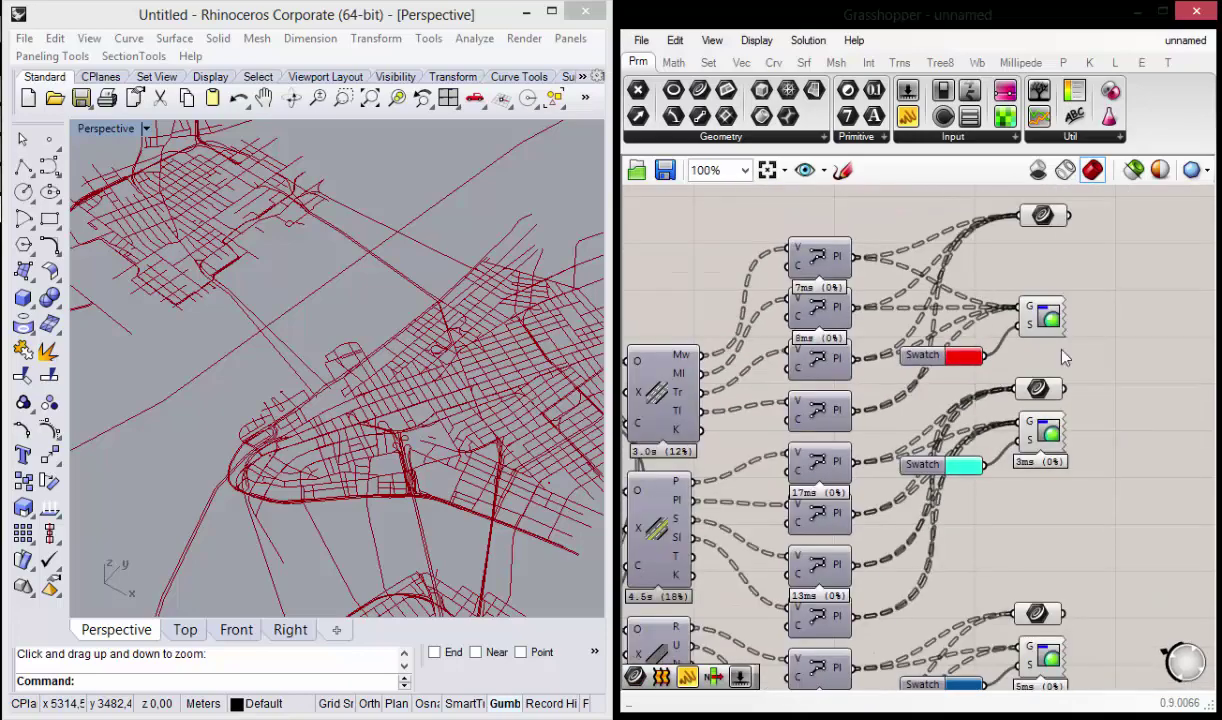
Step: Feed the top Curve parameter into the first Custom Preview's G input
mouse_move(925, 348)
right_down()
mouse_move(841, 309)
mouse_move(927, 304)
right_up()
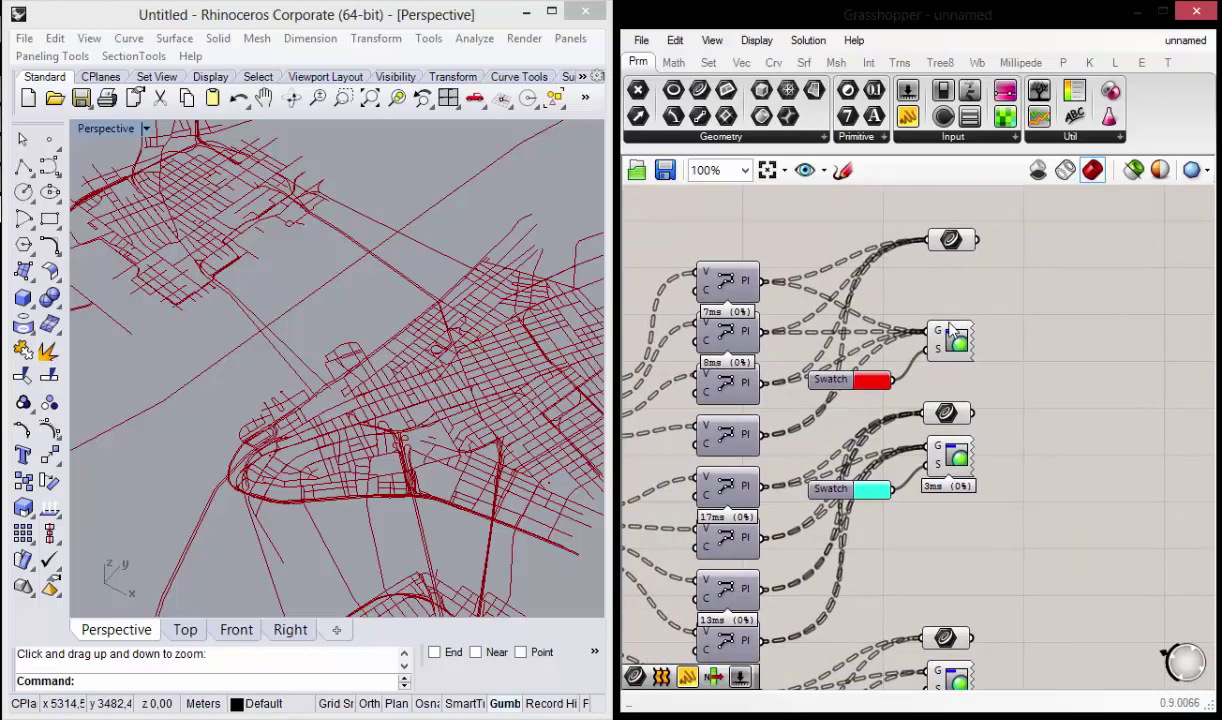
right_drag(1052, 377, 1044, 381)
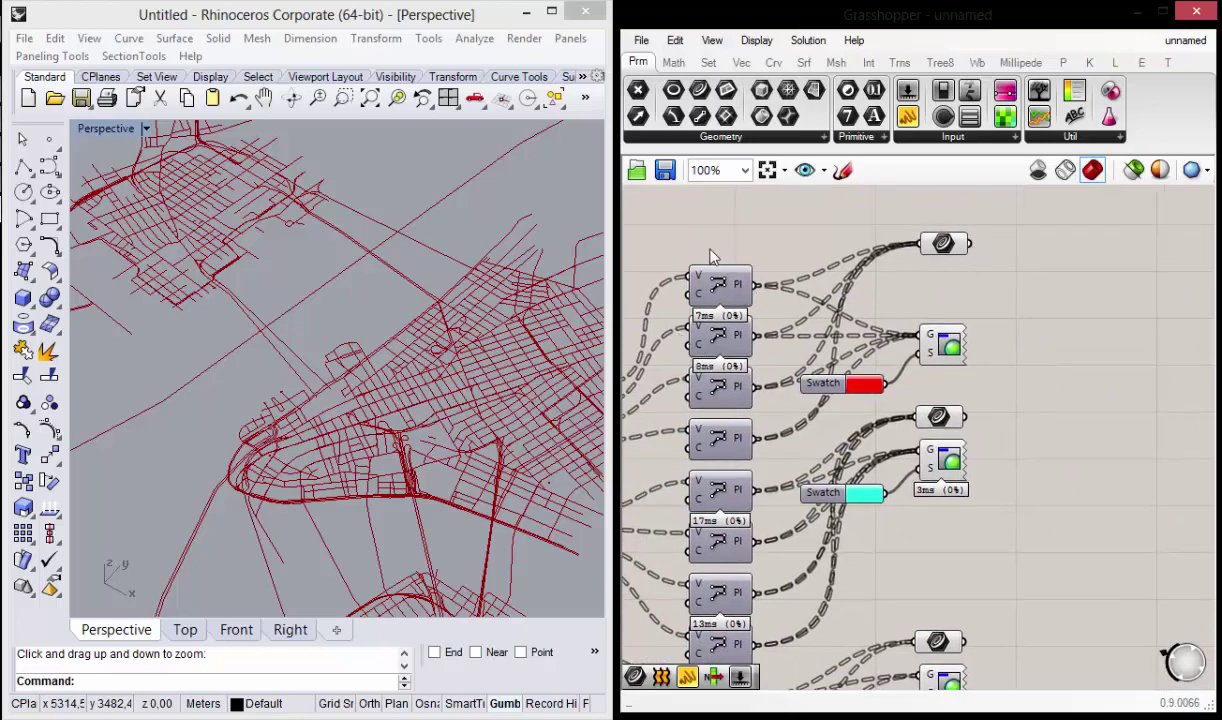
click(942, 243)
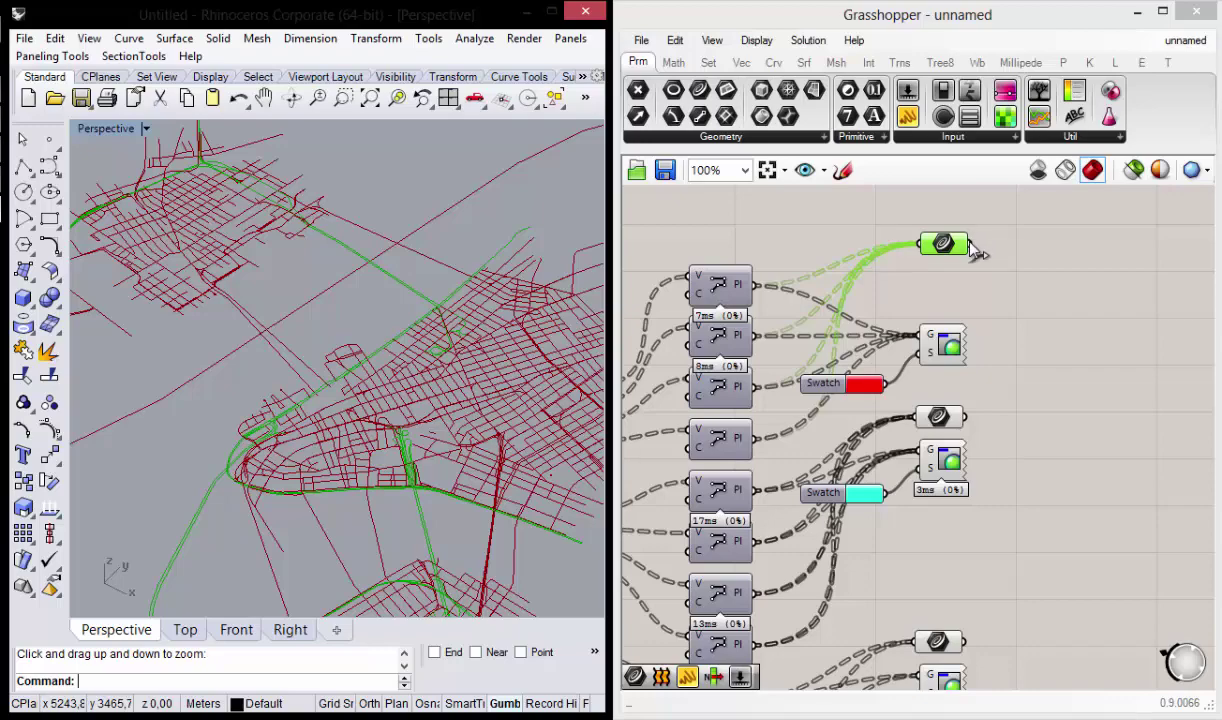
drag(968, 244, 922, 336)
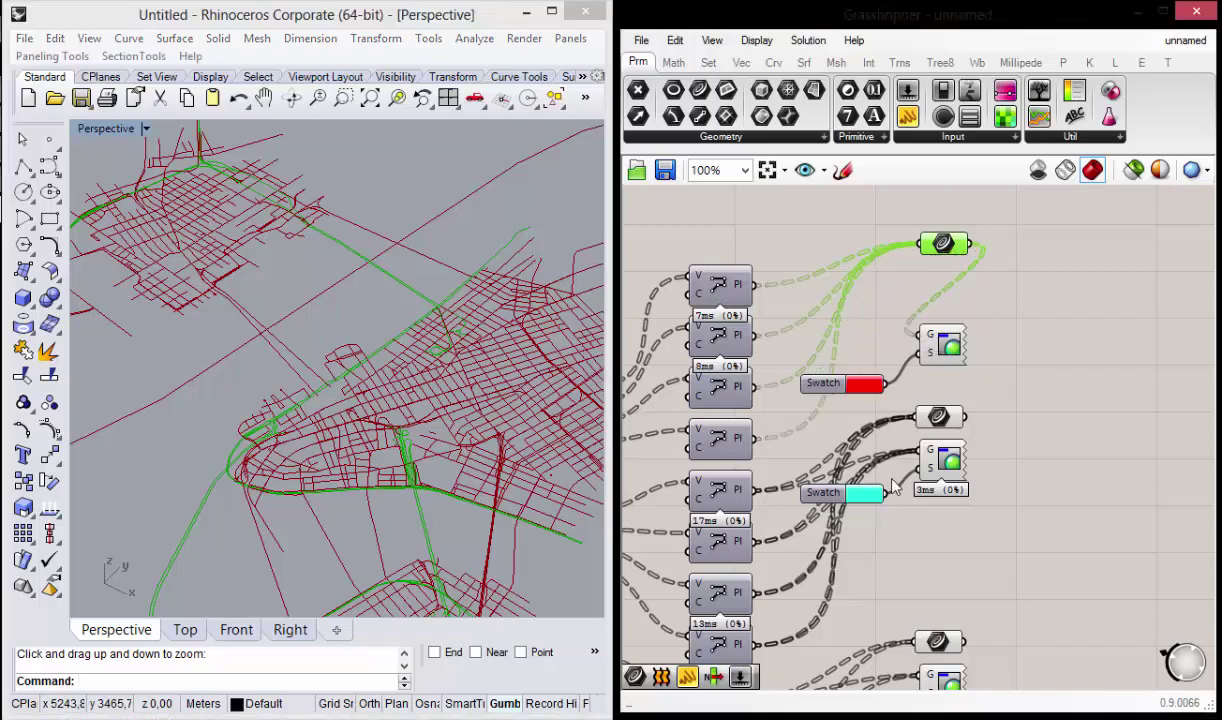
right_drag(374, 386, 416, 238)
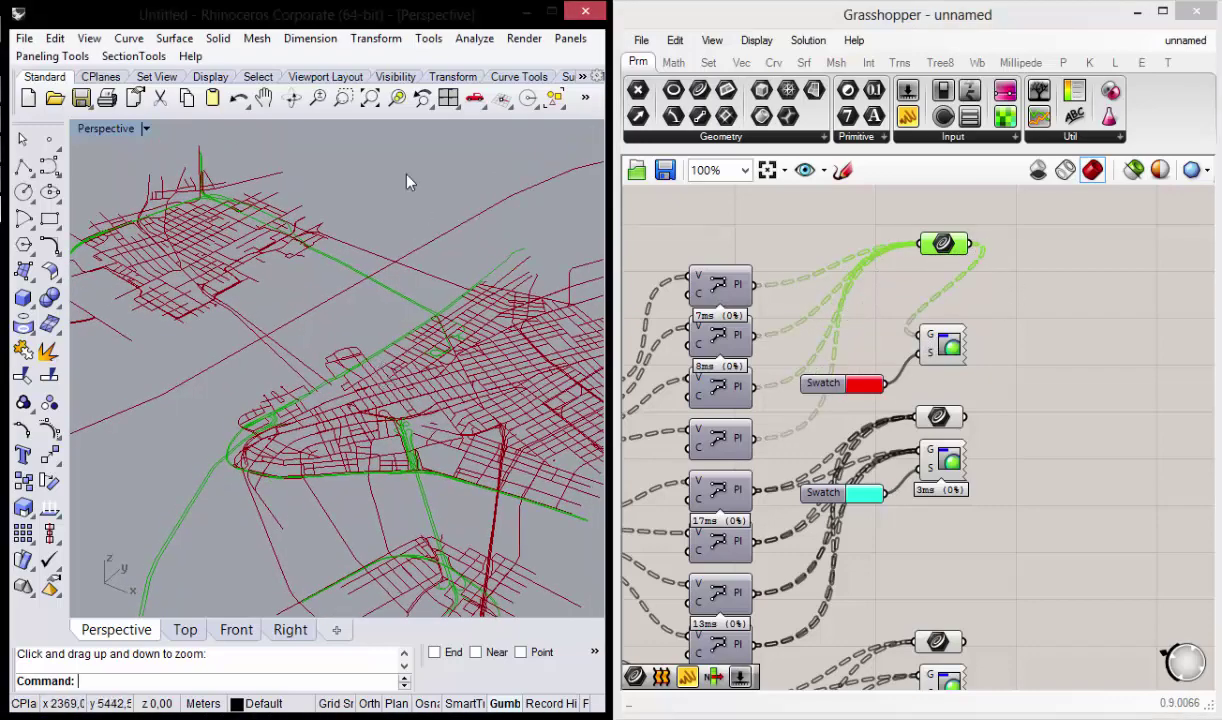
right_drag(340, 380, 330, 300)
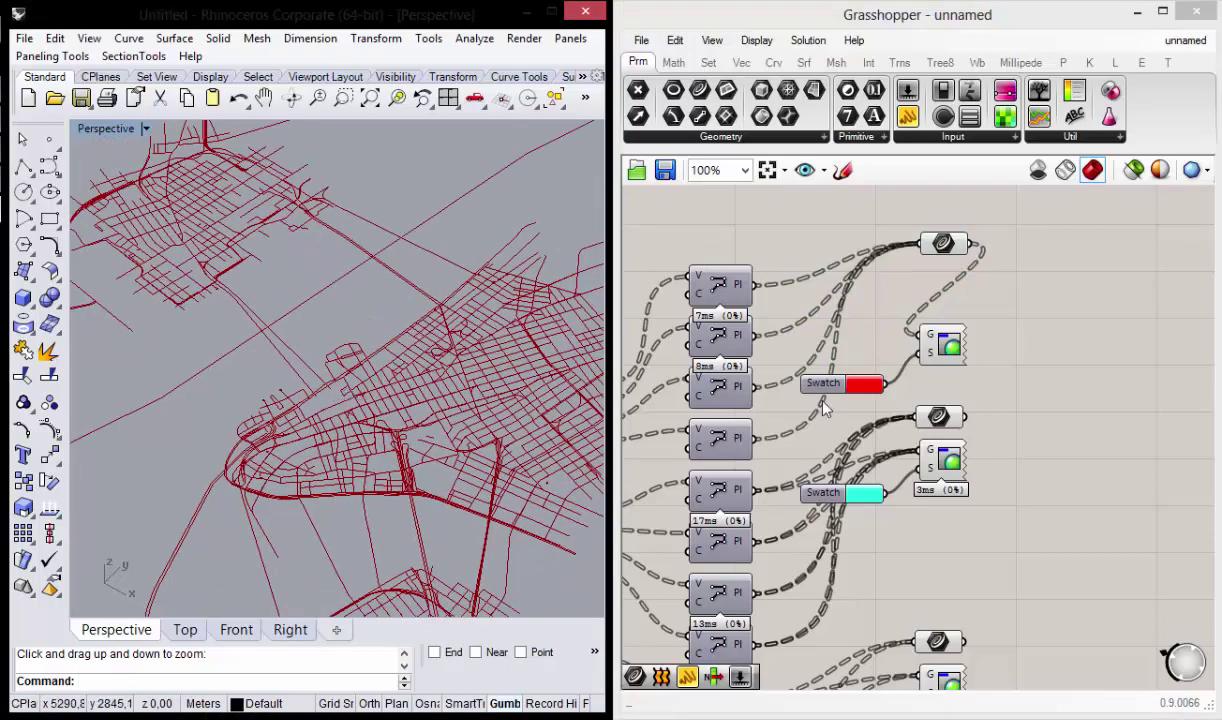
right_drag(930, 436, 930, 370)
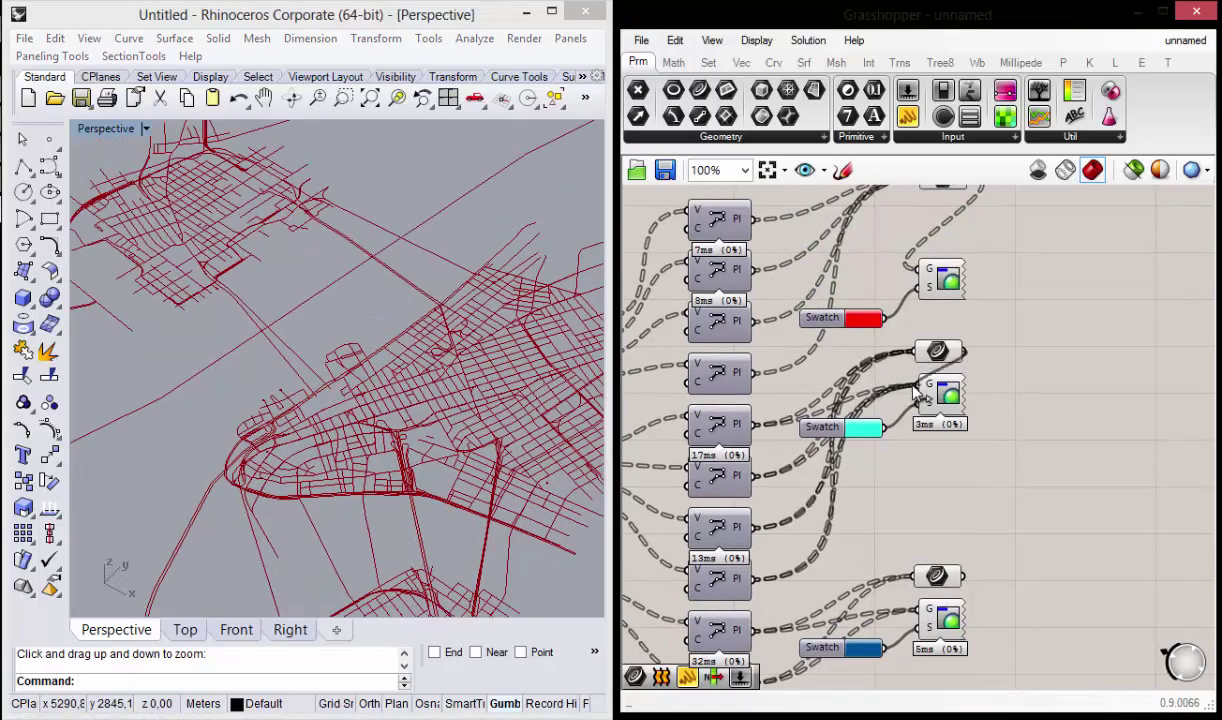
right_drag(357, 423, 350, 340)
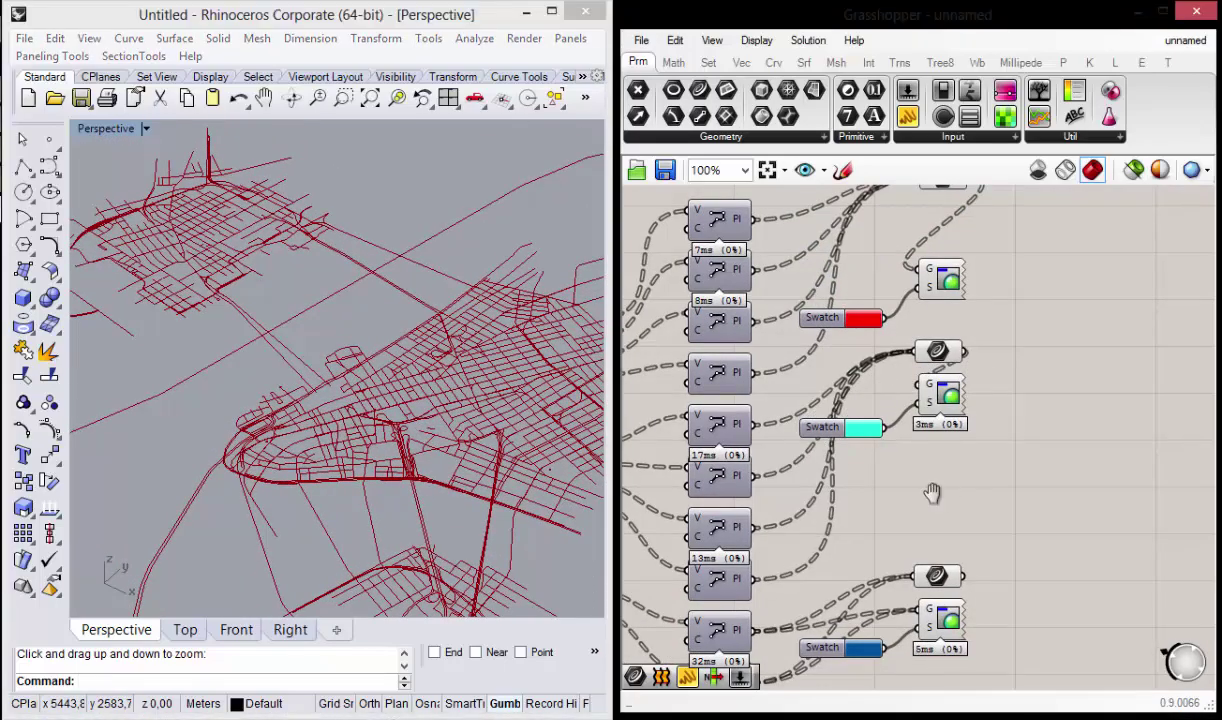
right_drag(939, 458, 926, 423)
mouse_move(927, 518)
right_down()
mouse_move(911, 440)
mouse_move(904, 609)
mouse_move(917, 686)
mouse_move(897, 623)
right_up()
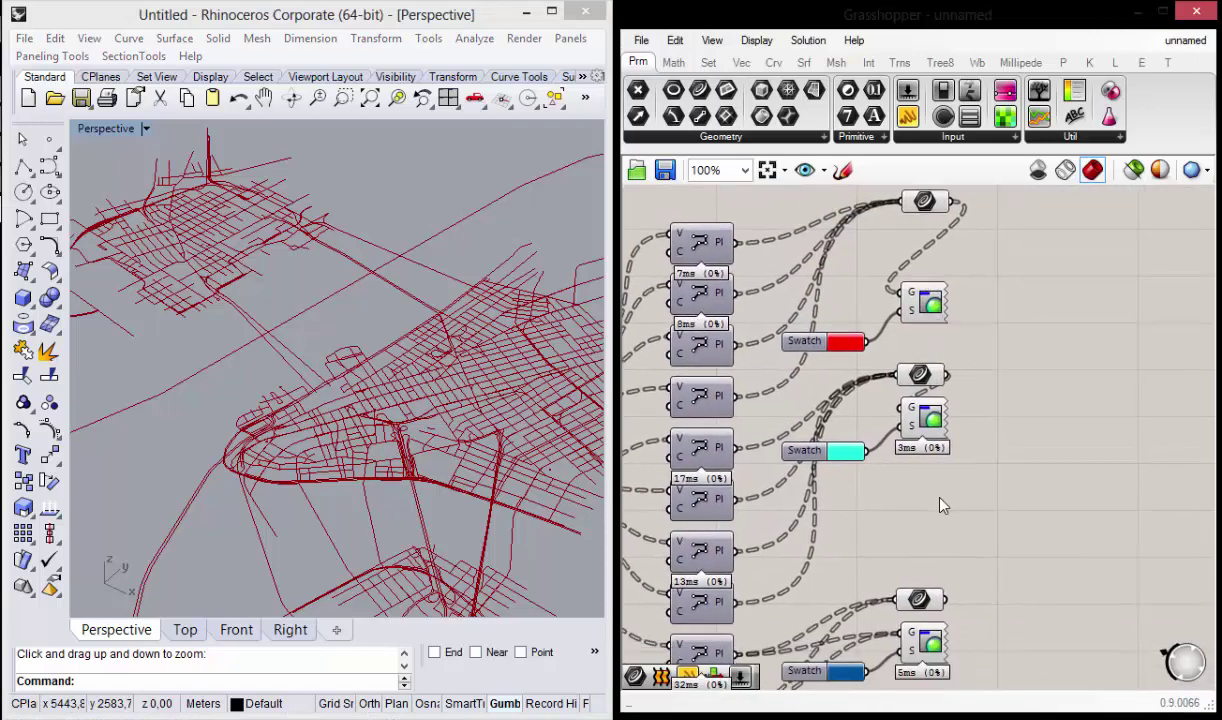
right_drag(940, 505, 936, 431)
right_drag(955, 563, 968, 447)
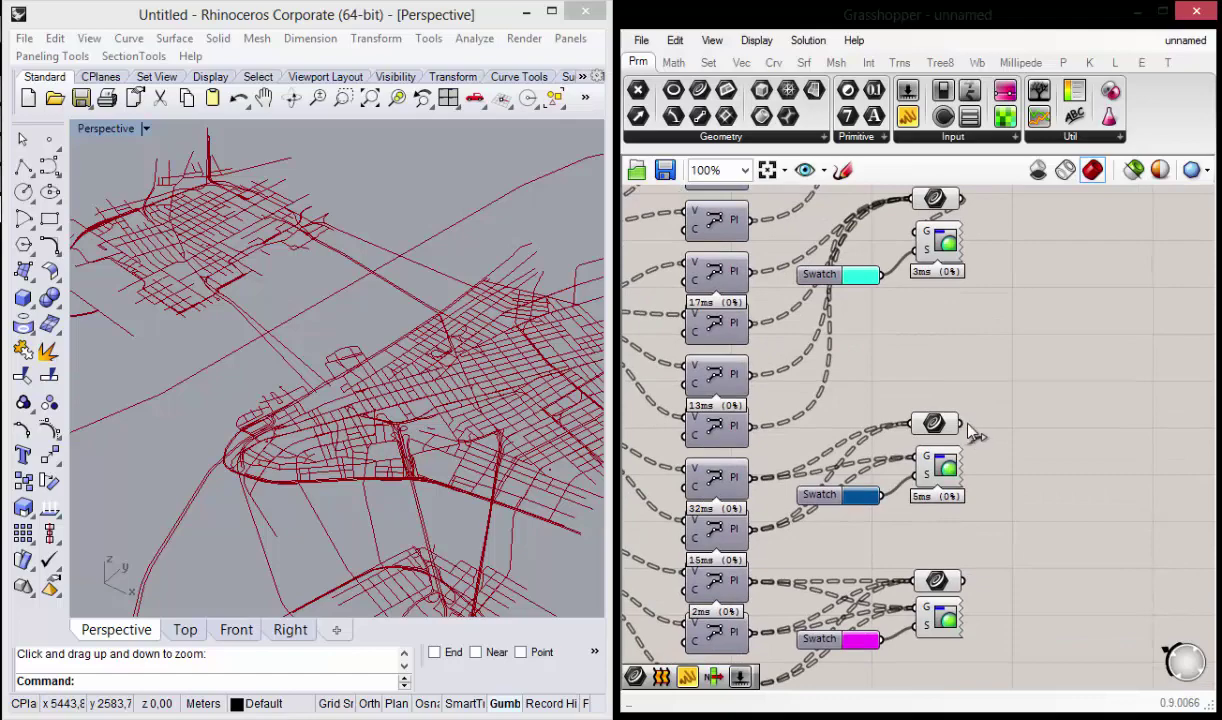
right_drag(965, 578, 945, 450)
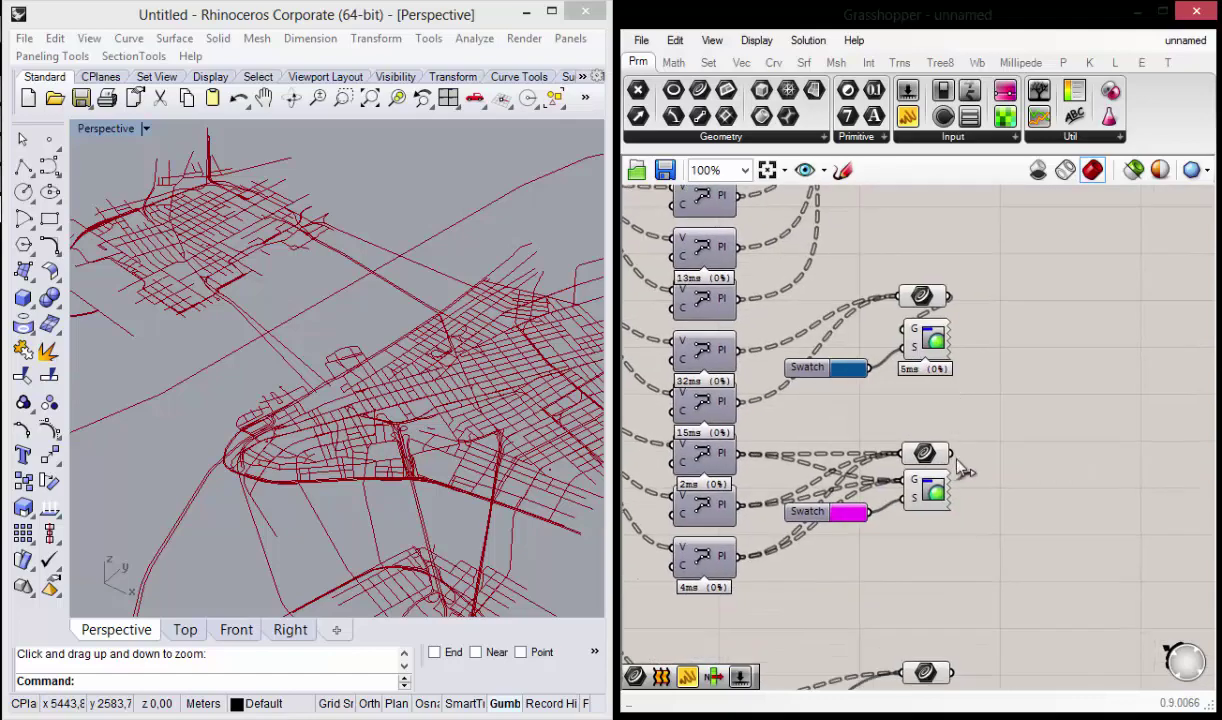
drag(893, 494, 1034, 422)
right_drag(981, 592, 976, 430)
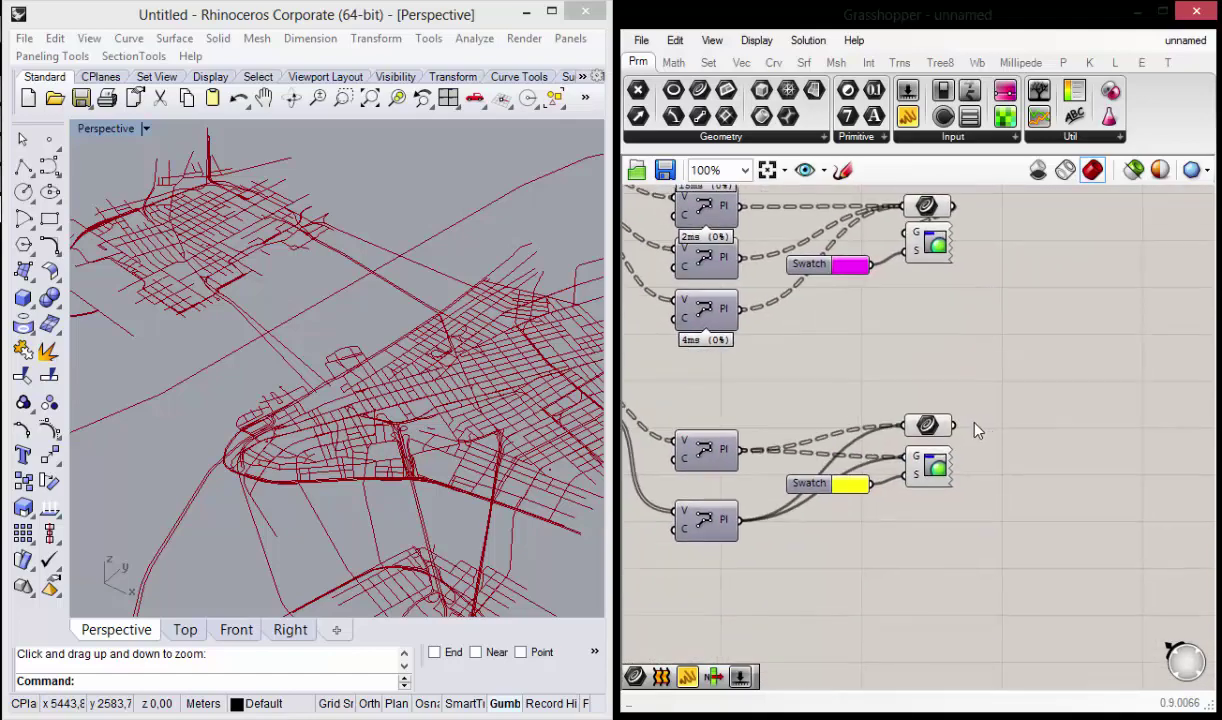
right_drag(655, 400, 687, 443)
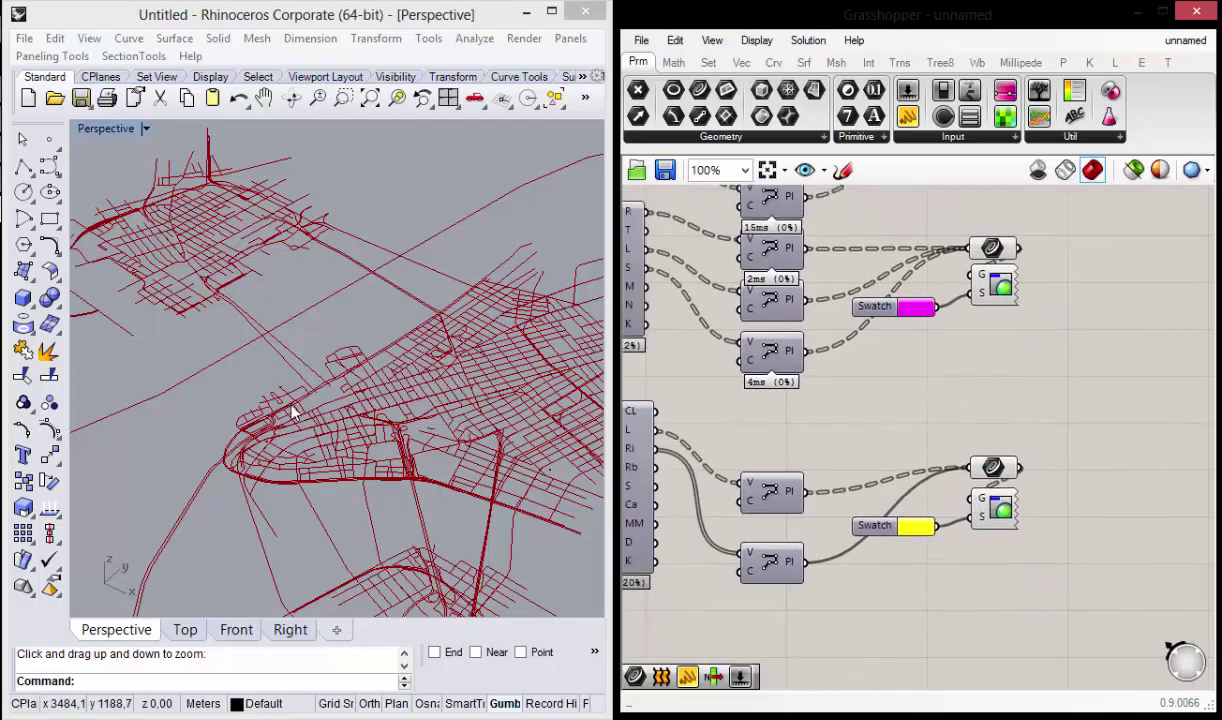
scroll(343, 462, up, 3)
scroll(322, 322, down, 2)
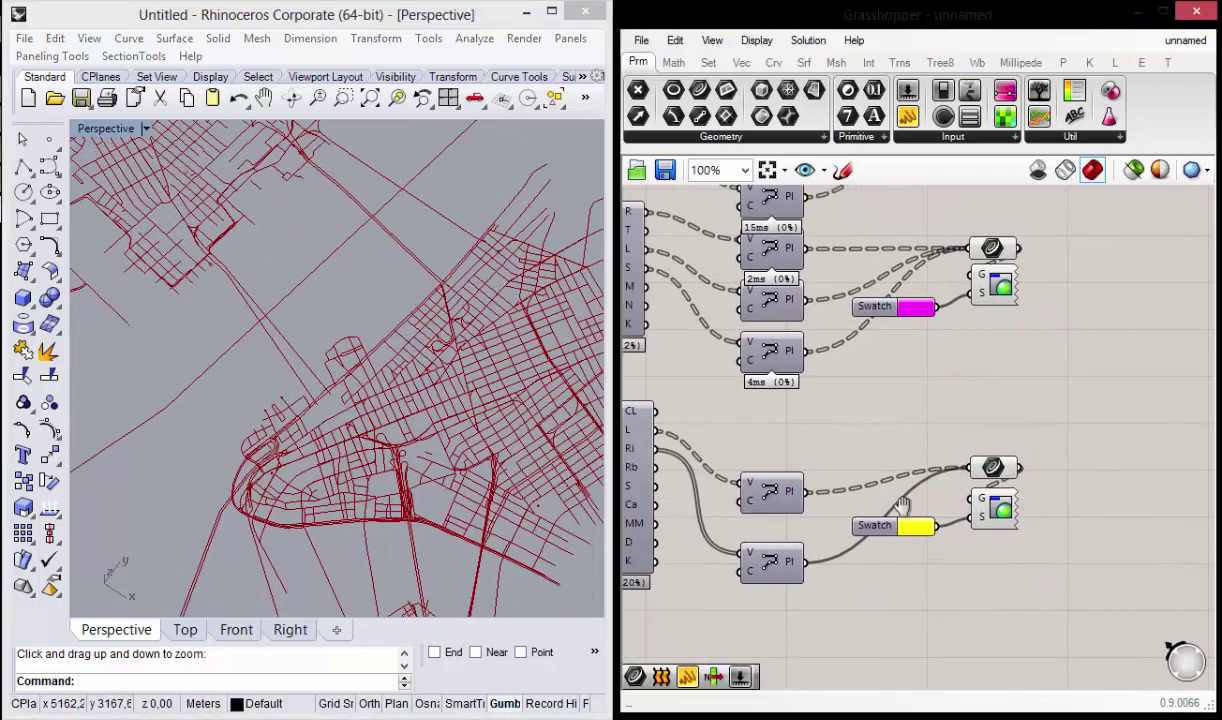
scroll(935, 362, down, 2)
scroll(935, 362, down, 2)
right_drag(897, 267, 949, 232)
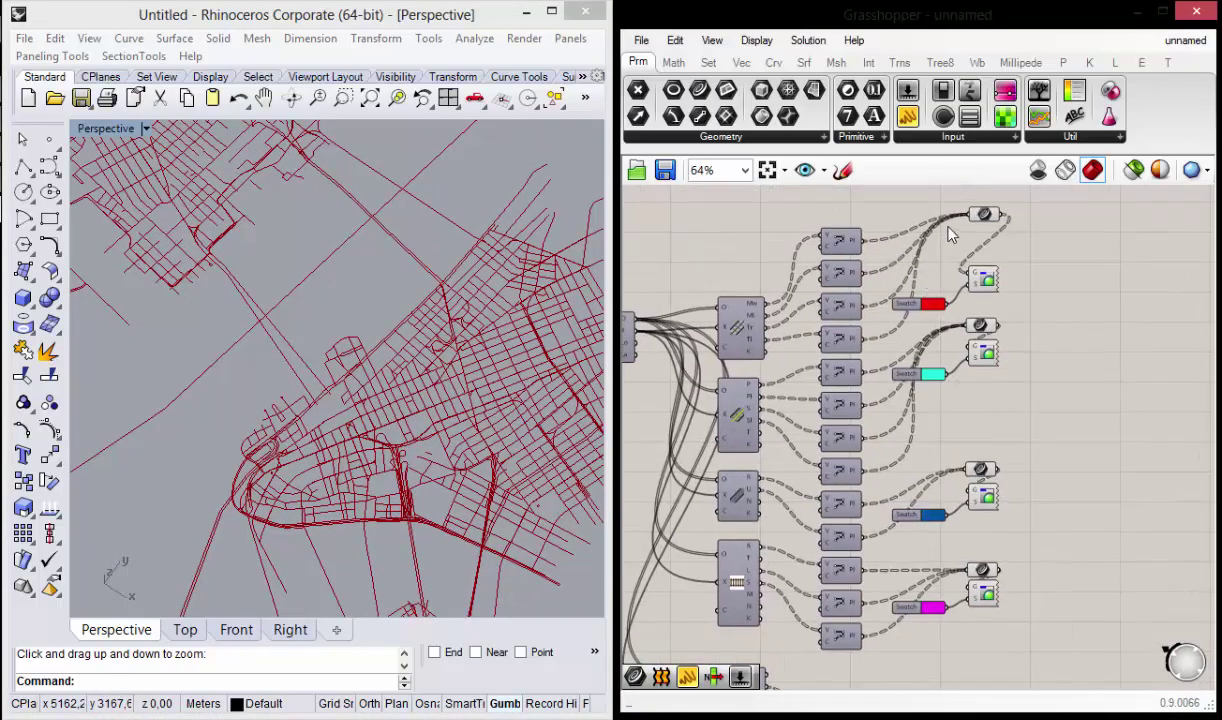
scroll(926, 310, up, 3)
scroll(926, 310, up, 1)
mouse_move(251, 386)
right_down()
mouse_move(308, 245)
mouse_move(314, 349)
mouse_move(357, 308)
right_up()
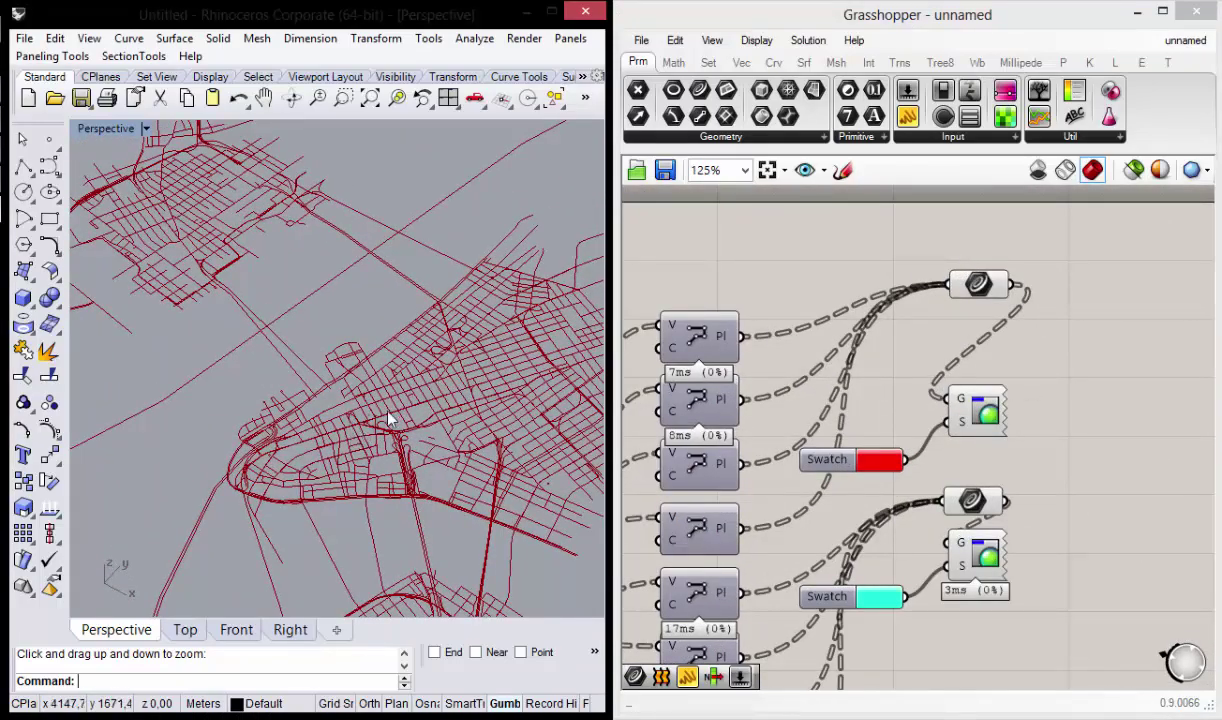
right_drag(369, 392, 263, 487)
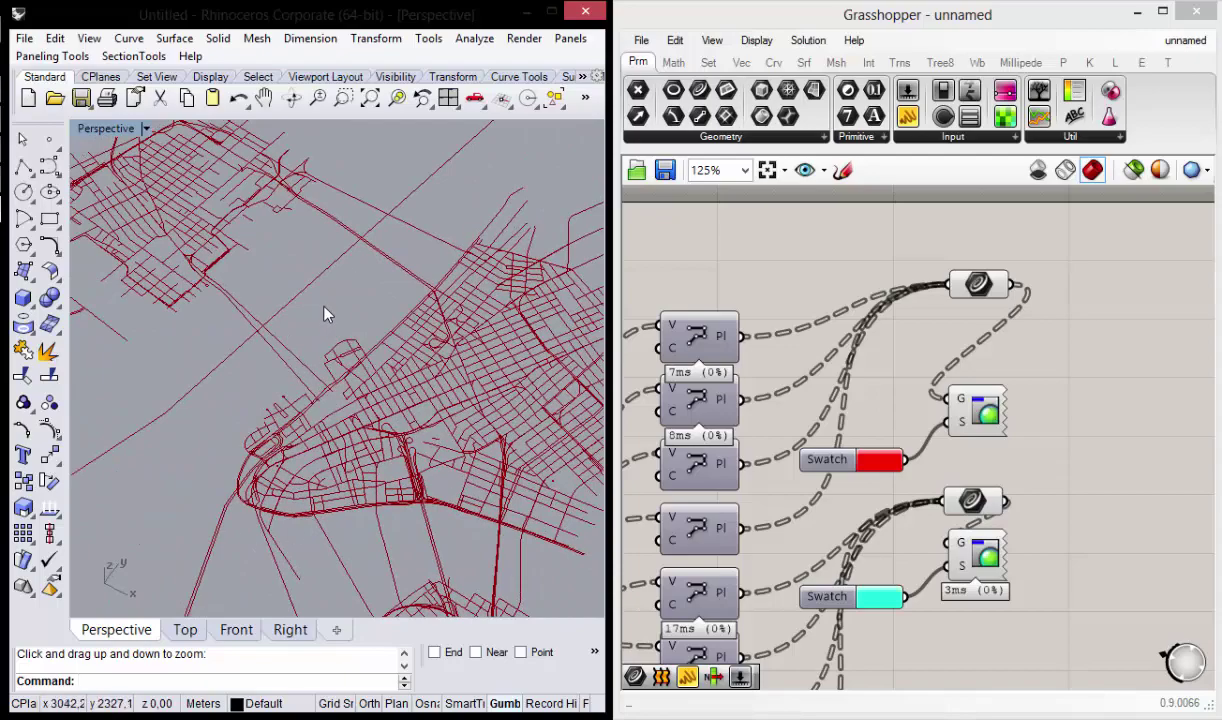
mouse_move(206, 302)
right_down()
mouse_move(307, 347)
mouse_move(312, 383)
right_up()
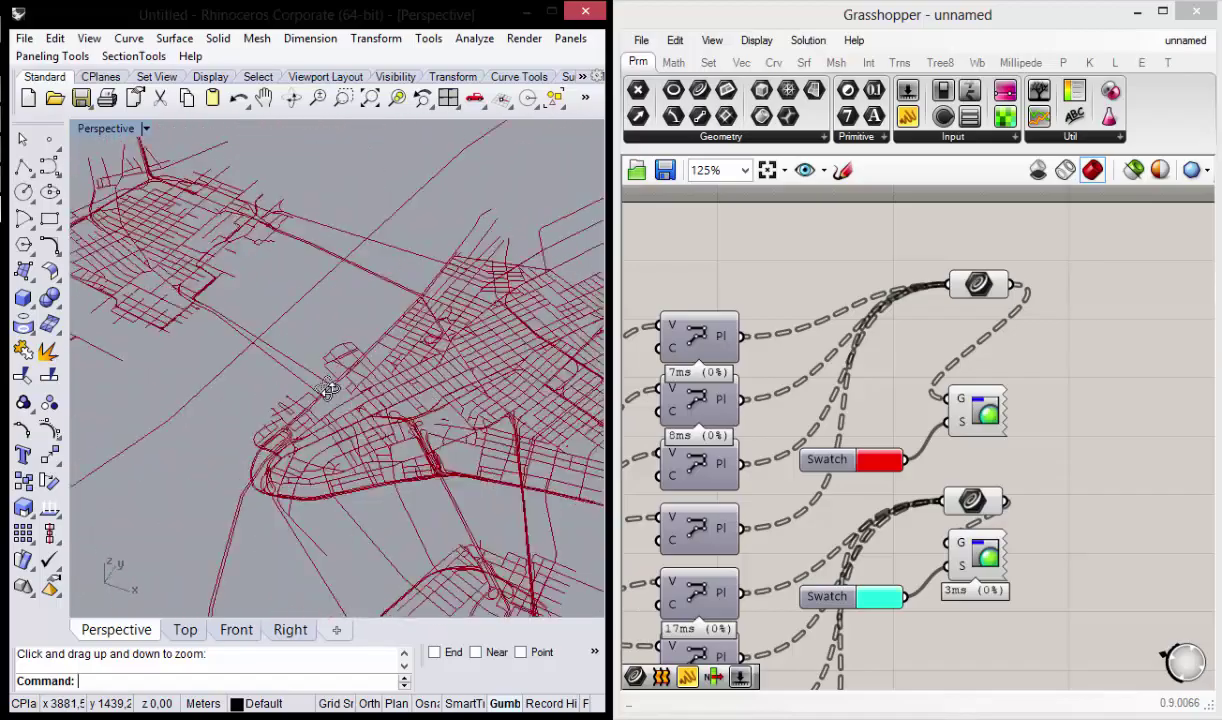
right_drag(312, 383, 375, 383)
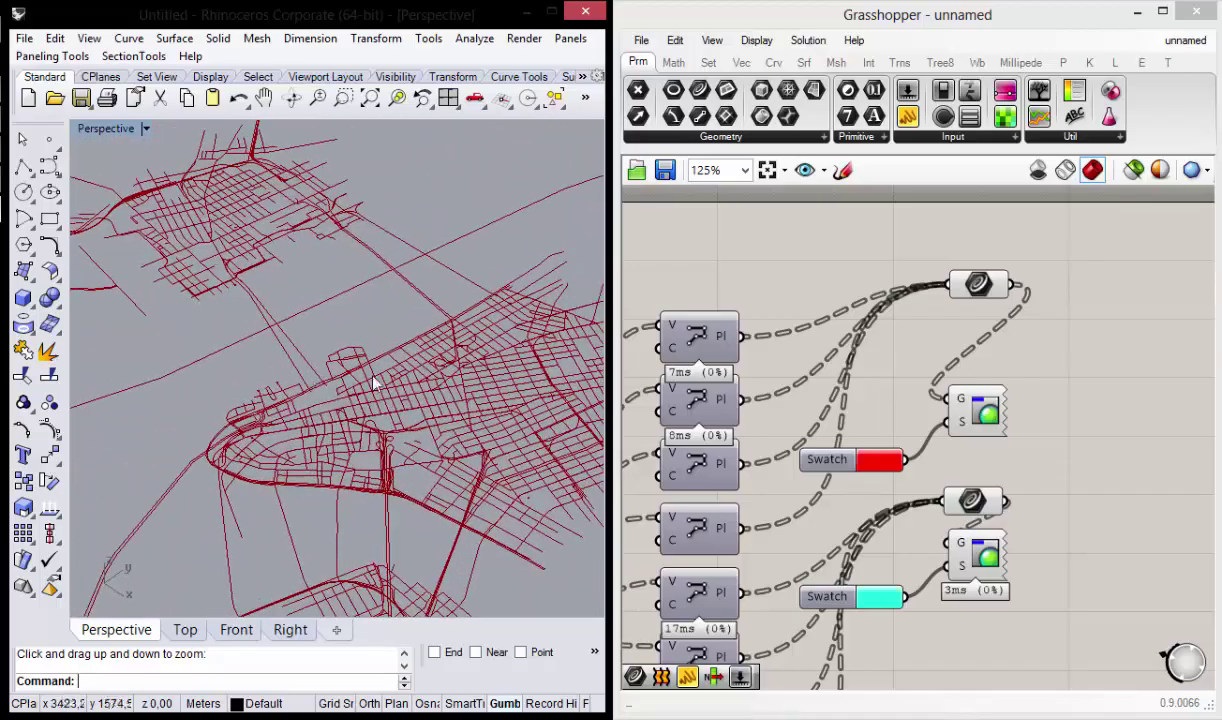
right_drag(828, 335, 928, 266)
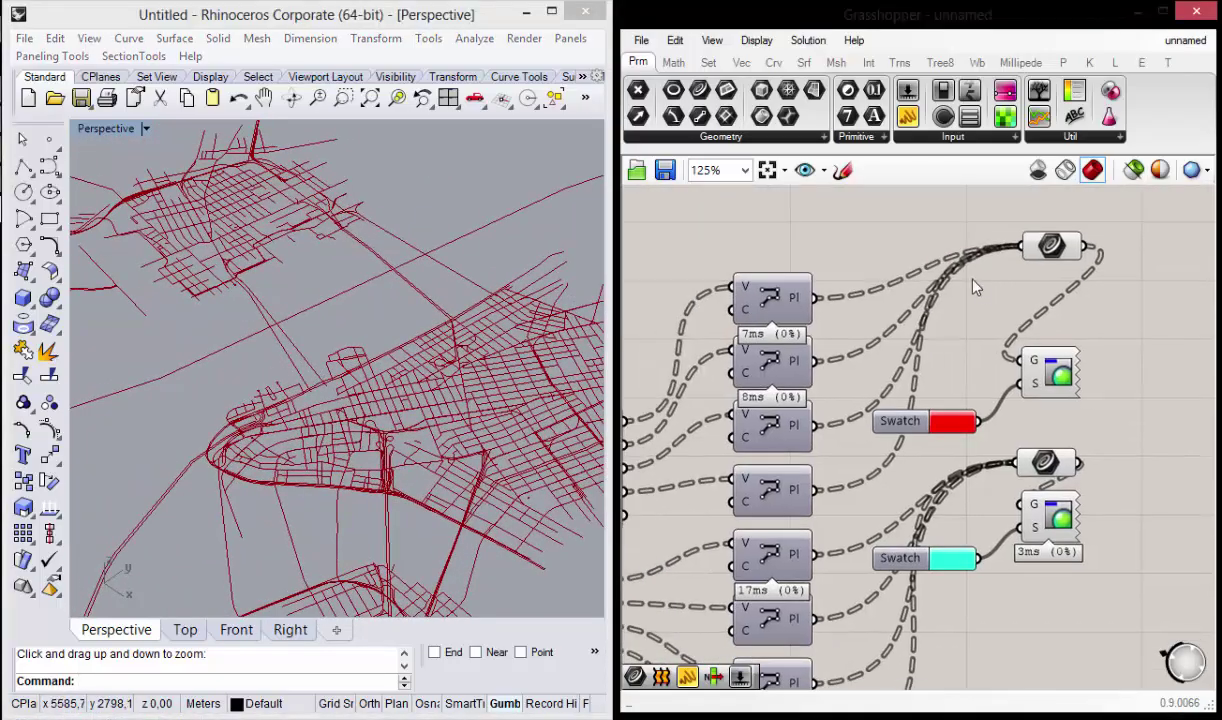
scroll(928, 266, down, 2)
scroll(981, 282, down, 3)
right_drag(1022, 348, 1210, 350)
Step: Bake the red group's Crv curves named A onto Layer 01 as one group
scroll(772, 350, up, 5)
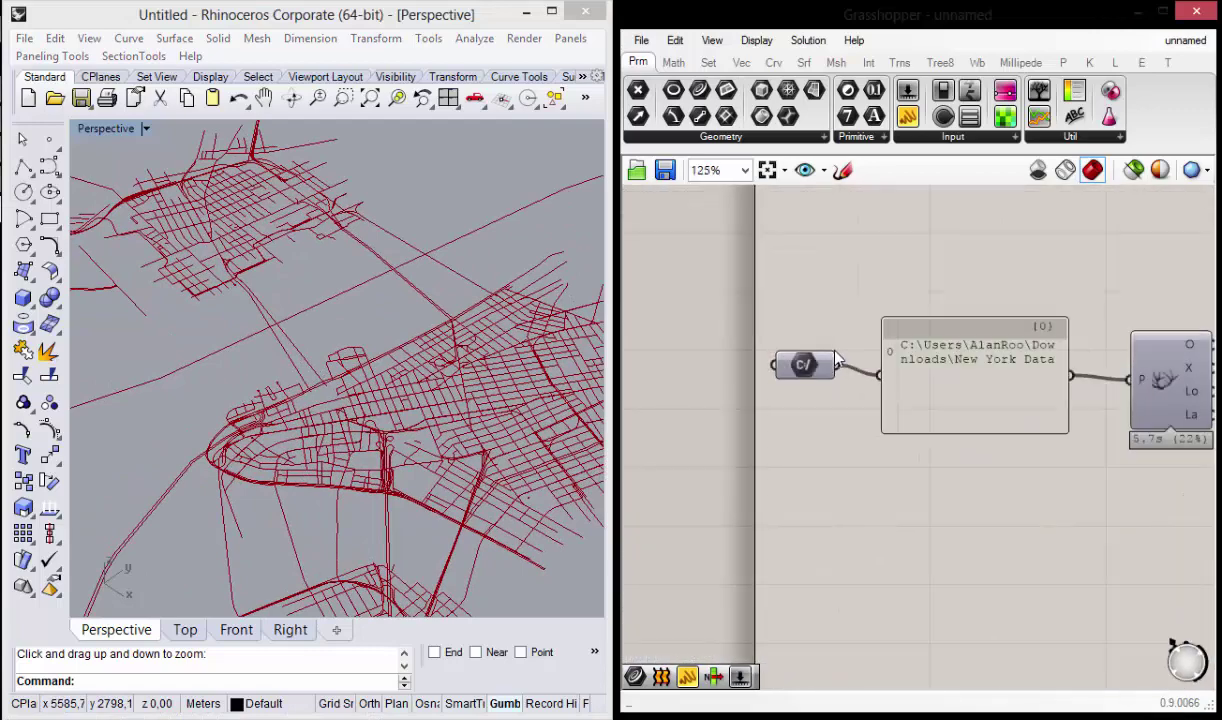
scroll(772, 352, down, 4)
right_drag(1100, 300, 1028, 308)
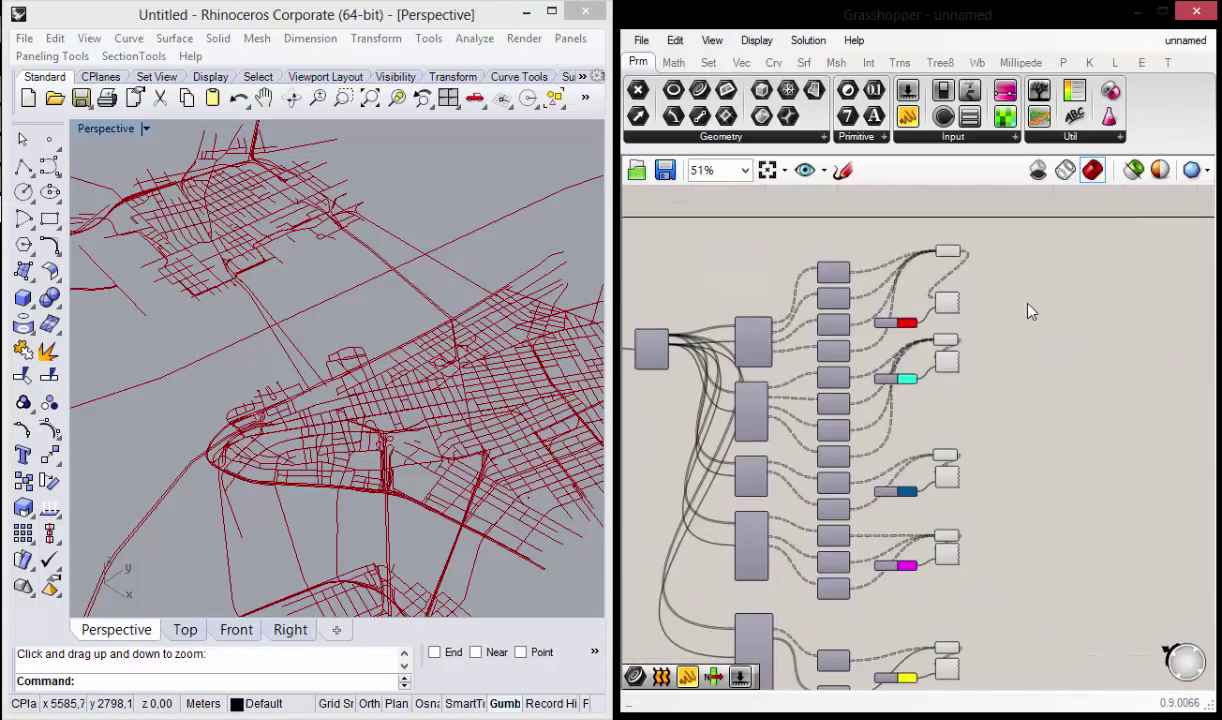
scroll(980, 295, up, 3)
scroll(941, 286, up, 2)
click(920, 207)
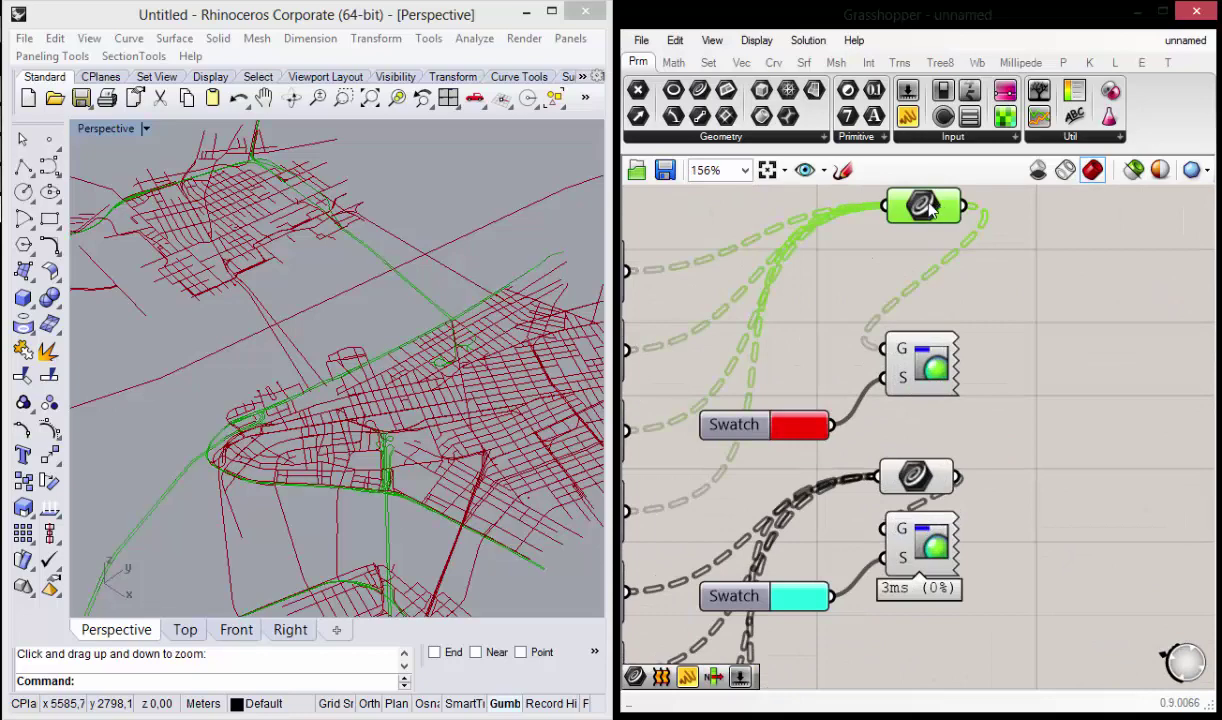
right_click(928, 203)
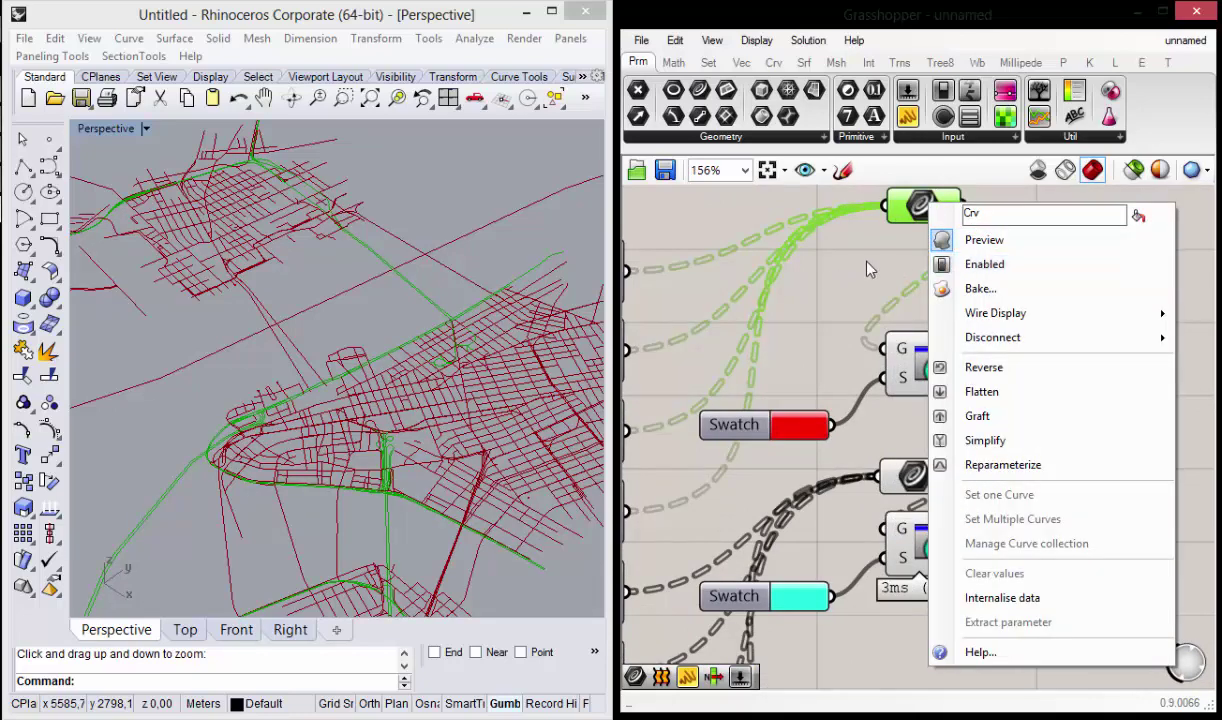
click(862, 291)
right_drag(922, 222, 908, 272)
right_click(910, 273)
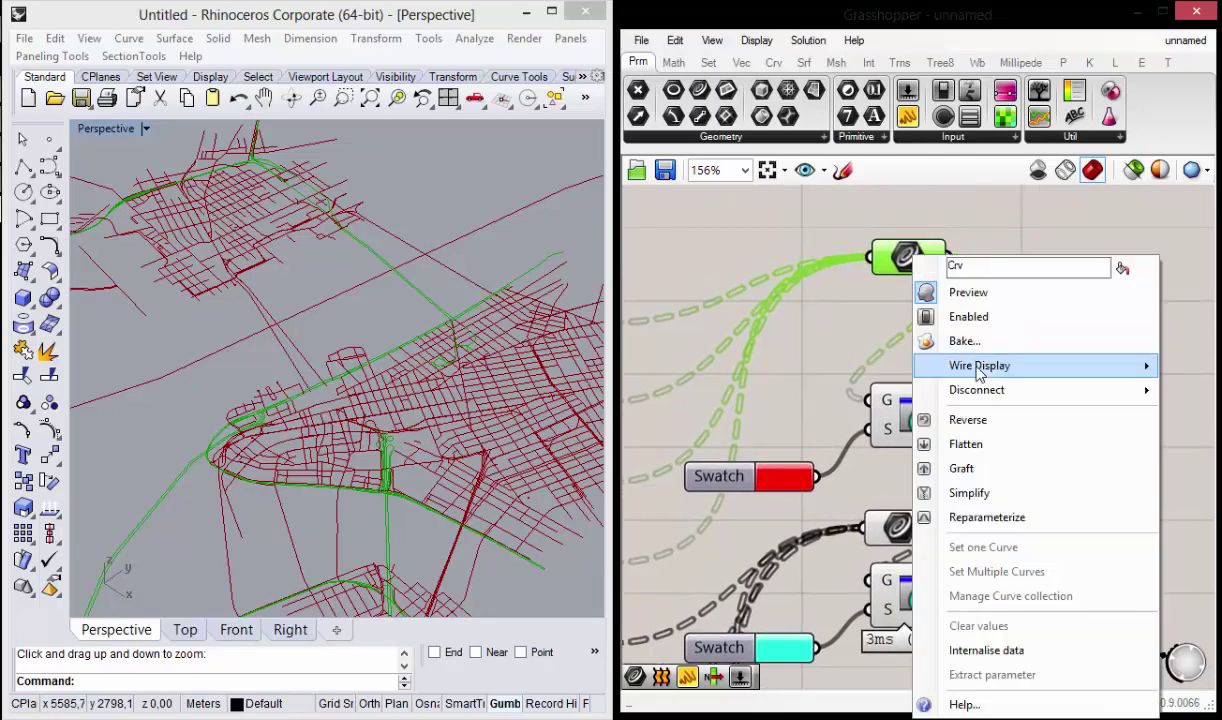
click(957, 345)
text(A)
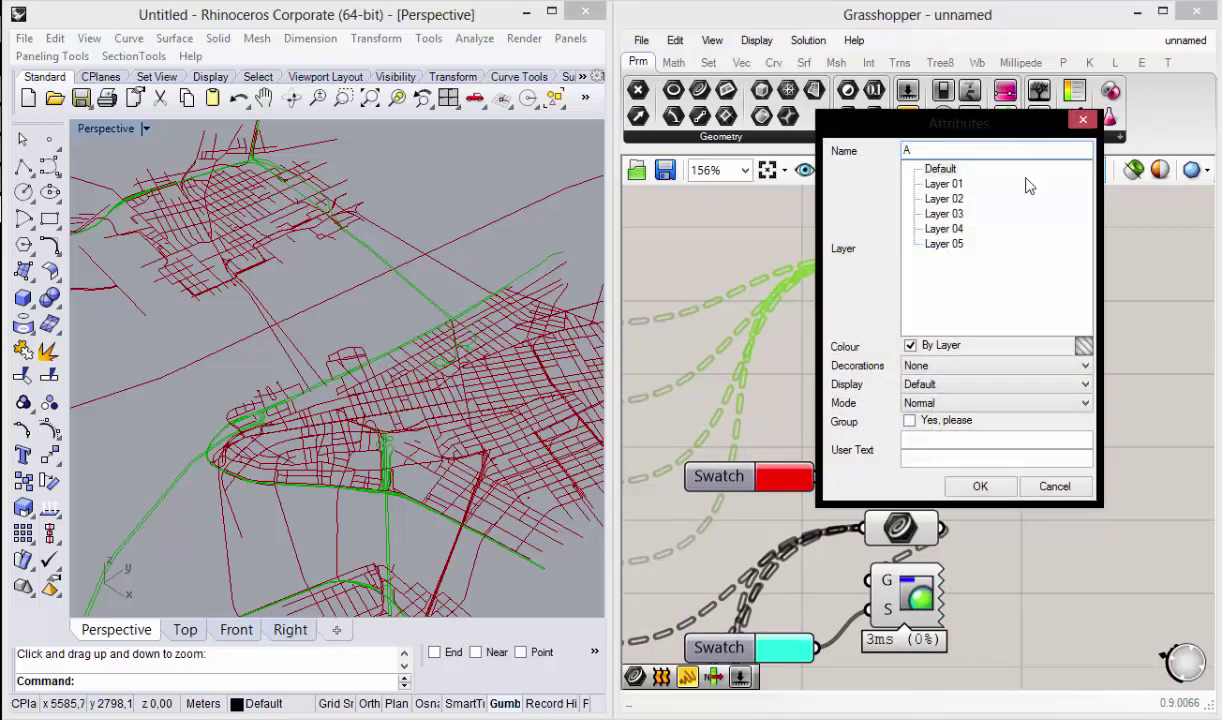
click(943, 185)
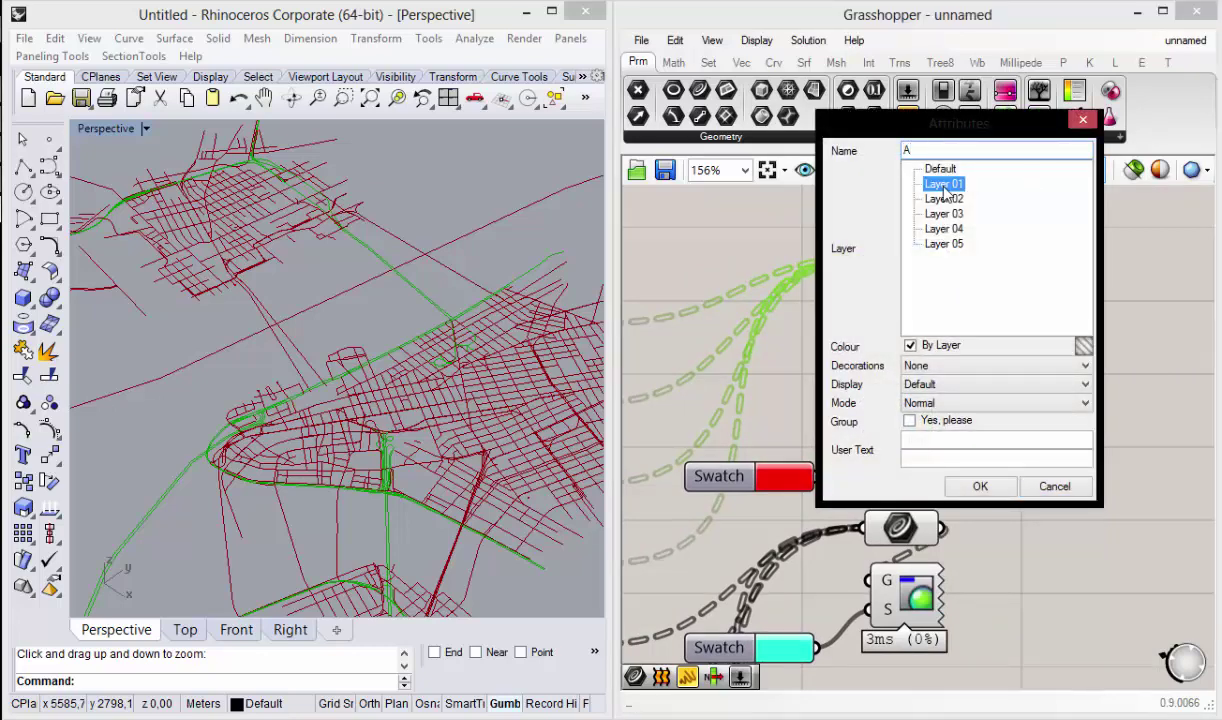
click(912, 421)
click(980, 487)
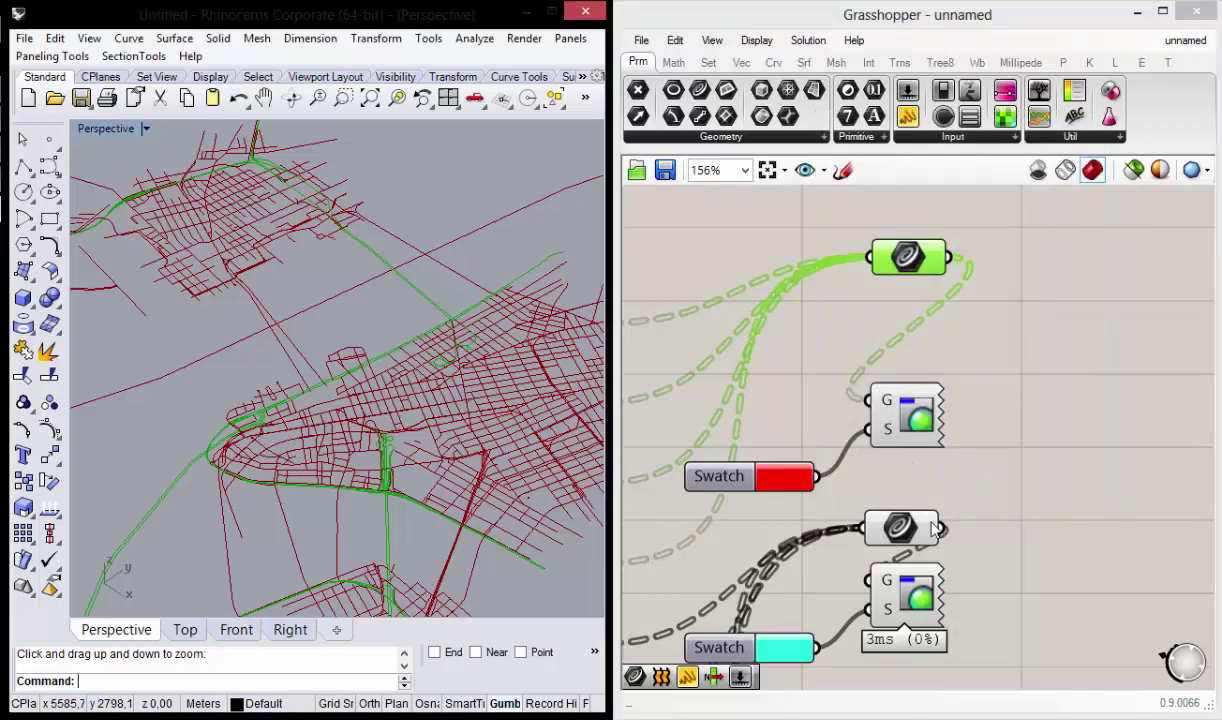
right_drag(912, 528, 912, 372)
Step: Bake the cyan group's curves as group B on Layer 02
right_click(912, 372)
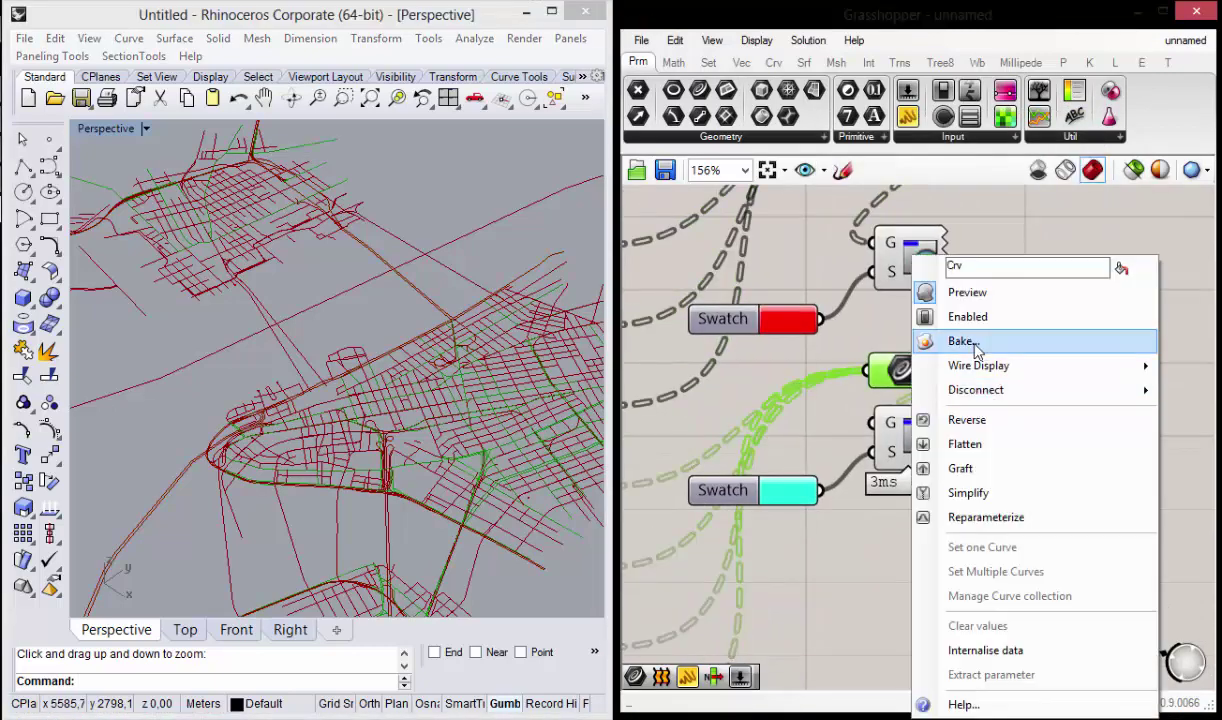
click(930, 327)
click(957, 187)
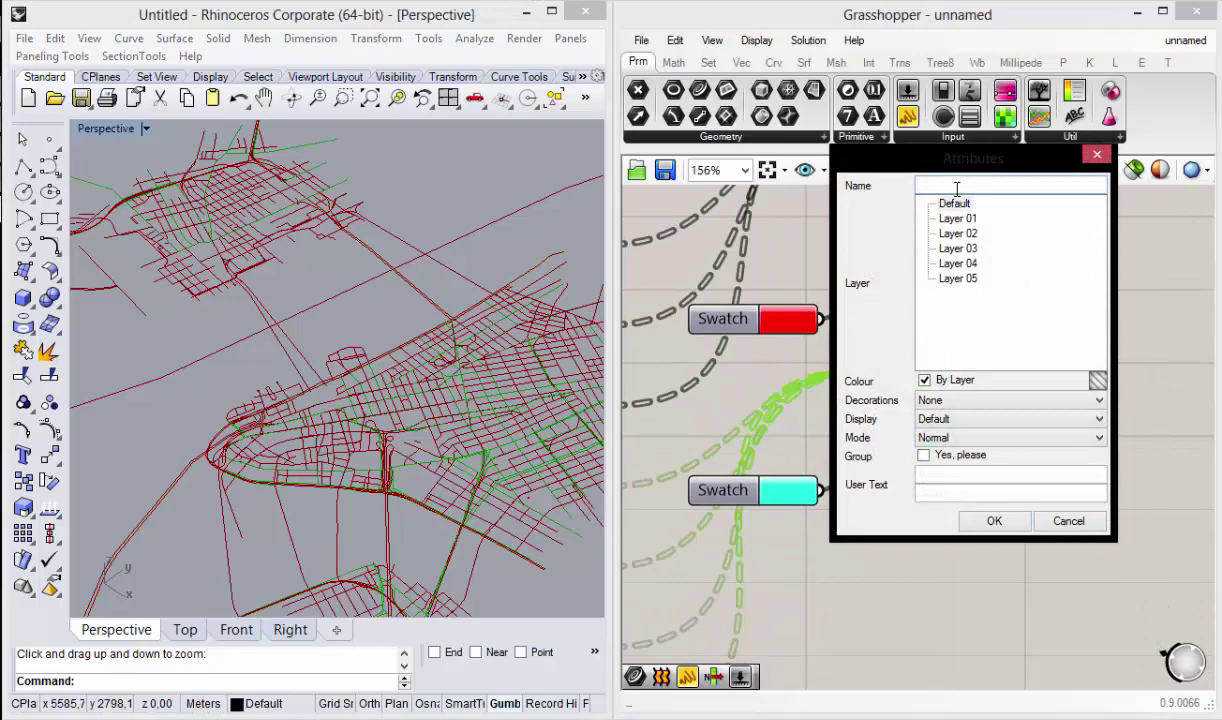
text(B)
click(956, 234)
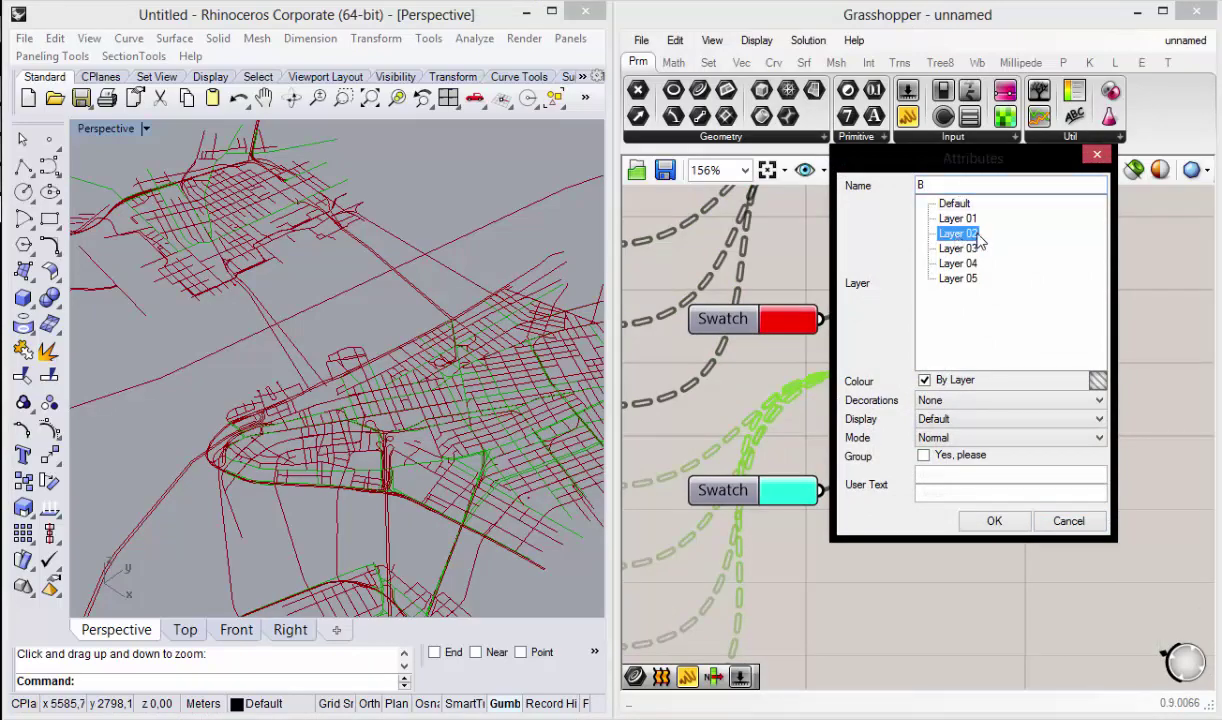
click(923, 455)
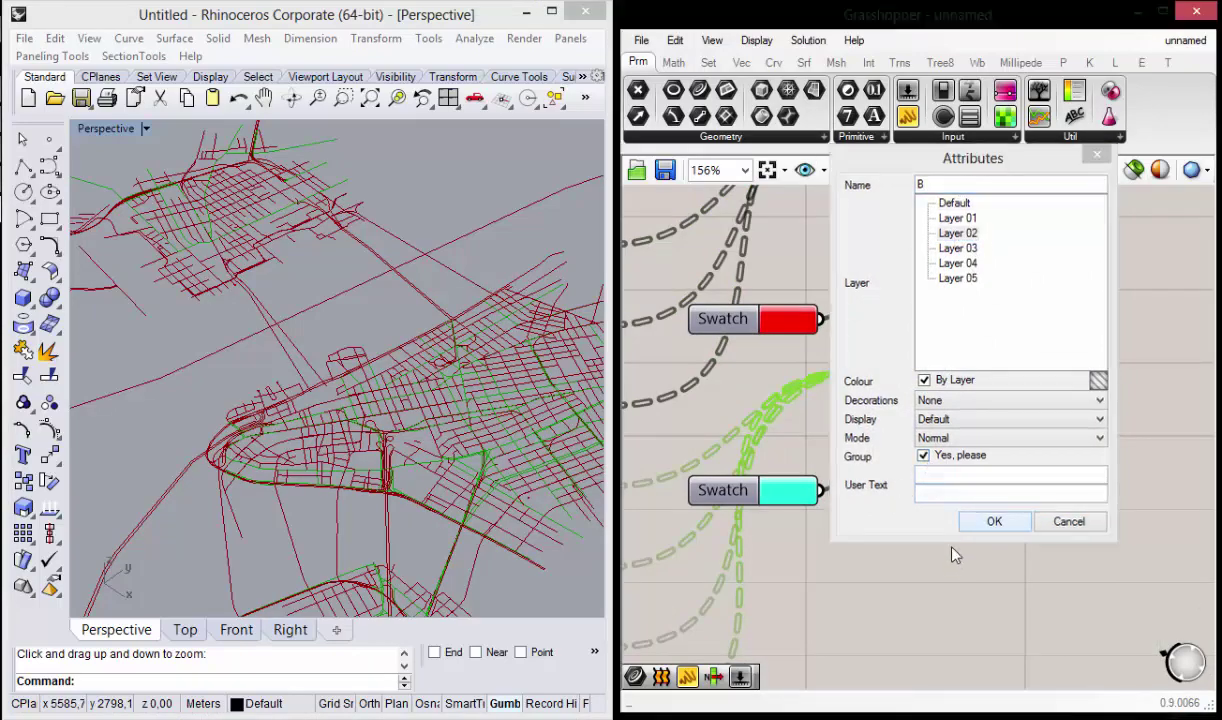
click(994, 521)
scroll(970, 432, down, 5)
scroll(955, 388, up, 3)
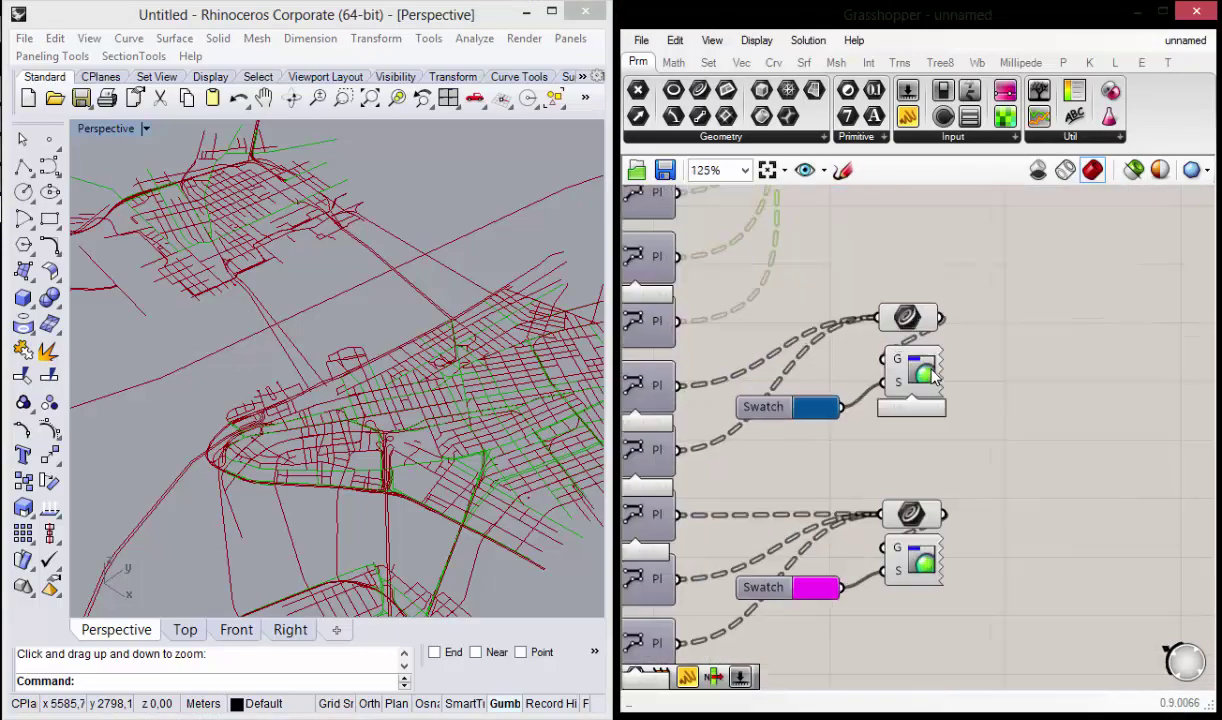
Step: Bake the blue group's curves into Rhino with default settings
click(910, 318)
right_click(922, 320)
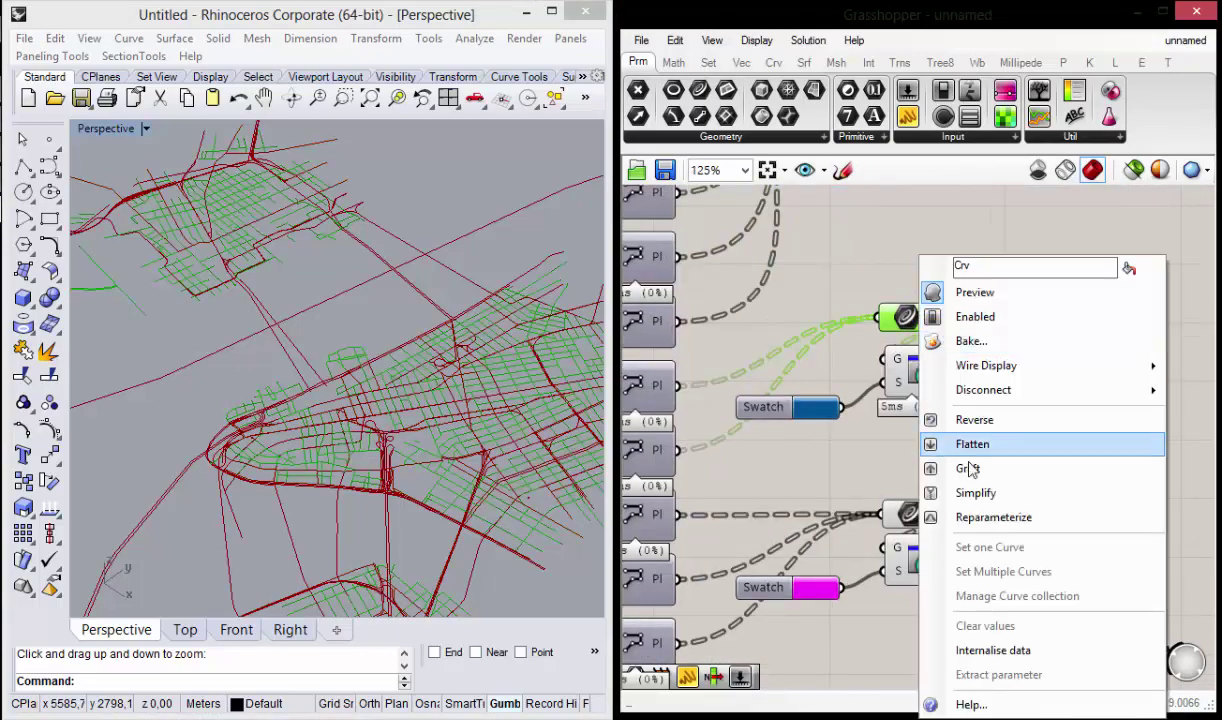
click(958, 337)
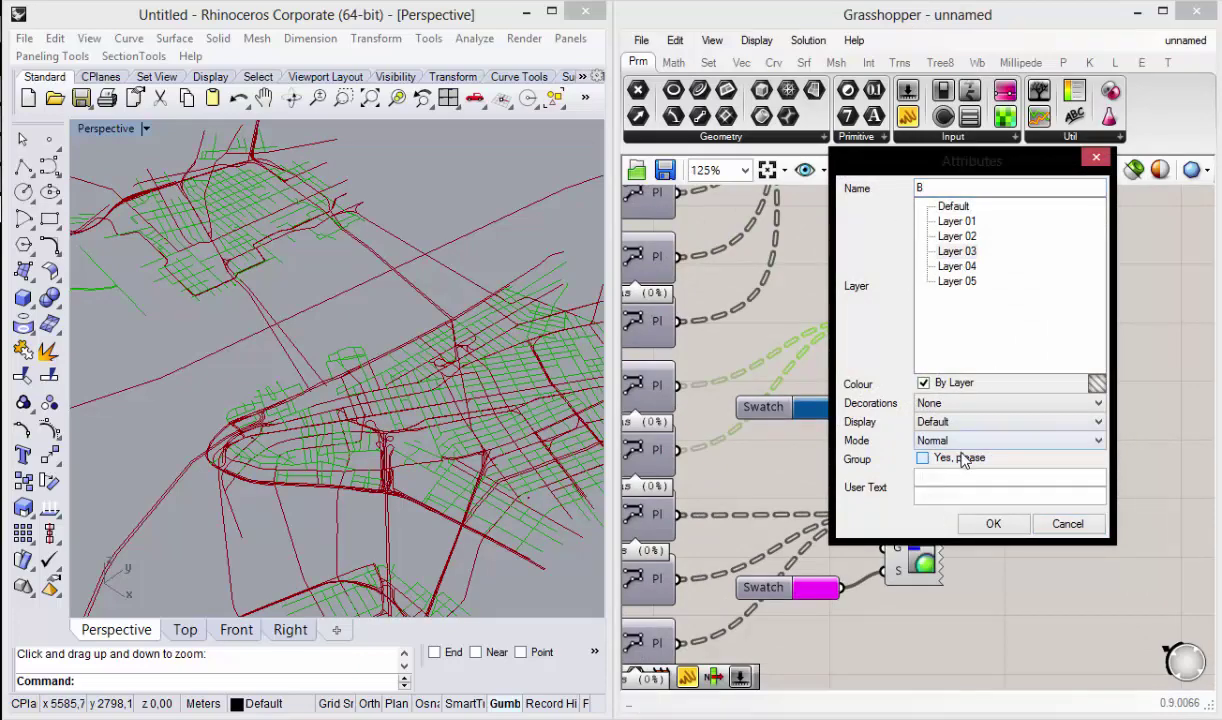
click(983, 535)
Step: Bake the magenta group's curves as group D on Layer 04
right_drag(982, 560, 948, 420)
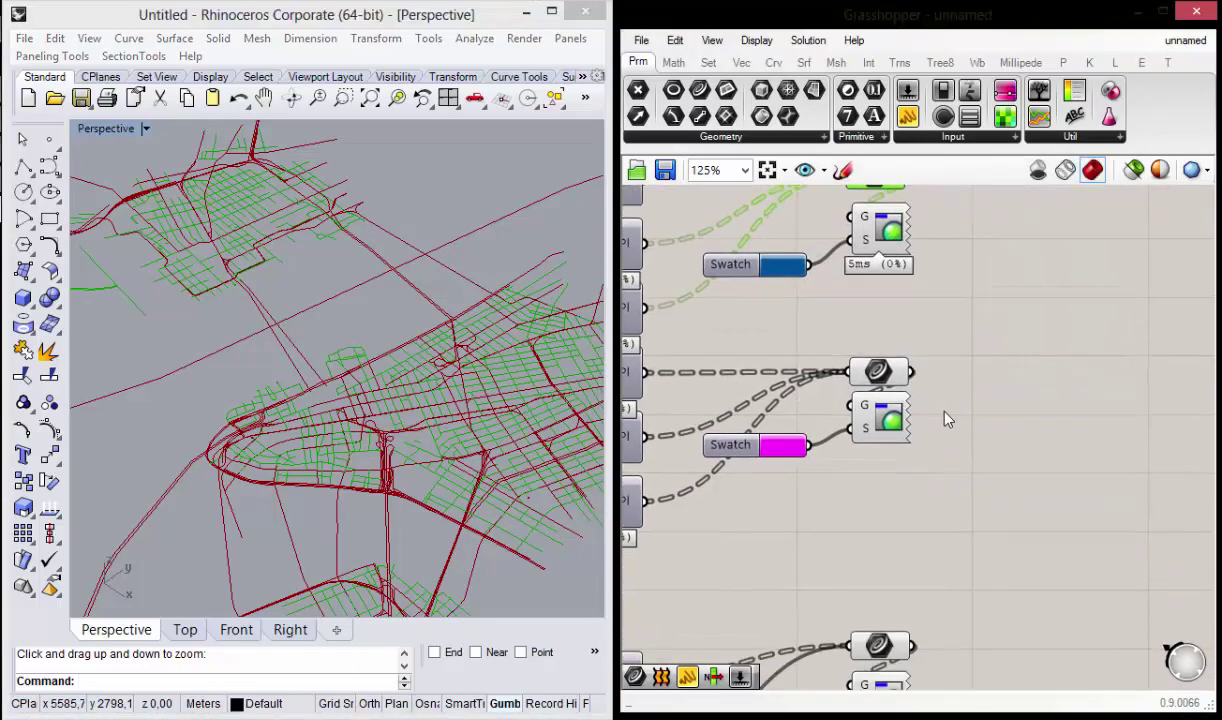
click(878, 372)
right_click(878, 372)
key(Escape)
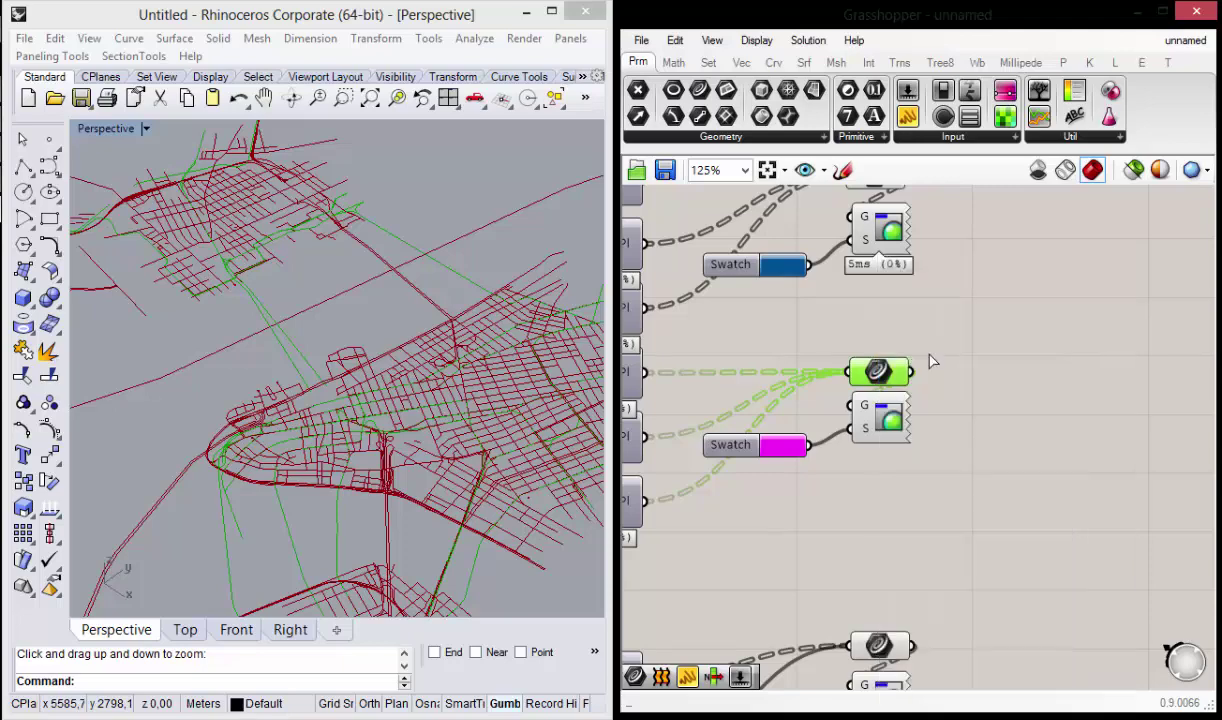
double_click(930, 361)
text(D)
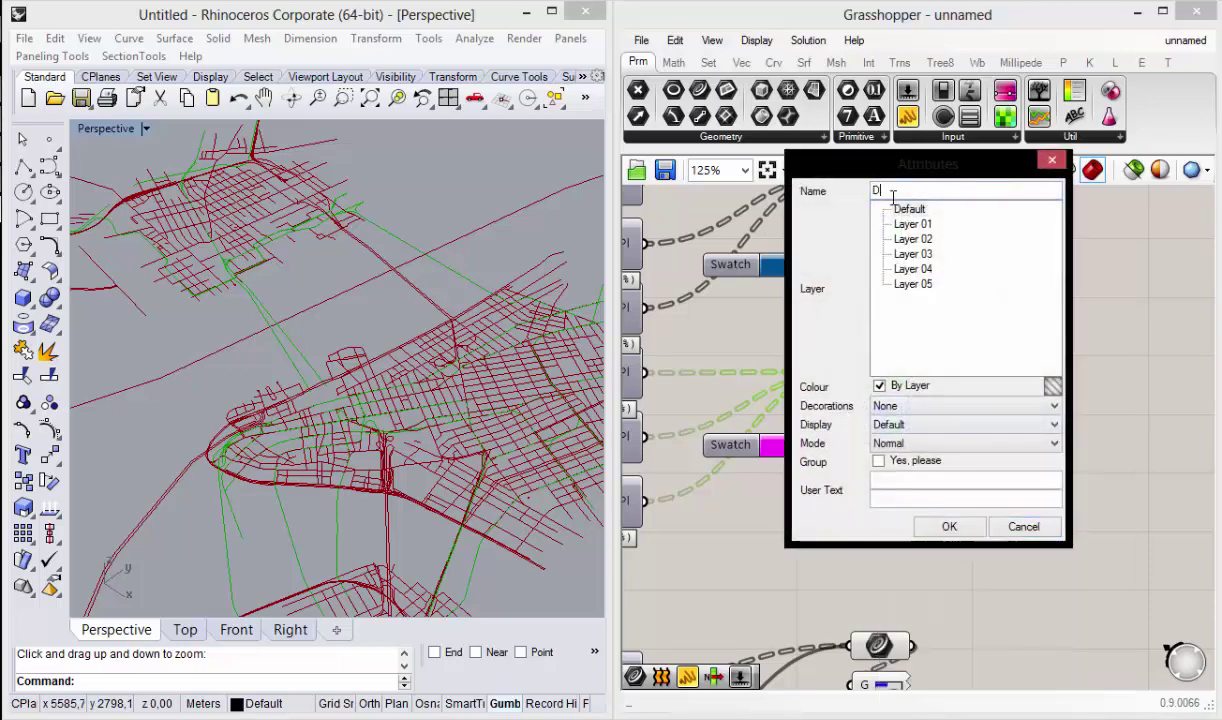
click(912, 270)
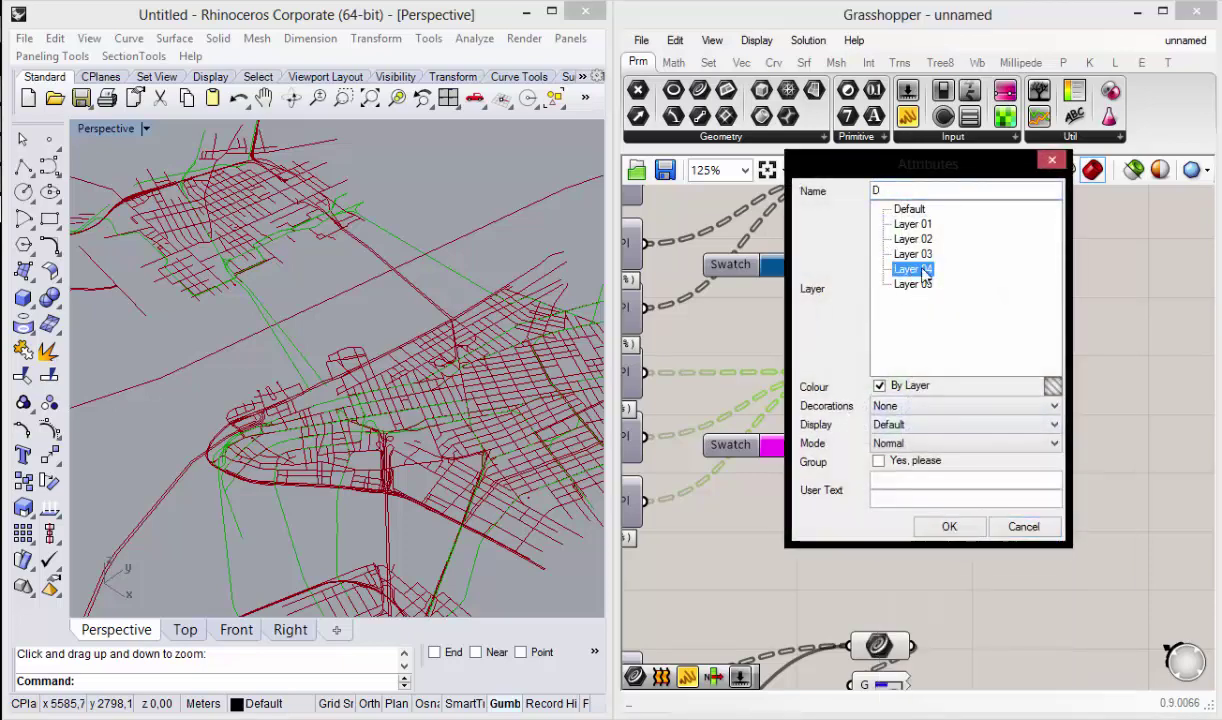
click(878, 461)
click(949, 527)
Step: Bake the yellow group's Crv curves onto Layer 05 as a single group
right_drag(949, 534, 858, 350)
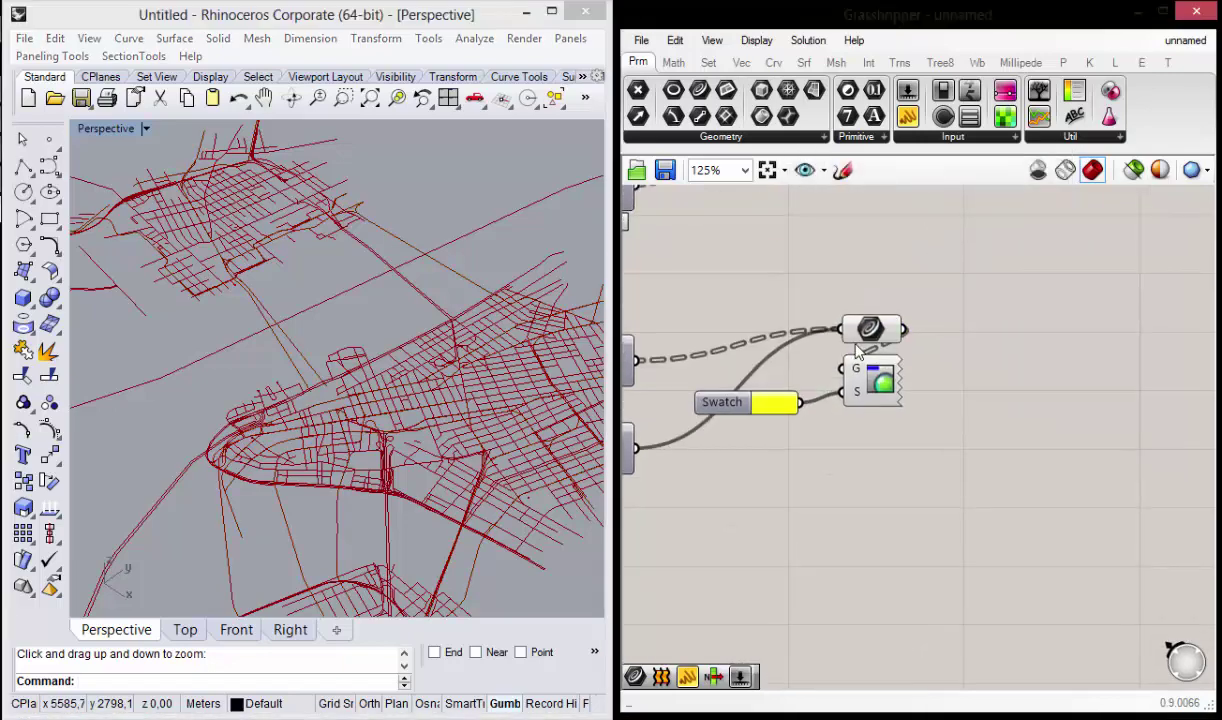
click(856, 340)
right_click(850, 330)
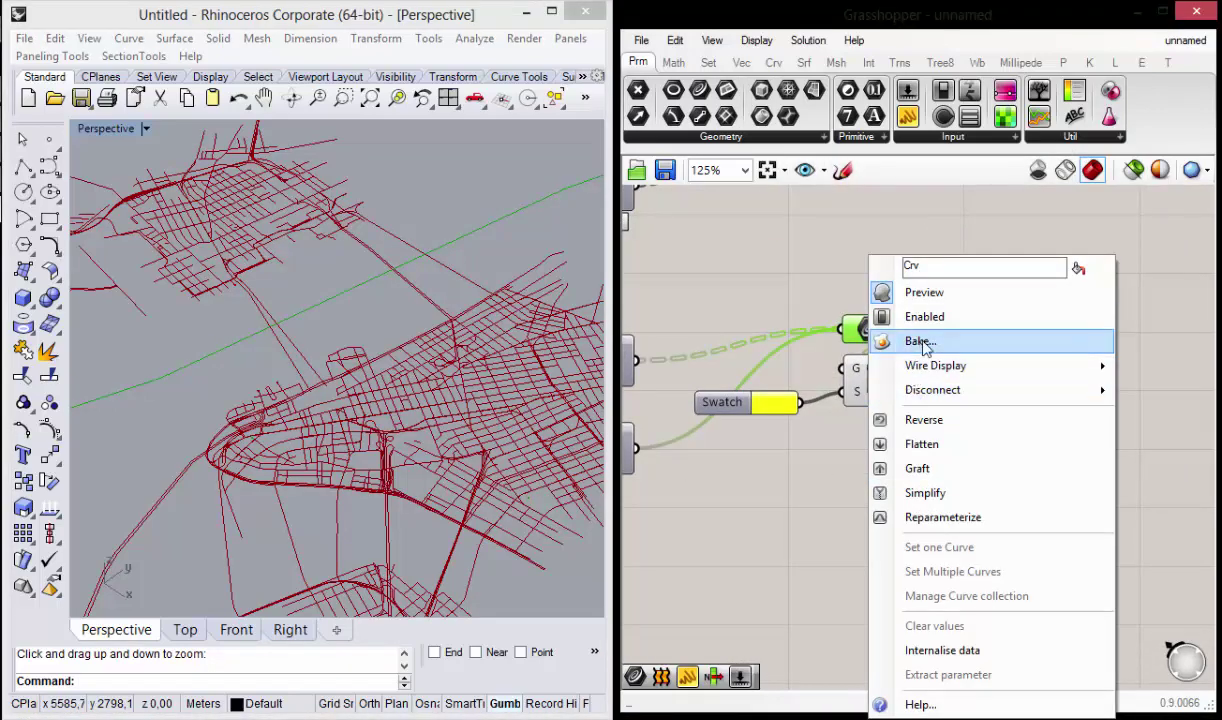
click(920, 342)
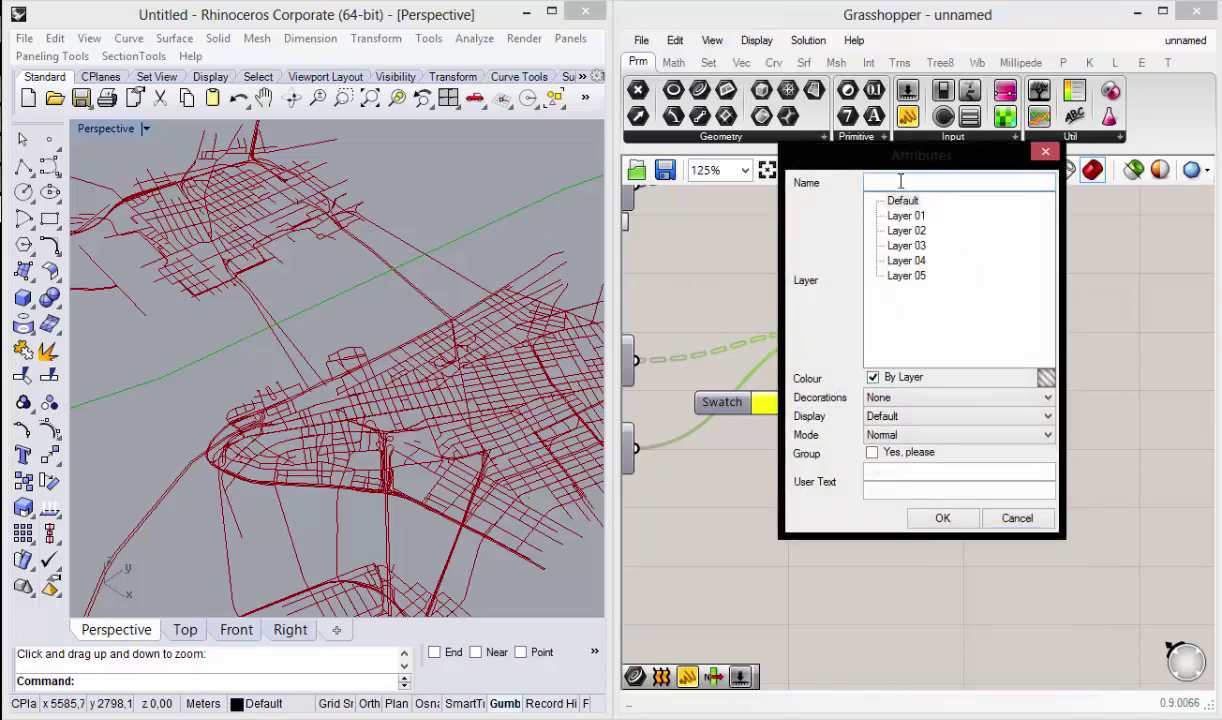
text(E)
drag(895, 161, 845, 116)
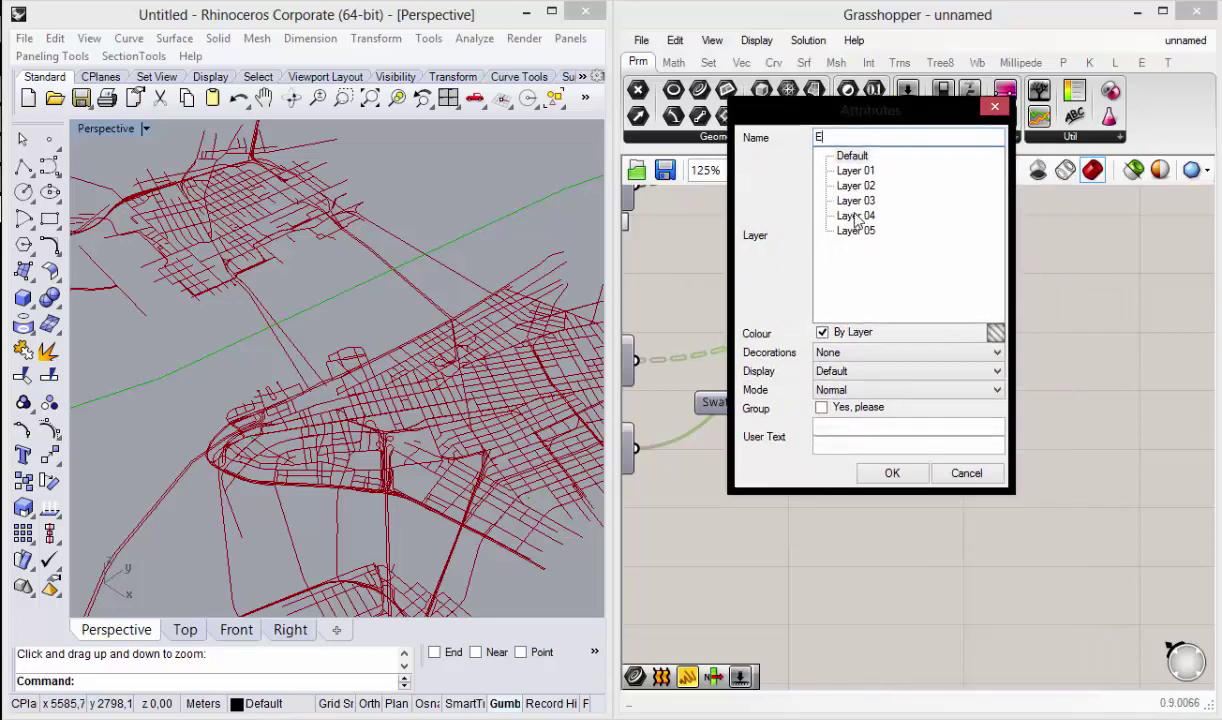
click(855, 231)
click(825, 409)
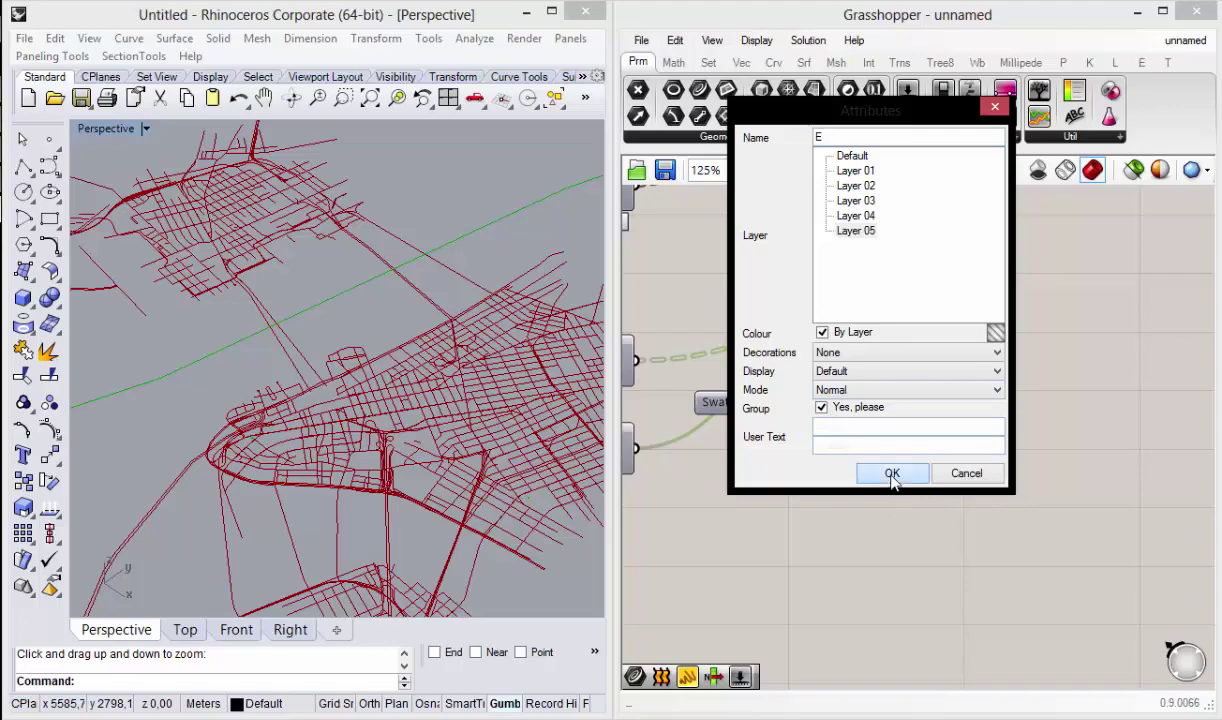
click(893, 478)
Step: Orbit the Rhino view to inspect the baked street curves
scroll(946, 348, down, 5)
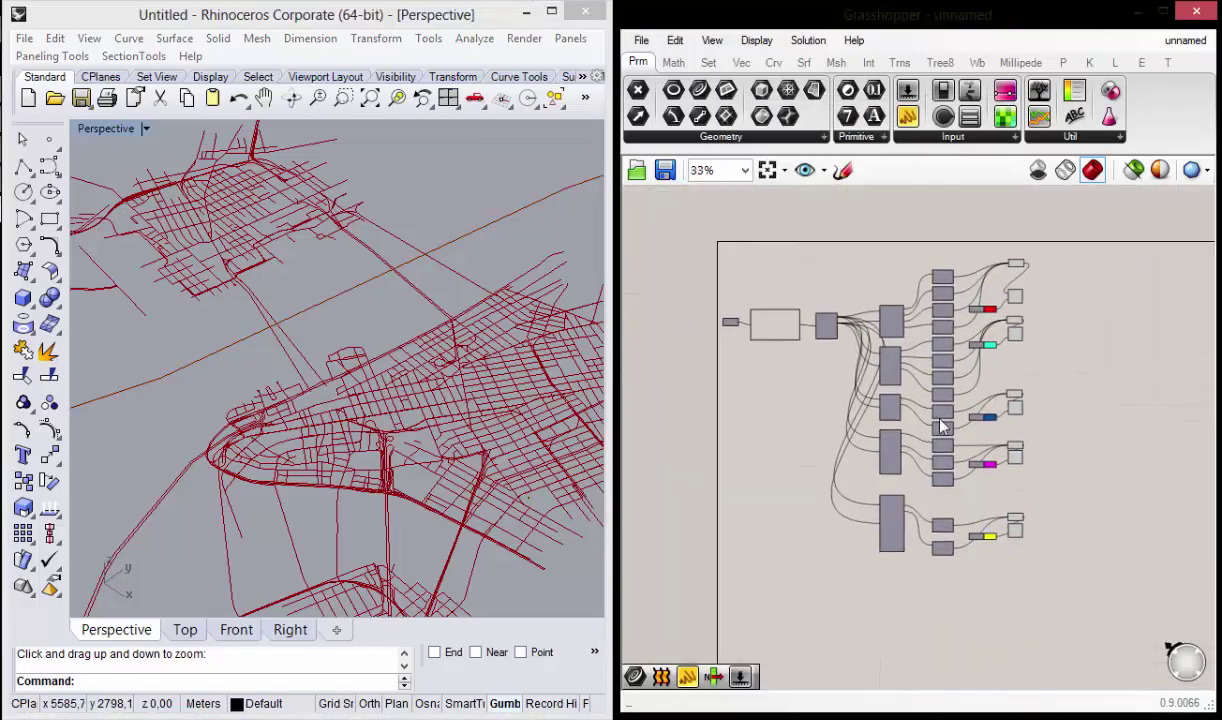
scroll(940, 427, up, 1)
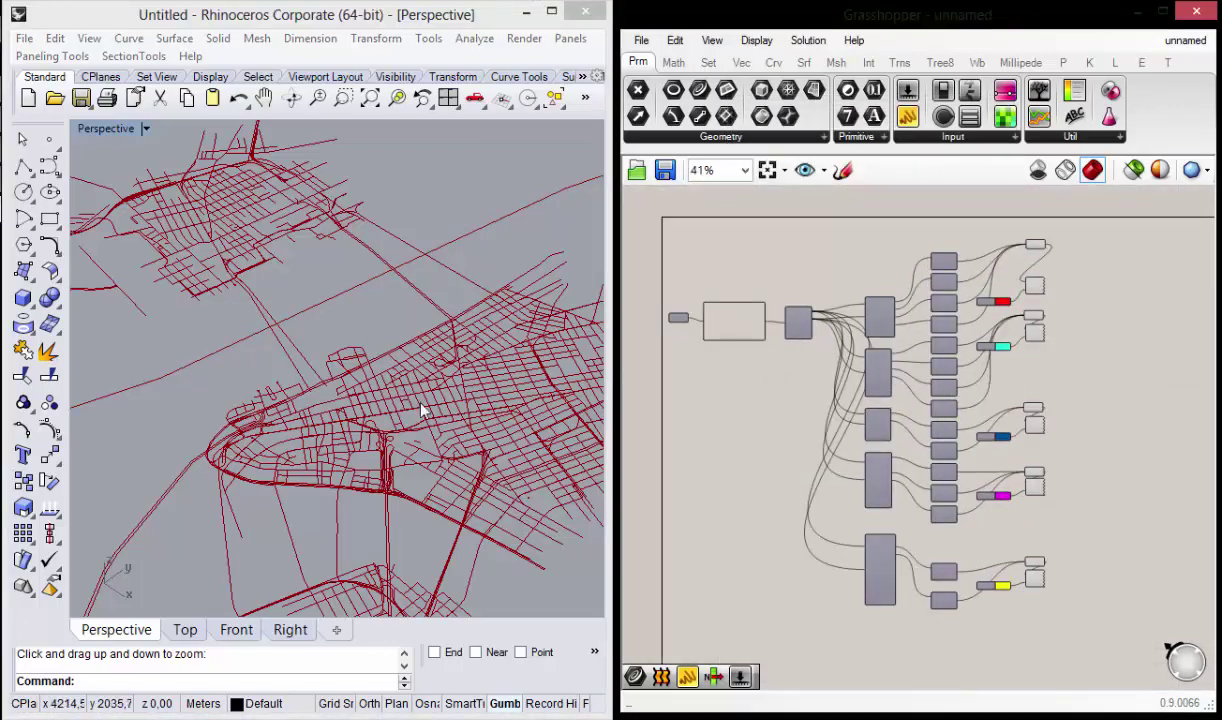
right_drag(423, 415, 570, 340)
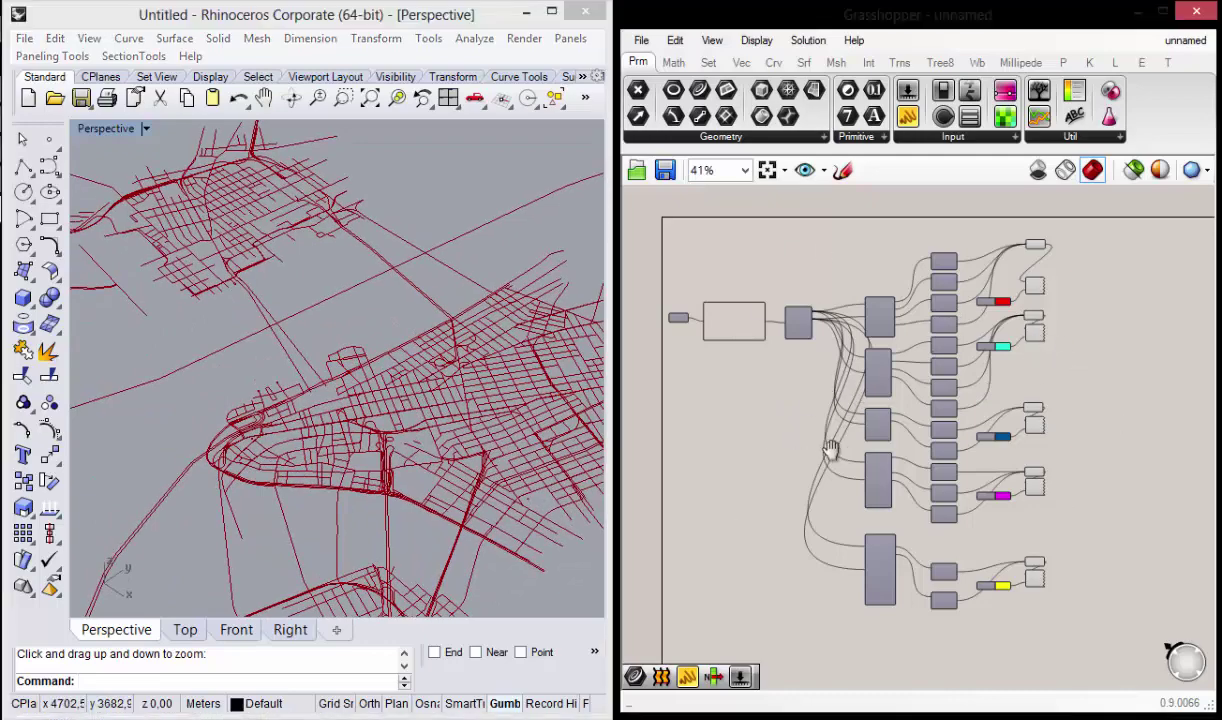
scroll(827, 403, up, 1)
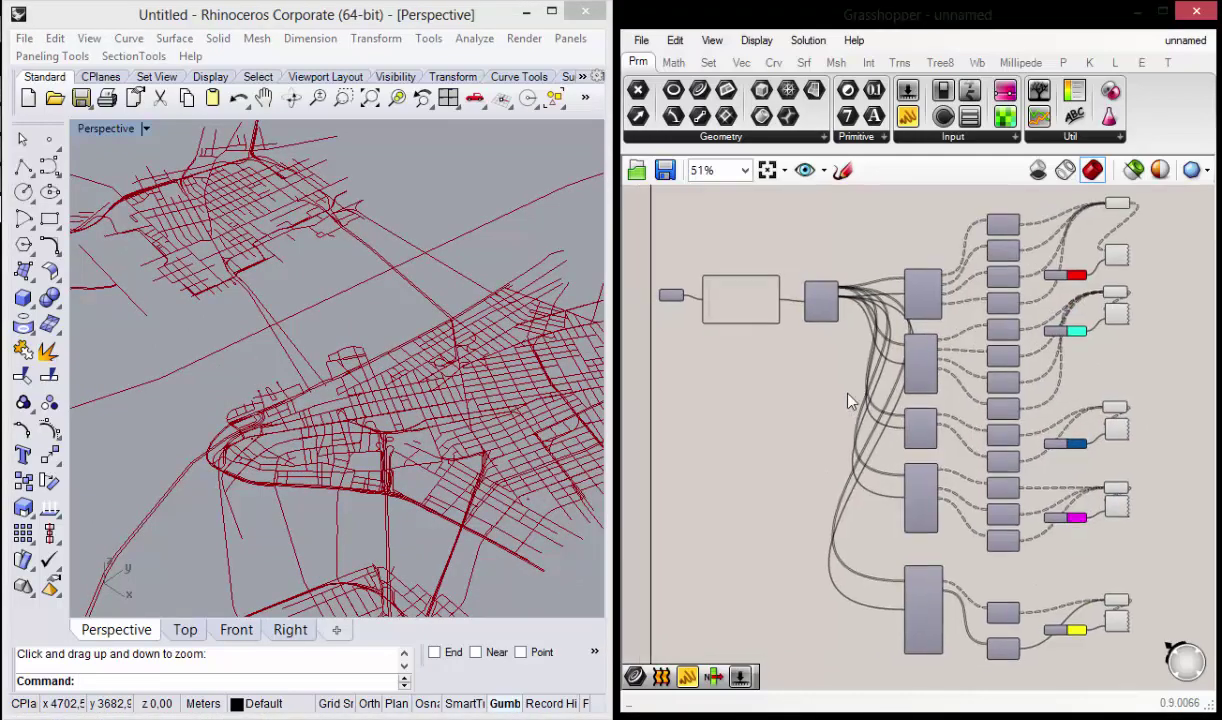
right_drag(324, 282, 385, 390)
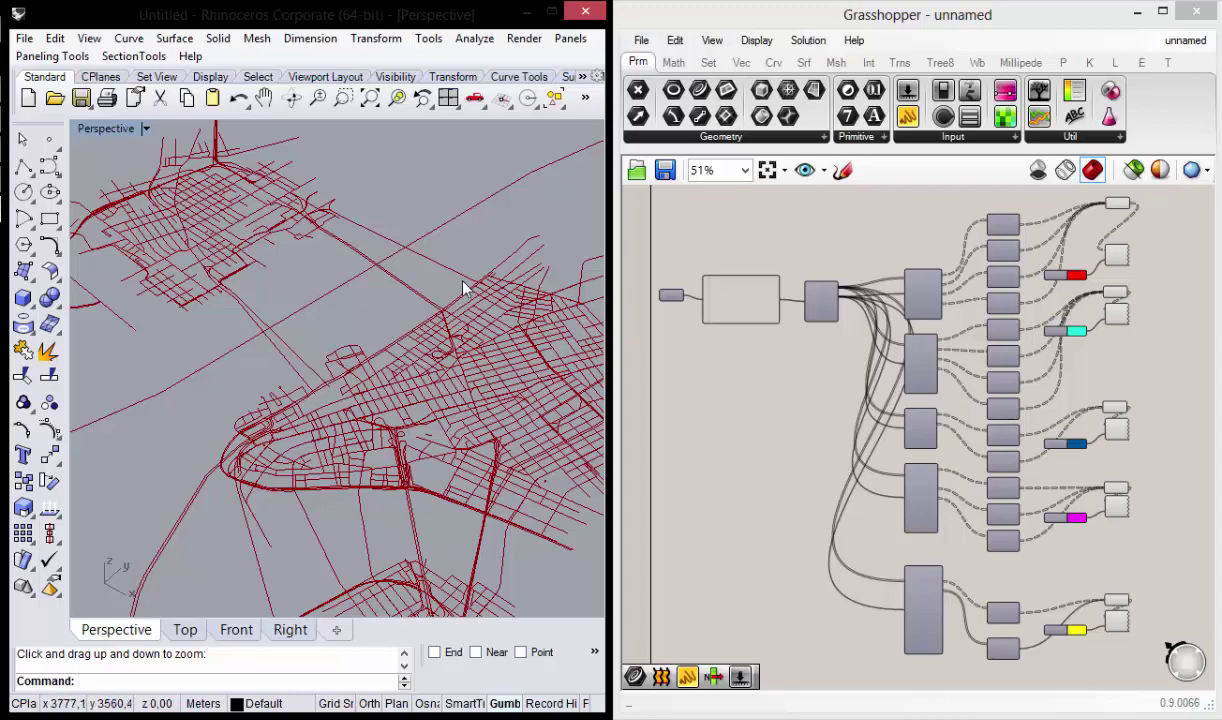
click(1137, 11)
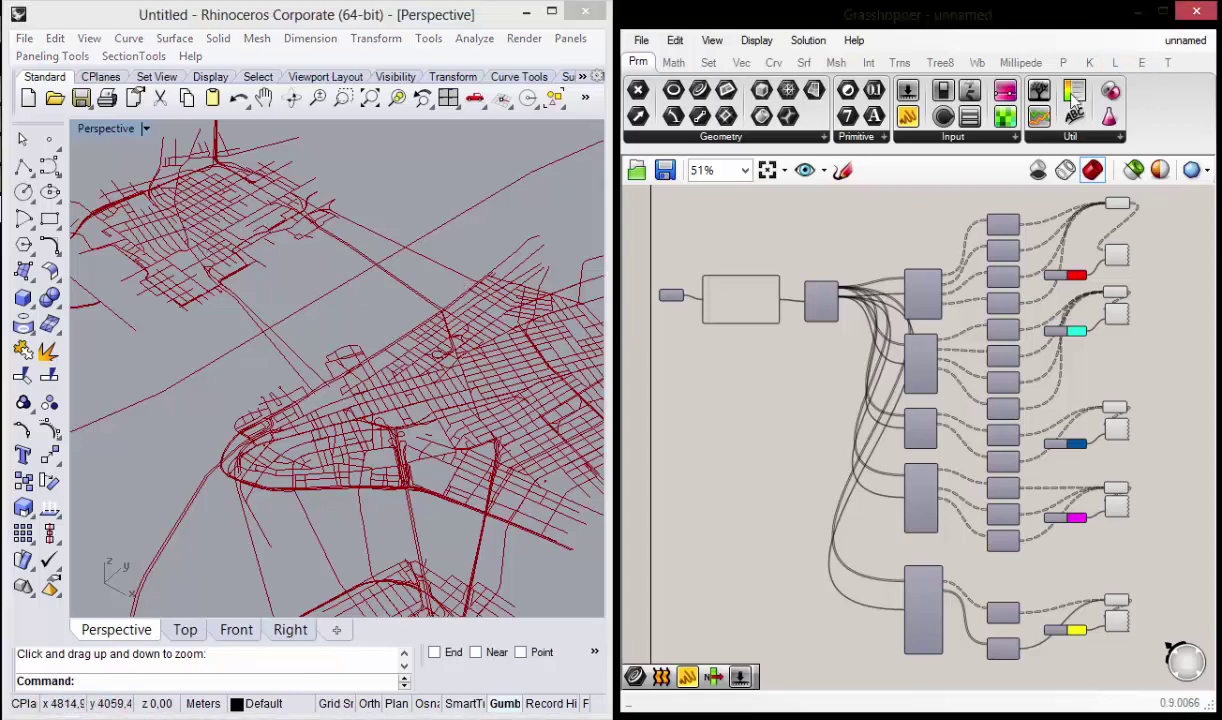
Step: Maximize Rhino, zoom into the street network and select the 605 blue street curves
double_click(388, 14)
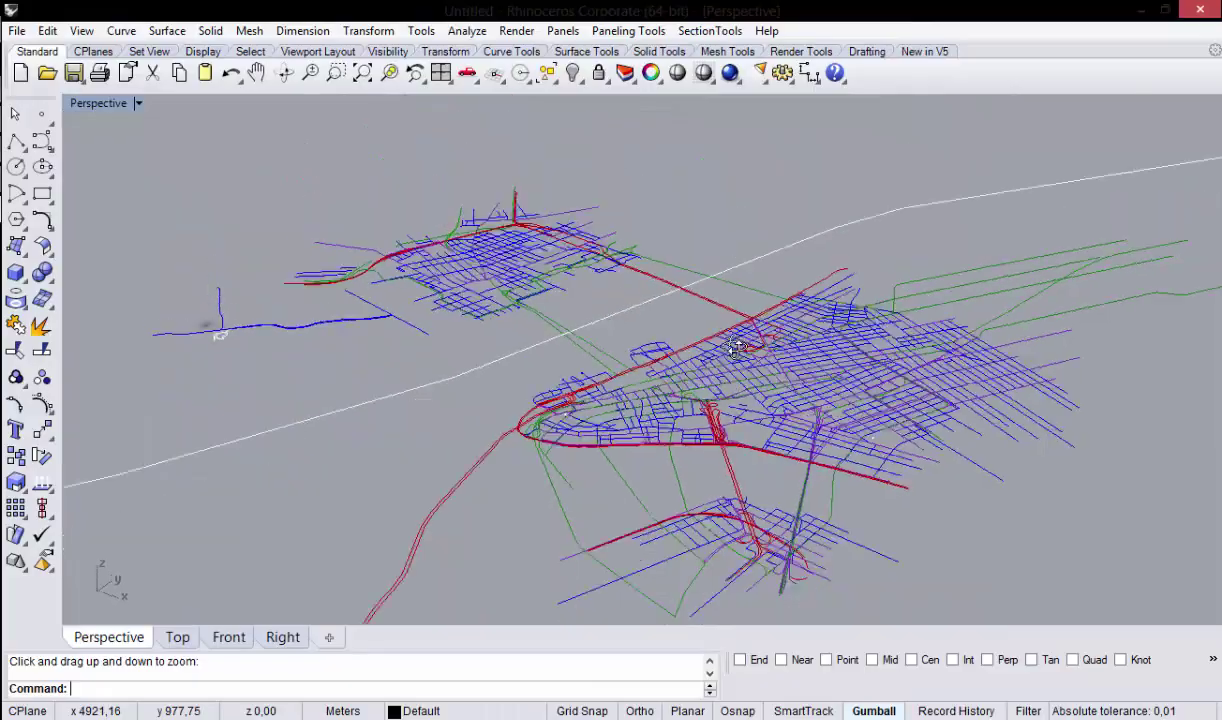
right_drag(736, 347, 798, 500)
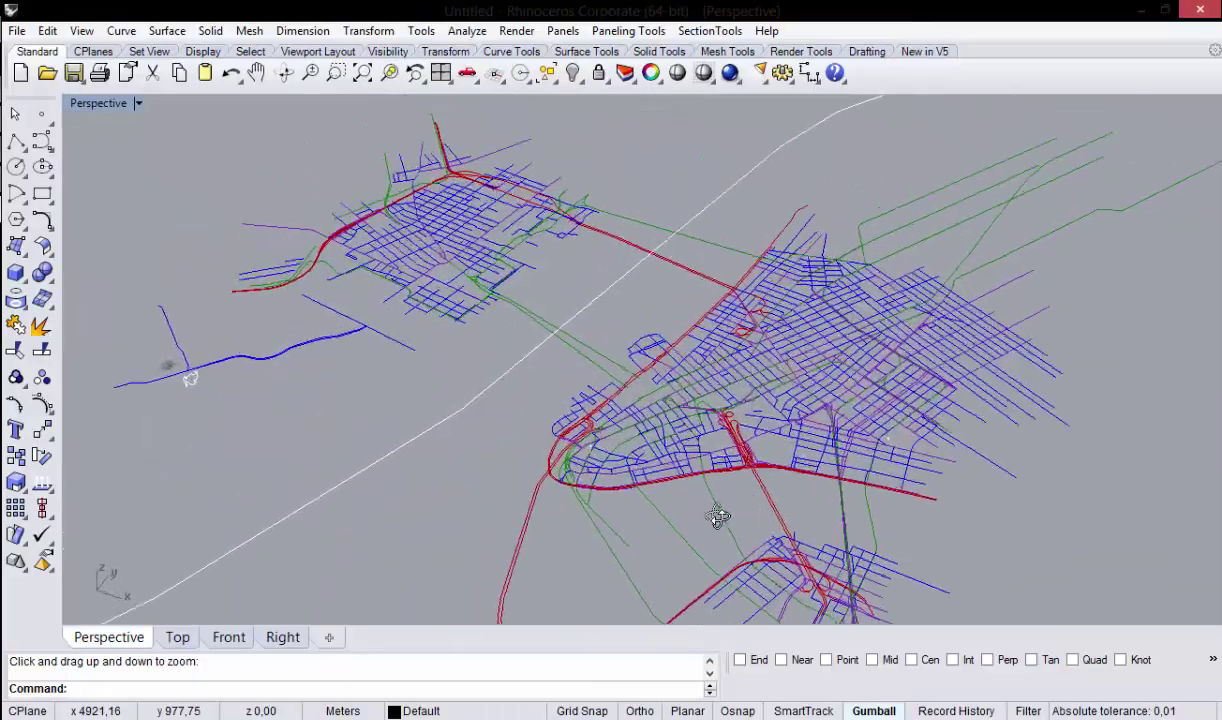
right_drag(790, 562, 858, 485)
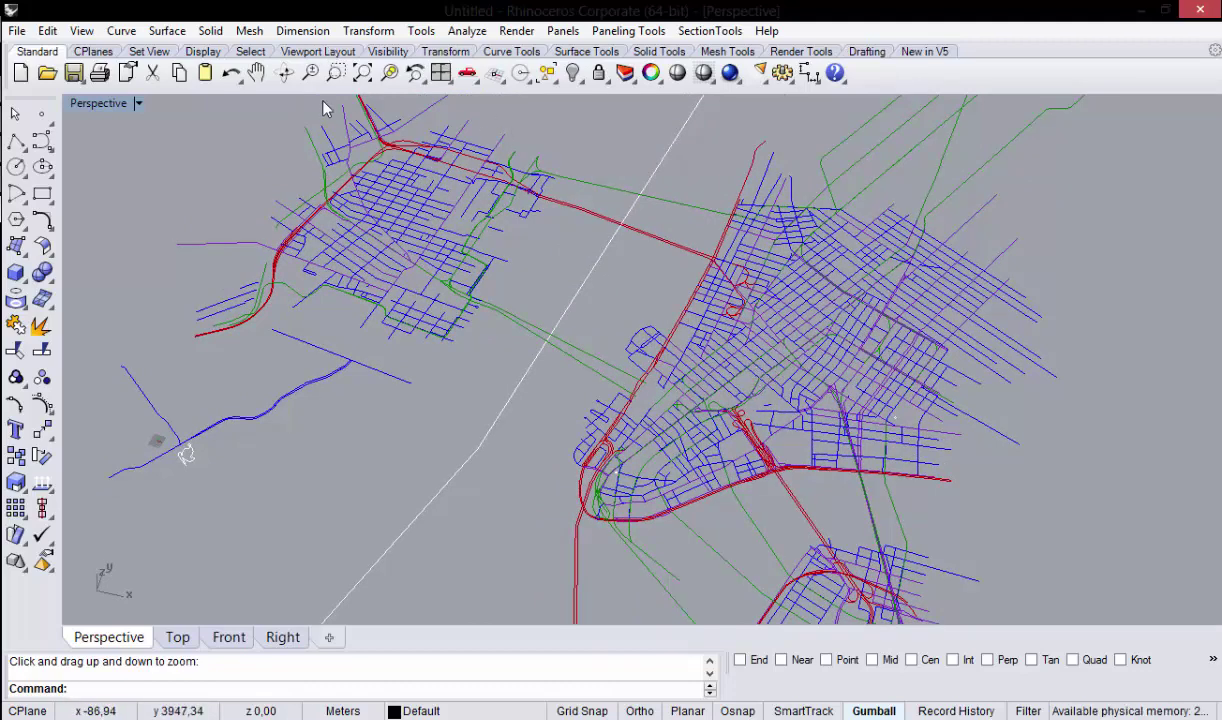
click(310, 72)
mouse_move(810, 458)
mouse_down()
mouse_move(826, 320)
mouse_move(628, 300)
mouse_up()
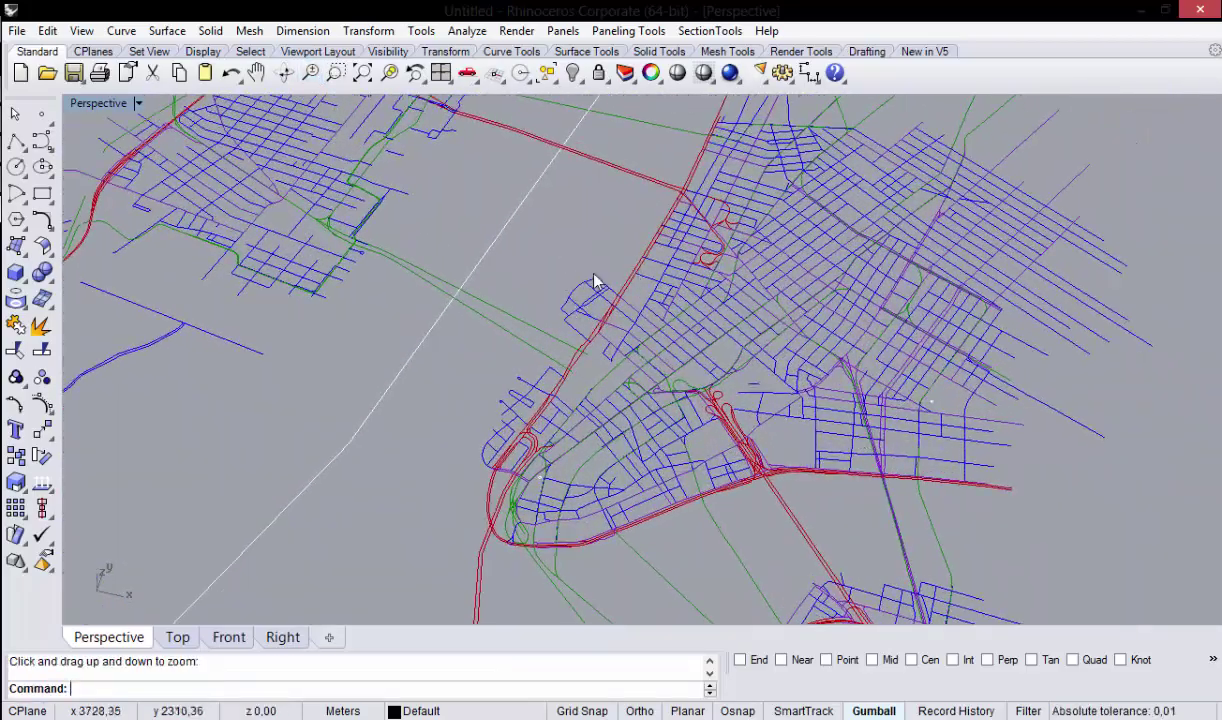
click(645, 285)
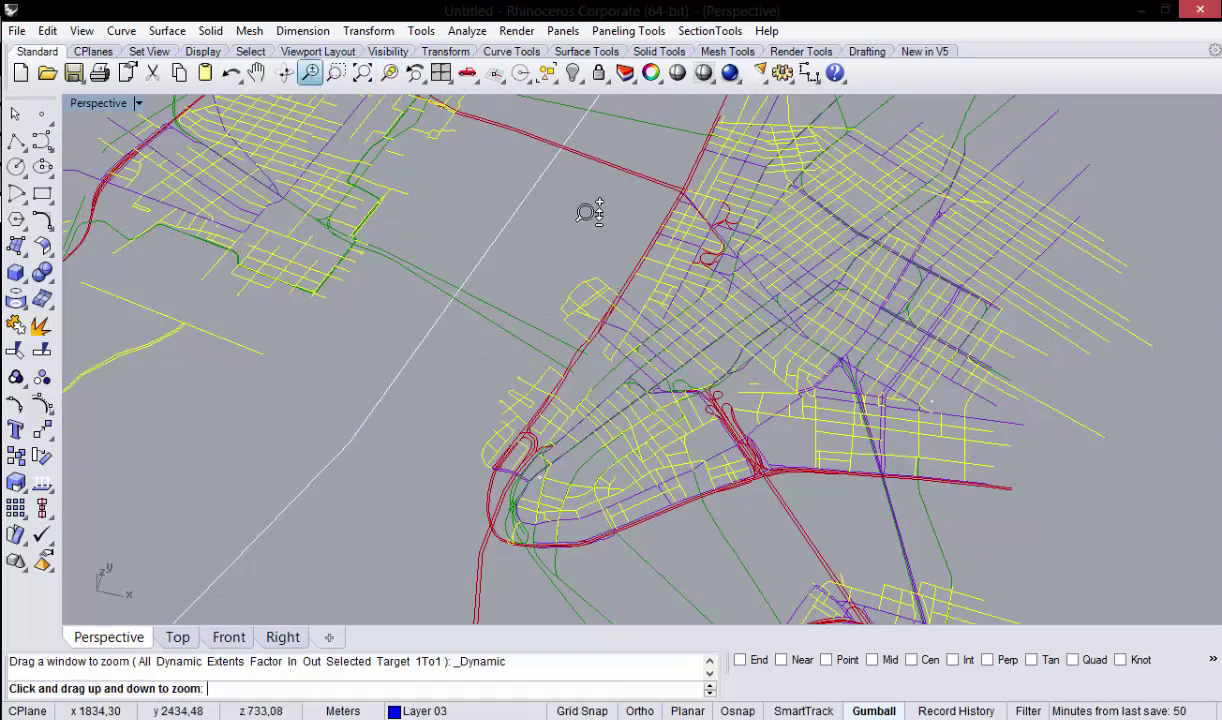
click(310, 72)
drag(586, 210, 595, 263)
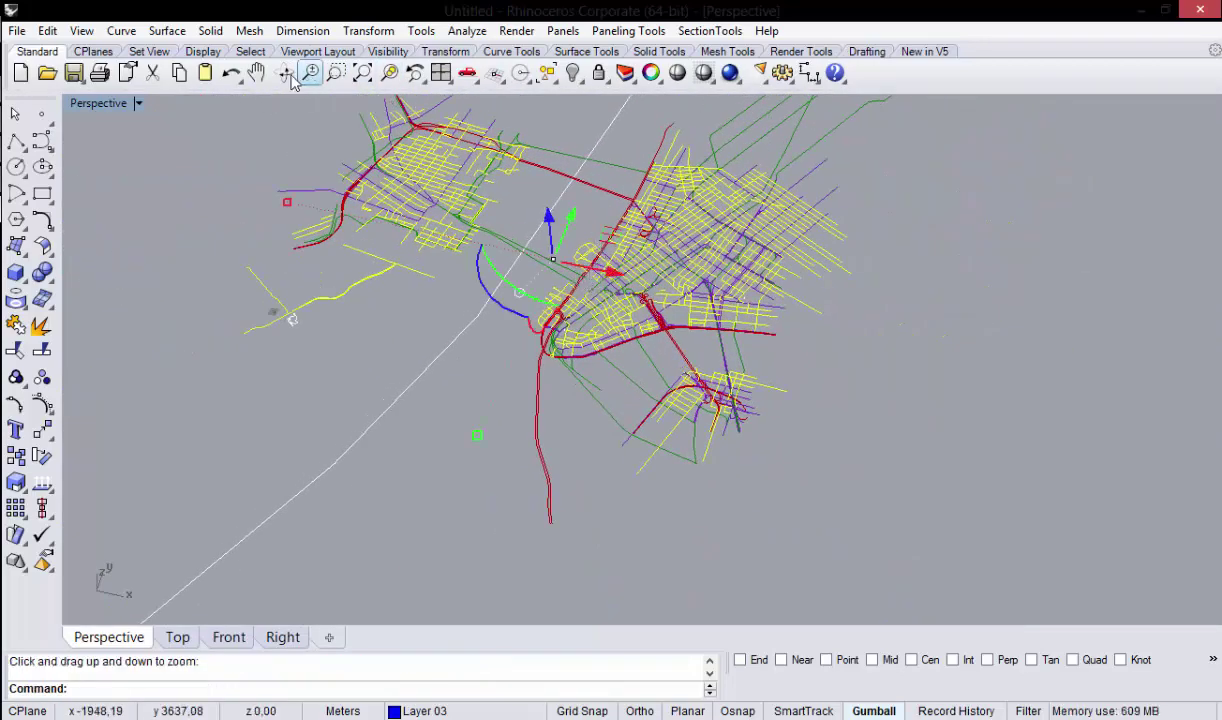
click(256, 72)
mouse_move(368, 143)
mouse_down()
mouse_move(465, 248)
mouse_move(475, 226)
mouse_up()
key(Escape)
right_drag(475, 226, 594, 300)
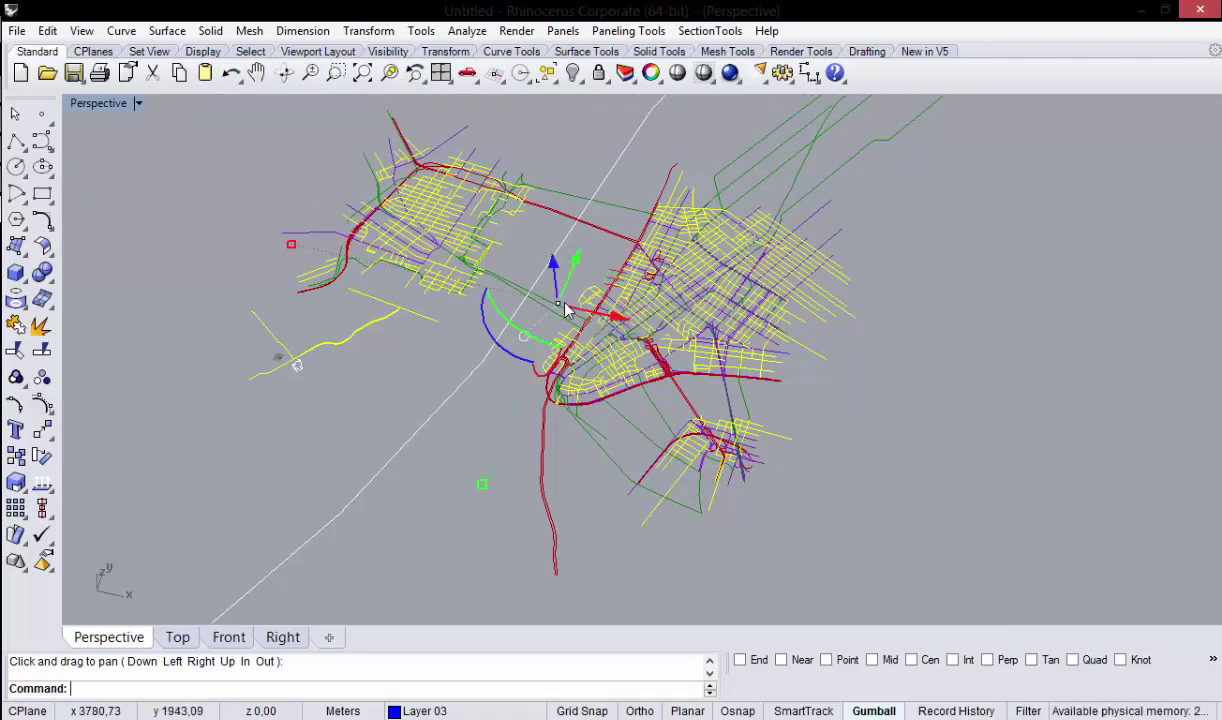
drag(608, 316, 780, 349)
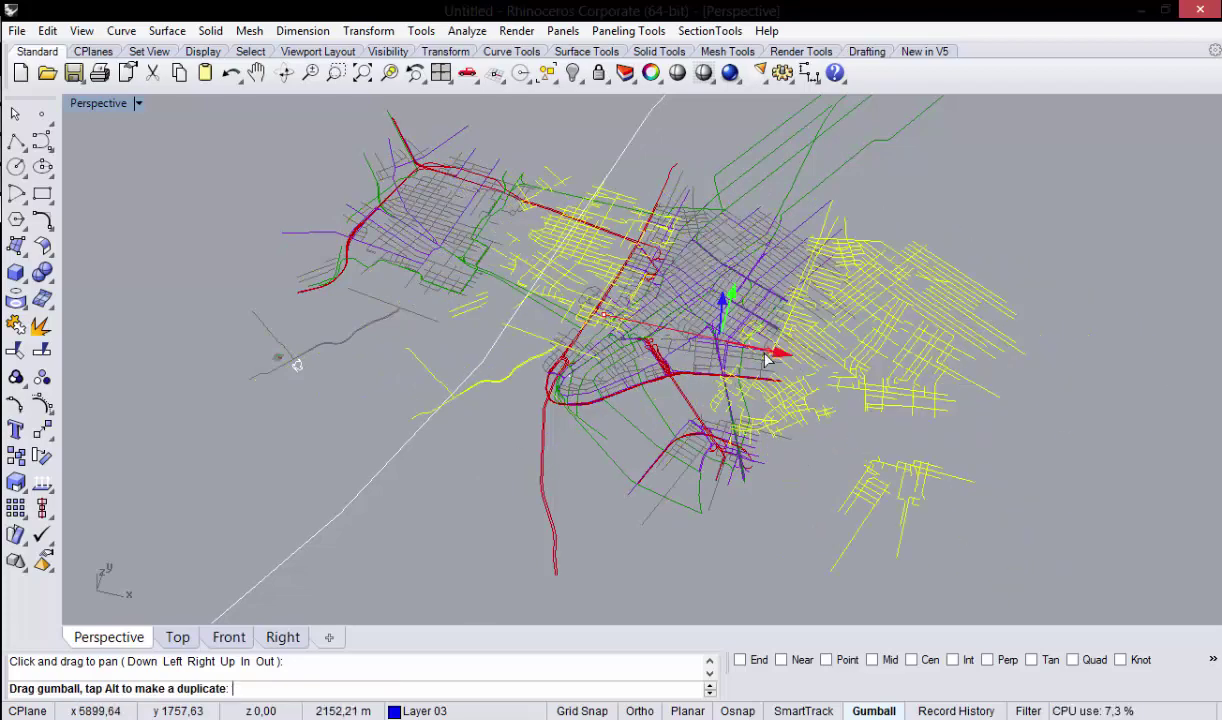
click(640, 352)
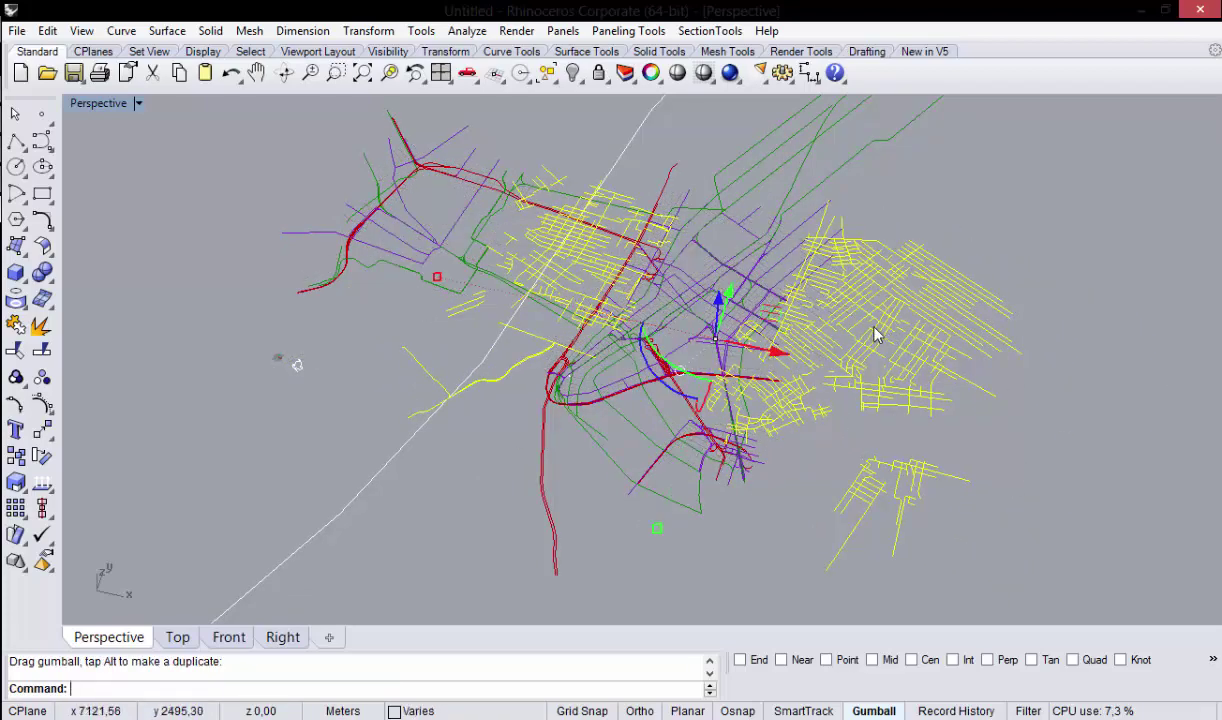
key(ctrl+z)
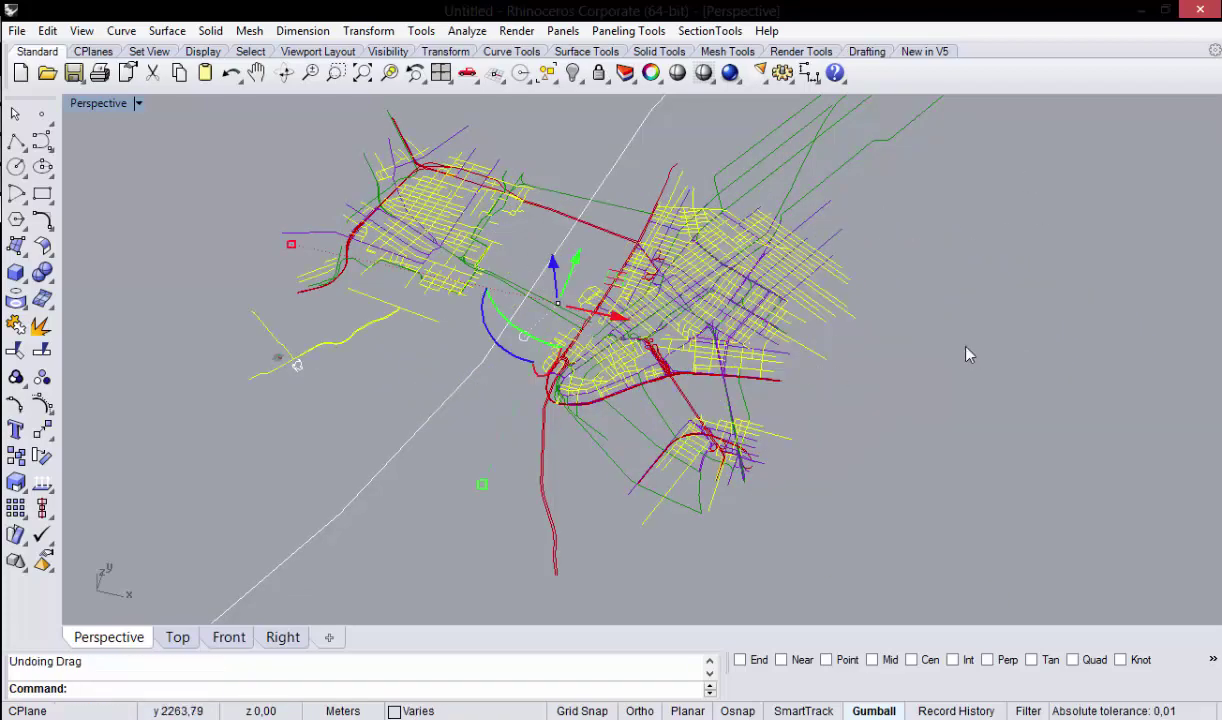
key(Escape)
mouse_move(555, 390)
right_down()
mouse_move(560, 405)
mouse_move(584, 322)
mouse_move(575, 483)
mouse_move(590, 296)
mouse_move(631, 156)
mouse_move(617, 251)
right_up()
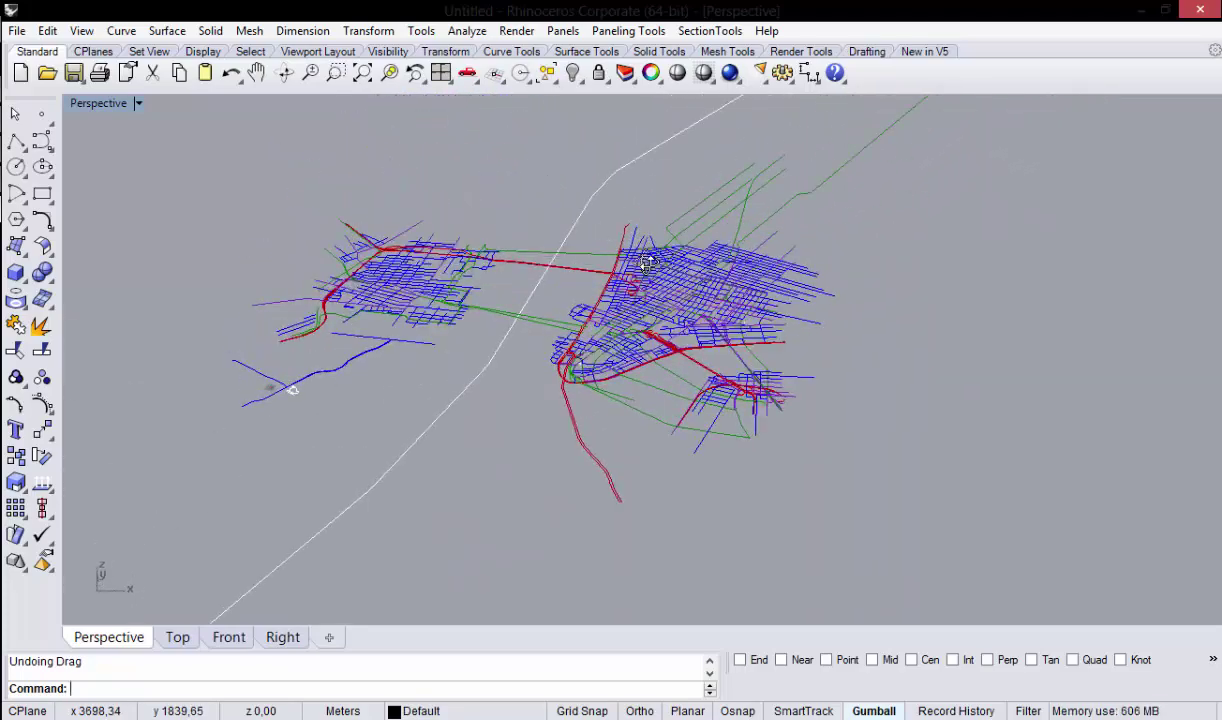
right_drag(572, 292, 556, 311)
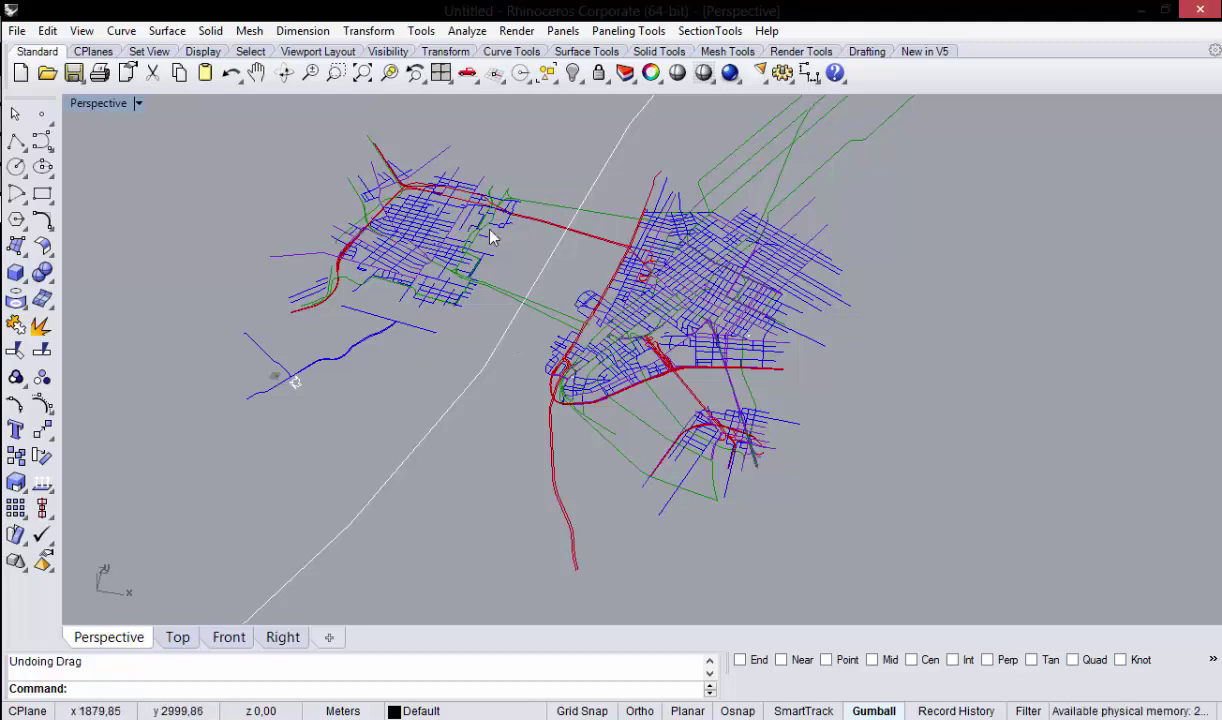
Step: Confirm in the Options document units that model units remain Meters
click(421, 31)
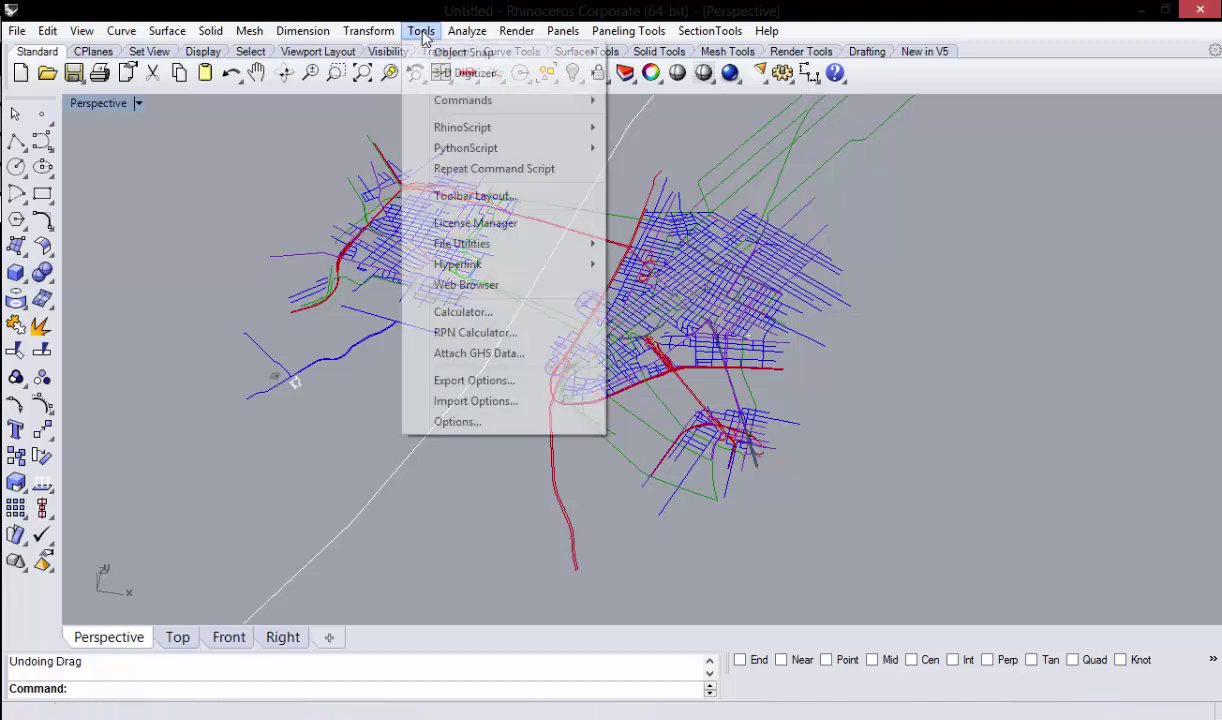
click(458, 422)
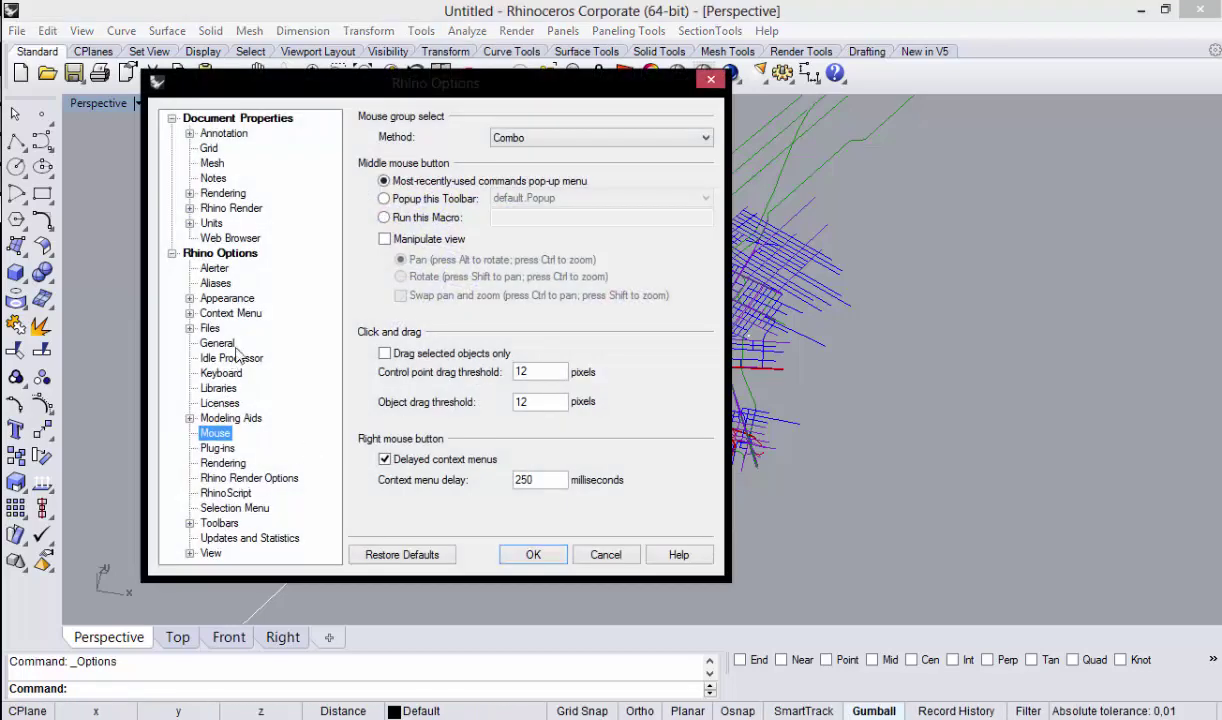
click(219, 388)
click(212, 223)
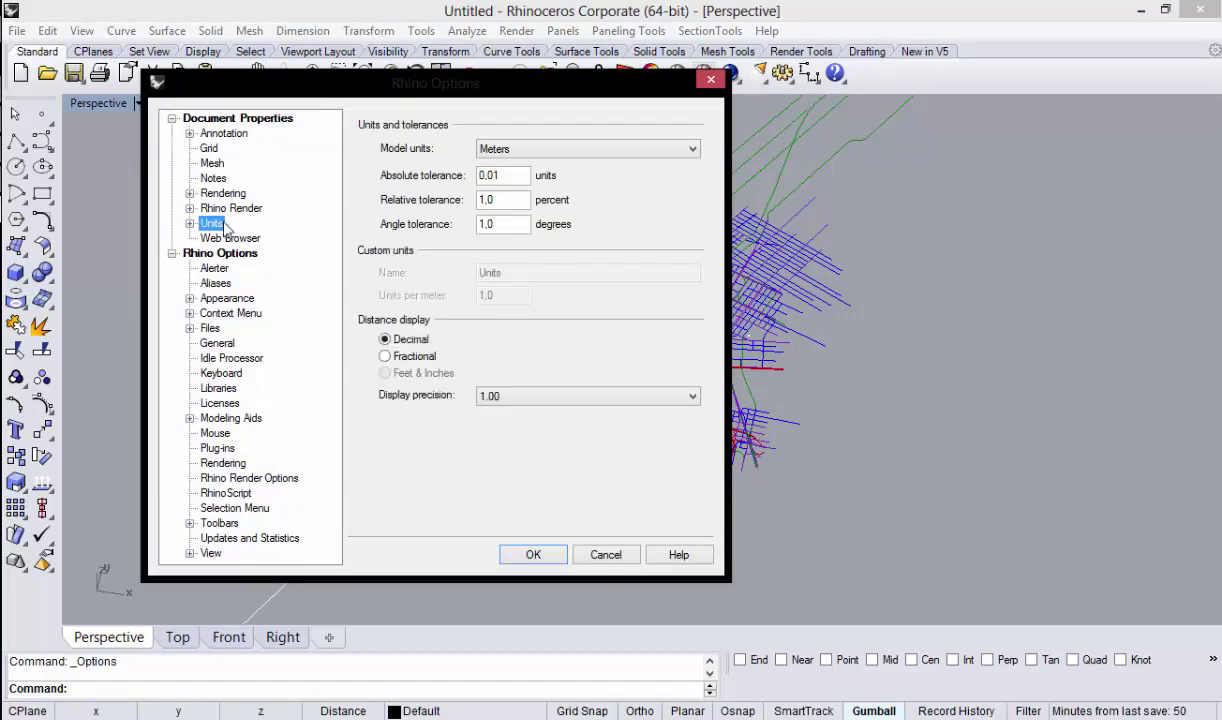
click(507, 150)
click(514, 150)
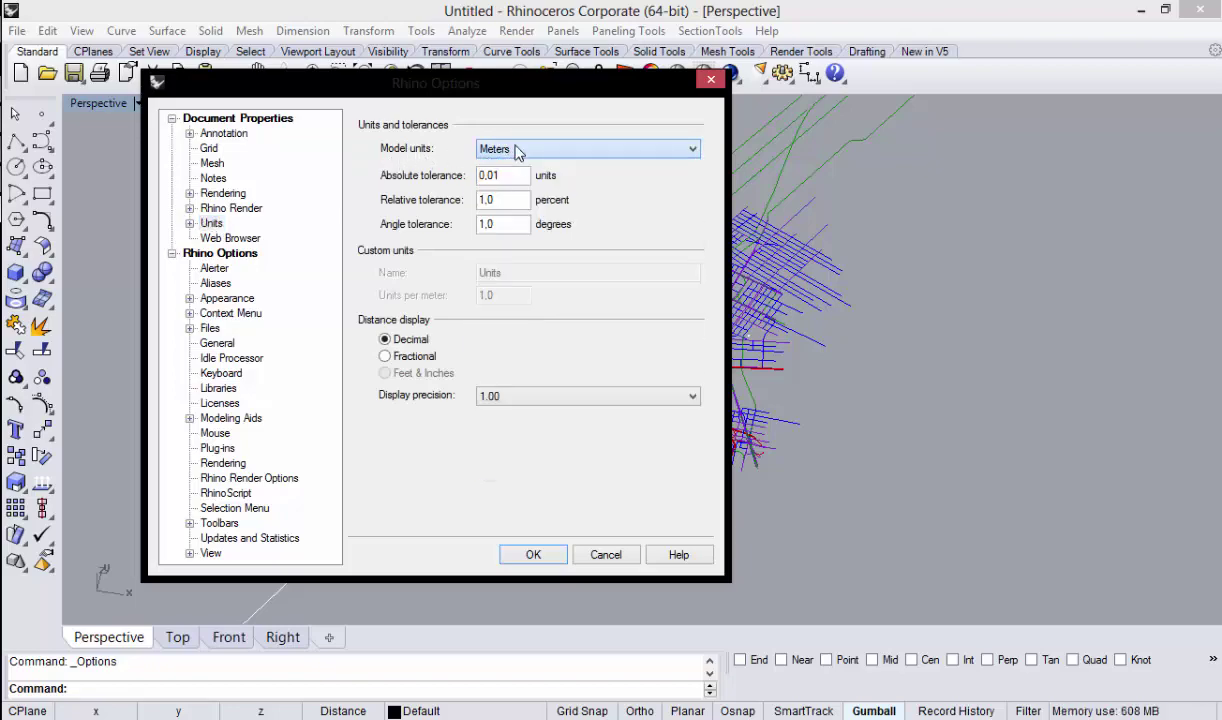
click(533, 554)
Step: Save the model to the Desktop as AutoCAD Drawing (*.dwg) named 'Plano Urbano New York 01'
mouse_move(627, 295)
right_down()
mouse_move(571, 350)
mouse_move(548, 314)
right_up()
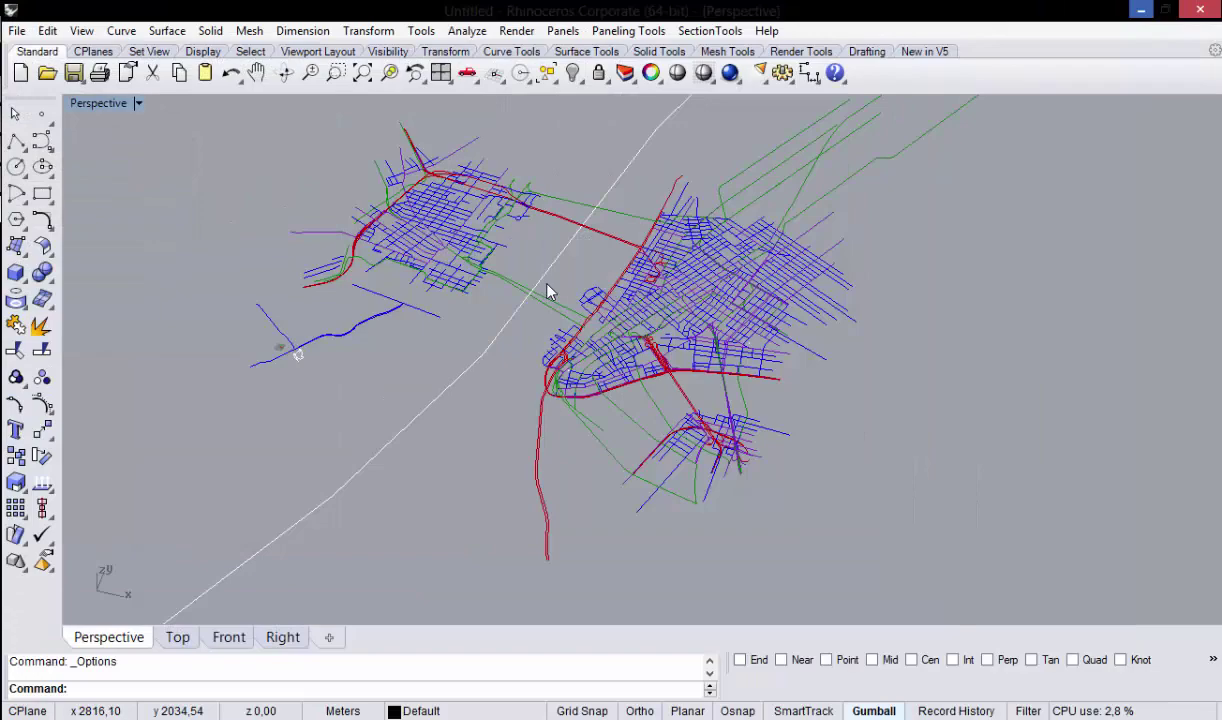
right_drag(548, 291, 554, 265)
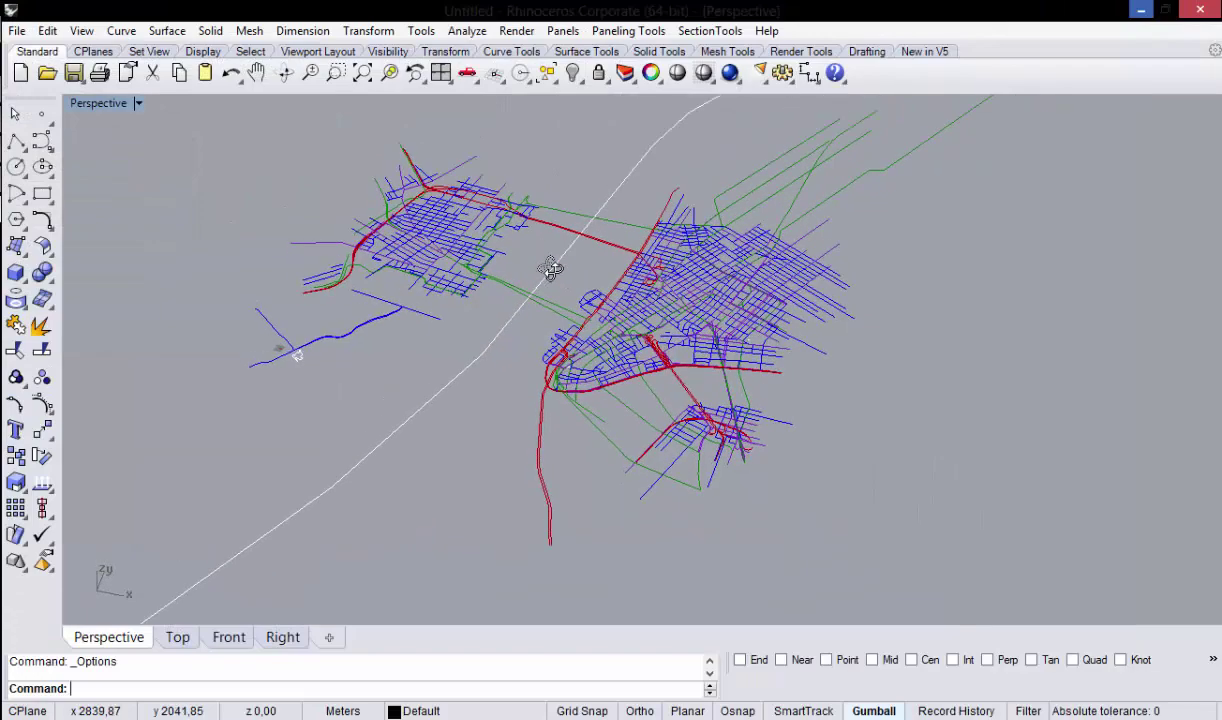
click(19, 38)
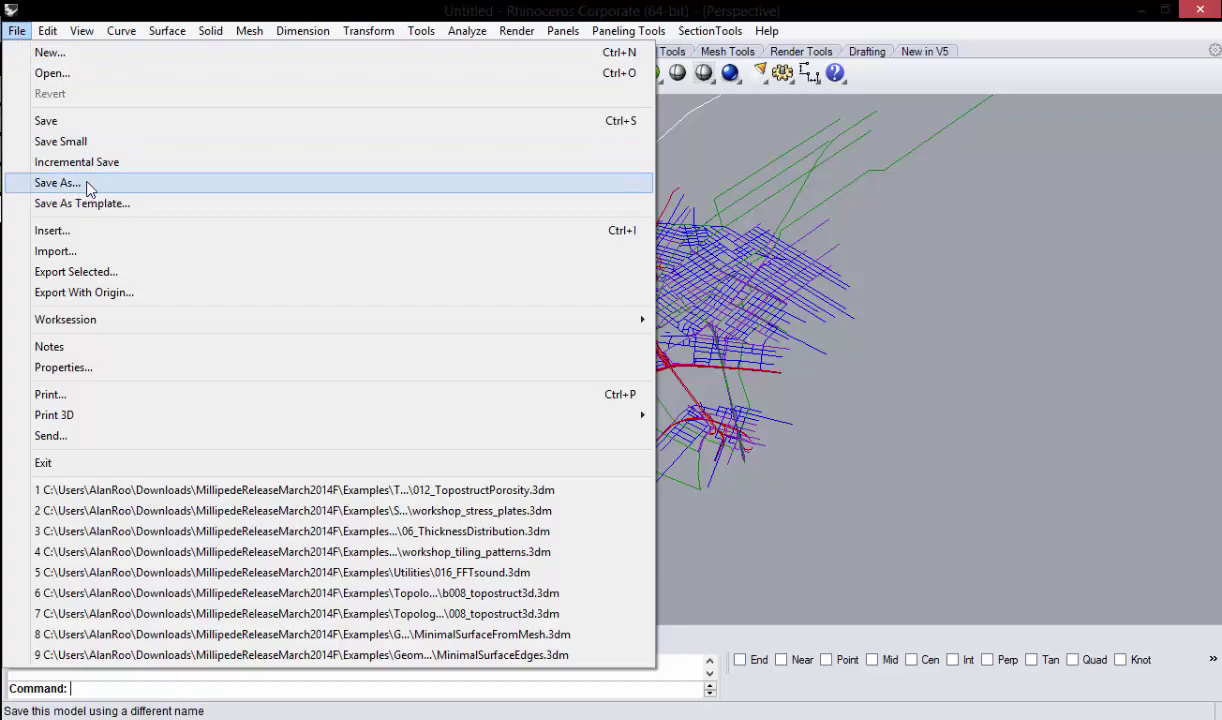
click(88, 186)
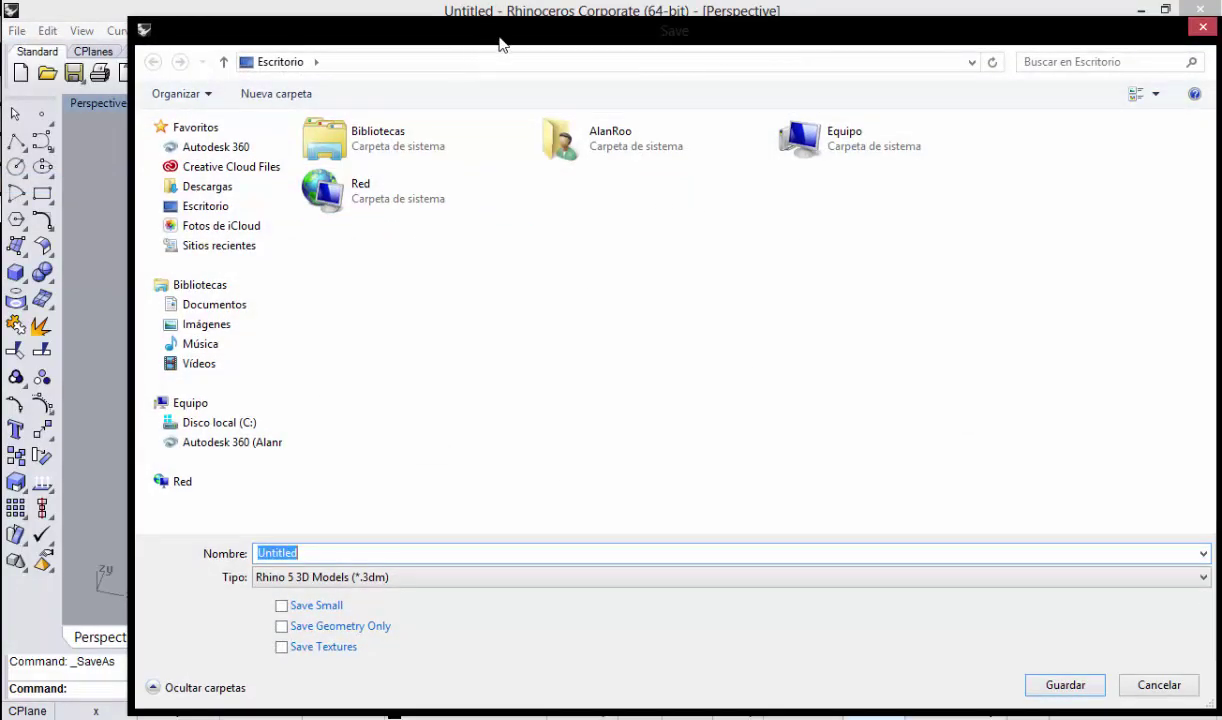
drag(500, 44, 430, 28)
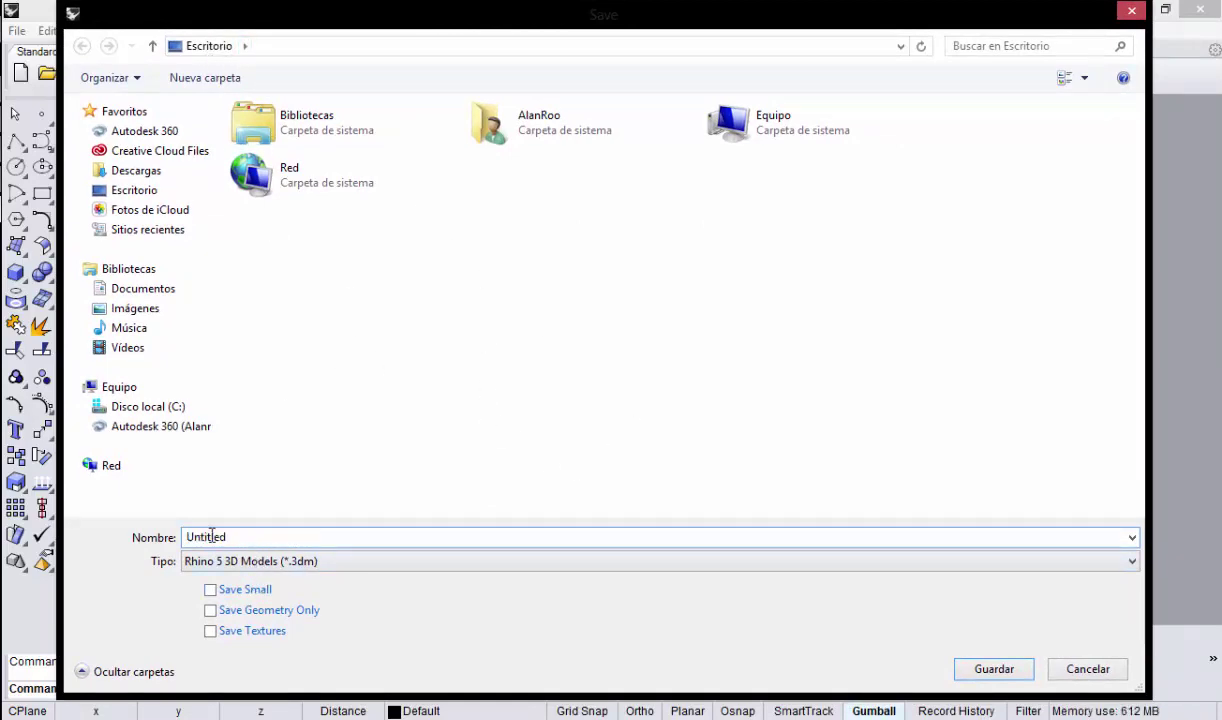
text(Pln)
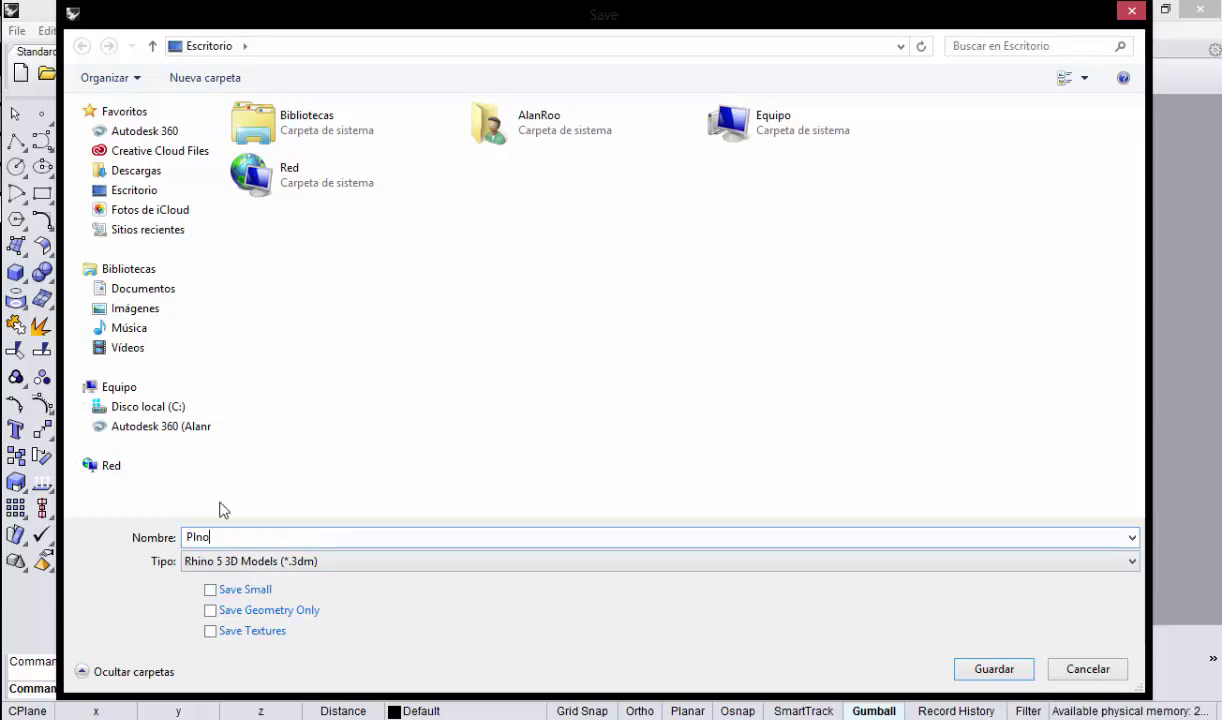
text(o Urbano N)
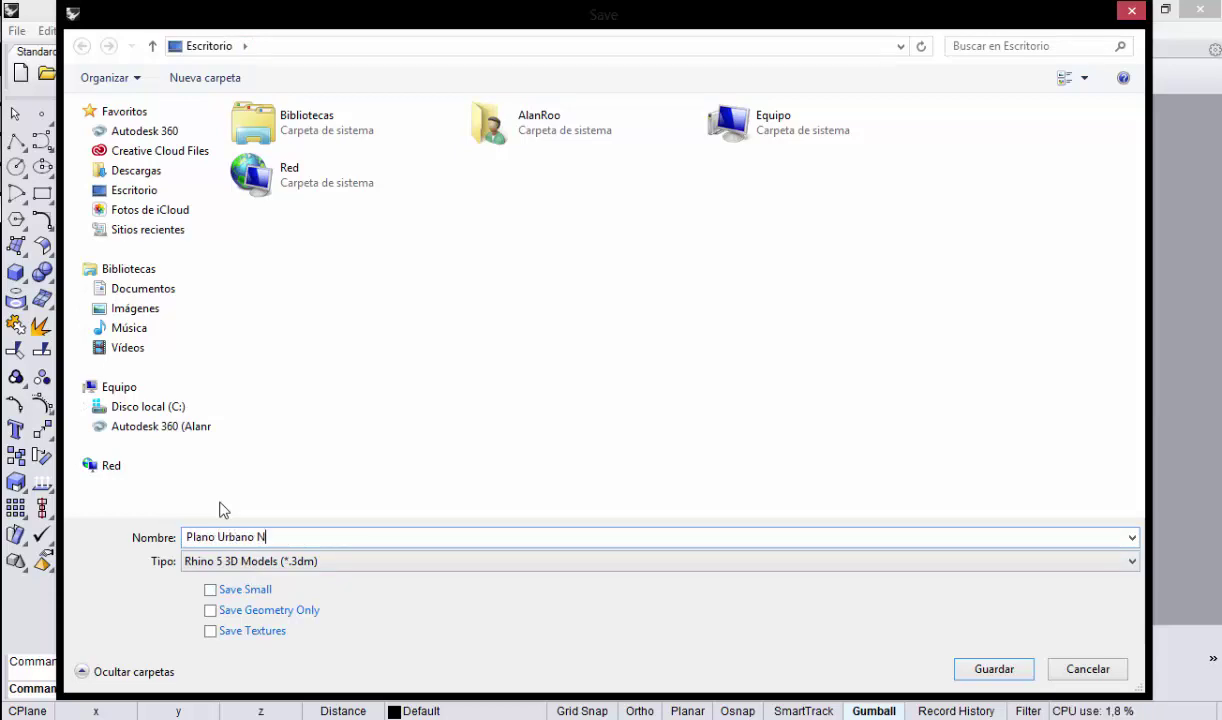
text(ew York 01)
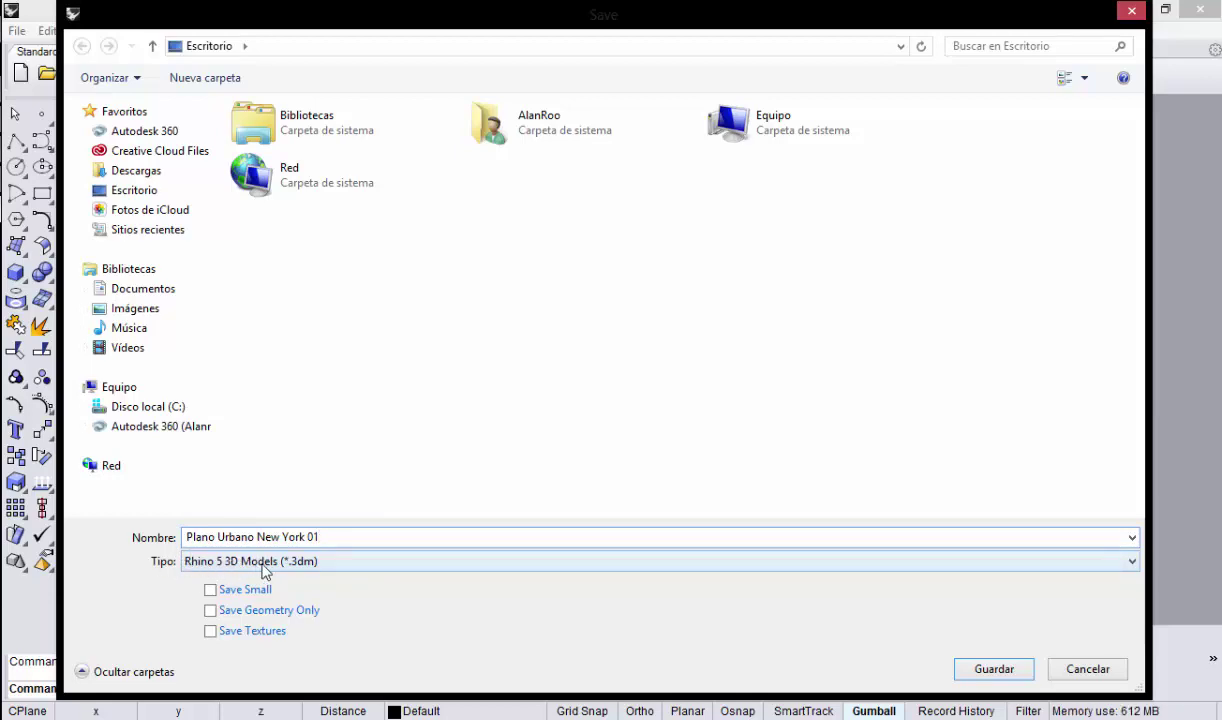
click(262, 562)
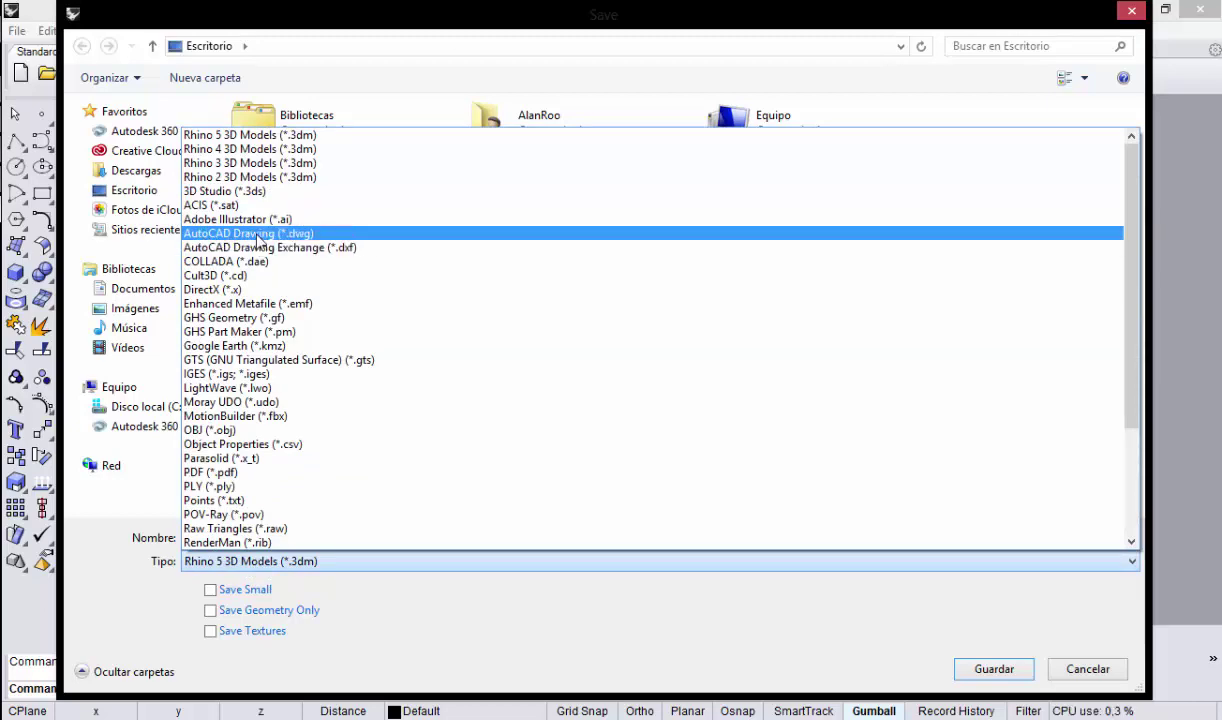
click(258, 235)
click(1012, 668)
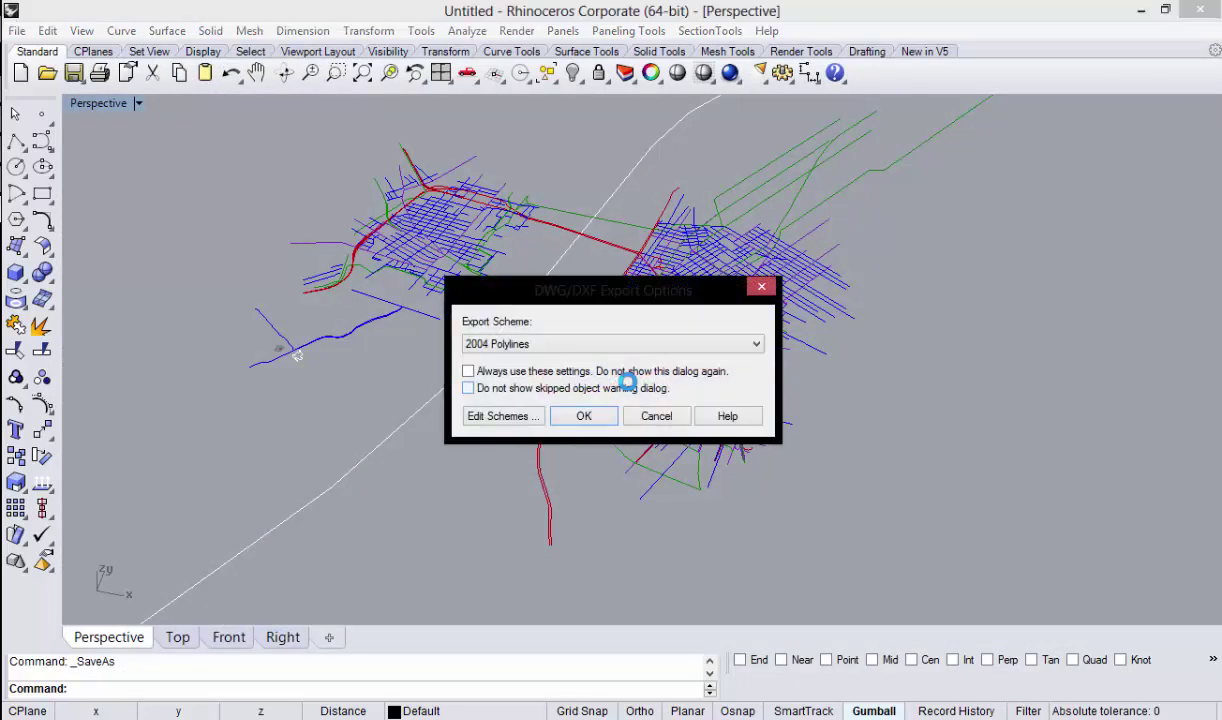
Step: Export with the 2004 Polylines scheme, then minimize Rhino and select the new DWG on the desktop
drag(598, 303, 557, 147)
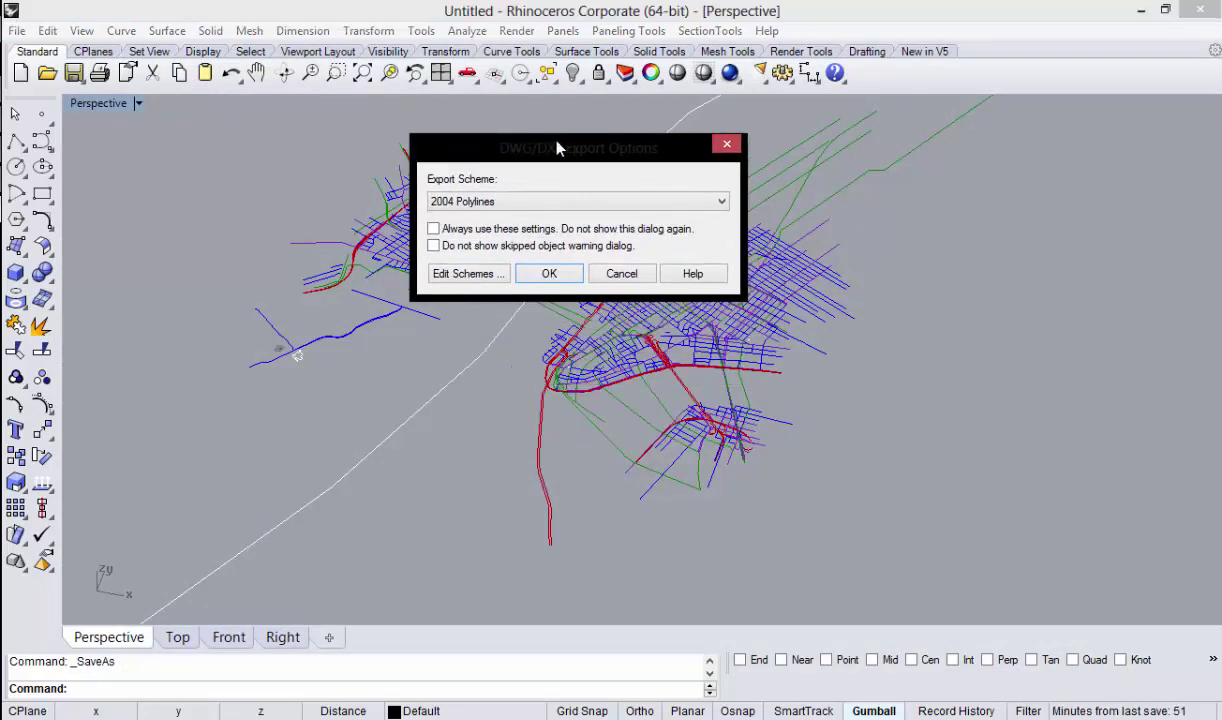
click(489, 205)
click(486, 205)
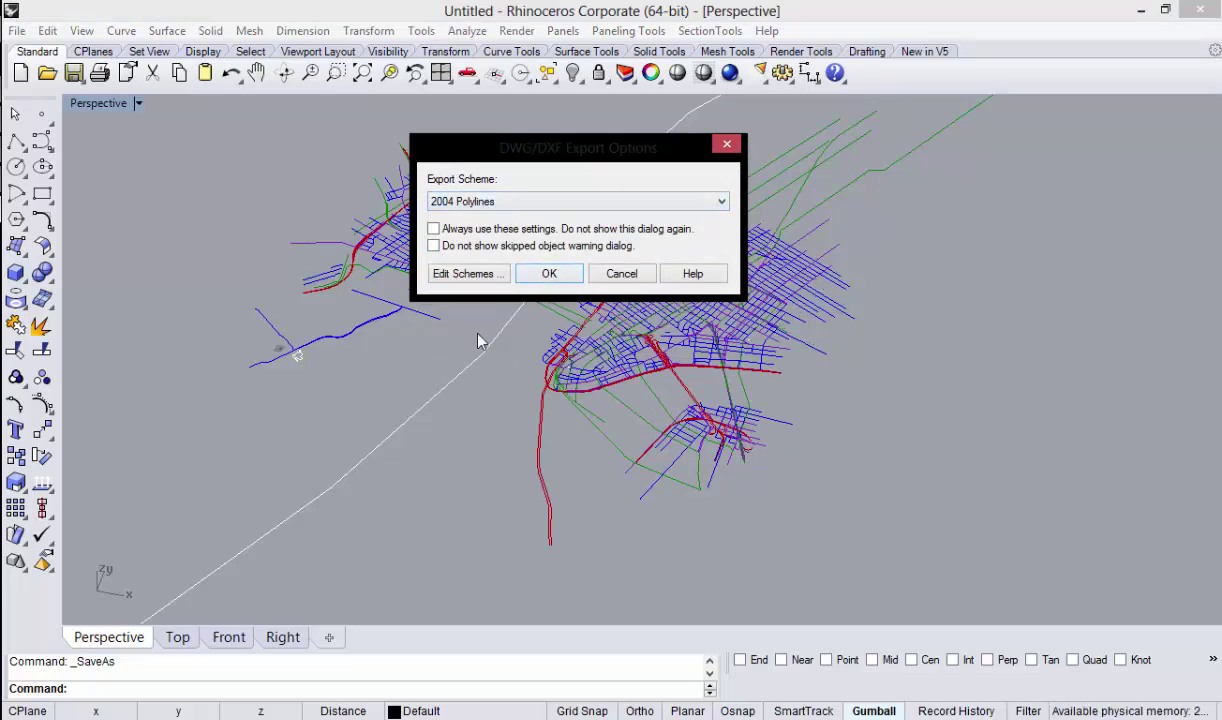
click(548, 276)
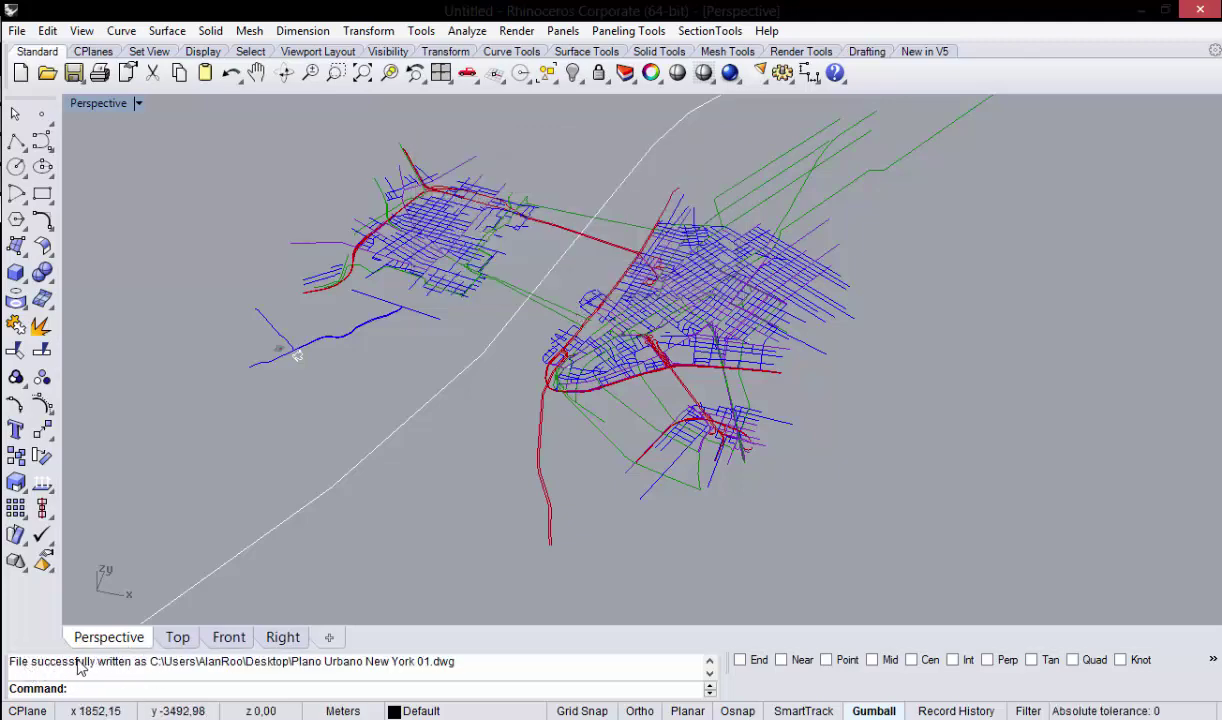
click(1142, 17)
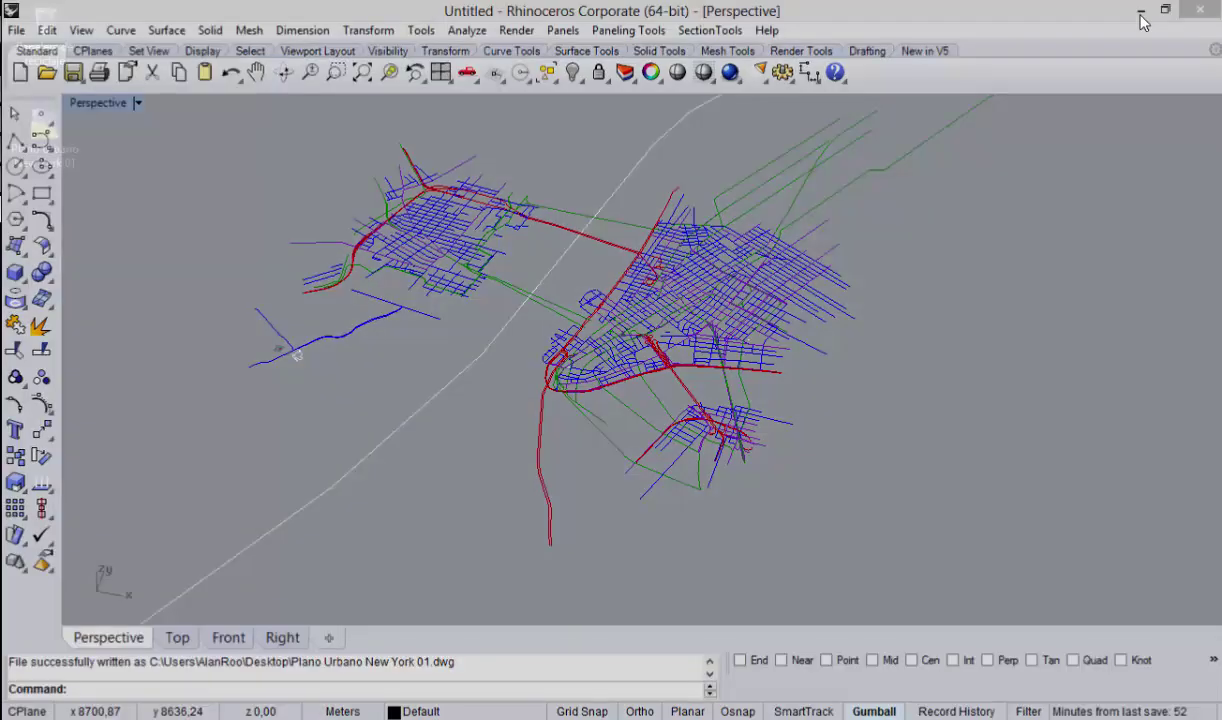
drag(676, 197, 432, 490)
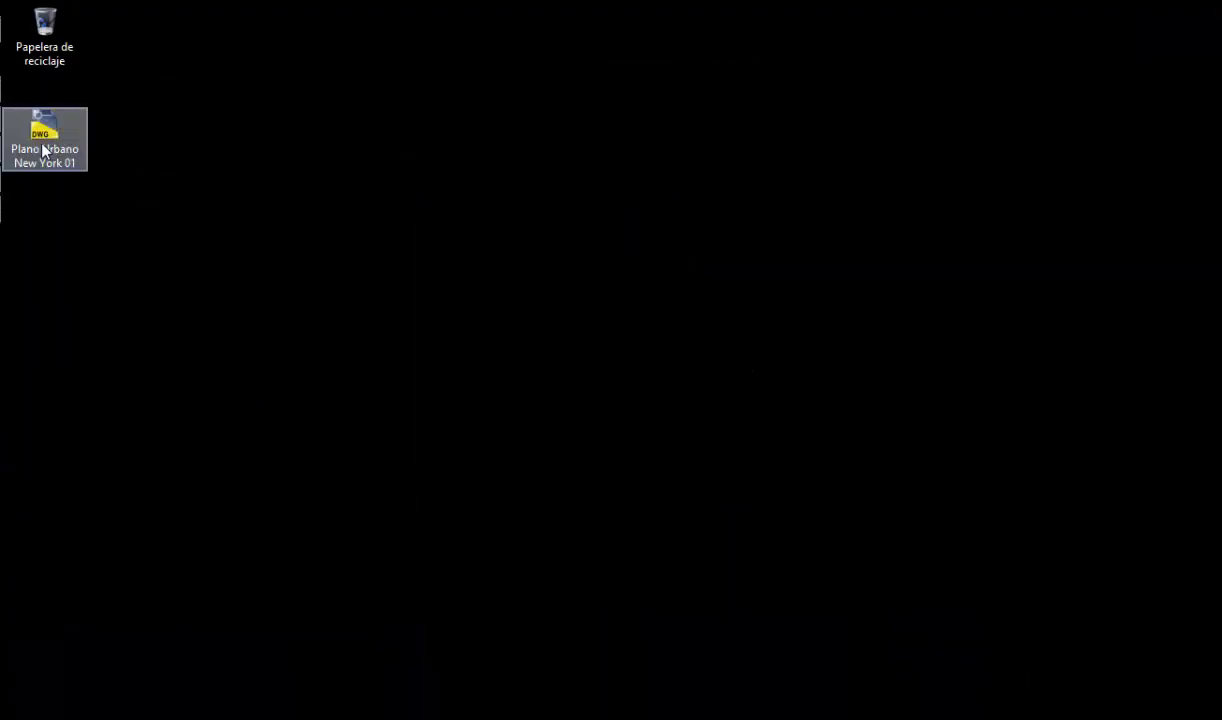
Step: Open 'Plano Urbano New York 01.dwg' in AutoCAD, accepting the foreign DWG file warning
click(44, 148)
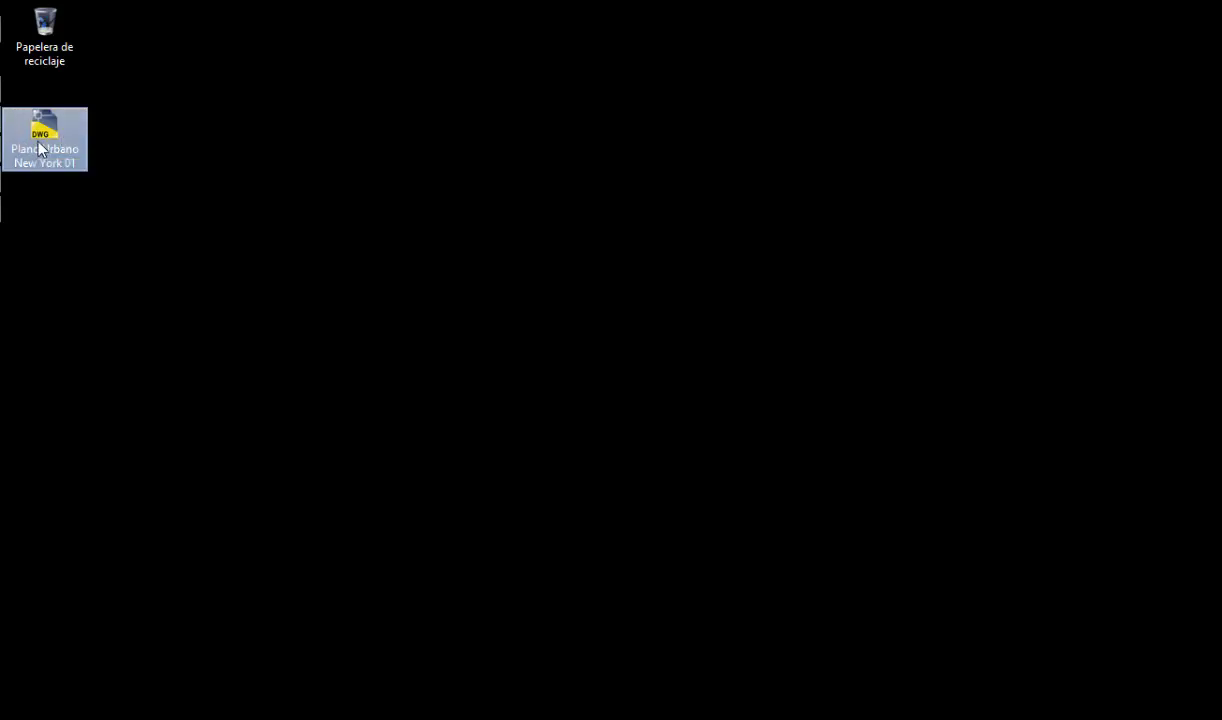
right_click(38, 142)
click(90, 153)
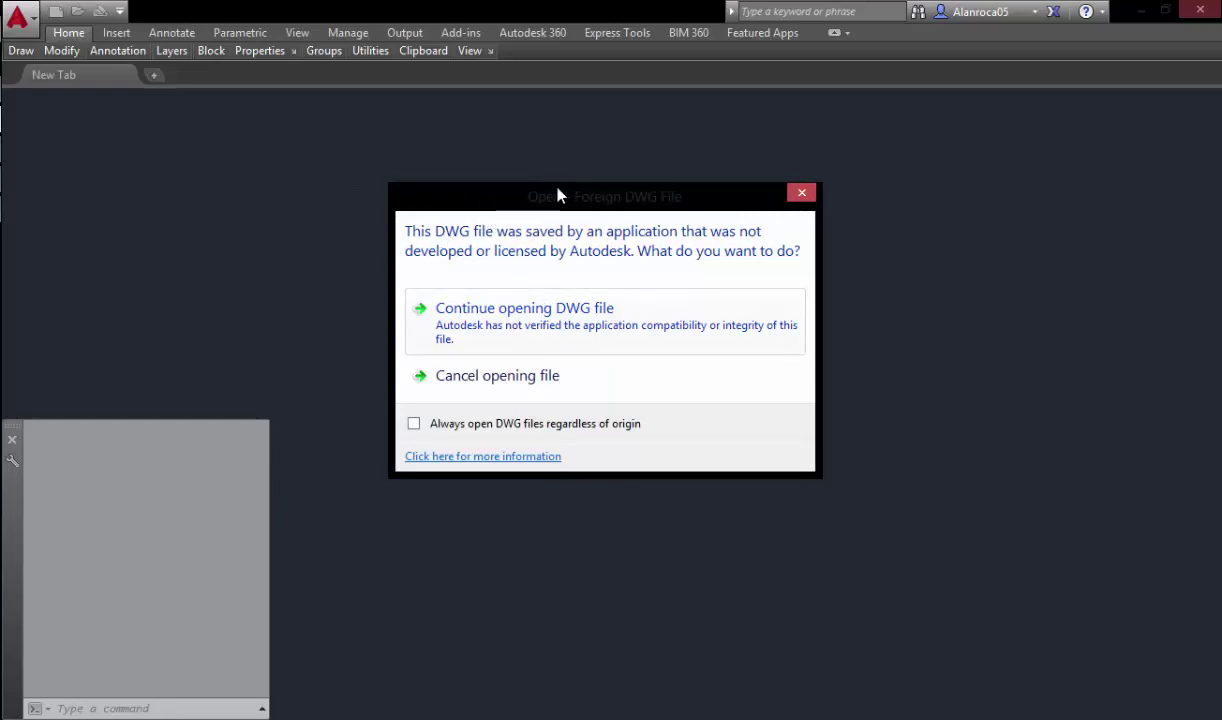
drag(559, 195, 579, 153)
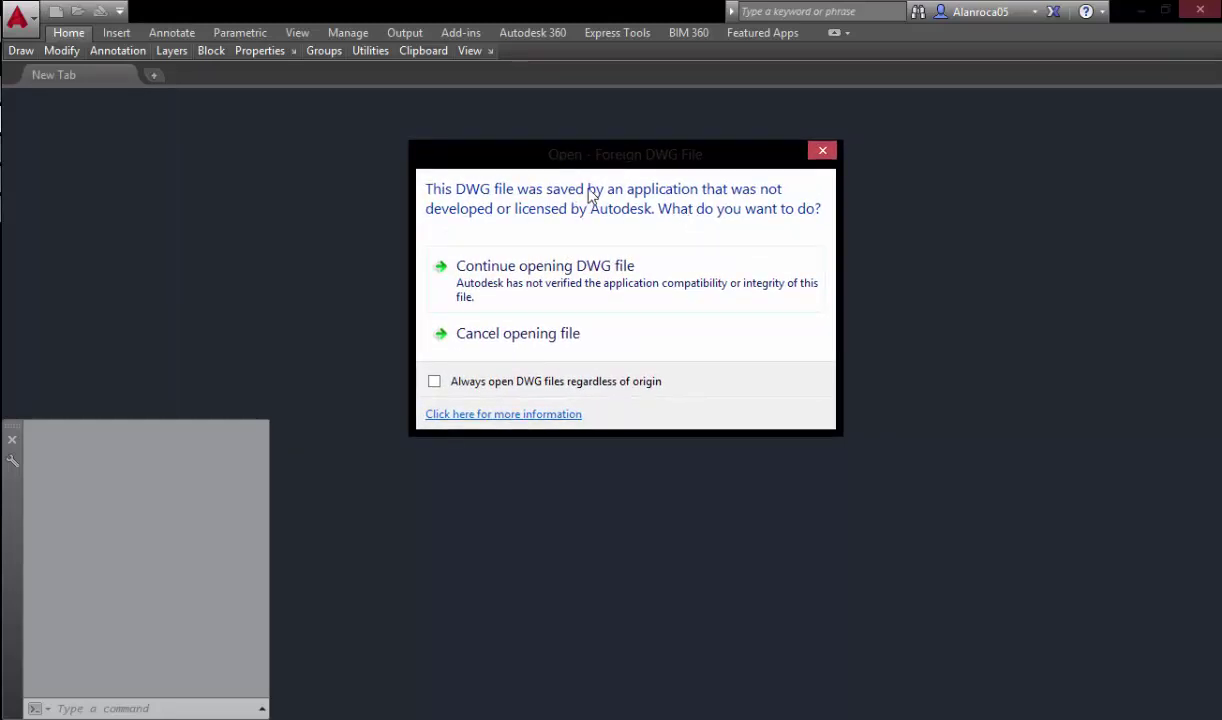
click(573, 266)
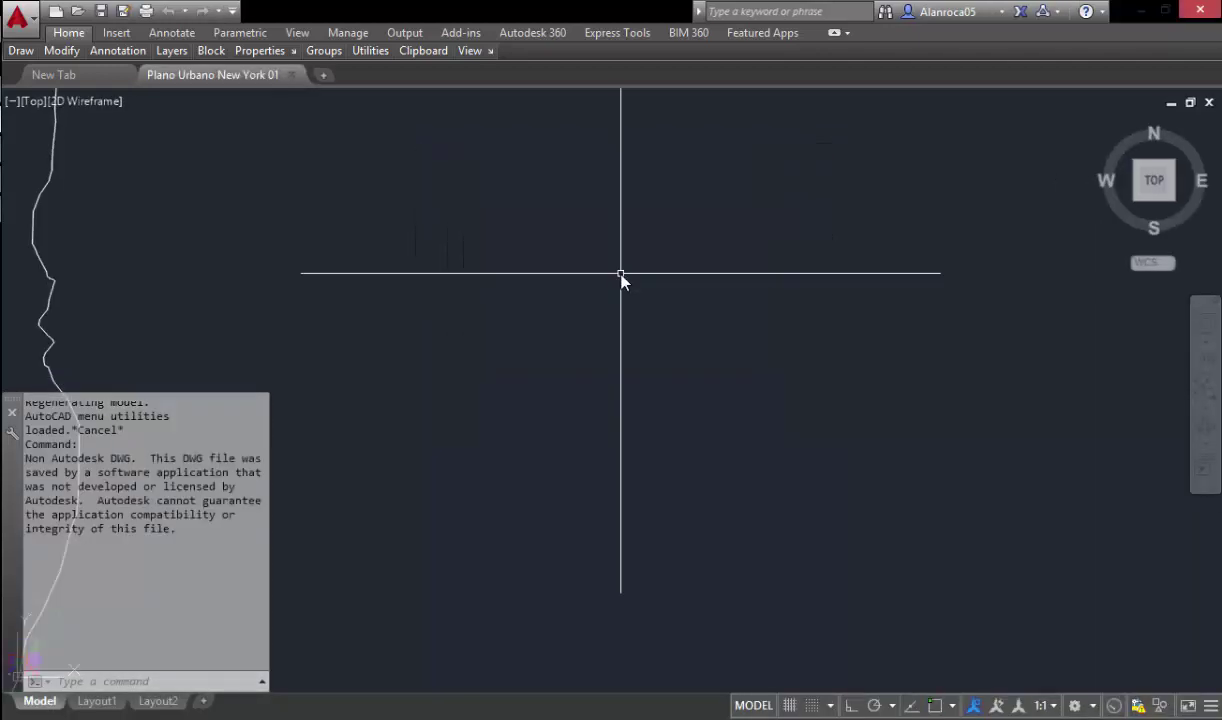
scroll(507, 322, up, 5)
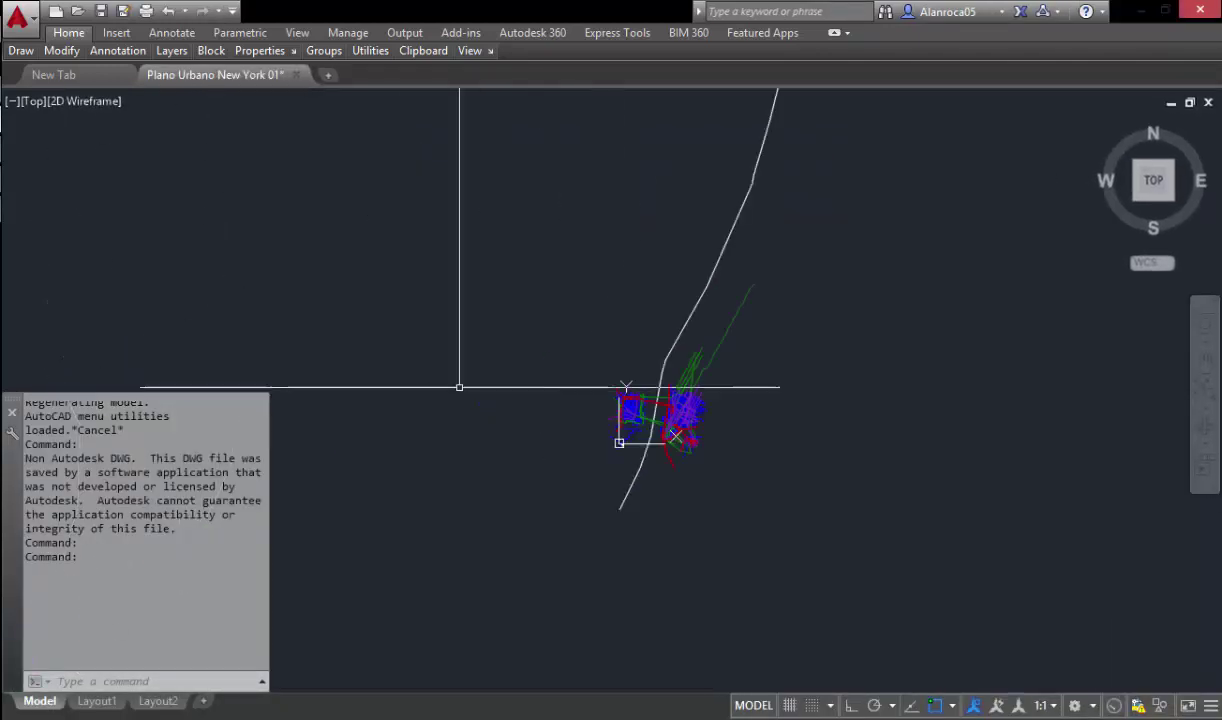
scroll(665, 442, up, 2)
scroll(649, 376, up, 3)
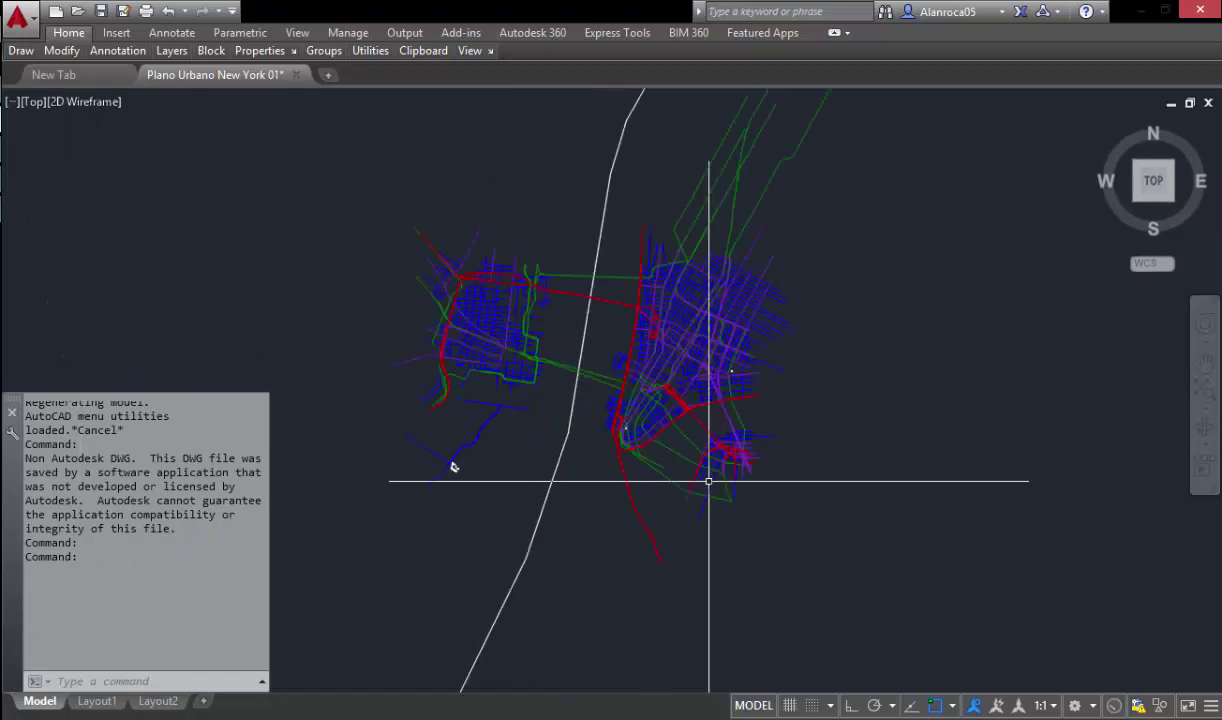
scroll(709, 483, up, 3)
scroll(633, 292, up, 3)
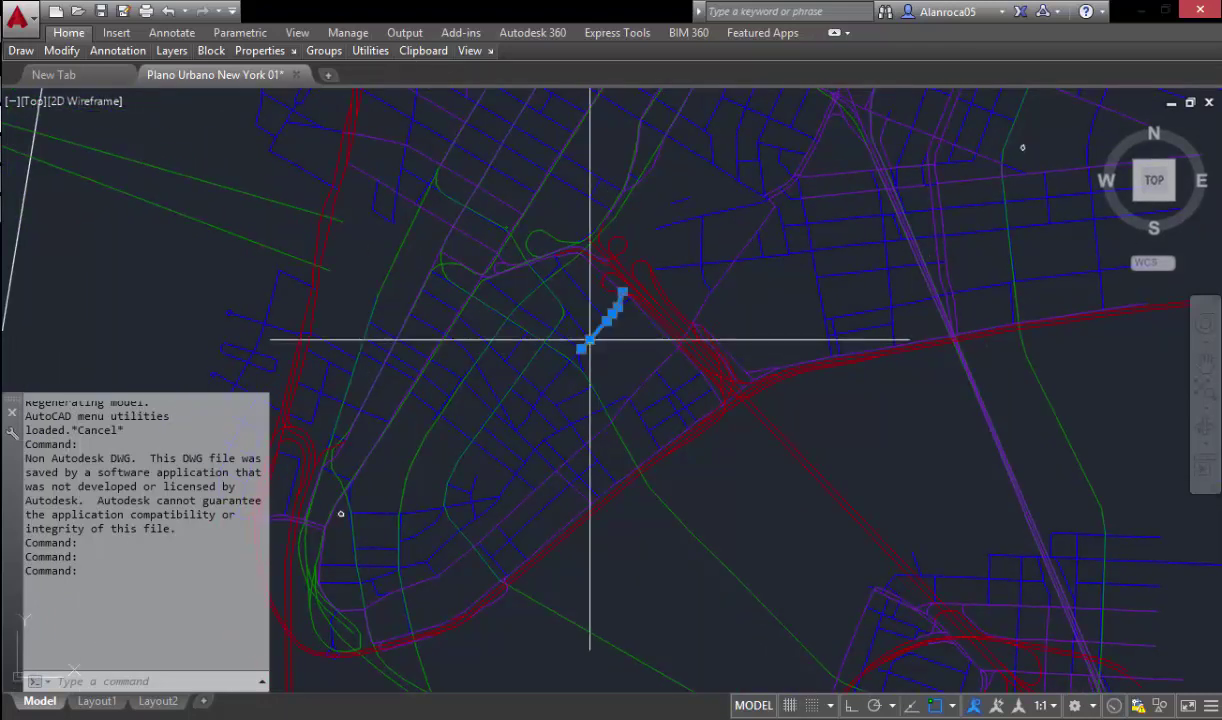
scroll(586, 341, down, 3)
scroll(594, 206, down, 3)
key(Escape)
scroll(594, 206, up, 2)
scroll(532, 346, up, 2)
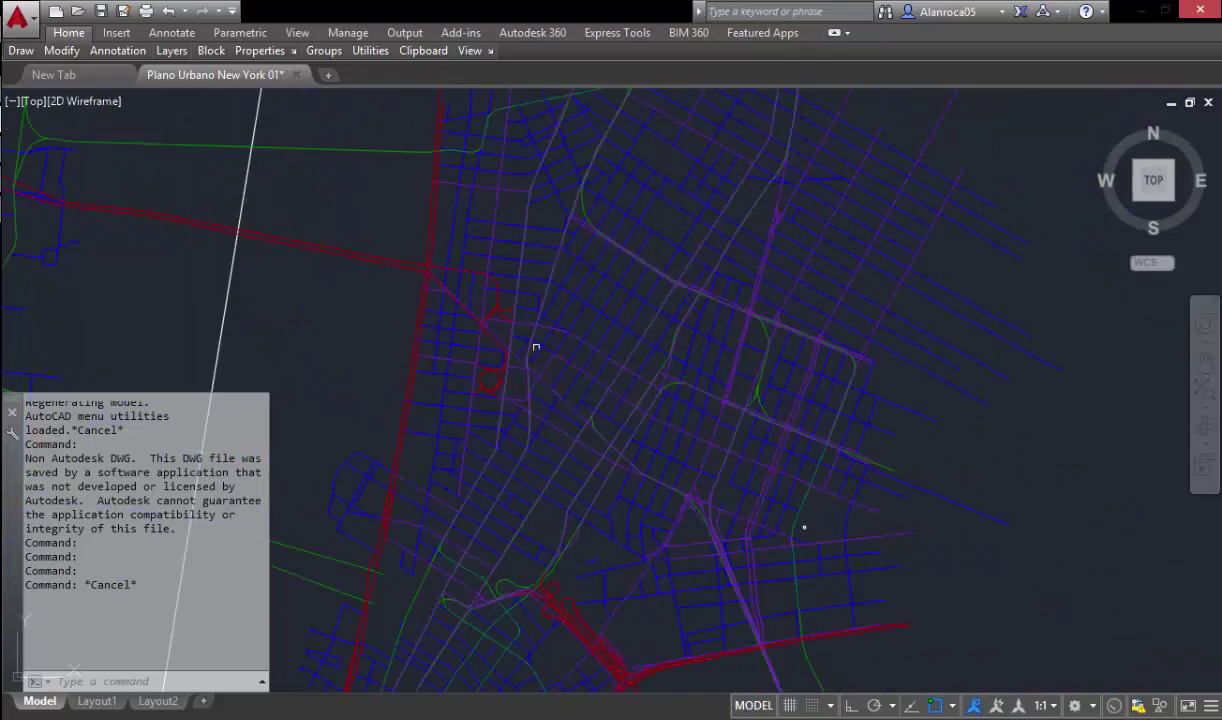
scroll(663, 322, down, 2)
middle_drag(663, 322, 513, 353)
scroll(341, 327, up, 3)
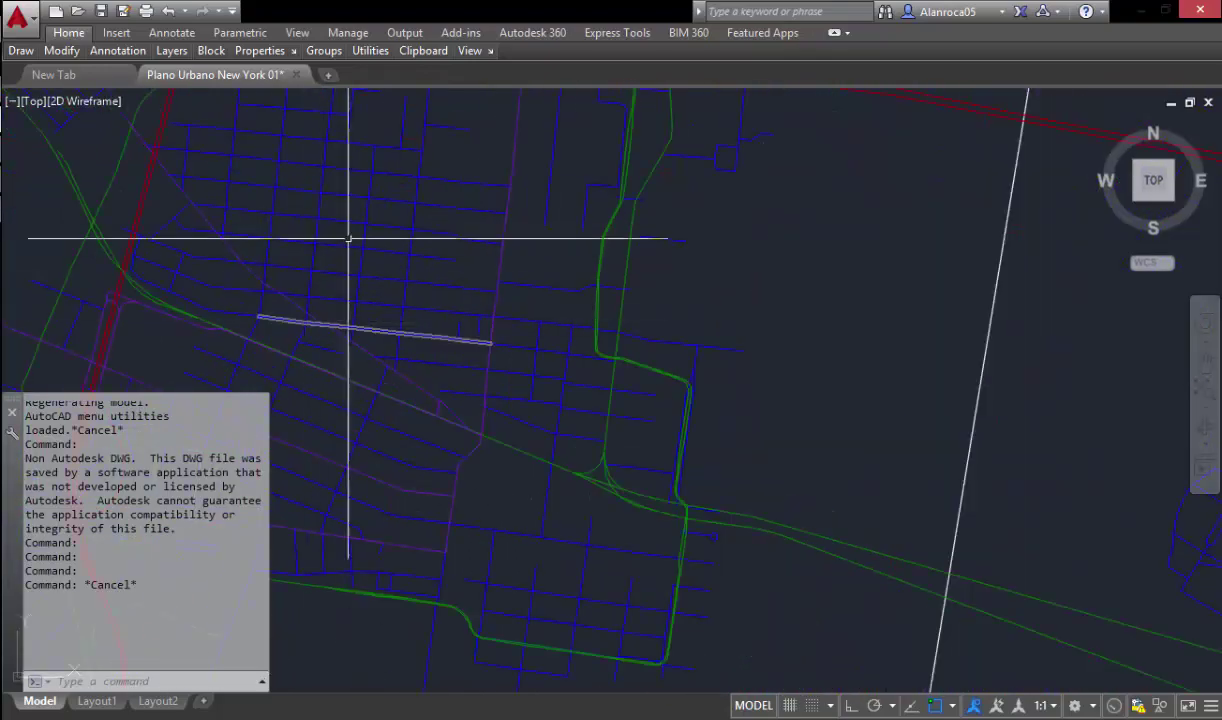
scroll(363, 210, down, 3)
mouse_move(734, 345)
middle_down()
mouse_move(767, 362)
mouse_move(621, 425)
middle_up()
scroll(767, 362, up, 2)
scroll(731, 322, up, 1)
scroll(704, 314, down, 3)
mouse_move(581, 365)
middle_down()
mouse_move(565, 355)
mouse_move(613, 350)
middle_up()
scroll(613, 350, up, 2)
scroll(590, 360, up, 2)
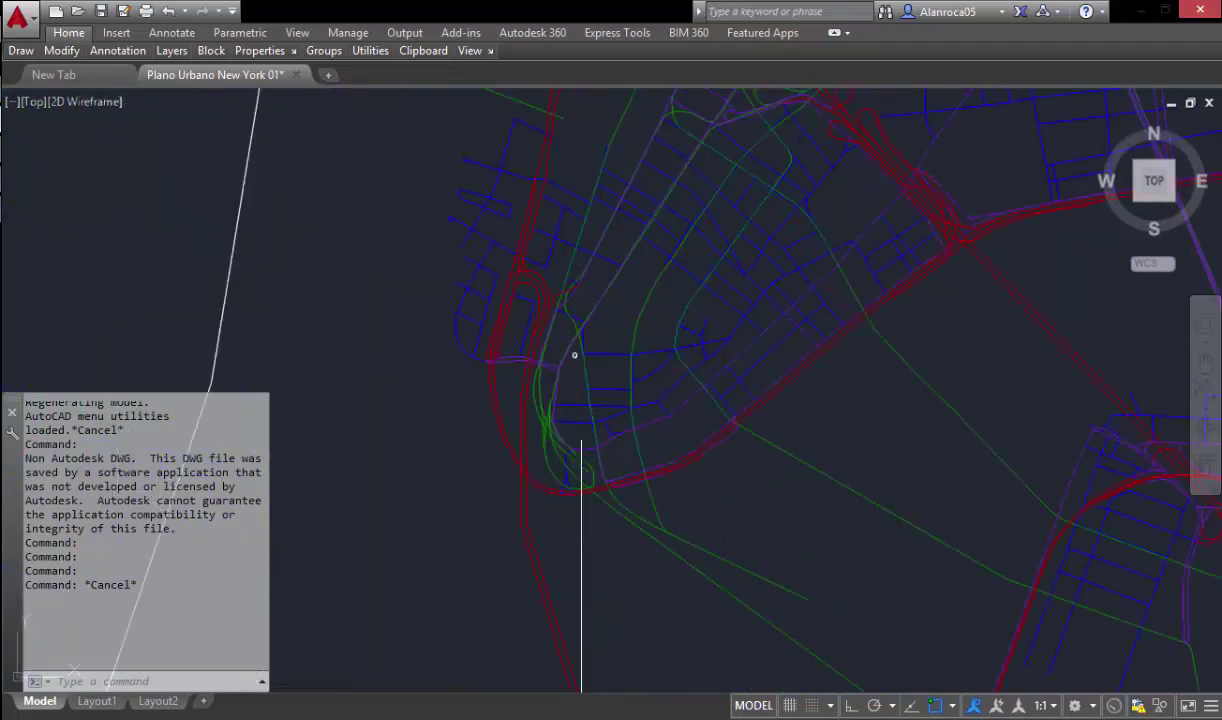
scroll(590, 420, down, 2)
scroll(620, 390, down, 3)
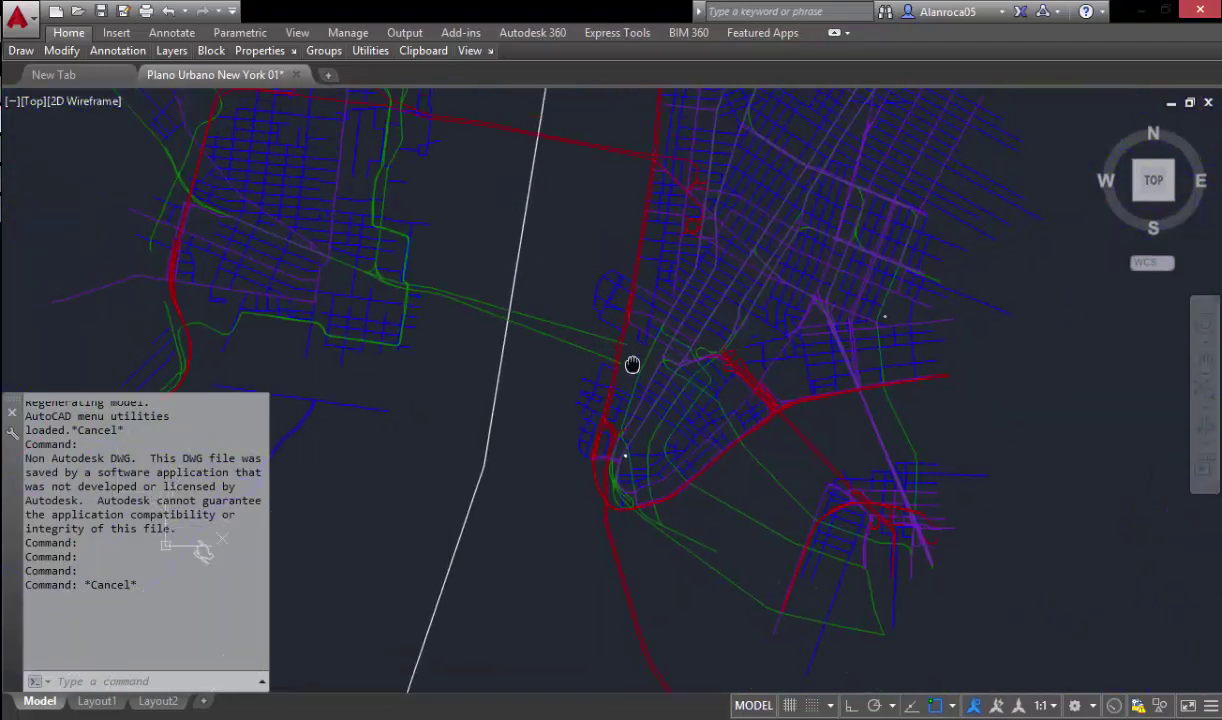
middle_drag(633, 363, 632, 407)
text(u)
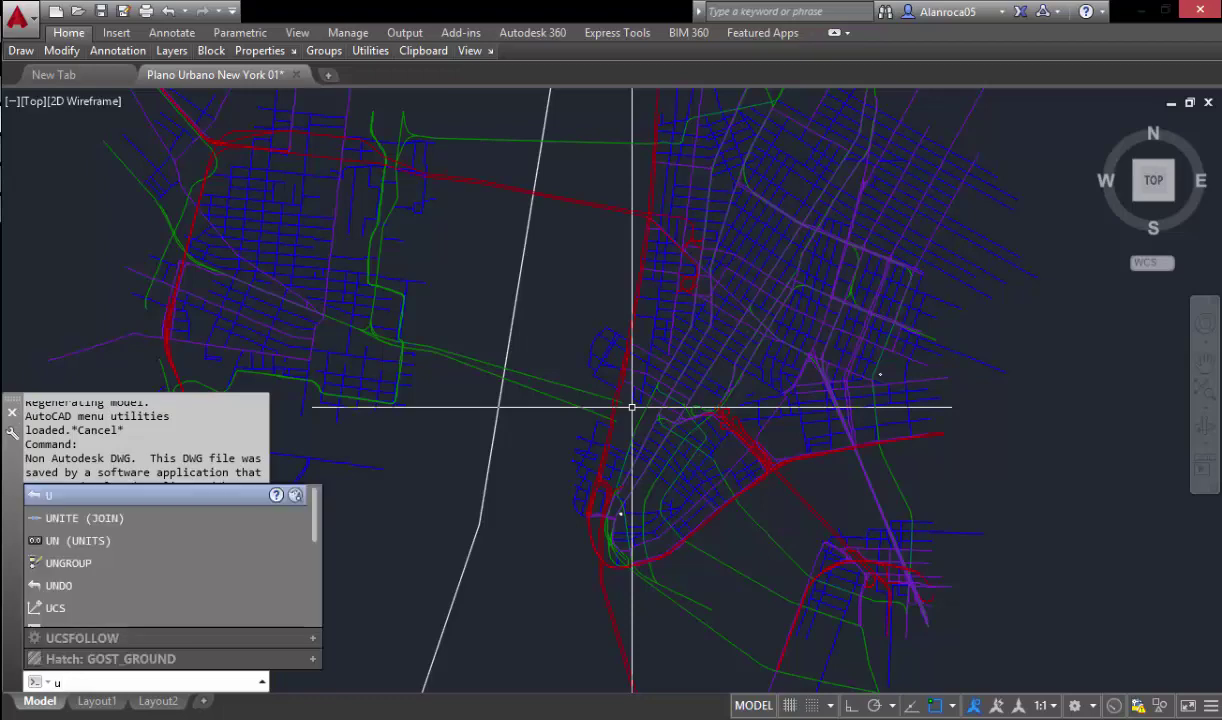
key(Escape)
key(Escape)
text(un)
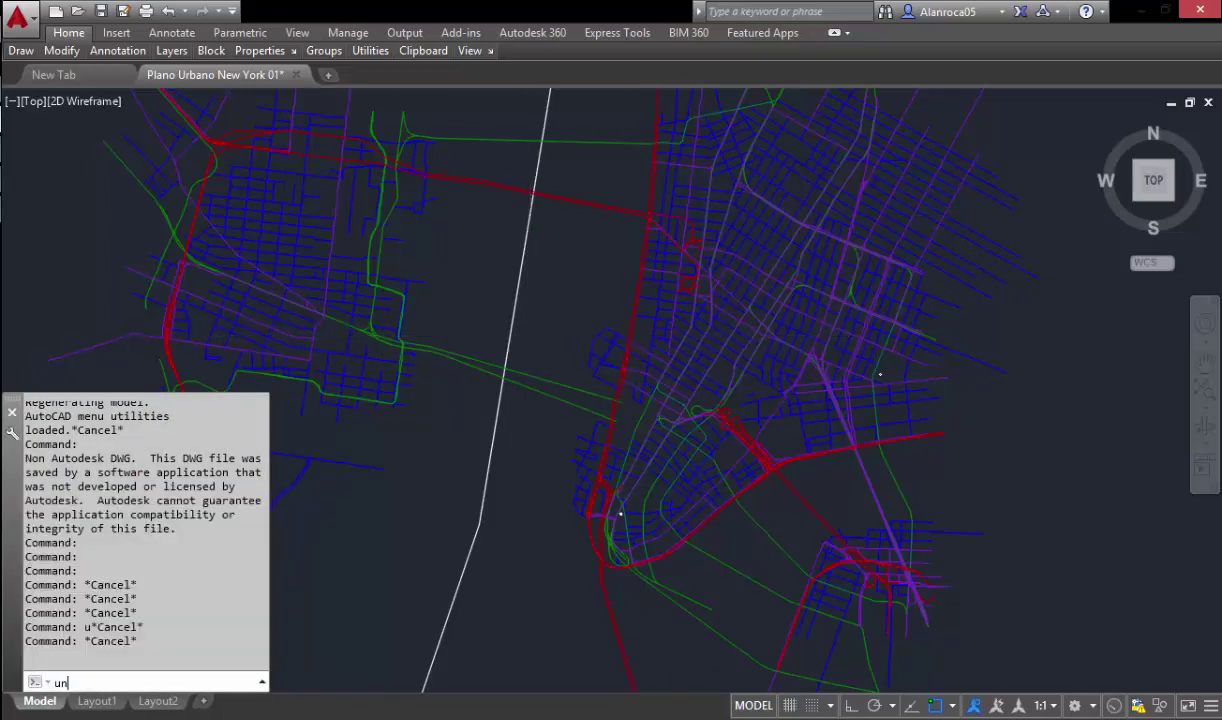
key(Return)
click(530, 366)
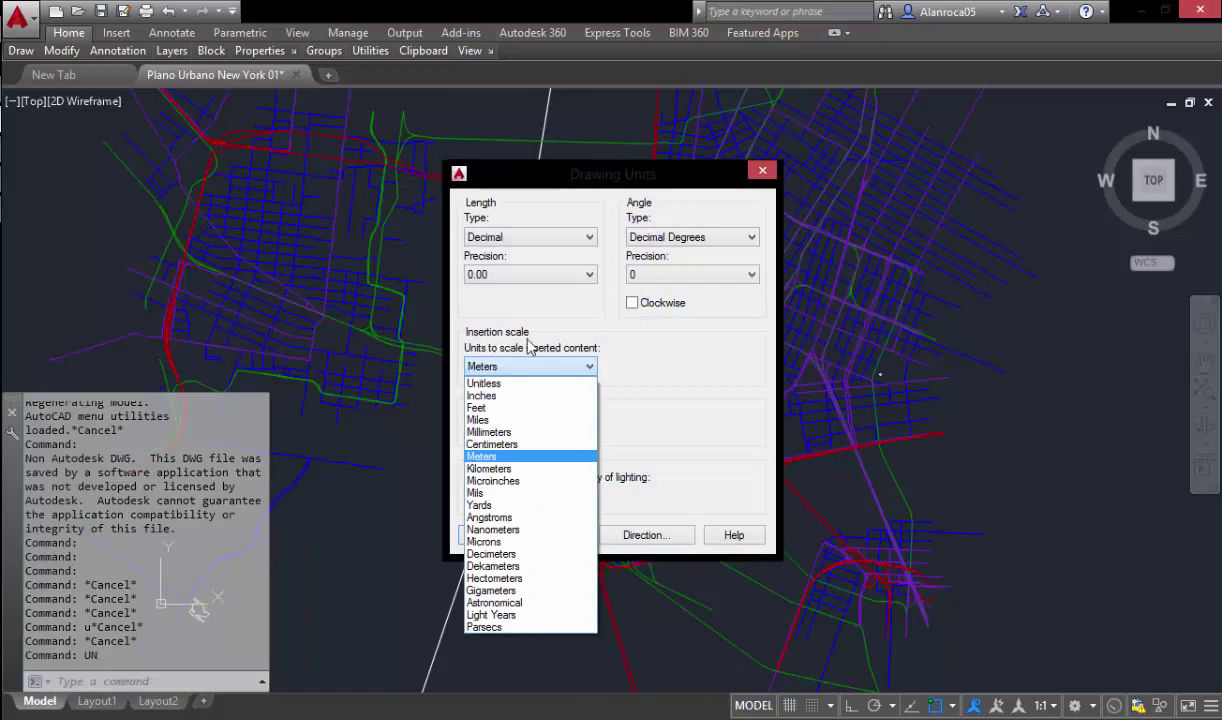
click(473, 368)
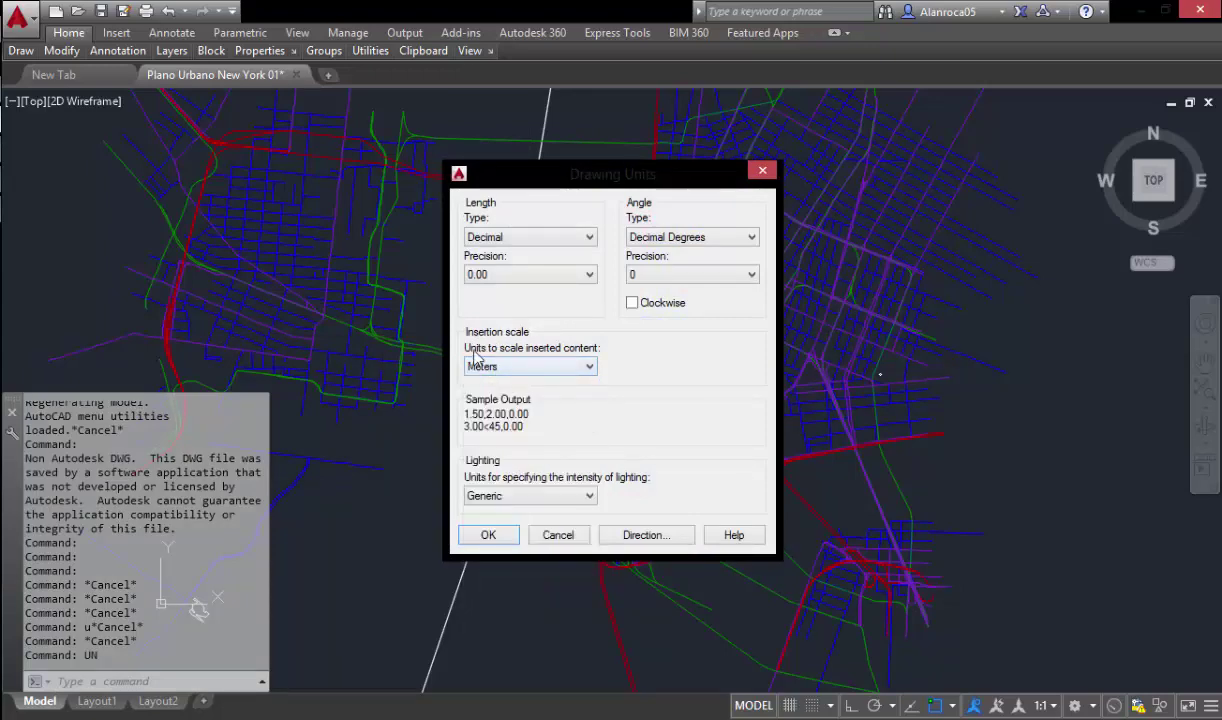
click(558, 535)
scroll(650, 404, down, 2)
scroll(735, 400, up, 3)
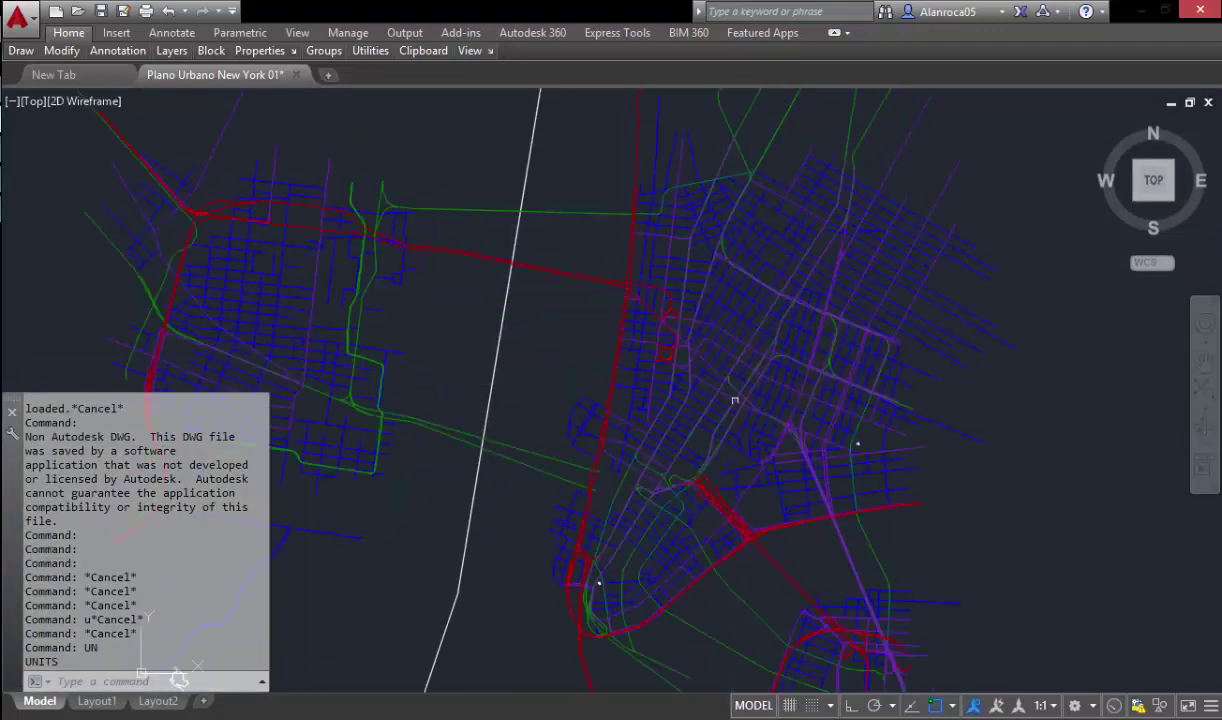
middle_drag(668, 438, 767, 401)
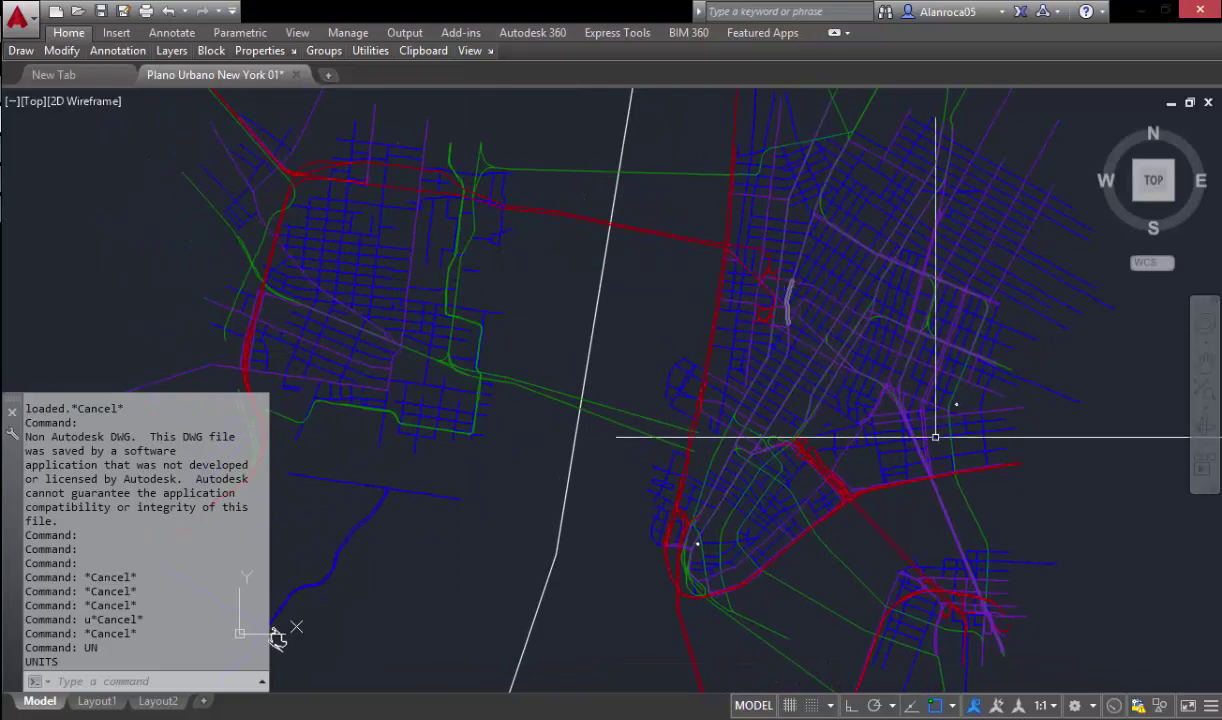
scroll(851, 327, up, 3)
scroll(627, 423, down, 5)
scroll(522, 507, up, 1)
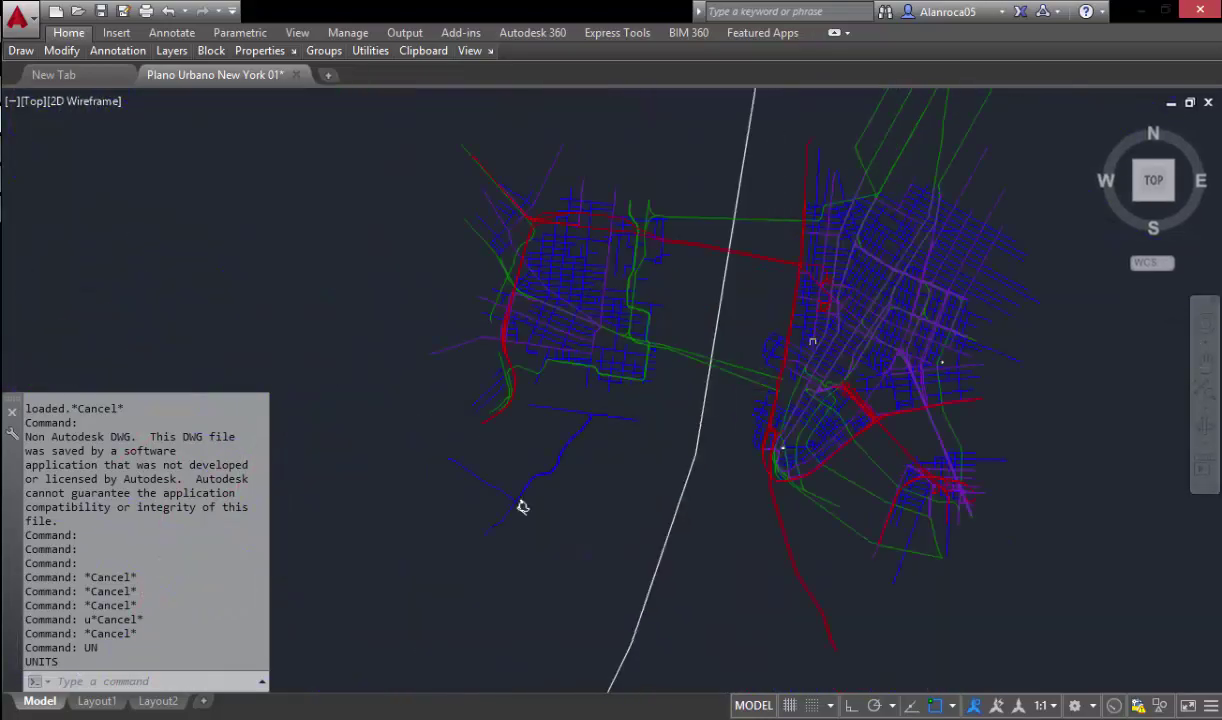
scroll(871, 370, up, 2)
scroll(871, 380, up, 1)
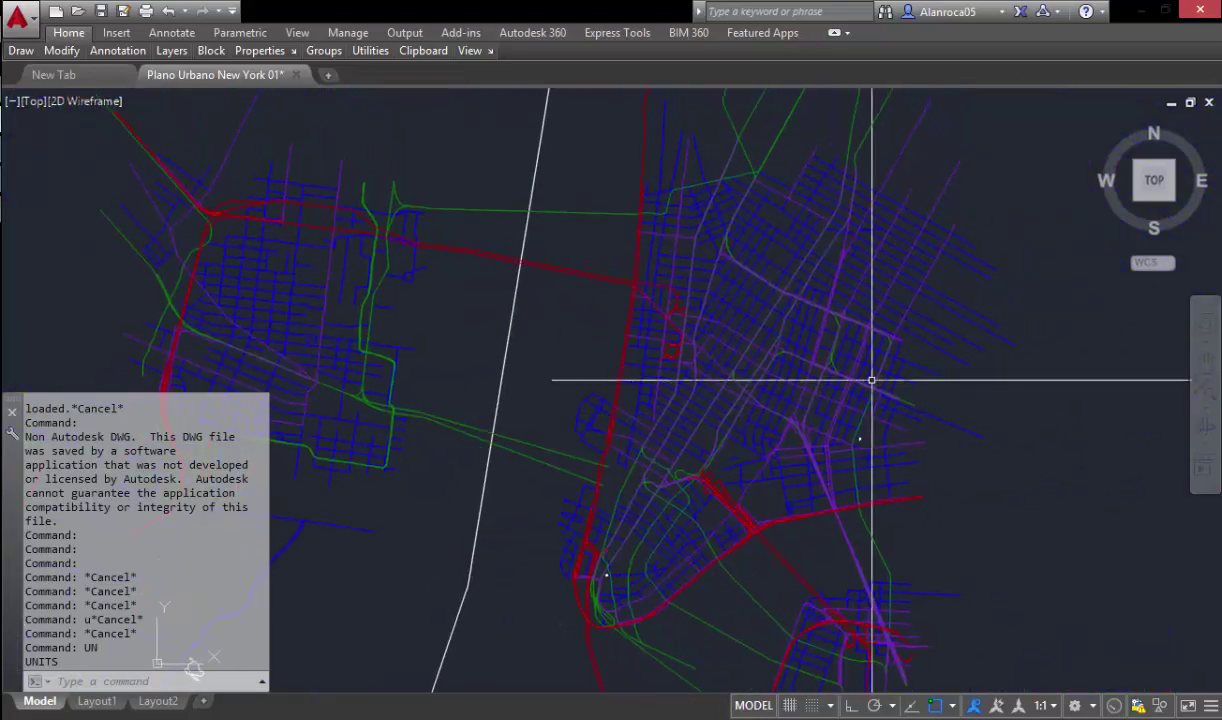
middle_drag(668, 355, 685, 344)
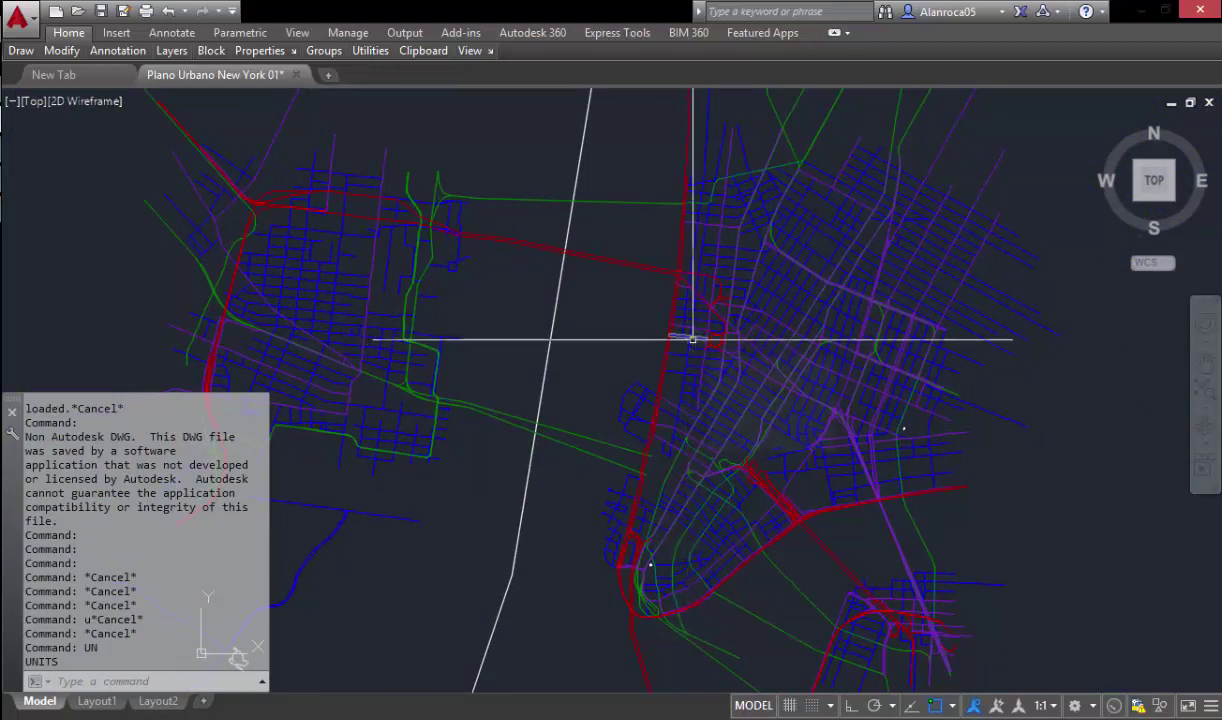
middle_drag(851, 374, 830, 294)
scroll(749, 404, up, 3)
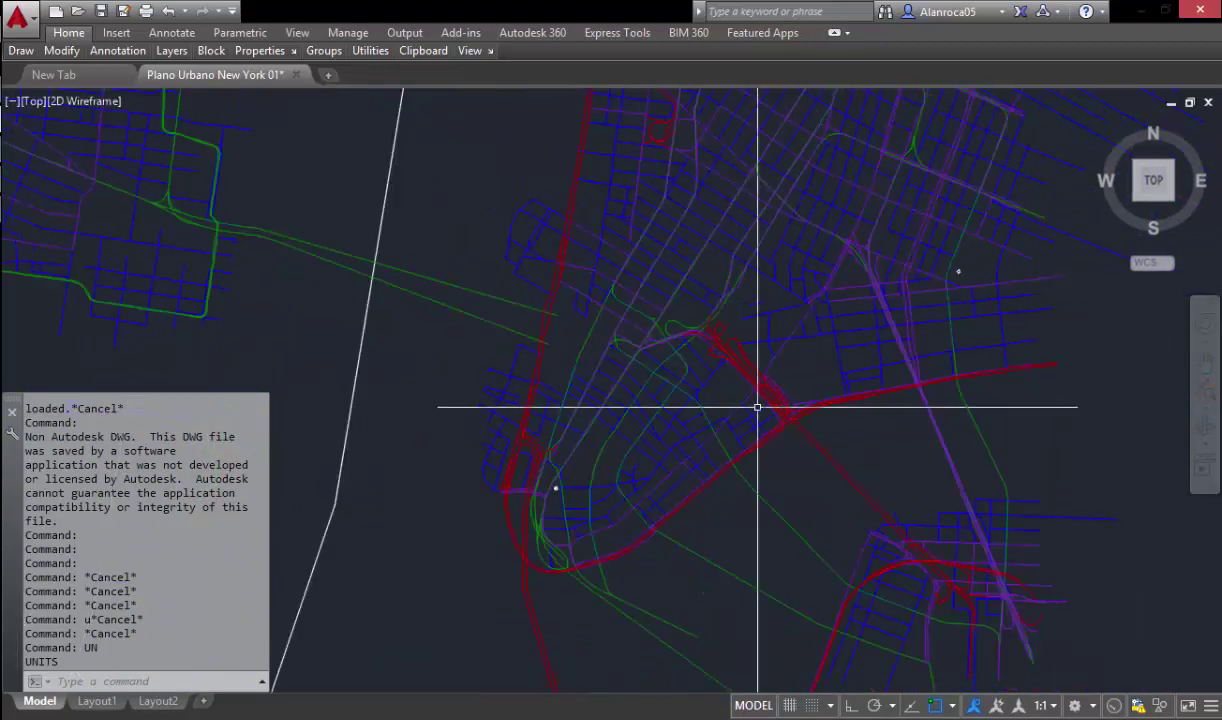
scroll(756, 409, down, 3)
middle_drag(764, 382, 740, 455)
scroll(671, 376, up, 3)
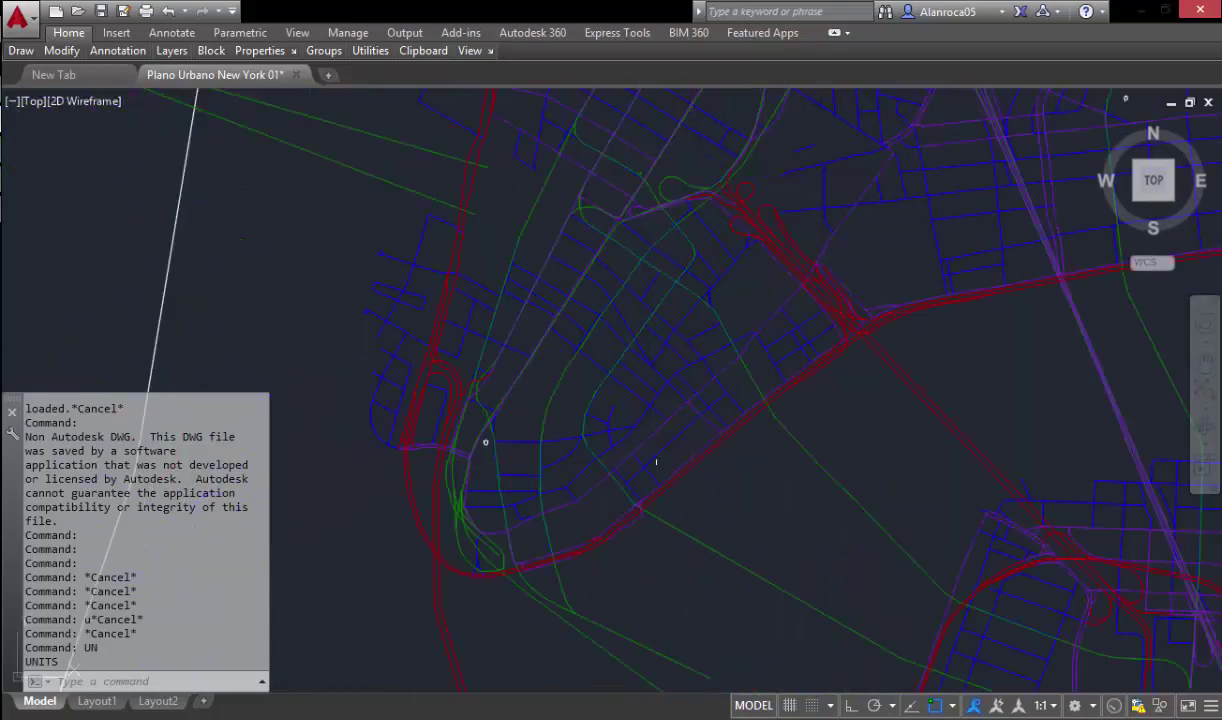
scroll(715, 417, down, 3)
scroll(737, 391, up, 3)
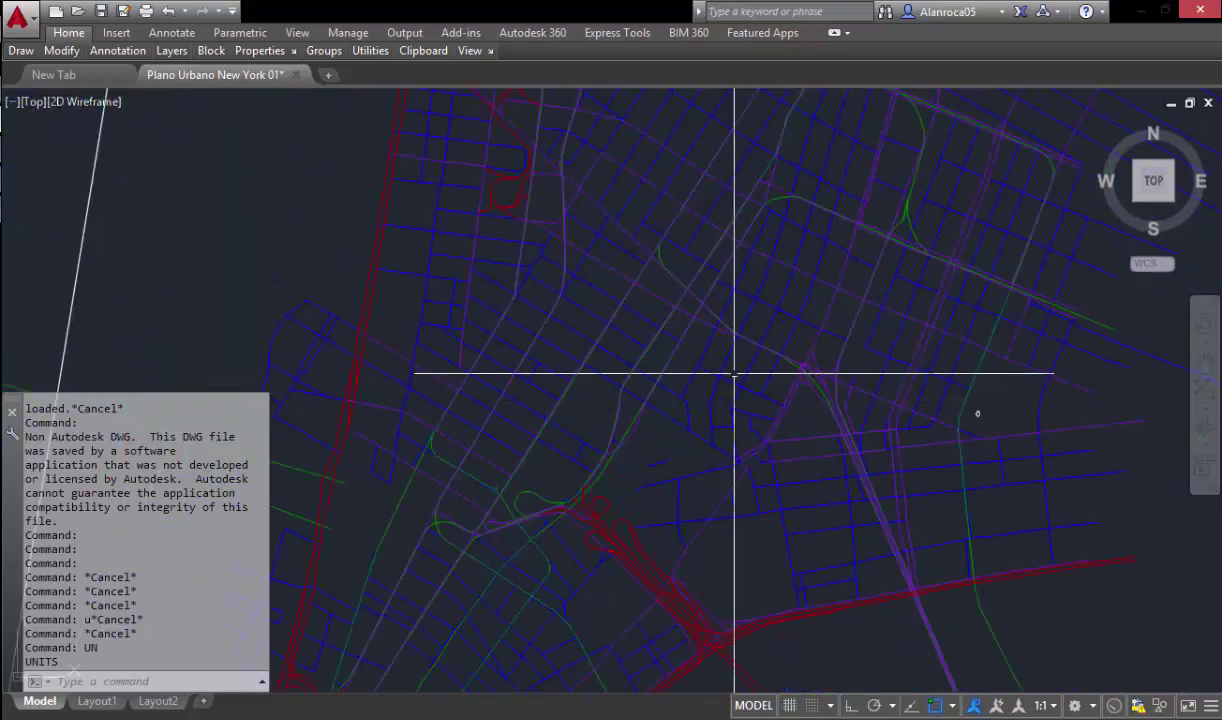
middle_drag(470, 305, 490, 324)
scroll(539, 331, down, 2)
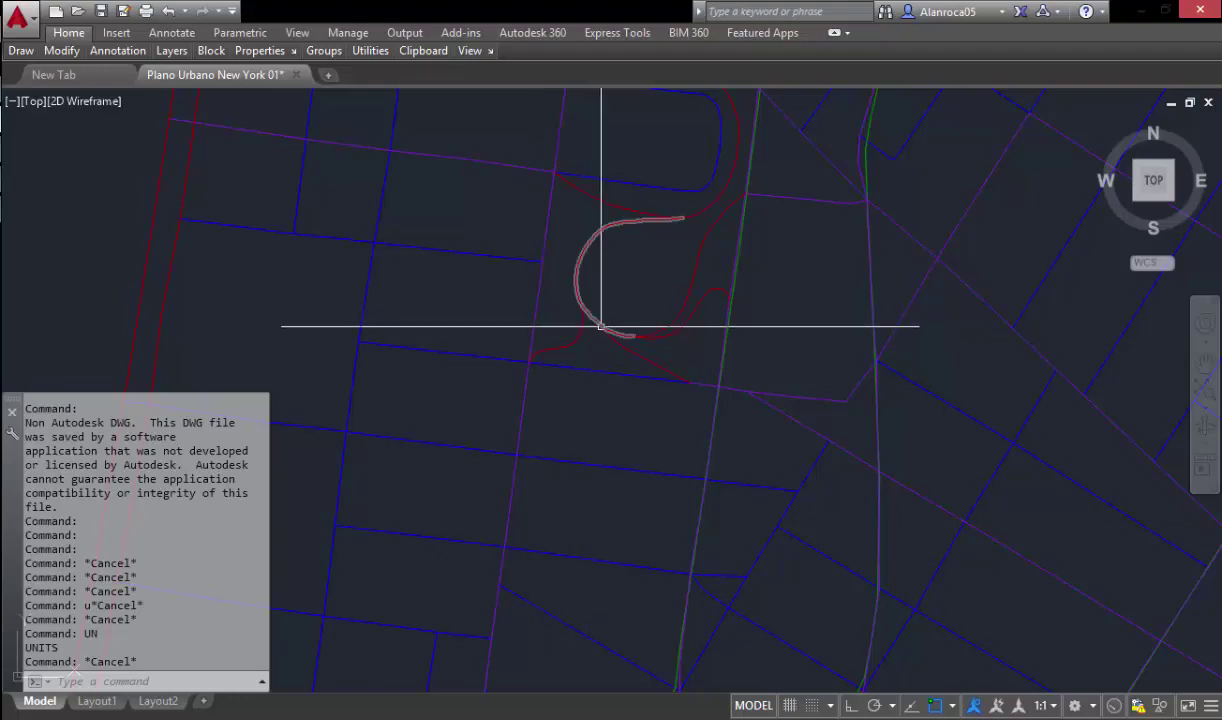
scroll(590, 327, down, 3)
scroll(559, 257, up, 2)
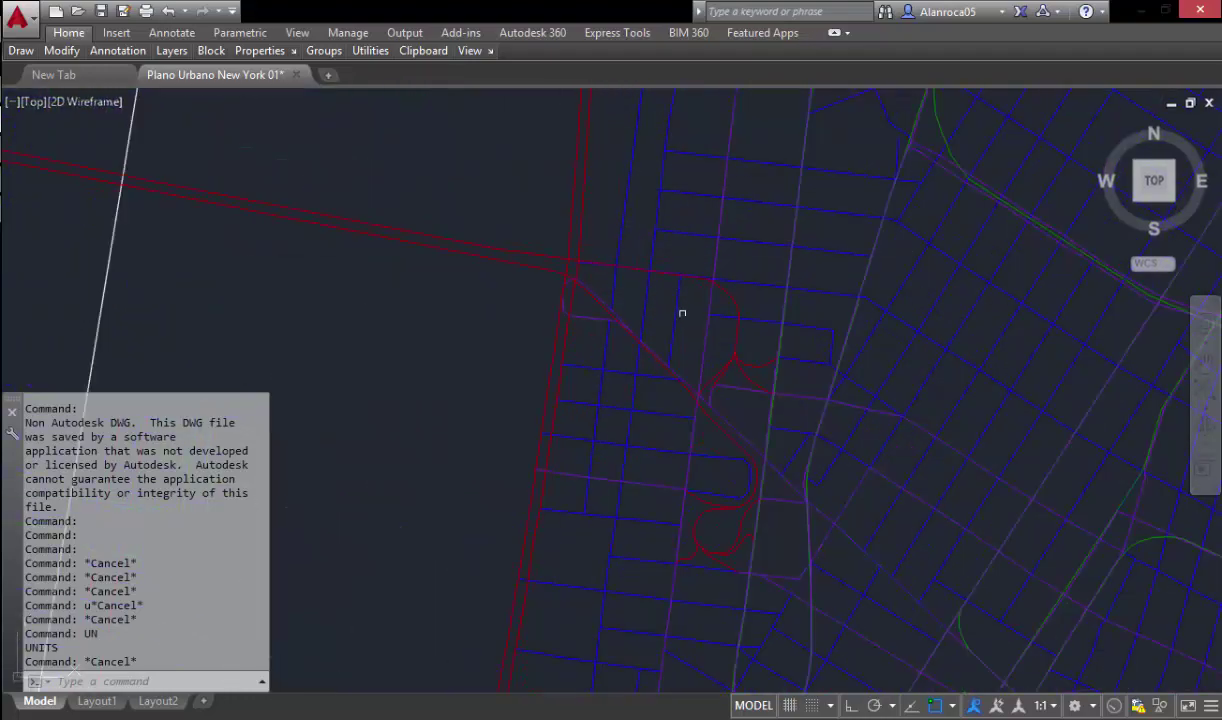
middle_drag(559, 257, 1150, 370)
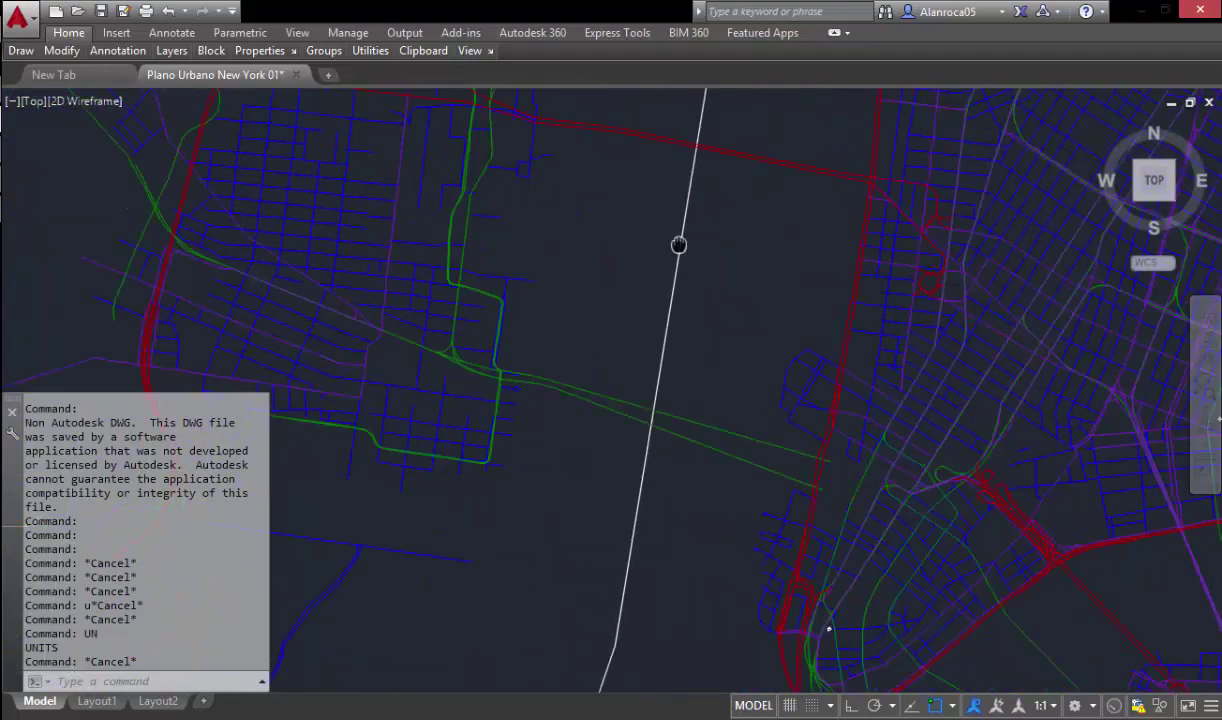
scroll(725, 360, up, 2)
scroll(722, 365, up, 2)
scroll(719, 371, up, 2)
scroll(719, 371, down, 2)
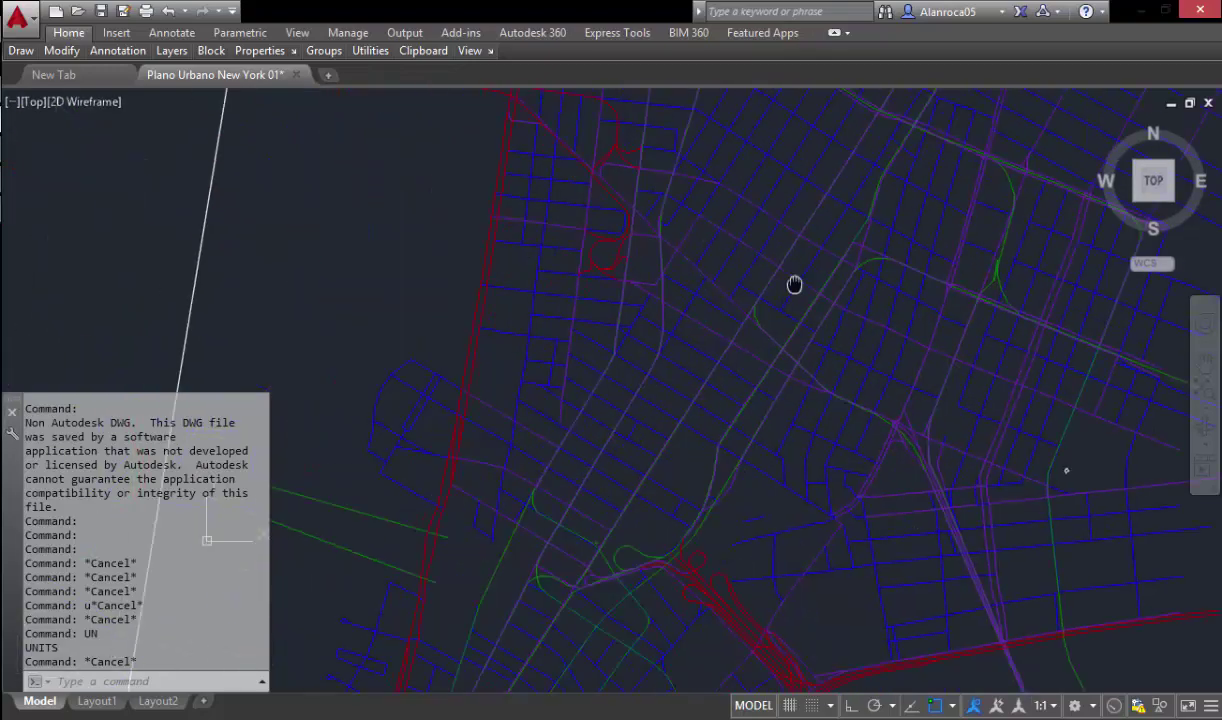
scroll(794, 284, down, 3)
scroll(690, 322, up, 1)
middle_drag(593, 305, 607, 317)
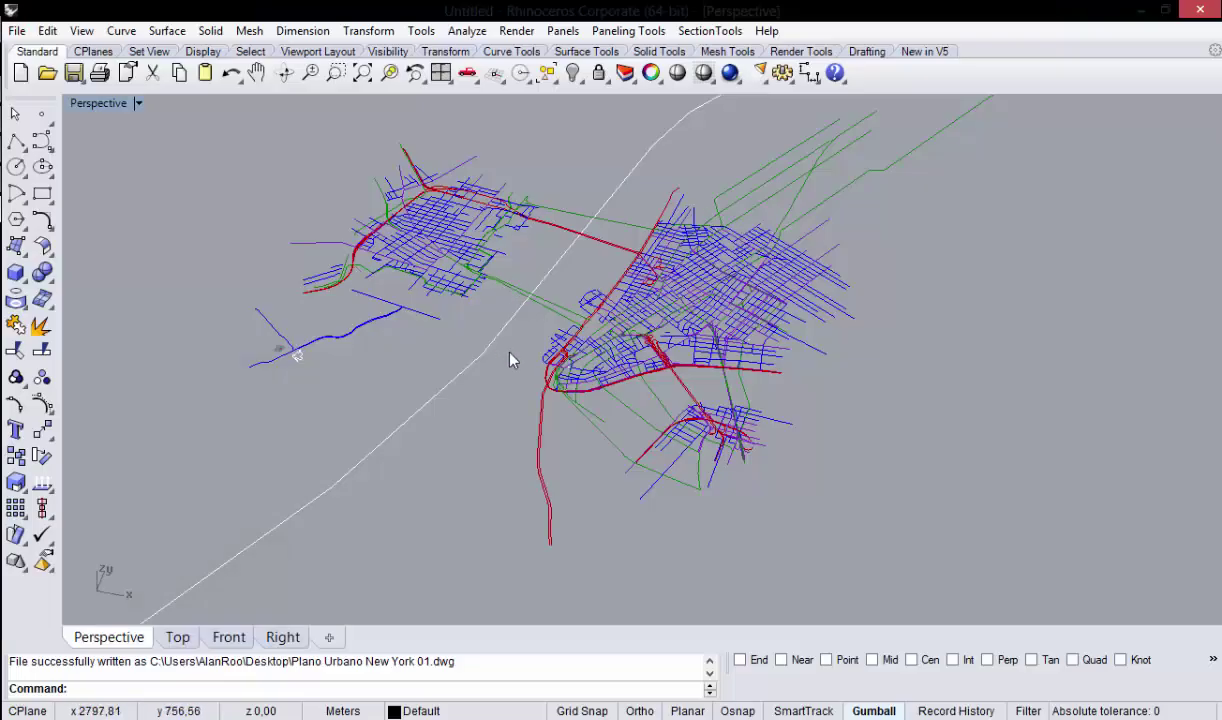
Step: Launch Grasshopper from Rhino's command line and show the Elk, Geo and Meerkat components
right_drag(510, 360, 530, 322)
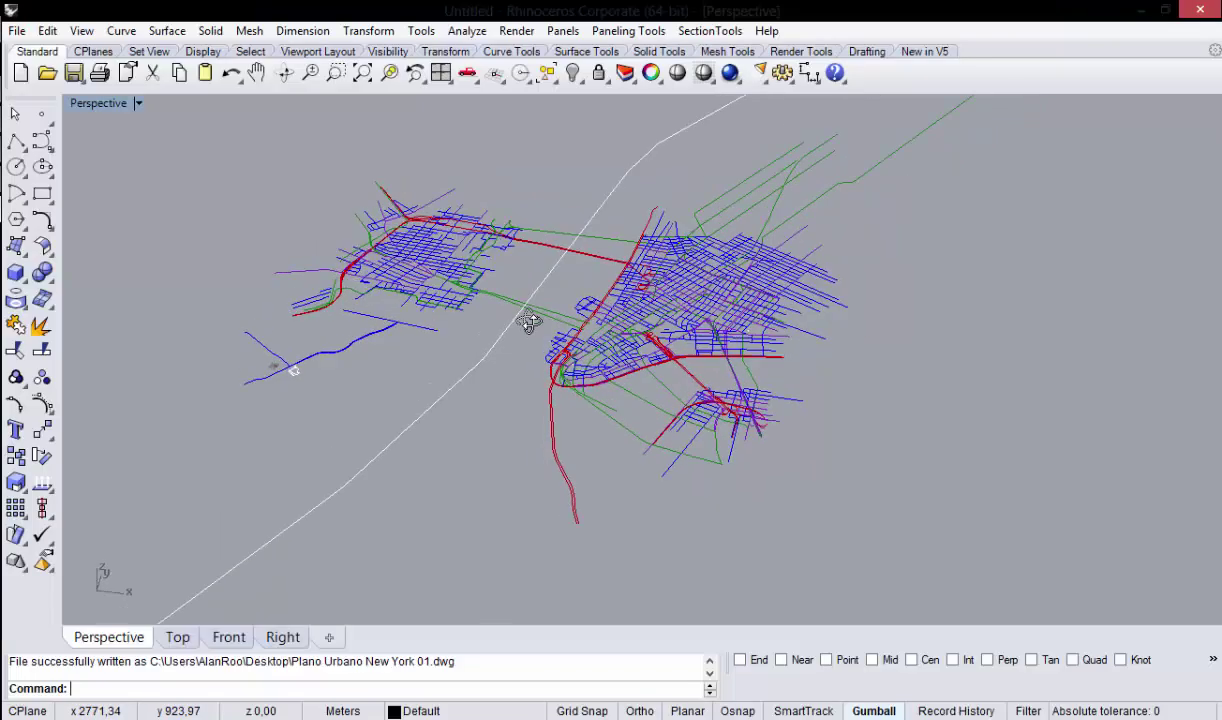
text(Grasshopper)
key(Return)
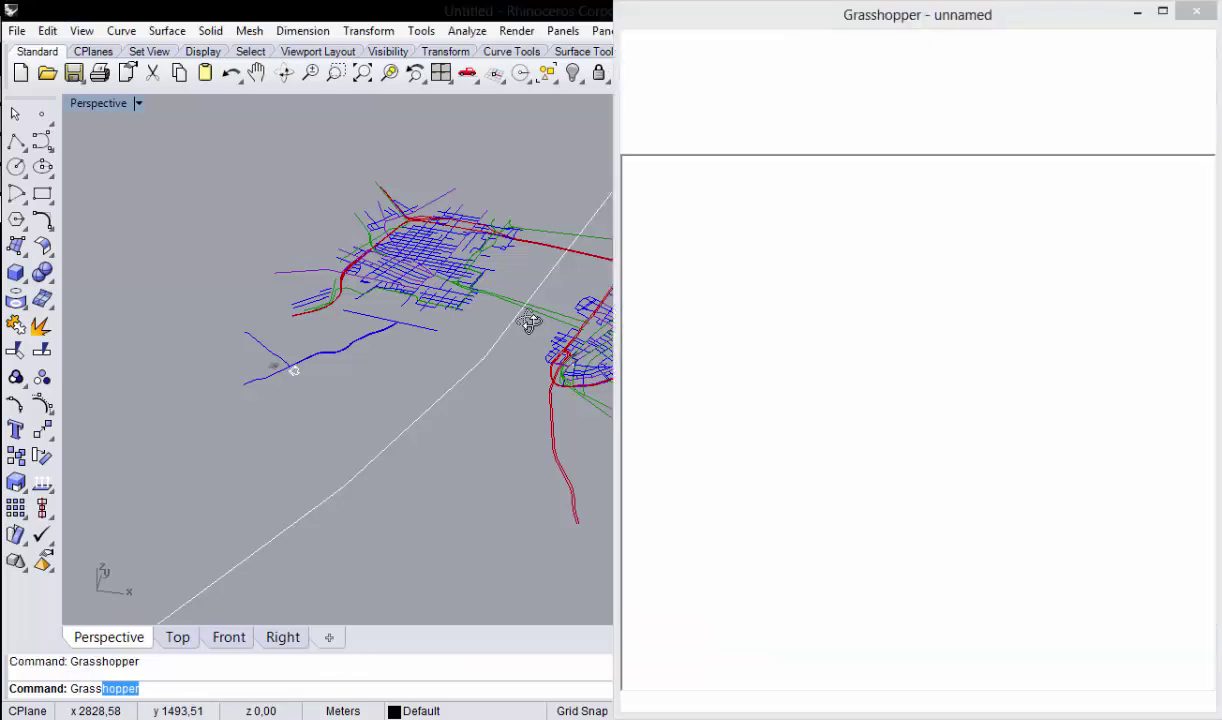
click(1142, 63)
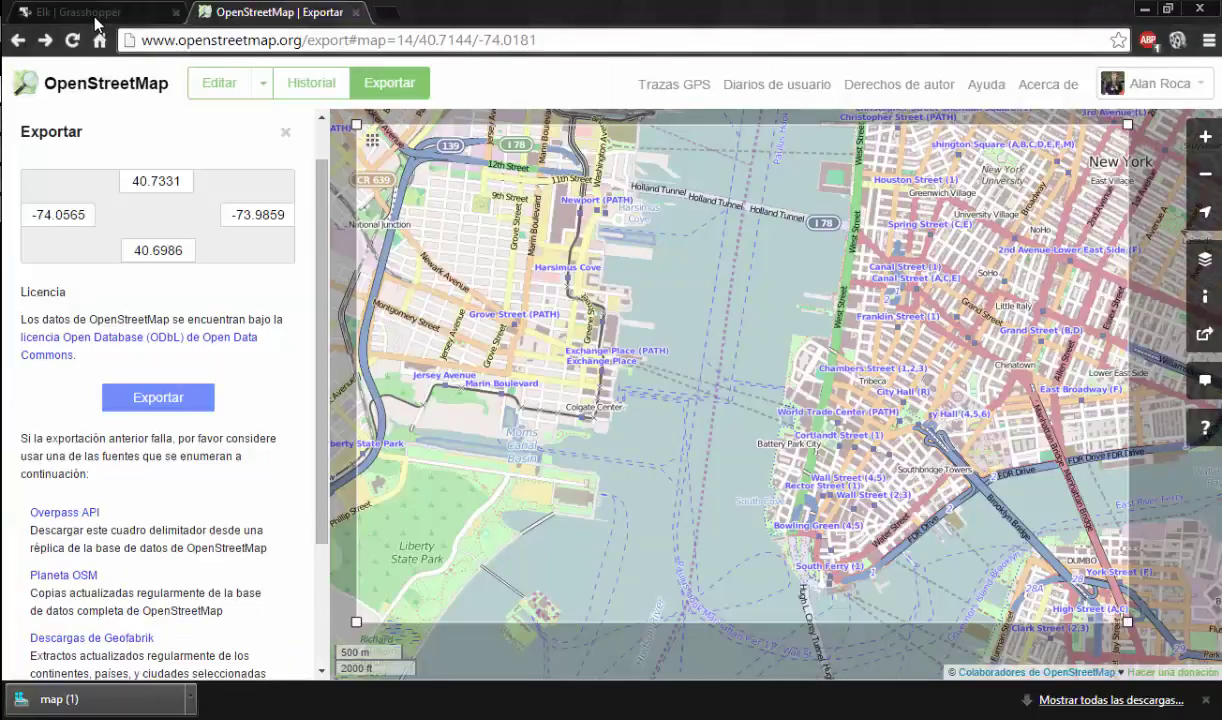
Step: Clear Chrome's download history and return to the OpenStreetMap export page
click(97, 22)
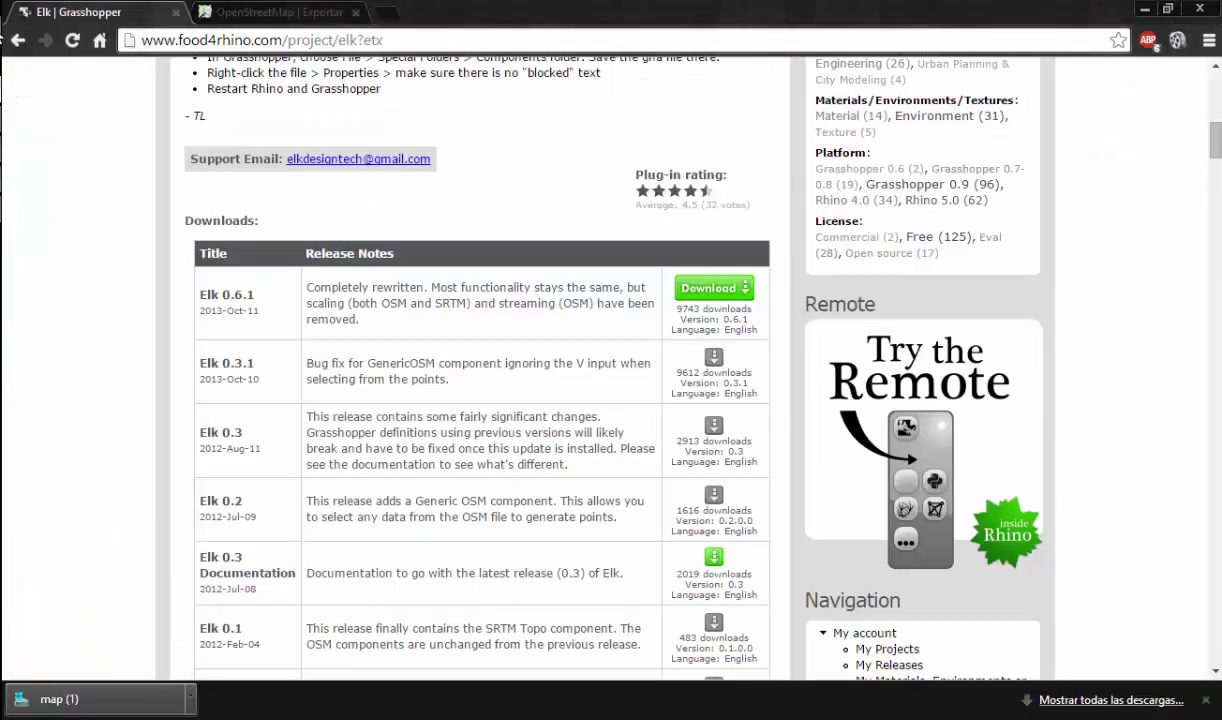
scroll(228, 212, up, 5)
scroll(265, 285, up, 5)
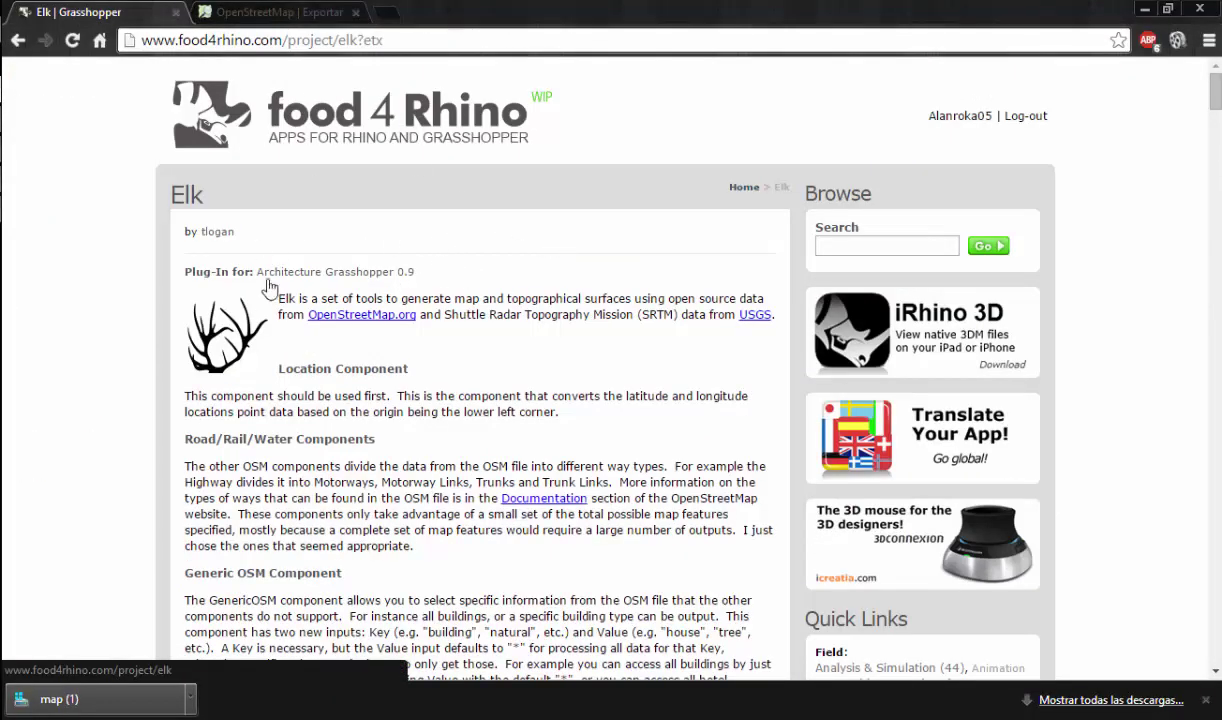
scroll(613, 318, down, 1)
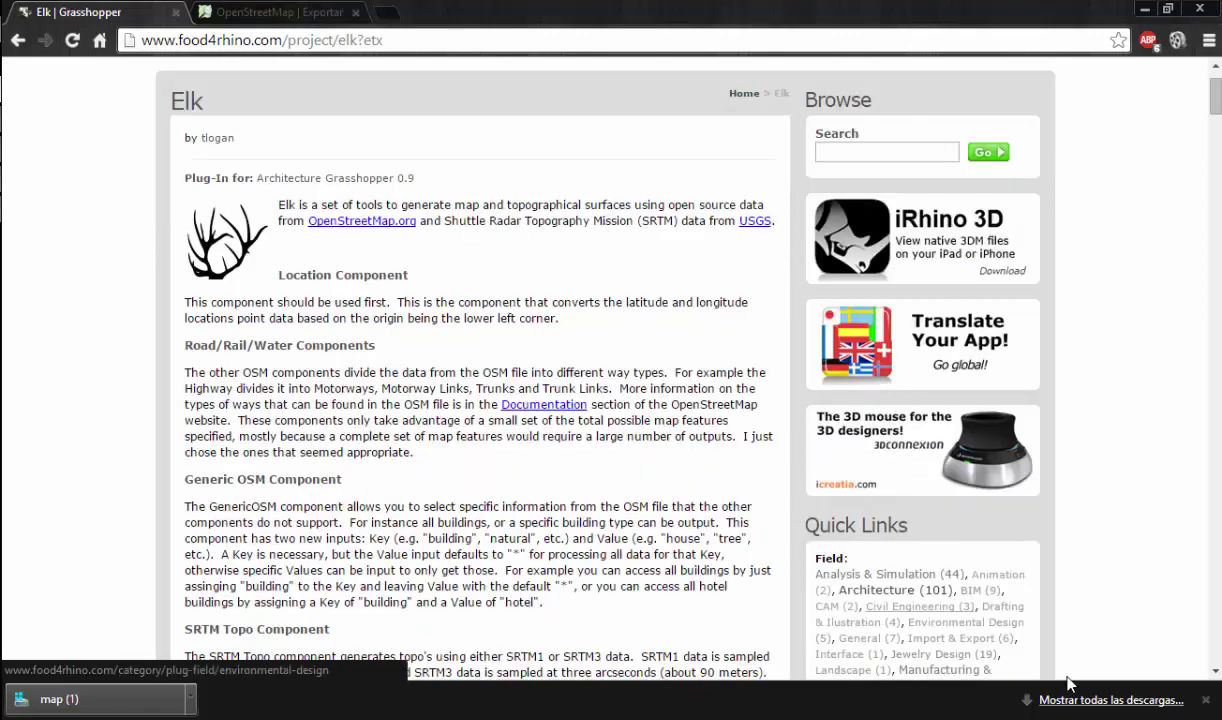
click(1100, 700)
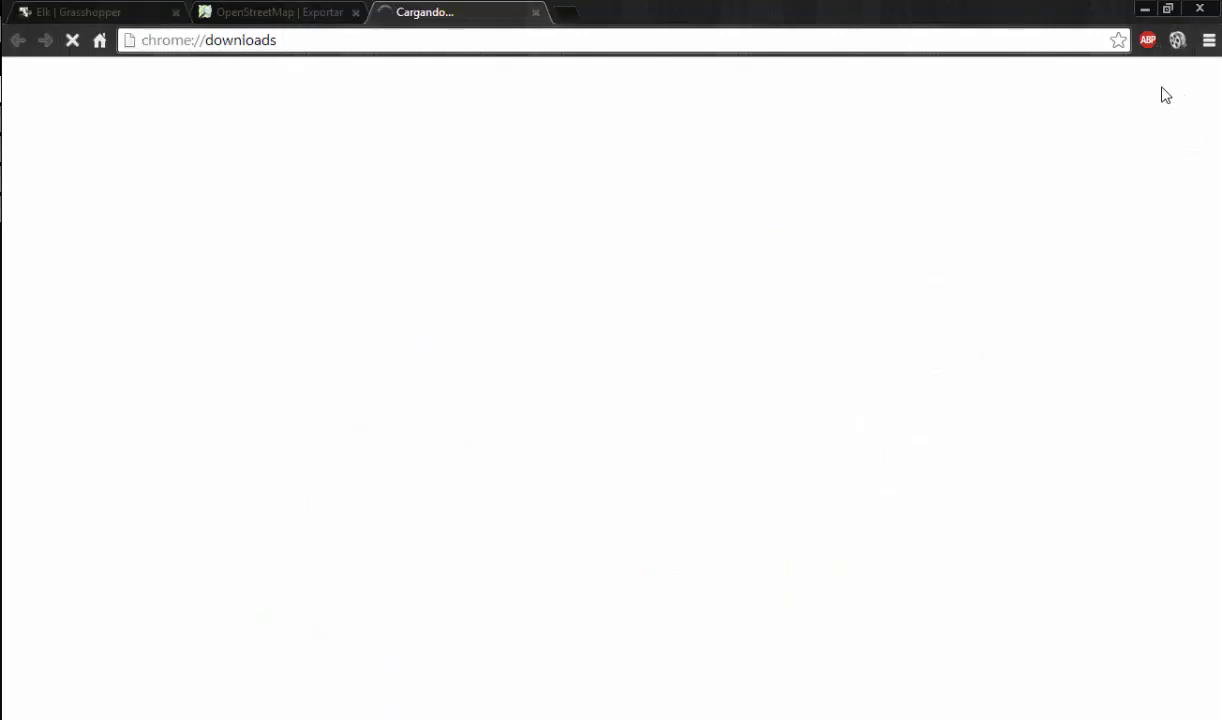
click(1181, 117)
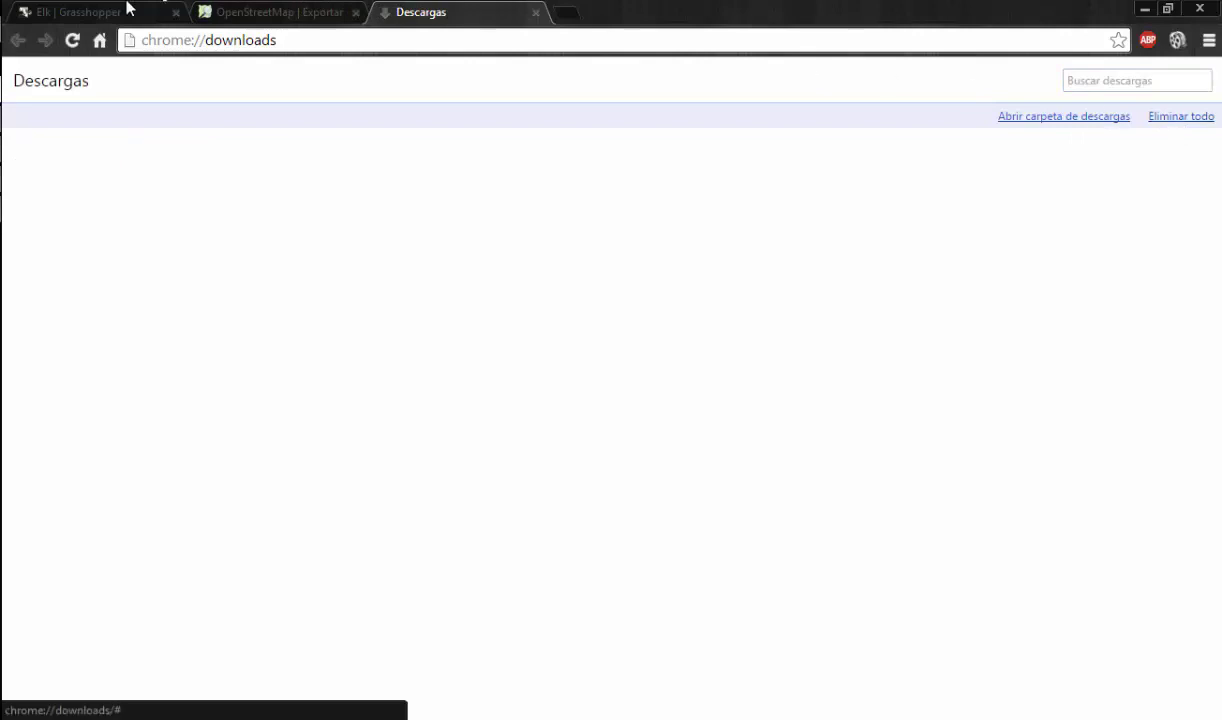
click(256, 12)
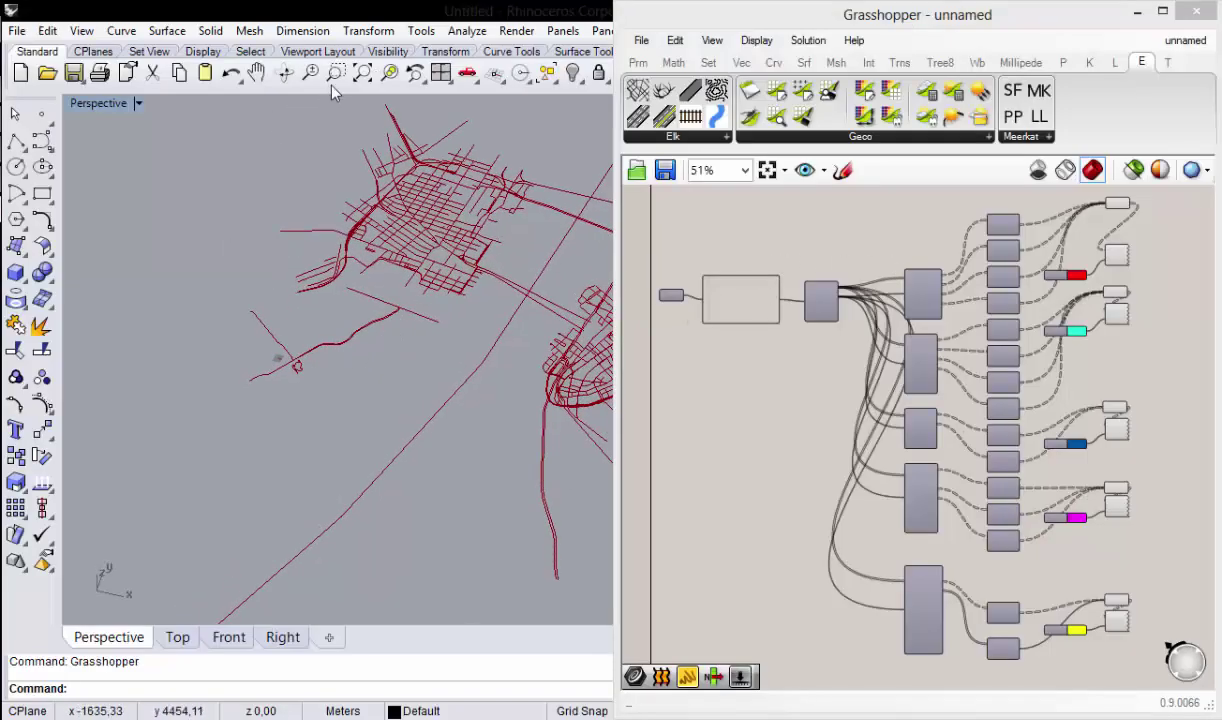
click(256, 73)
mouse_move(469, 281)
mouse_down()
mouse_move(314, 375)
mouse_move(335, 332)
mouse_up()
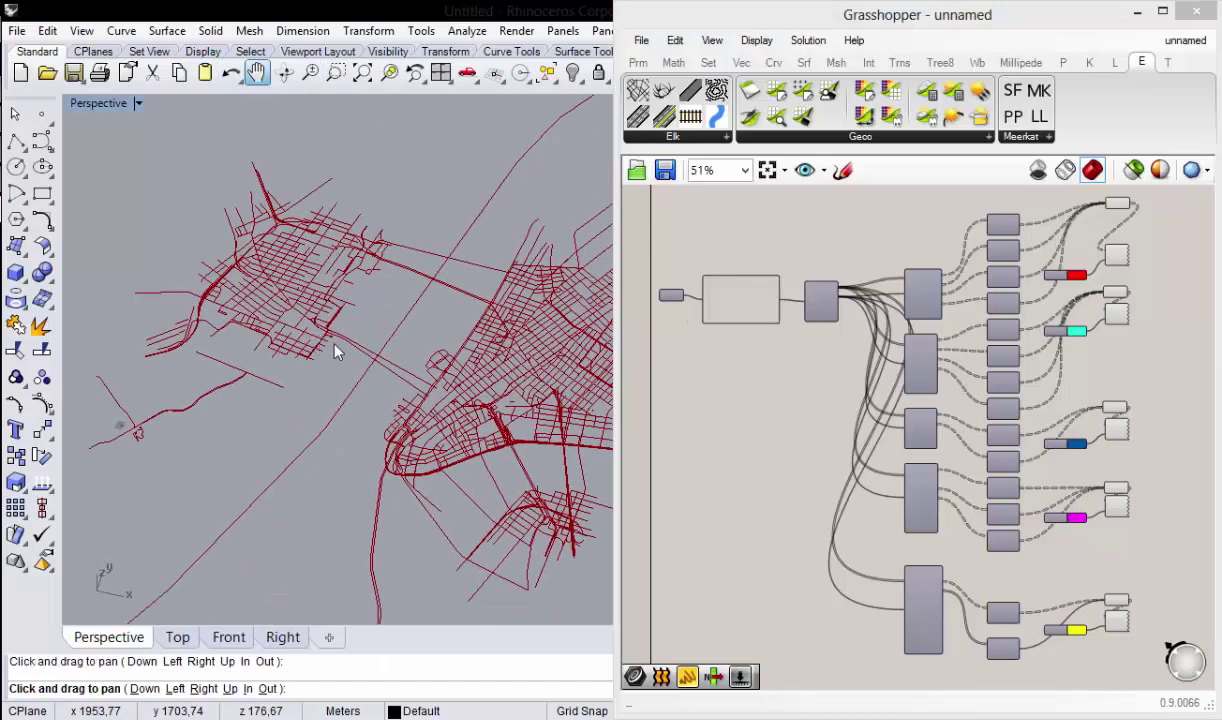
key(Escape)
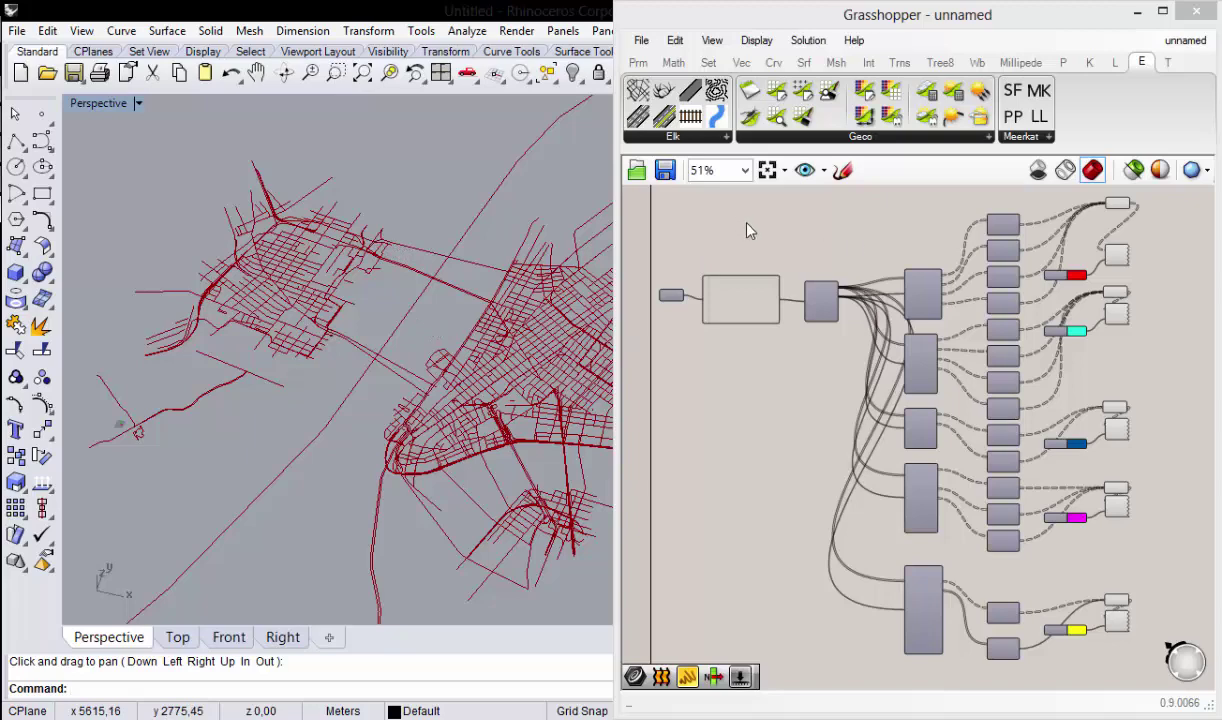
scroll(800, 255, up, 2)
scroll(827, 280, up, 2)
click(866, 293)
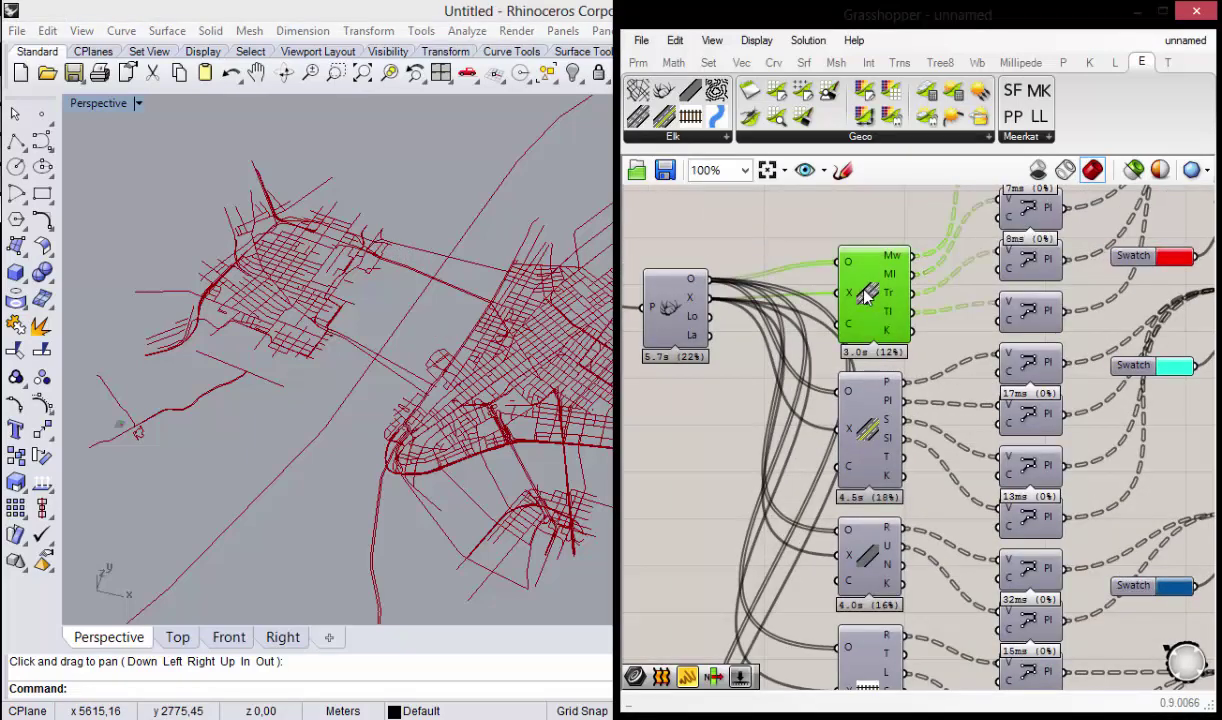
right_drag(900, 300, 810, 378)
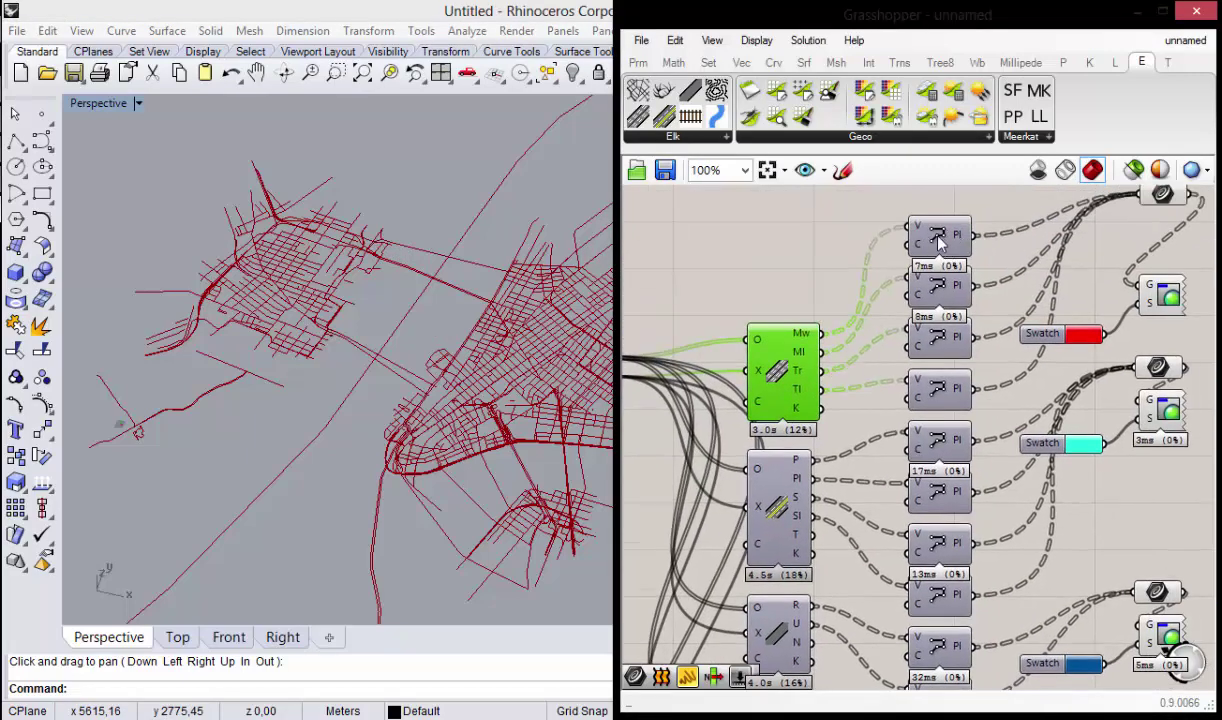
click(940, 240)
mouse_move(1115, 187)
right_down()
mouse_move(975, 232)
mouse_move(1020, 262)
right_up()
click(1025, 240)
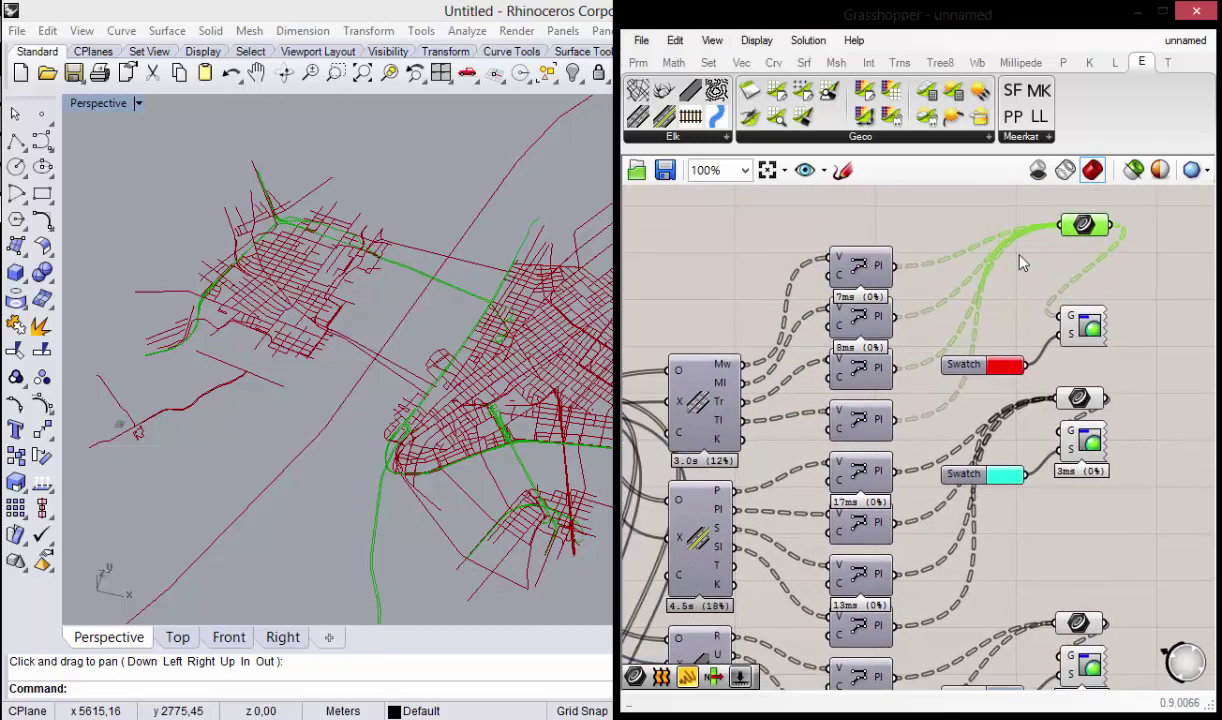
scroll(800, 365, down, 3)
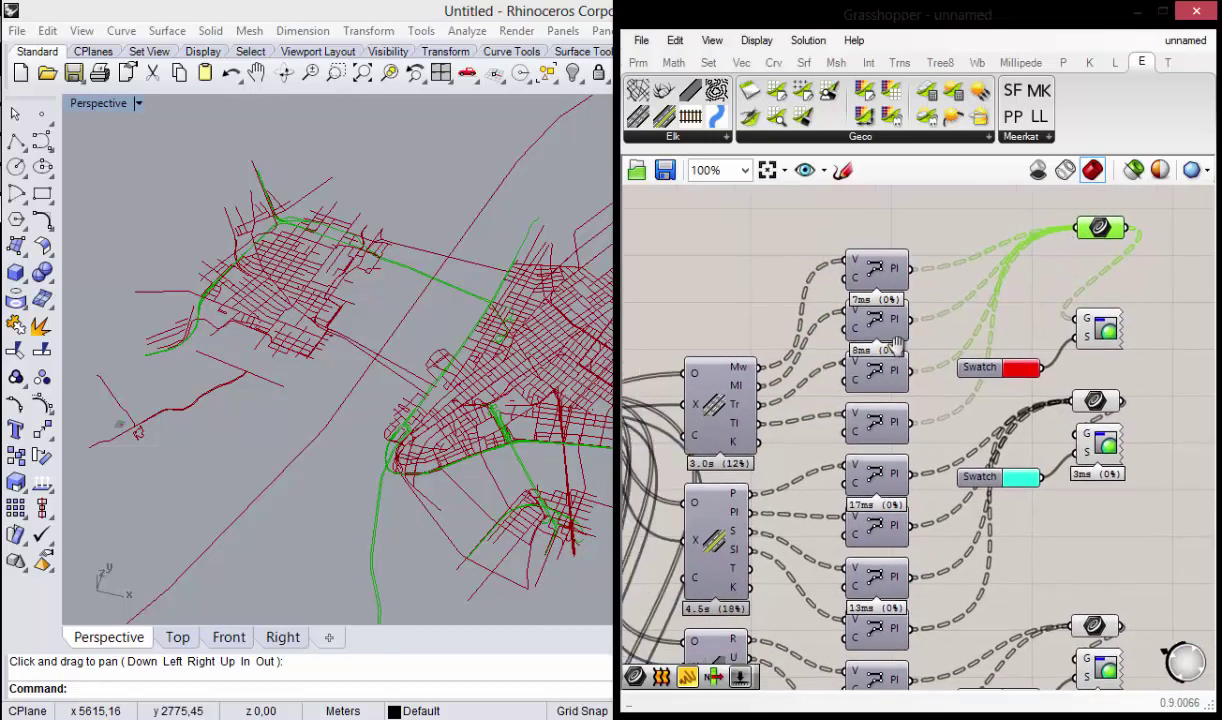
right_drag(812, 370, 934, 328)
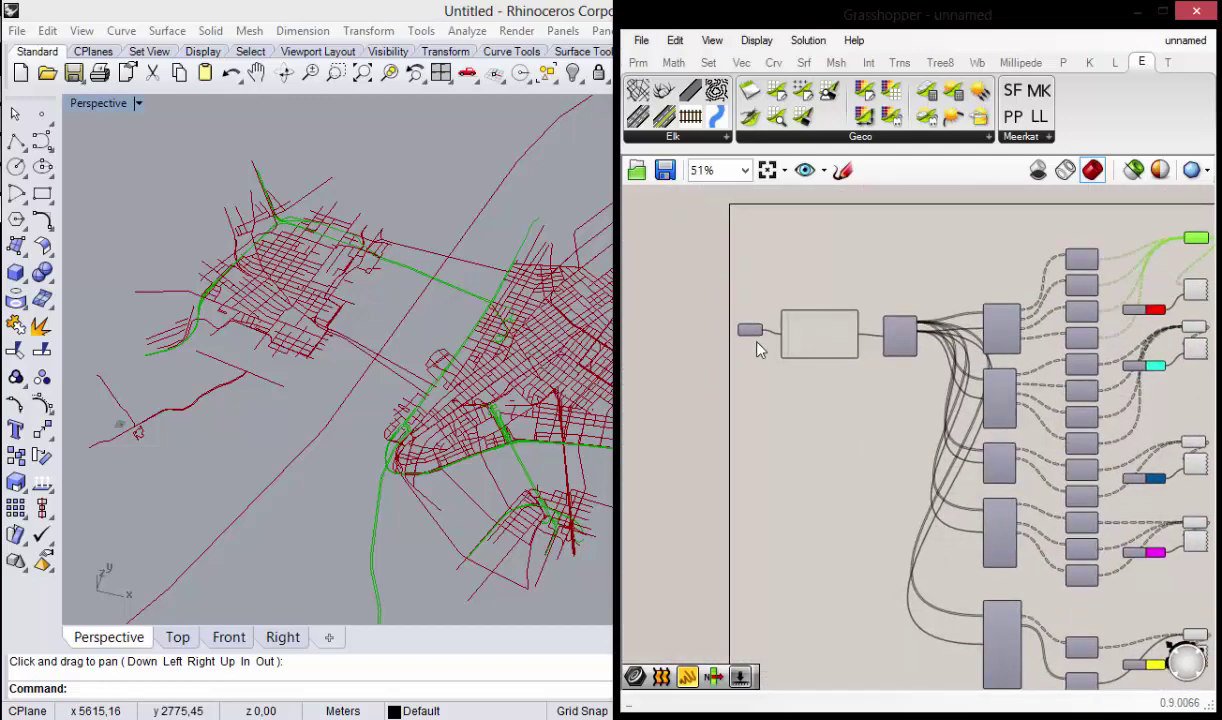
right_drag(870, 380, 835, 352)
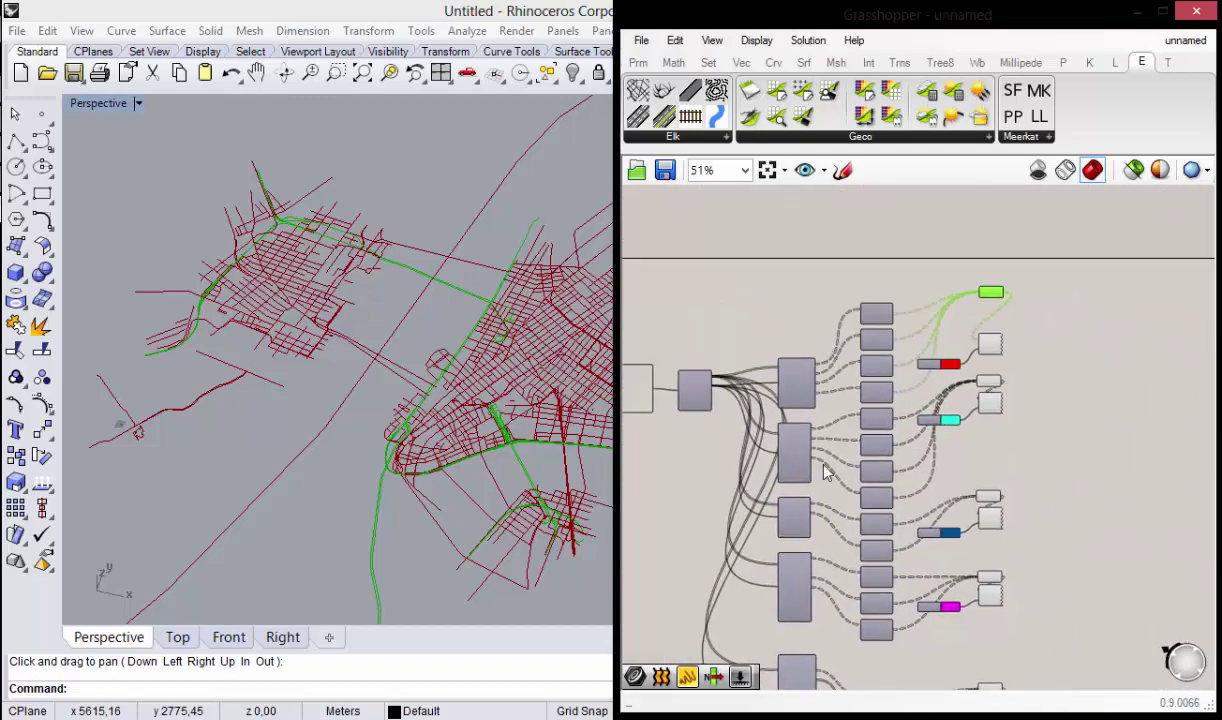
scroll(1004, 320, up, 2)
click(1004, 330)
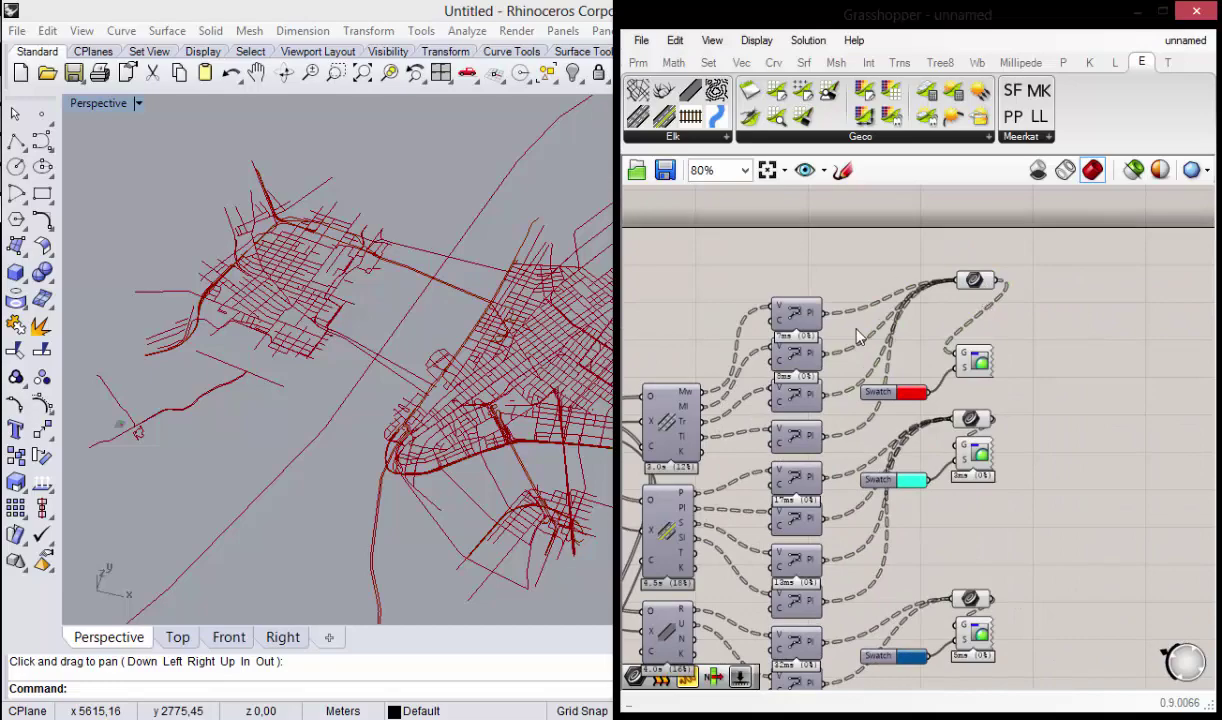
right_drag(980, 278, 1085, 395)
scroll(1085, 395, down, 3)
scroll(967, 405, up, 2)
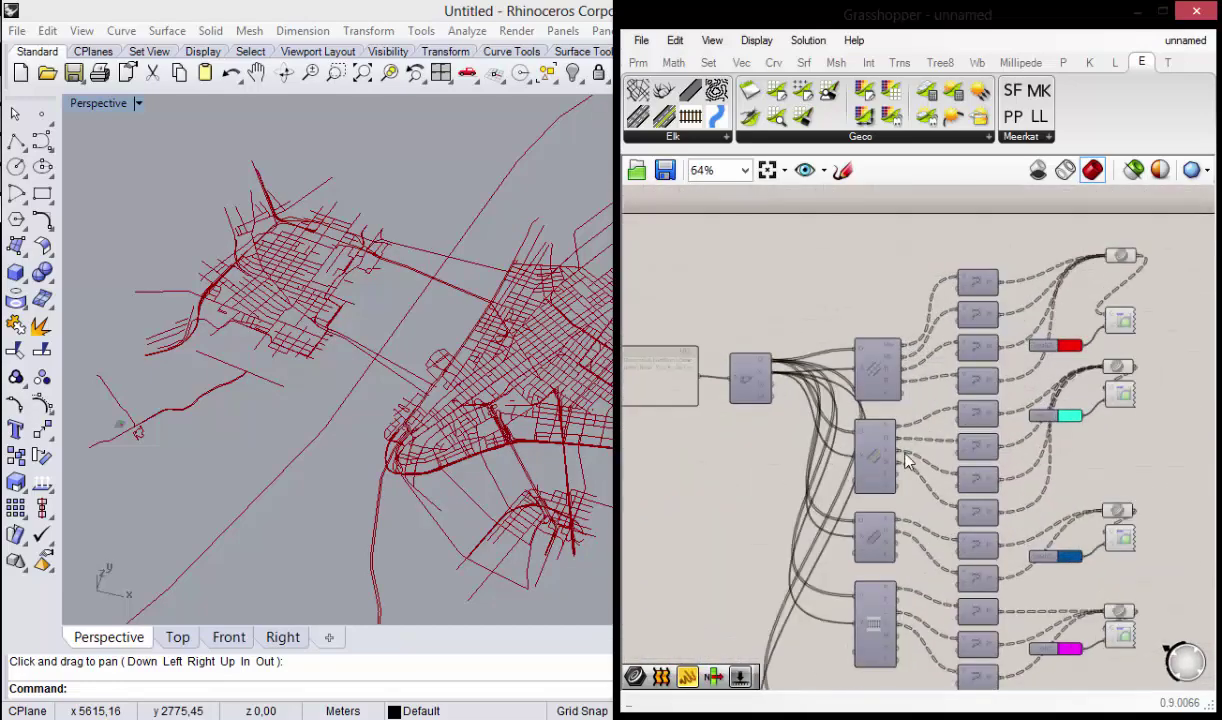
scroll(967, 405, down, 2)
scroll(1036, 436, up, 1)
right_drag(1036, 436, 1031, 347)
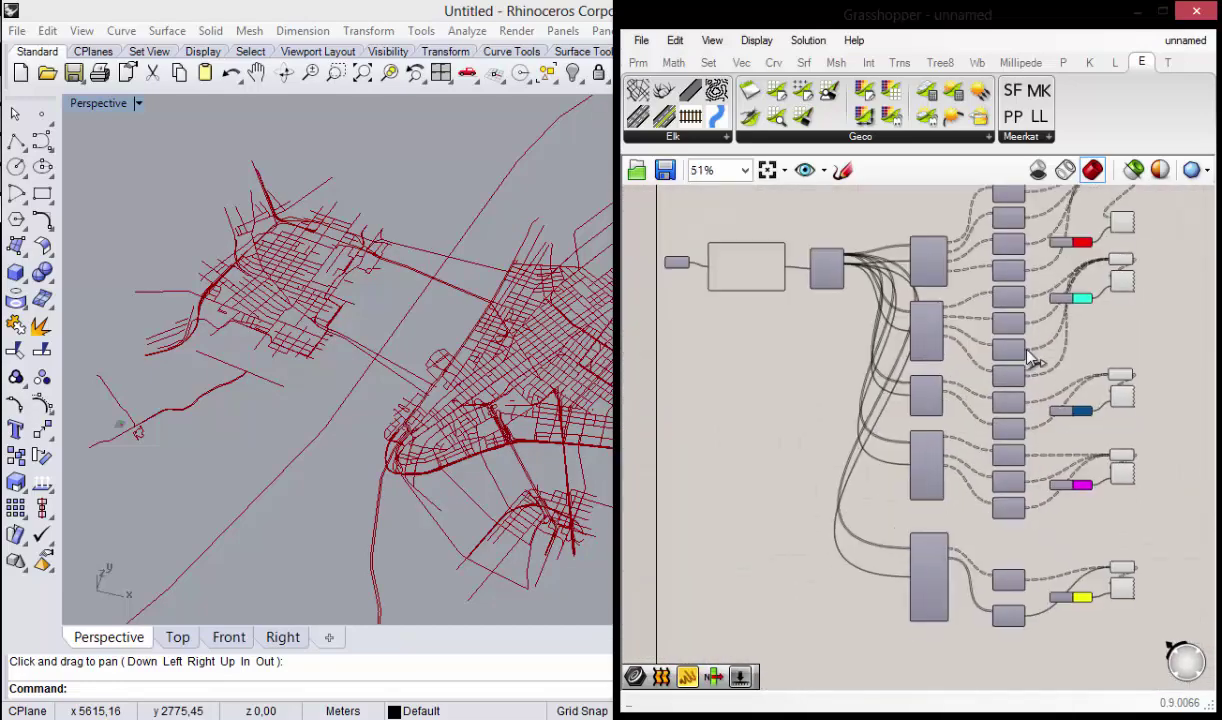
right_drag(1007, 393, 993, 420)
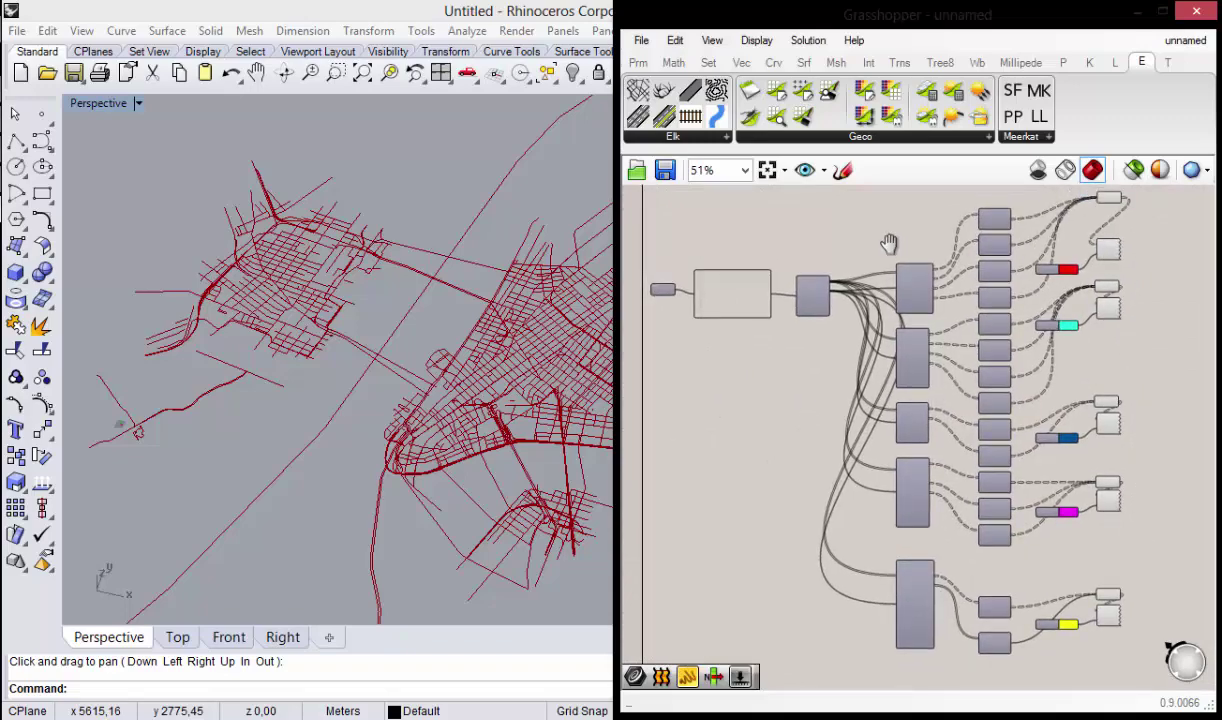
right_drag(889, 244, 893, 257)
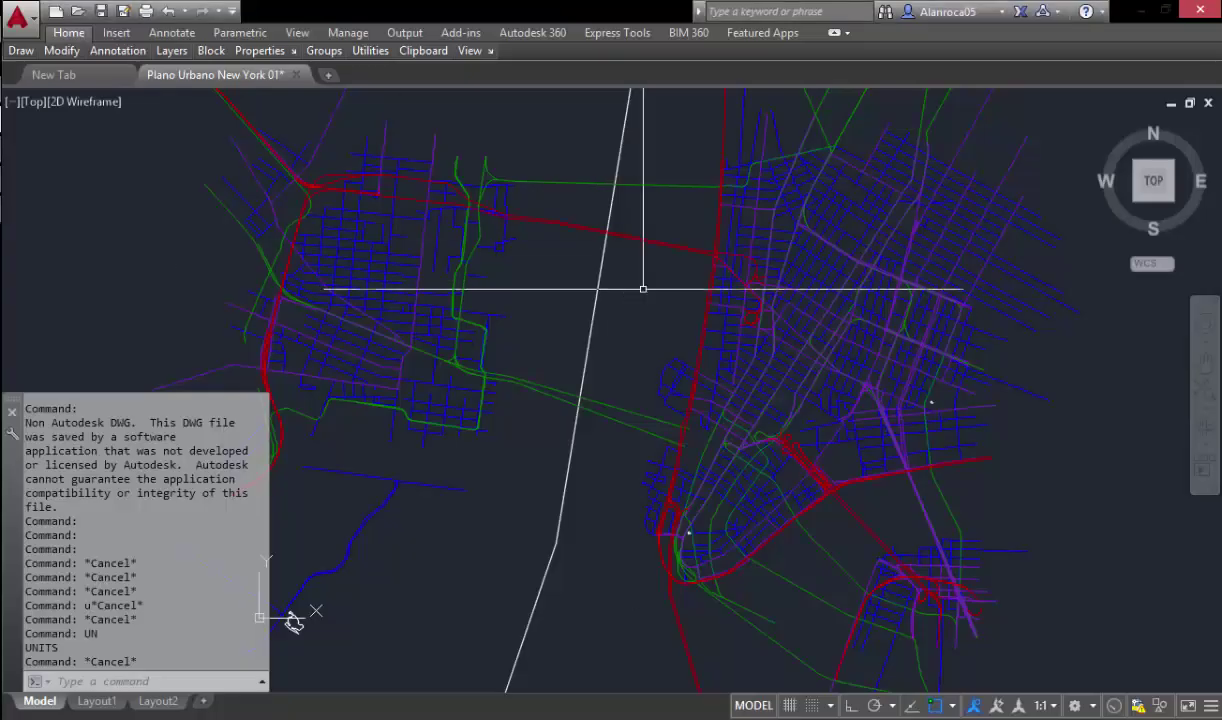
scroll(900, 404, up, 2)
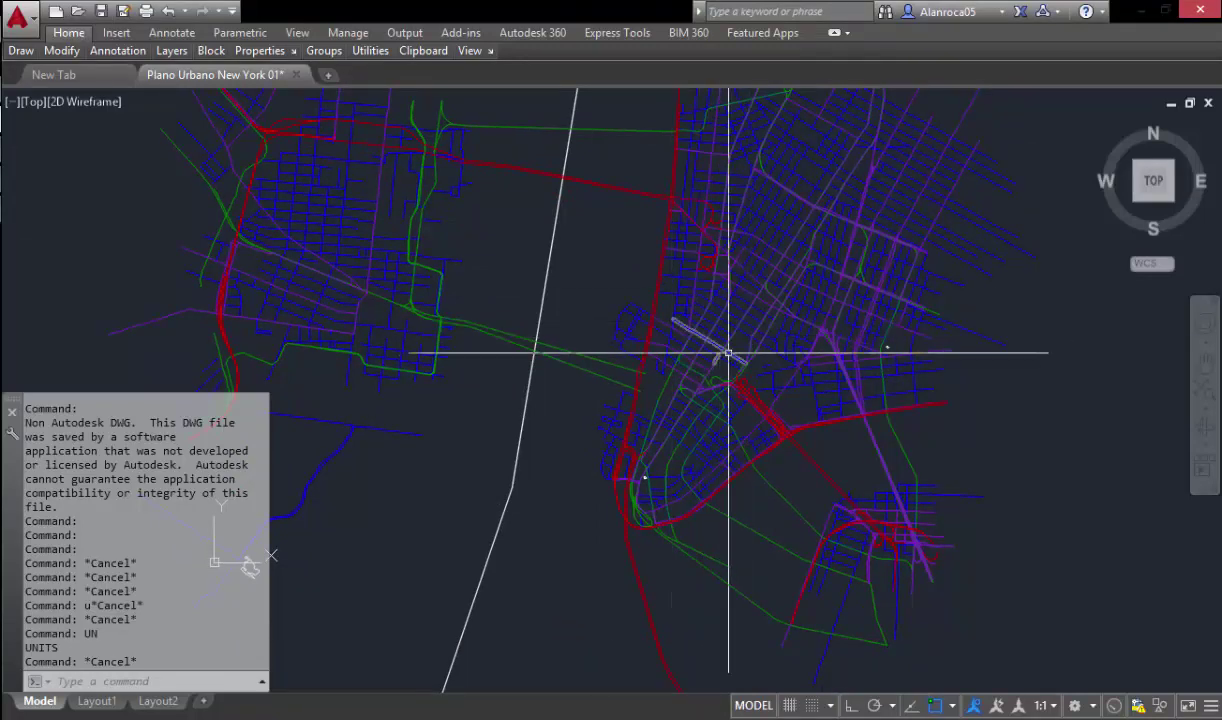
middle_drag(618, 272, 613, 289)
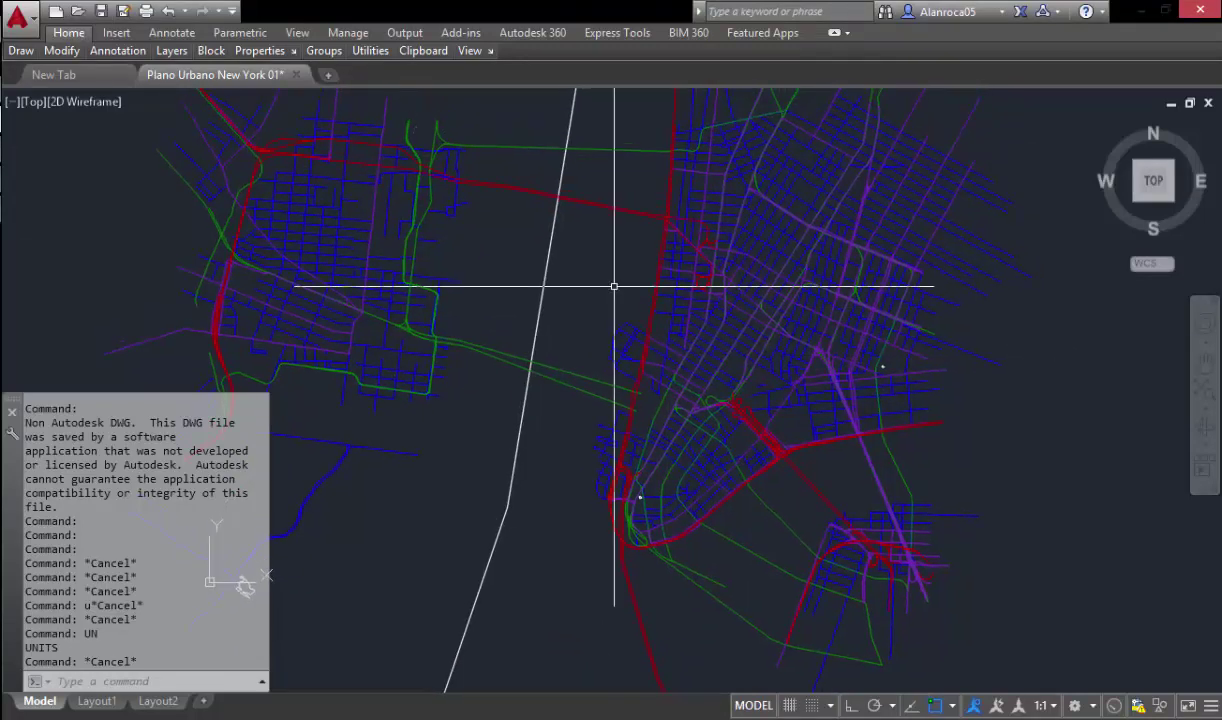
middle_drag(685, 257, 664, 304)
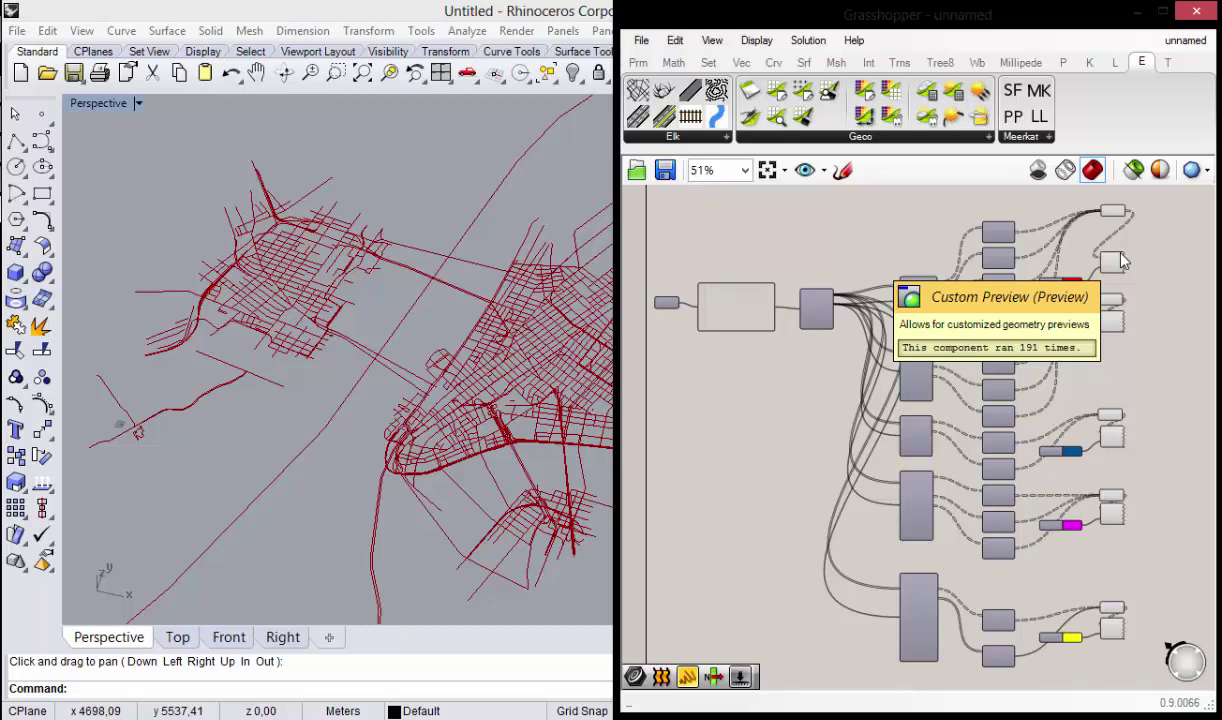
scroll(1070, 304, up, 4)
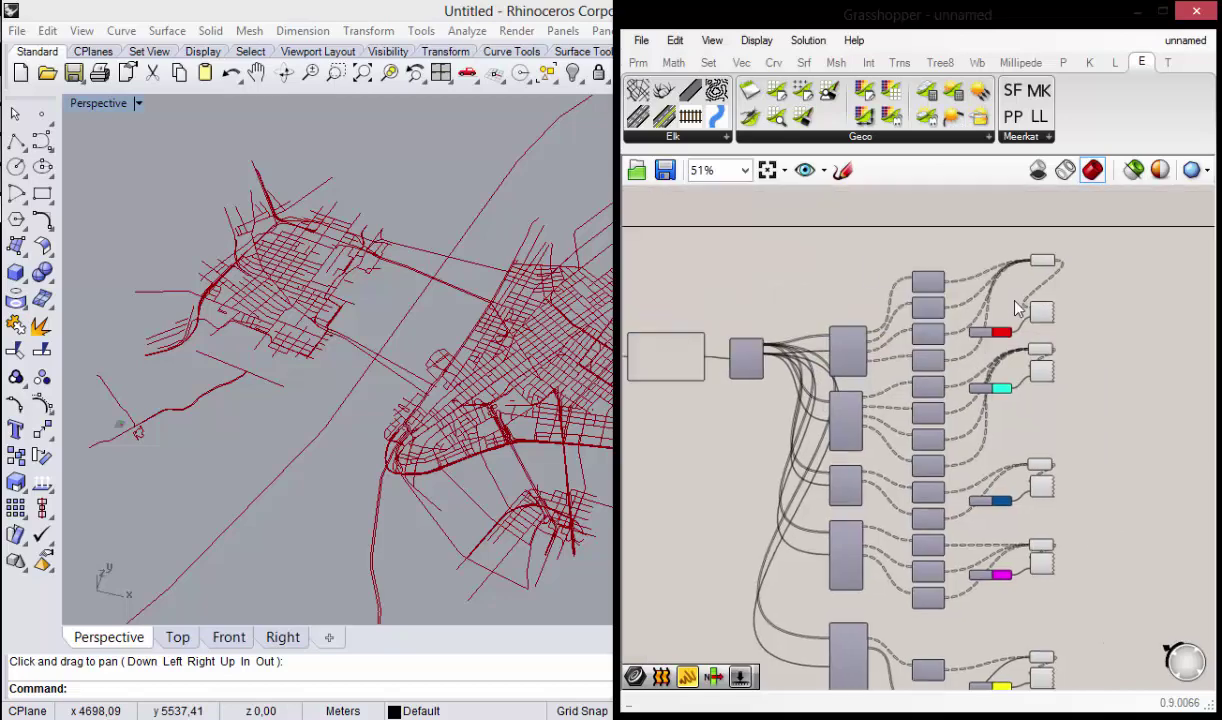
right_drag(934, 303, 980, 293)
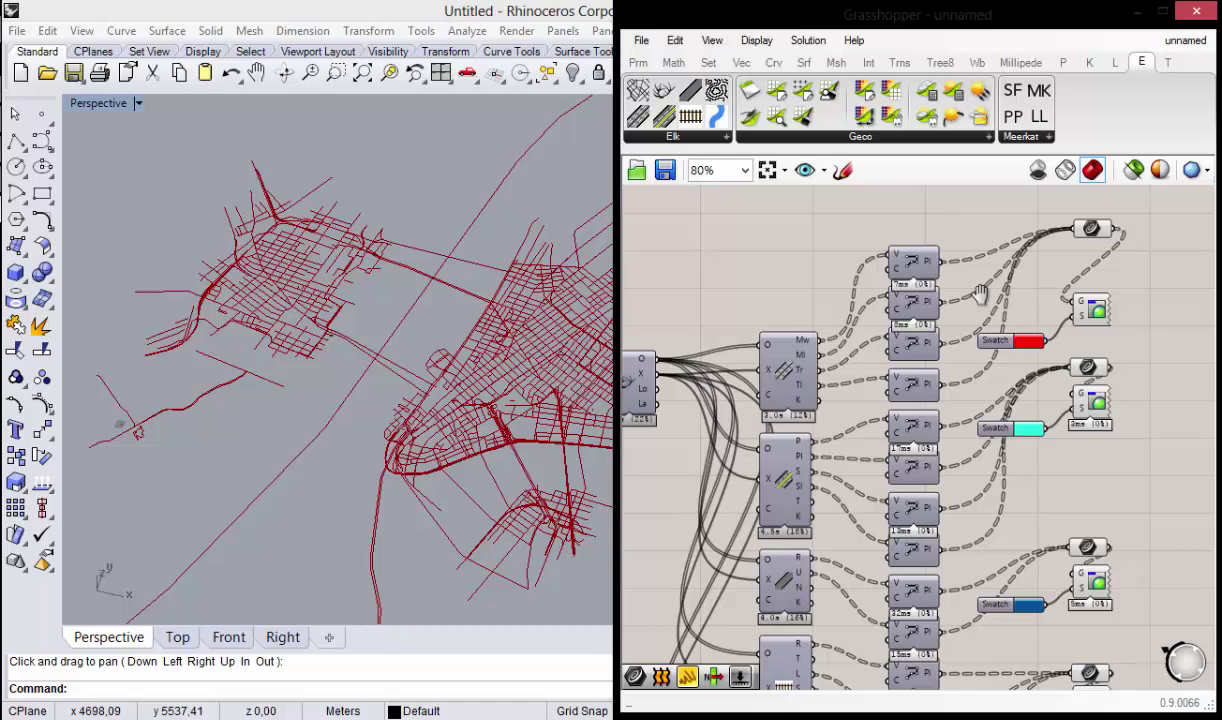
right_drag(947, 275, 924, 268)
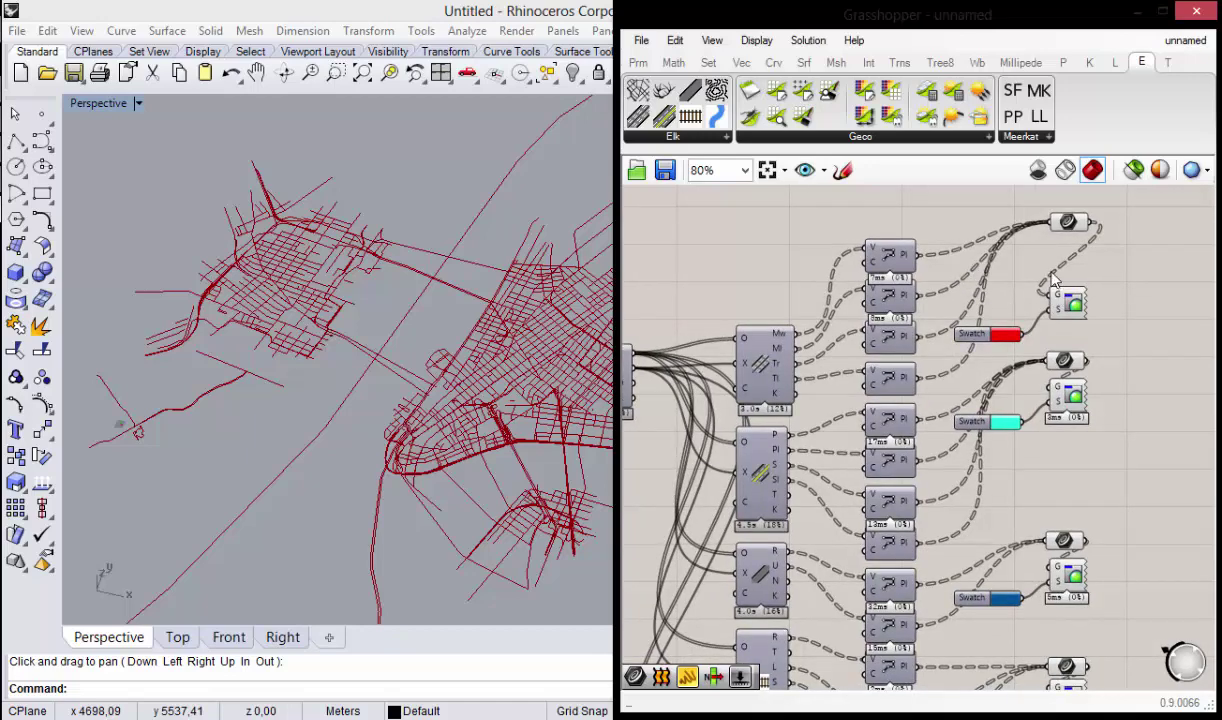
right_drag(843, 231, 906, 231)
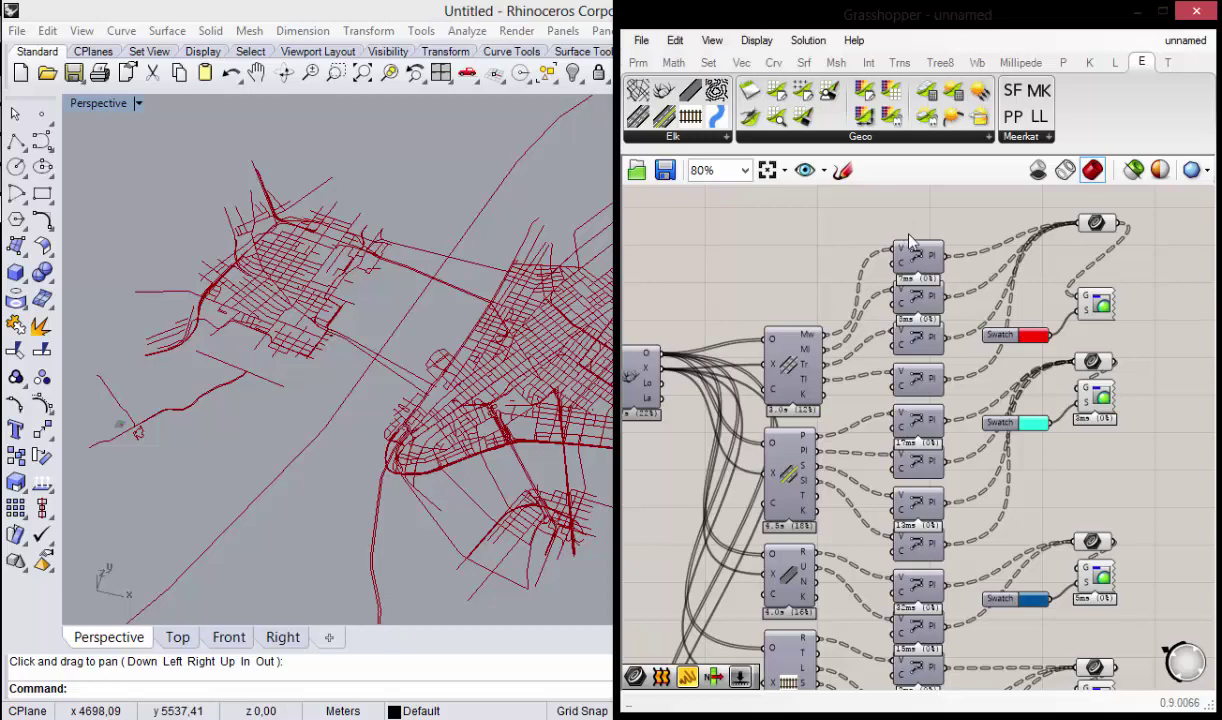
scroll(878, 233, down, 2)
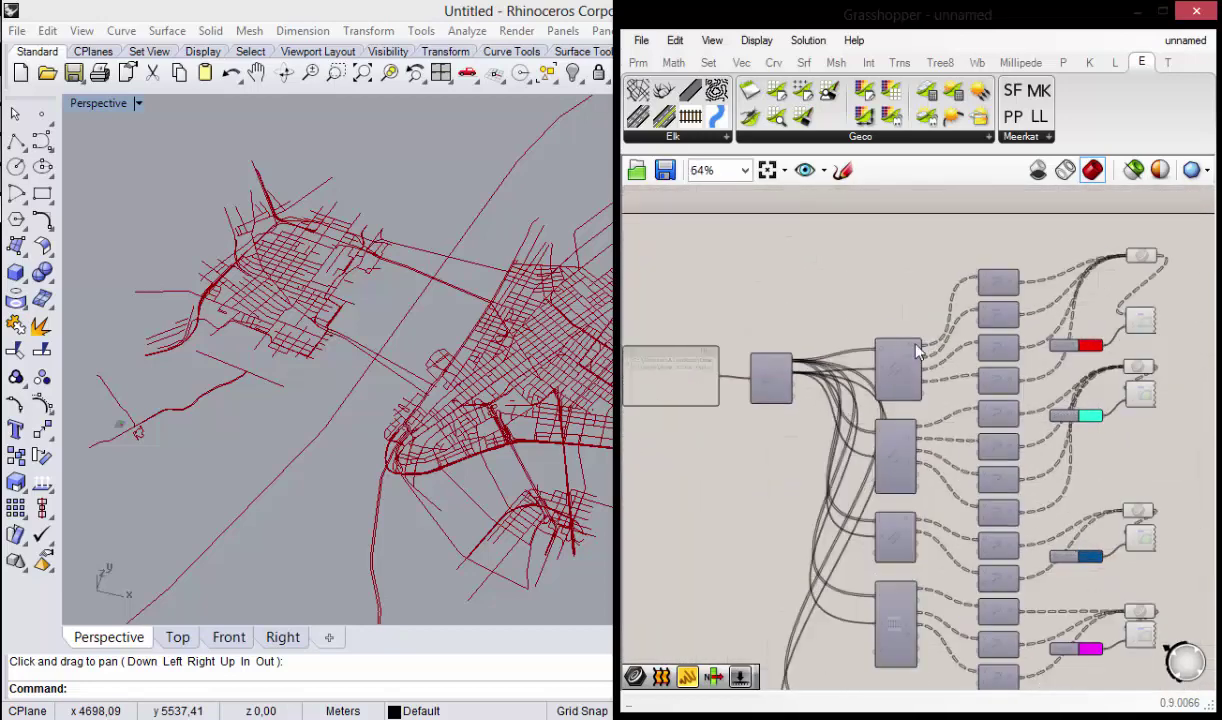
scroll(1003, 302, up, 2)
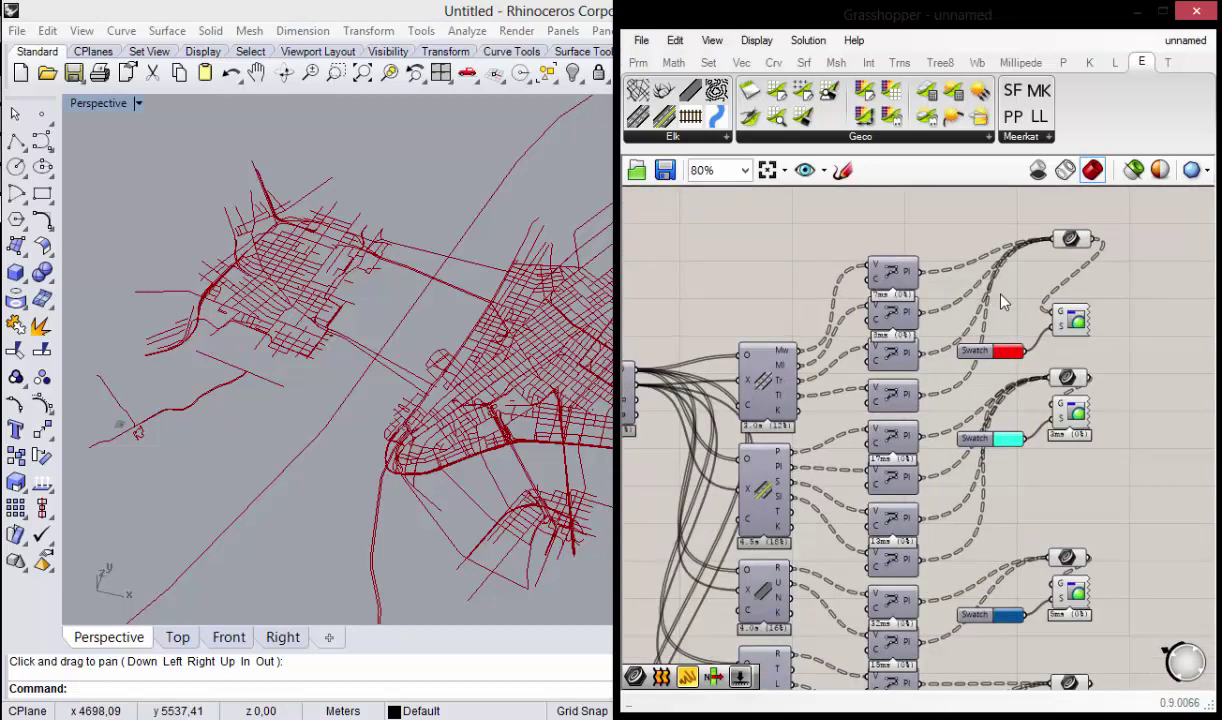